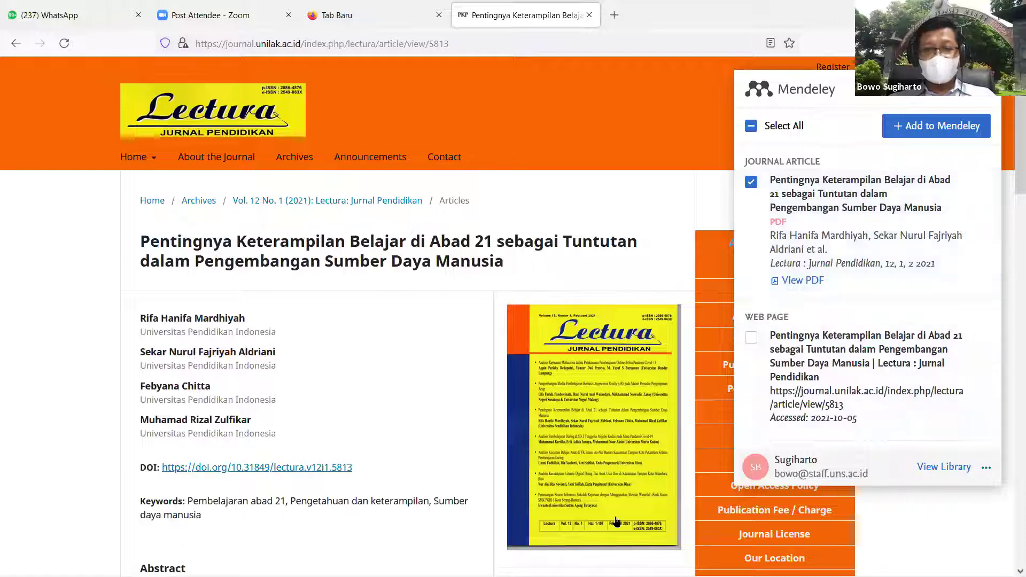
# Step: Check the Mendeley Desktop library, then return to the Lectura article page in the browser
pyautogui.moveTo(614, 576)
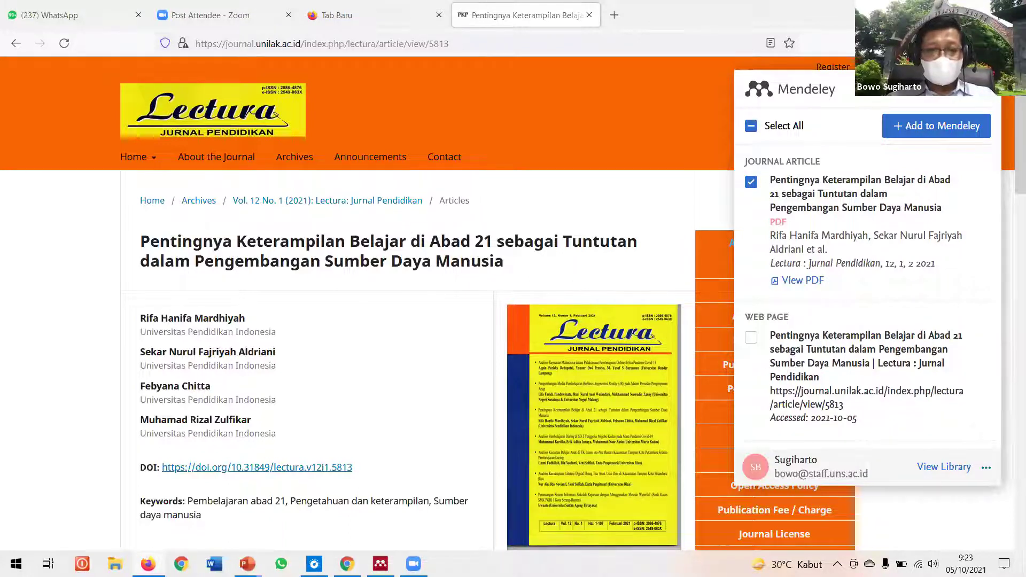
pyautogui.click(381, 564)
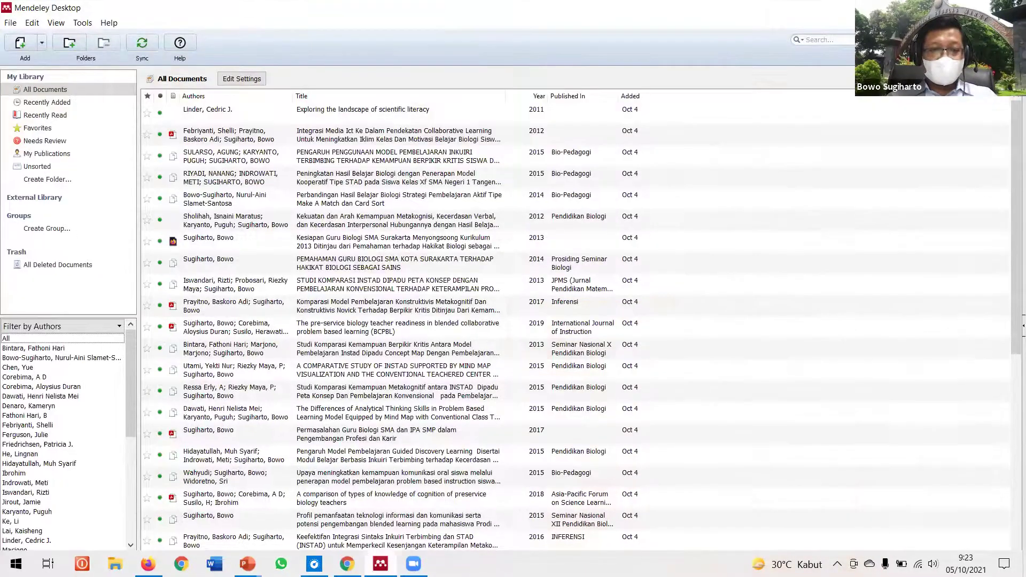
pyautogui.hotkey('alt', 'Tab')
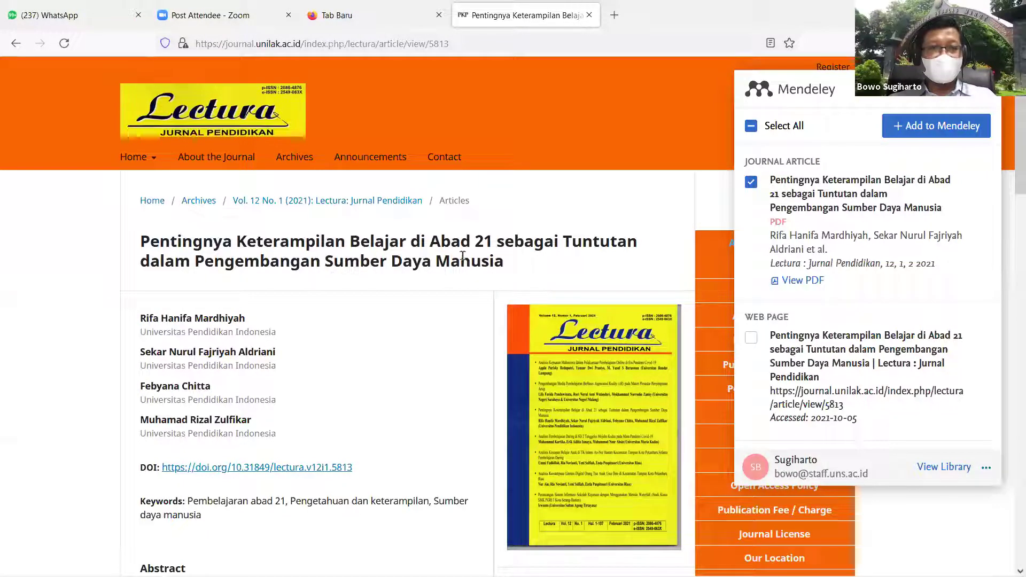
# Step: Select the complete Lectura article title on the page and copy it with Salin
pyautogui.moveTo(498, 262); pyautogui.dragTo(147, 244)
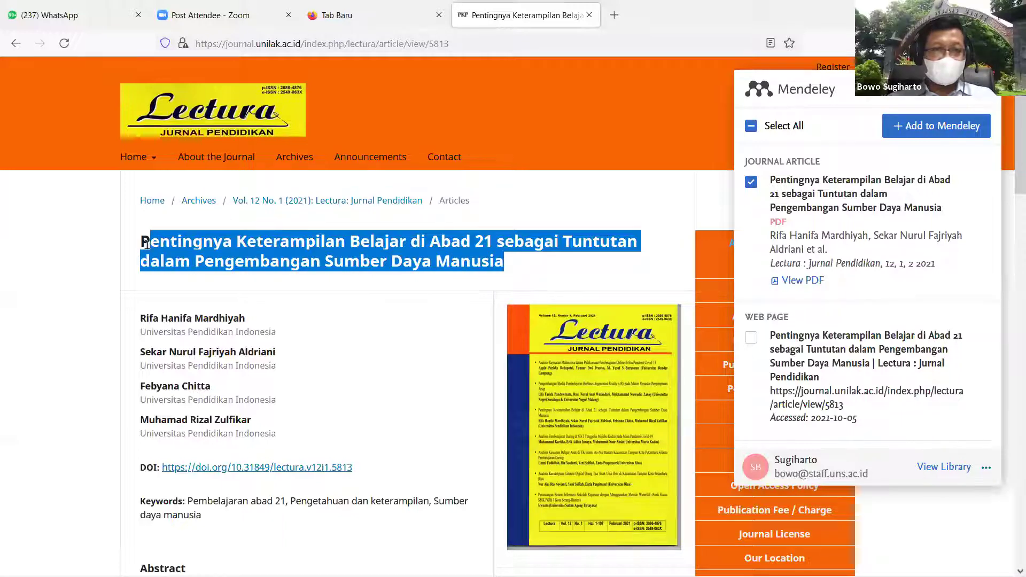
pyautogui.rightClick(177, 254)
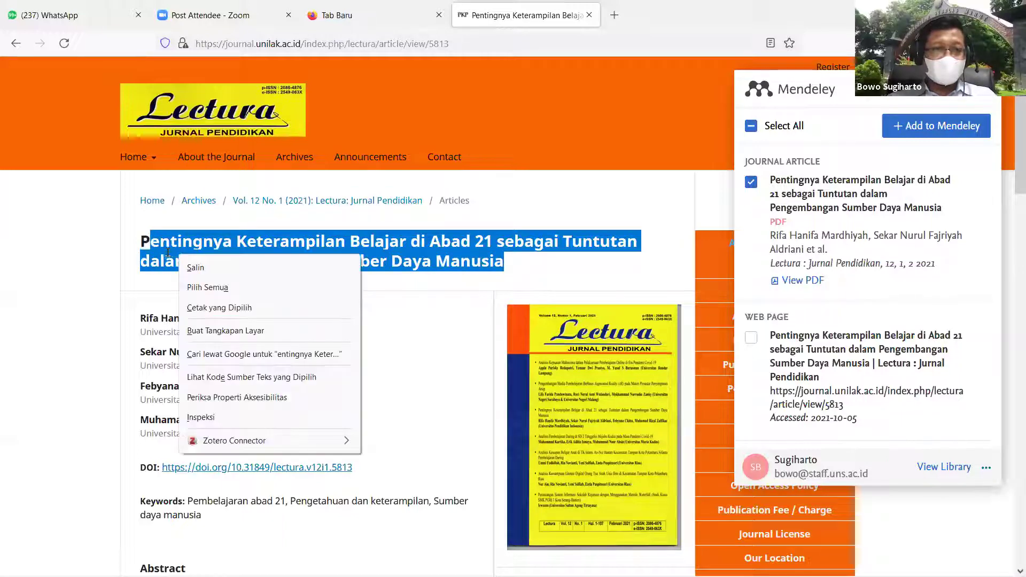
pyautogui.click(140, 247)
pyautogui.moveTo(141, 243); pyautogui.dragTo(504, 262)
pyautogui.rightClick(475, 247)
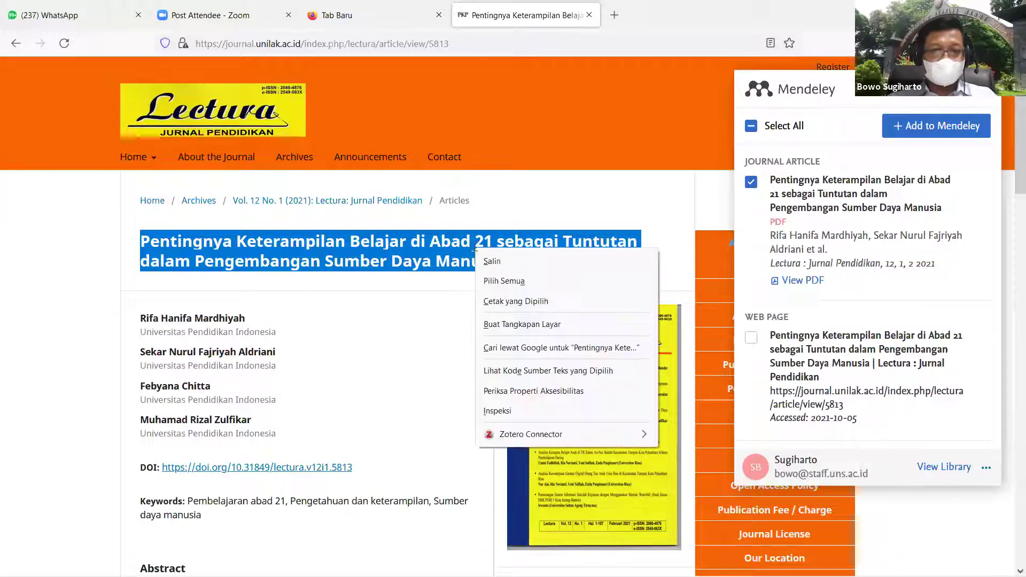
pyautogui.click(488, 261)
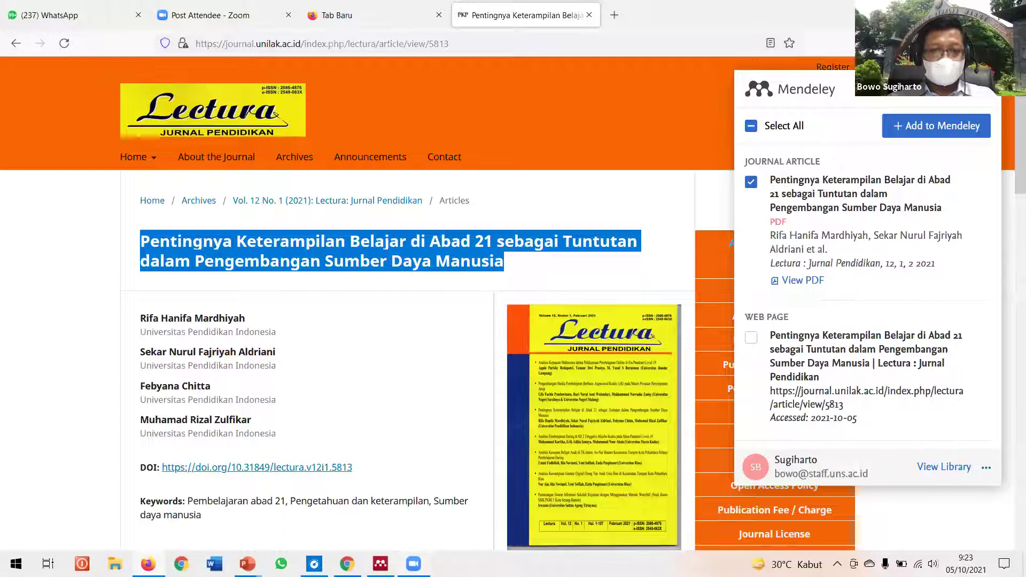
# Step: Search Mendeley Desktop Titles for the pasted Lectura title, then go back to Firefox
pyautogui.hotkey('alt', 'Tab')
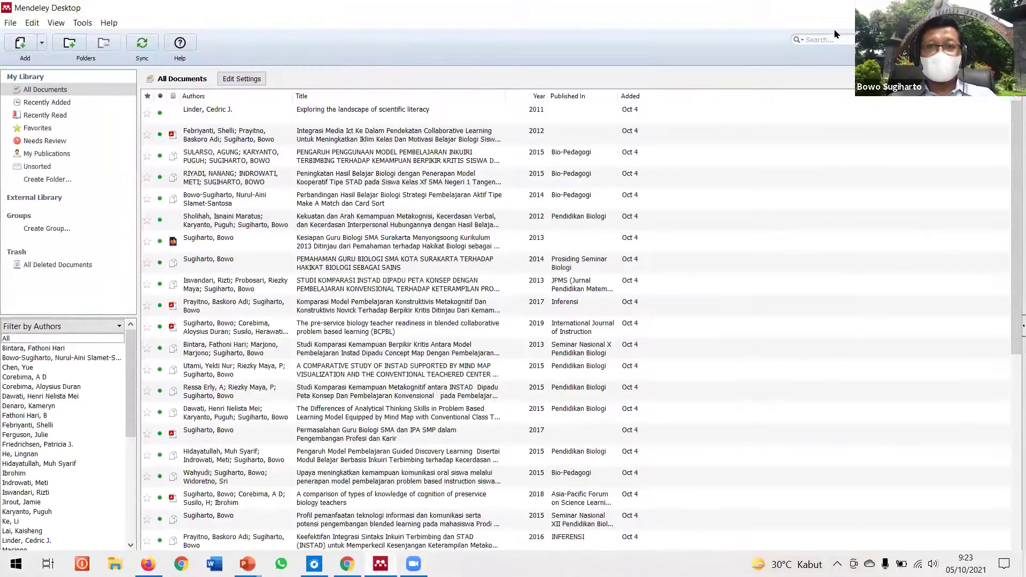
pyautogui.click(803, 42)
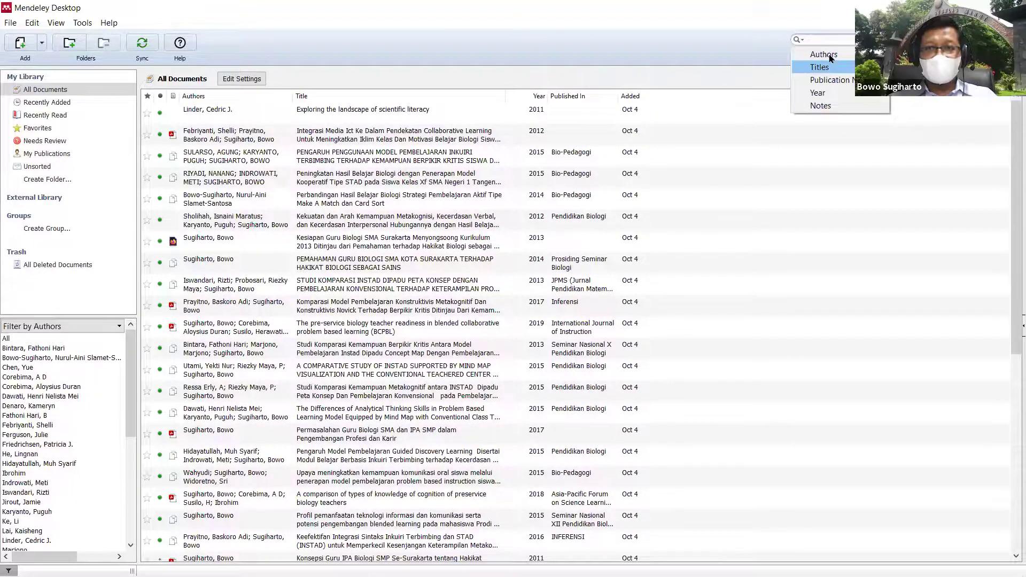
pyautogui.click(823, 67)
pyautogui.hotkey('ctrl', 'v')
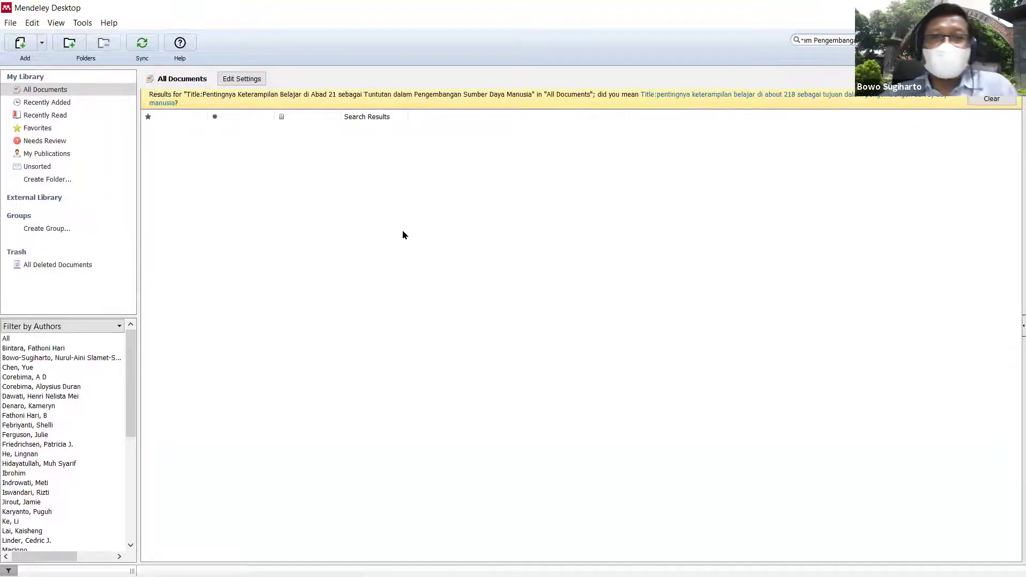
pyautogui.moveTo(281, 562)
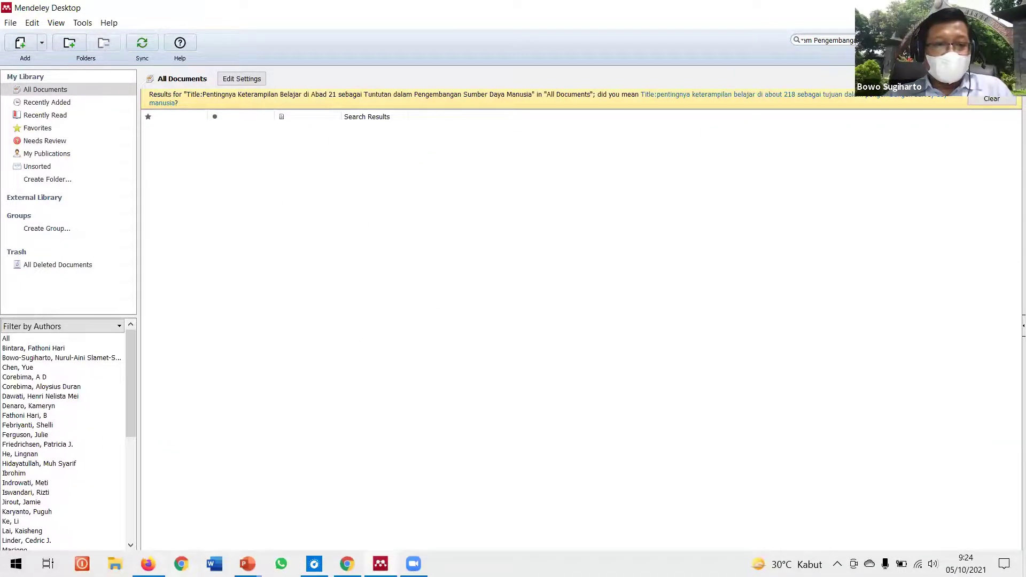
pyautogui.click(148, 564)
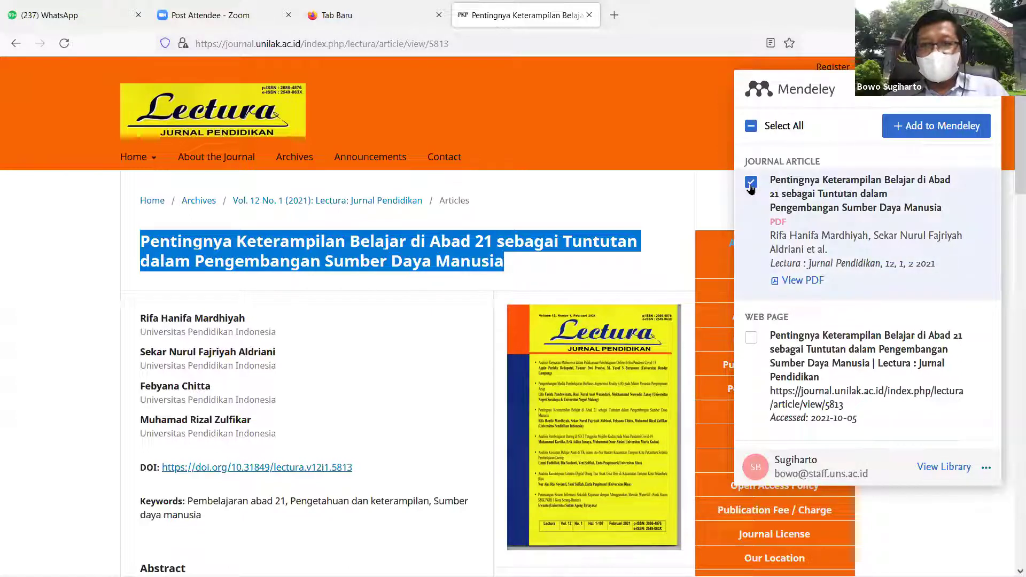
# Step: Add the Lectura journal article with its PDF to Mendeley and check it in the web library
pyautogui.click(942, 133)
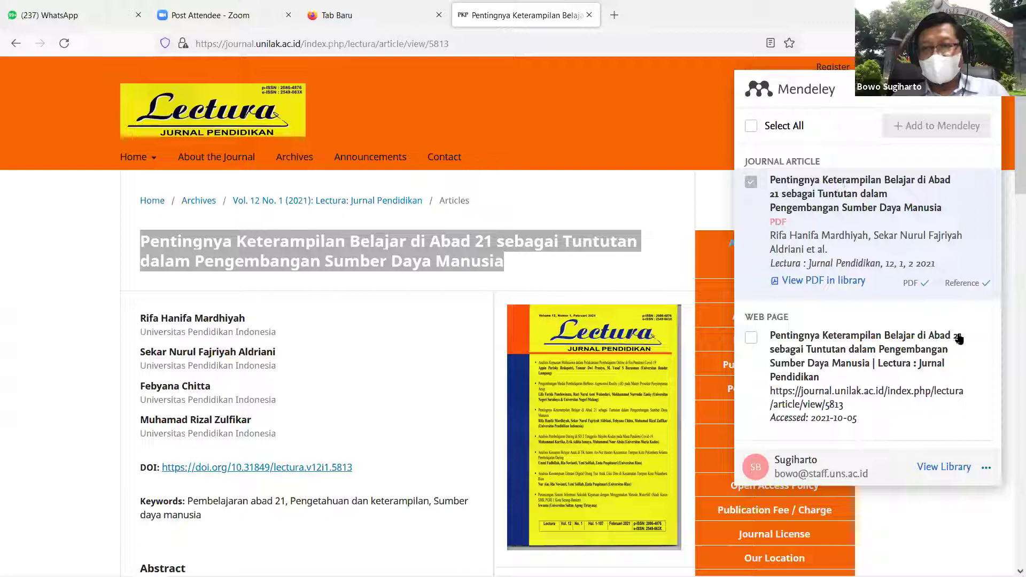
pyautogui.click(947, 468)
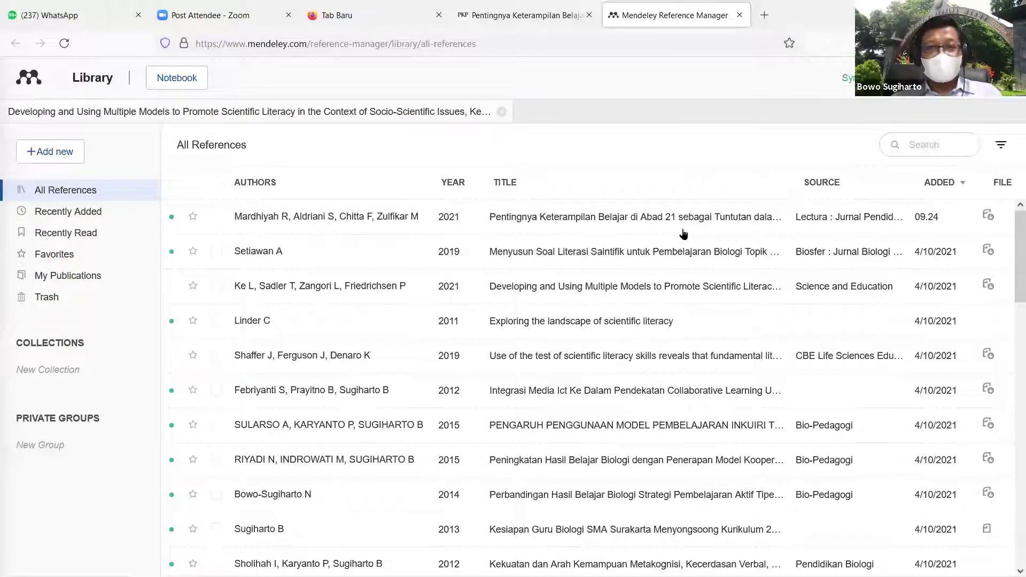
pyautogui.click(380, 564)
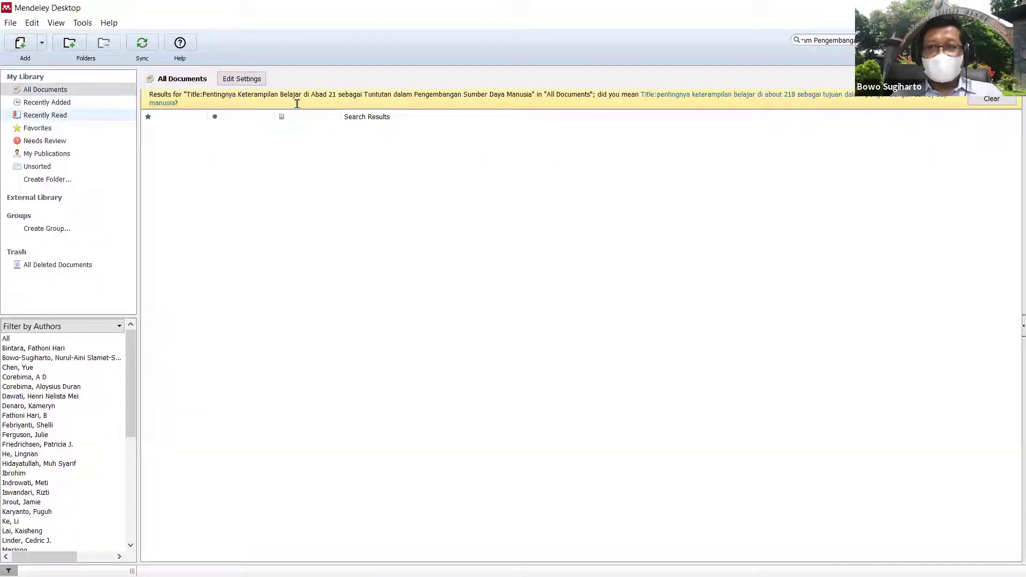
# Step: Clear the title search, sync, and sort by Added newest-first to select the Lectura article
pyautogui.click(992, 99)
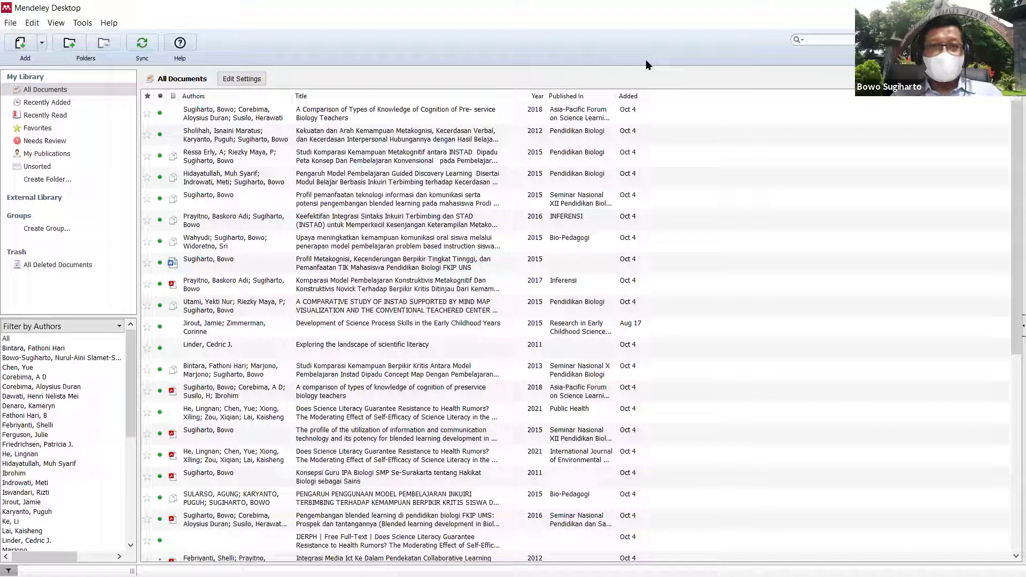
pyautogui.click(142, 44)
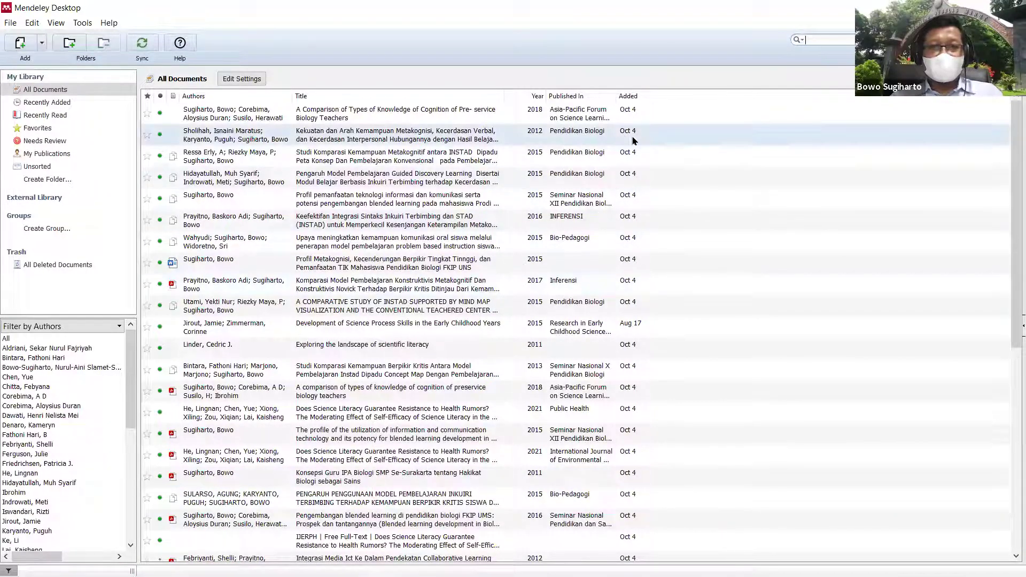
pyautogui.click(633, 96)
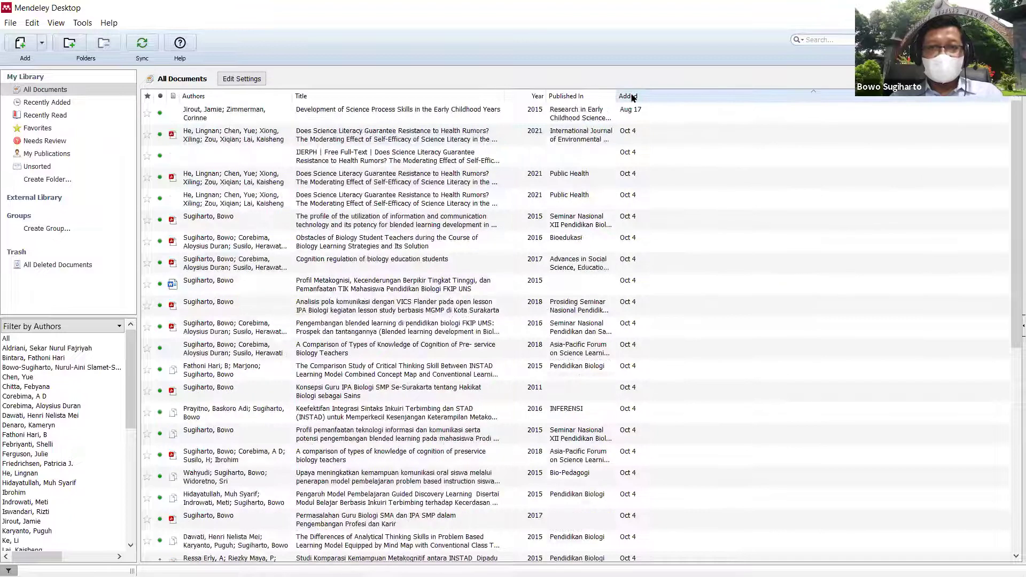
pyautogui.click(633, 97)
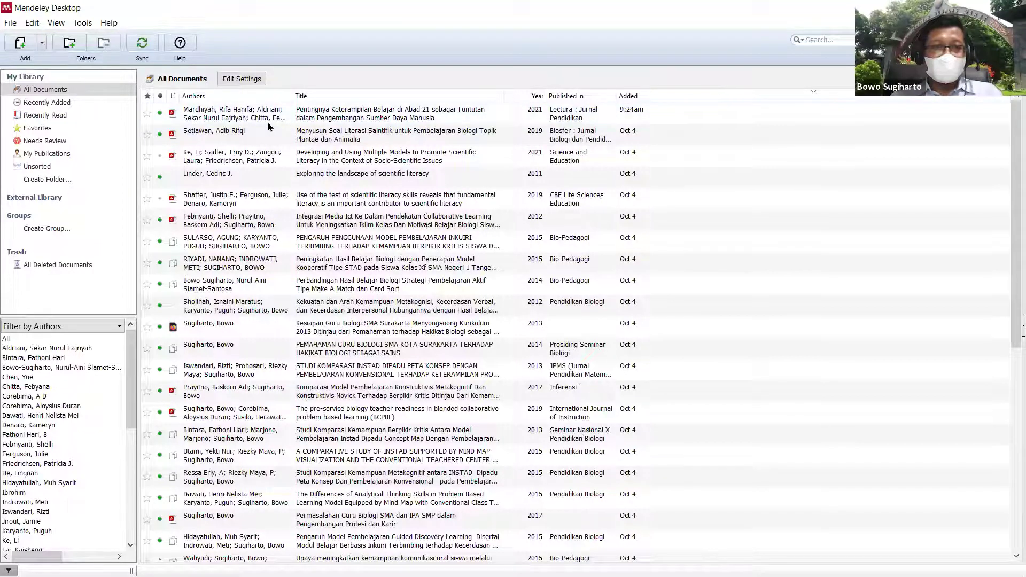
pyautogui.click(372, 114)
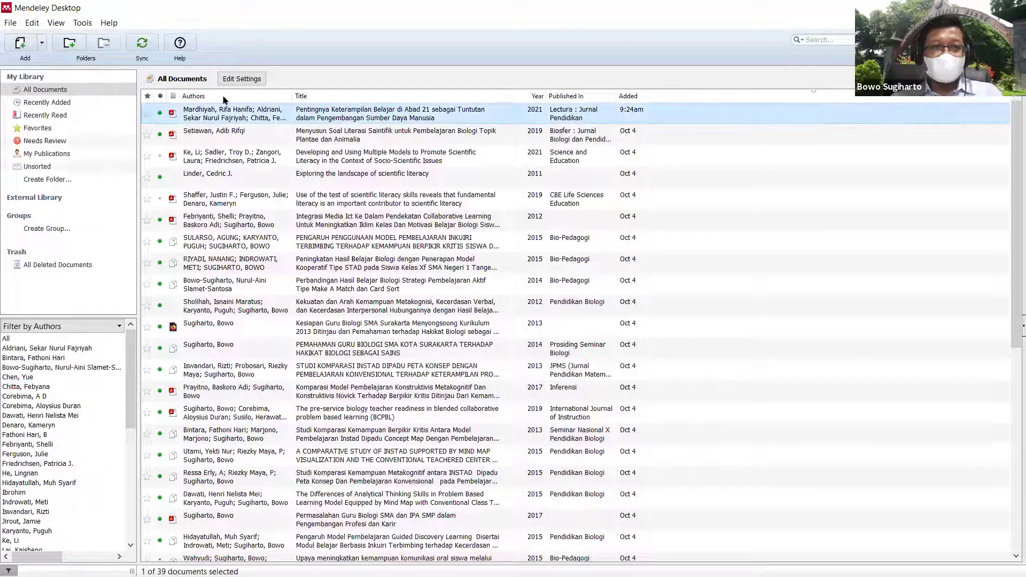
pyautogui.click(57, 25)
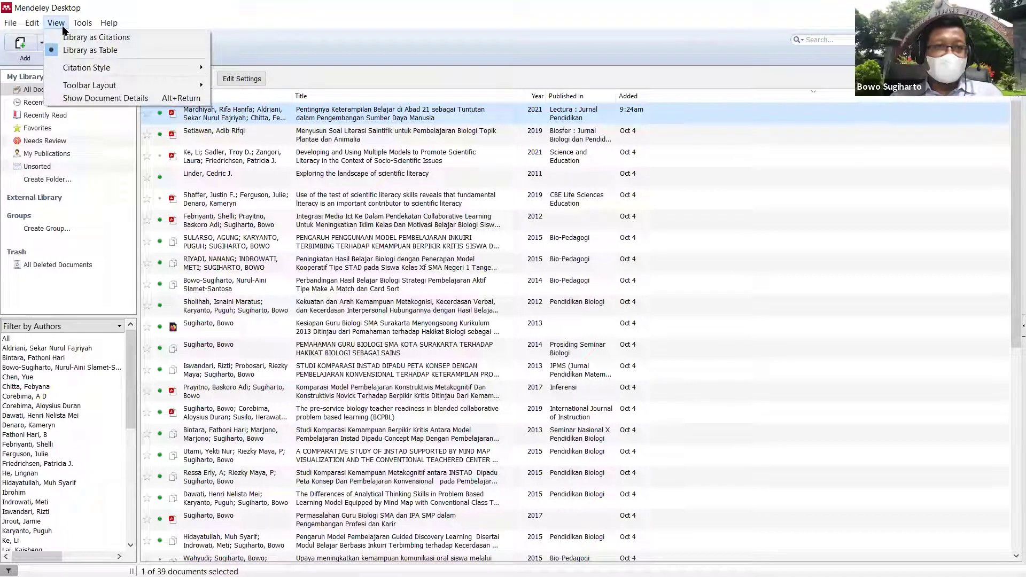
# Step: Show Document Details and open the Lectura article's attached PDF from the Files section
pyautogui.click(116, 101)
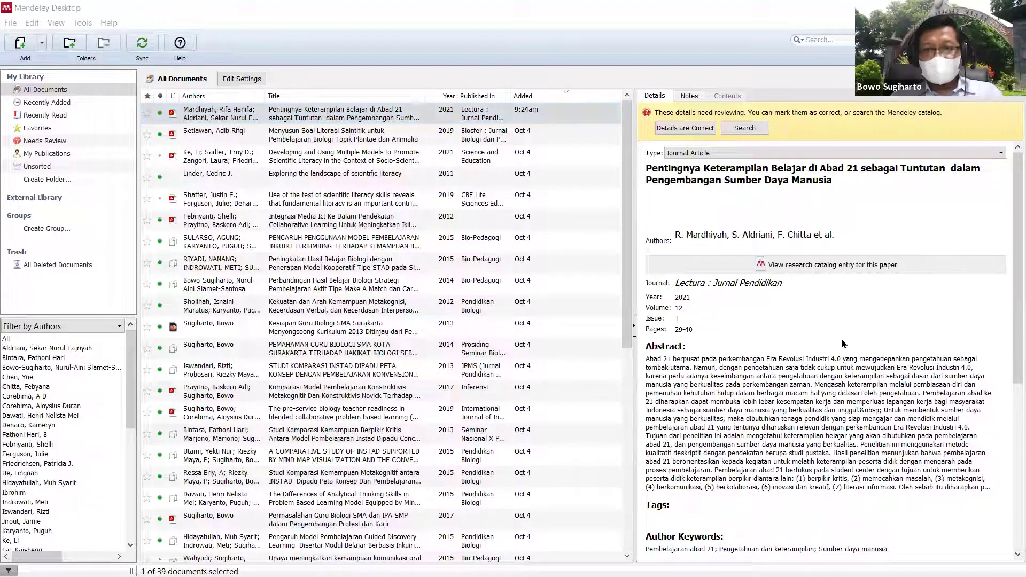
pyautogui.scroll(-9, 838, 331)
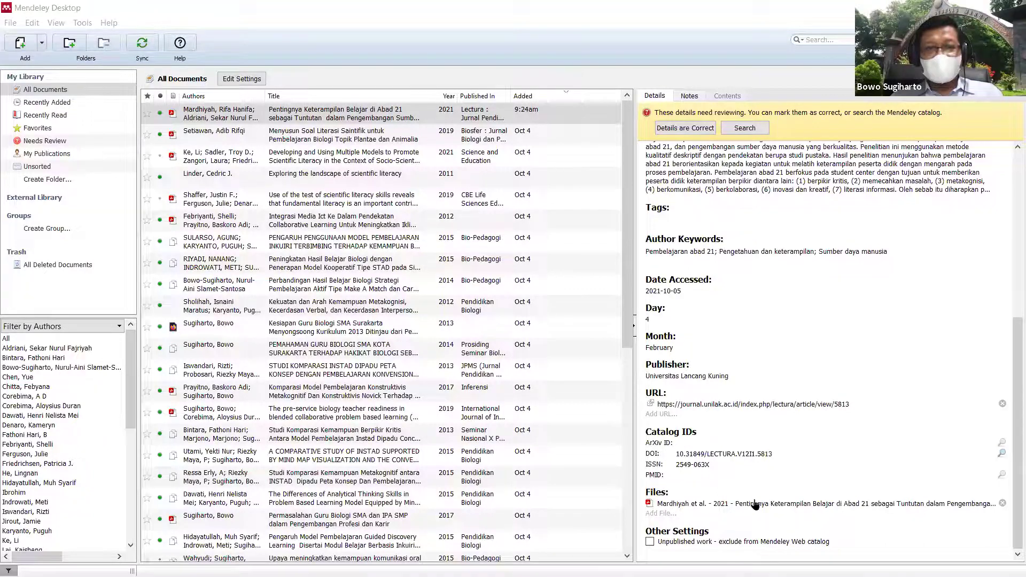
pyautogui.click(755, 503)
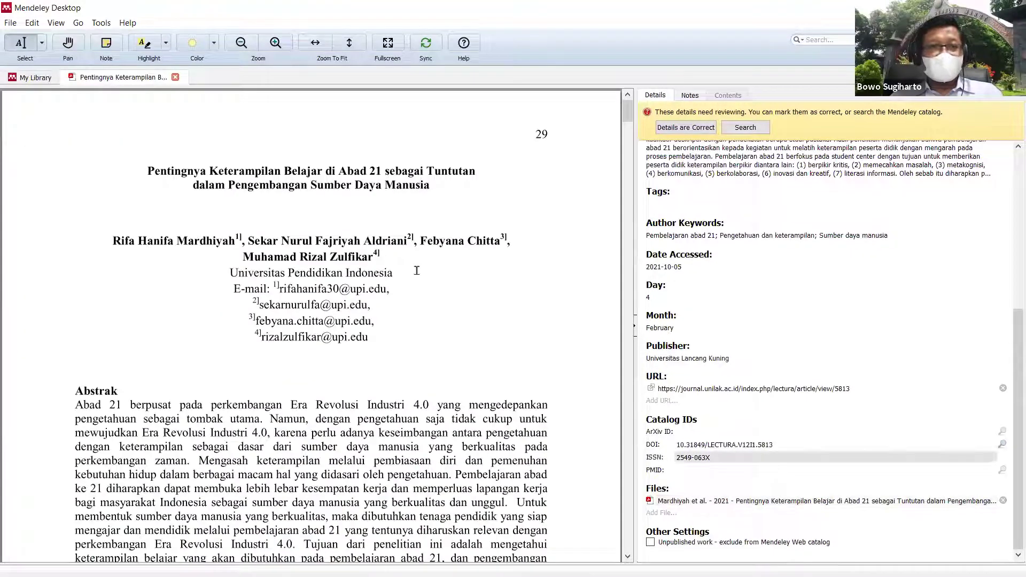
# Step: Scroll down through the Lectura article PDF to read it
pyautogui.scroll(-10, 431, 289)
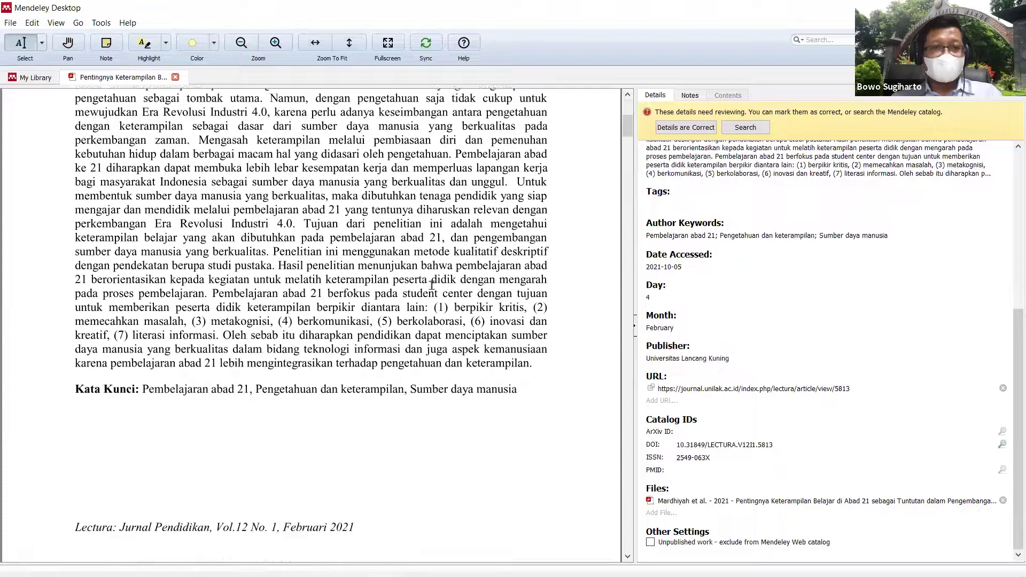
pyautogui.scroll(-10, 432, 285)
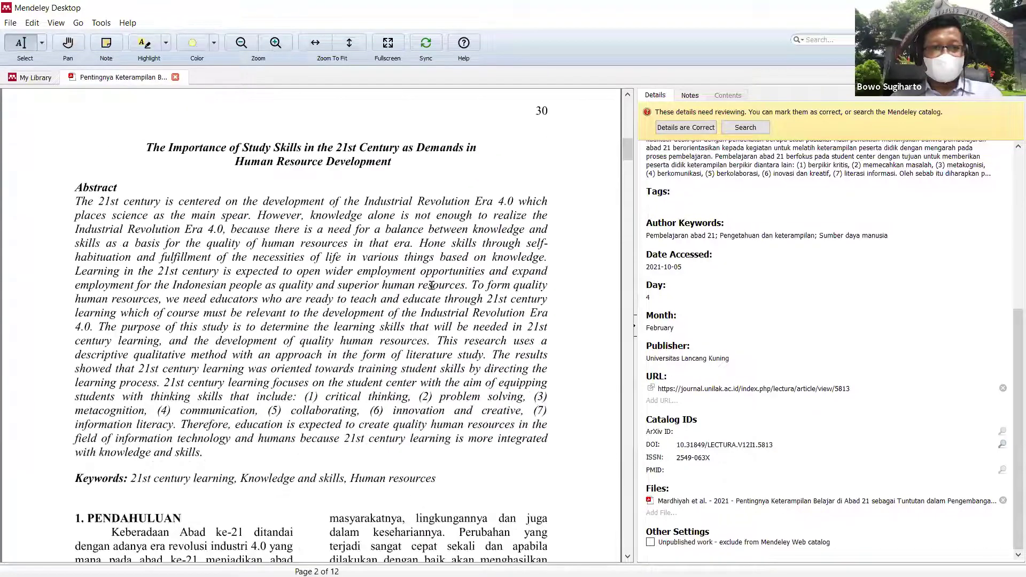
pyautogui.scroll(-10, 432, 285)
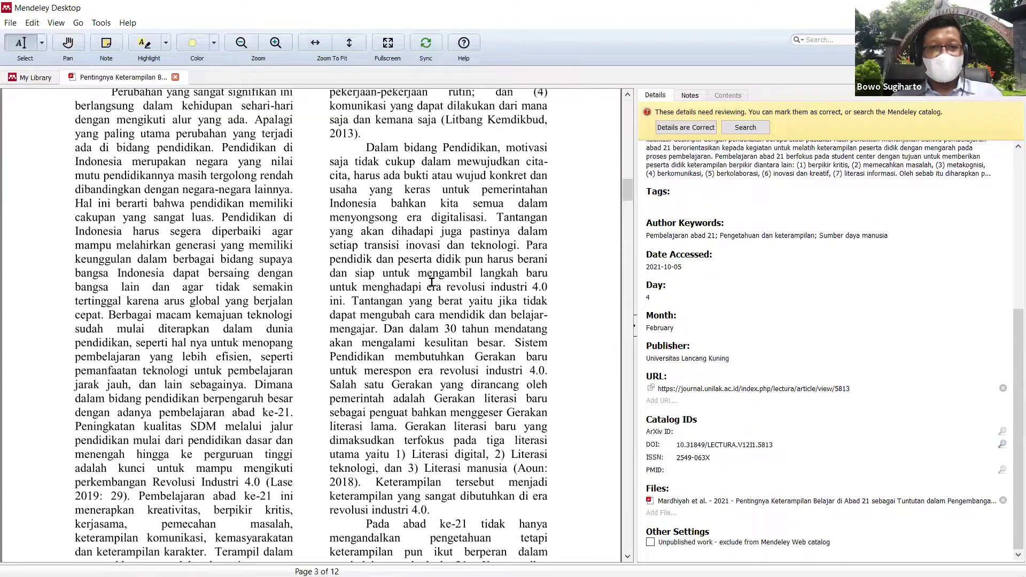
pyautogui.scroll(-8, 432, 282)
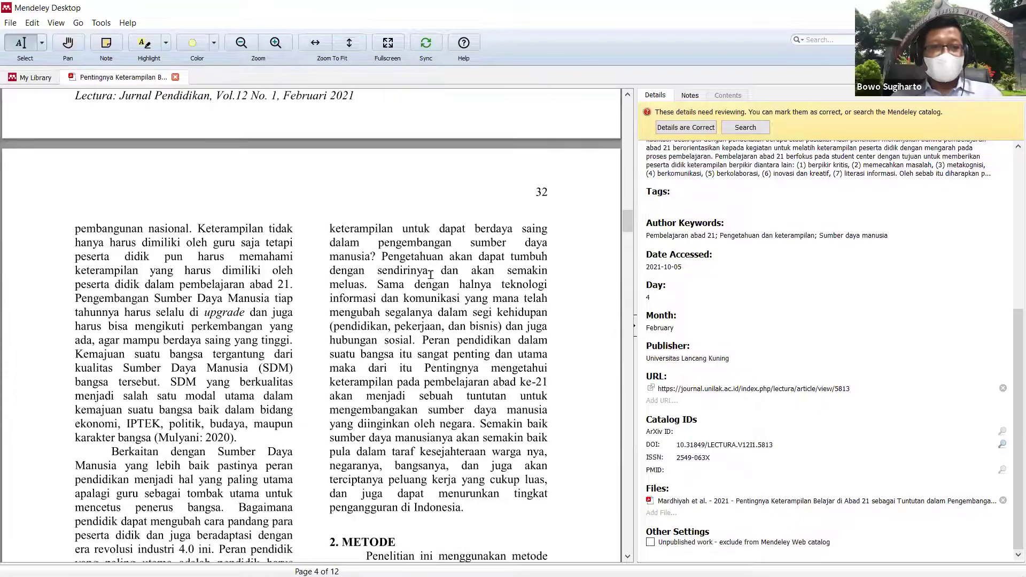
pyautogui.scroll(-3, 431, 275)
pyautogui.scroll(-1, 431, 273)
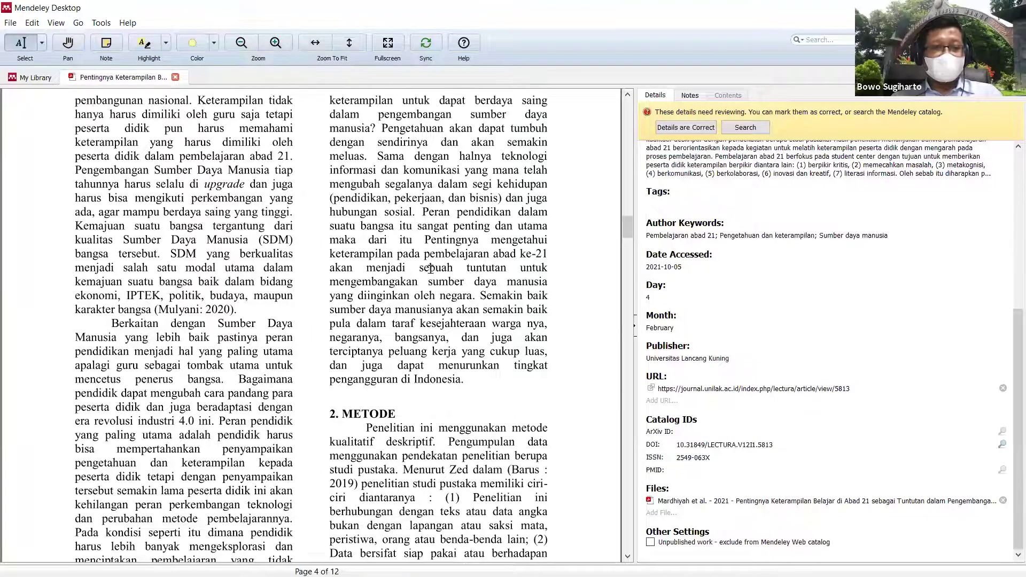
pyautogui.scroll(-20, 431, 269)
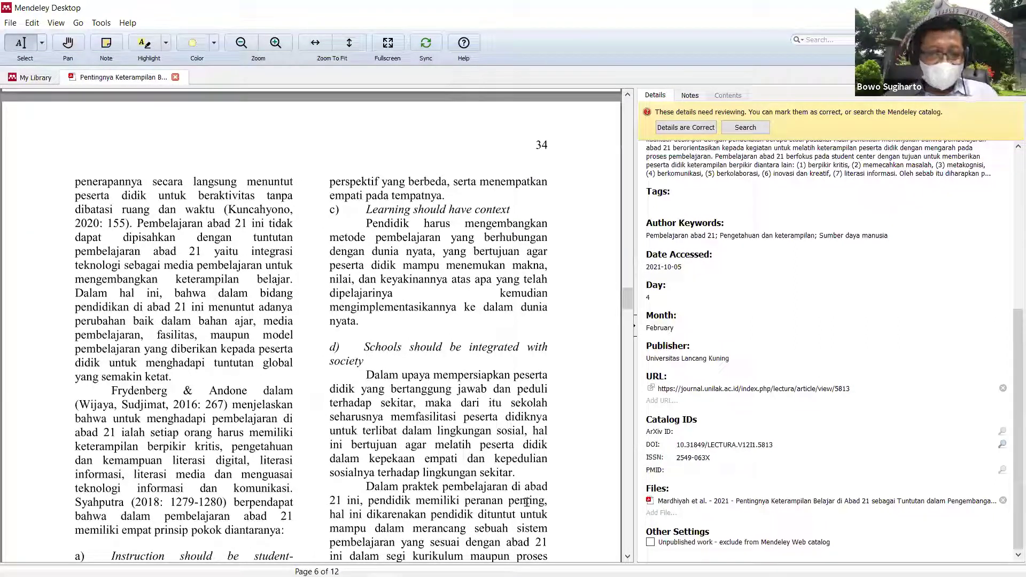
# Step: Bring the 'Pengertian Manajemen Sitasi' PowerPoint slideshow back to the front
pyautogui.moveTo(529, 576)
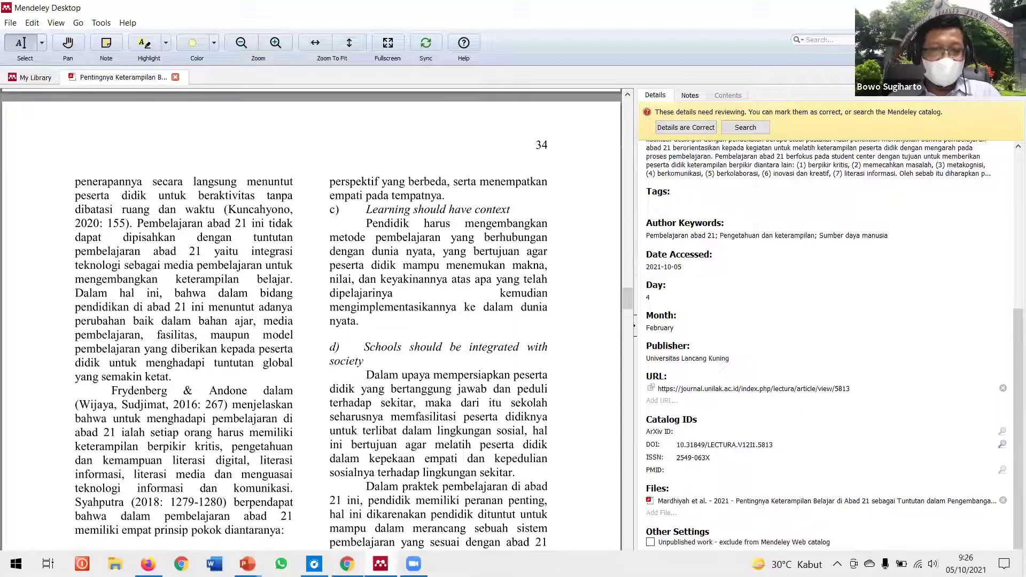
pyautogui.click(247, 564)
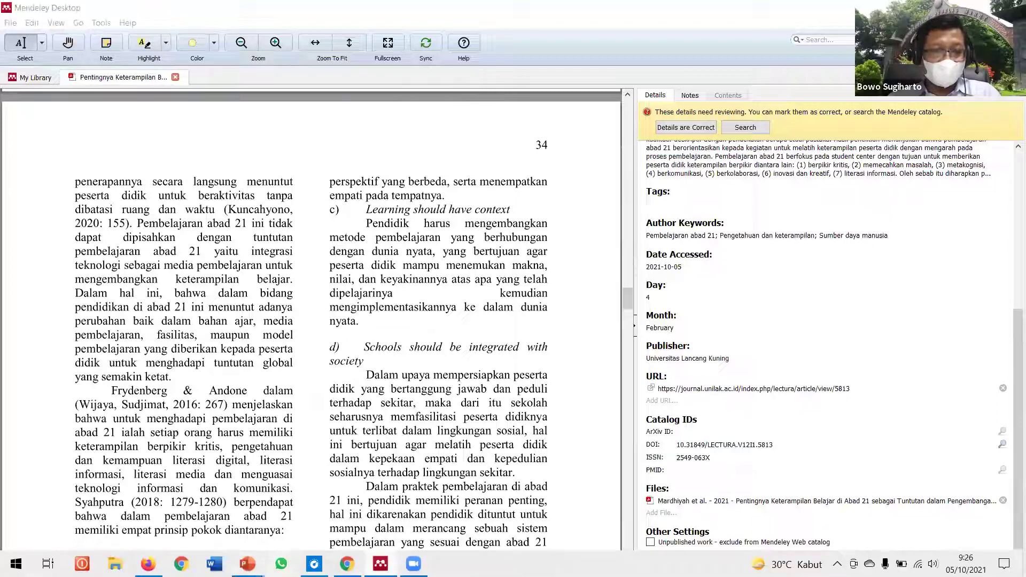
pyautogui.click(295, 532)
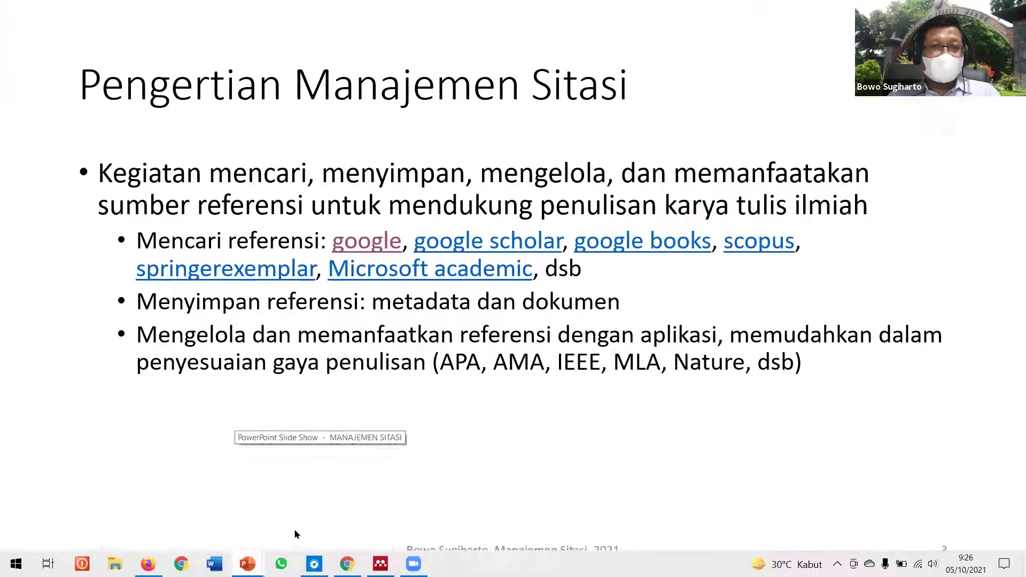
# Step: Follow the slide's 'google scholar' hyperlink to open Google Scholar in the browser
pyautogui.click(505, 245)
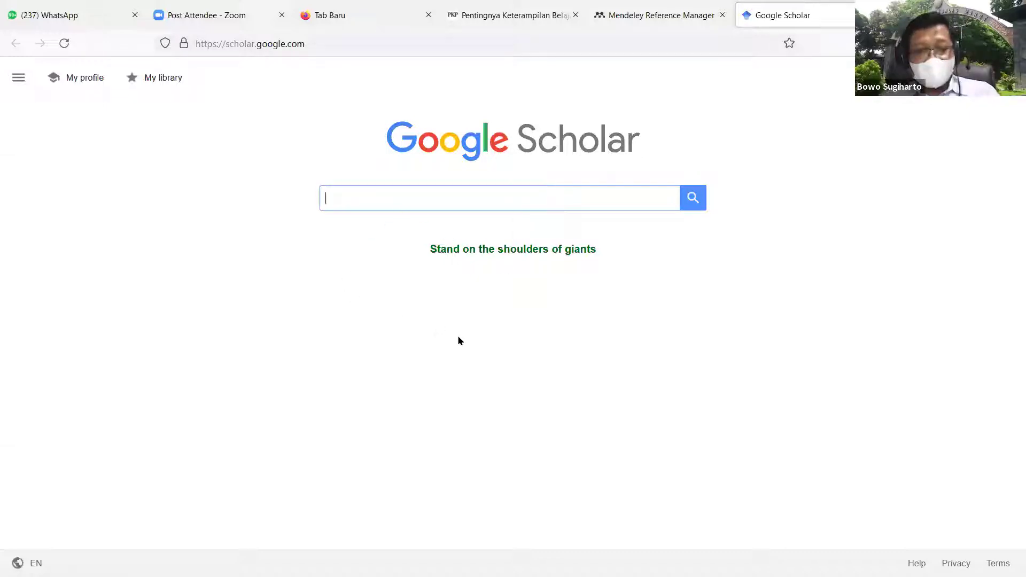
# Step: Search Google Scholar for 'keterampilan abad 21'
pyautogui.write('kete')
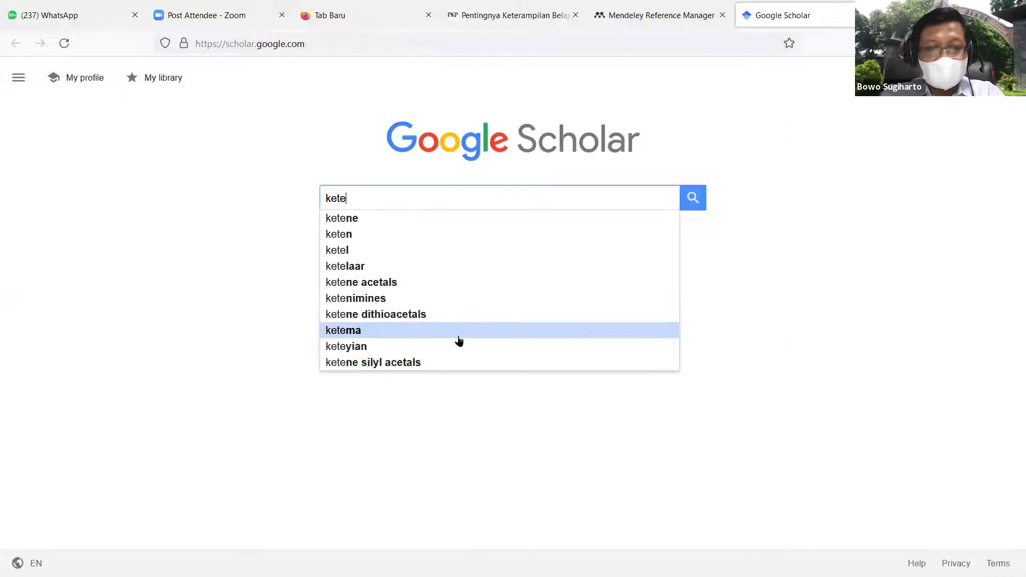
pyautogui.write('rampilan')
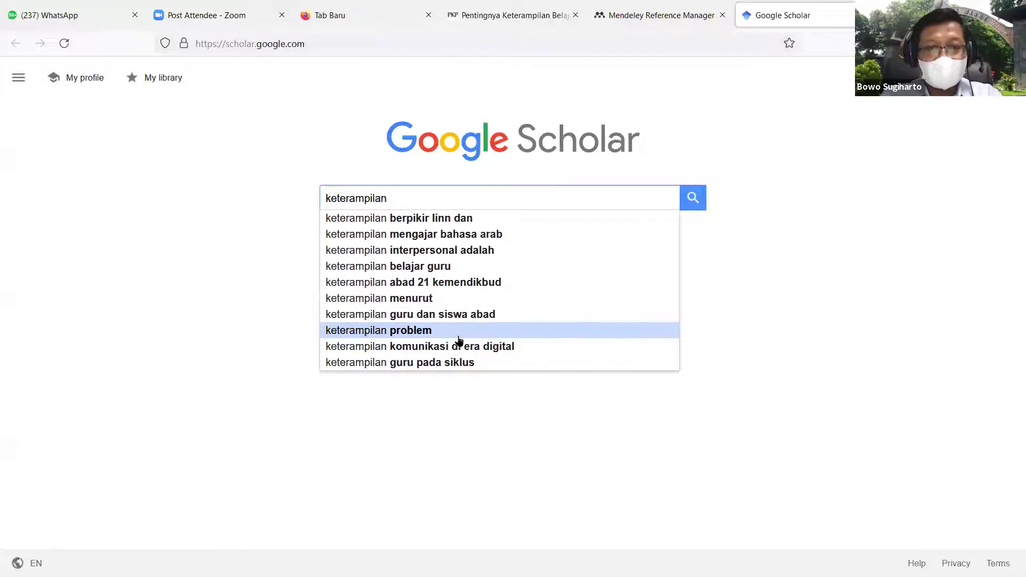
pyautogui.write(' abad 21')
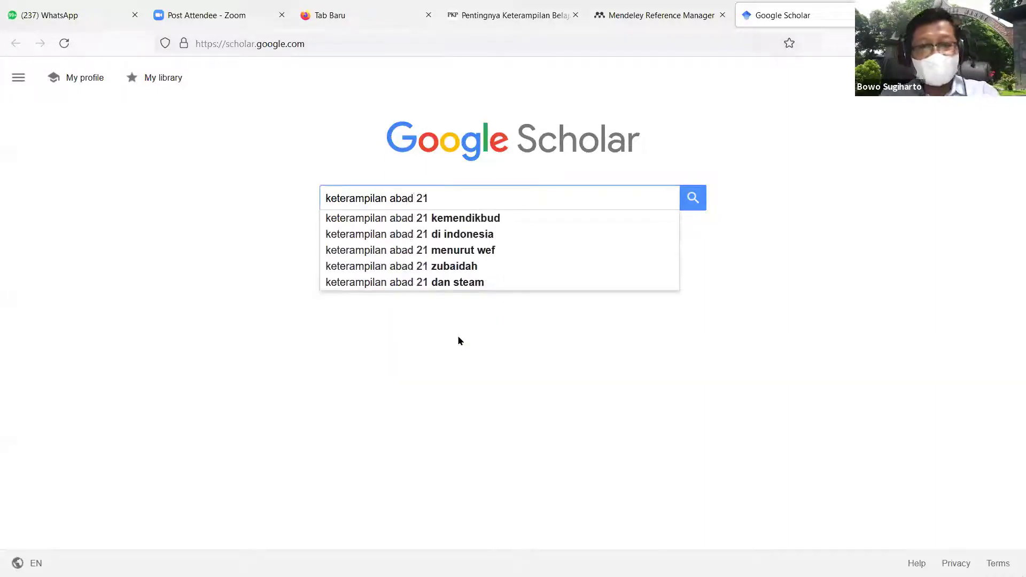
pyautogui.press('Return')
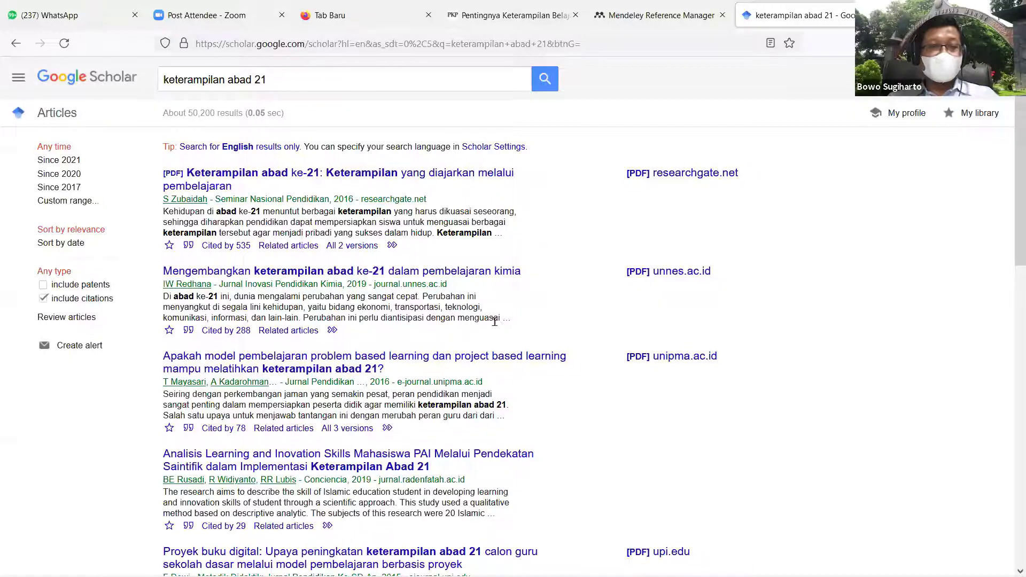
pyautogui.scroll(-3, 495, 322)
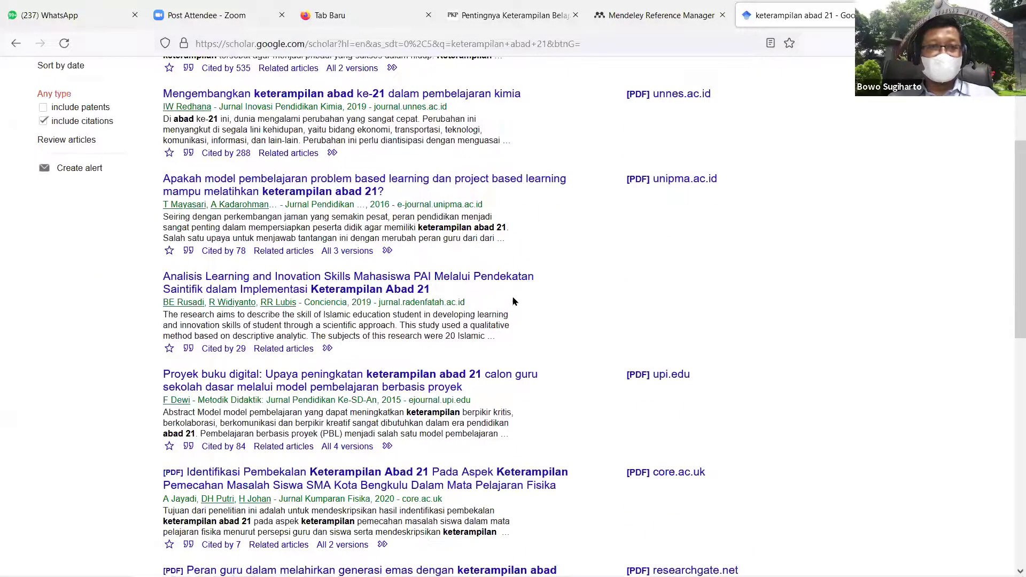
pyautogui.scroll(3, 514, 302)
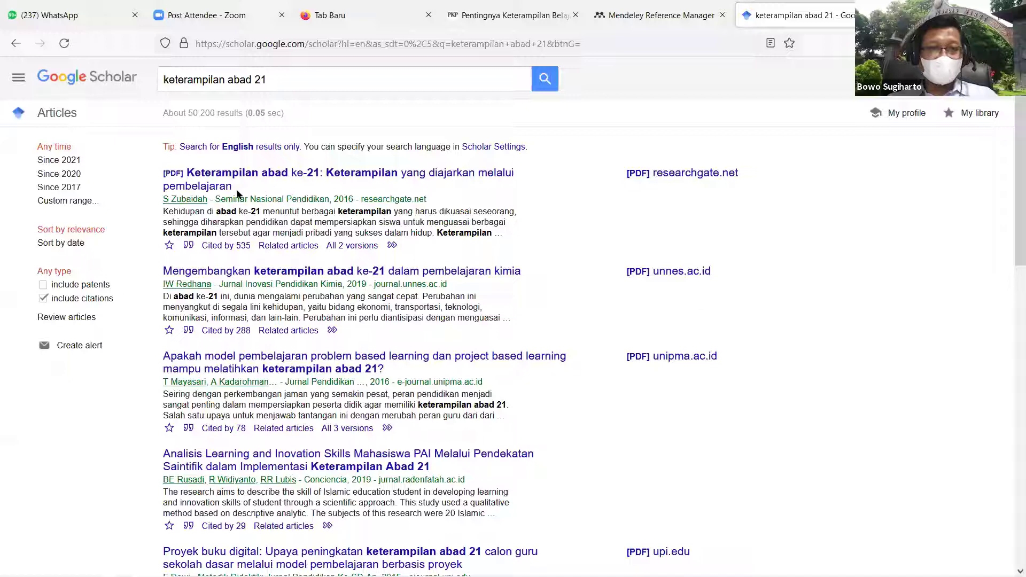
# Step: Copy the top result's title with Salin and return to Mendeley Desktop
pyautogui.moveTo(234, 191); pyautogui.dragTo(188, 191)
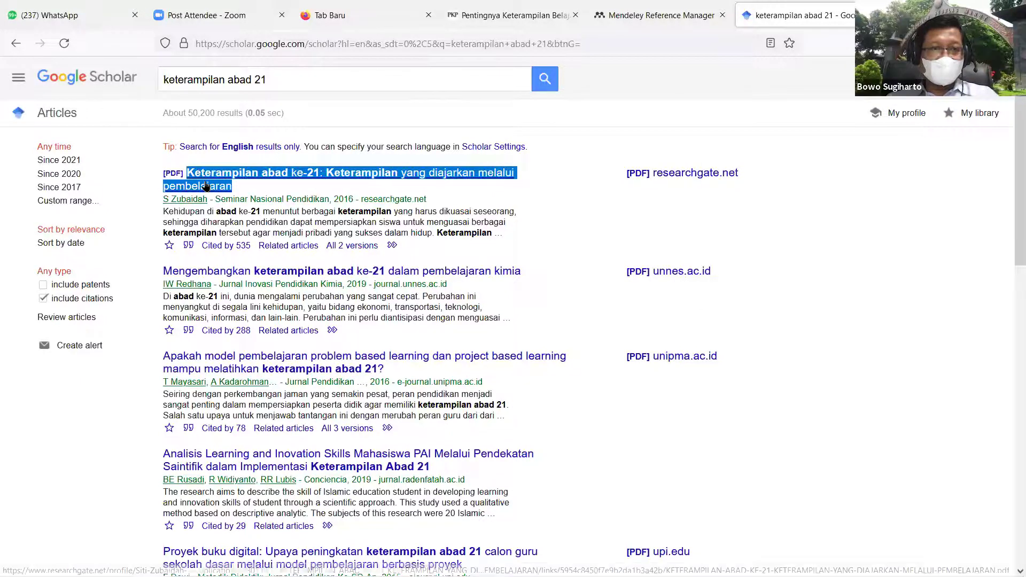
pyautogui.rightClick(205, 184)
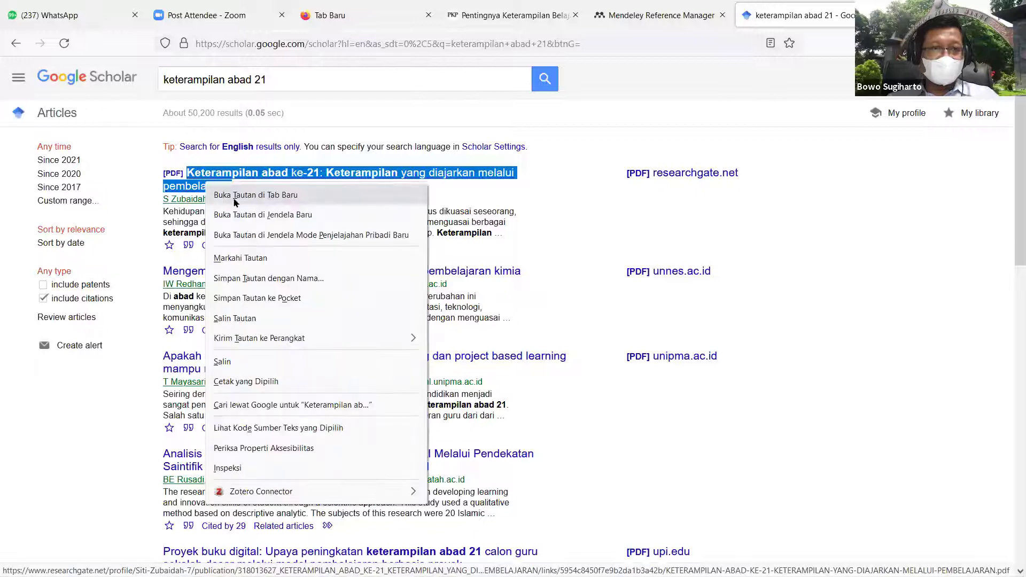
pyautogui.click(244, 362)
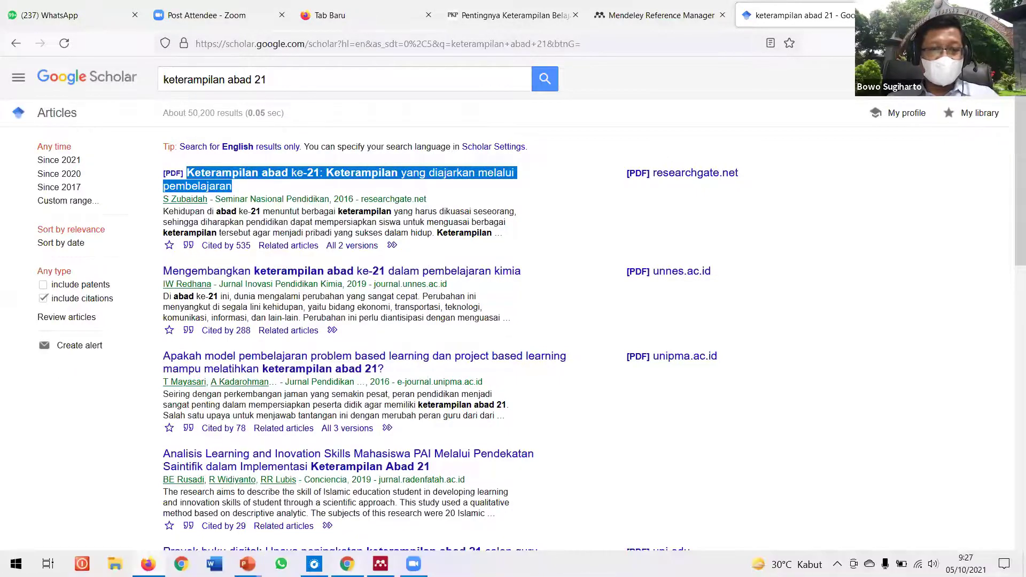
pyautogui.click(380, 564)
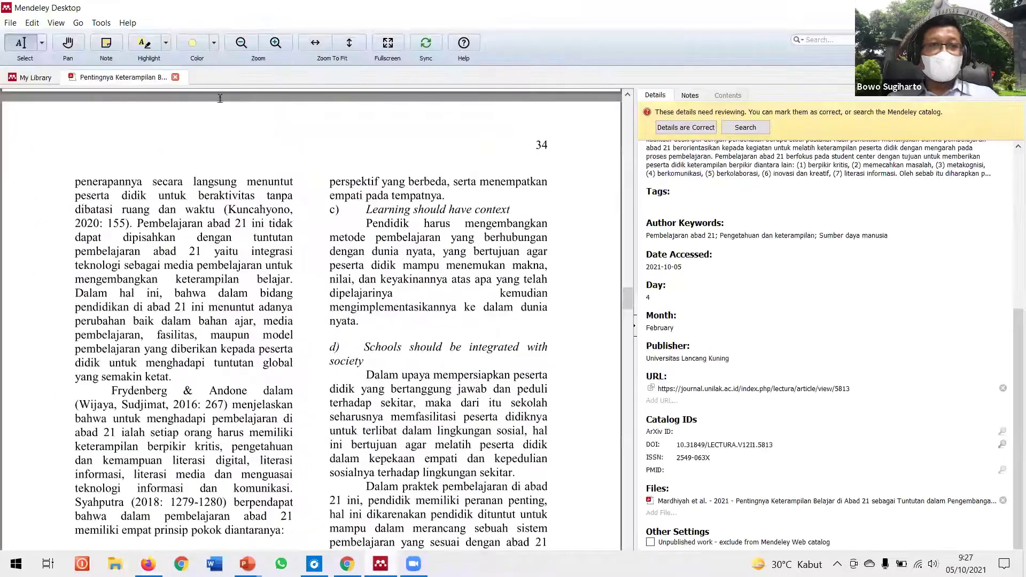
# Step: In My Library, search Titles for the pasted Scholar article title, then return to Scholar
pyautogui.click(47, 79)
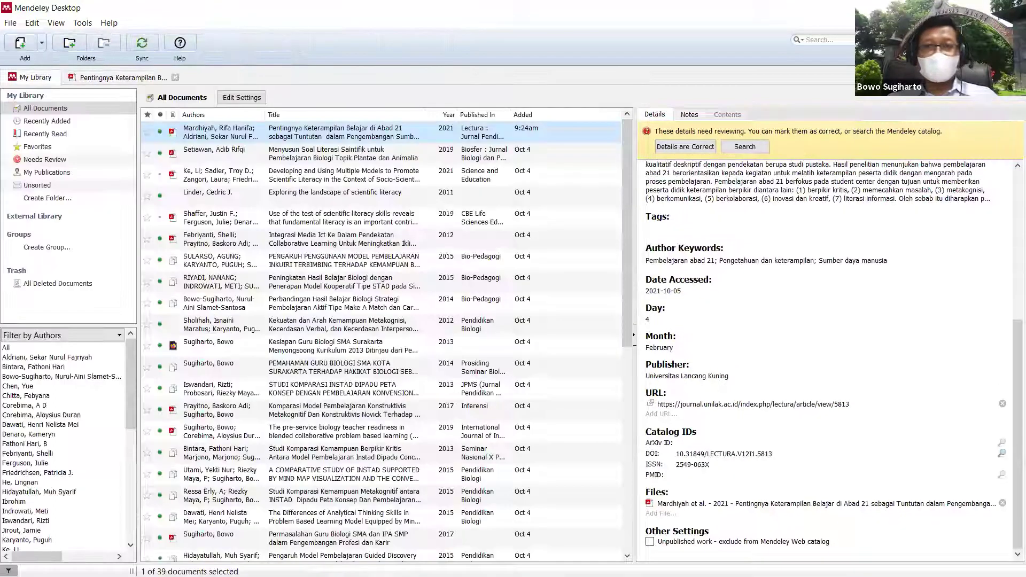
pyautogui.click(852, 39)
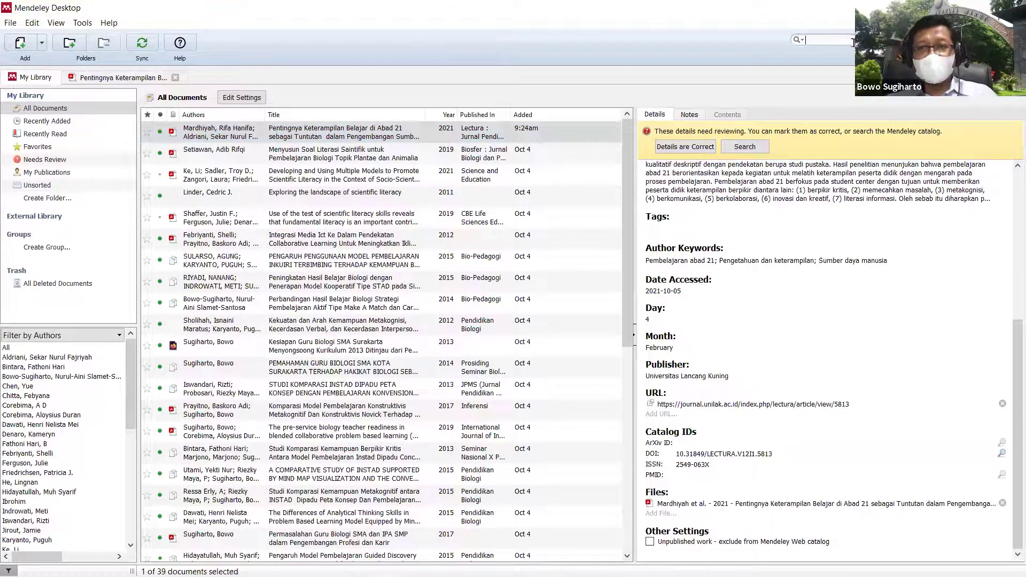
pyautogui.hotkey('ctrl', 'v')
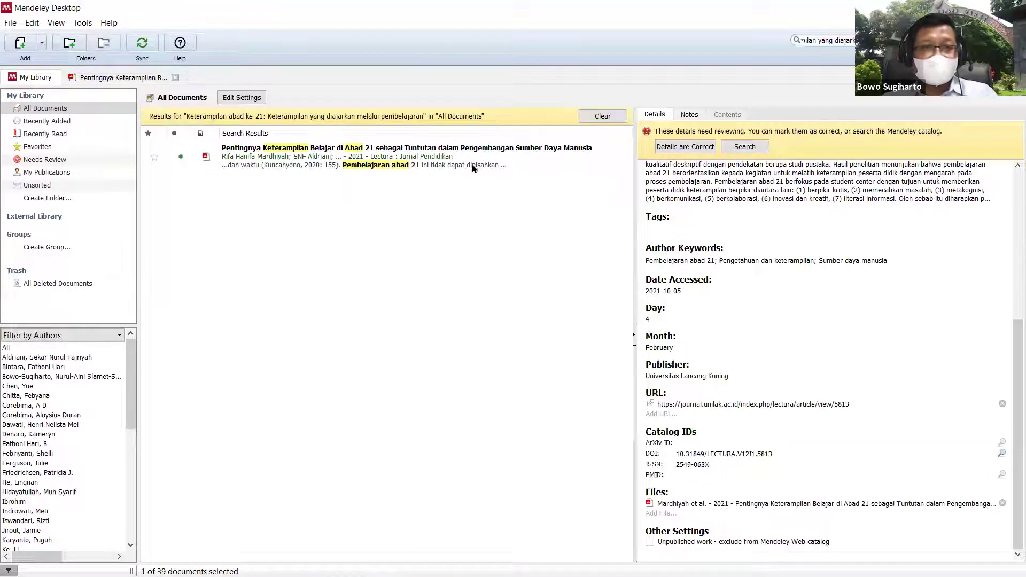
pyautogui.hotkey('ctrl', 'a')
pyautogui.press('BackSpace')
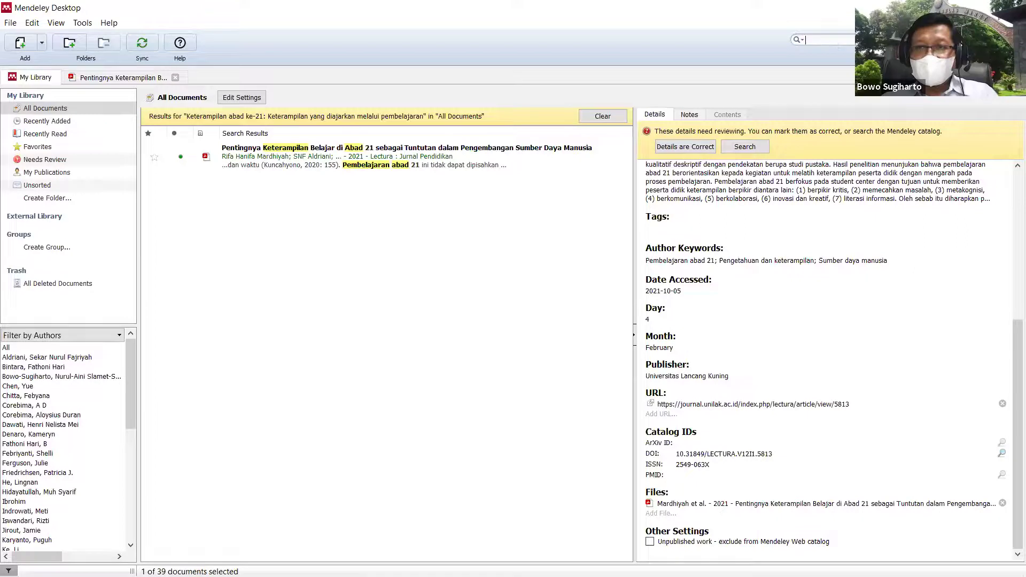
pyautogui.click(803, 43)
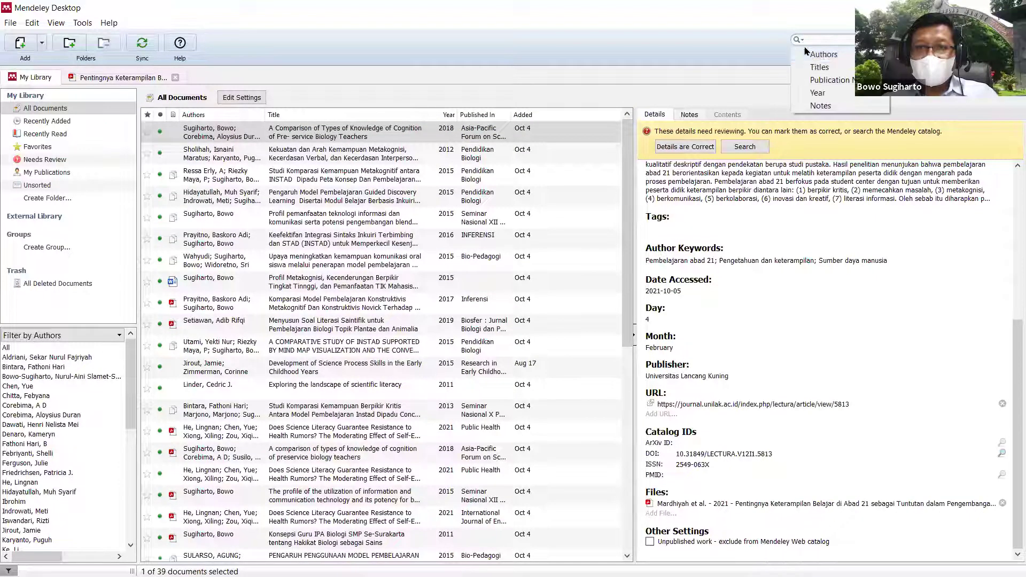
pyautogui.click(822, 72)
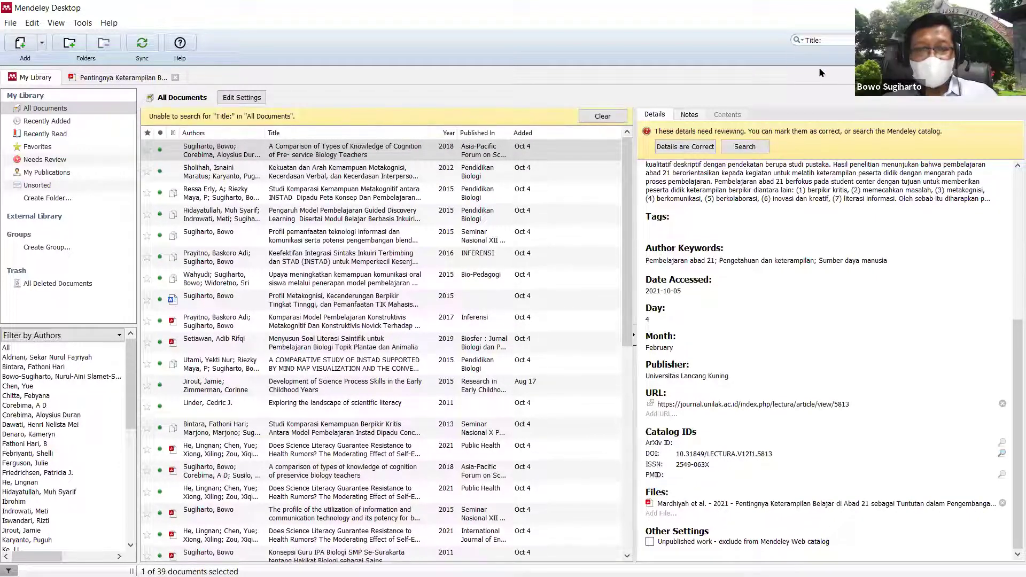
pyautogui.hotkey('ctrl', 'v')
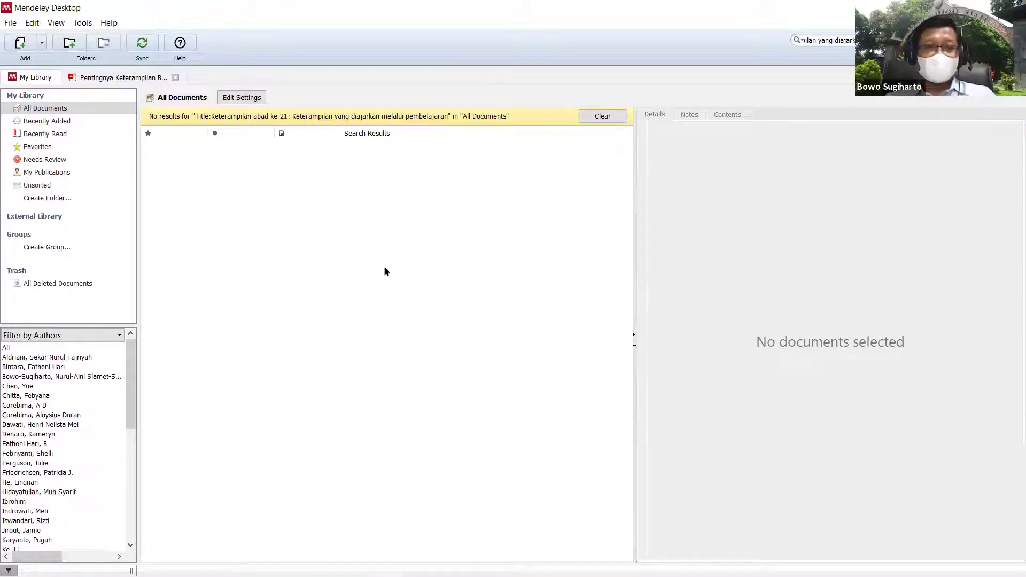
pyautogui.moveTo(9, 574)
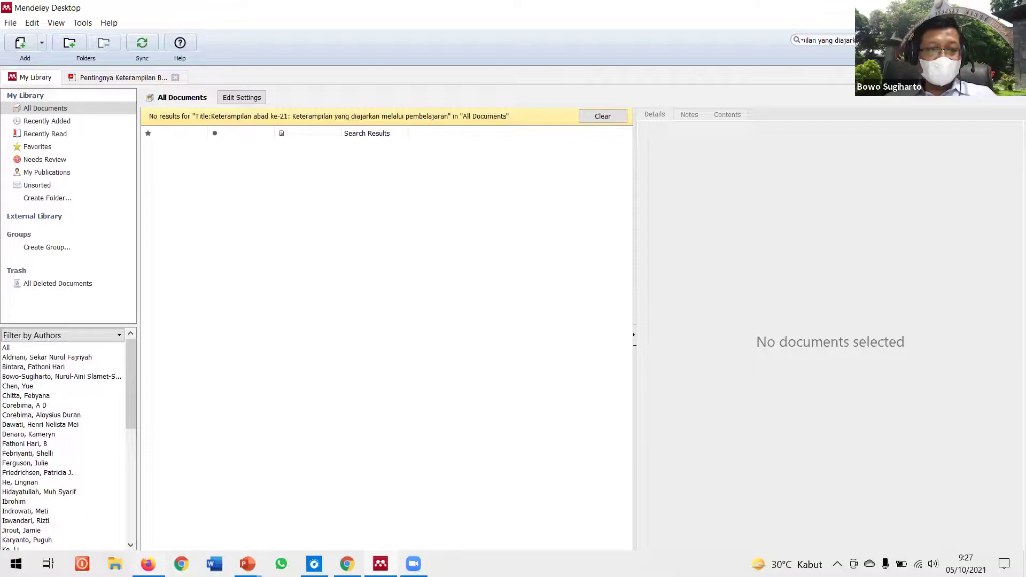
pyautogui.hotkey('alt', 'Tab')
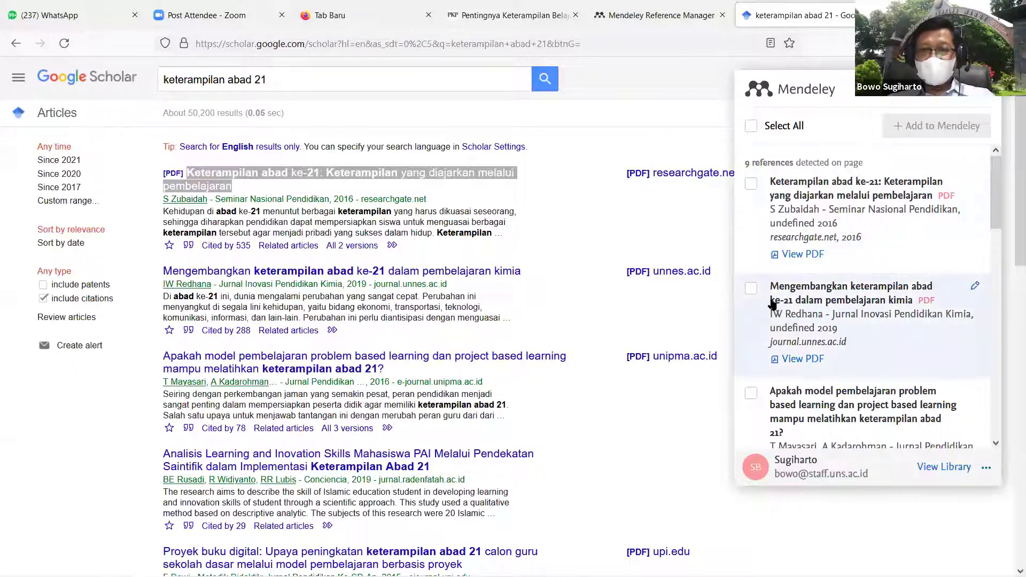
# Step: Scroll through the 9 references the Mendeley Web Importer detected on the Scholar results
pyautogui.scroll(-3, 792, 315)
pyautogui.scroll(-1, 751, 309)
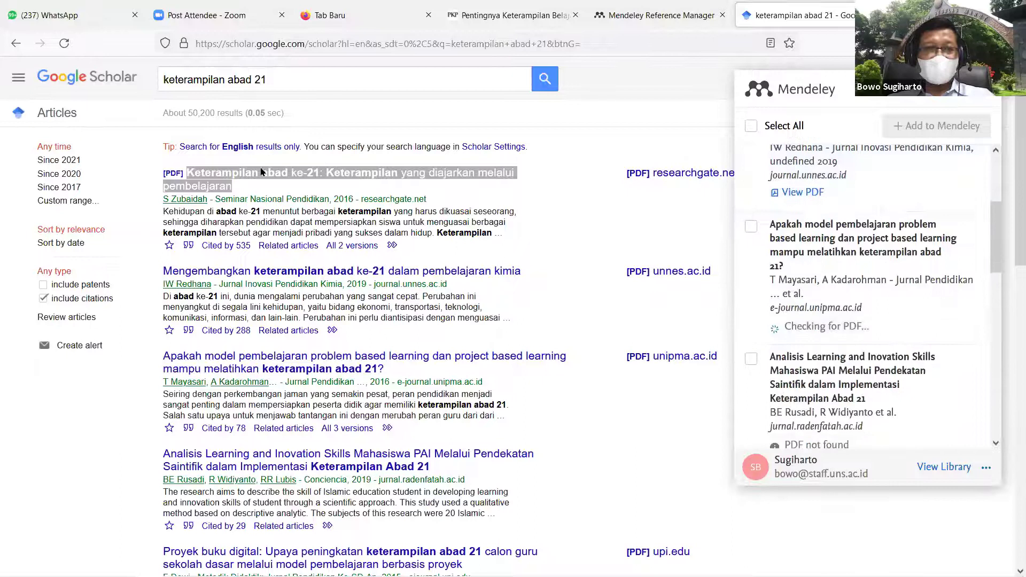
pyautogui.scroll(6, 852, 281)
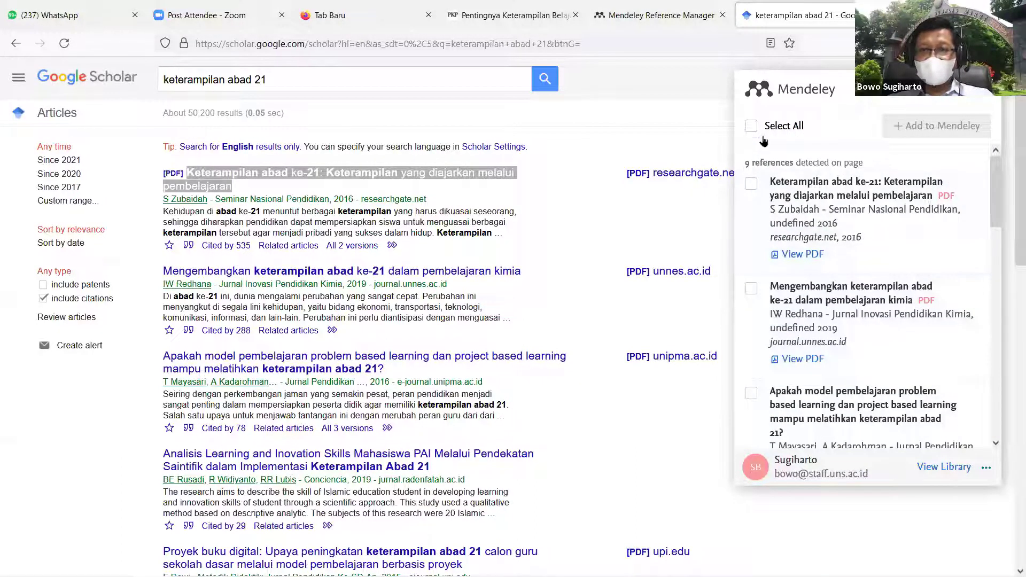
# Step: Import the top two Scholar references with their PDFs into Mendeley, then open the web library
pyautogui.click(751, 184)
pyautogui.click(751, 292)
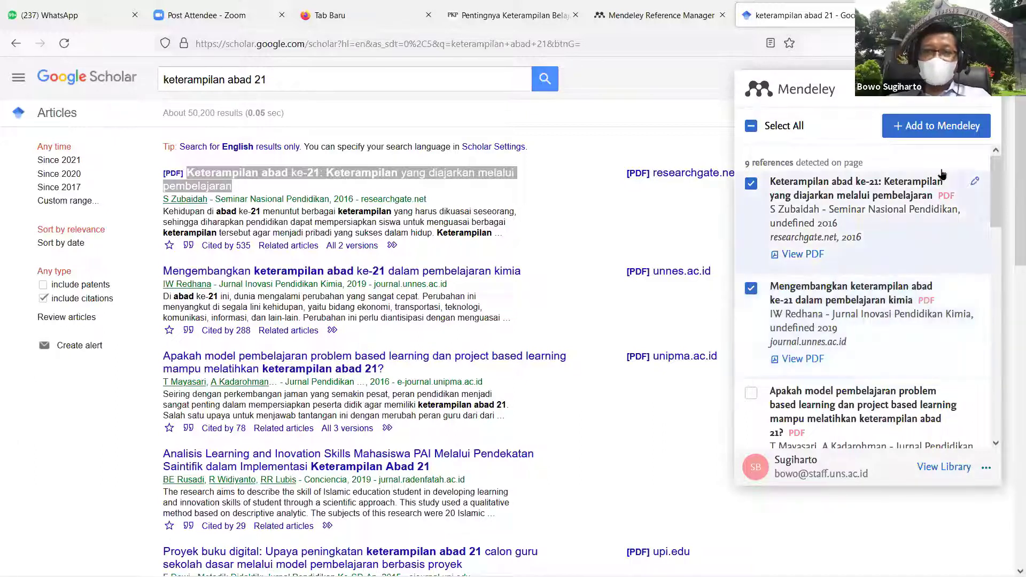
pyautogui.click(932, 131)
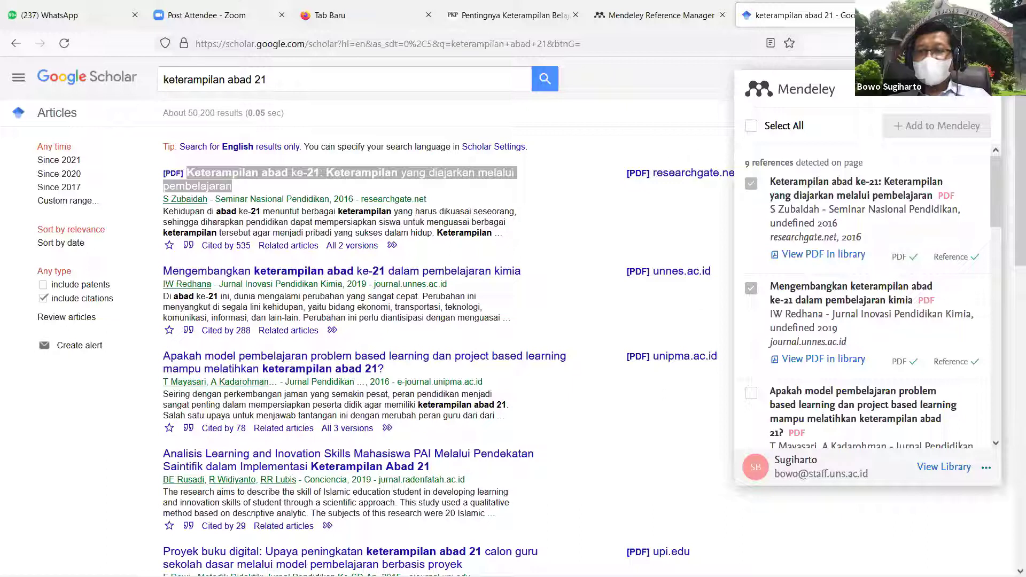
pyautogui.click(948, 472)
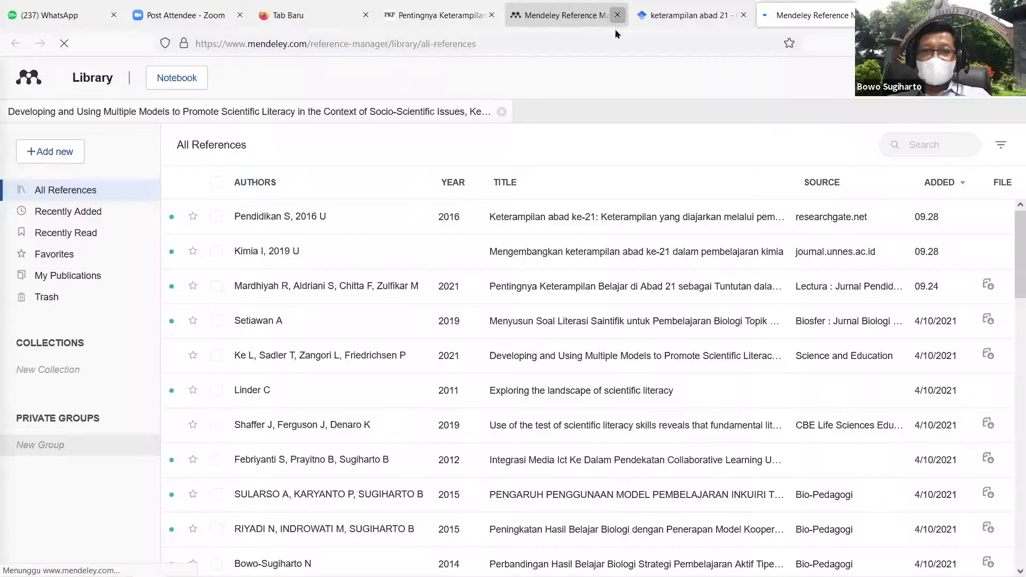
# Step: Close the older library tab, compare the web library with the Scholar results, and return to Mendeley Desktop
pyautogui.click(617, 16)
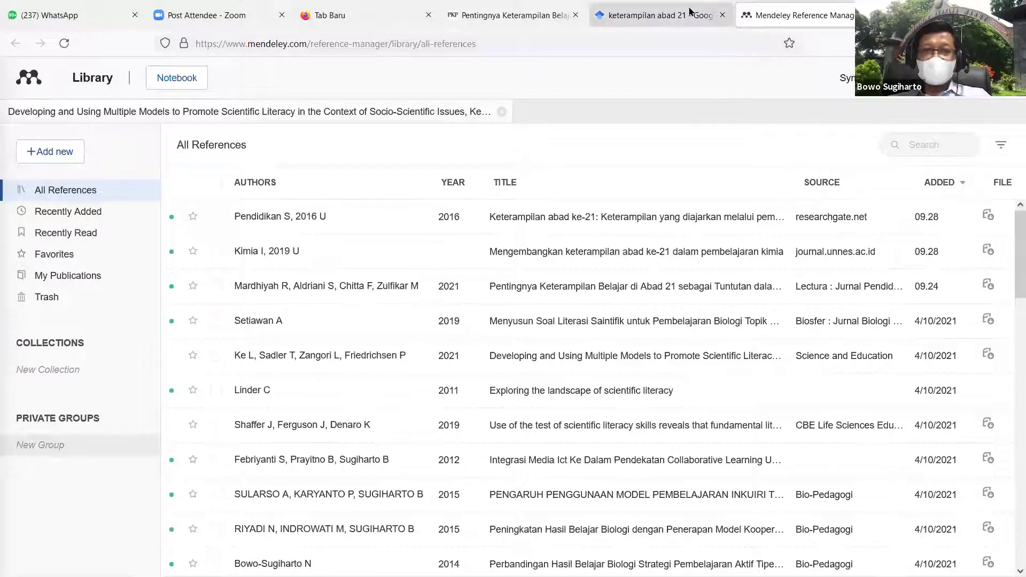
pyautogui.click(674, 16)
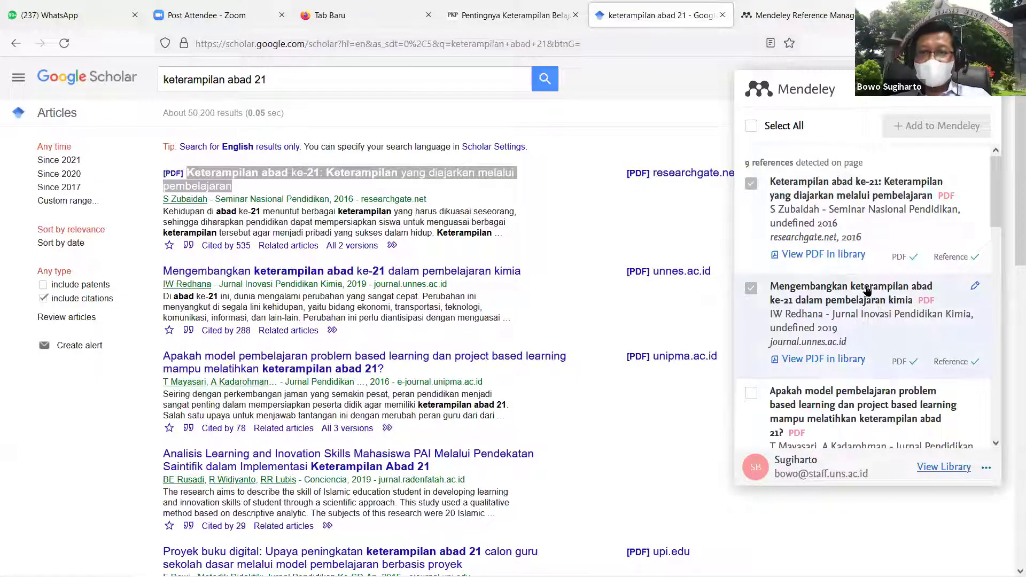
pyautogui.hotkey('ctrl', 'Tab')
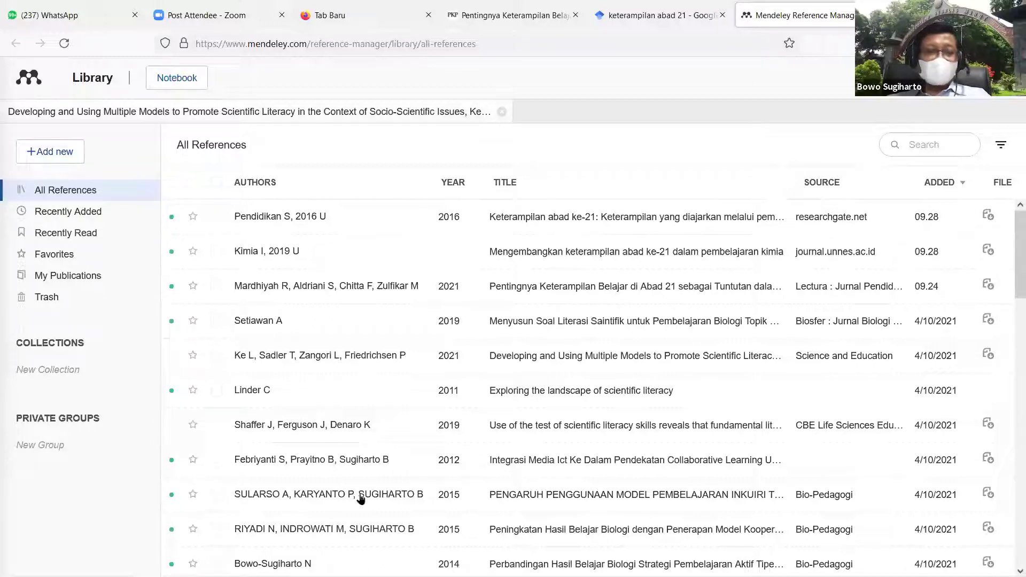
pyautogui.moveTo(149, 567)
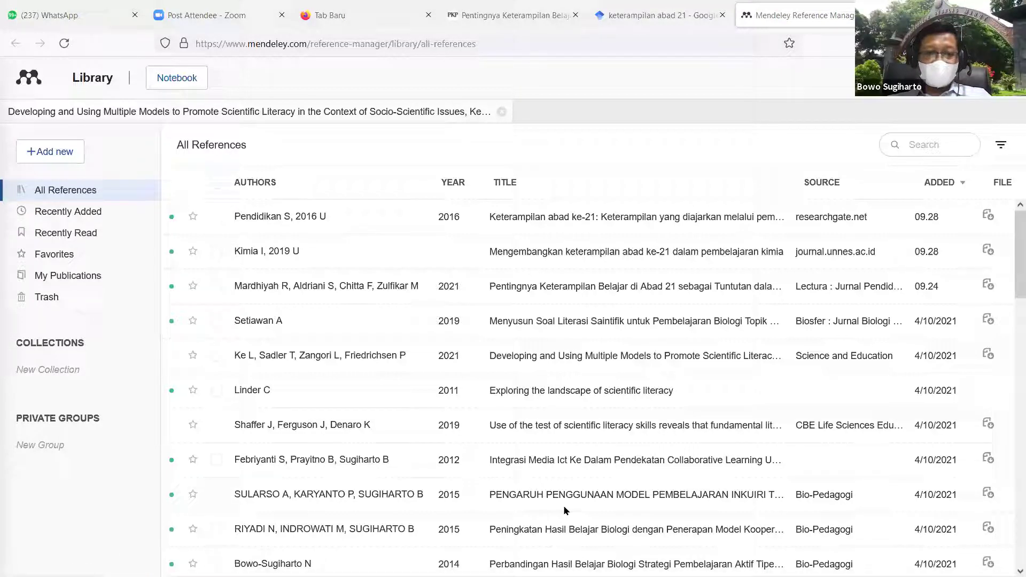
pyautogui.click(381, 564)
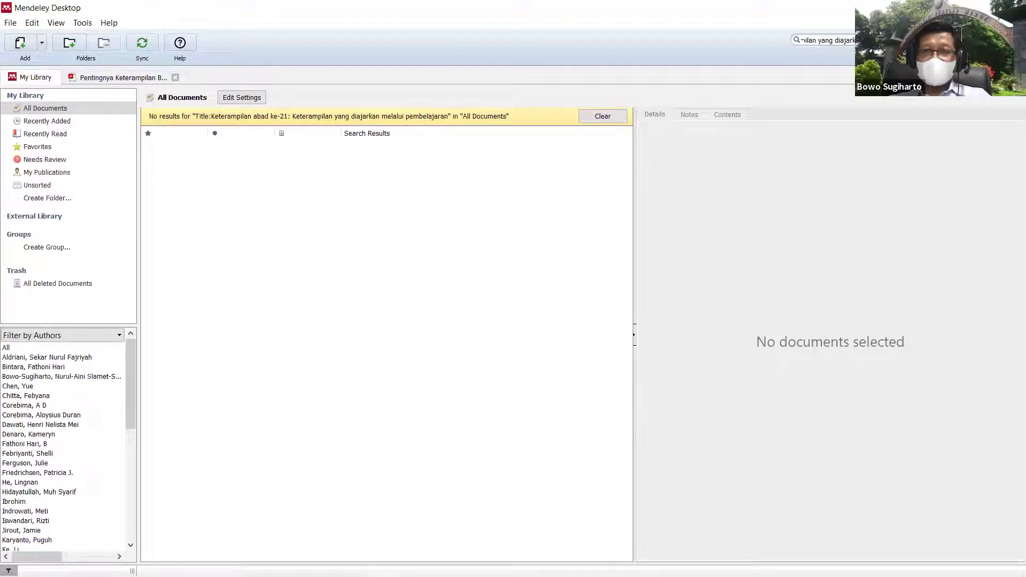
# Step: Clear the search, sync, sort all 41 documents newest-added first, and select the Keterampilan abad ke-21 article
pyautogui.press('Escape')
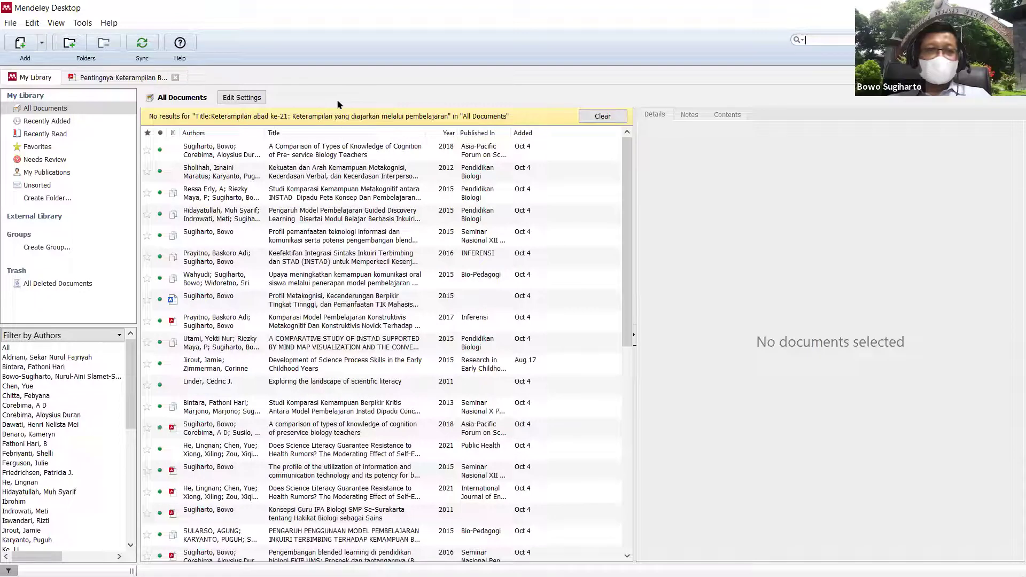
pyautogui.click(148, 47)
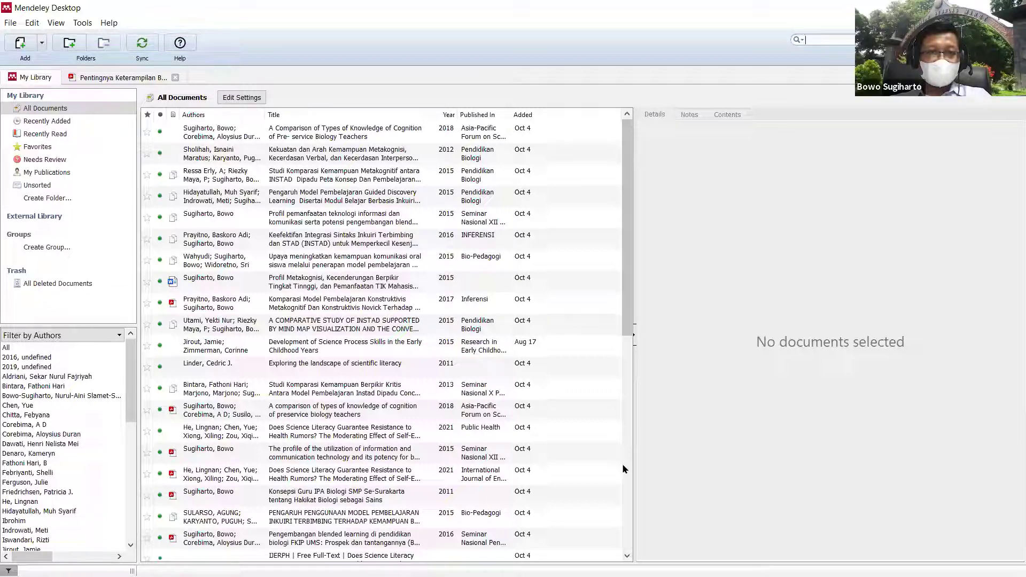
pyautogui.click(522, 115)
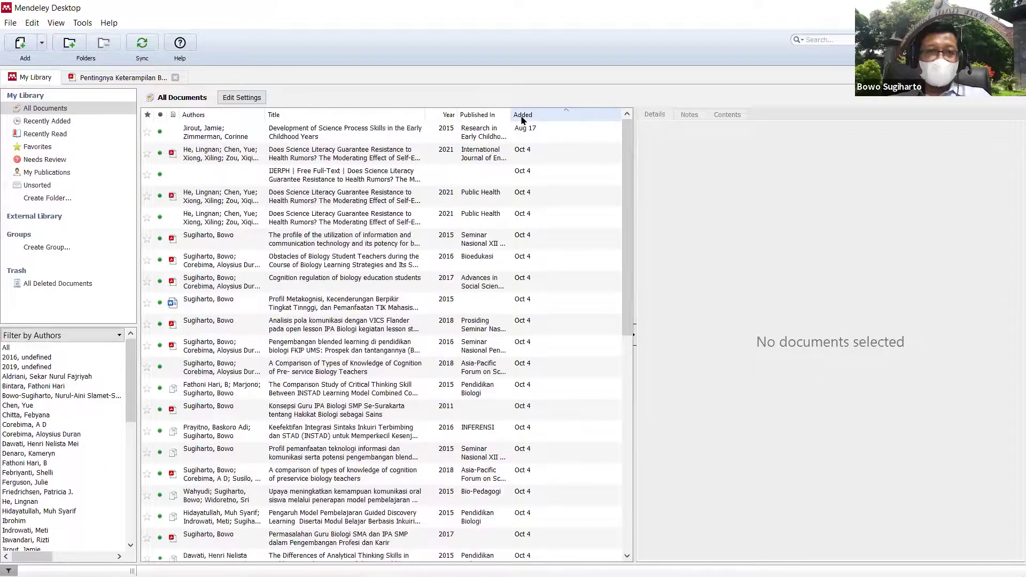
pyautogui.click(523, 115)
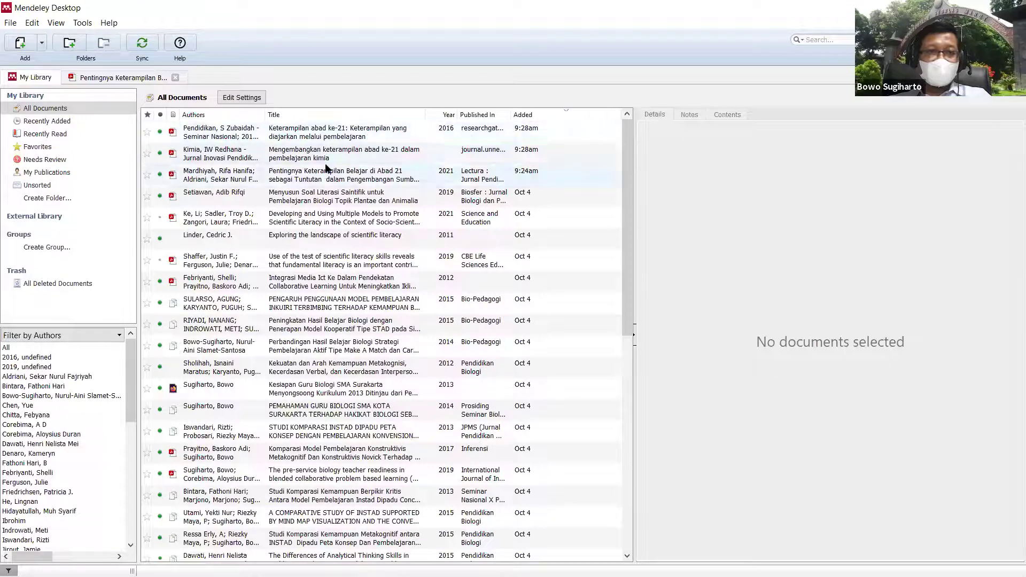
pyautogui.click(356, 135)
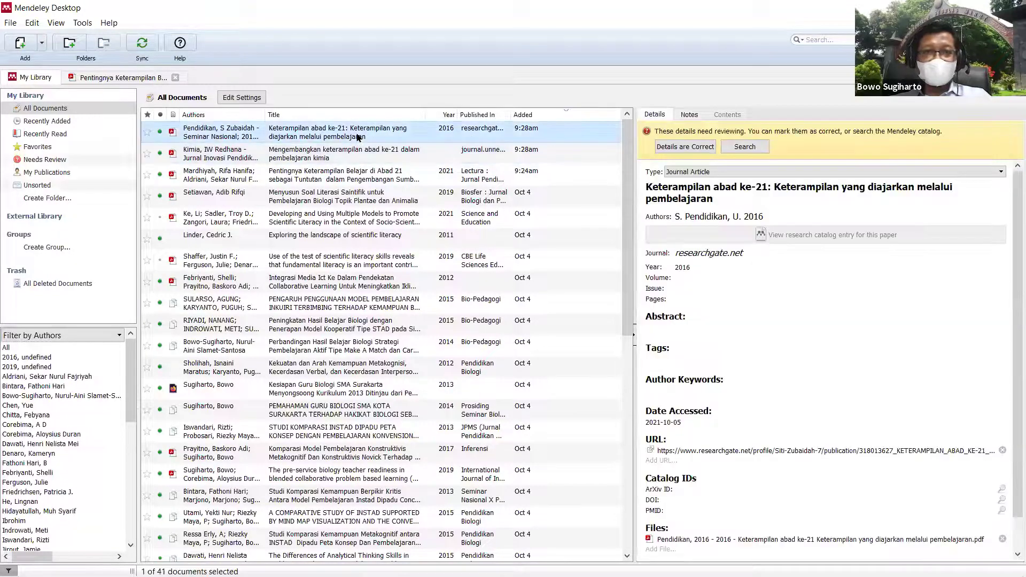
# Step: Open the Keterampilan abad ke-21 article's attached PDF from the Files section of its Details panel
pyautogui.scroll(-2, 931, 372)
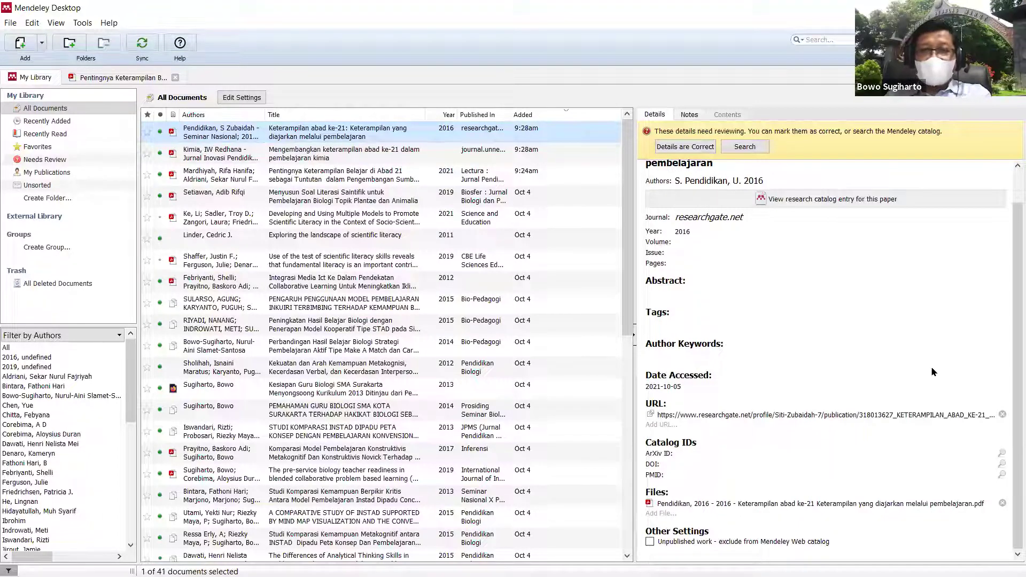
pyautogui.scroll(2, 943, 313)
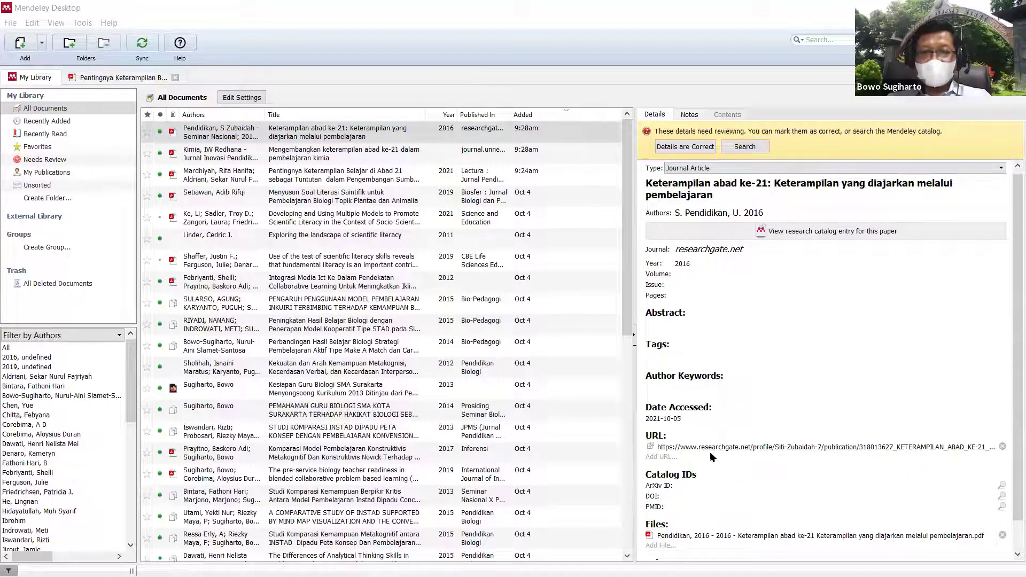
pyautogui.click(732, 537)
pyautogui.scroll(-10, 497, 388)
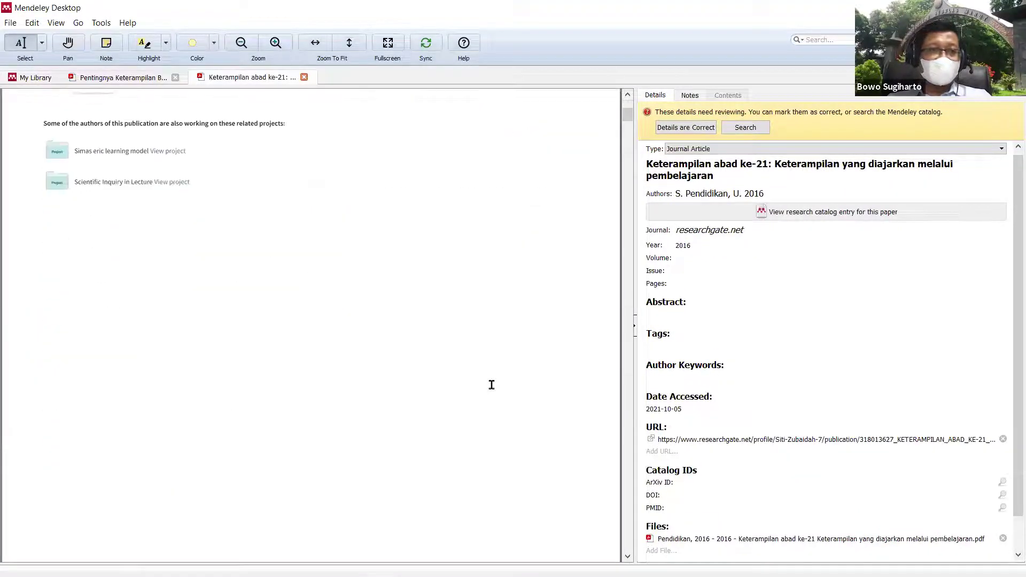
# Step: Scroll over the PDF's title page, then return to the library list of 41 documents
pyautogui.scroll(-8, 492, 385)
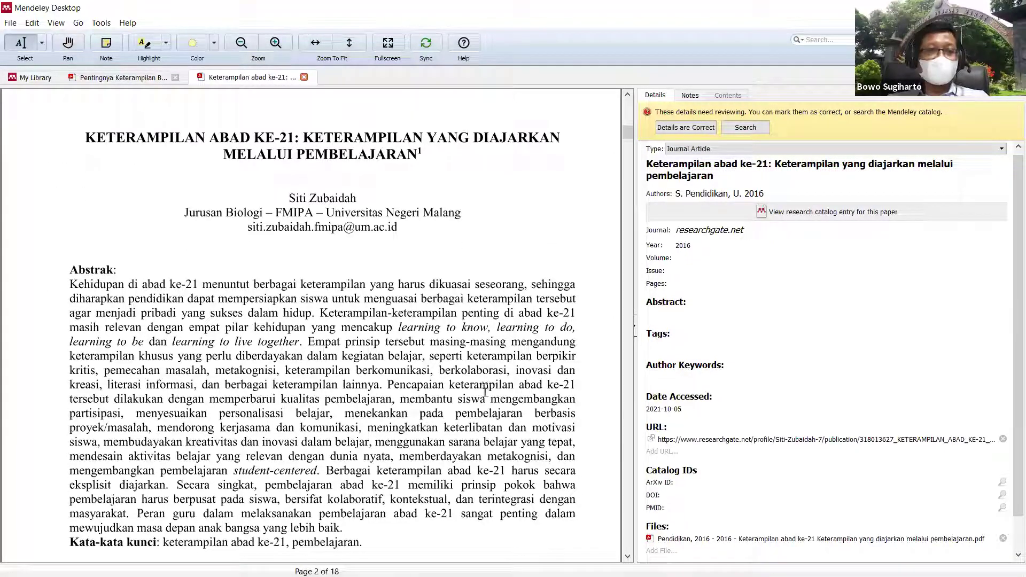
pyautogui.scroll(1, 510, 321)
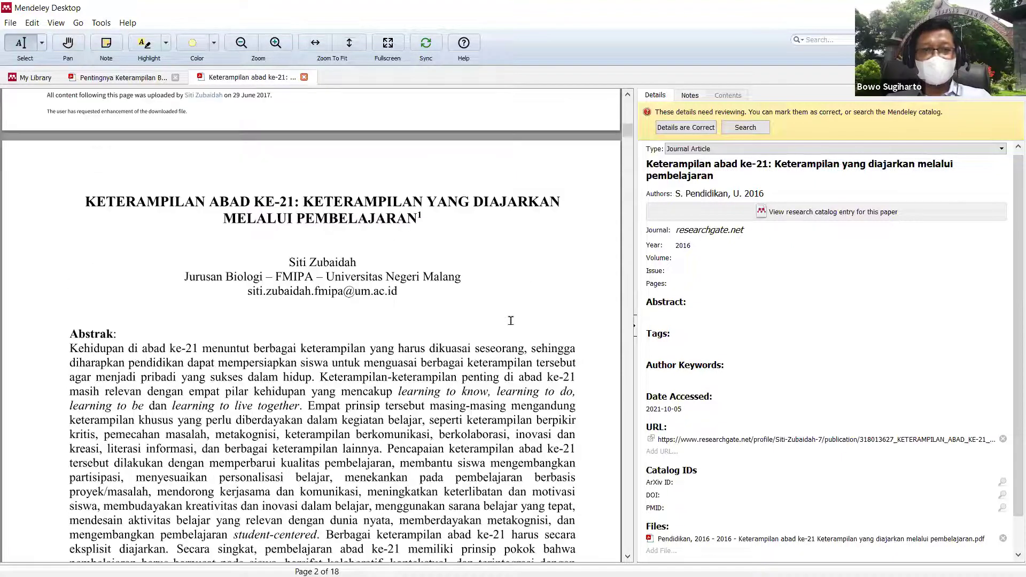
pyautogui.scroll(4, 510, 321)
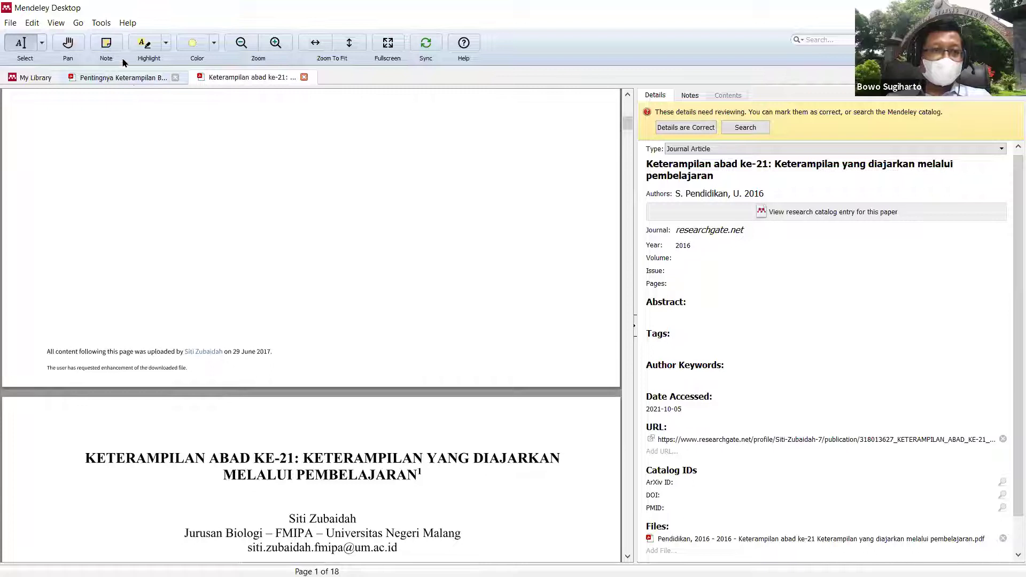
pyautogui.hotkey('ctrl', 'Tab')
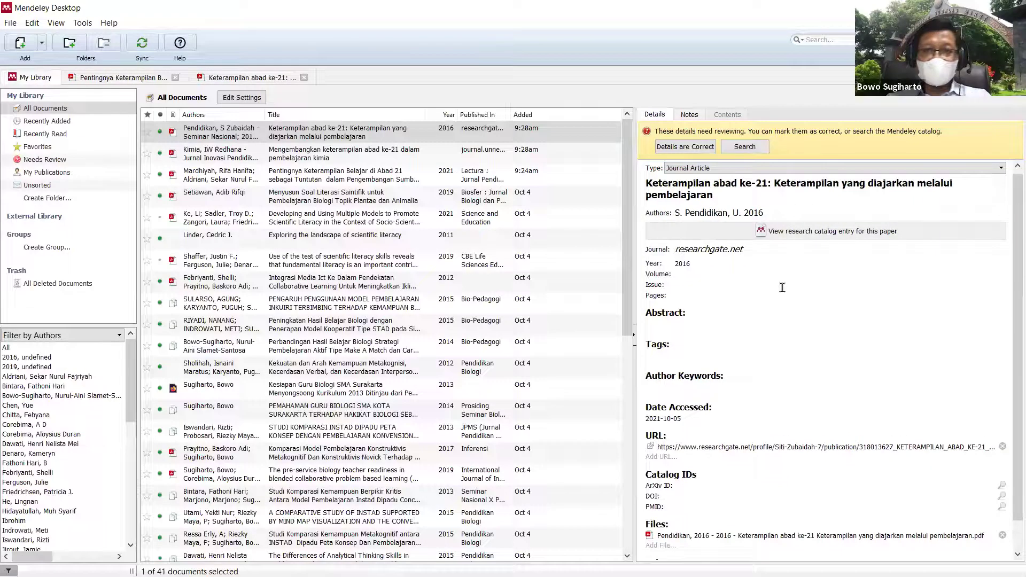
# Step: Open the 'Mengembangkan keterampilan abad ke-21 dalam pembelajaran kimia' PDF and scroll through its pages
pyautogui.click(359, 152)
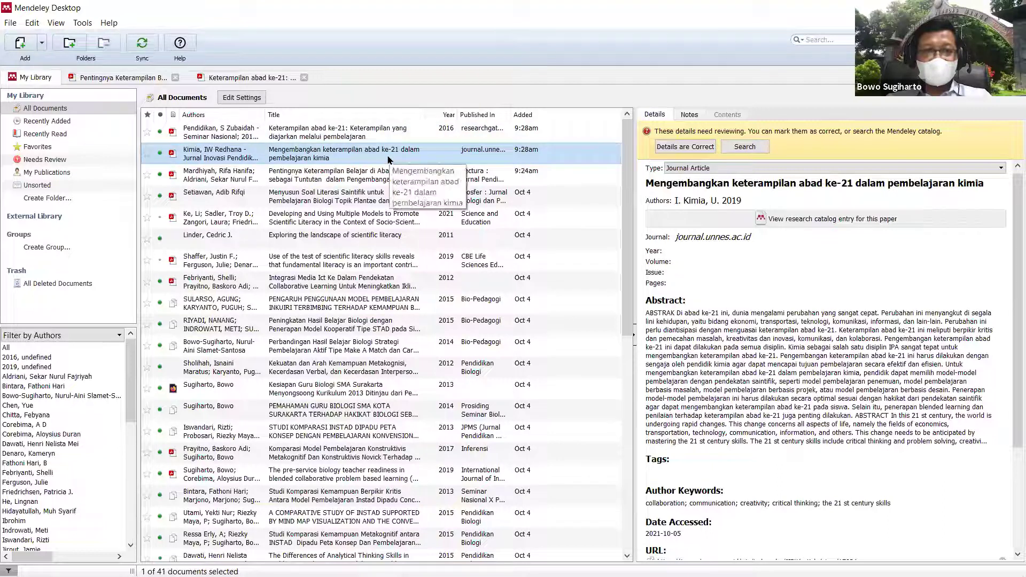
pyautogui.scroll(-5, 776, 397)
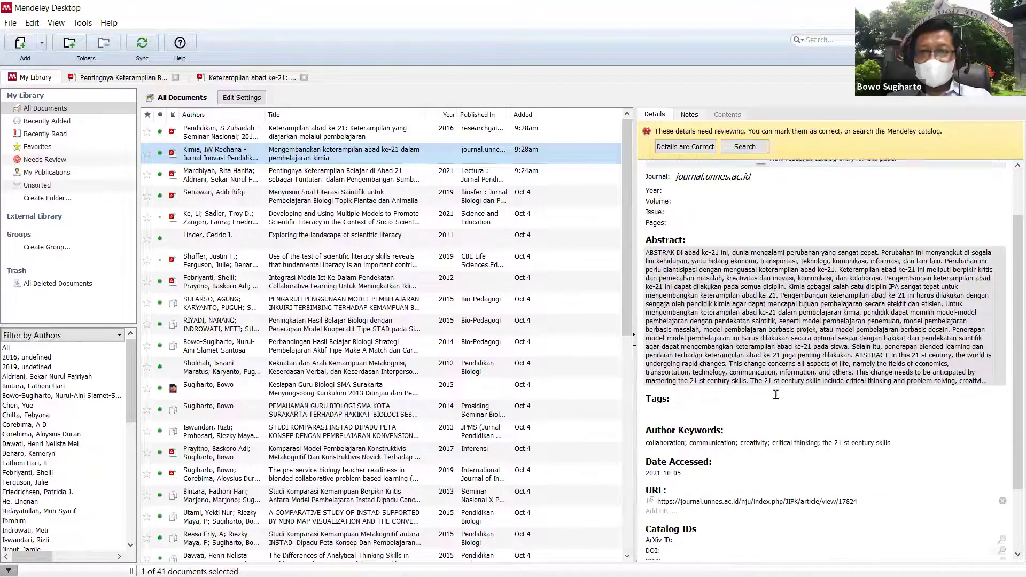
pyautogui.click(761, 503)
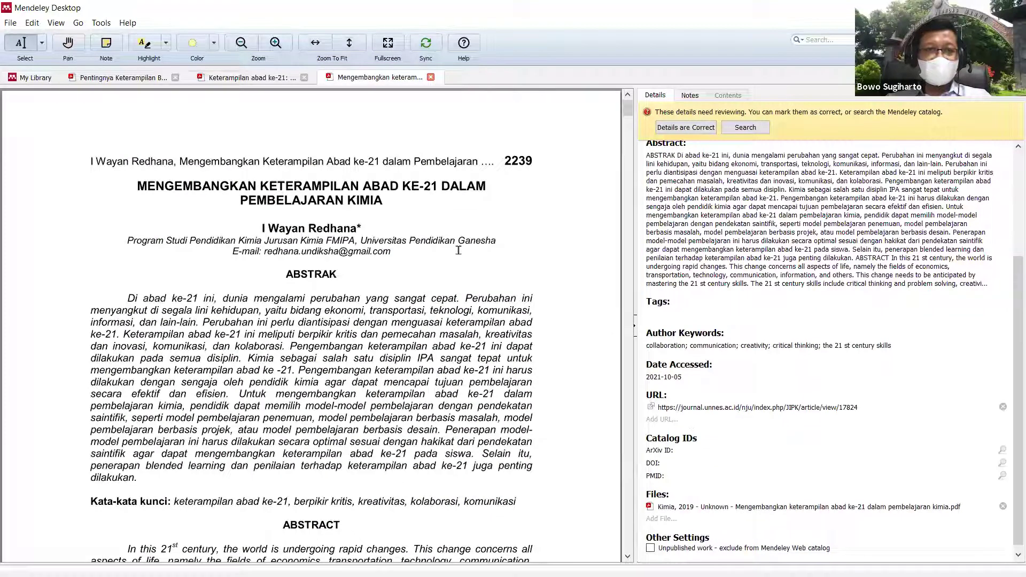
pyautogui.scroll(-15, 458, 250)
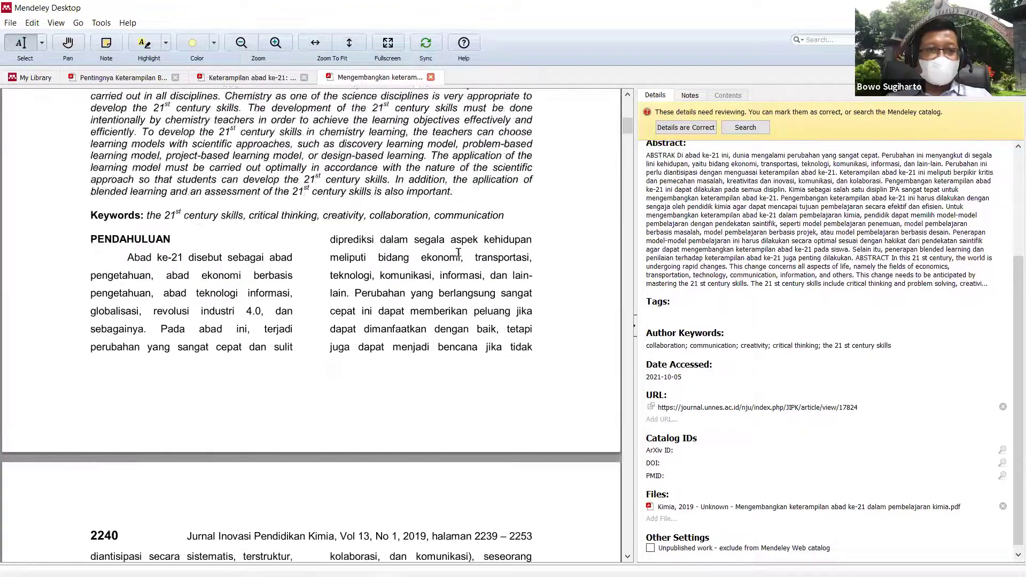
pyautogui.scroll(-5, 459, 252)
pyautogui.scroll(-7, 459, 254)
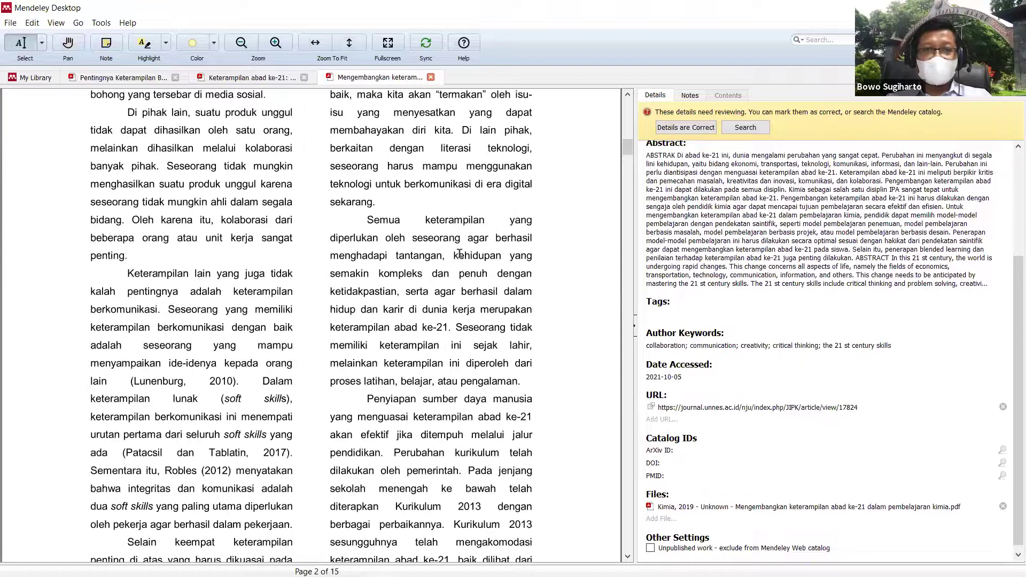
pyautogui.scroll(7, 459, 254)
pyautogui.scroll(12, 459, 253)
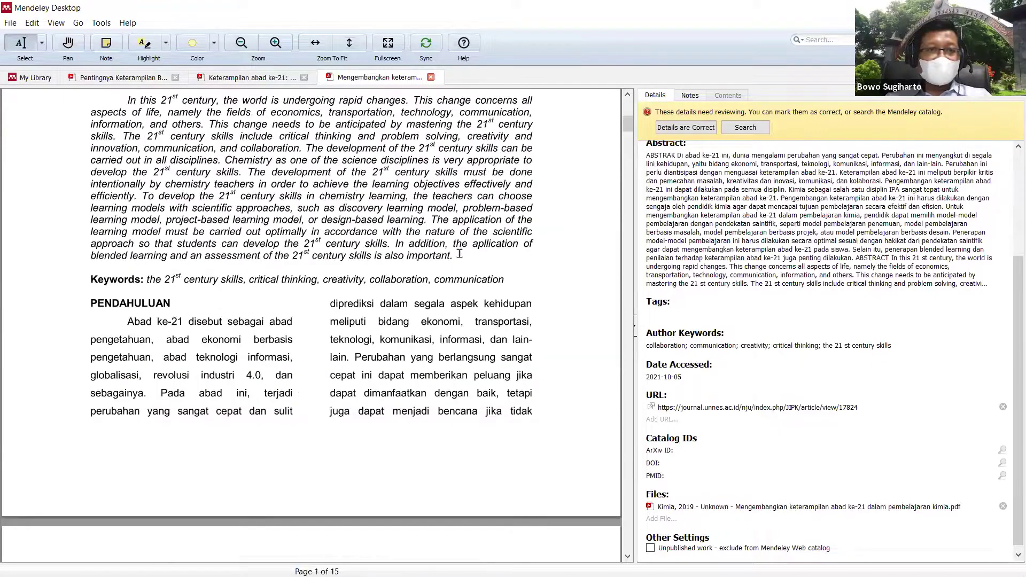
pyautogui.scroll(3, 450, 245)
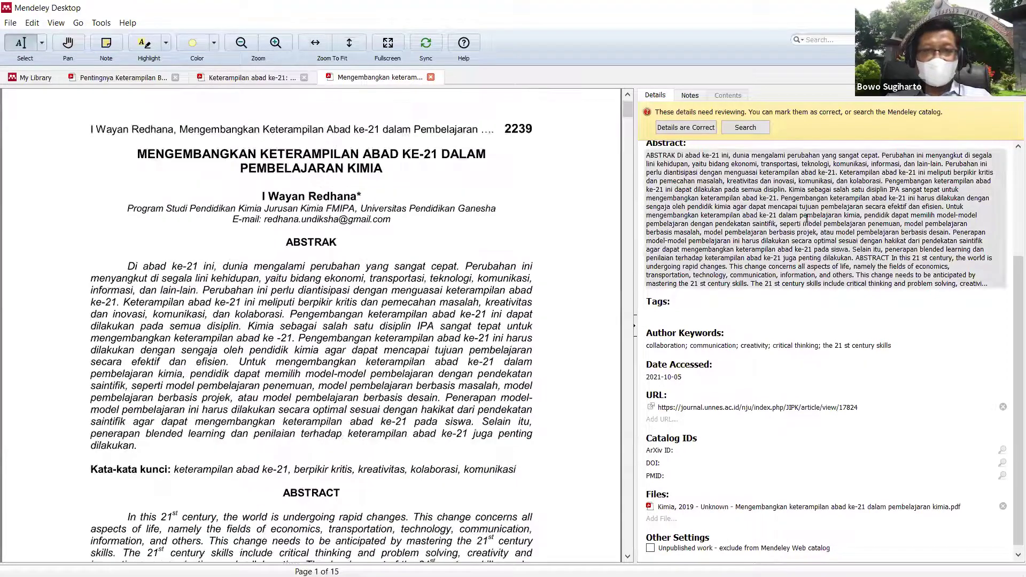
pyautogui.scroll(3, 810, 222)
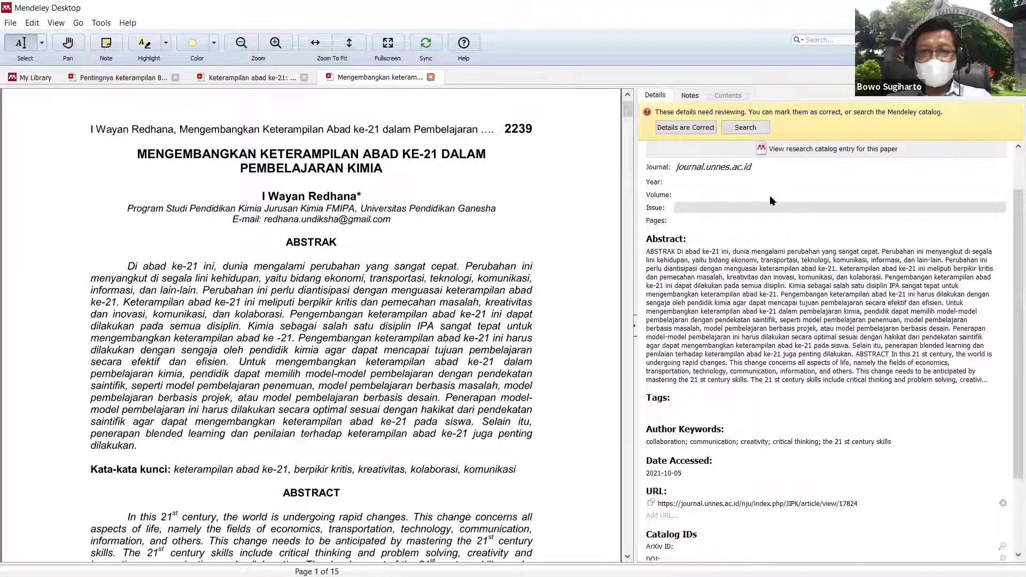
pyautogui.scroll(2, 749, 182)
# Step: Replace the article's wrong author entries with the author name copied from its PDF title page
pyautogui.click(763, 190)
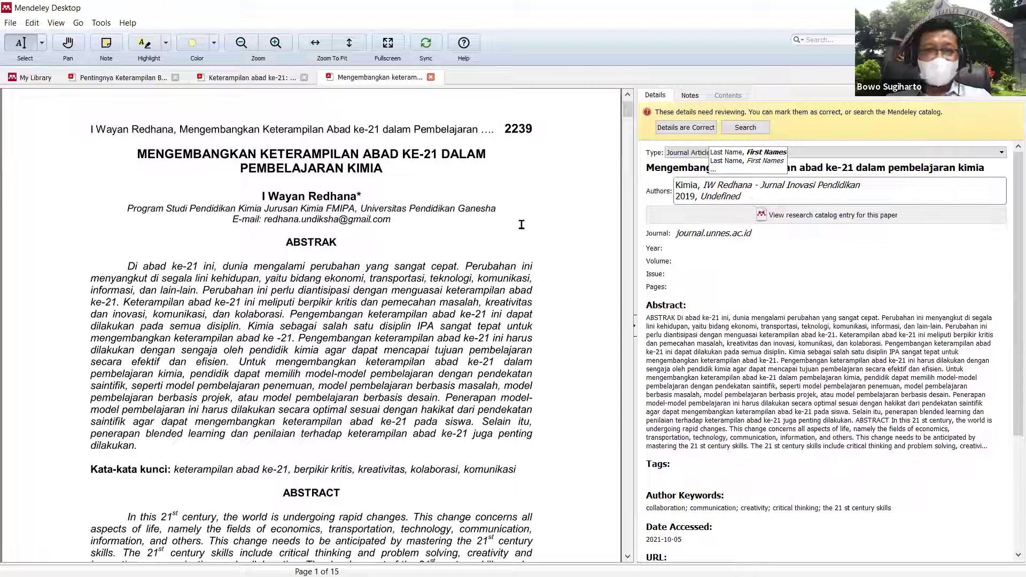
pyautogui.moveTo(262, 192); pyautogui.dragTo(357, 198)
pyautogui.click(350, 218)
pyautogui.click(770, 186)
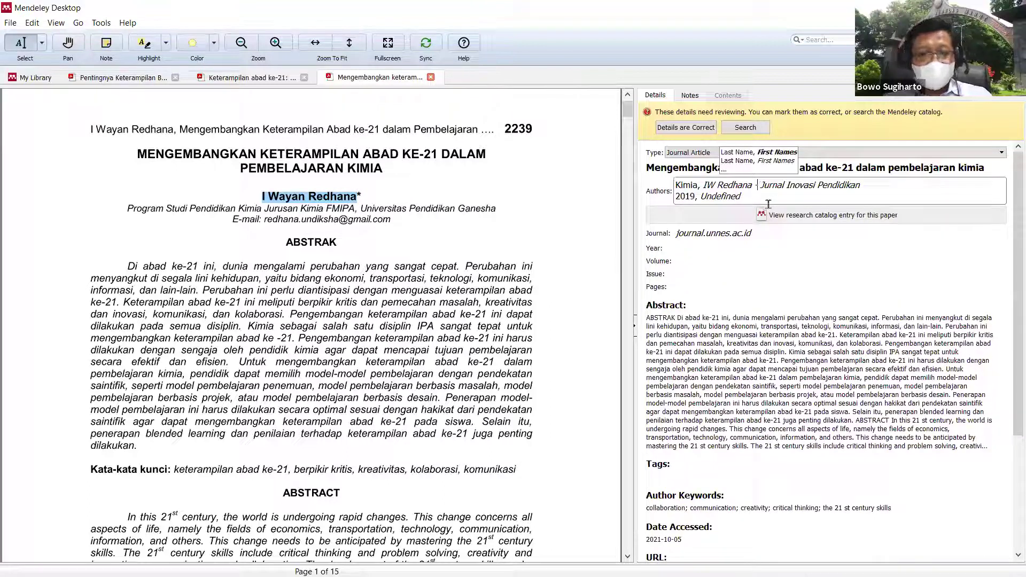
pyautogui.hotkey('ctrl', 'a')
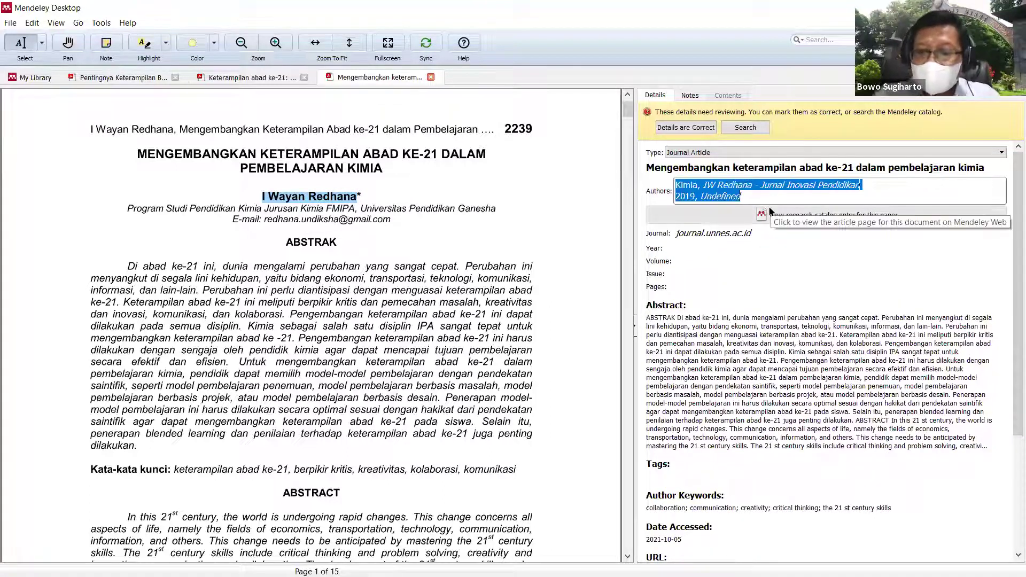
pyautogui.press('BackSpace')
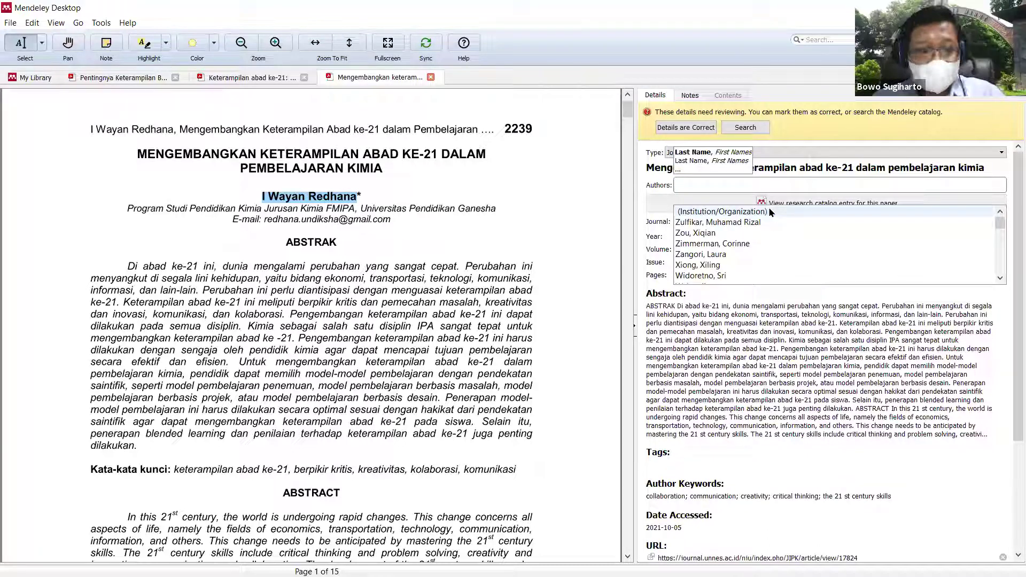
pyautogui.hotkey('ctrl', 'v')
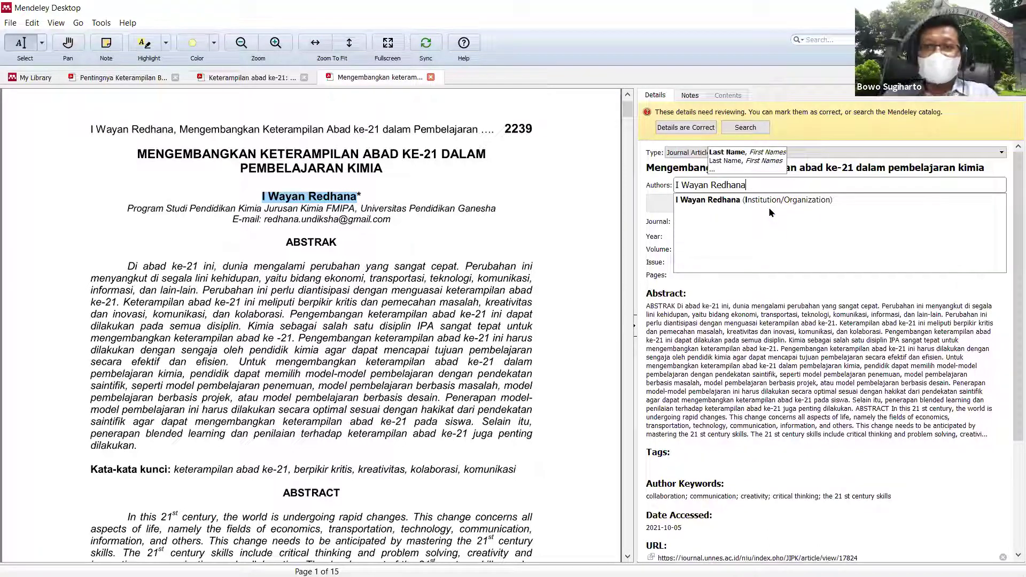
pyautogui.press('Tab')
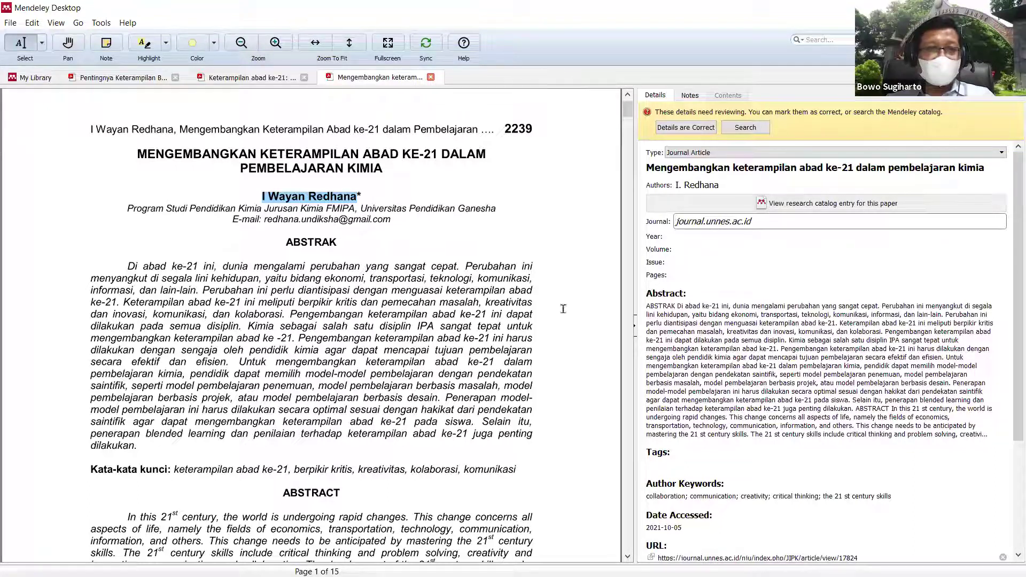
# Step: Finish editing the details and bring the PowerPoint slide show back at slide 3, 'Pengertian Manajemen Sitasi'
pyautogui.scroll(-3, 422, 323)
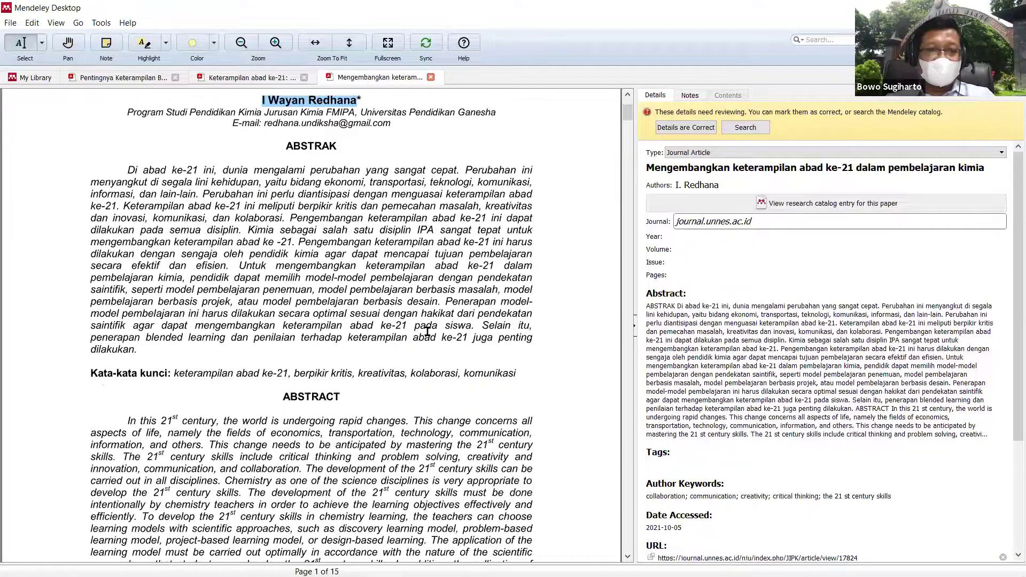
pyautogui.scroll(-17, 426, 331)
pyautogui.scroll(9, 430, 327)
pyautogui.scroll(7, 433, 324)
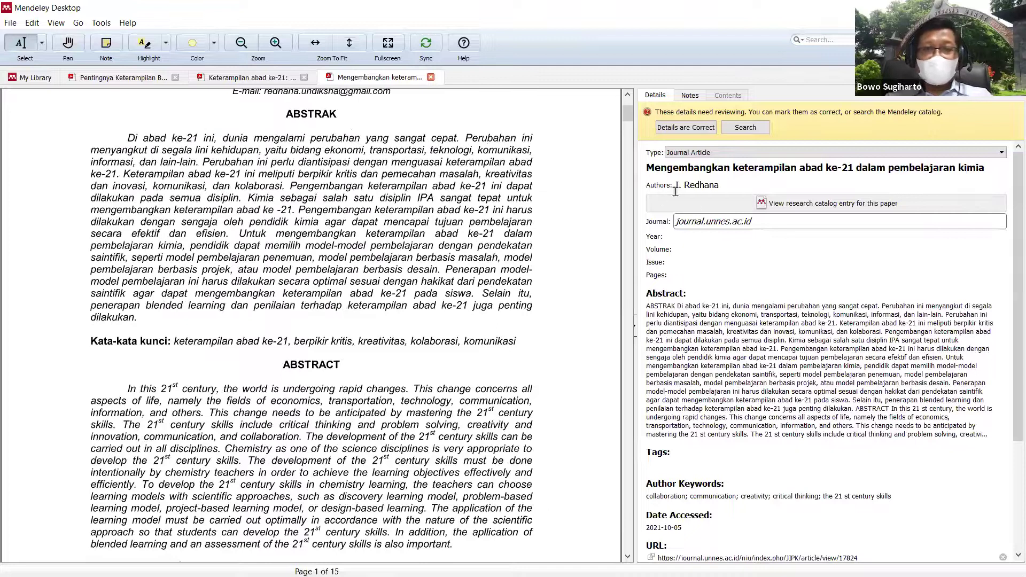
pyautogui.click(385, 498)
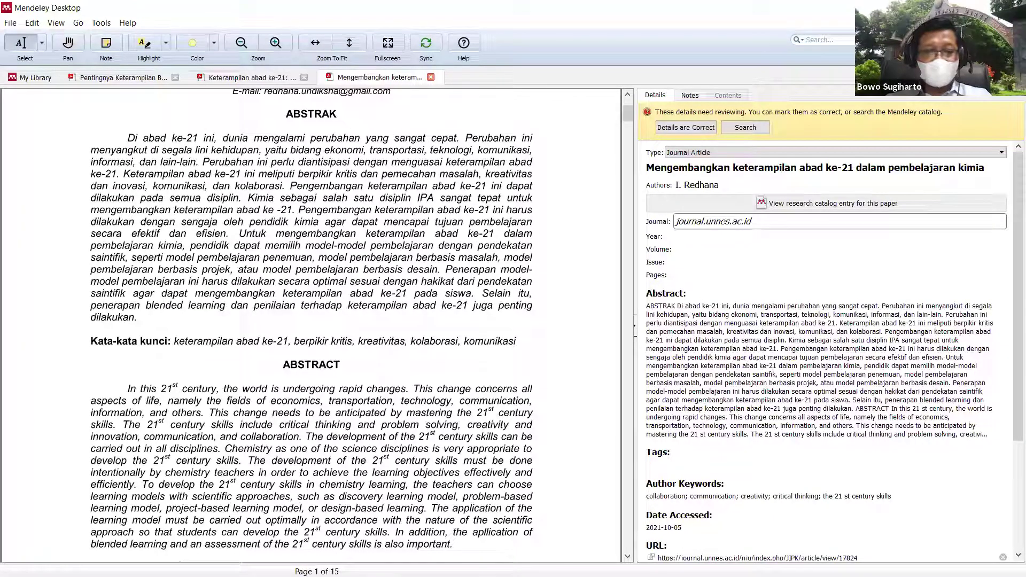
pyautogui.moveTo(381, 576)
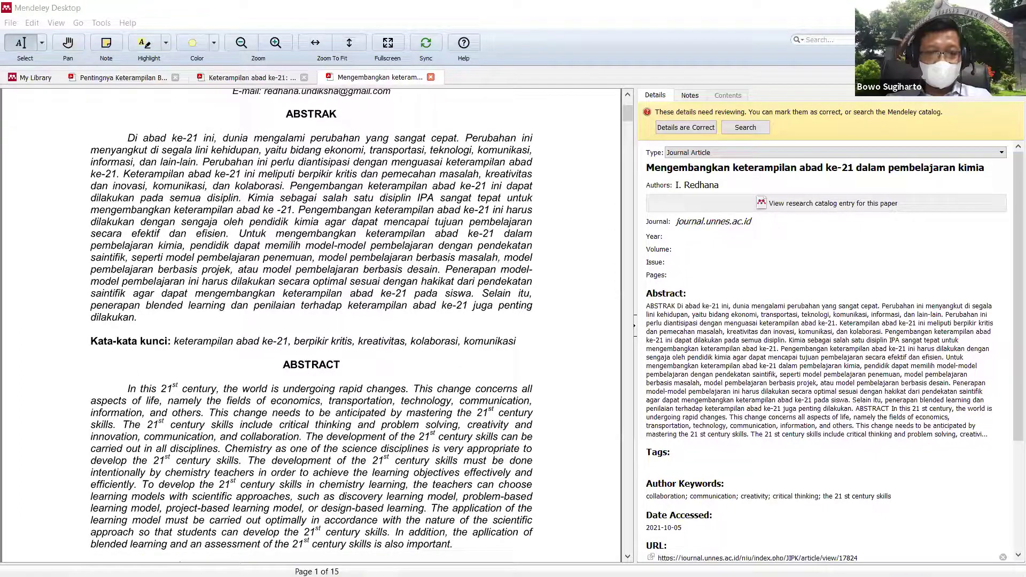
pyautogui.moveTo(247, 564)
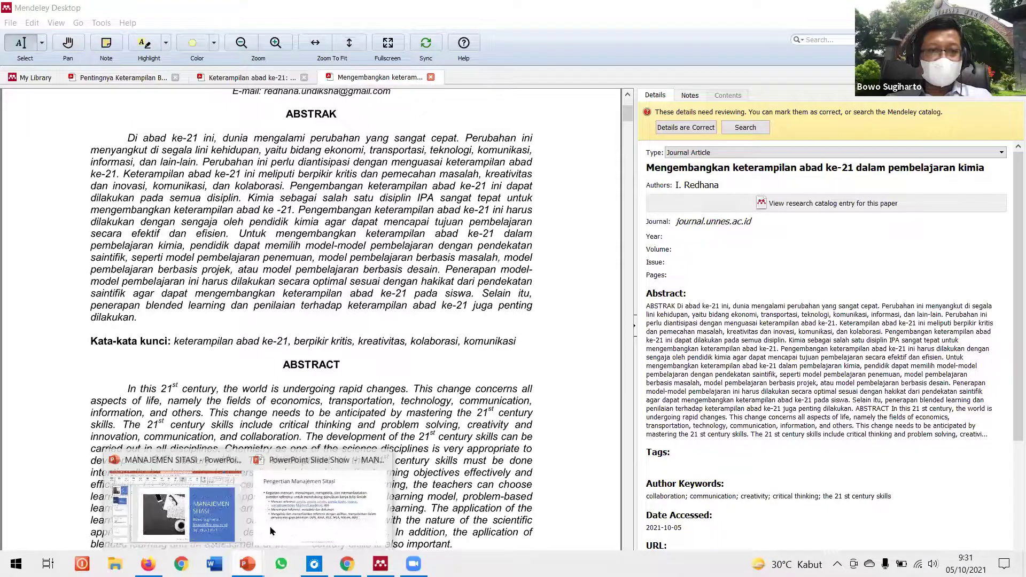
pyautogui.click(310, 523)
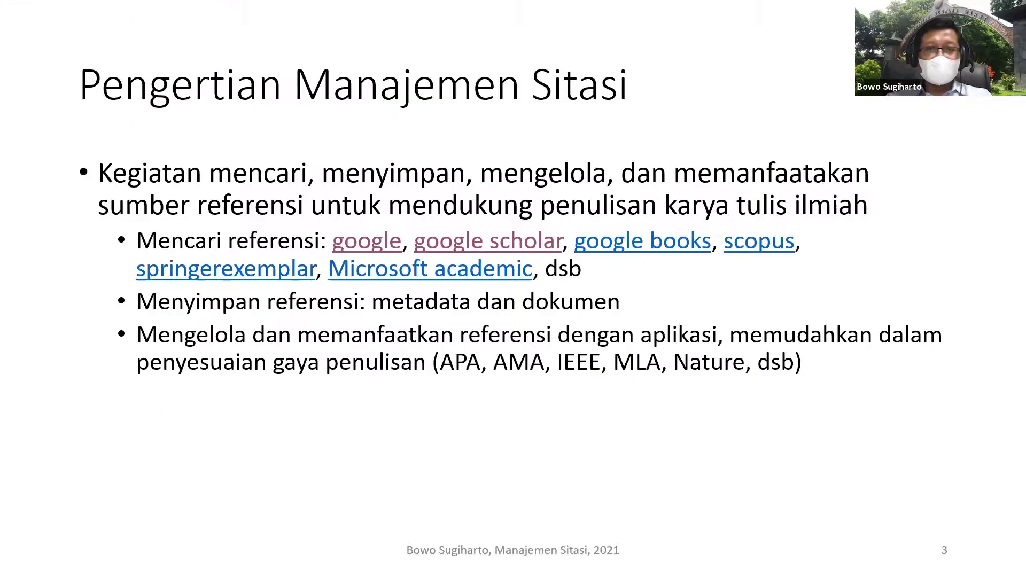
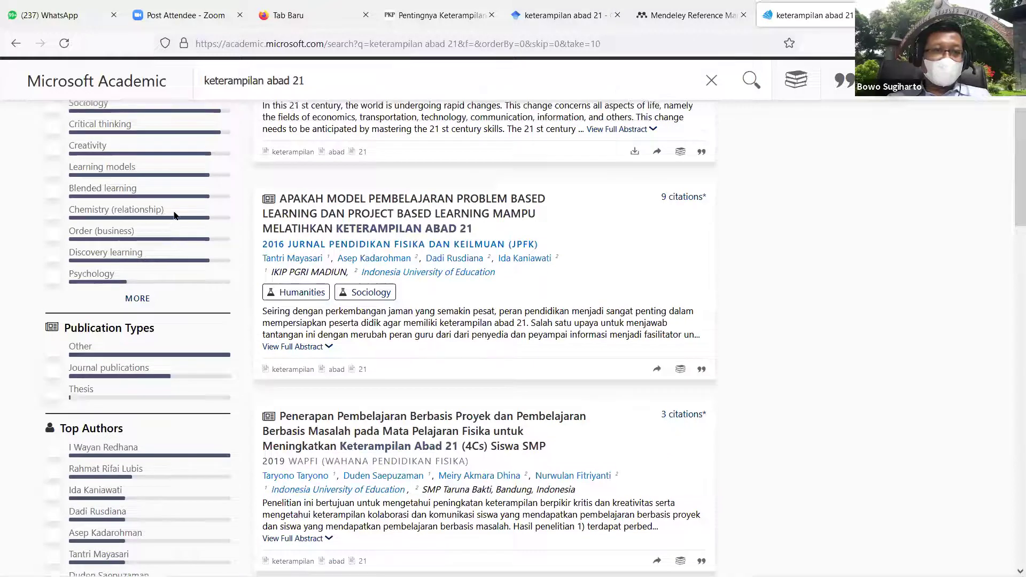
pyautogui.scroll(2, 126, 127)
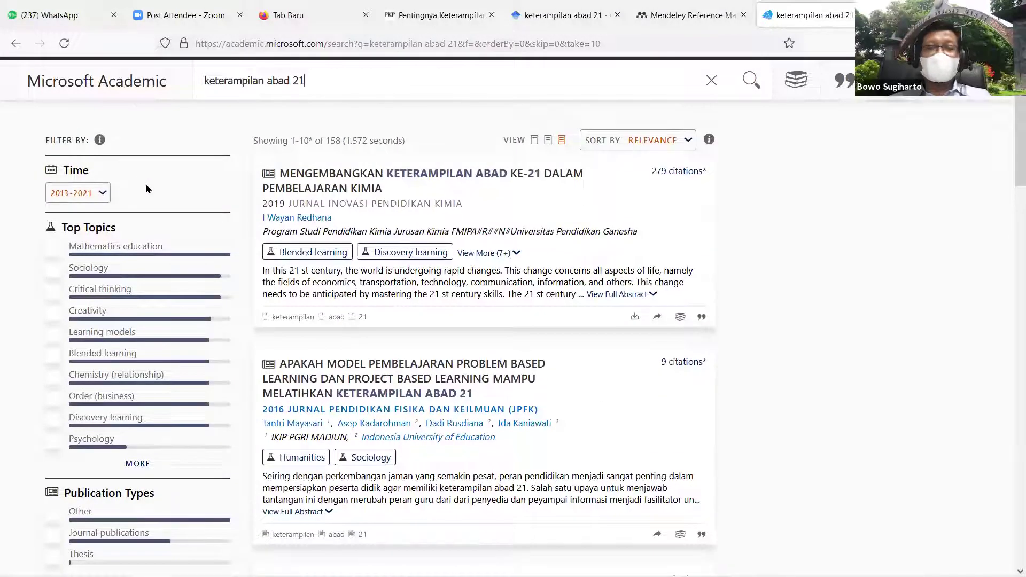
# Step: Set the Time filter to 2020–2021 and browse the 175 filtered articles
pyautogui.click(103, 194)
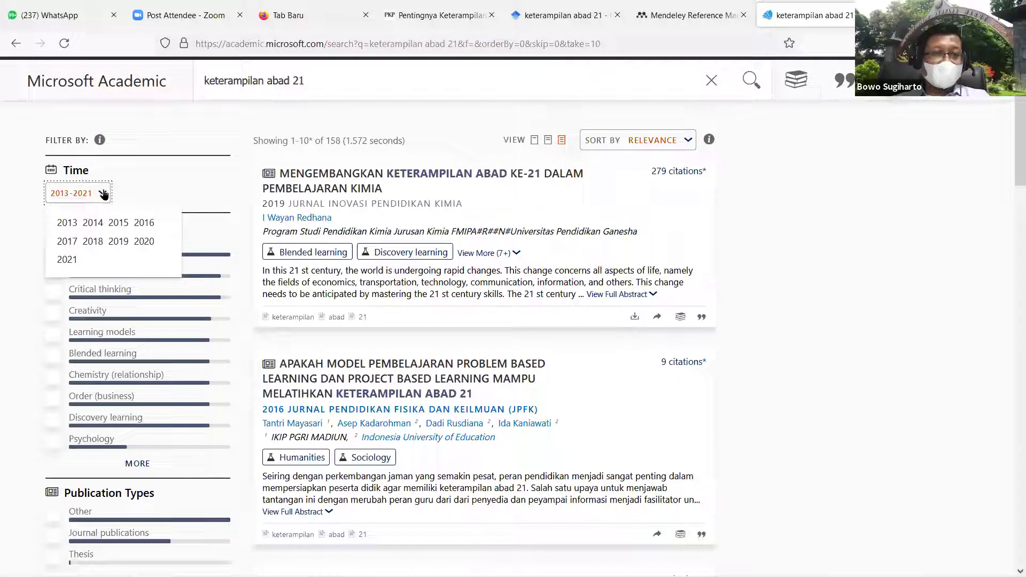
pyautogui.click(142, 244)
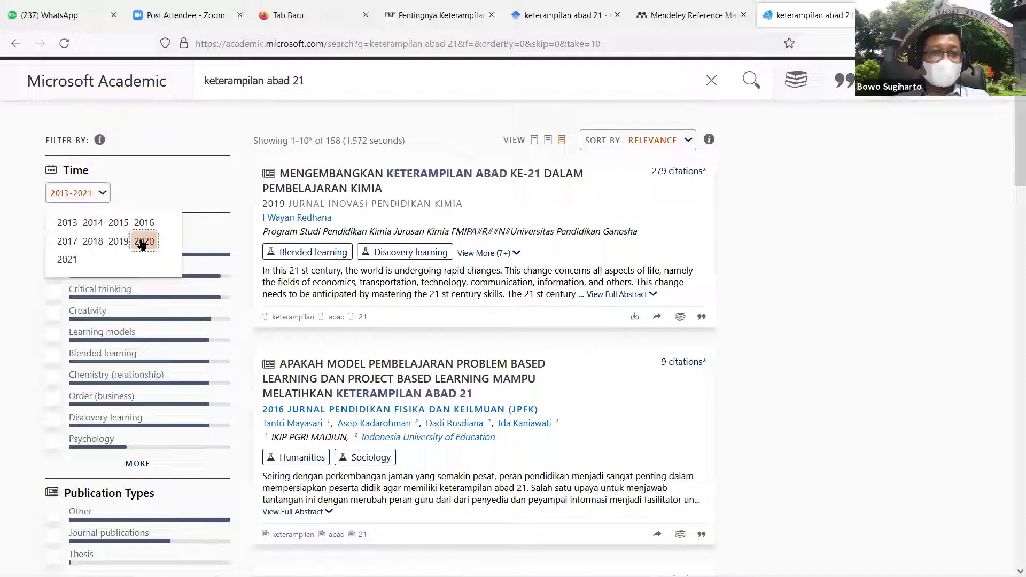
pyautogui.click(80, 258)
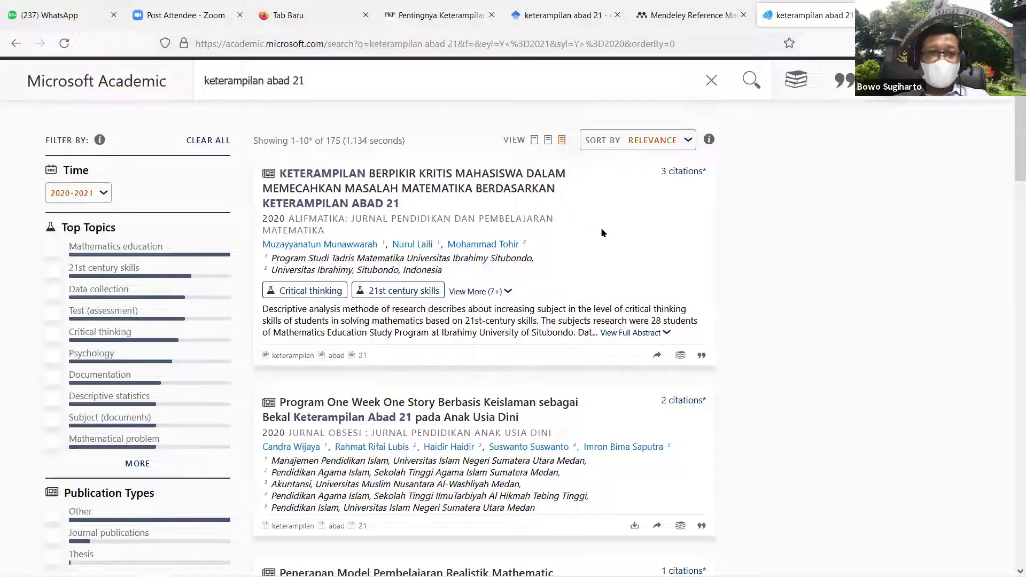
pyautogui.scroll(-2, 602, 251)
pyautogui.scroll(-1, 602, 253)
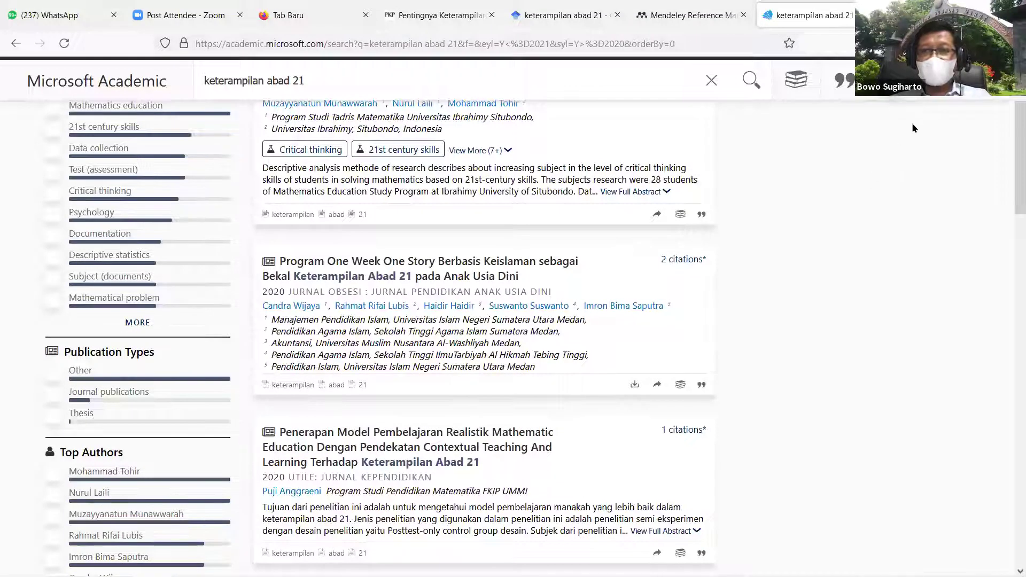
pyautogui.scroll(-3, 828, 212)
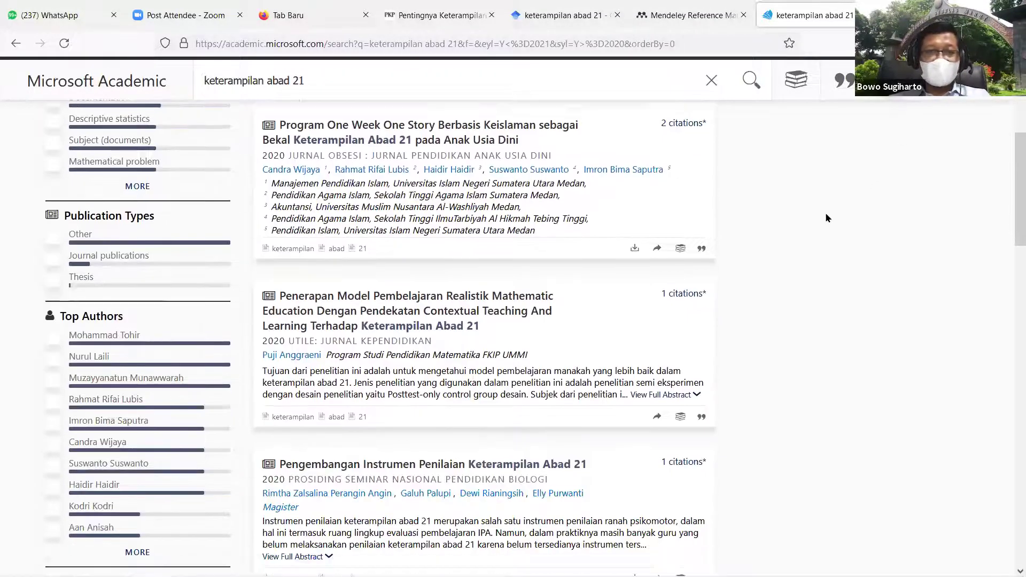
pyautogui.scroll(6, 828, 218)
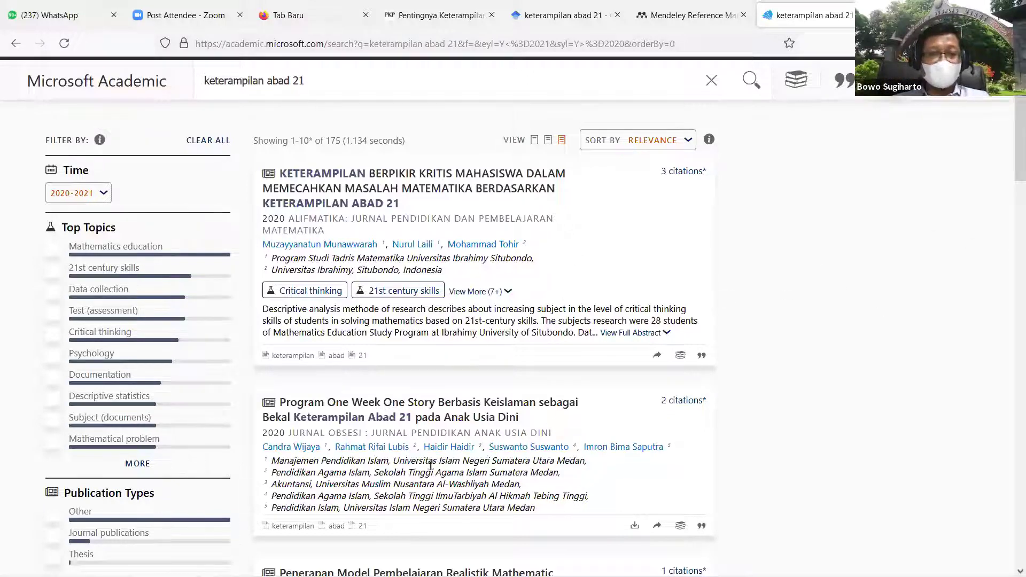
pyautogui.moveTo(431, 574)
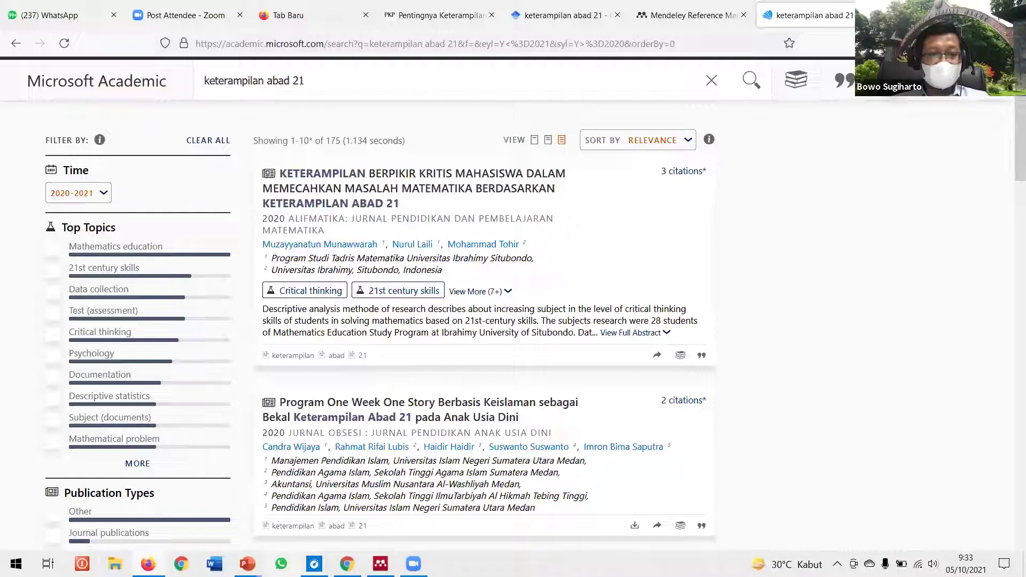
pyautogui.moveTo(247, 564)
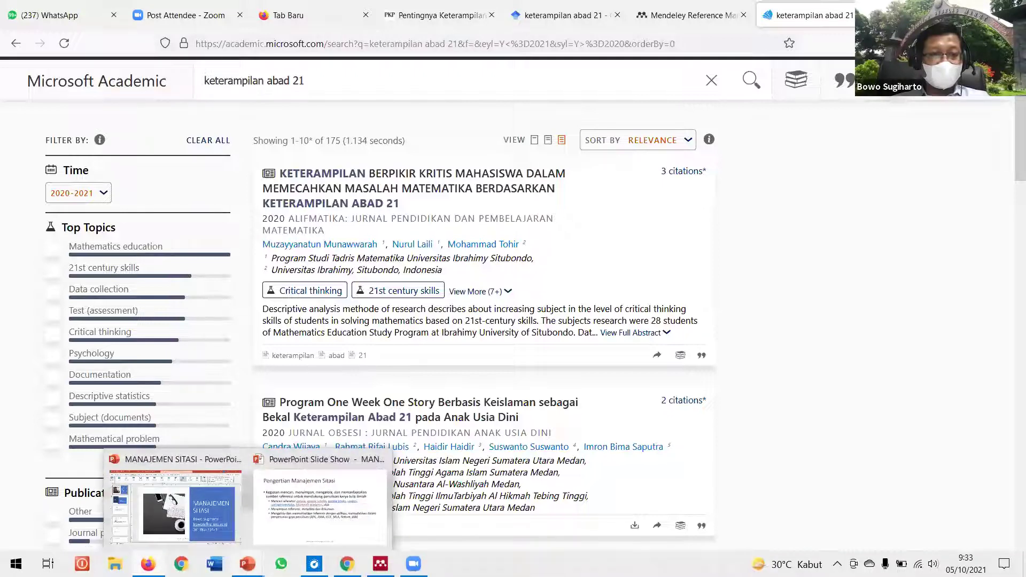
# Step: Follow the springerexemplar link on slide 3 of the slide show to the Springer page
pyautogui.click(302, 532)
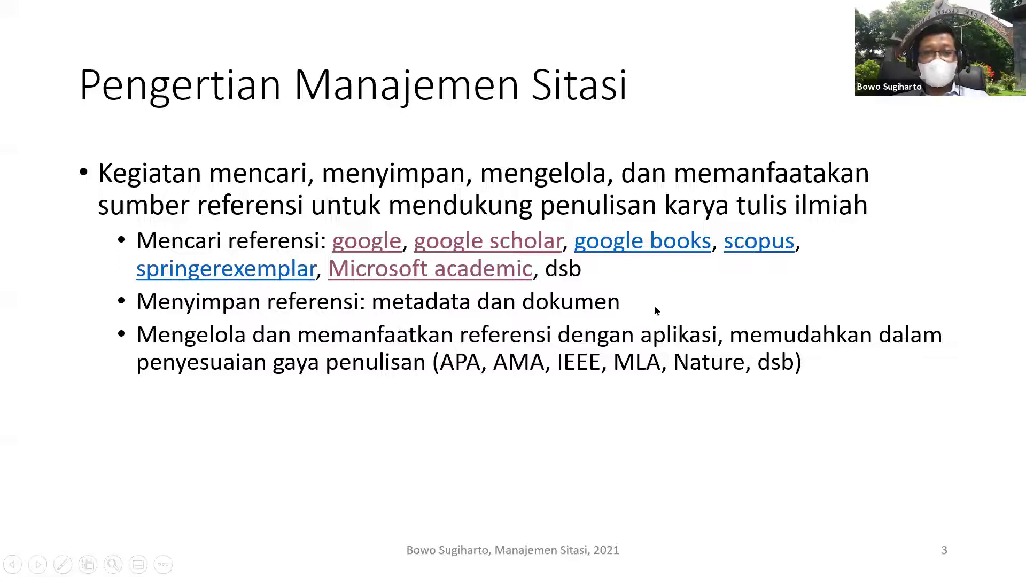
pyautogui.click(247, 283)
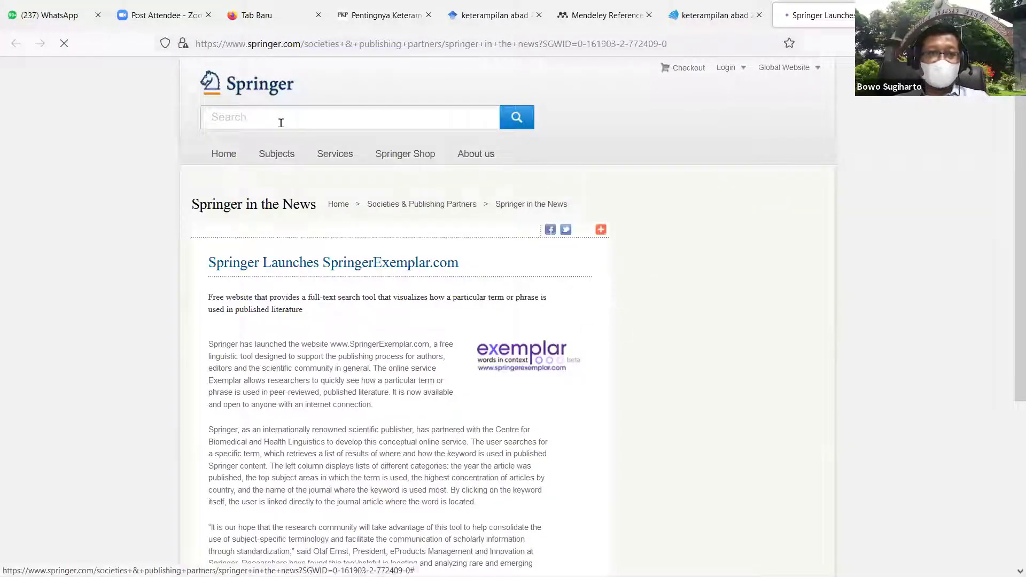
# Step: Search Springer for '21st century skills', correcting the initial '21 century skills' query
pyautogui.click(279, 118)
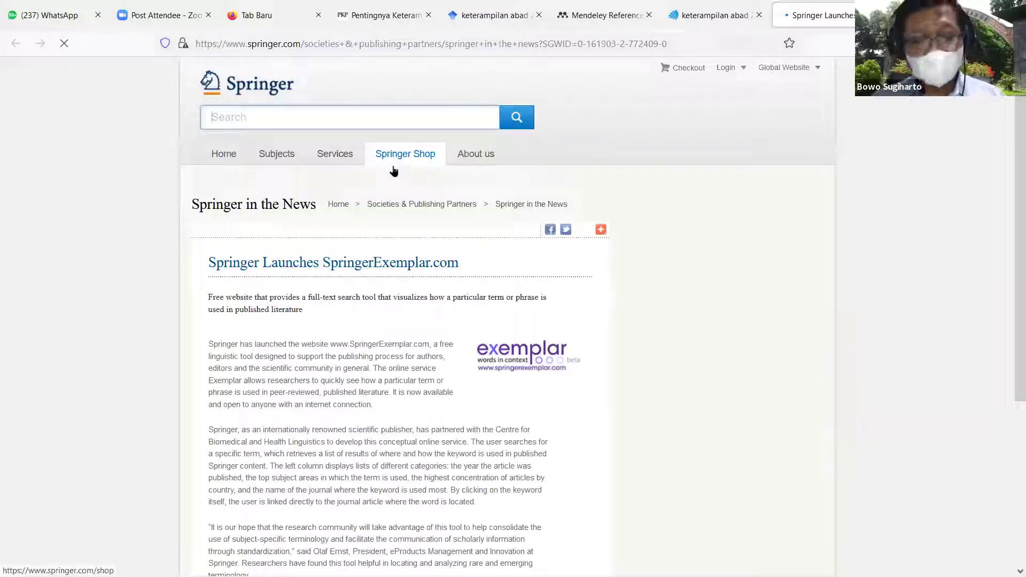
pyautogui.write('21')
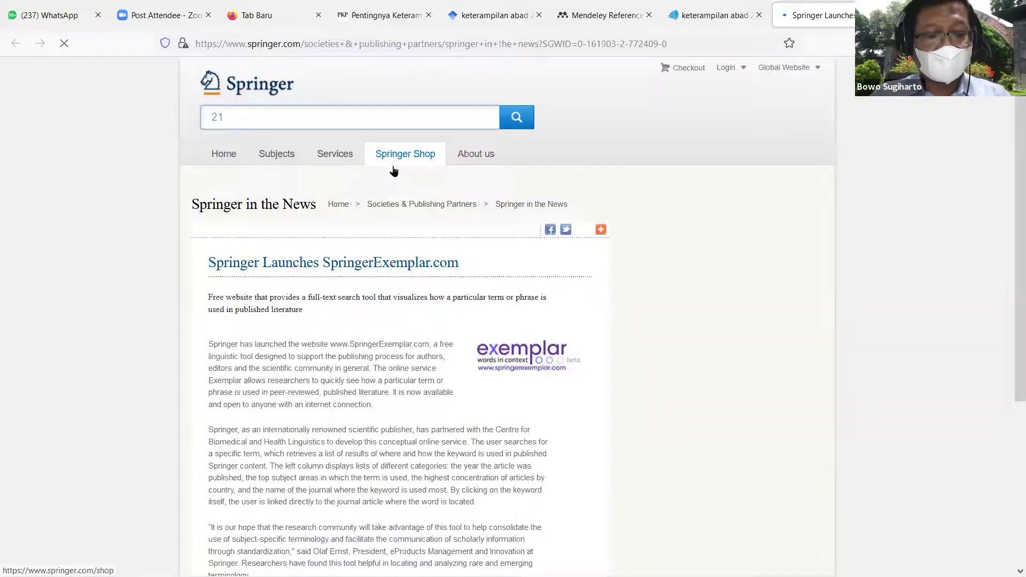
pyautogui.write(' century ')
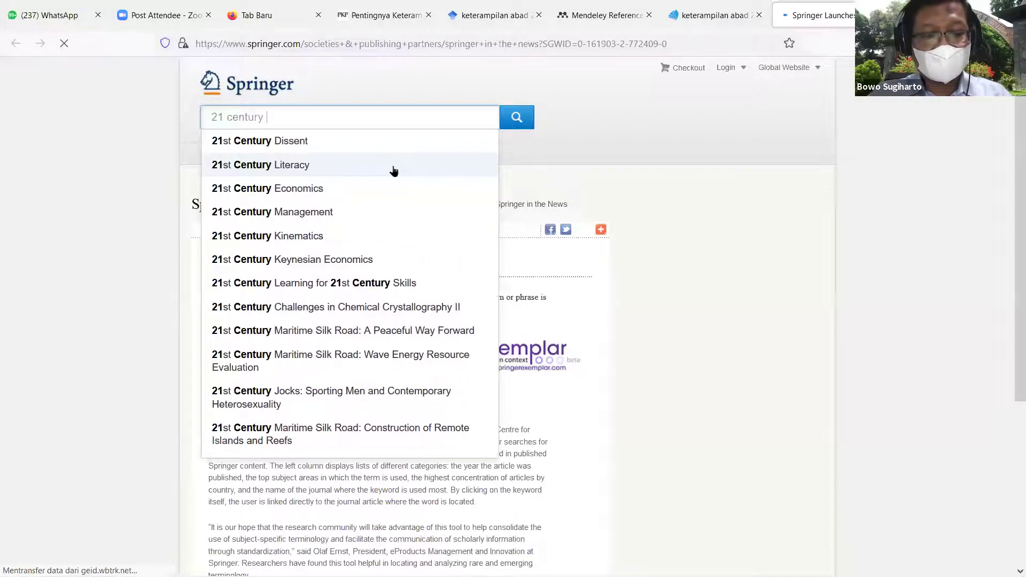
pyautogui.write('skills')
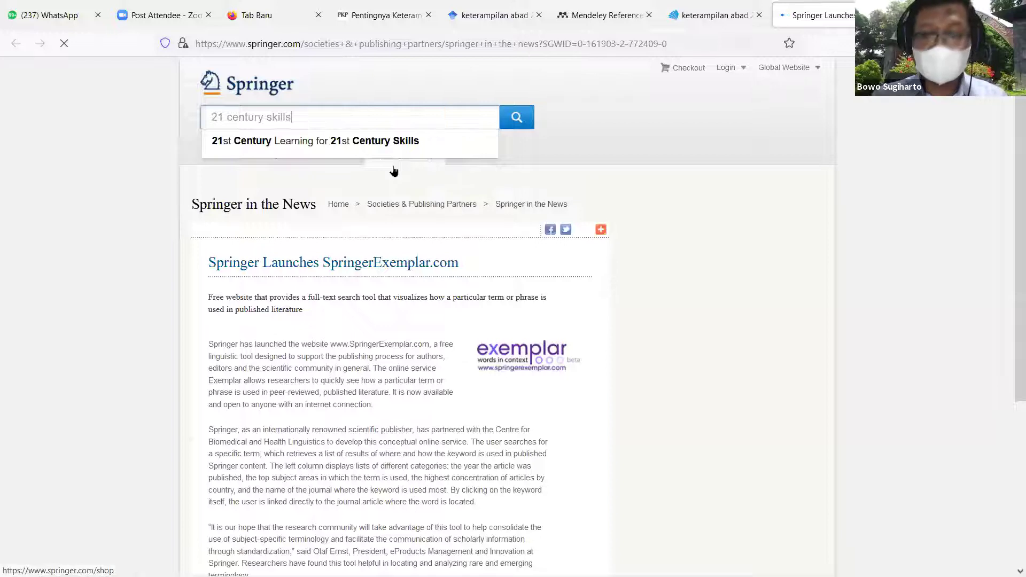
pyautogui.press('Return')
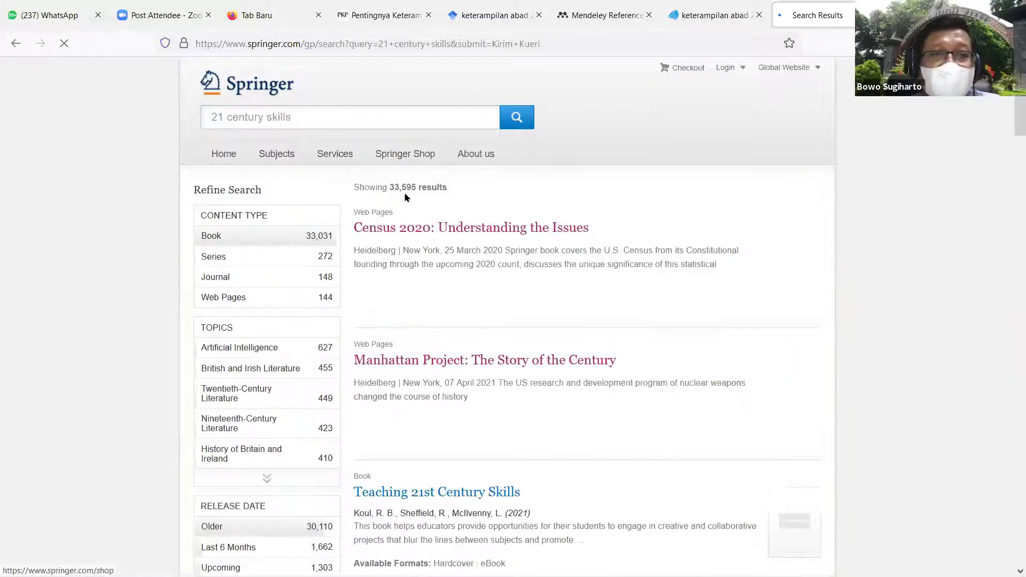
pyautogui.click(228, 117)
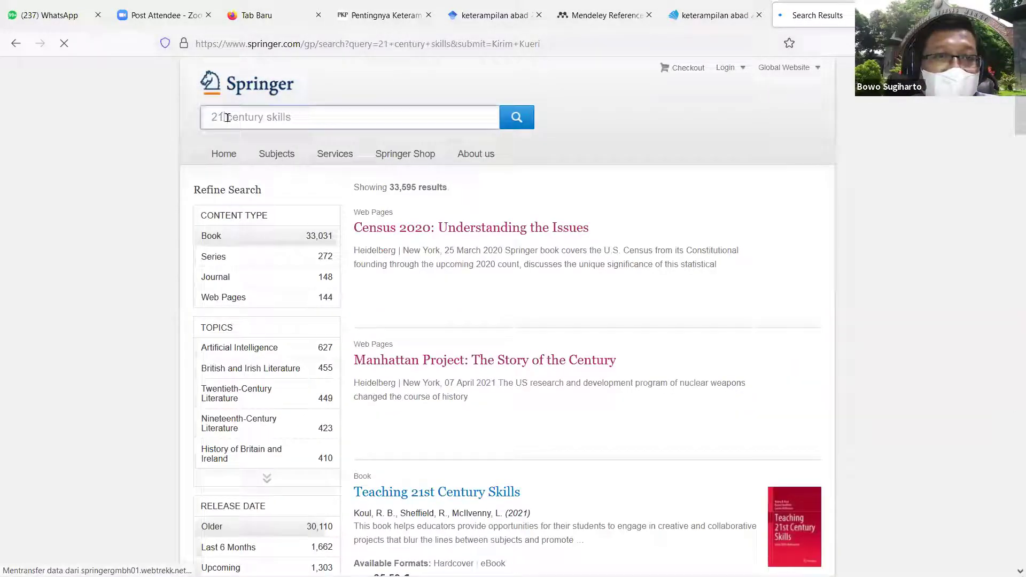
pyautogui.write('st')
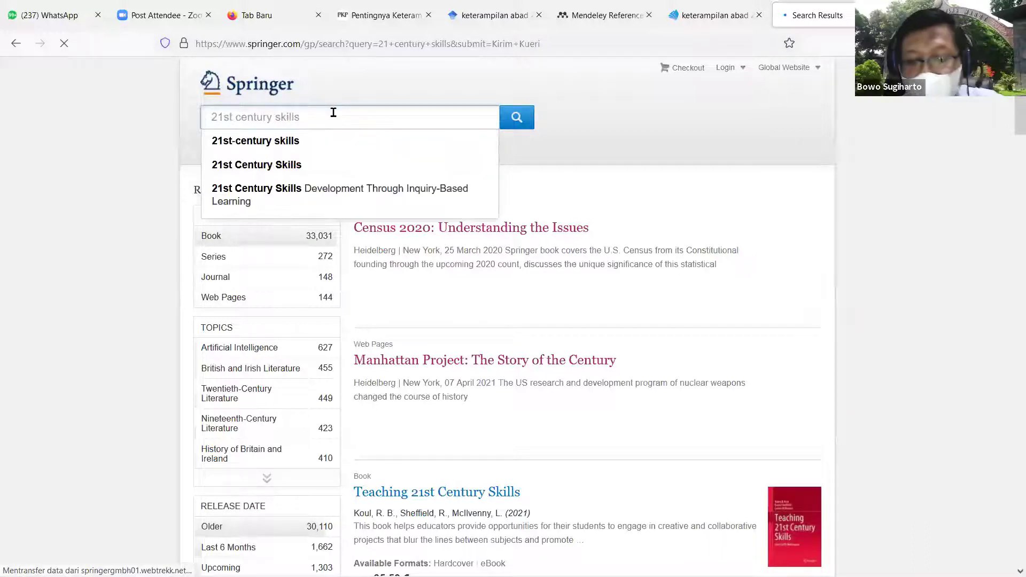
pyautogui.press('Return')
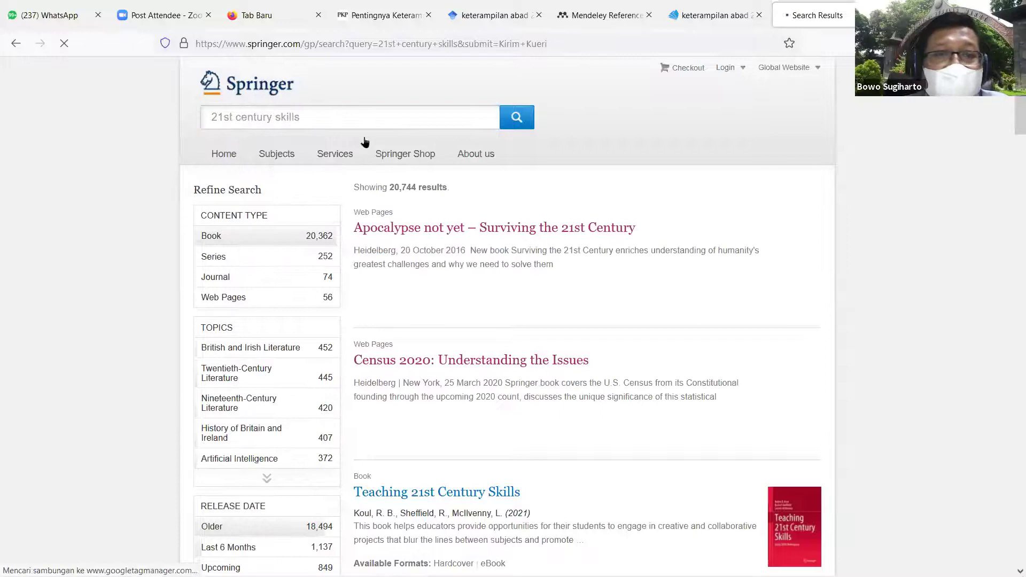
# Step: Limit the search results to the Journal content type, leaving 74 results
pyautogui.scroll(-5, 553, 209)
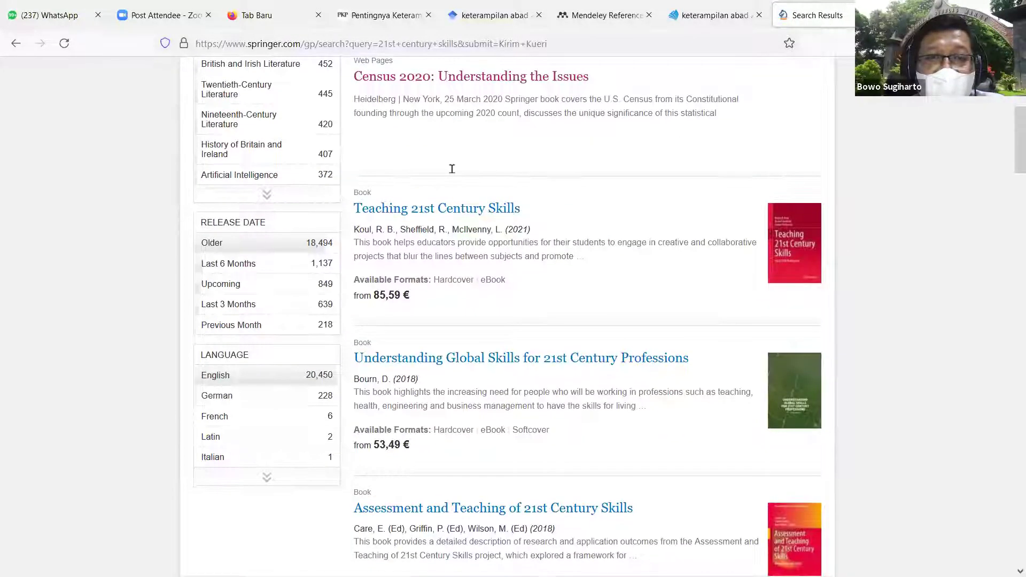
pyautogui.scroll(-2, 451, 168)
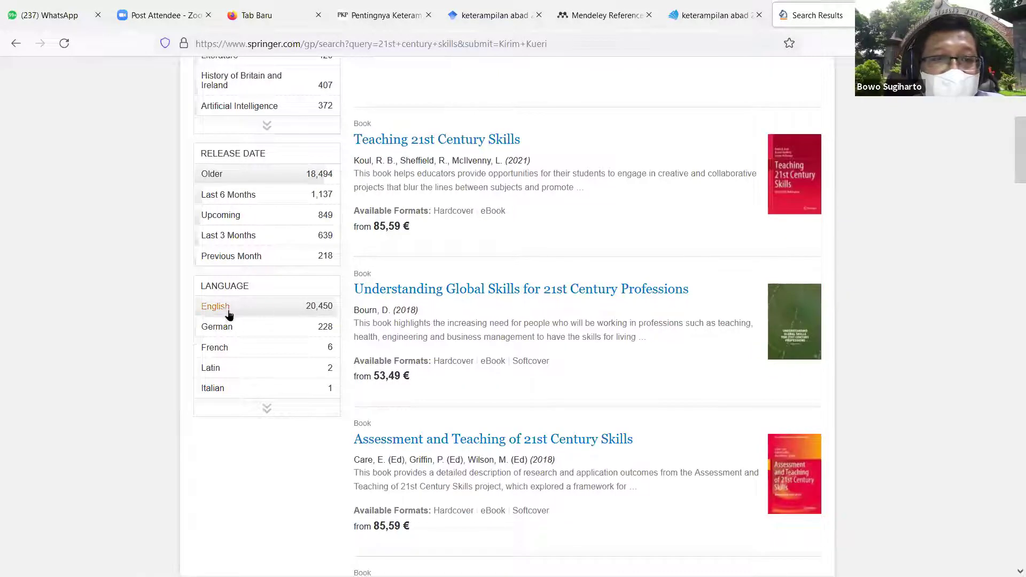
pyautogui.scroll(1, 270, 197)
pyautogui.scroll(5, 269, 201)
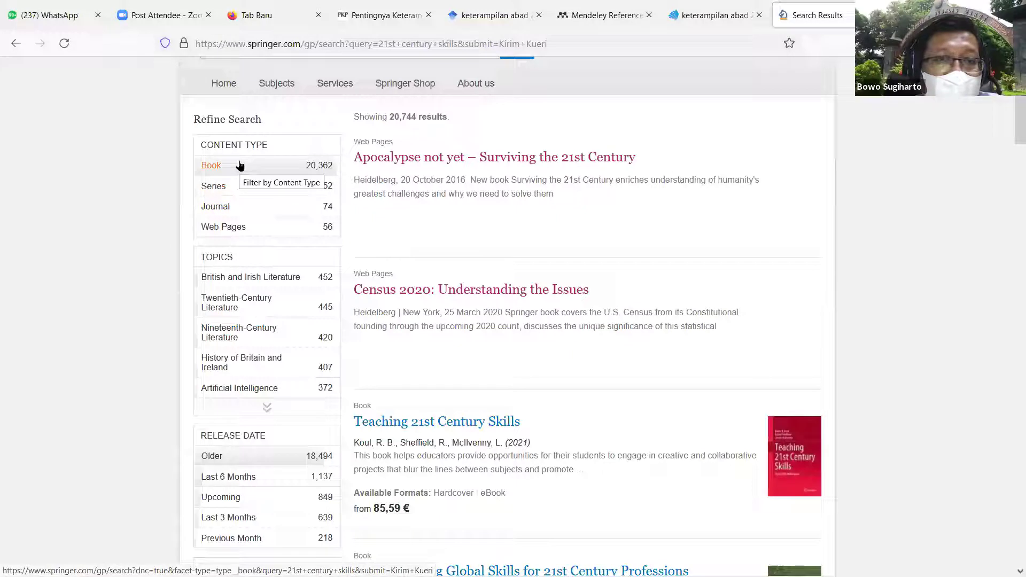
pyautogui.click(246, 208)
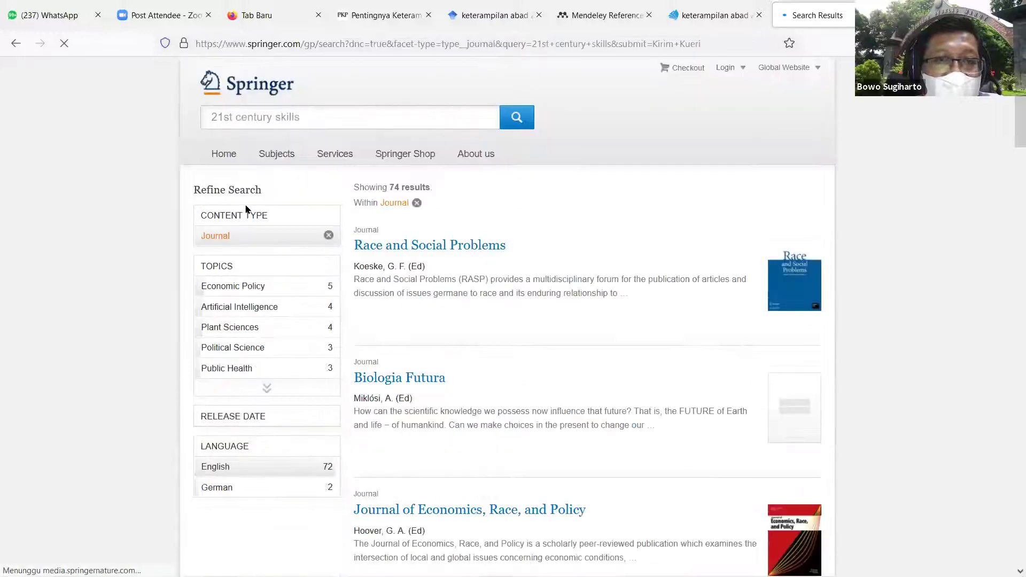
pyautogui.scroll(-3, 538, 235)
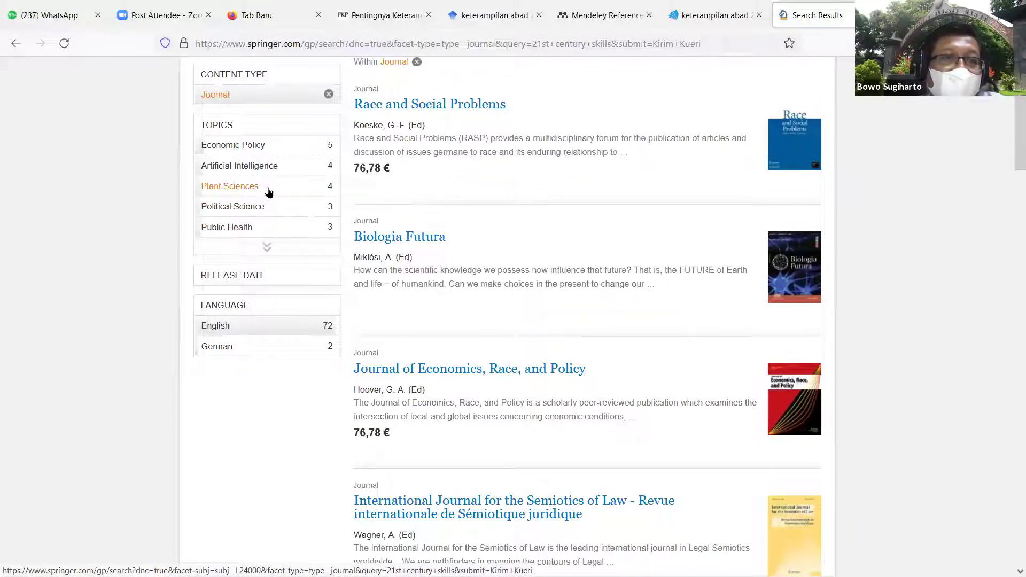
pyautogui.scroll(3, 293, 183)
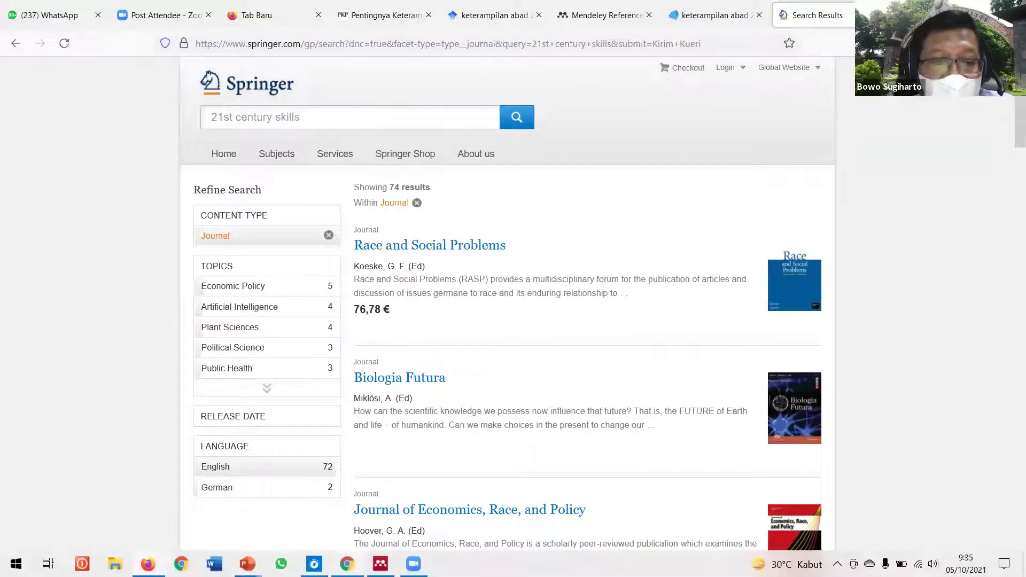
# Step: Advance the slide show to slide 4 on citation management, then return to Firefox
pyautogui.moveTo(247, 563)
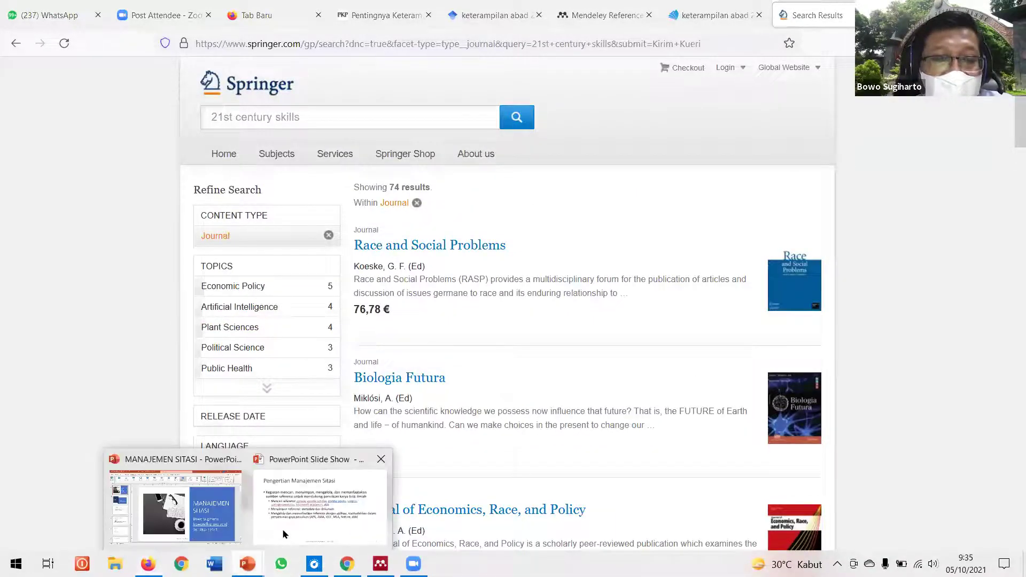
pyautogui.click(308, 517)
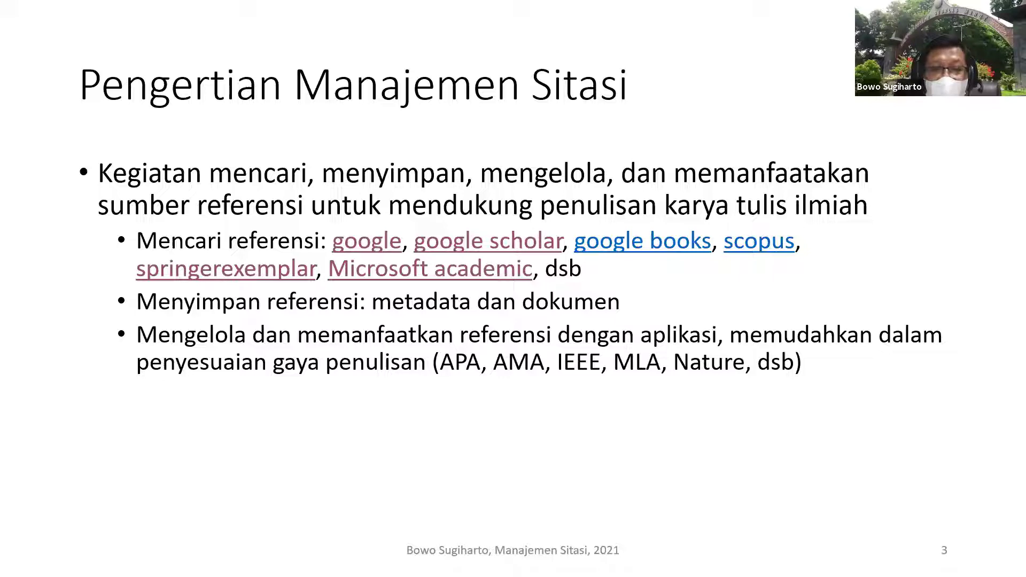
pyautogui.click(720, 396)
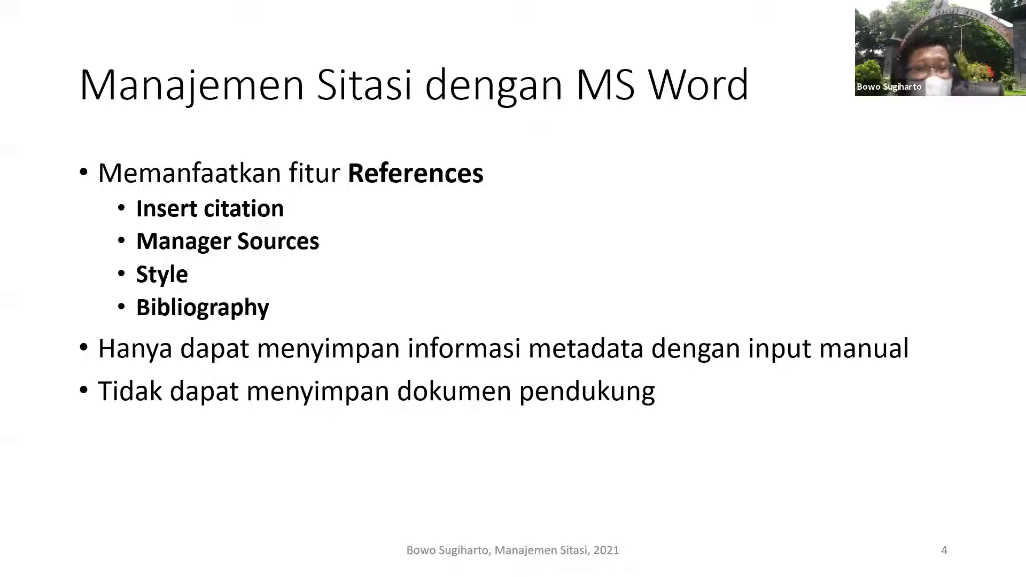
pyautogui.hotkey('alt', 'Tab')
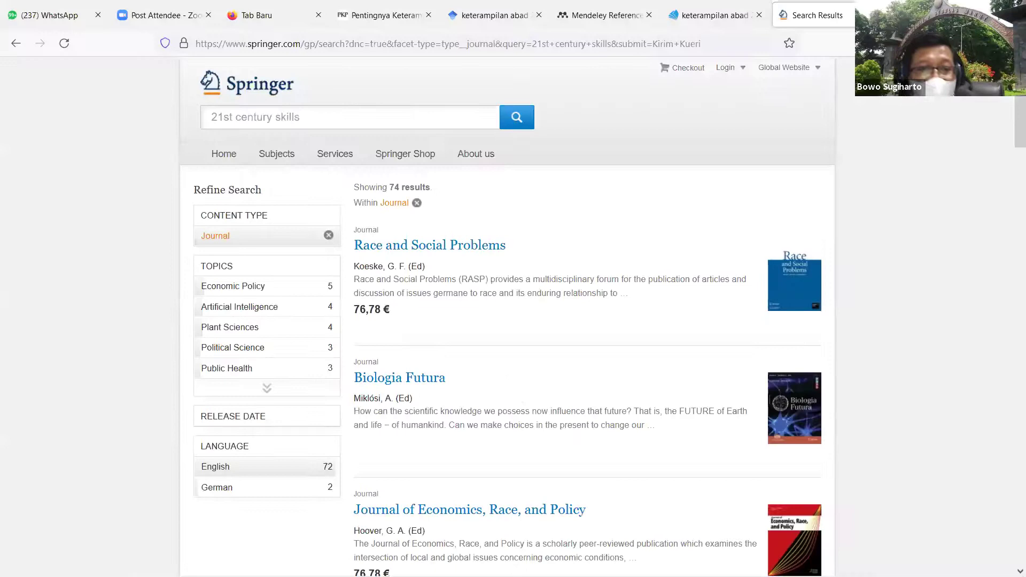
# Step: Launch Word and create the blank document Document1
pyautogui.click(212, 573)
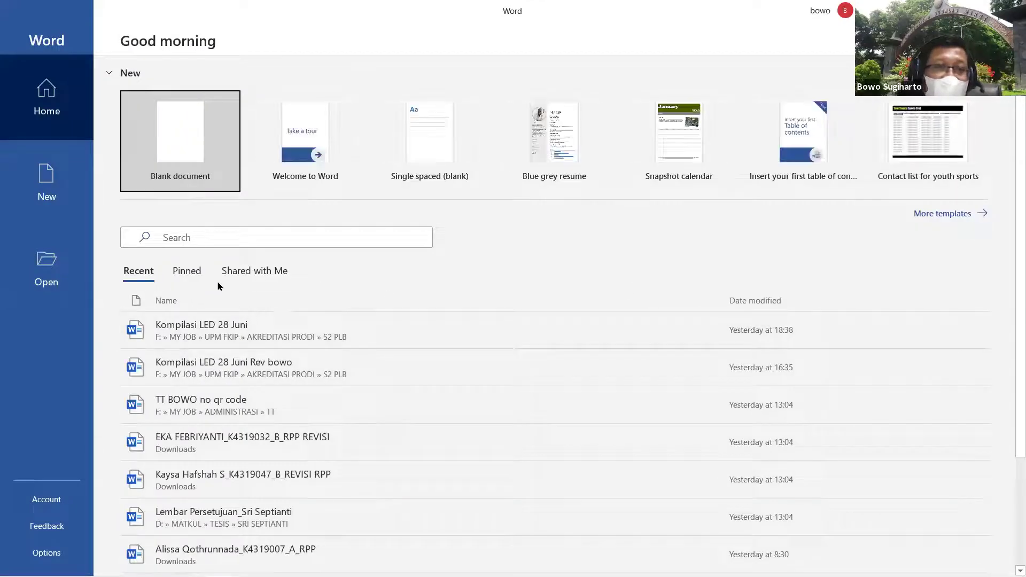
pyautogui.click(187, 145)
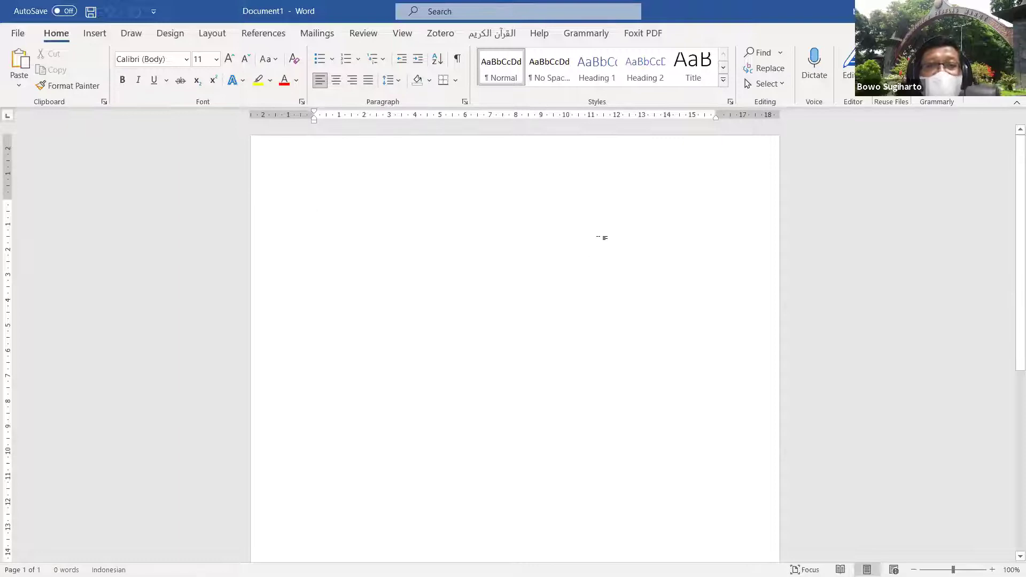
# Step: Type a line of dummy text and start a new citation source from Insert Citation > Add New Source
pyautogui.click(275, 35)
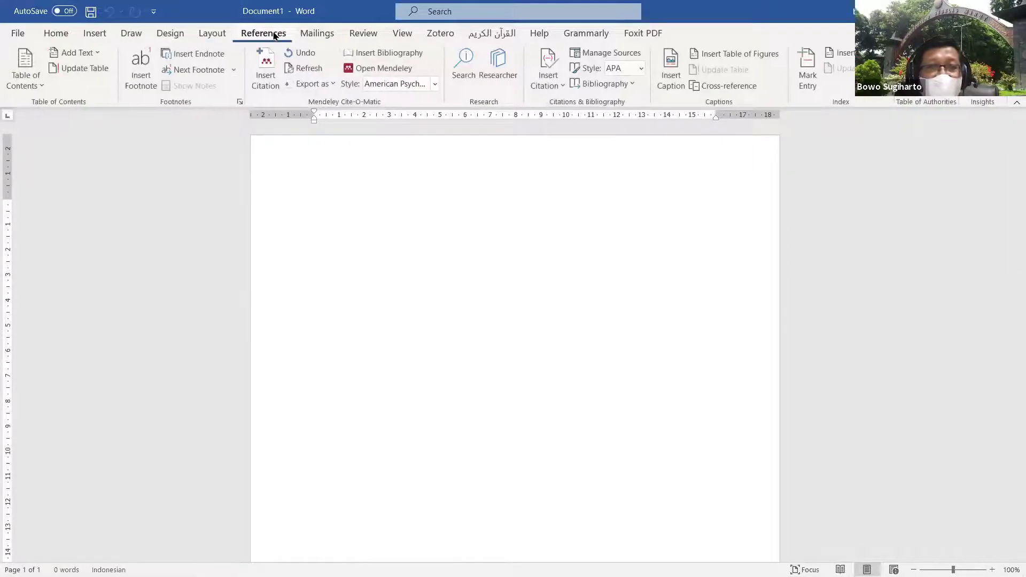
pyautogui.write('Zsd.zkjfnjk z,zssmfnsmndf  sd,mfns<DNDf /asnf,sf ')
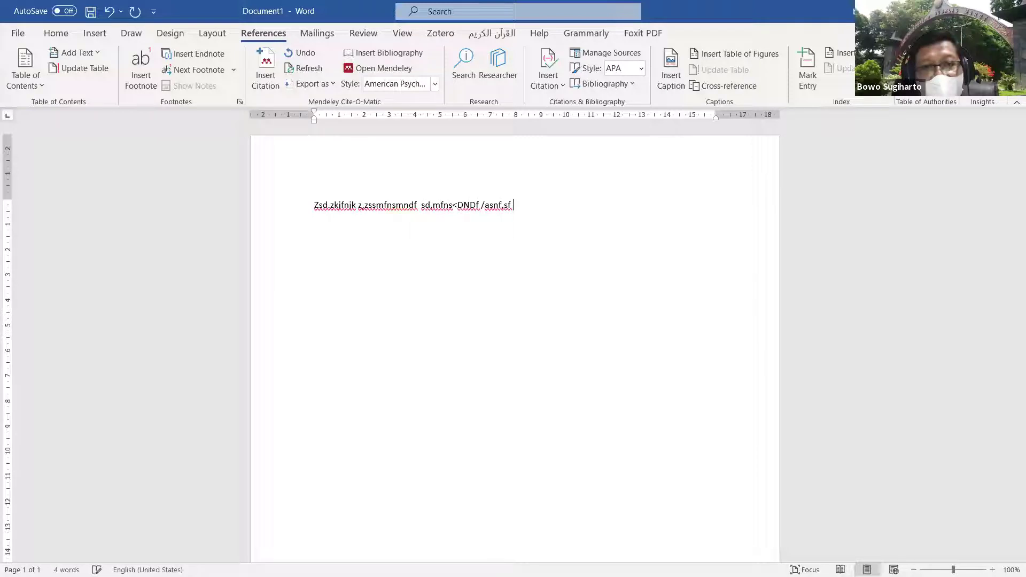
pyautogui.write('sfaf lksnsf/lsf')
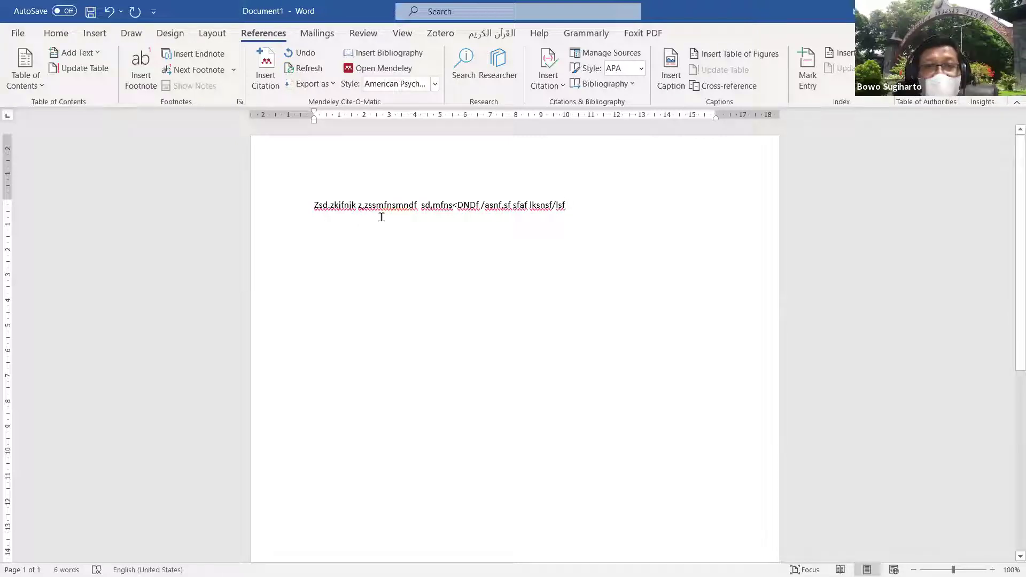
pyautogui.click(563, 88)
pyautogui.click(568, 106)
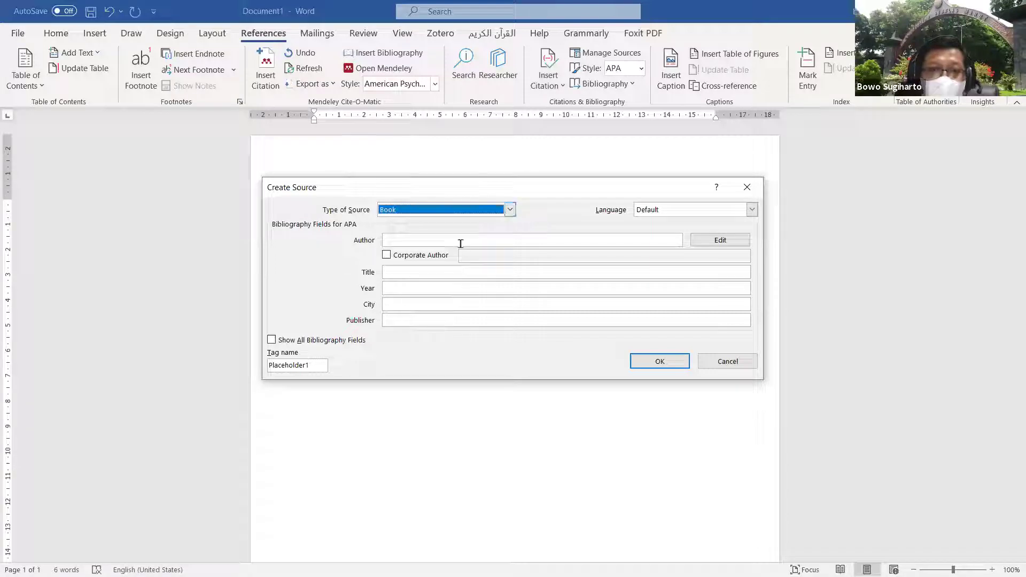
# Step: Add two authors, each by last and first name, to the book source's author list
pyautogui.click(728, 239)
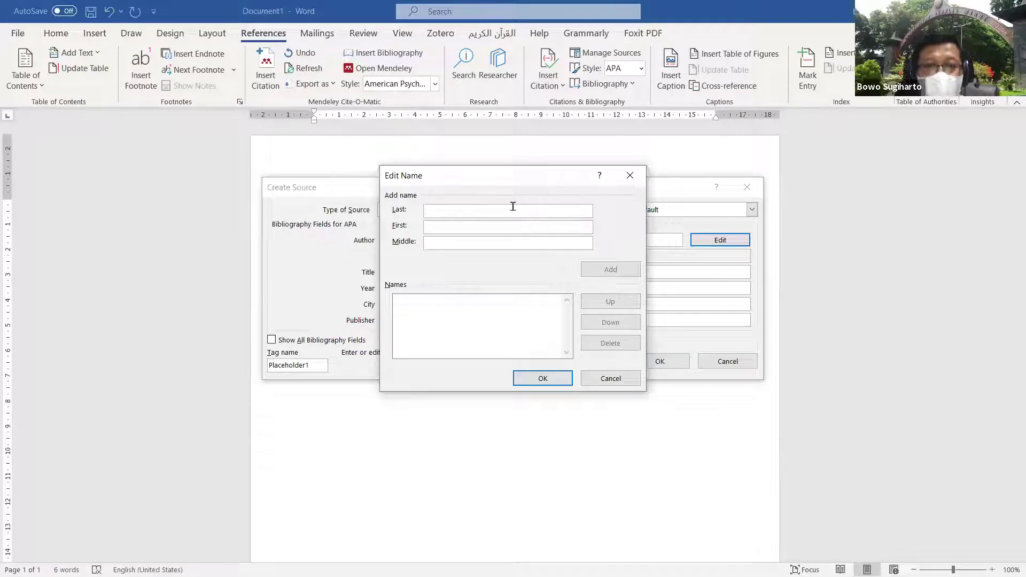
pyautogui.write('Bowo')
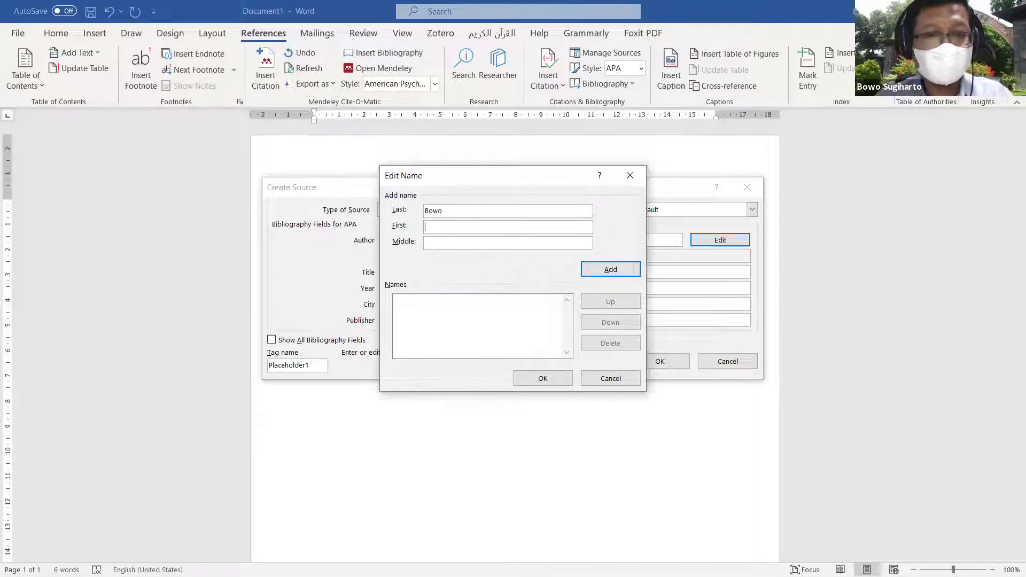
pyautogui.write('Sugiharto')
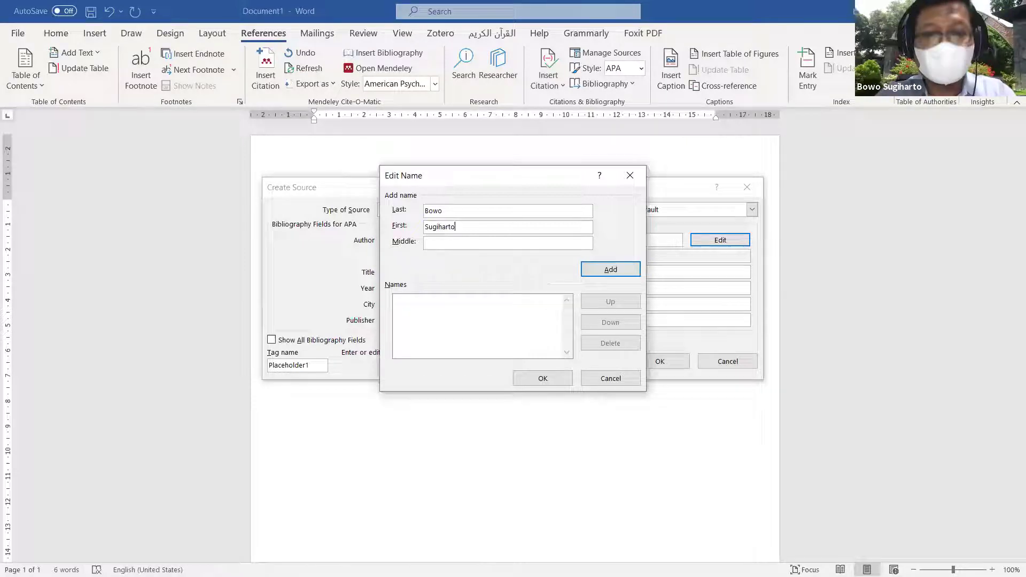
pyautogui.click(613, 271)
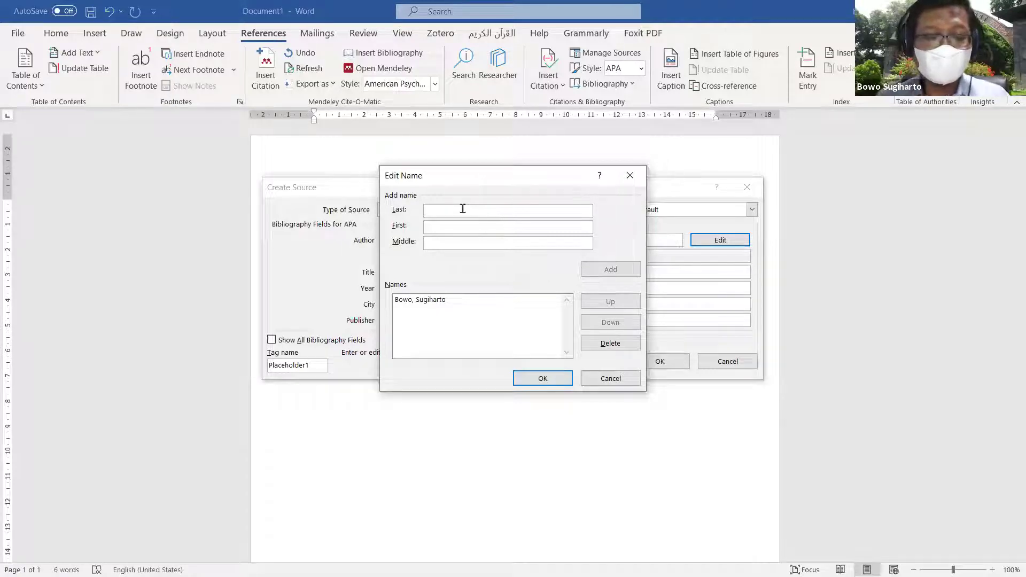
pyautogui.write('Pij')
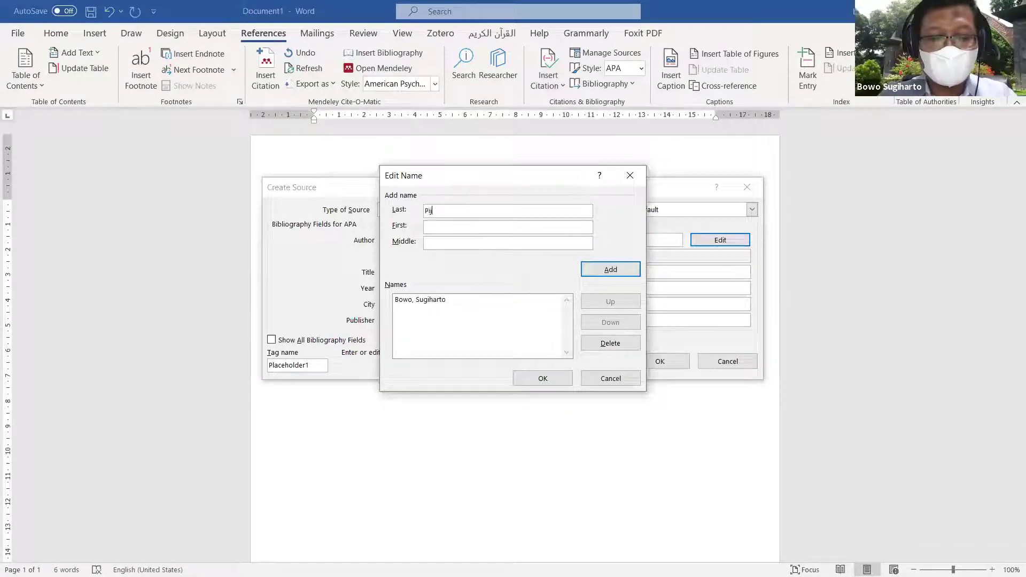
pyautogui.write('arWirapermana')
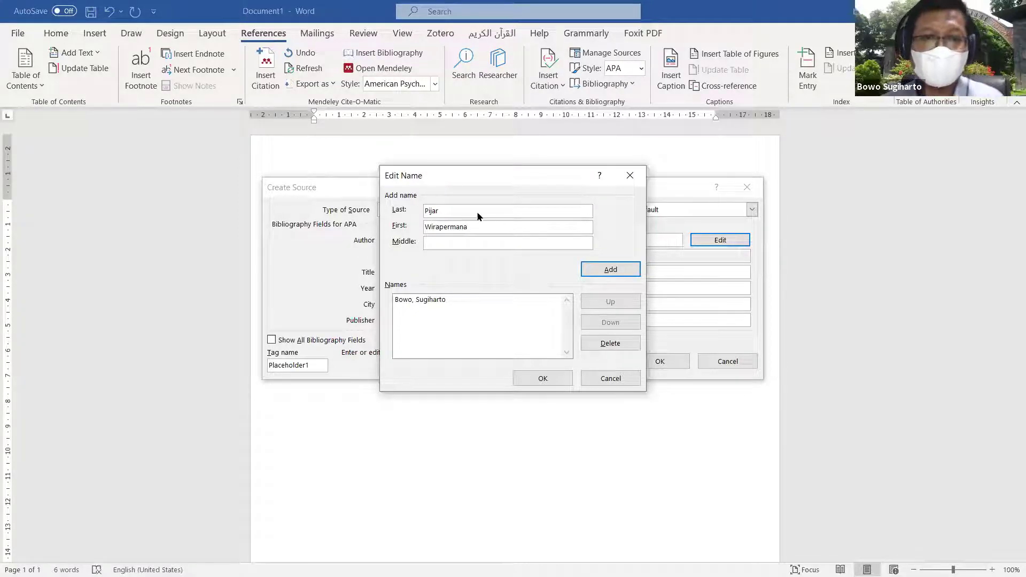
pyautogui.click(610, 269)
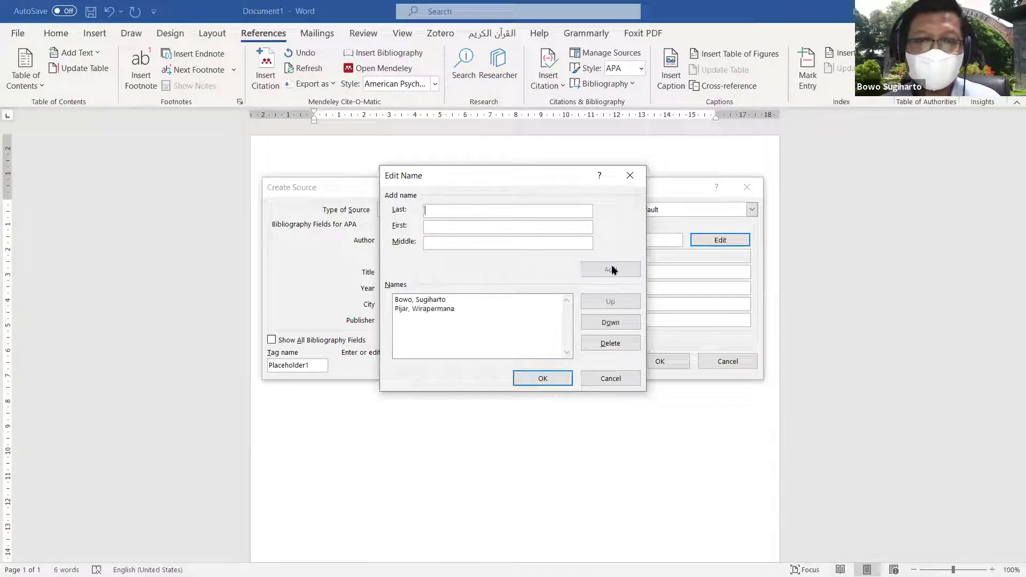
# Step: Confirm the authors and enter title 'Keterampilan Abad 21', year 2020, city Solo, publisher Berkah Press
pyautogui.click(543, 379)
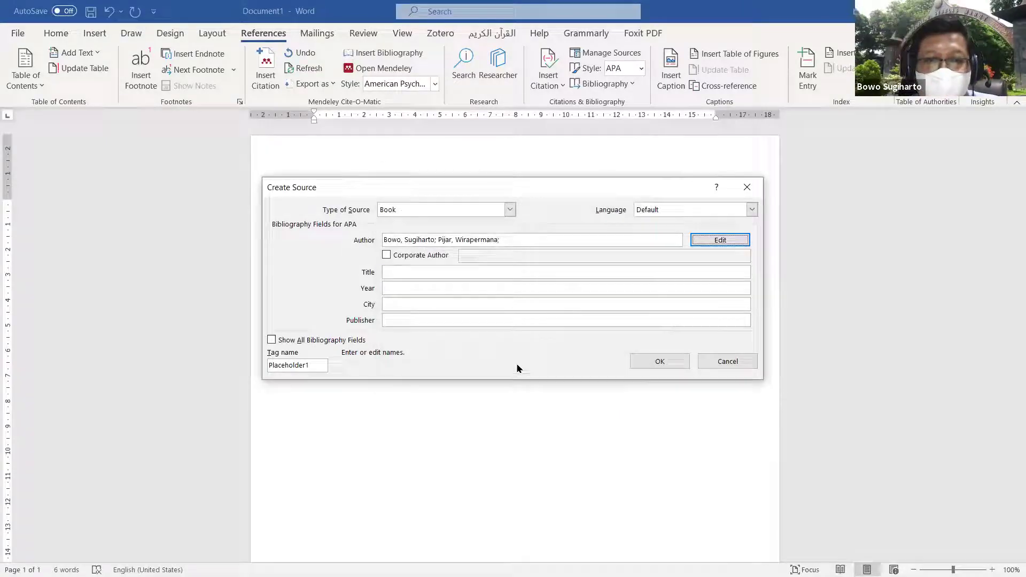
pyautogui.click(418, 270)
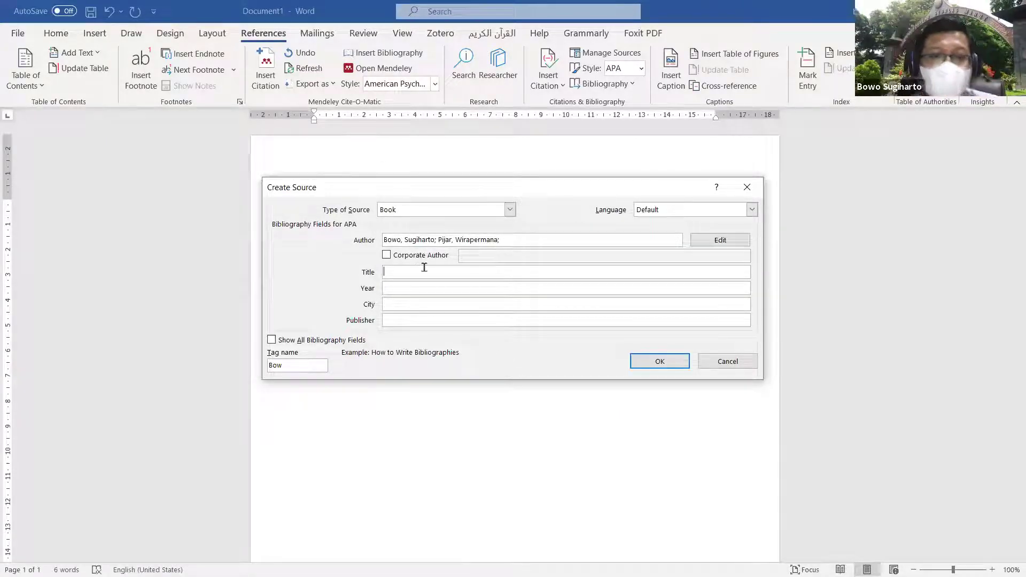
pyautogui.write('Ketera')
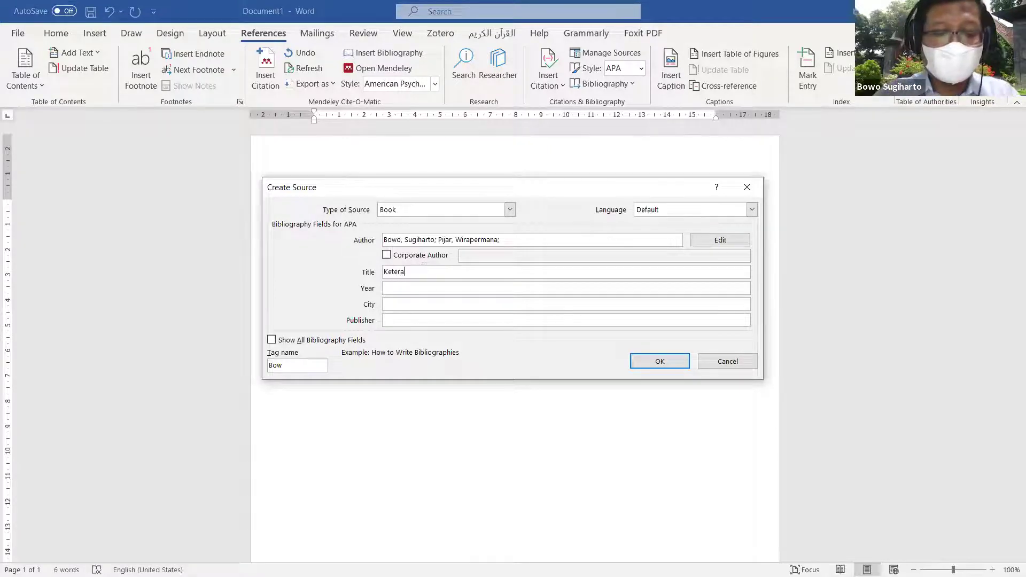
pyautogui.write('mpilan Abad')
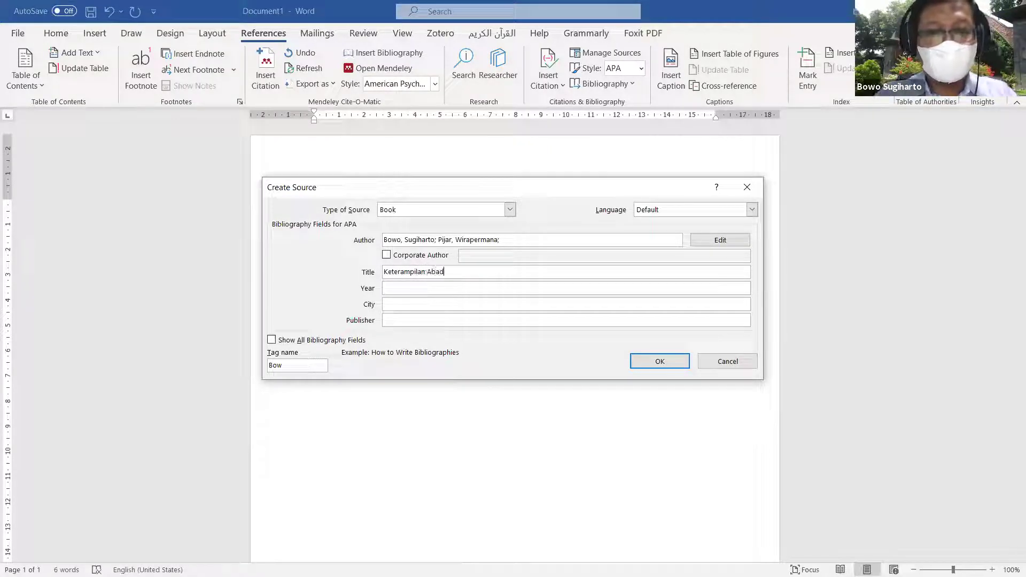
pyautogui.write(' 21')
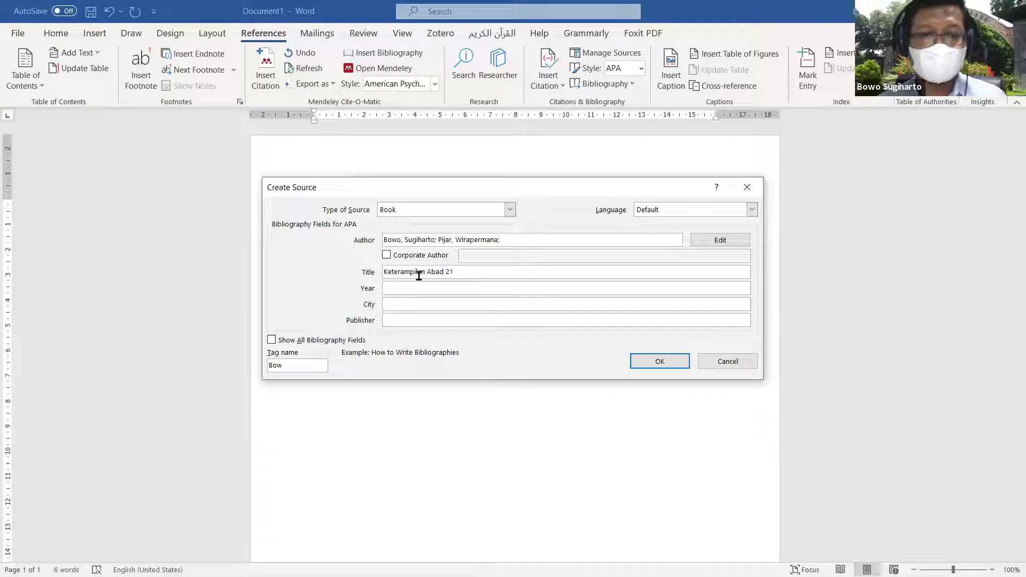
pyautogui.click(426, 290)
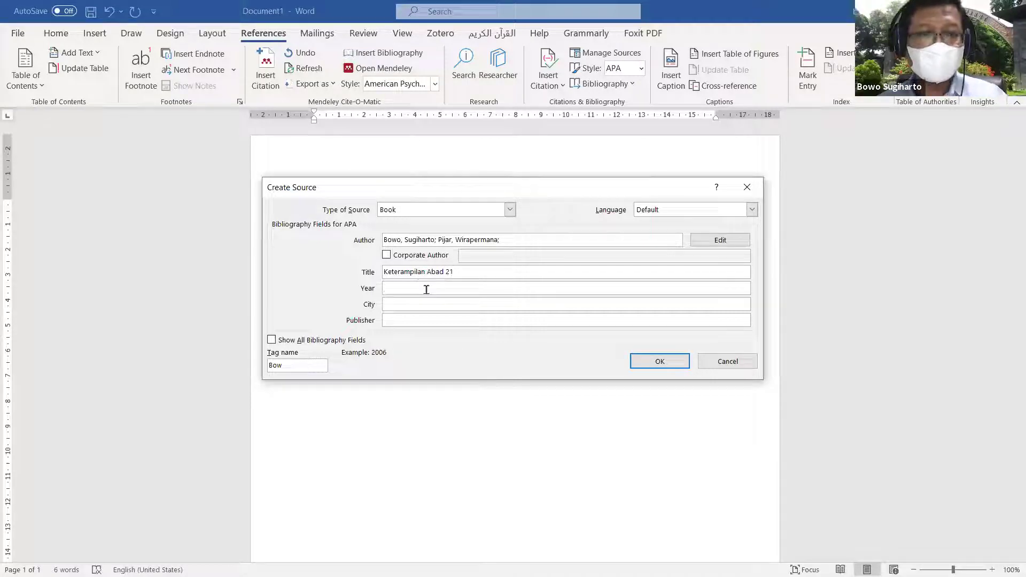
pyautogui.write('2020')
pyautogui.press('Tab')
pyautogui.write('Solo')
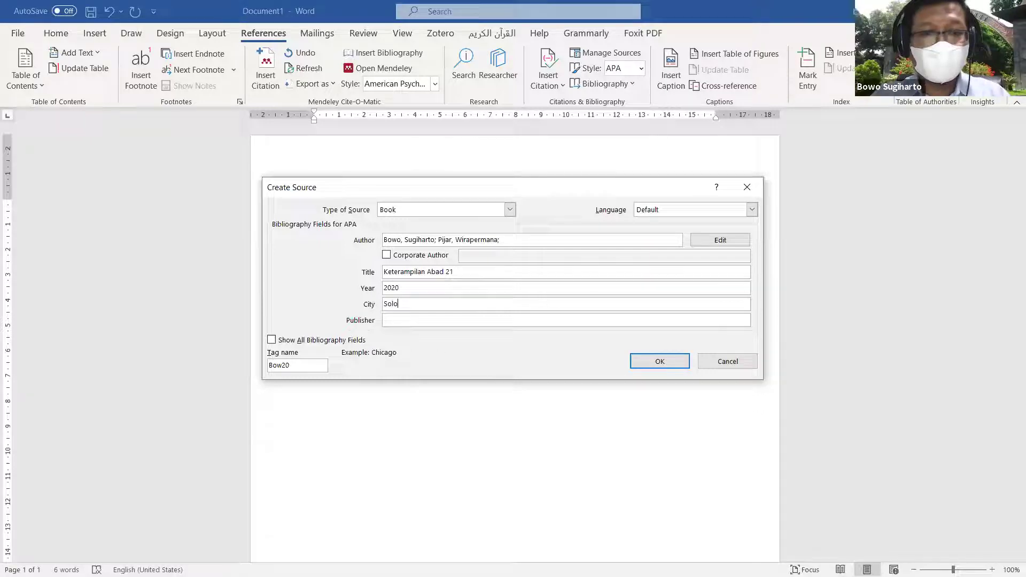
pyautogui.press('Tab')
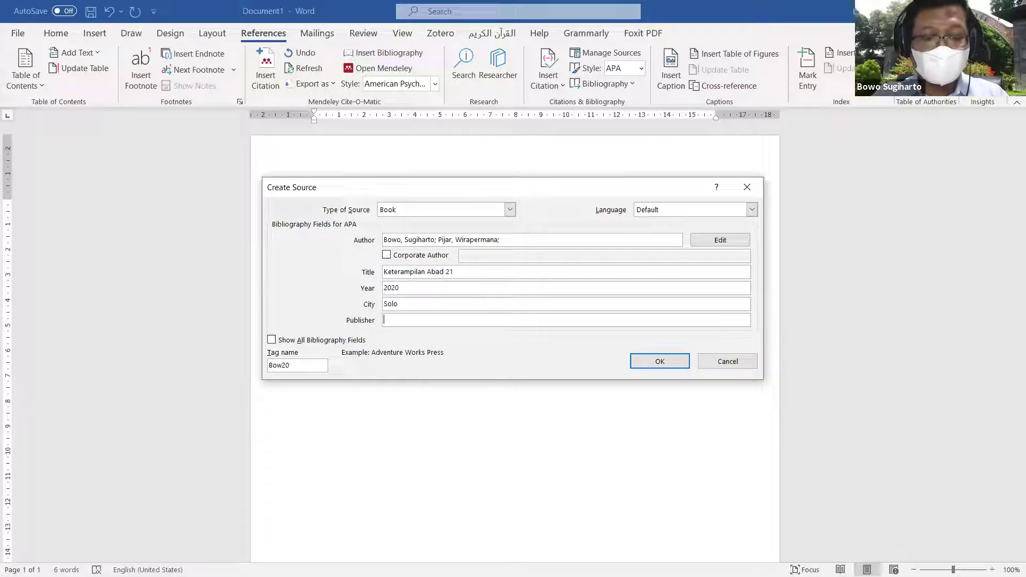
pyautogui.write('Berkah ')
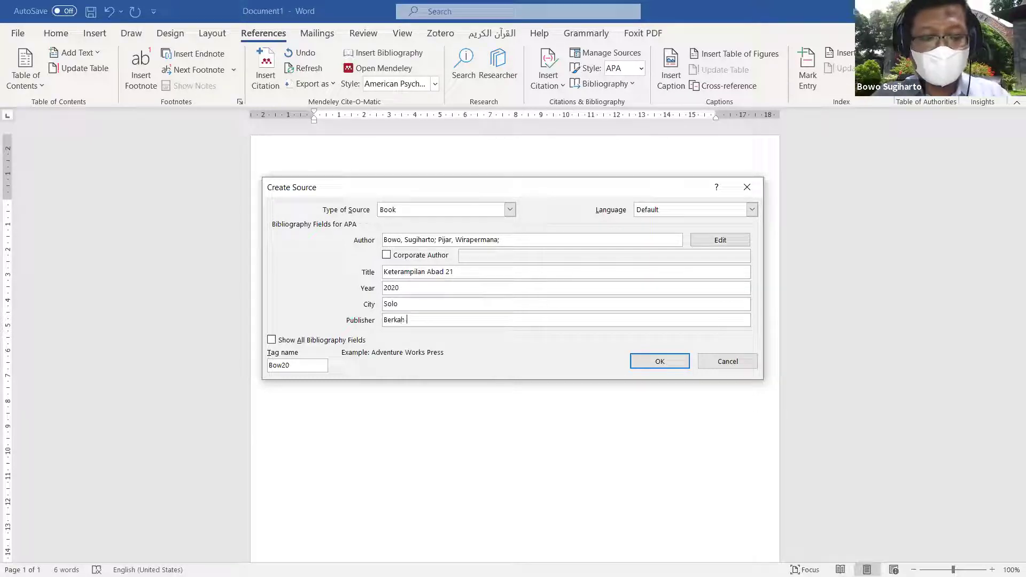
pyautogui.write('Press')
# Step: Insert the 2020 book citation and continue the paragraph with more dummy text
pyautogui.click(657, 360)
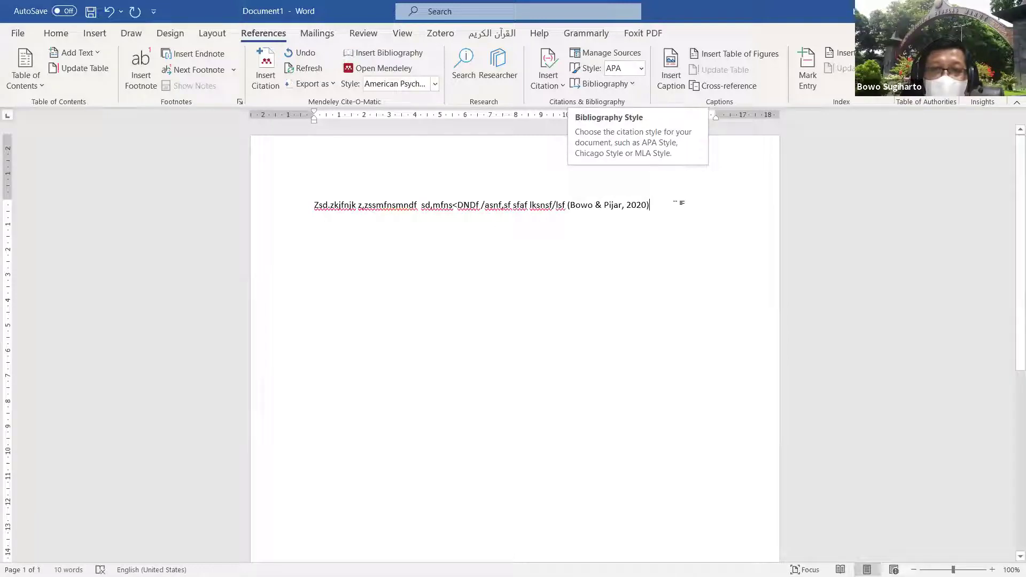
pyautogui.write('. ,nk/')
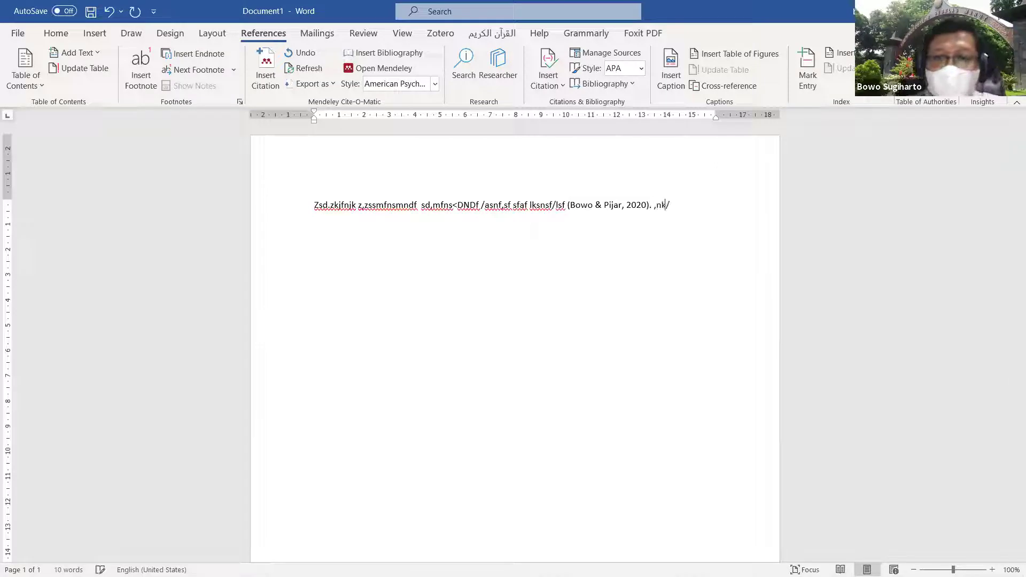
pyautogui.write('lknfvbl/kfd vknsDSLV?Kn xlknDVD m')
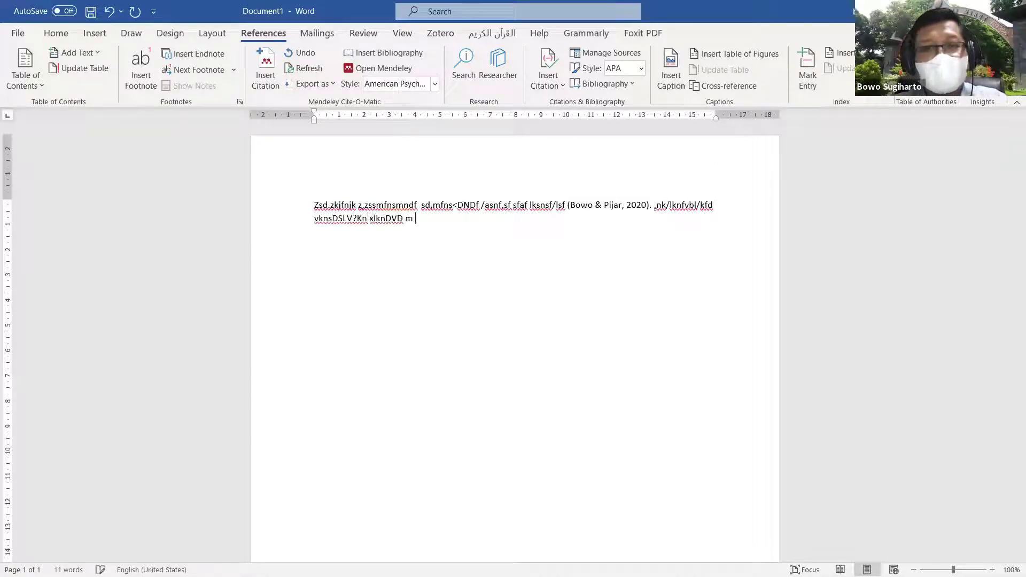
pyautogui.click(563, 87)
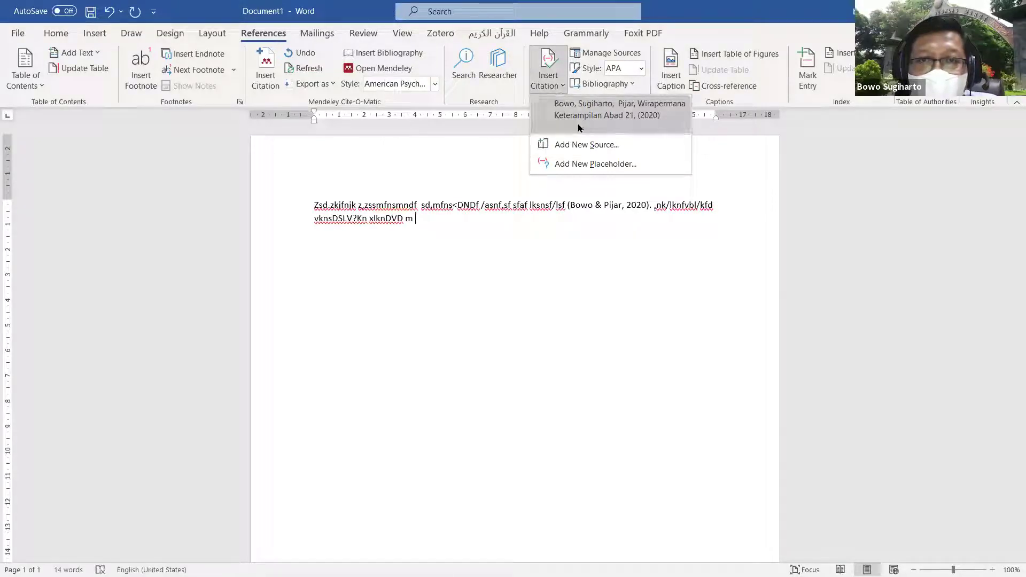
# Step: Create a new Journal Article source, type a one-word author name, and open the Edit Name dialog
pyautogui.click(587, 145)
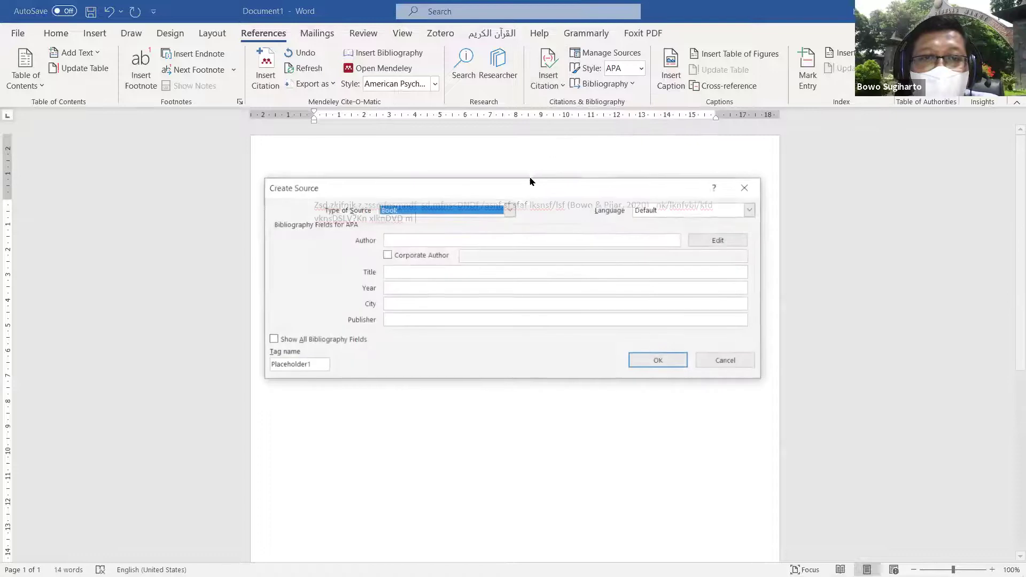
pyautogui.click(509, 210)
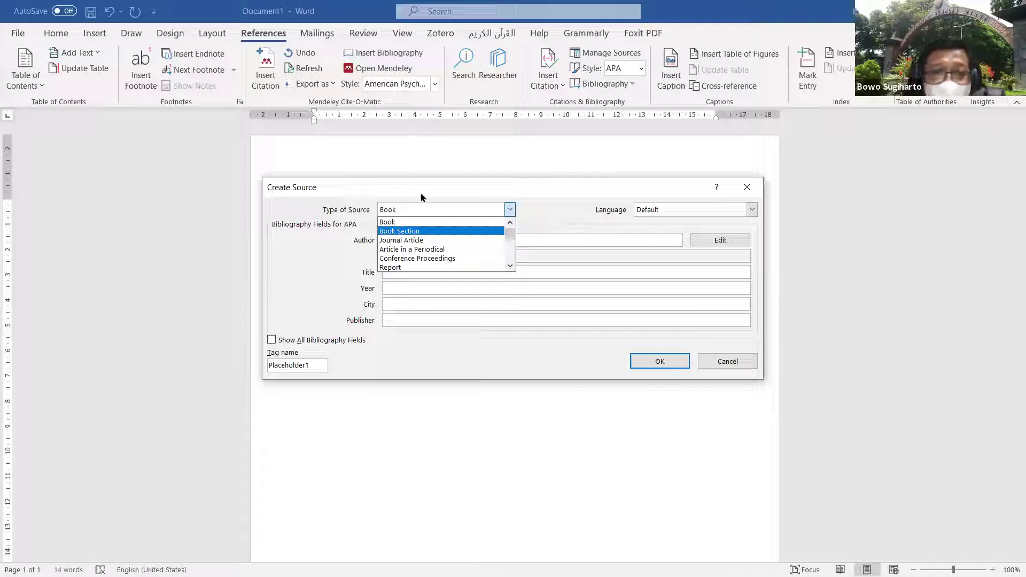
pyautogui.click(428, 245)
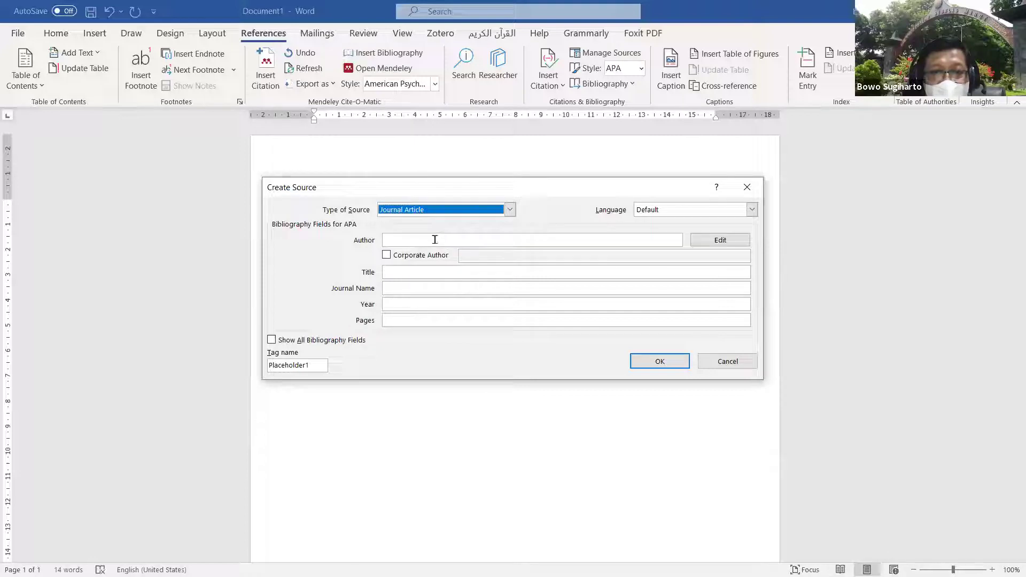
pyautogui.click(480, 240)
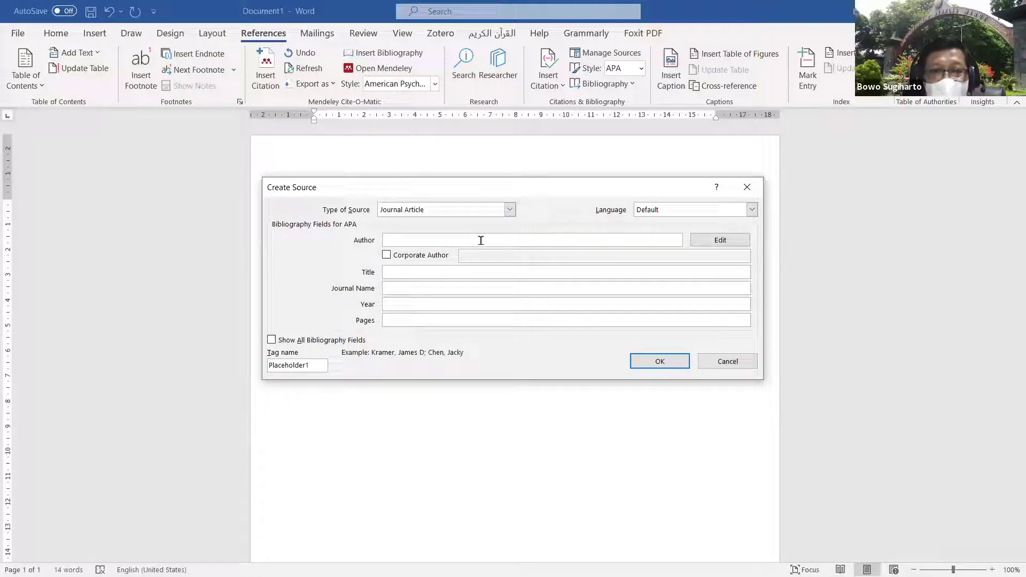
pyautogui.write('Ahmad')
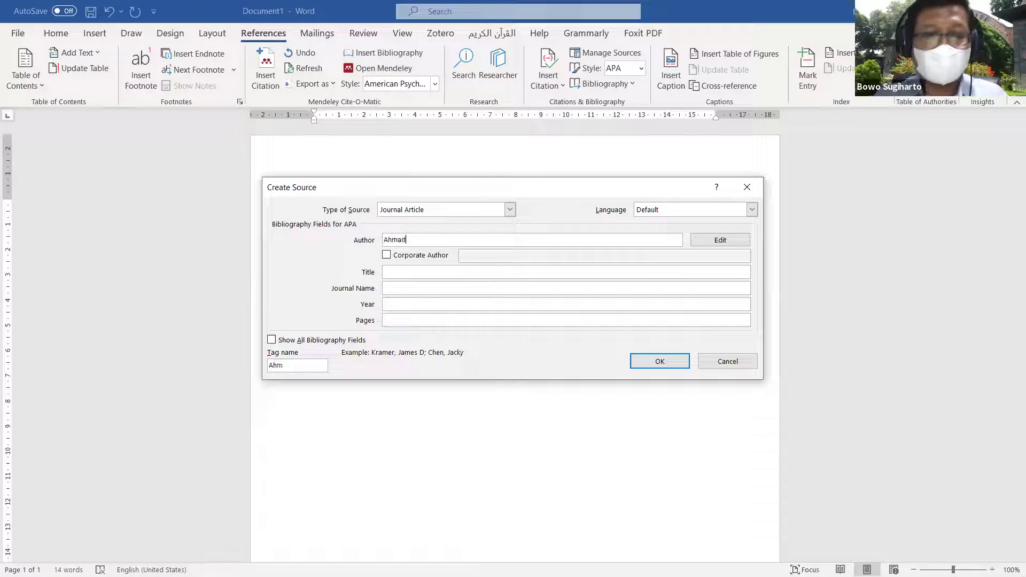
pyautogui.click(722, 240)
# Step: Add the first author with separate last and first names, and delete the old one-word entry
pyautogui.click(466, 211)
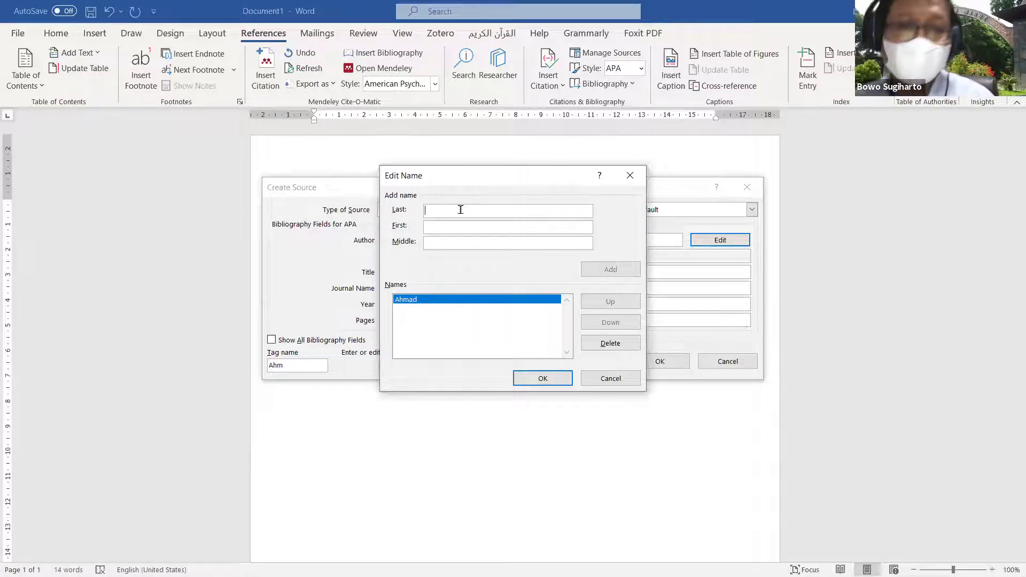
pyautogui.write('Ahamd')
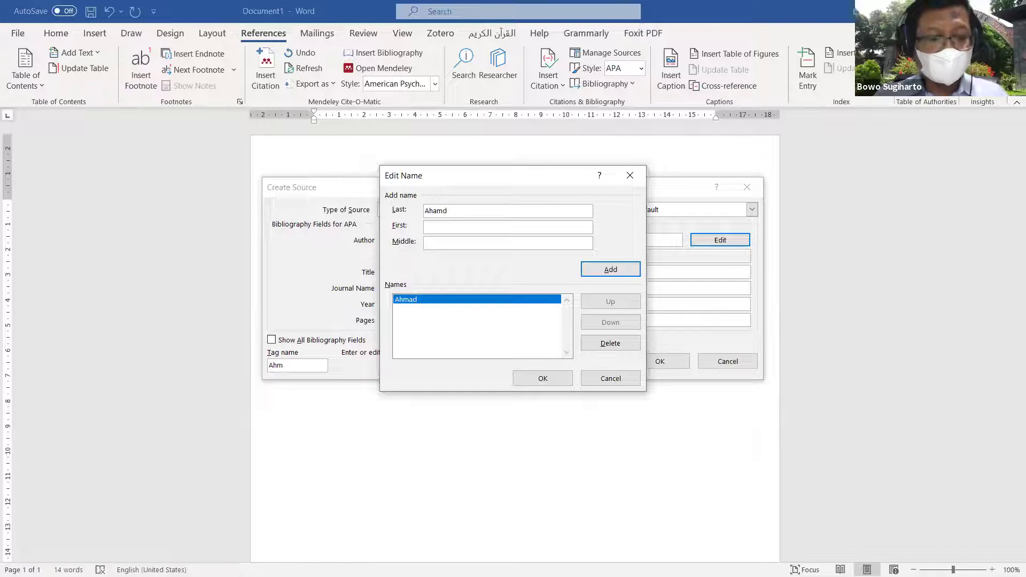
pyautogui.press('Tab')
pyautogui.write('Fau')
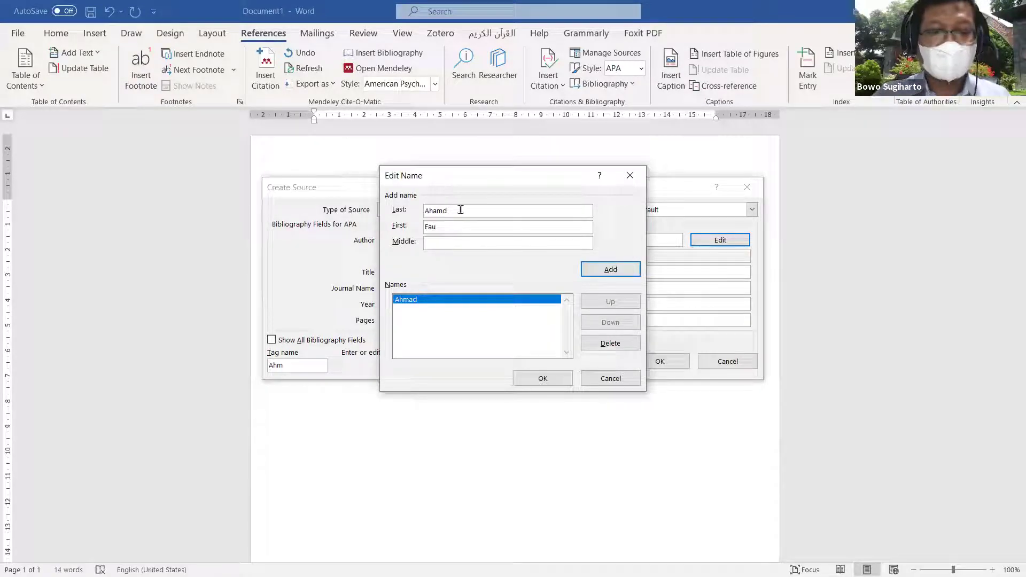
pyautogui.write('zi')
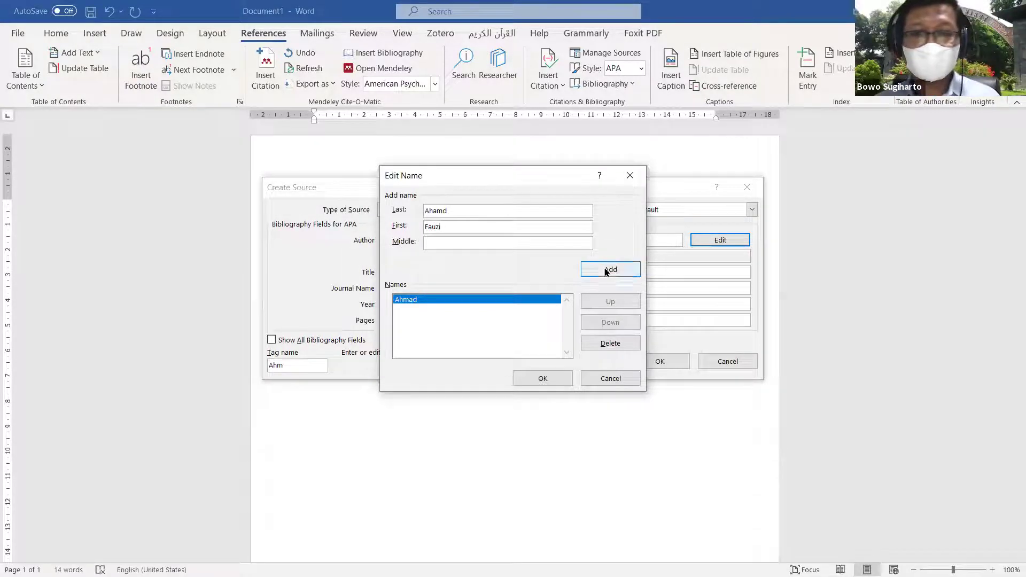
pyautogui.click(620, 270)
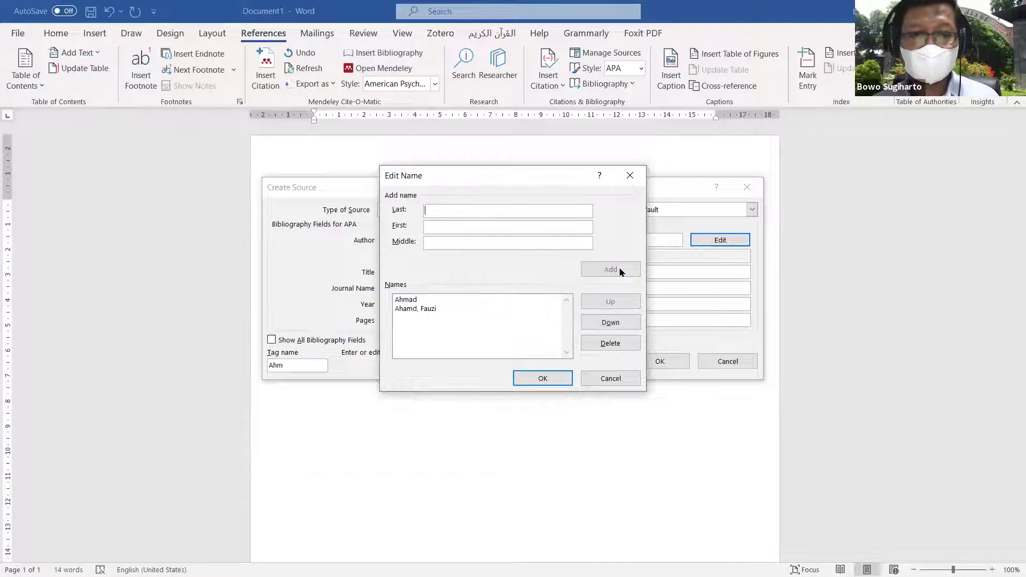
pyautogui.click(404, 300)
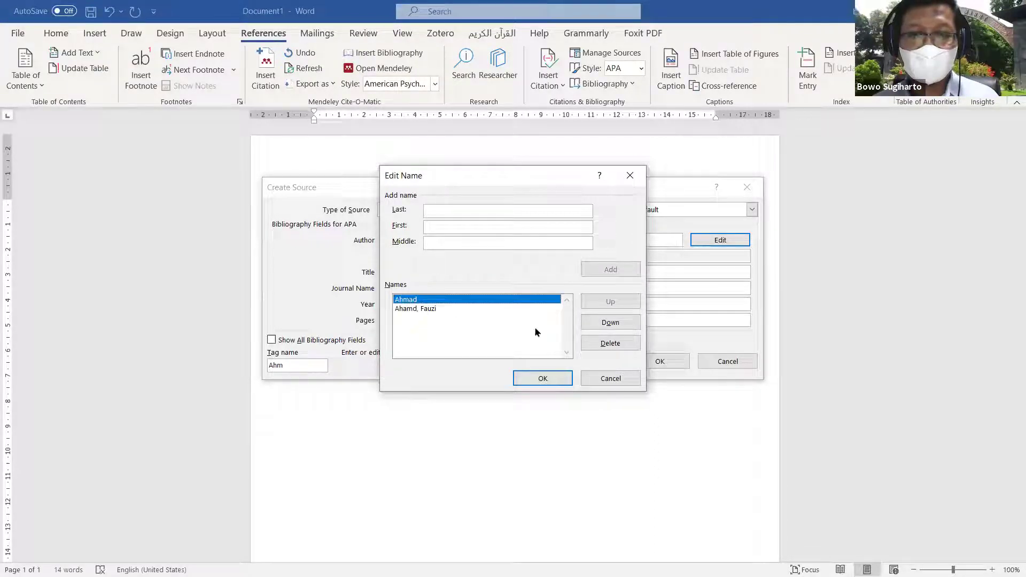
pyautogui.click(617, 346)
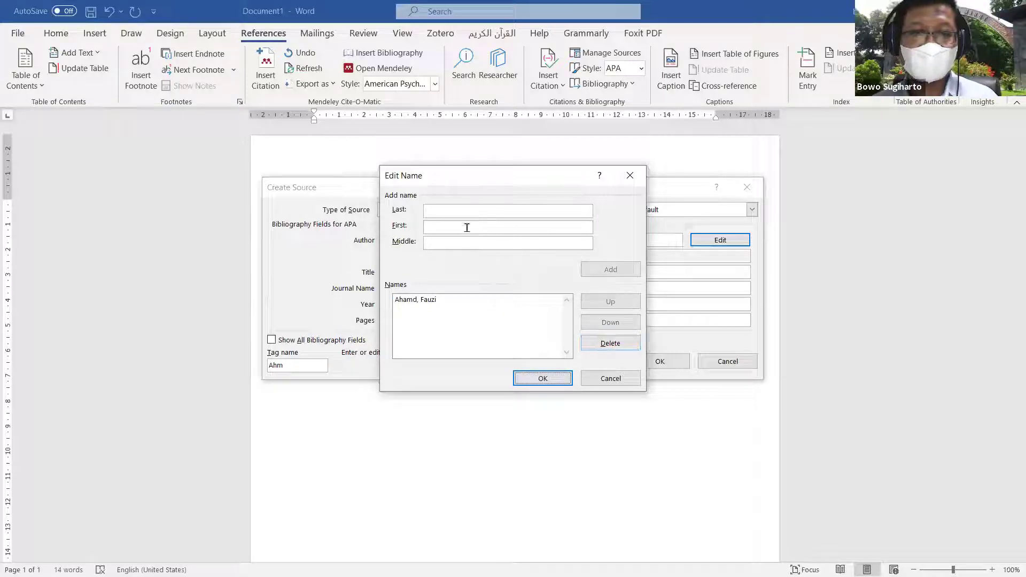
# Step: Add the second author with separate last and first names, and confirm the two-author list
pyautogui.click(461, 211)
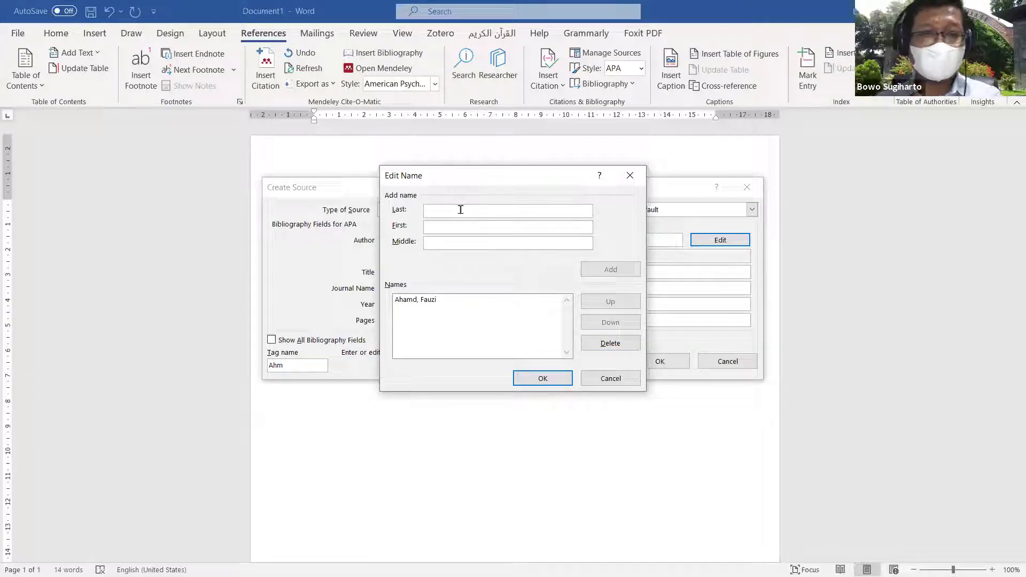
pyautogui.write('Gatot')
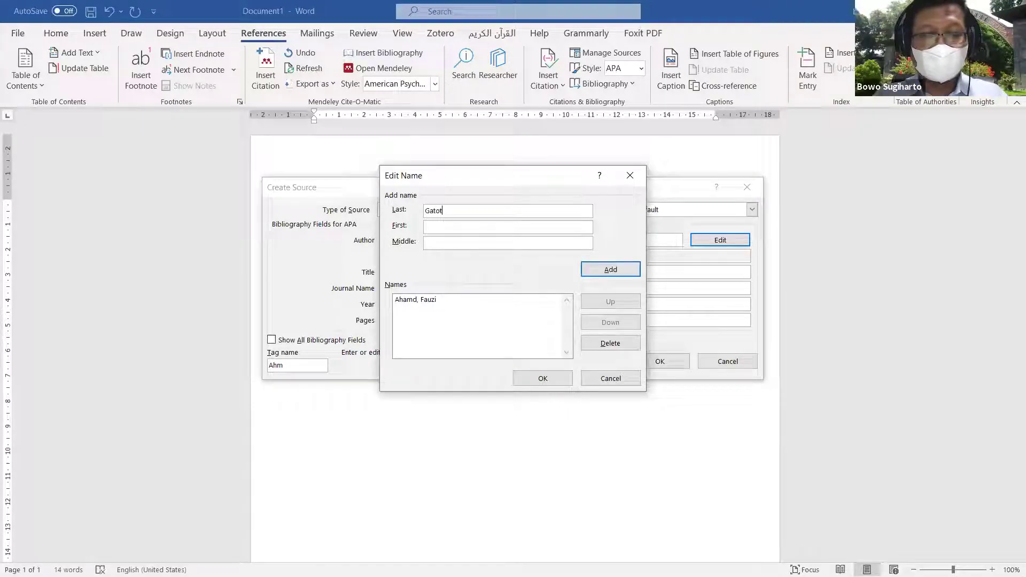
pyautogui.press('Tab')
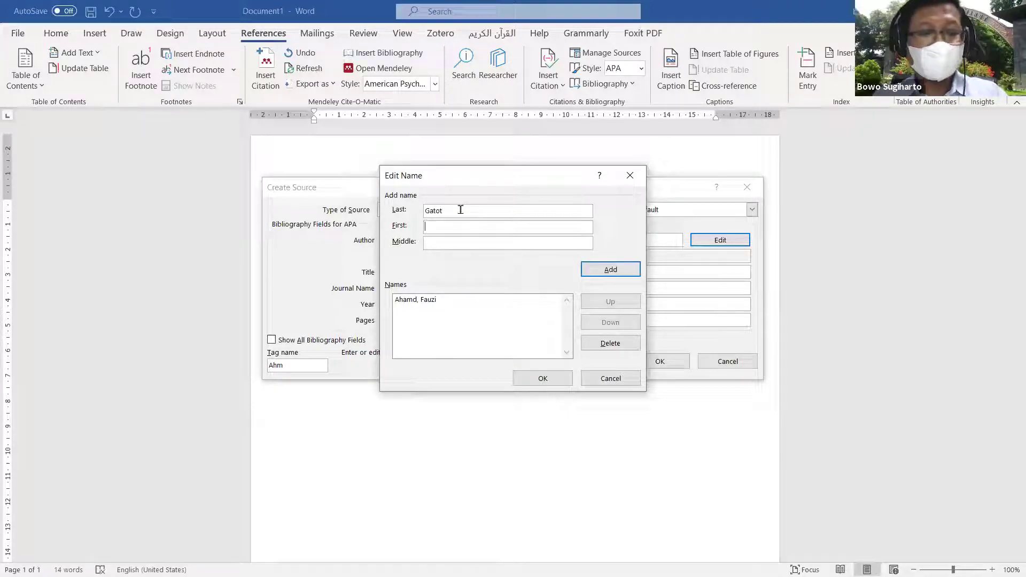
pyautogui.write('Pambudi')
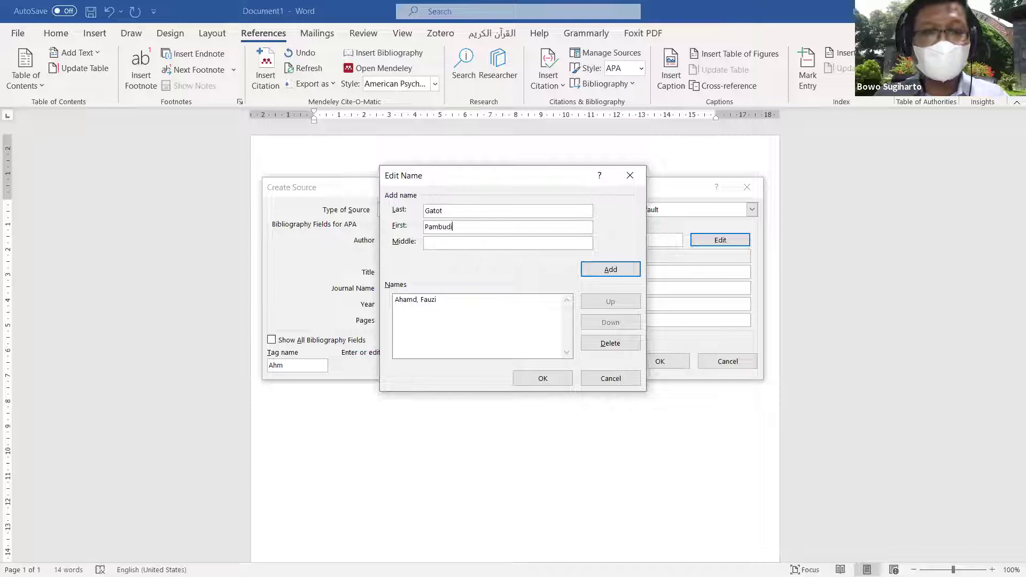
pyautogui.click(611, 269)
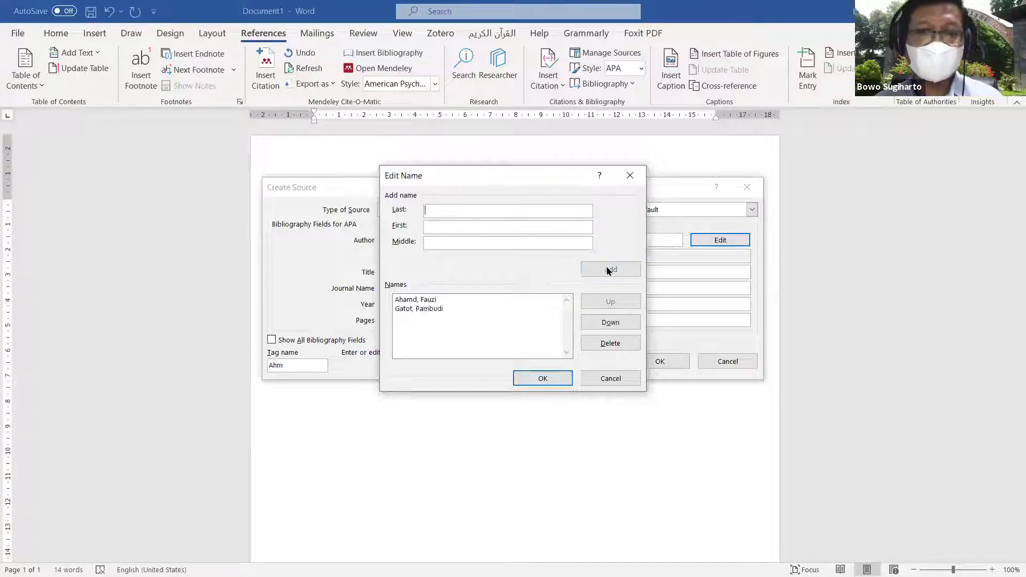
pyautogui.click(551, 381)
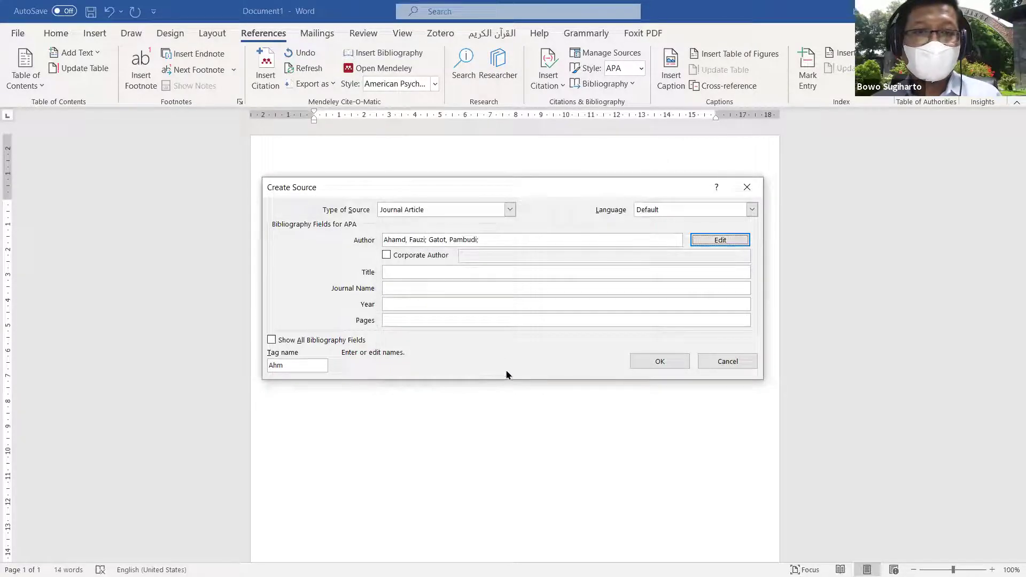
# Step: Enter the title 'Pemberdayaan Keterampilan Abad 21' and the journal 'Jurnal Edusiana'
pyautogui.click(438, 273)
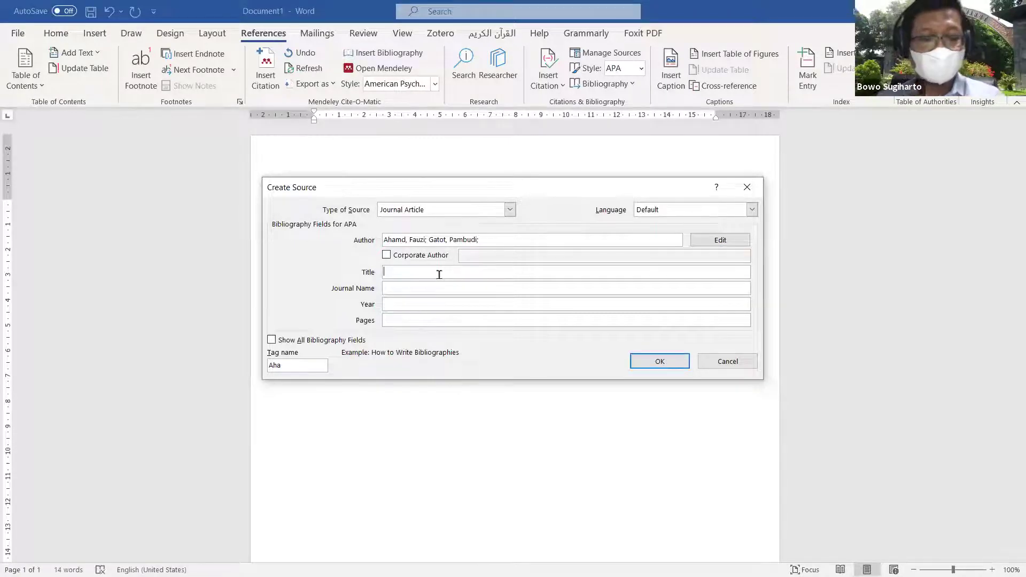
pyautogui.write('Pemberda')
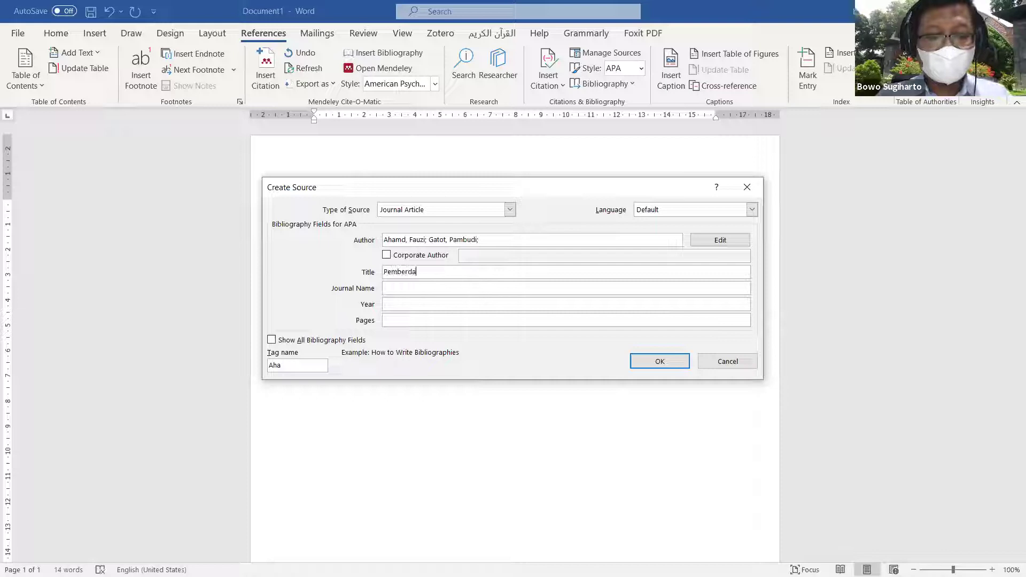
pyautogui.write('yaan Keterampilan Anak')
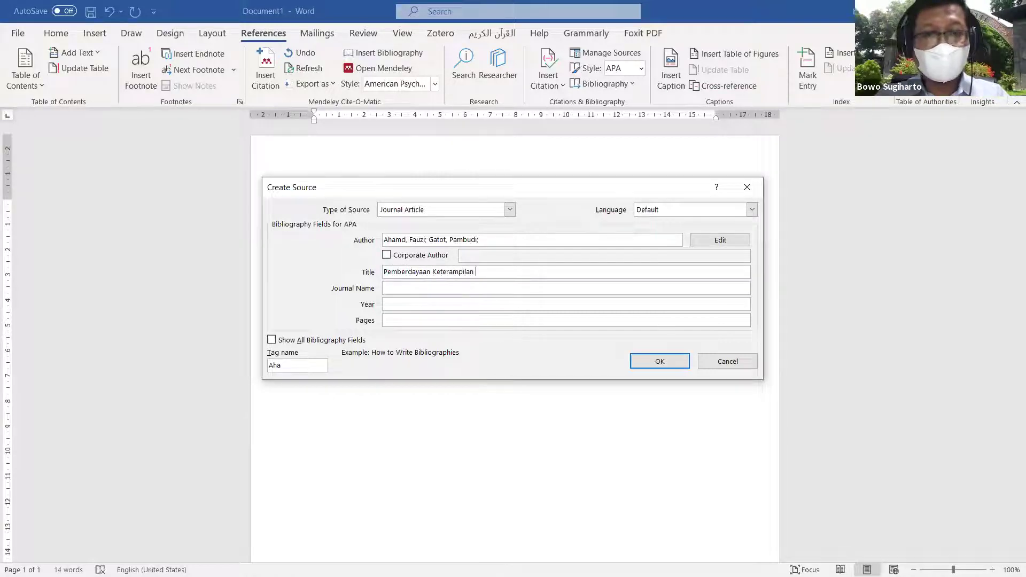
pyautogui.press('BackSpace')
pyautogui.press('BackSpace')
pyautogui.press('BackSpace')
pyautogui.write('b')
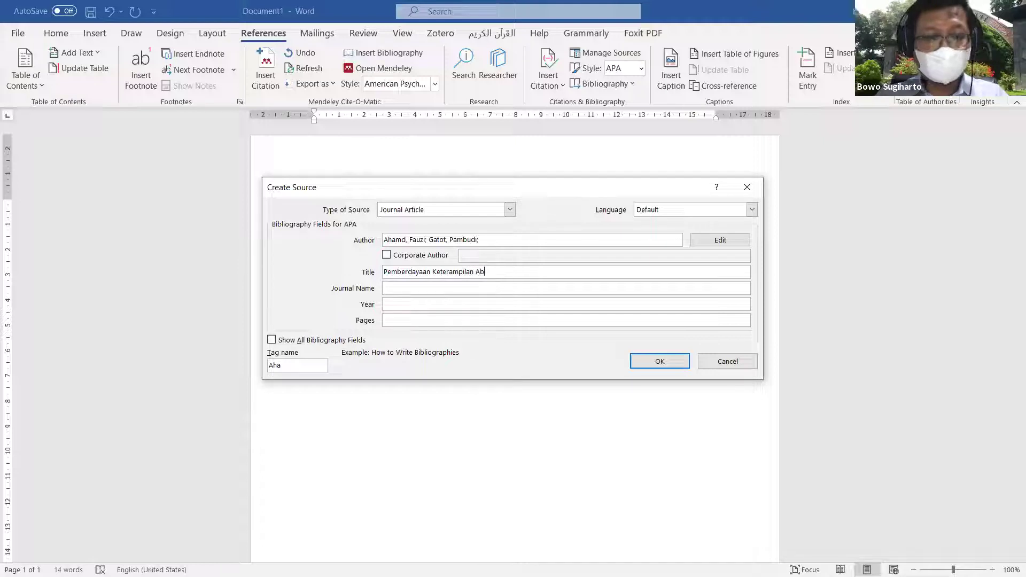
pyautogui.write('ad 21')
pyautogui.click(396, 287)
pyautogui.write('Jurnal ')
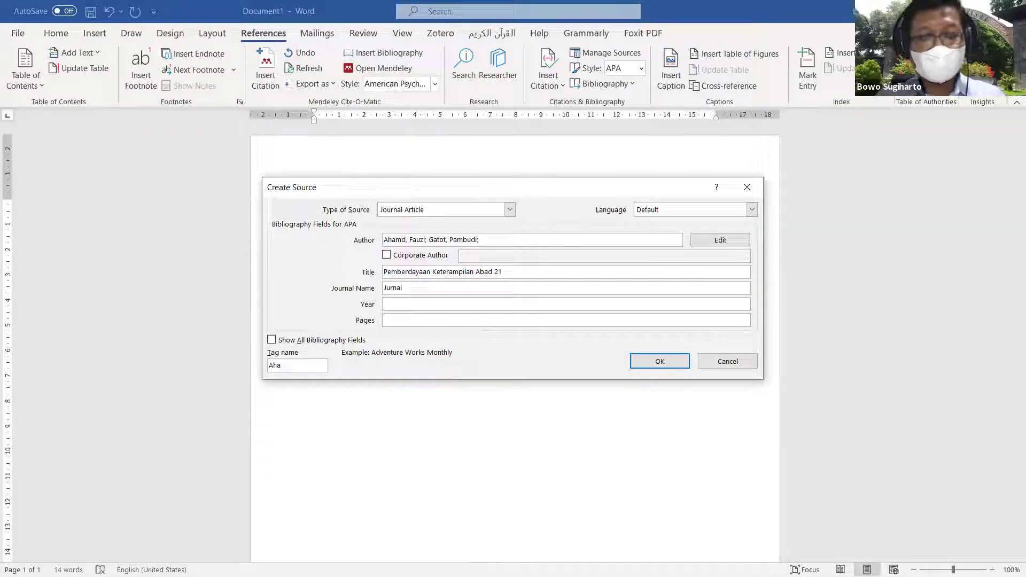
pyautogui.write('Edu')
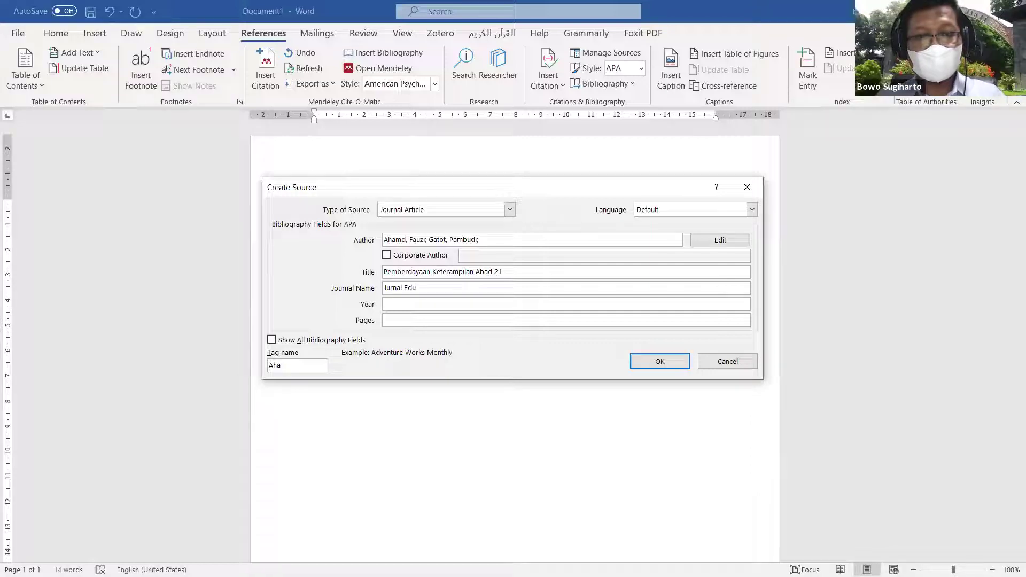
pyautogui.write('siana')
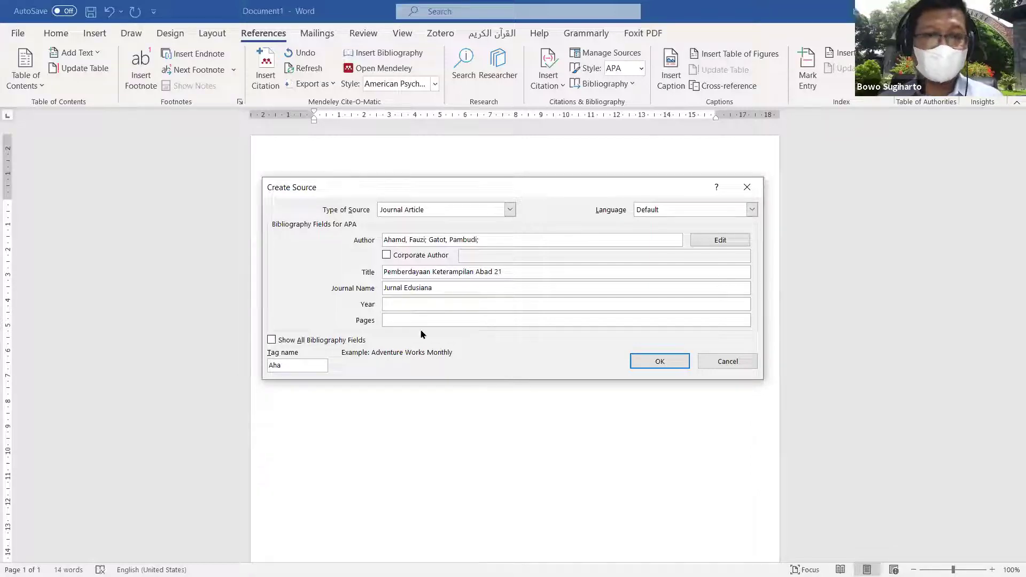
pyautogui.click(272, 341)
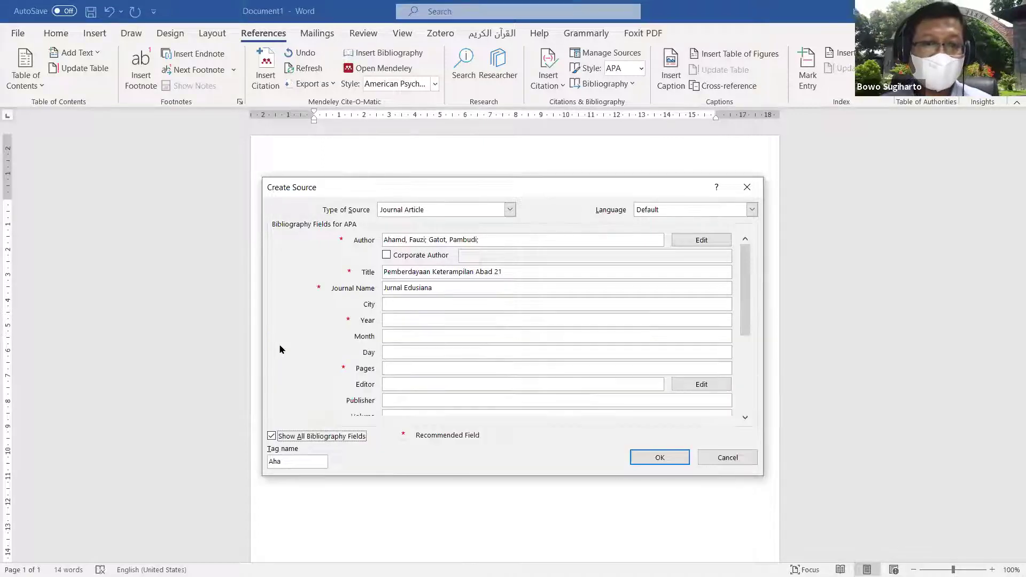
pyautogui.click(278, 436)
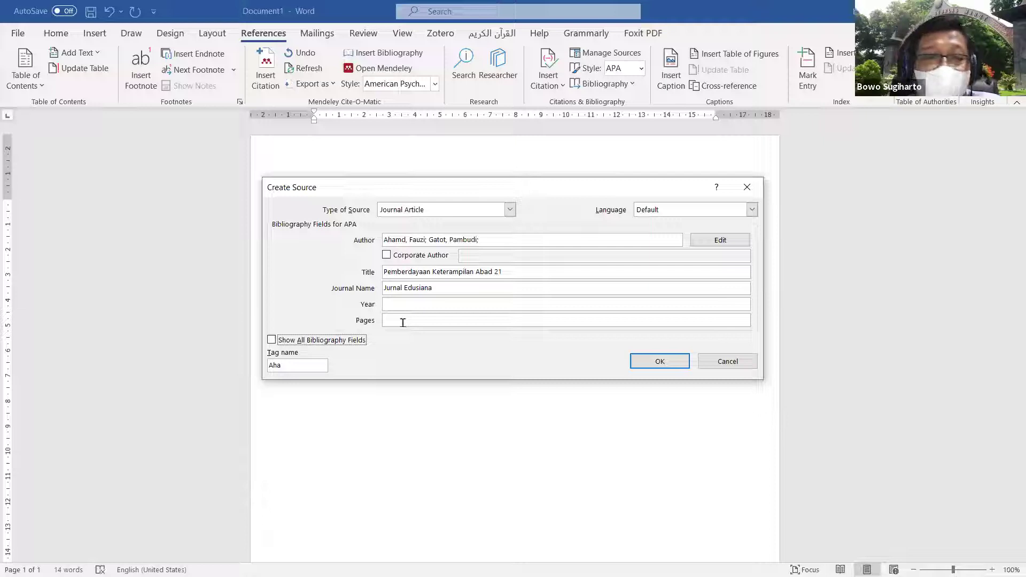
# Step: Enter year 2021 and pages 52-63, then show all bibliography fields
pyautogui.click(408, 306)
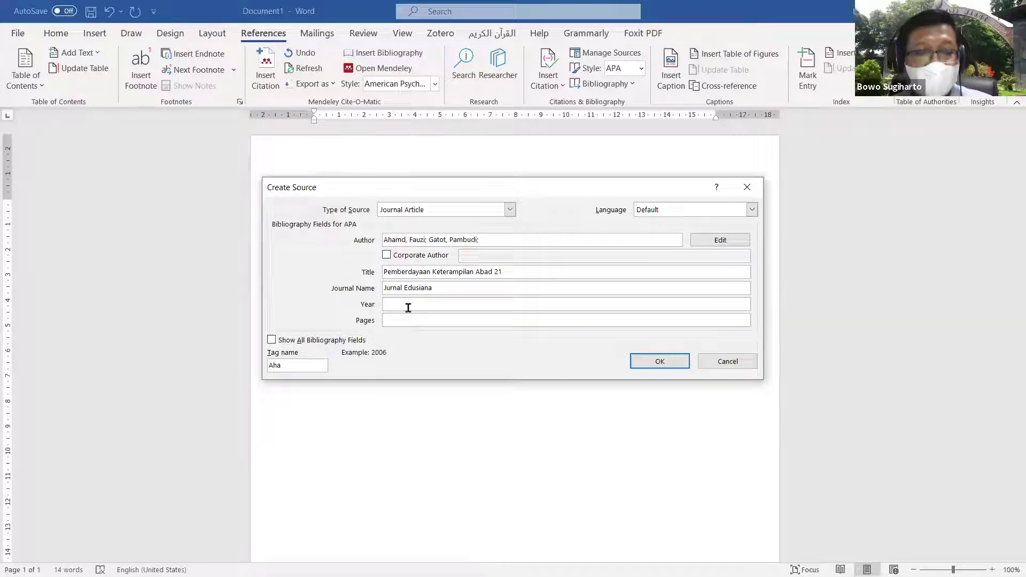
pyautogui.write('2')
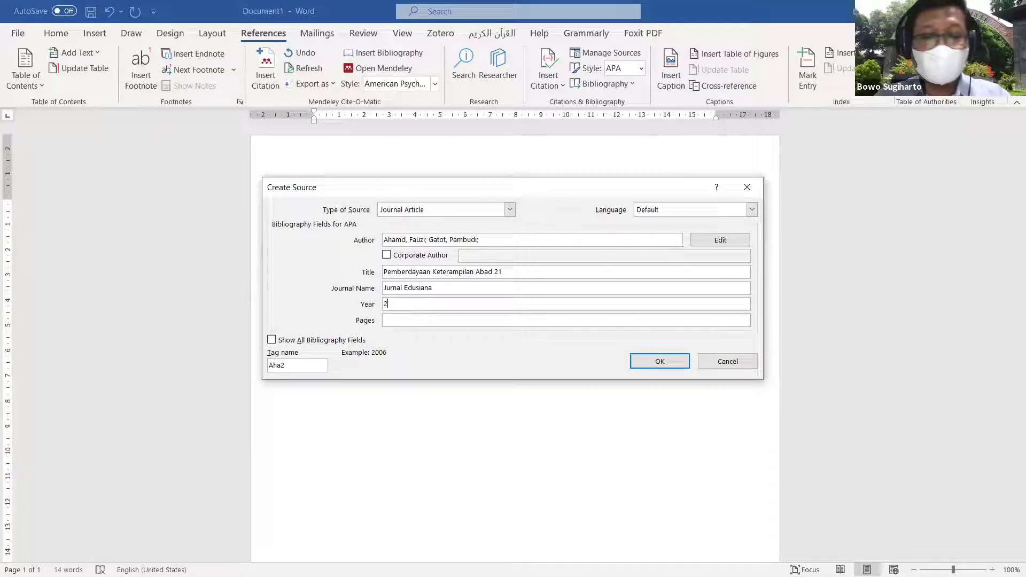
pyautogui.write('021')
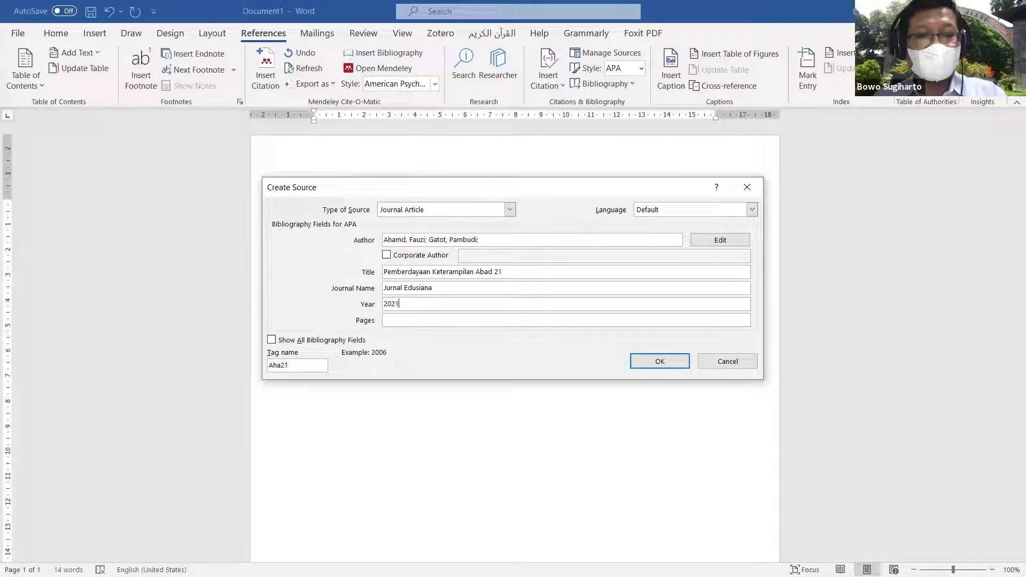
pyautogui.click(401, 320)
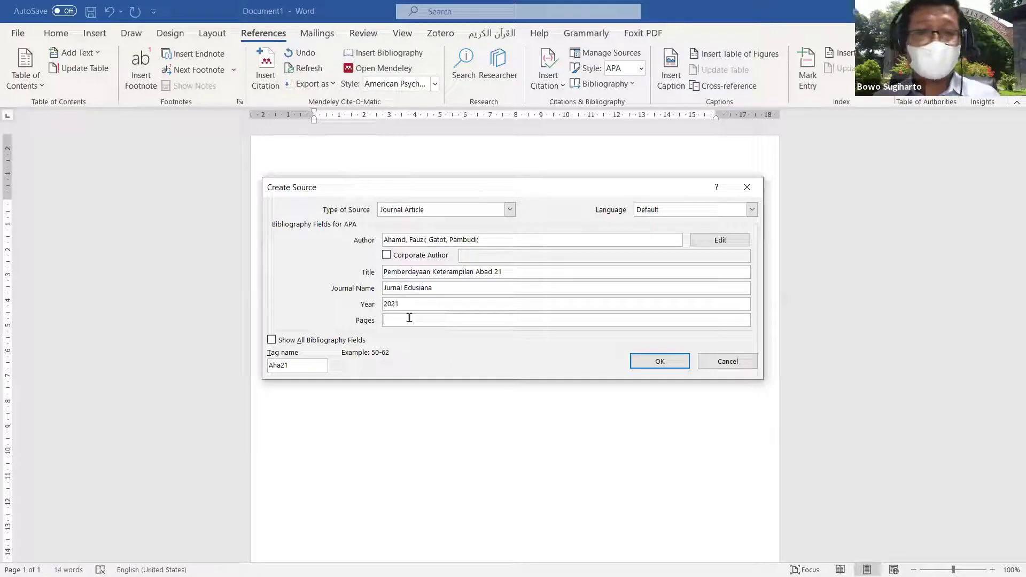
pyautogui.write('5')
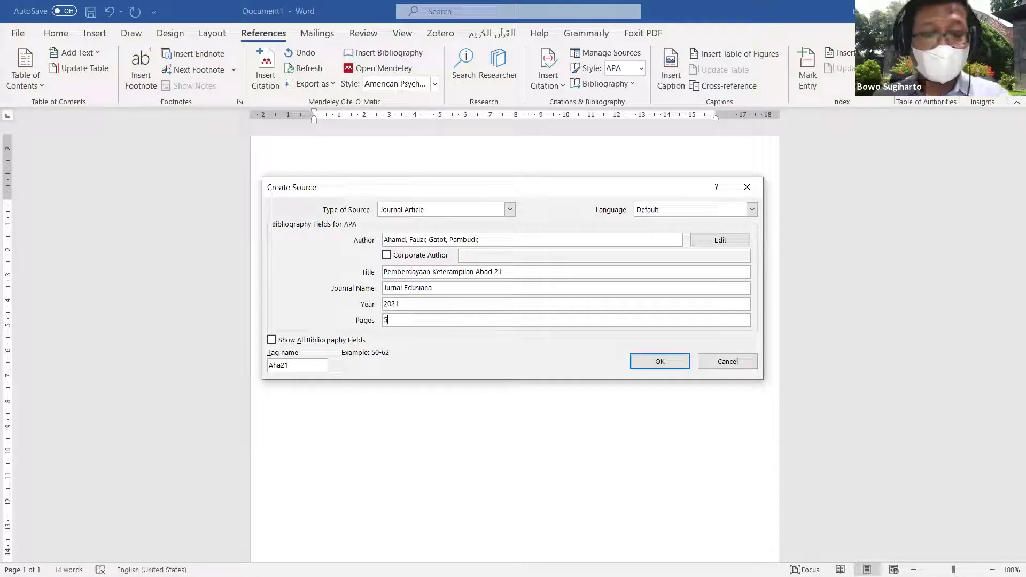
pyautogui.write('2-63')
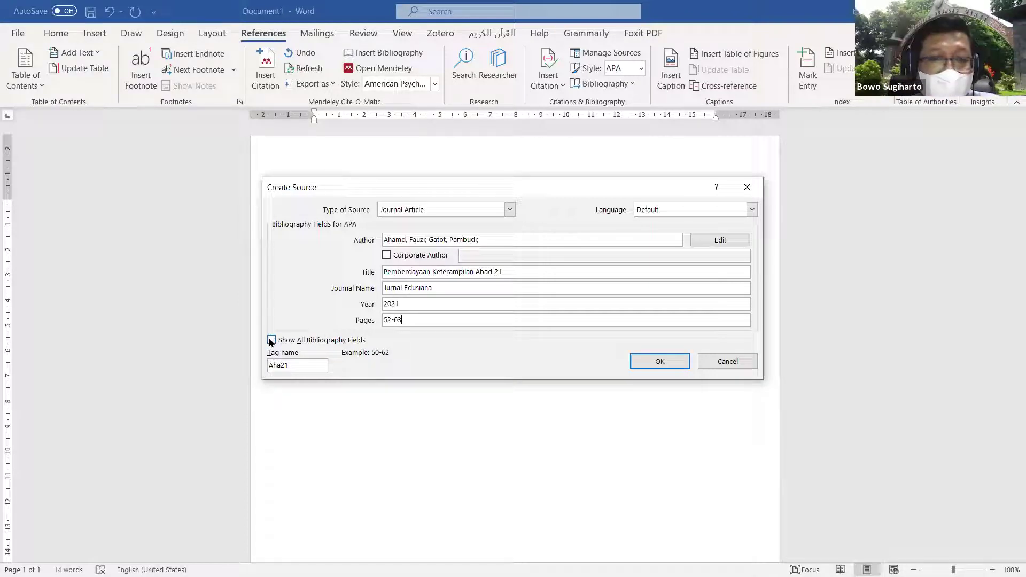
pyautogui.click(271, 340)
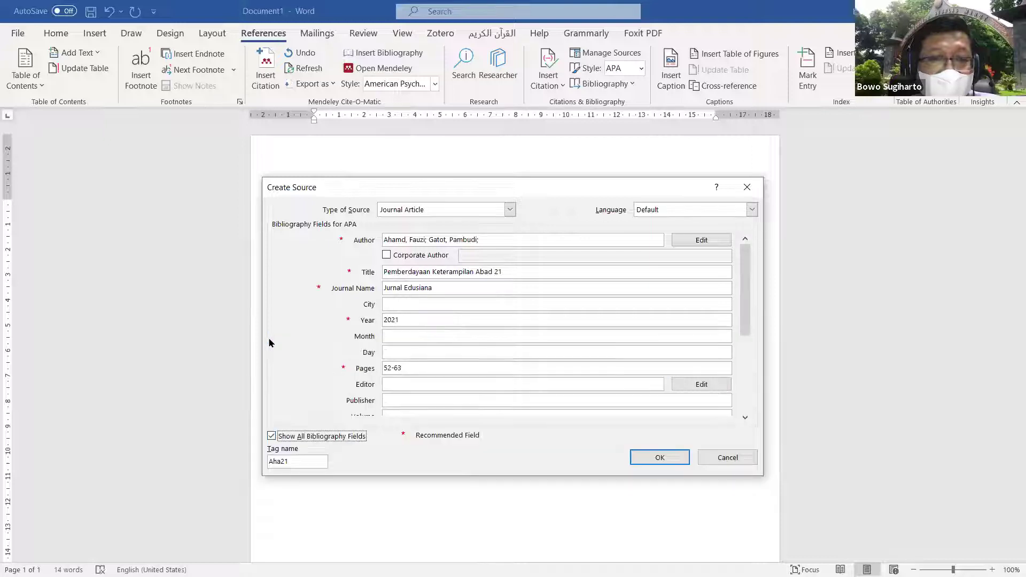
pyautogui.click(272, 436)
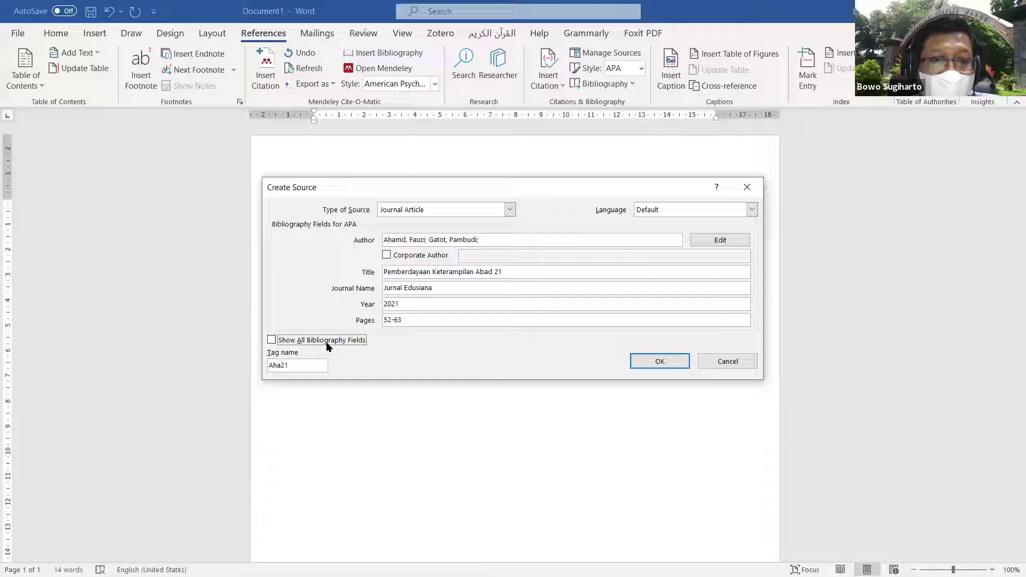
pyautogui.click(271, 340)
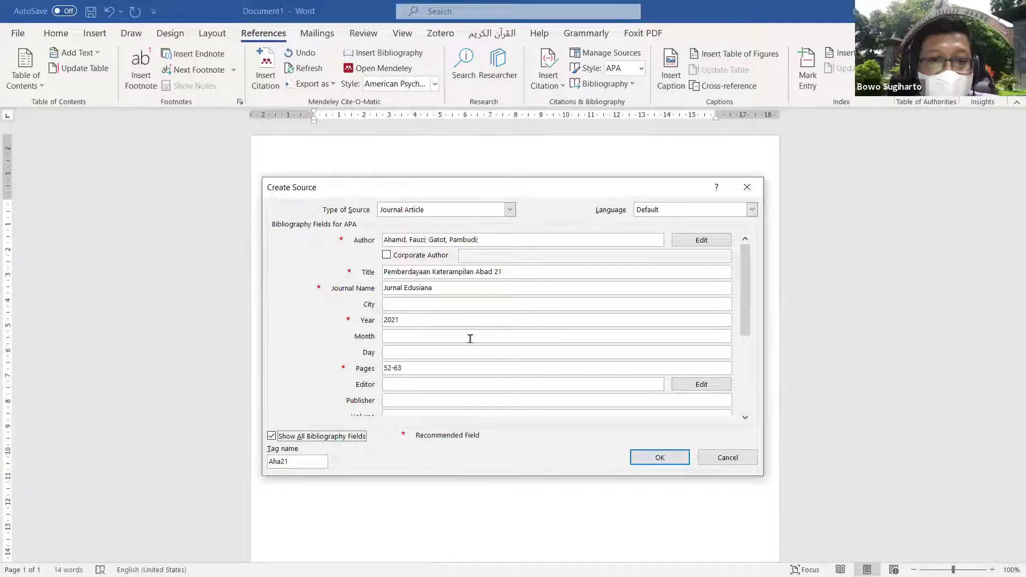
# Step: Enter volume 13 and issue 2 in the full Journal Article field list
pyautogui.moveTo(752, 327); pyautogui.dragTo(754, 362)
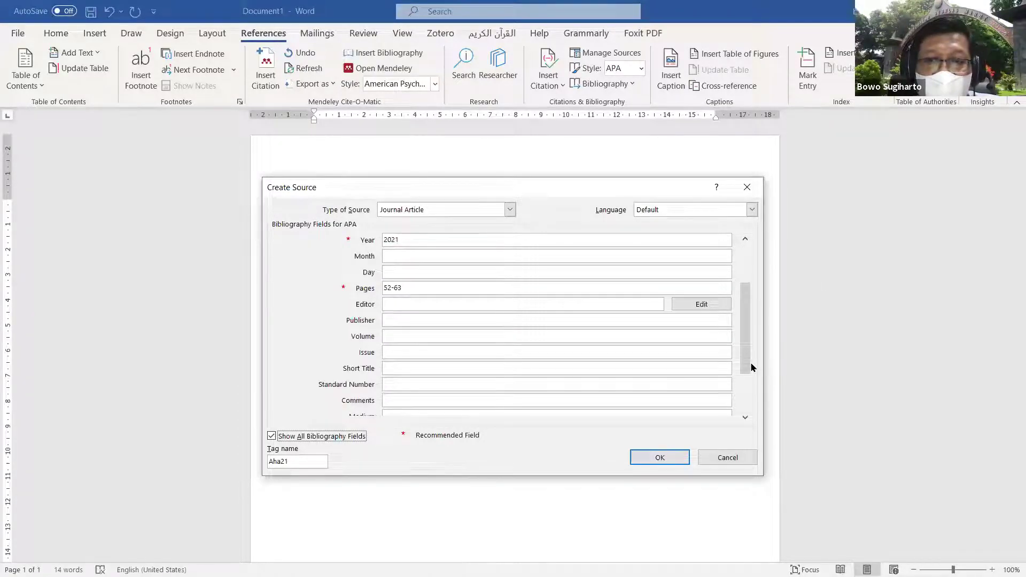
pyautogui.click(413, 337)
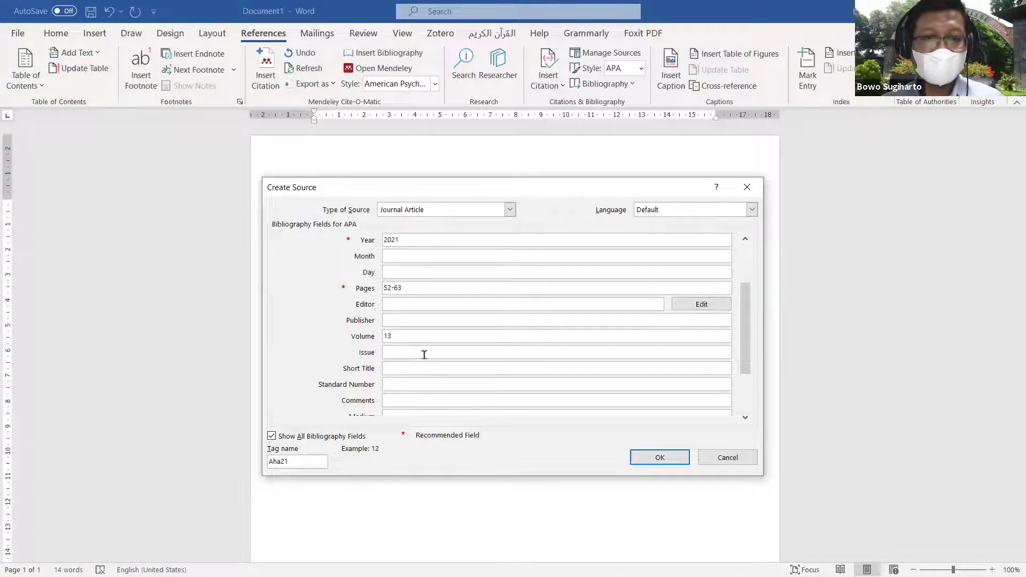
pyautogui.write('2')
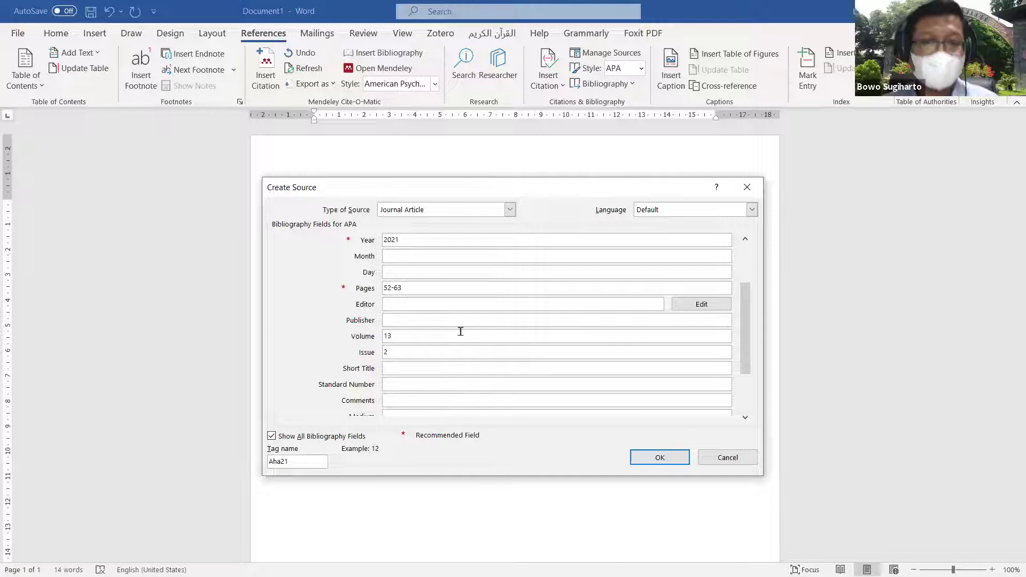
pyautogui.moveTo(746, 314); pyautogui.dragTo(746, 353)
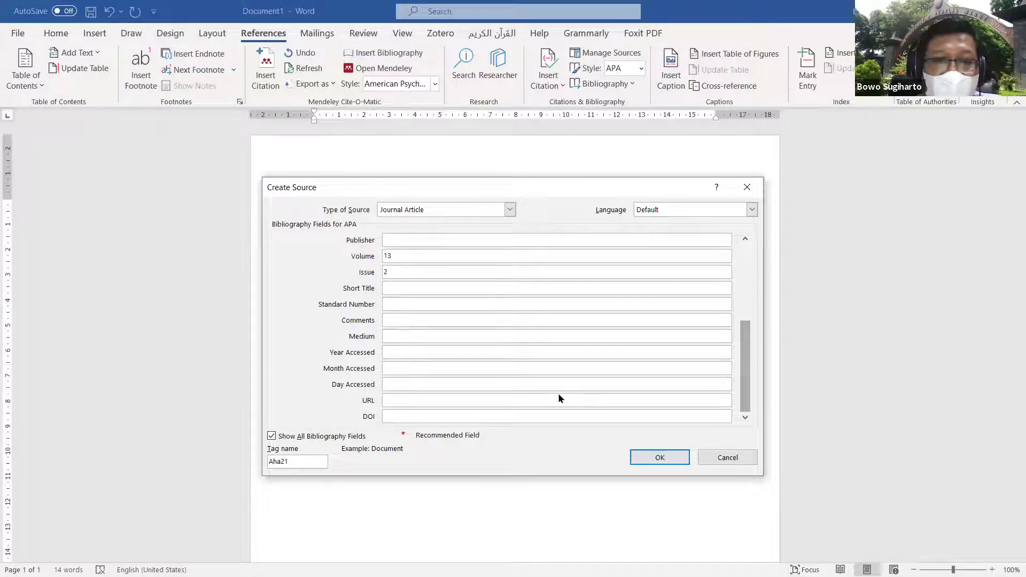
pyautogui.click(423, 418)
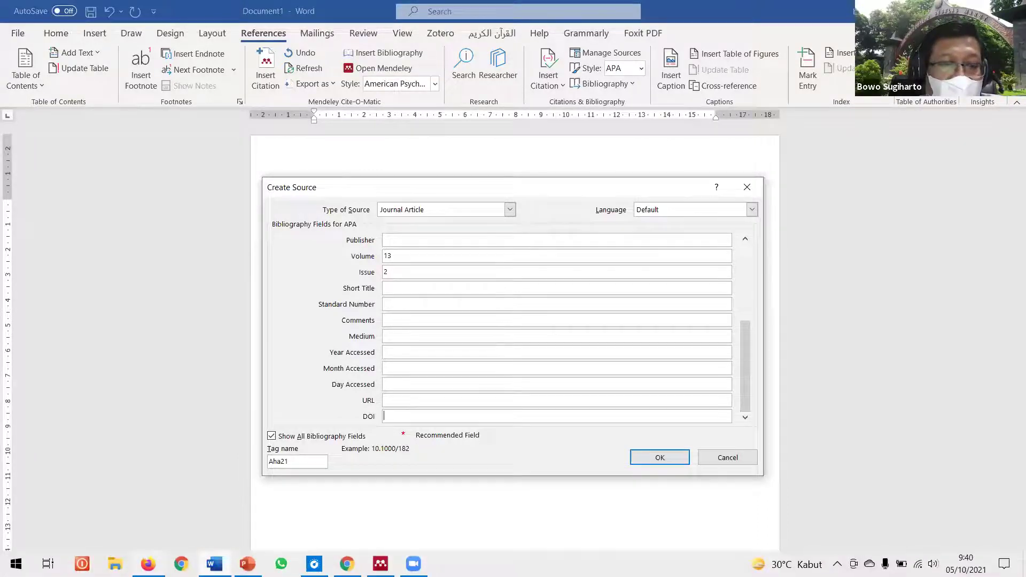
# Step: Copy the DOI doi.org/10.31849/lectura.v12i1.5813 from the Lectura article page into the DOI field
pyautogui.hotkey('alt', 'Tab')
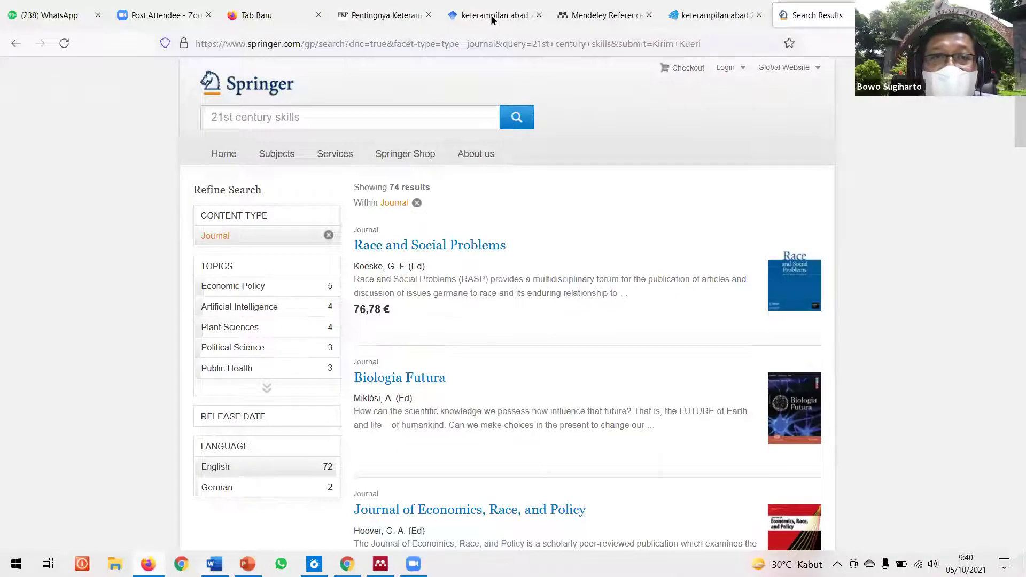
pyautogui.click(493, 19)
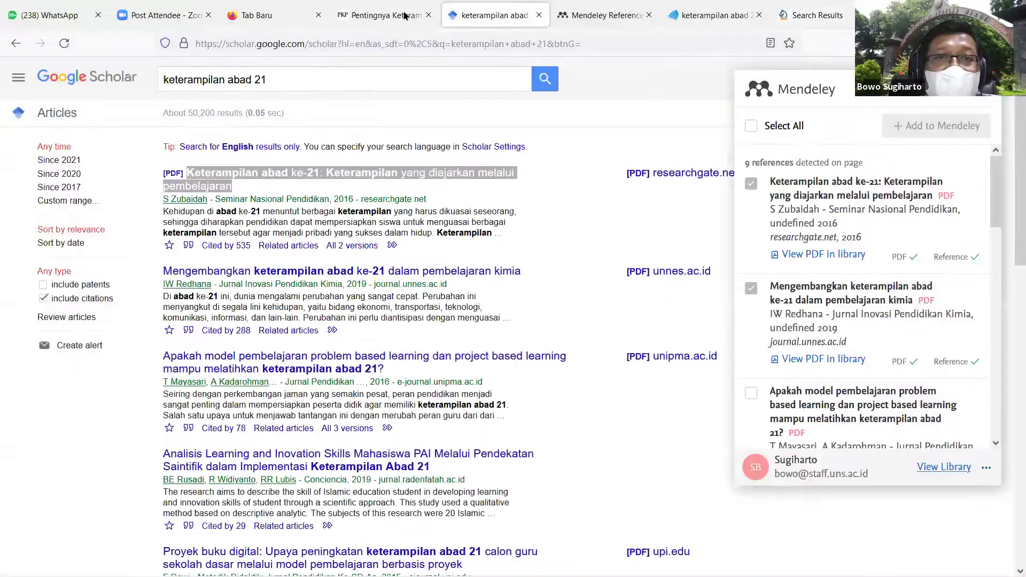
pyautogui.click(405, 16)
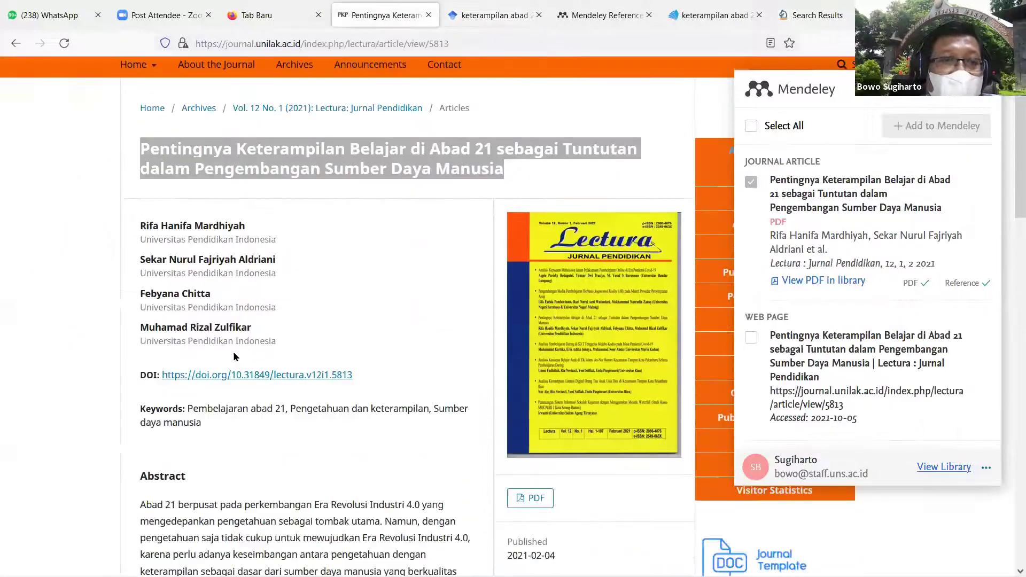
pyautogui.scroll(-1, 233, 354)
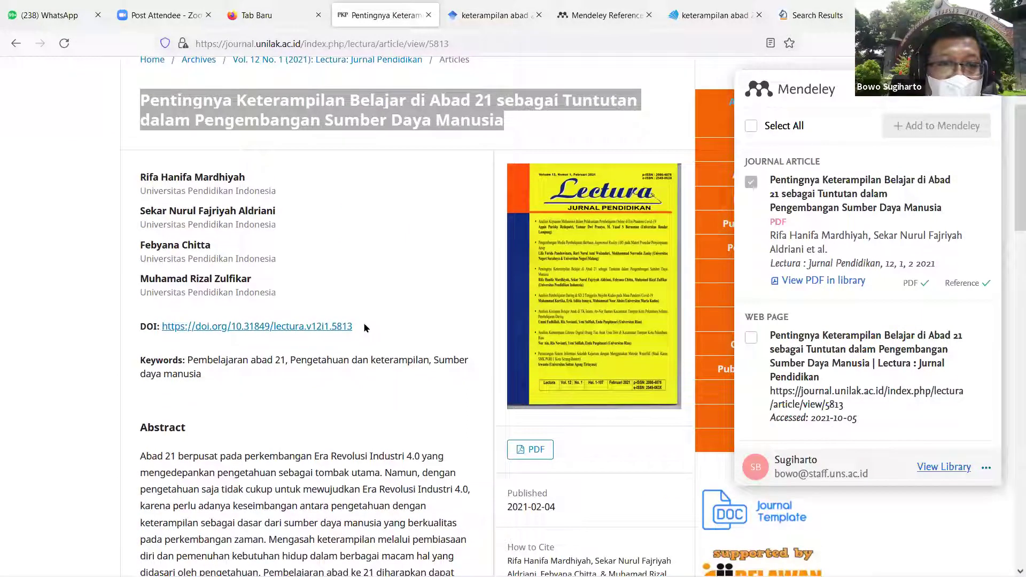
pyautogui.moveTo(361, 328); pyautogui.dragTo(195, 331)
pyautogui.hotkey('ctrl', 'c')
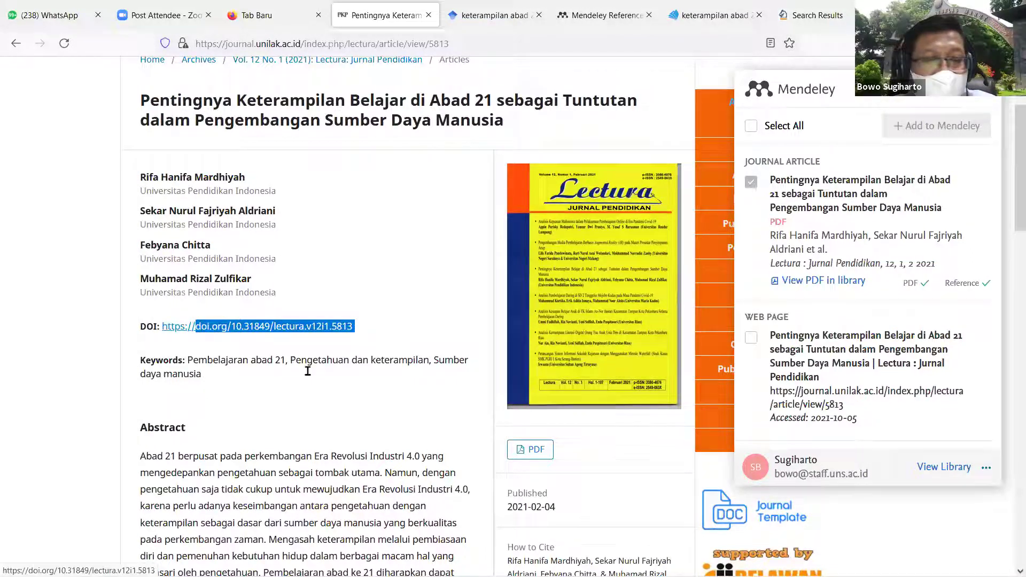
pyautogui.moveTo(556, 575)
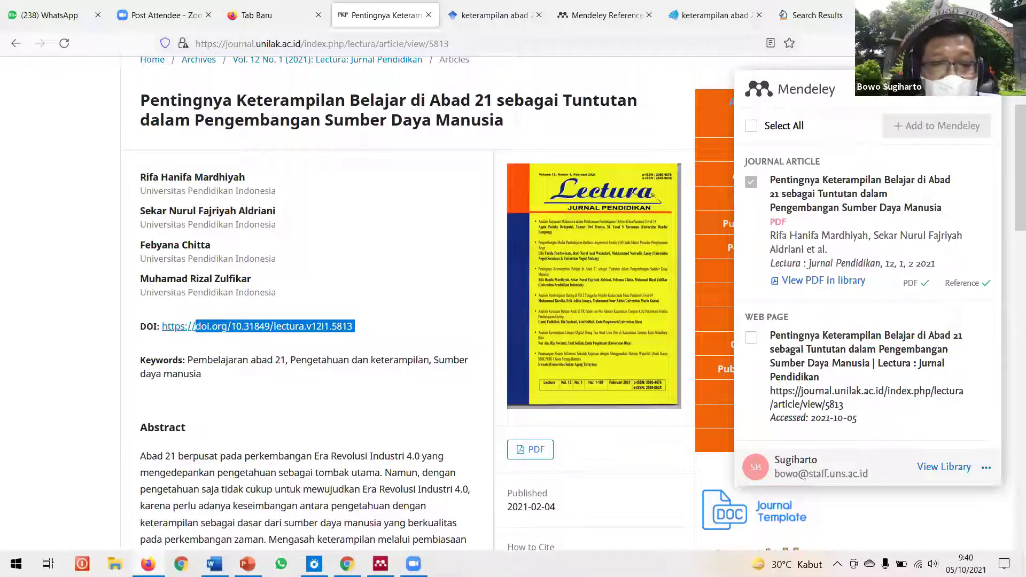
pyautogui.hotkey('alt', 'Tab')
pyautogui.click(445, 418)
pyautogui.hotkey('ctrl', 'v')
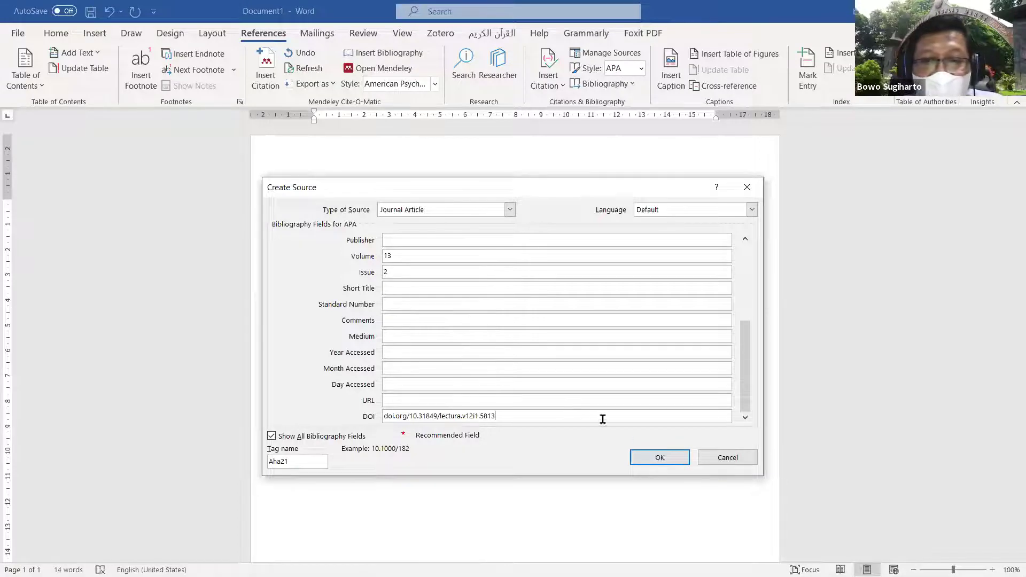
# Step: Save the journal source so it is cited after the second sentence, and add blank lines below
pyautogui.click(657, 457)
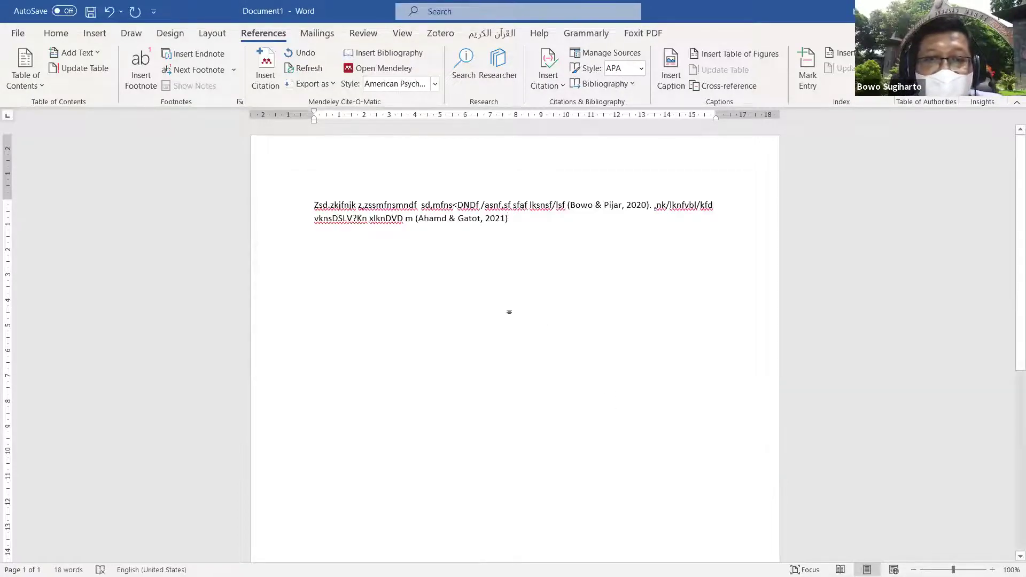
pyautogui.press('Return')
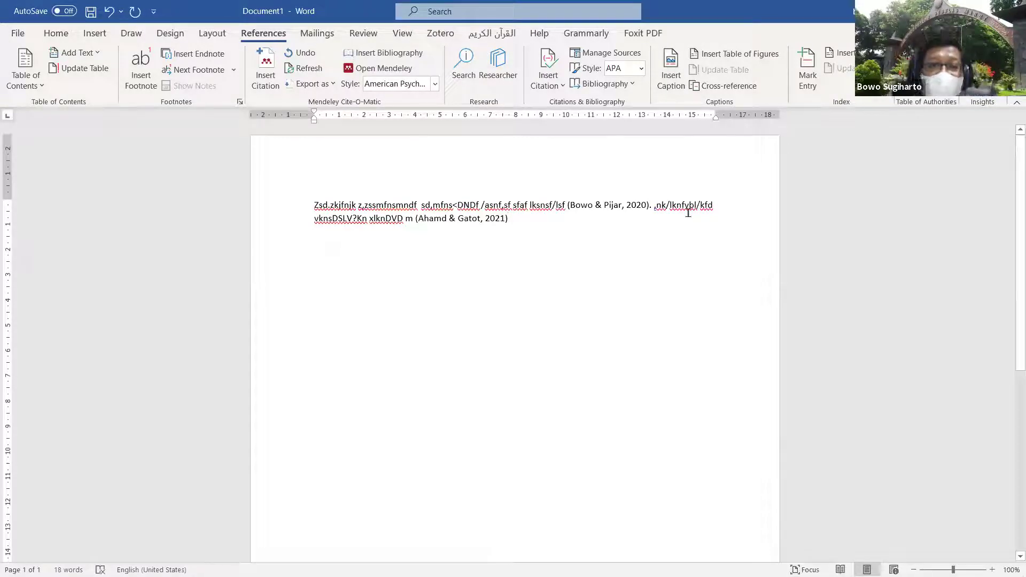
pyautogui.press('Return')
pyautogui.press('Return')
pyautogui.press('Return')
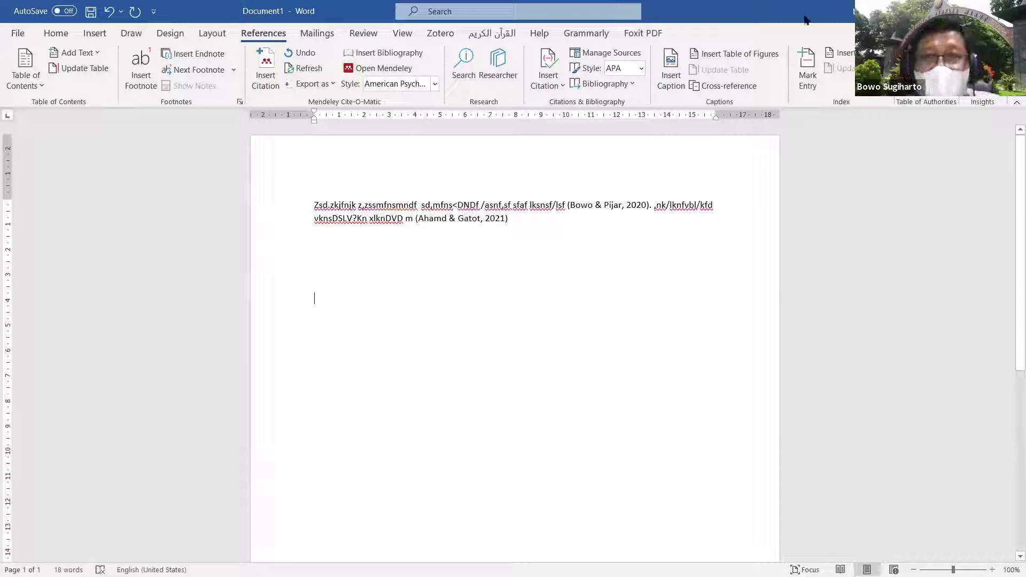
pyautogui.click(627, 84)
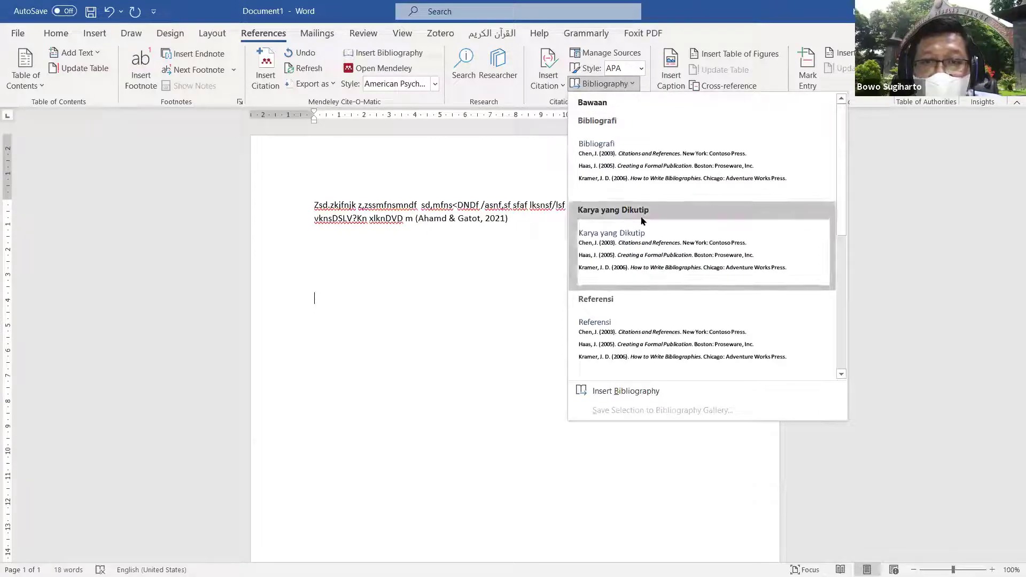
# Step: Insert the built-in 'Referensi' bibliography listing the 2021 journal article and the 2020 book
pyautogui.click(632, 306)
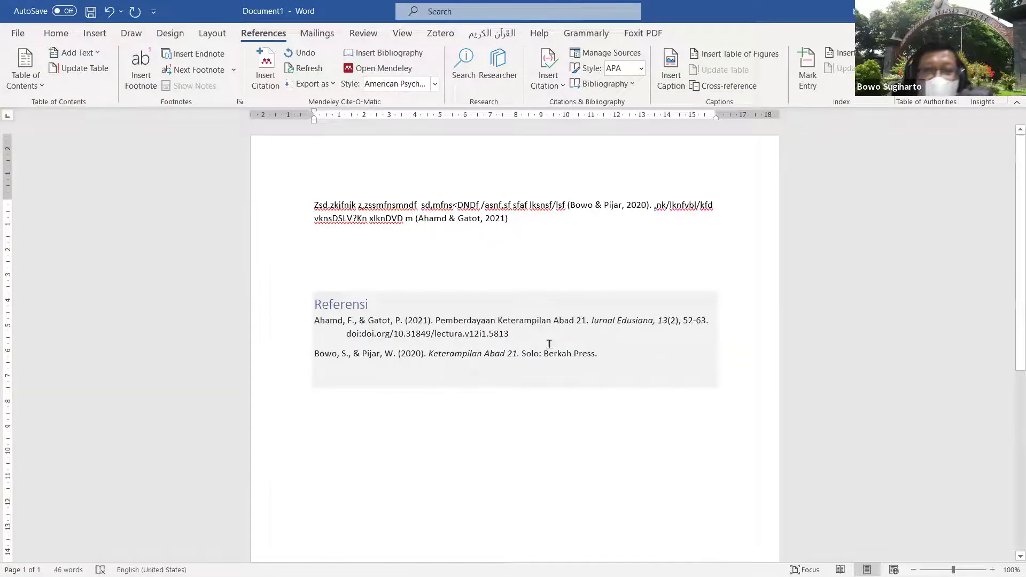
pyautogui.click(558, 255)
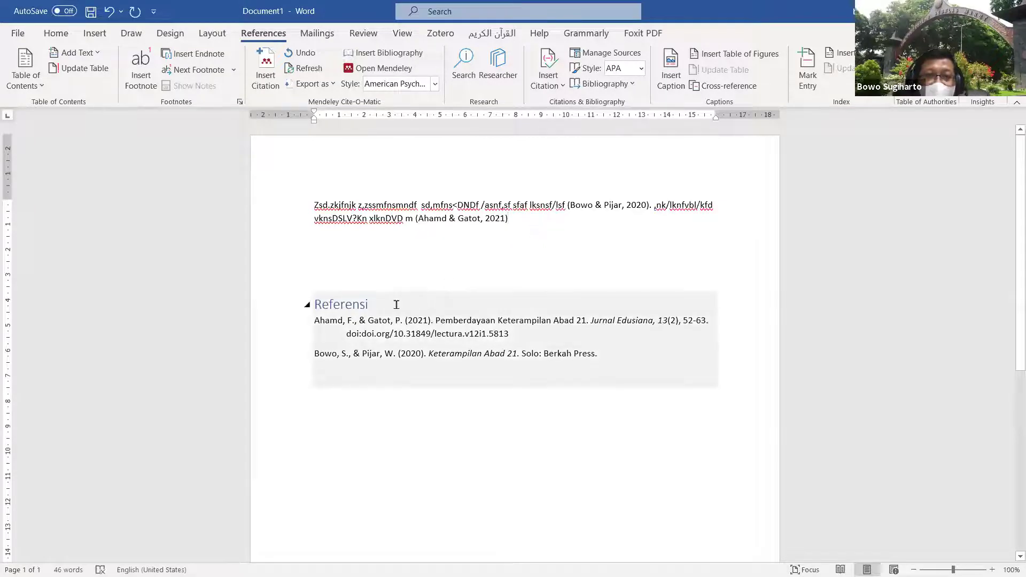
pyautogui.click(553, 218)
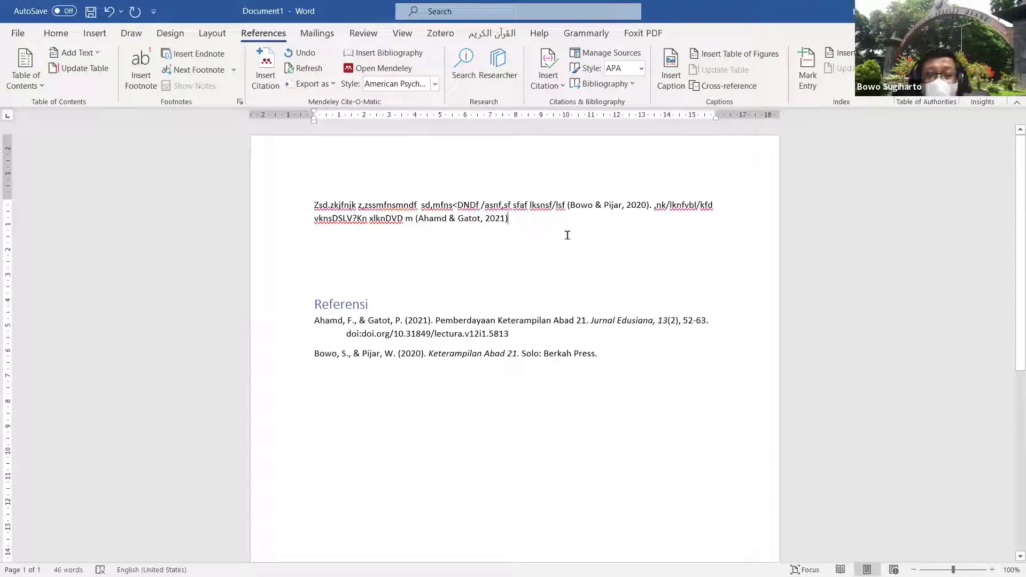
# Step: Switch the citation style from IEEE to APA and back to IEEE, giving numbered references [1] and [2]
pyautogui.click(641, 70)
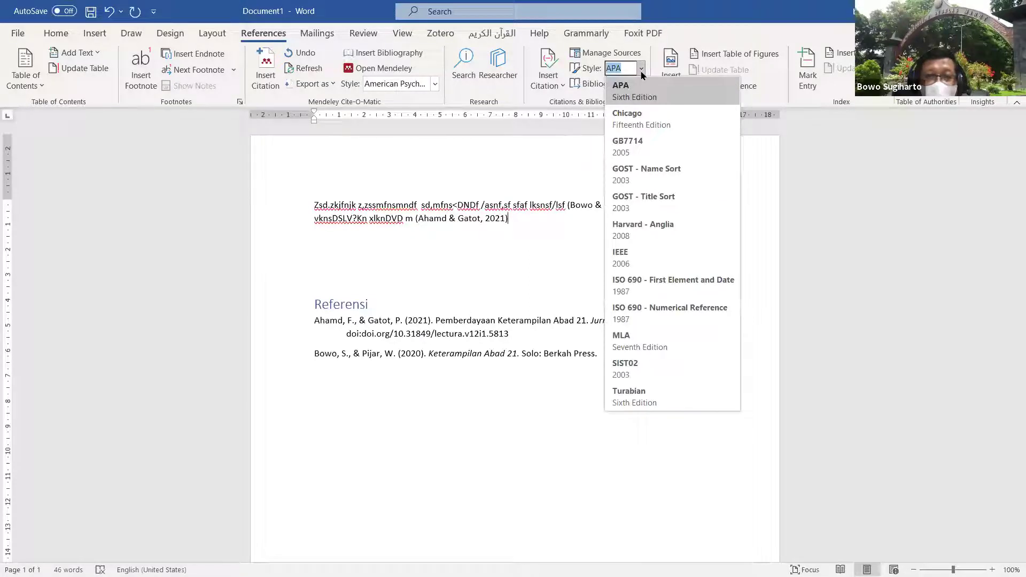
pyautogui.click(627, 264)
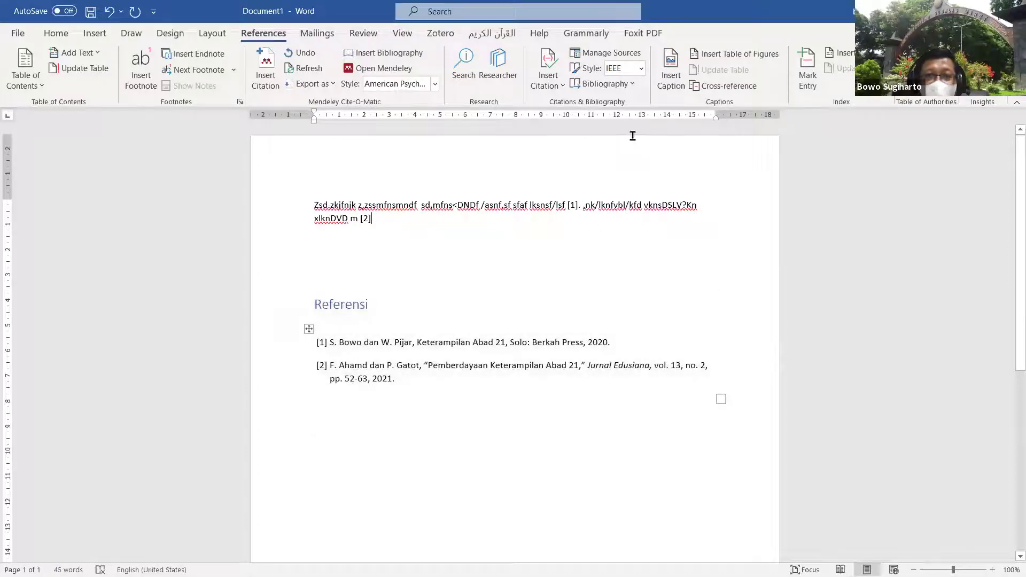
pyautogui.click(642, 67)
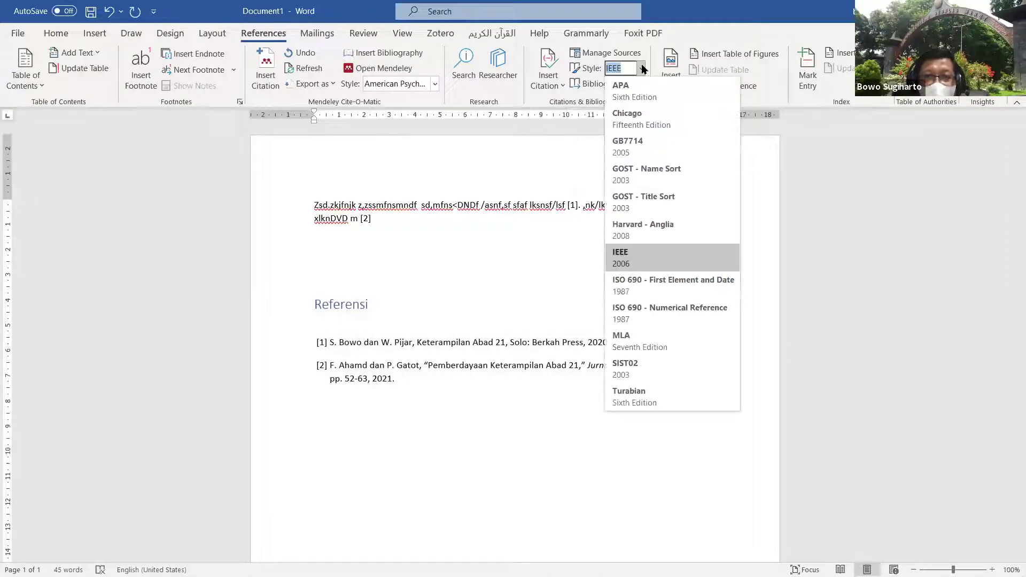
pyautogui.click(636, 93)
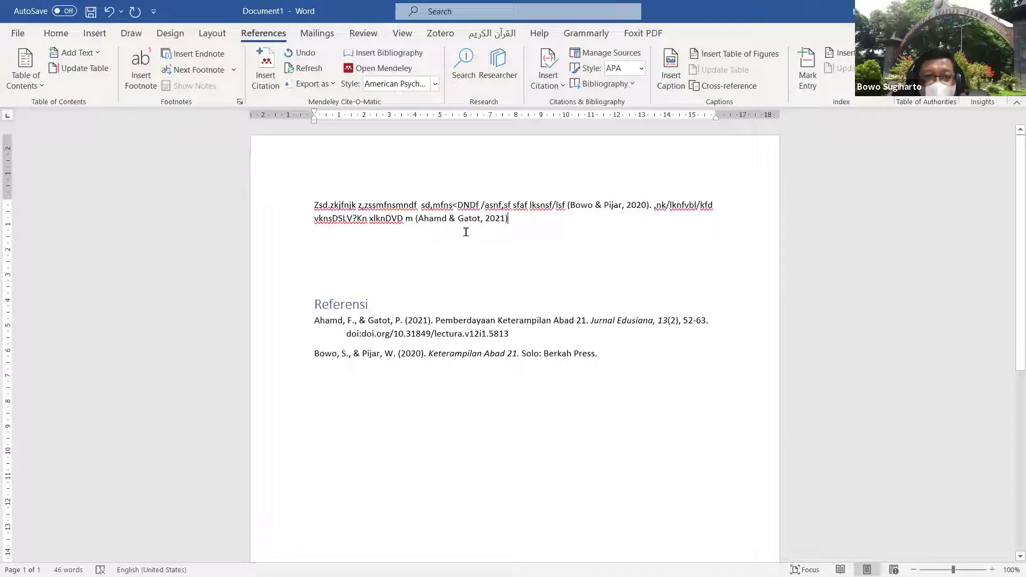
pyautogui.click(641, 70)
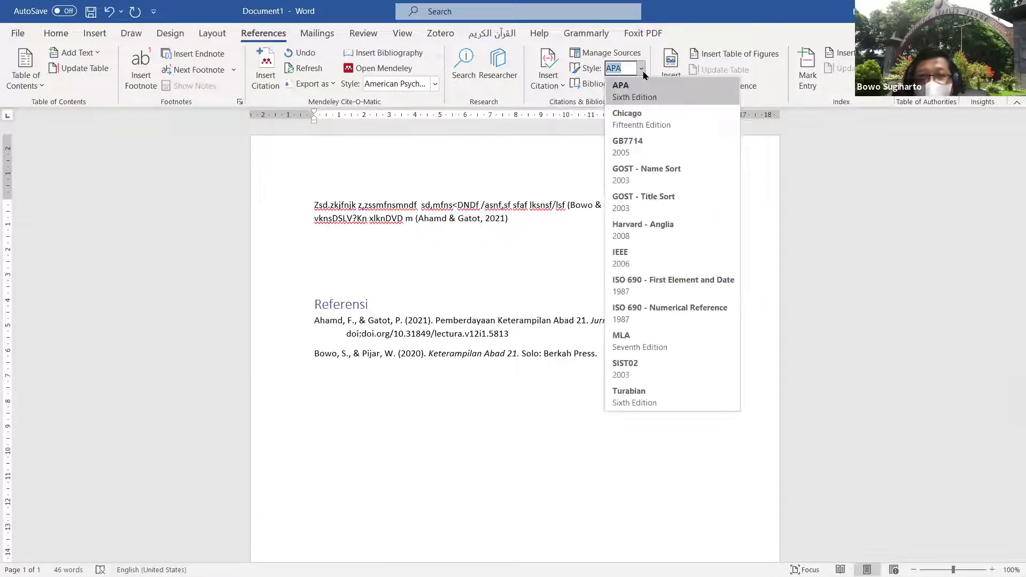
pyautogui.click(641, 259)
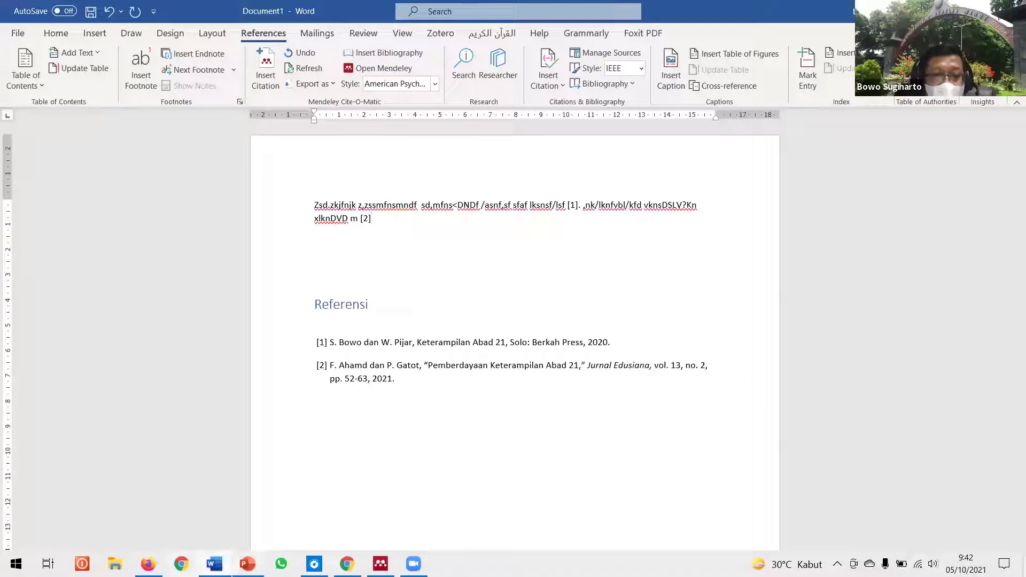
pyautogui.click(248, 564)
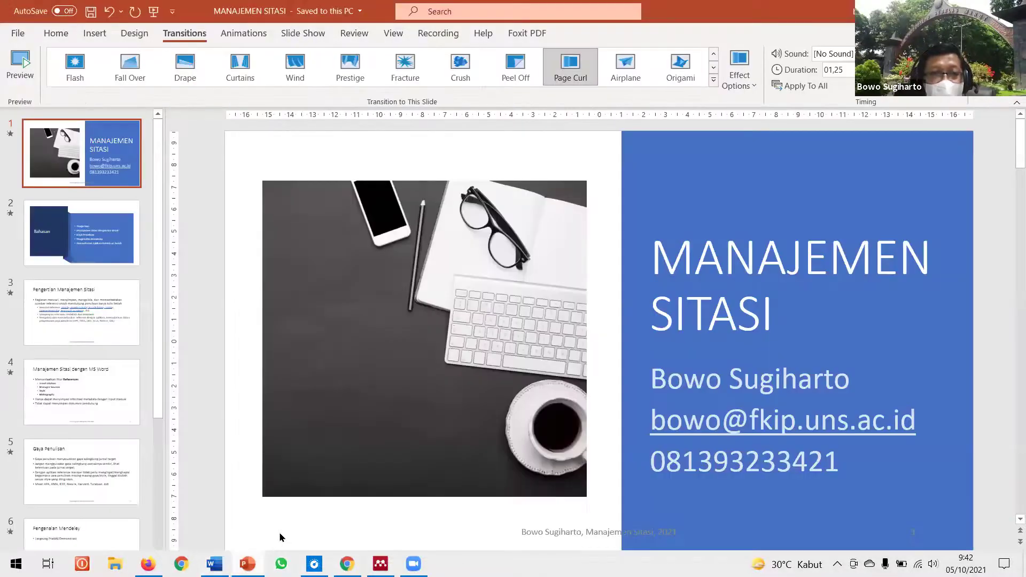
# Step: Play the slide show from slide 4, 'Manajemen Sitasi dengan MS Word'
pyautogui.click(117, 325)
pyautogui.click(104, 390)
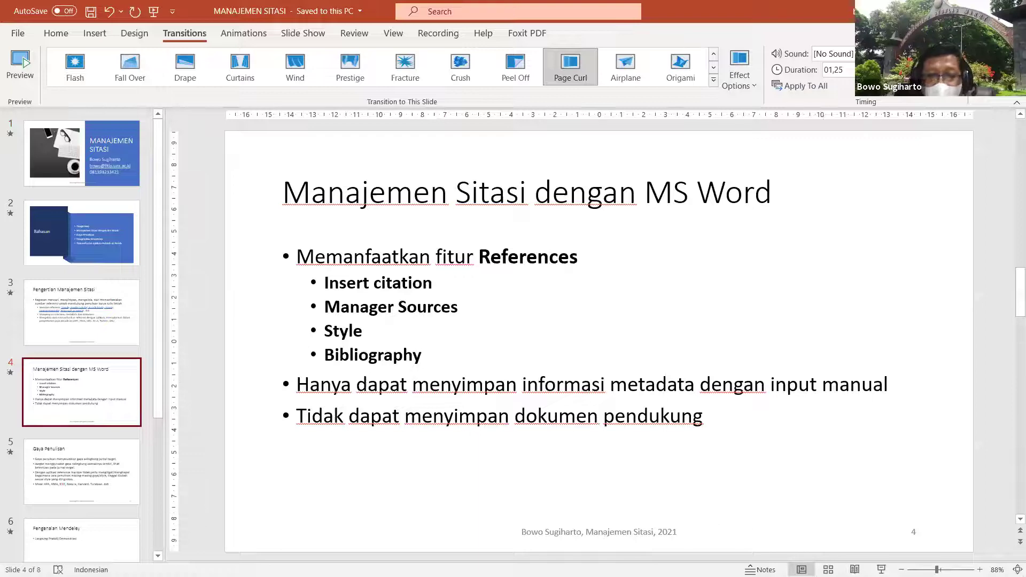
pyautogui.click(882, 570)
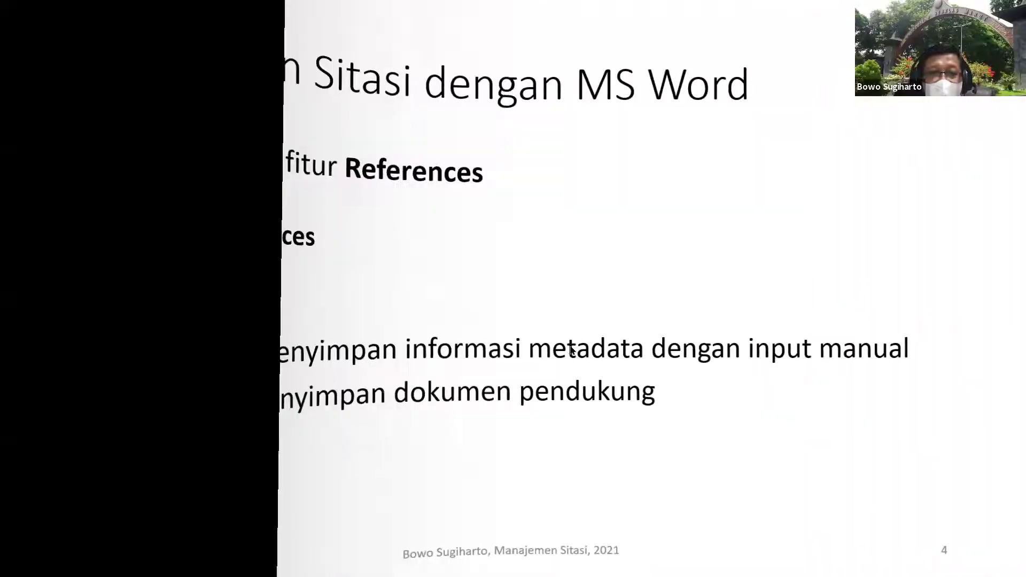
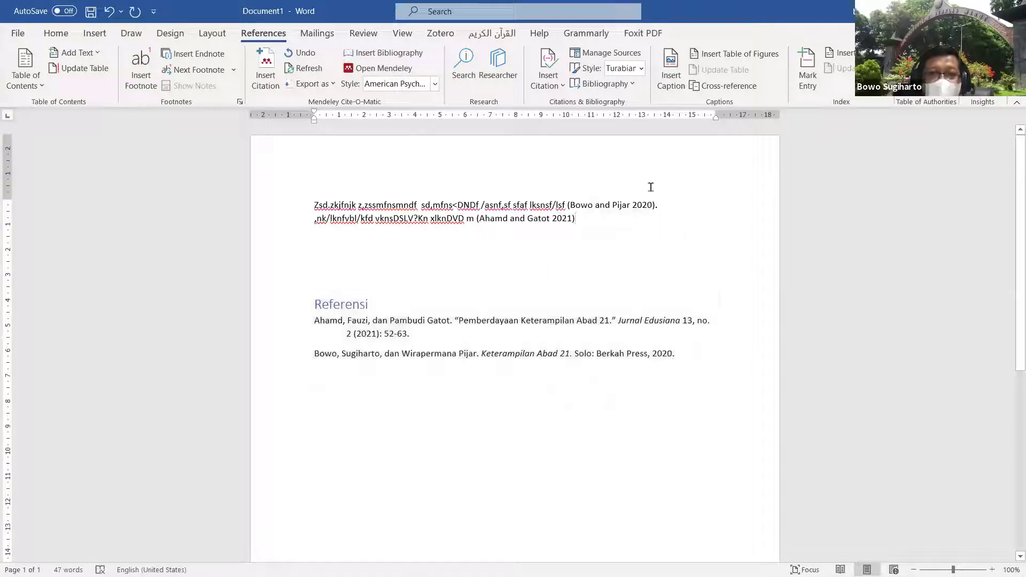
# Step: Try the Chicago, Harvard - Anglia and APA citation styles, then settle on numbered IEEE style
pyautogui.click(640, 68)
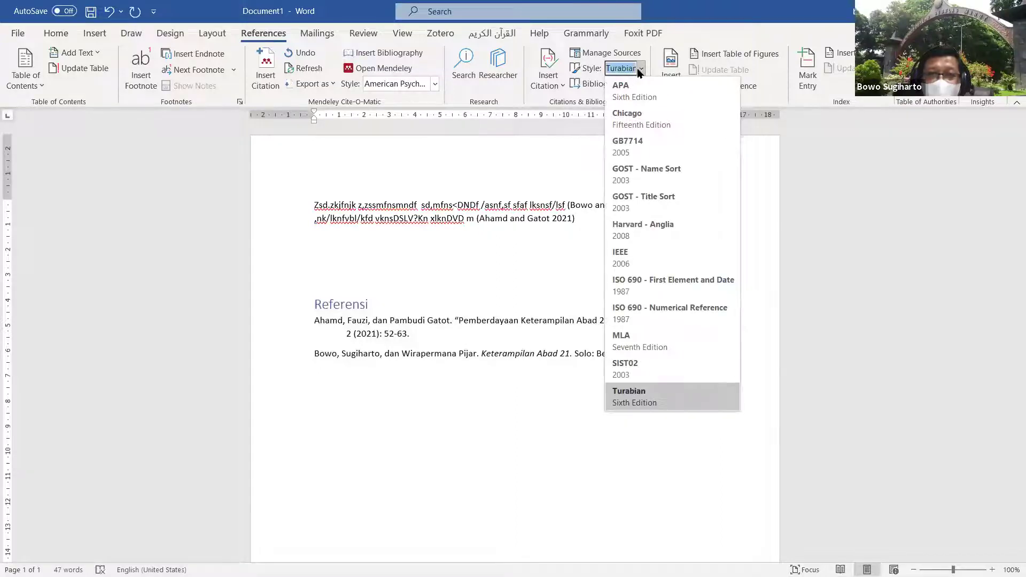
pyautogui.press('Escape')
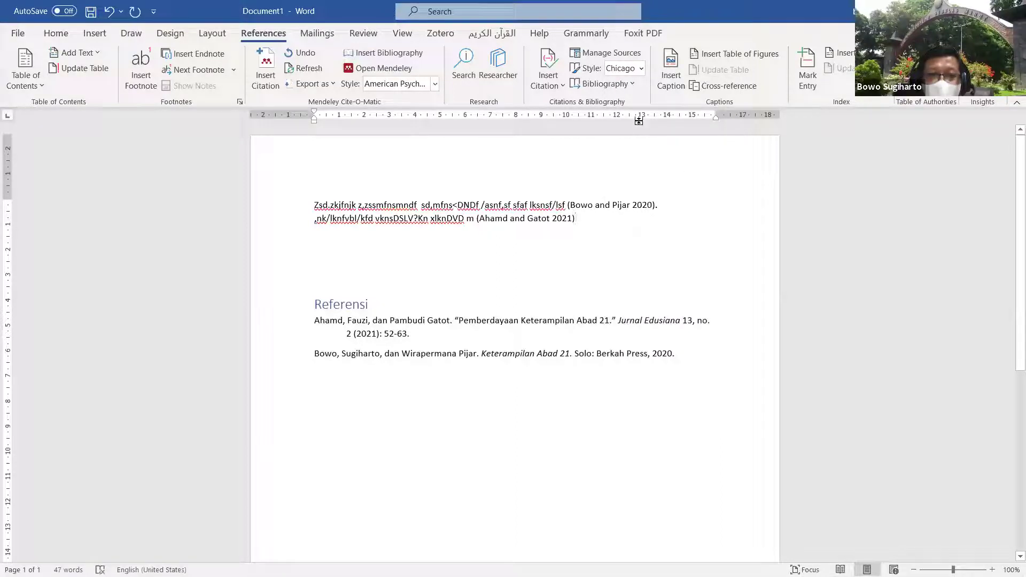
pyautogui.click(641, 69)
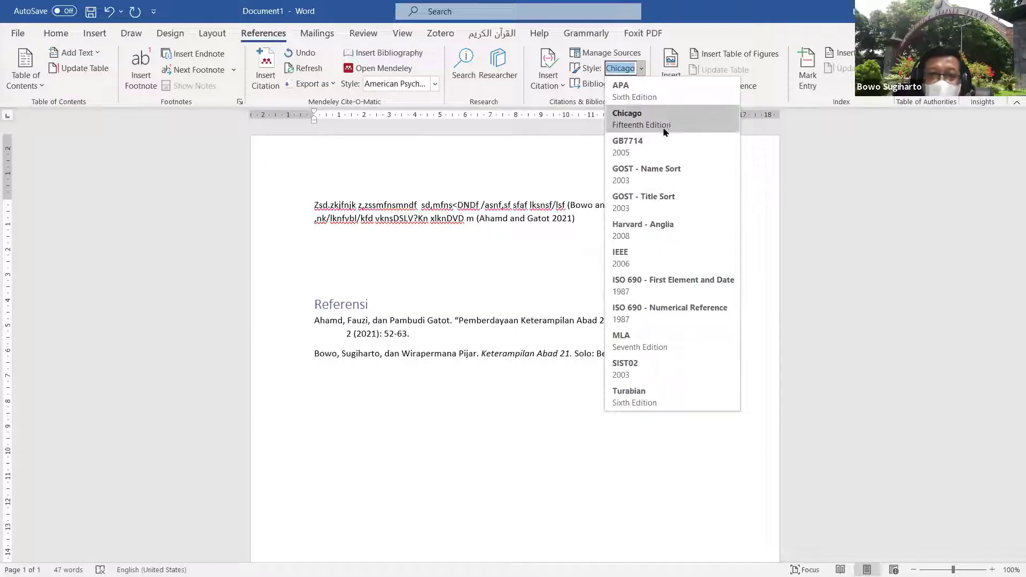
pyautogui.click(670, 229)
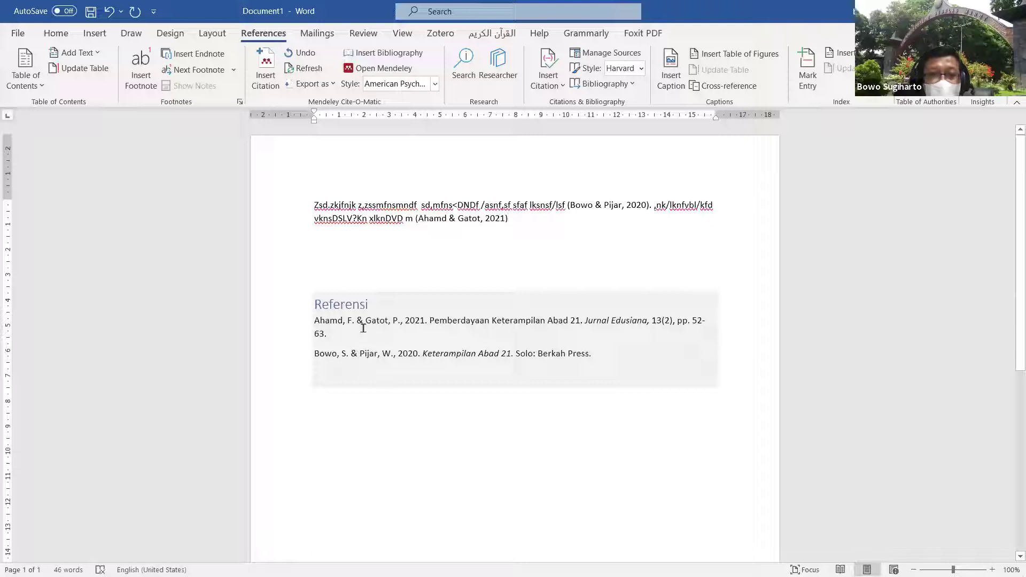
pyautogui.click(642, 71)
pyautogui.click(636, 86)
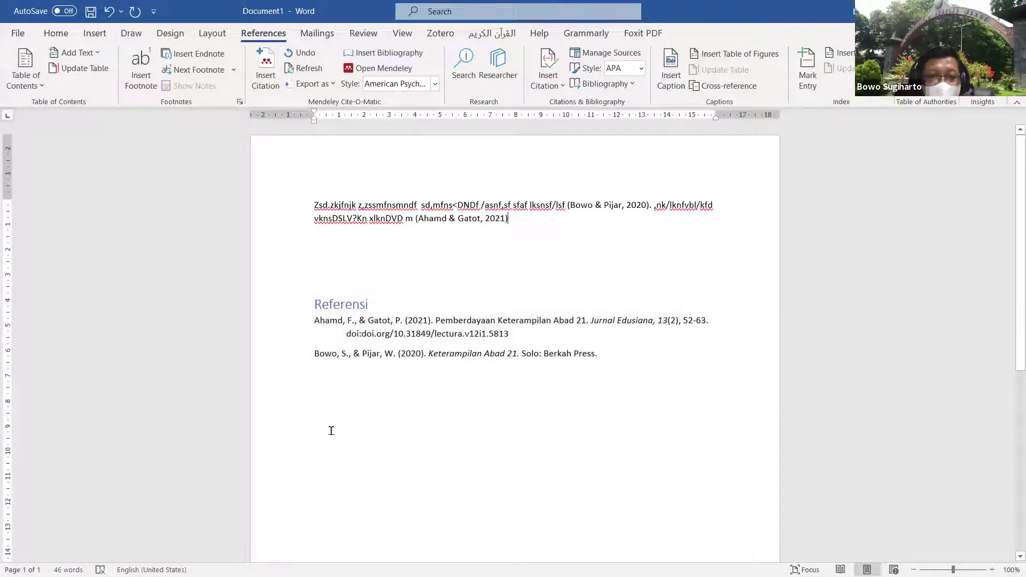
pyautogui.click(642, 71)
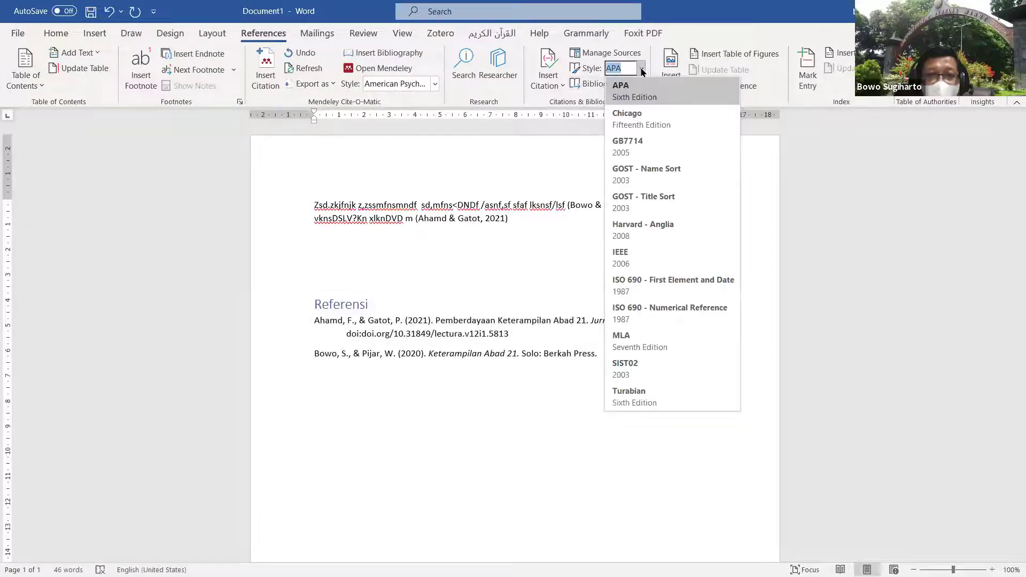
pyautogui.click(636, 260)
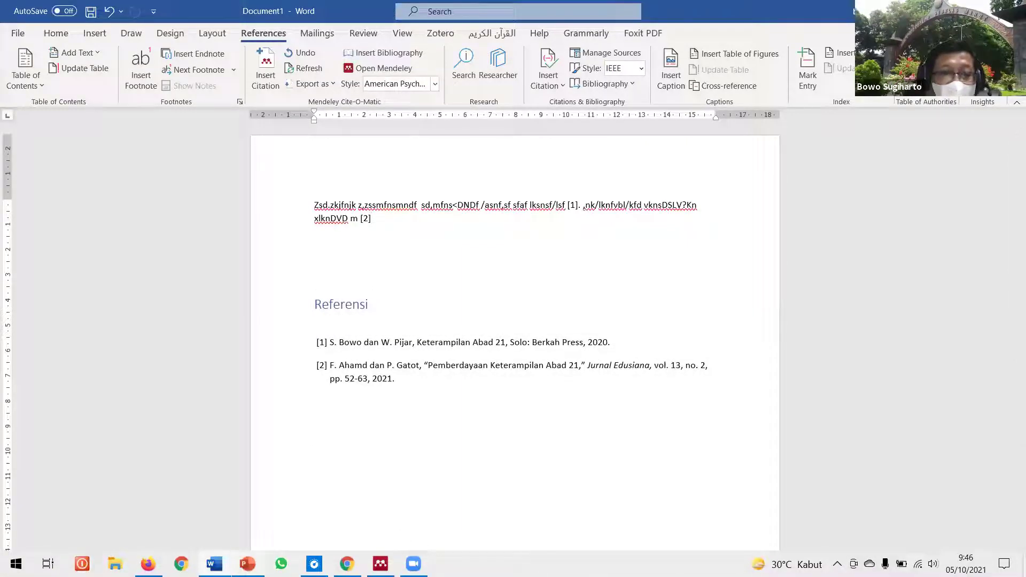
# Step: Present the MANAJEMEN SITASI deck from slide 5, advance to slide 6 'Pengenalan Mendeley', then exit
pyautogui.moveTo(247, 564)
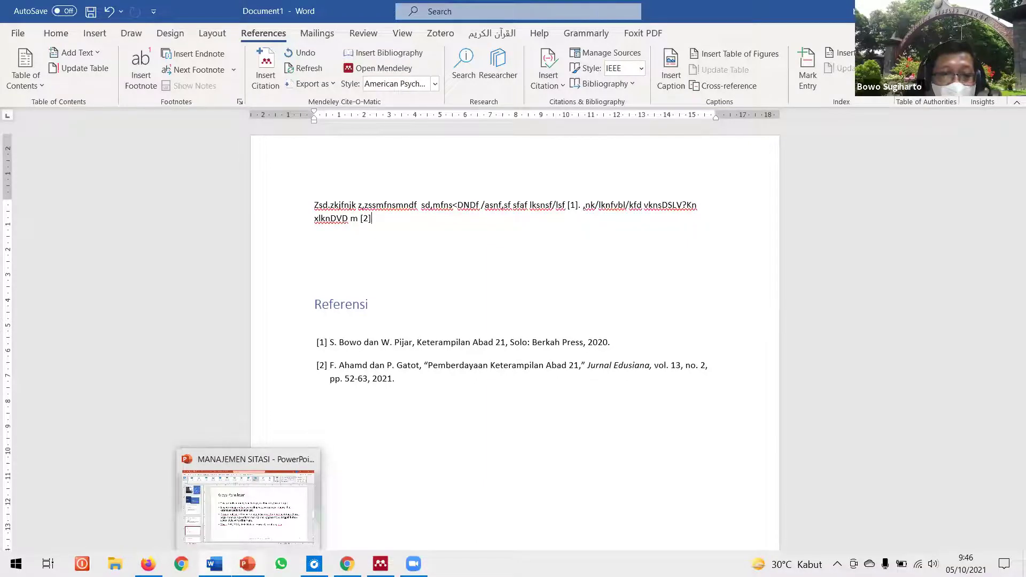
pyautogui.click(247, 505)
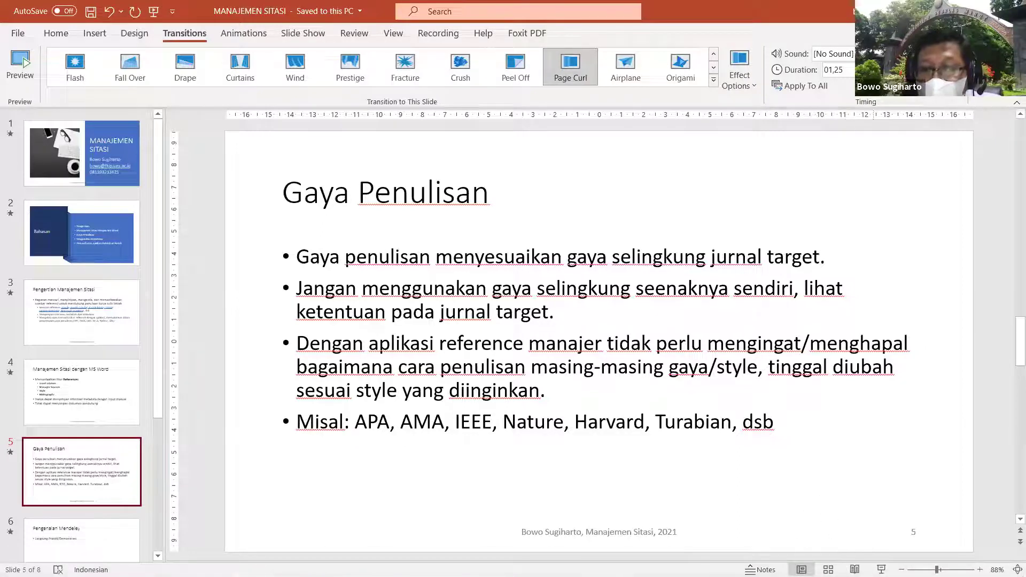
pyautogui.click(881, 570)
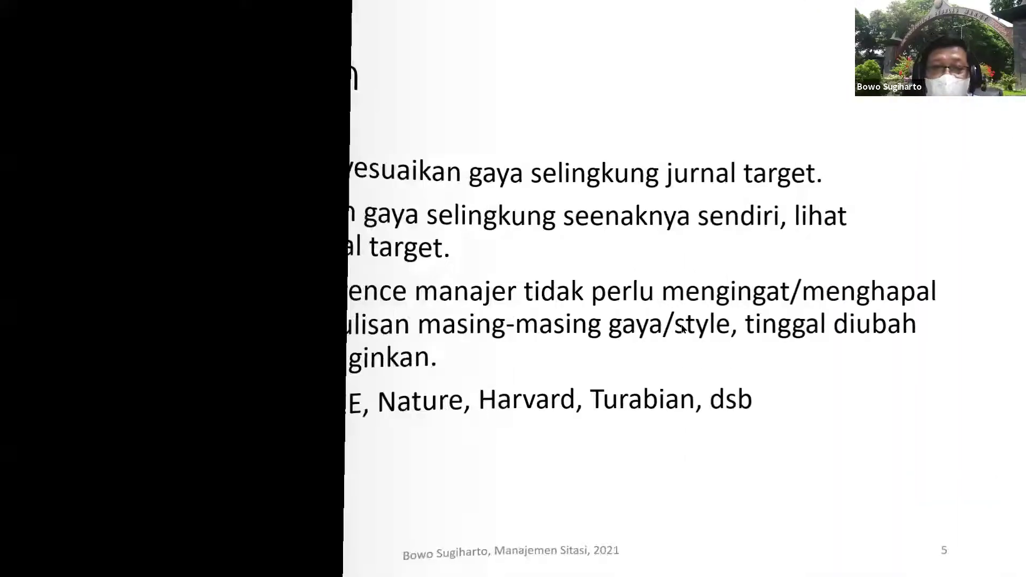
pyautogui.press('Right')
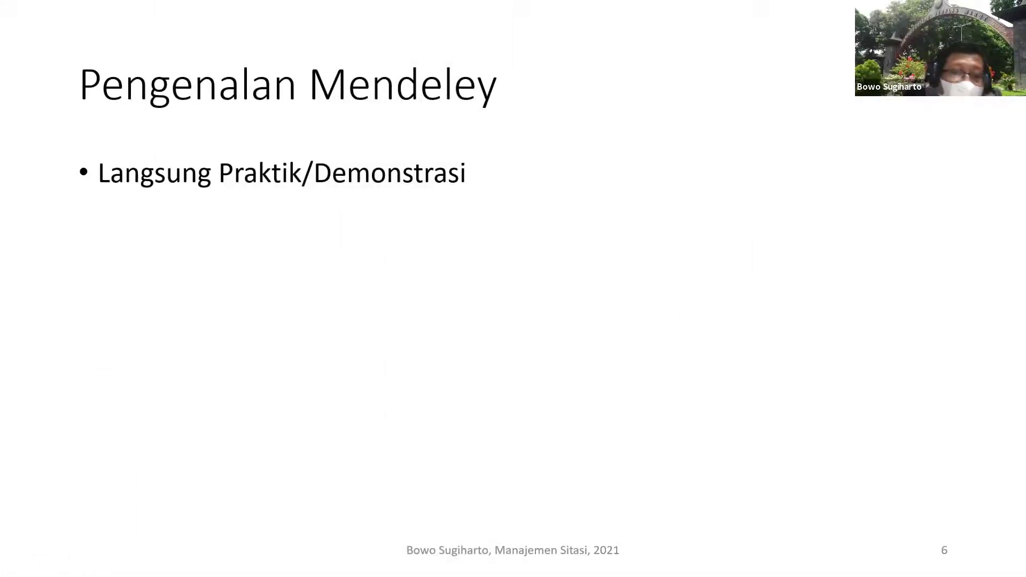
pyautogui.press('Escape')
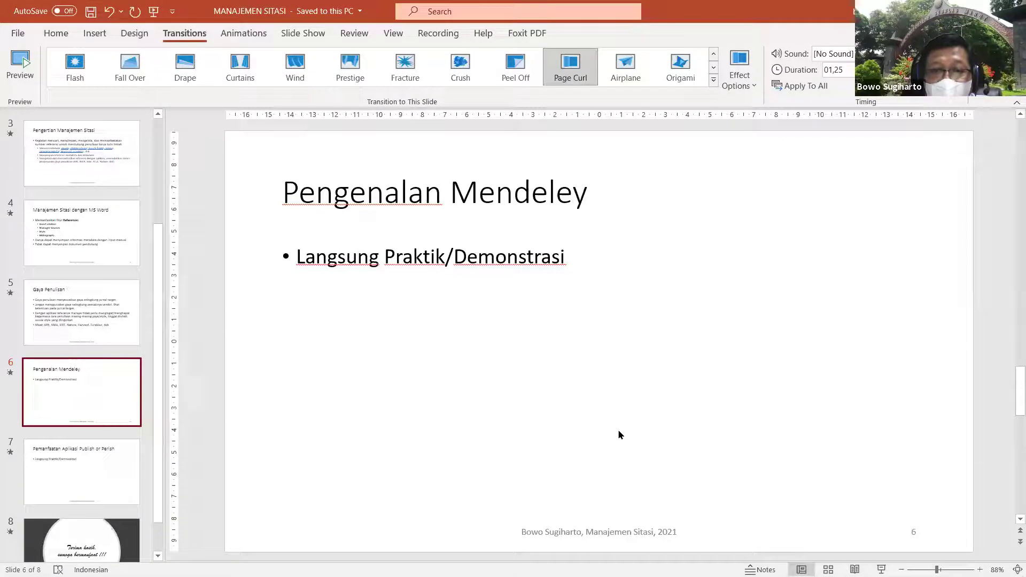
pyautogui.hotkey('alt', 's')
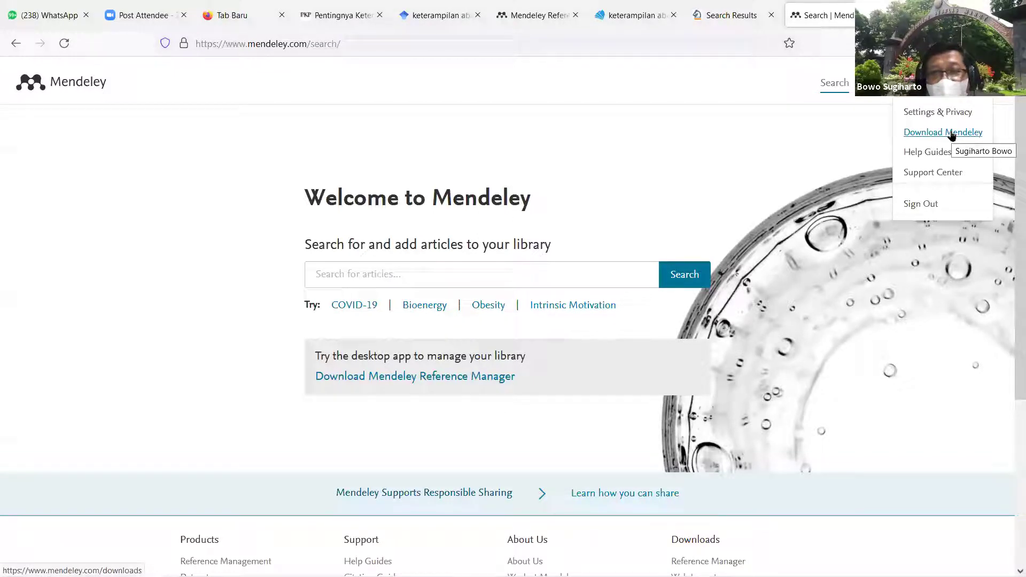
# Step: Review the Mendeley Reference Manager for Desktop download page, then go back to the web library
pyautogui.click(952, 135)
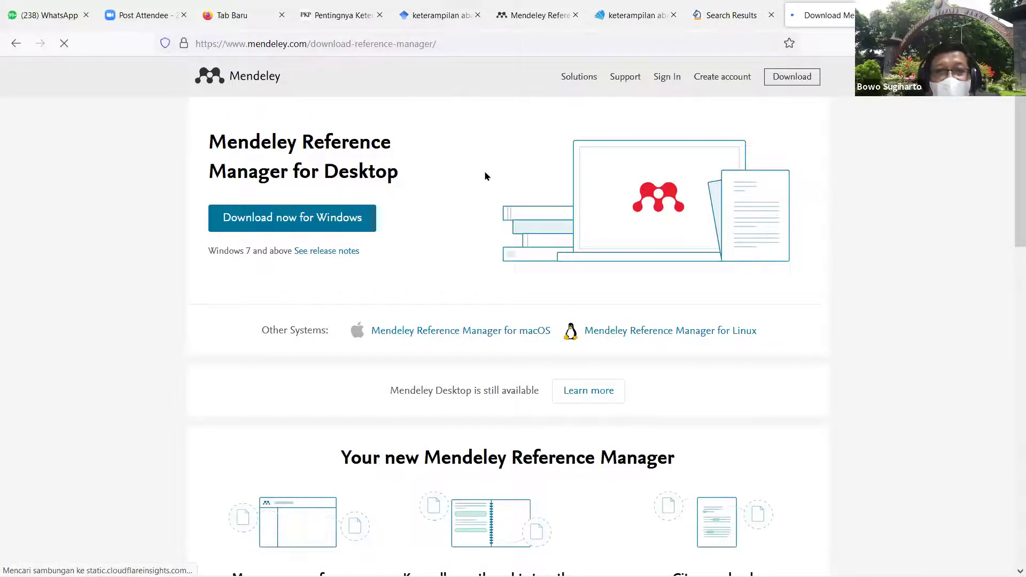
pyautogui.scroll(-5, 484, 171)
pyautogui.scroll(5, 485, 171)
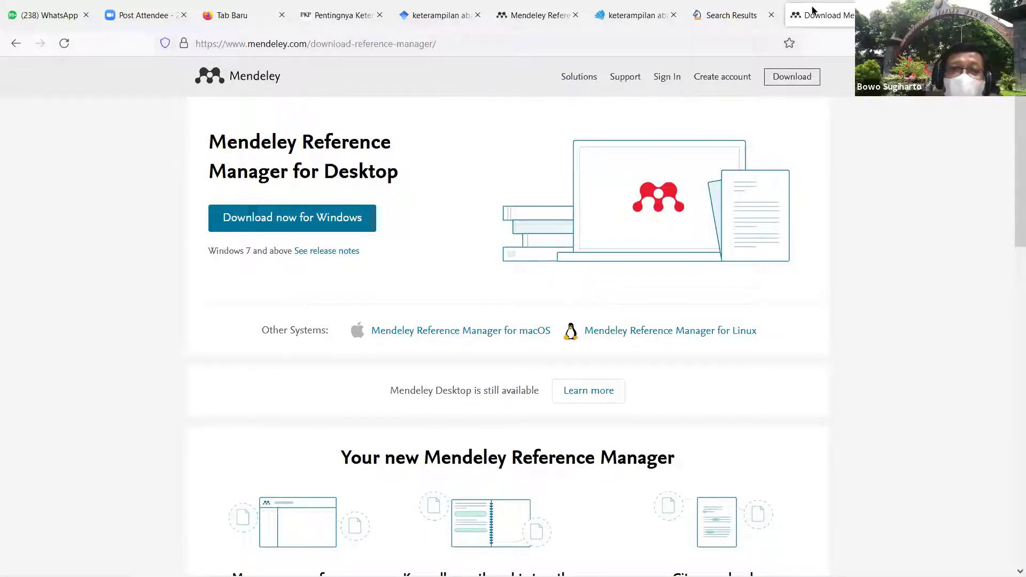
pyautogui.click(529, 19)
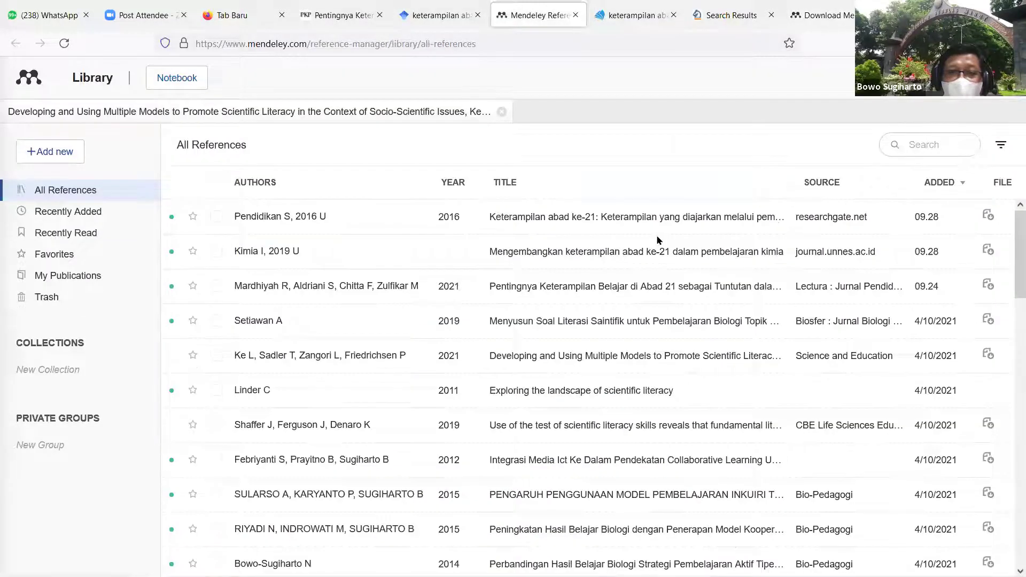
# Step: Scroll through the All References list, then switch to Mendeley Desktop showing the kimia paper's PDF
pyautogui.scroll(-10, 655, 236)
pyautogui.scroll(-5, 658, 240)
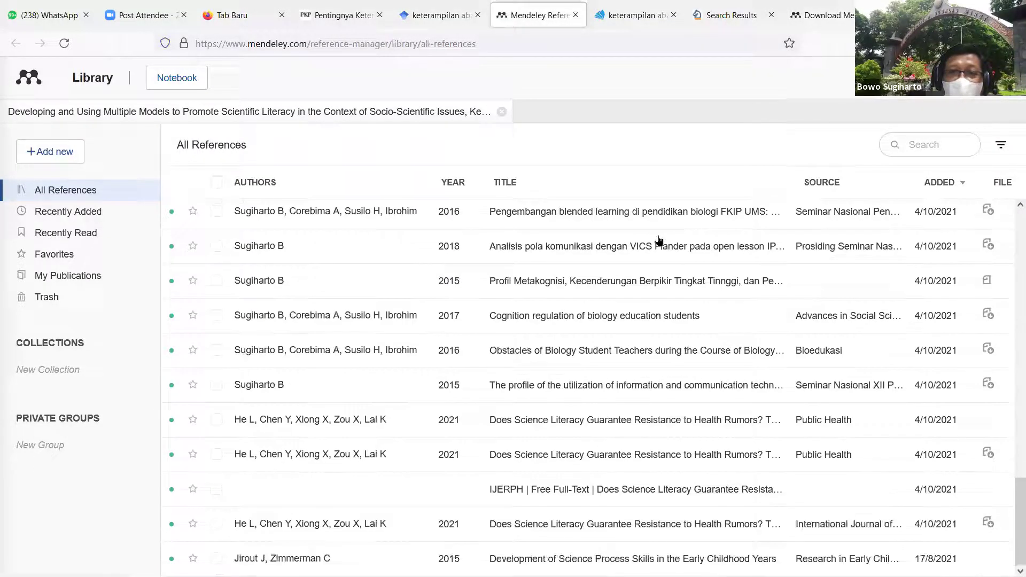
pyautogui.scroll(5, 658, 240)
pyautogui.scroll(8, 659, 241)
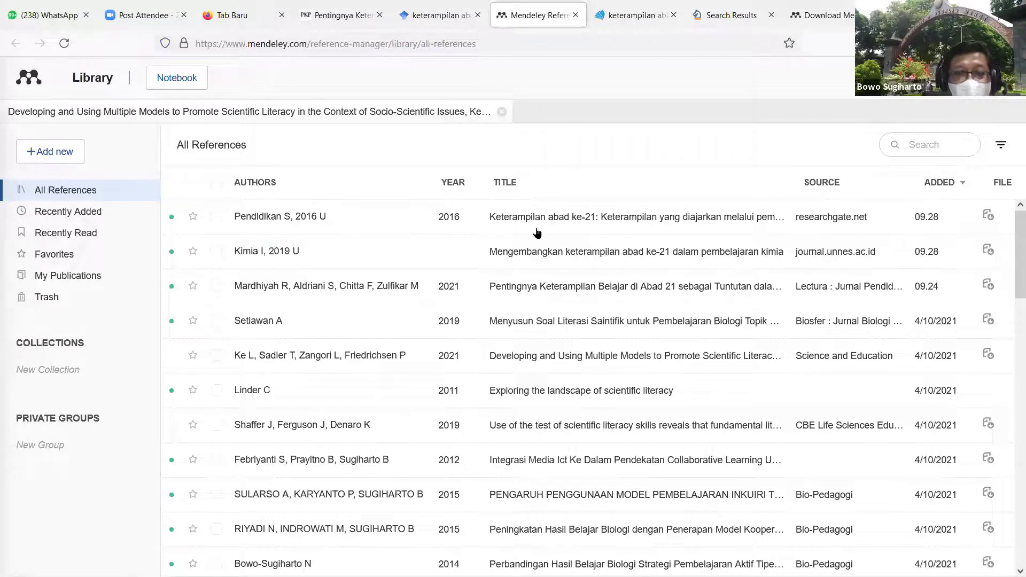
pyautogui.scroll(-10, 474, 299)
pyautogui.scroll(-10, 474, 299)
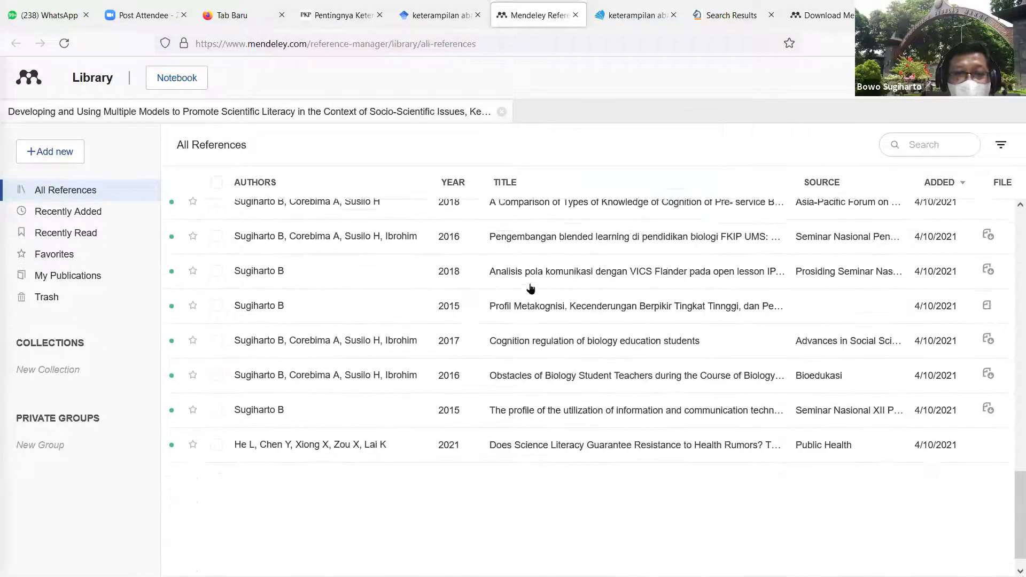
pyautogui.scroll(15, 567, 265)
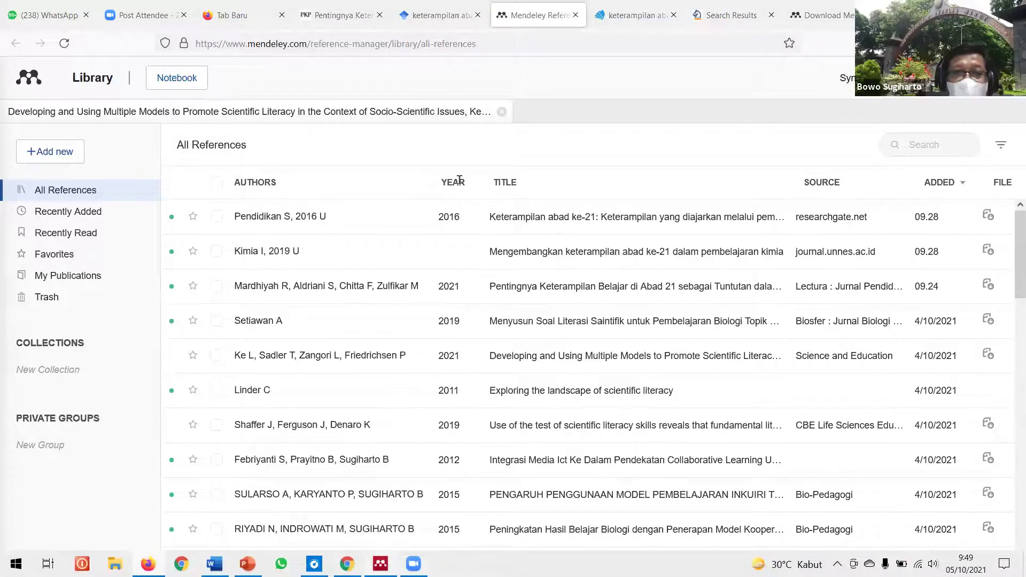
pyautogui.hotkey('alt', 'Tab')
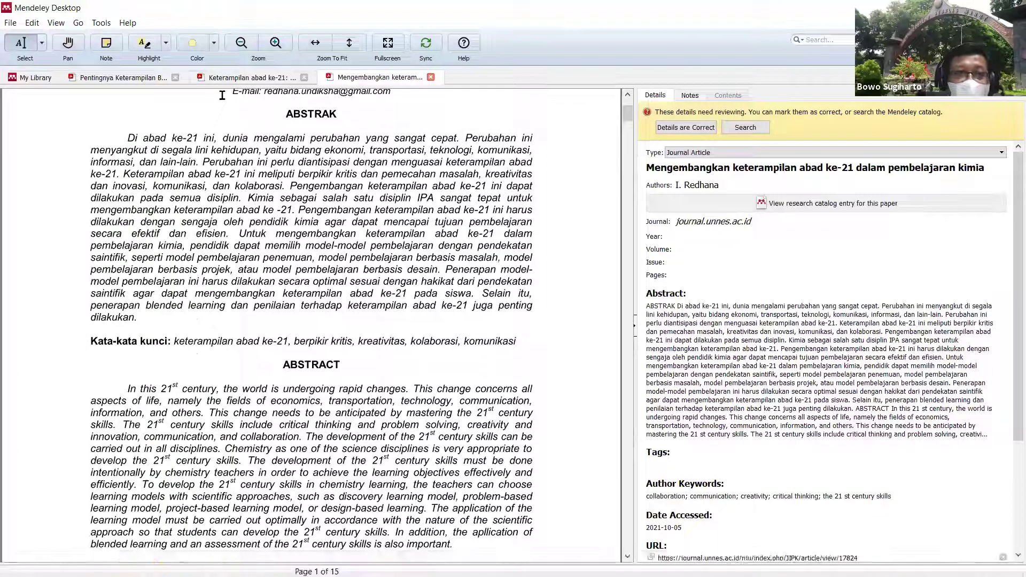
# Step: Show the My Library document list in Mendeley Desktop, then return to the browser's web library
pyautogui.click(33, 80)
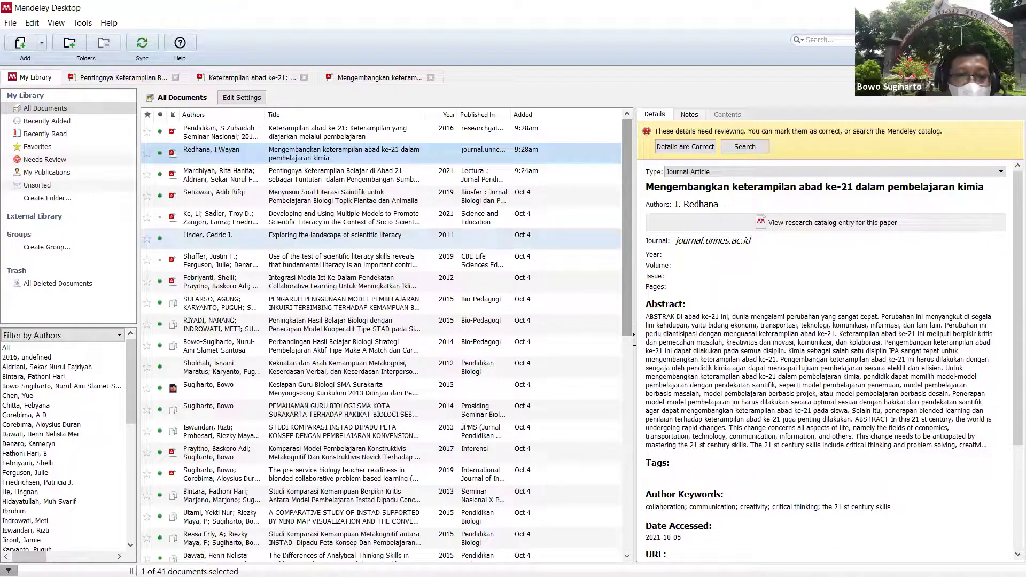
pyautogui.hotkey('alt', 'Tab')
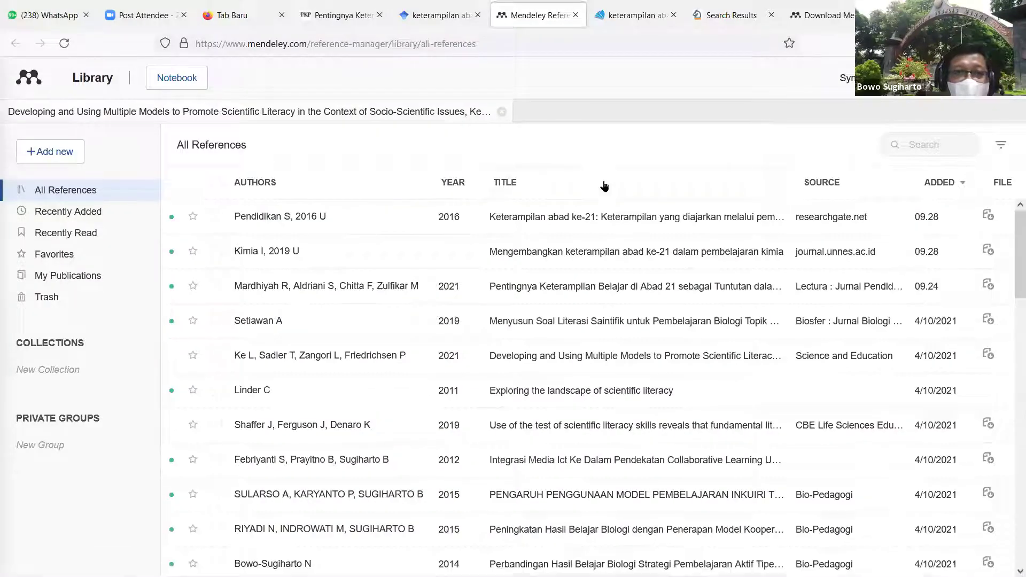
pyautogui.scroll(-10, 702, 246)
pyautogui.scroll(-5, 702, 246)
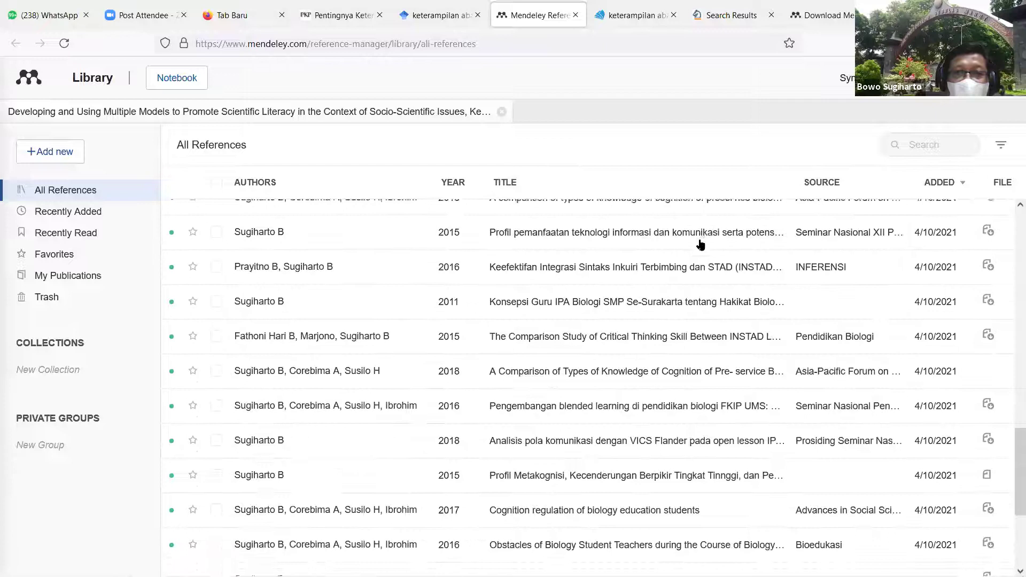
pyautogui.scroll(1, 697, 243)
pyautogui.scroll(10, 698, 243)
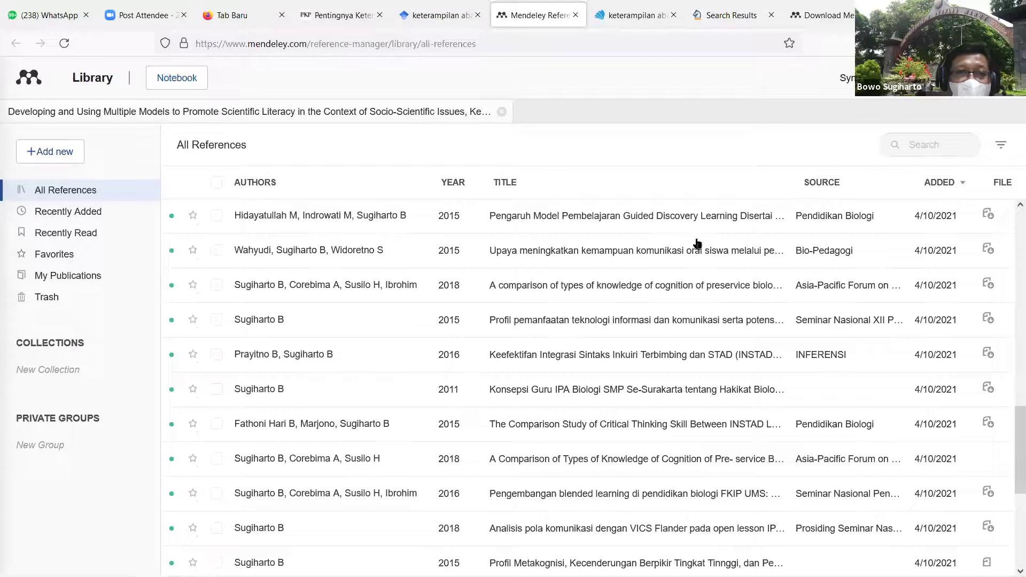
pyautogui.scroll(2, 698, 243)
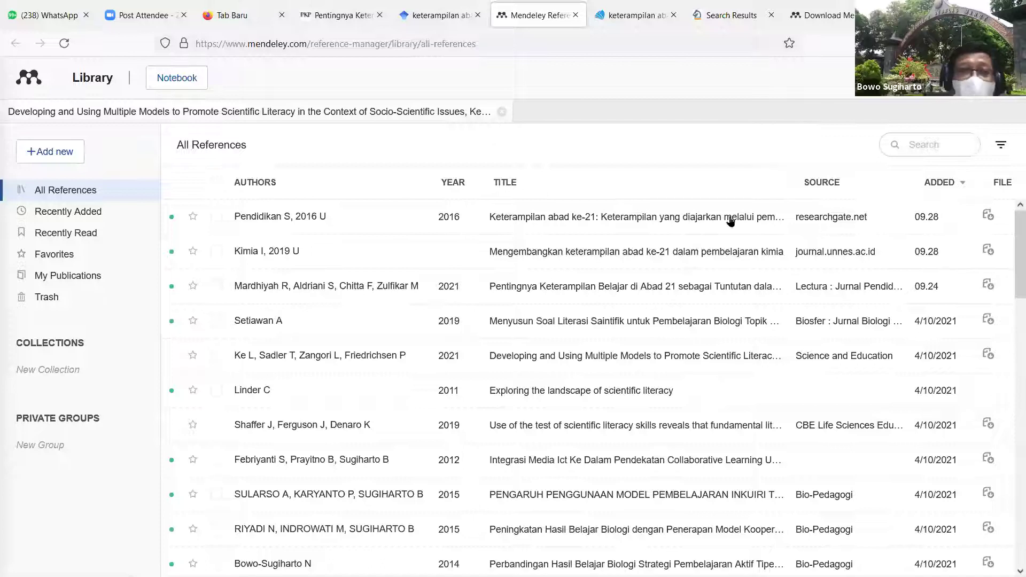
# Step: Glance at the Google Scholar results and Mendeley Desktop before coming back to the browser
pyautogui.click(432, 17)
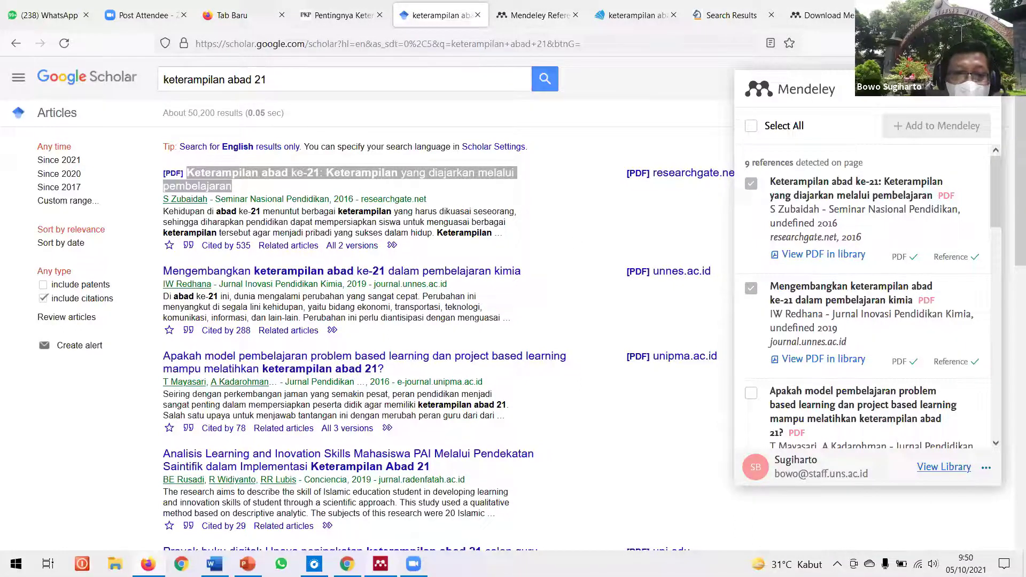
pyautogui.hotkey('alt', 'Tab')
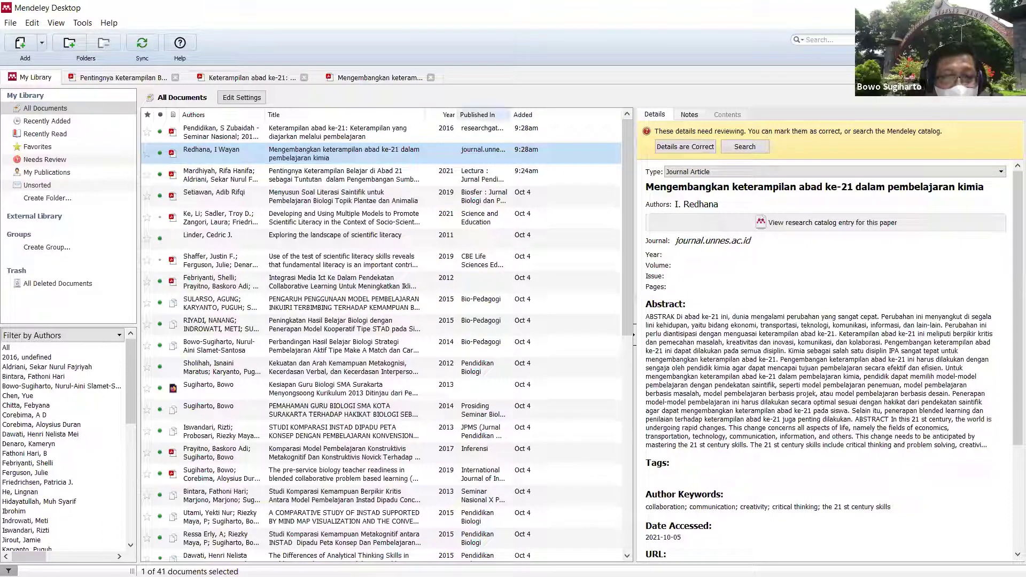
pyautogui.click(214, 559)
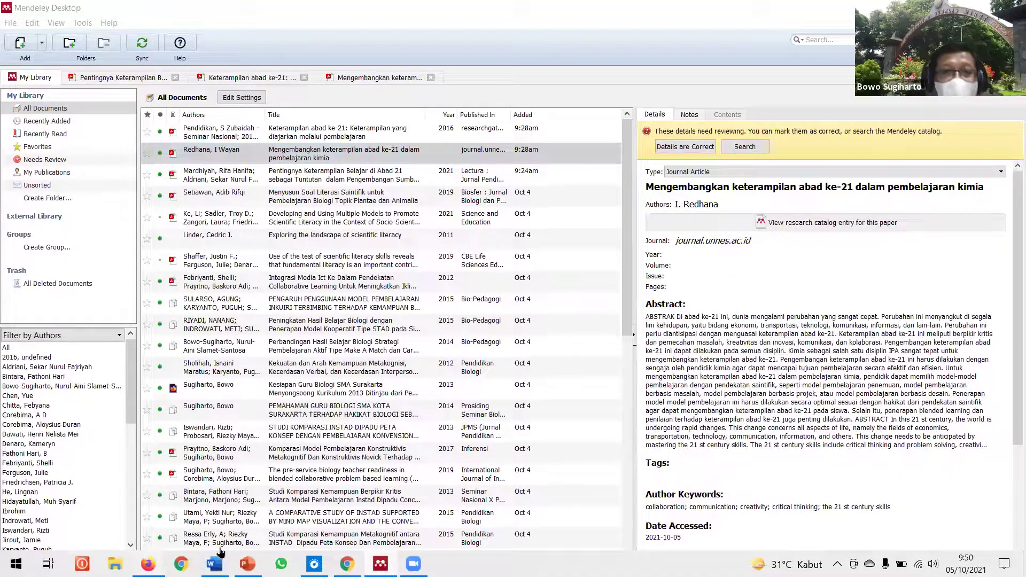
pyautogui.hotkey('alt', 'Tab')
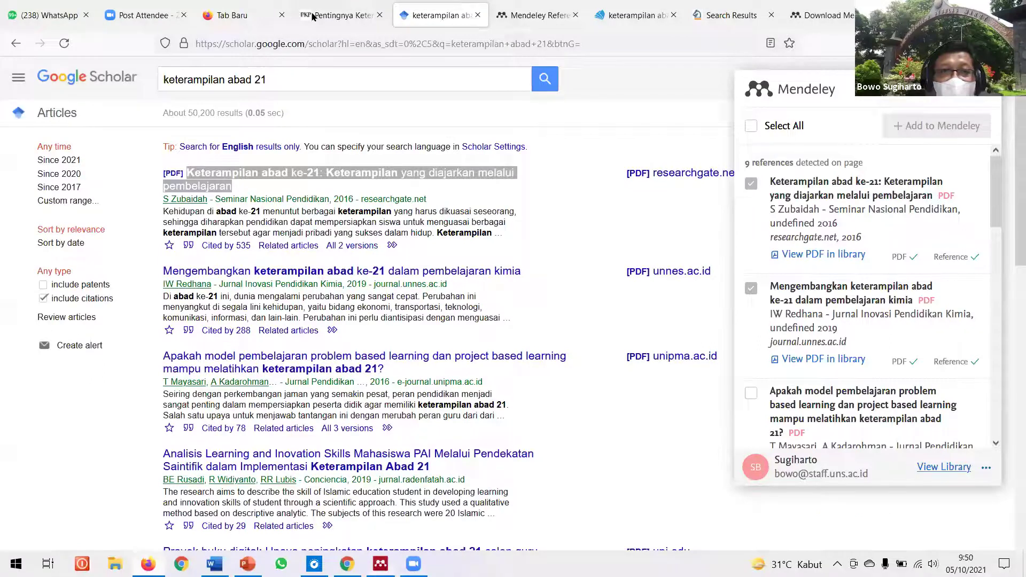
# Step: View the Lectura article 'Pentingnya Keterampilan Belajar di Abad 21', which Web Importer shows is already saved
pyautogui.click(314, 16)
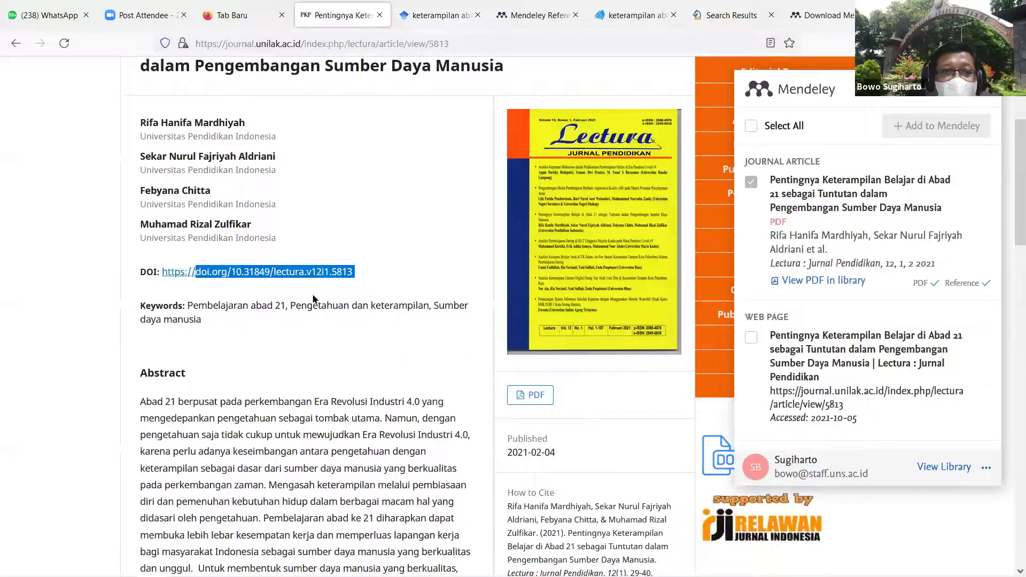
pyautogui.scroll(-9, 314, 298)
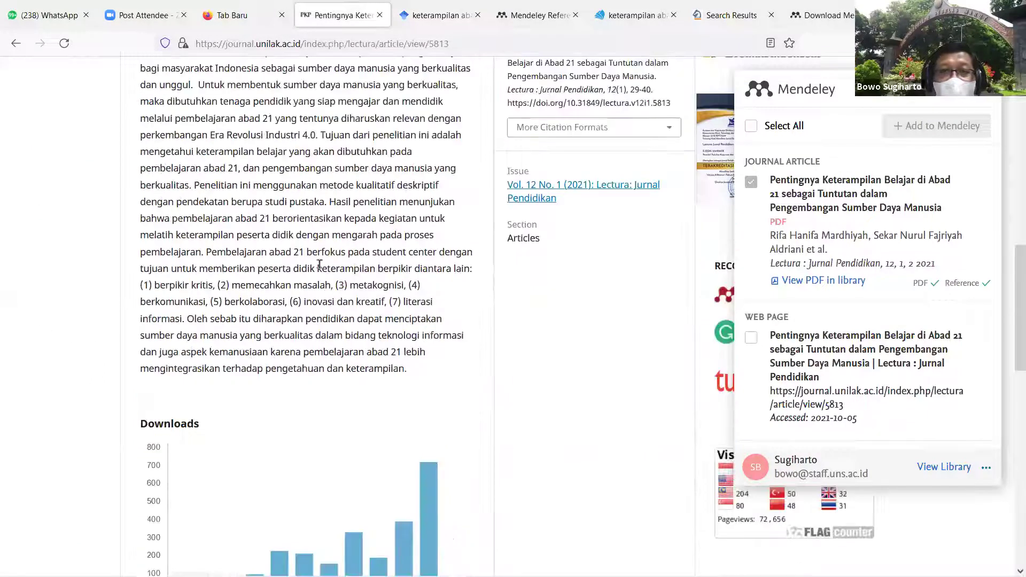
pyautogui.scroll(10, 624, 19)
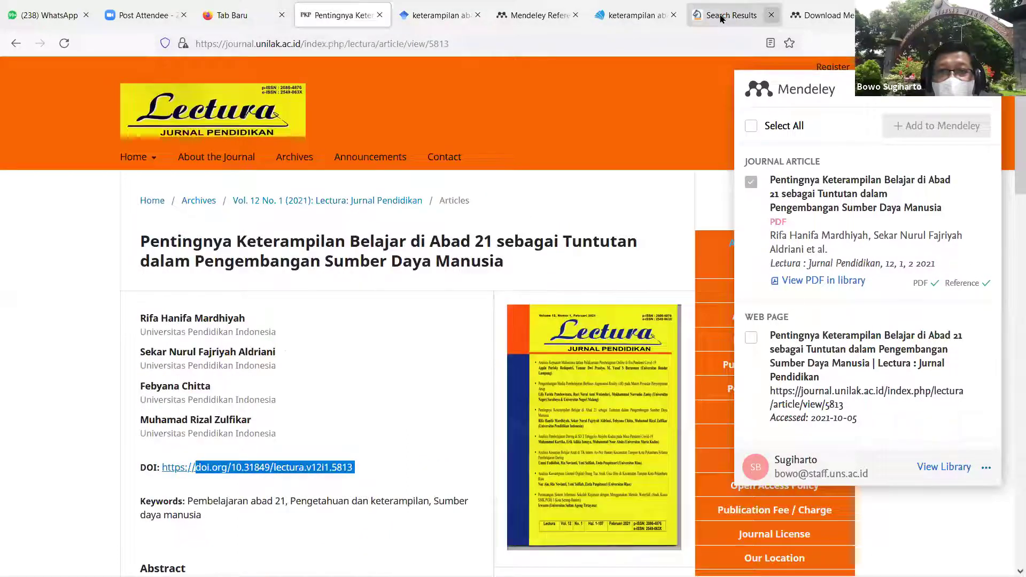
pyautogui.click(652, 17)
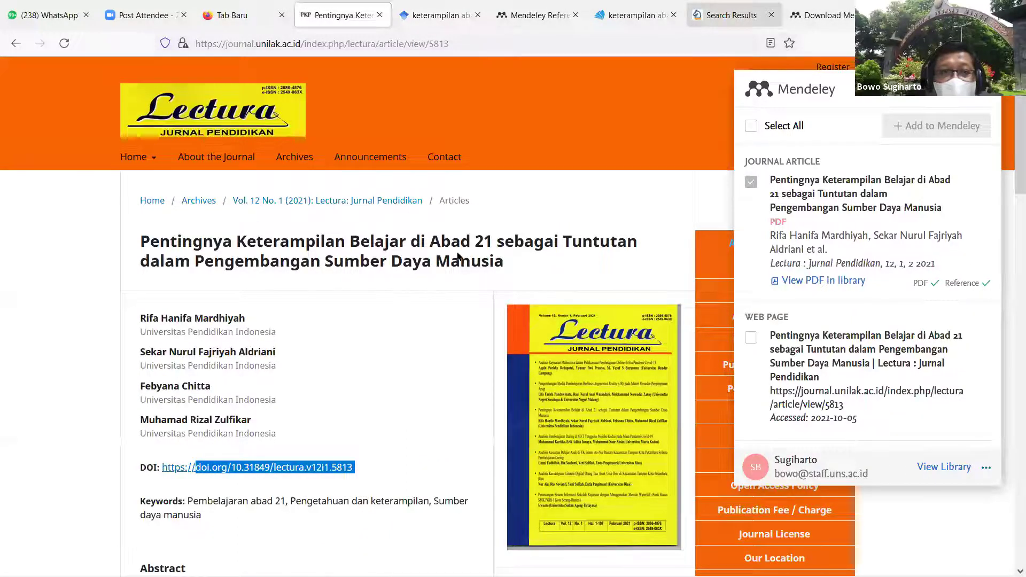
# Step: Open the 'Pengembangan Instrumen Penilaian Kemampuan Komunikasi Sains' paper details, then return to Mendeley Desktop
pyautogui.scroll(-8, 452, 245)
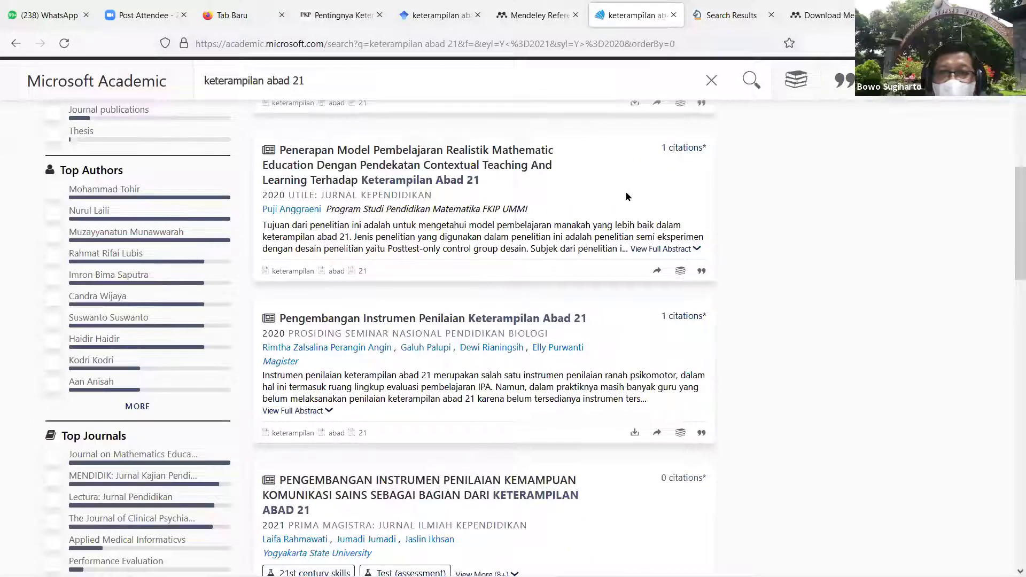
pyautogui.scroll(-1, 627, 196)
pyautogui.scroll(-2, 626, 196)
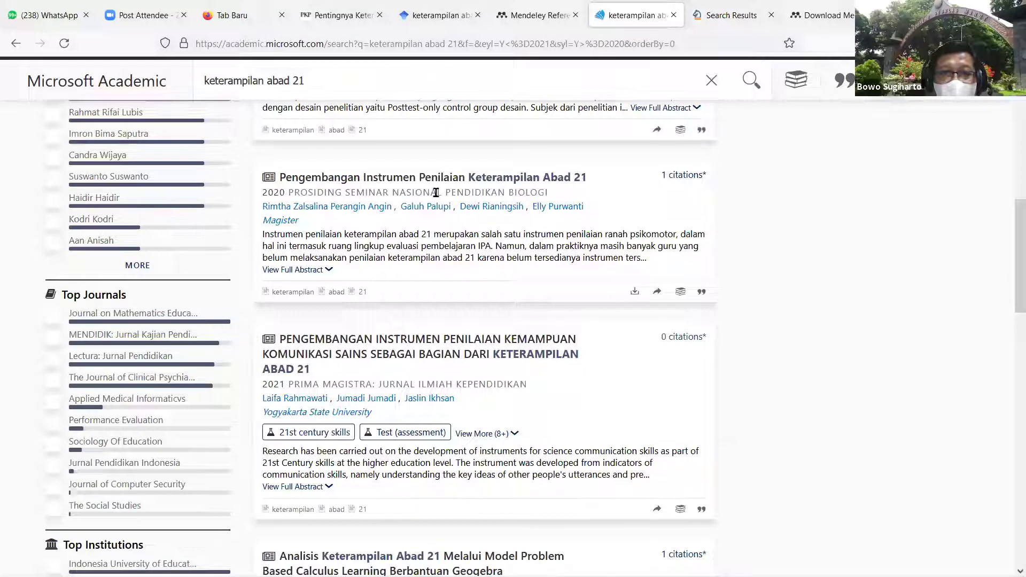
pyautogui.scroll(-3, 443, 187)
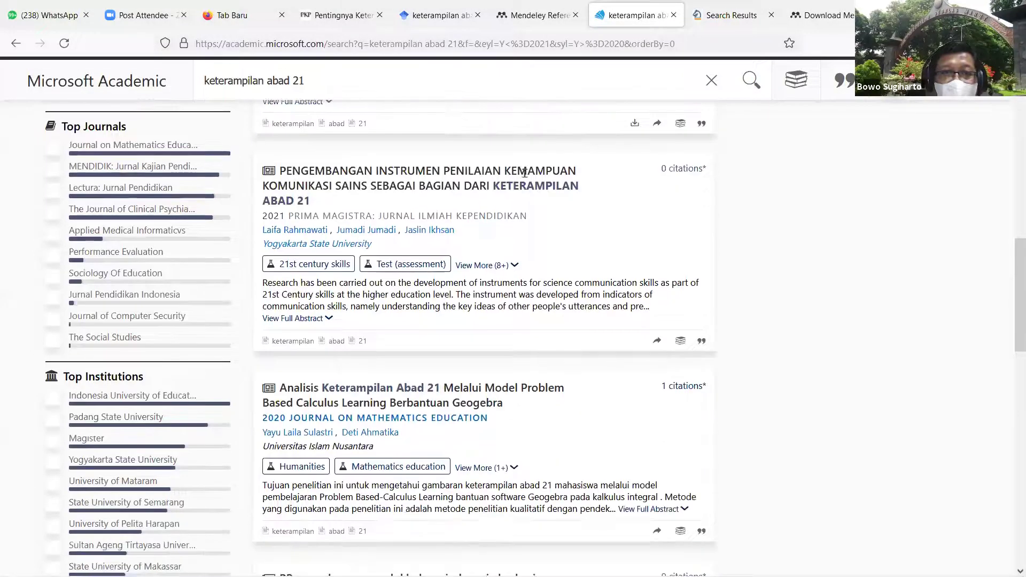
pyautogui.scroll(-1, 524, 174)
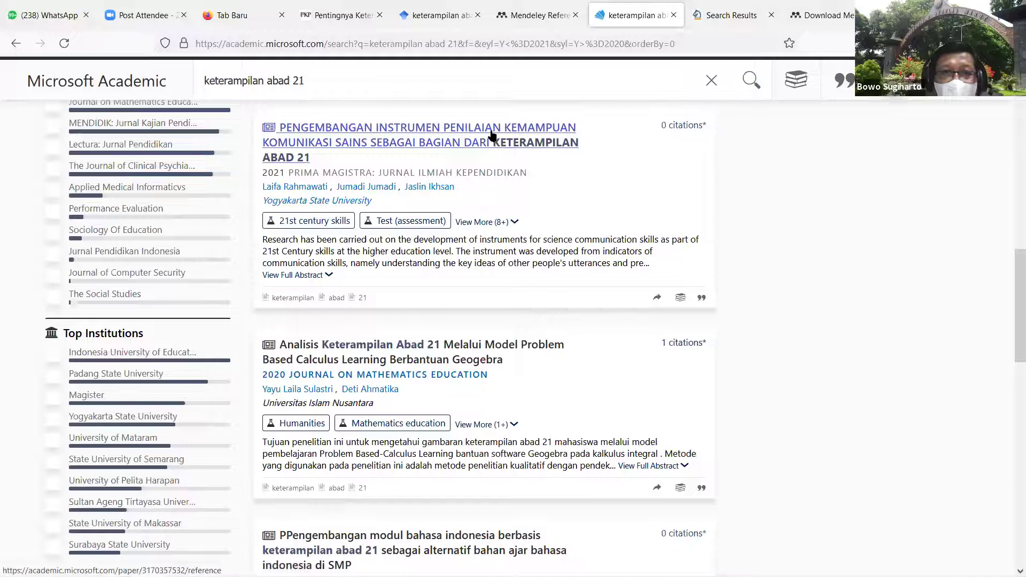
pyautogui.click(426, 142)
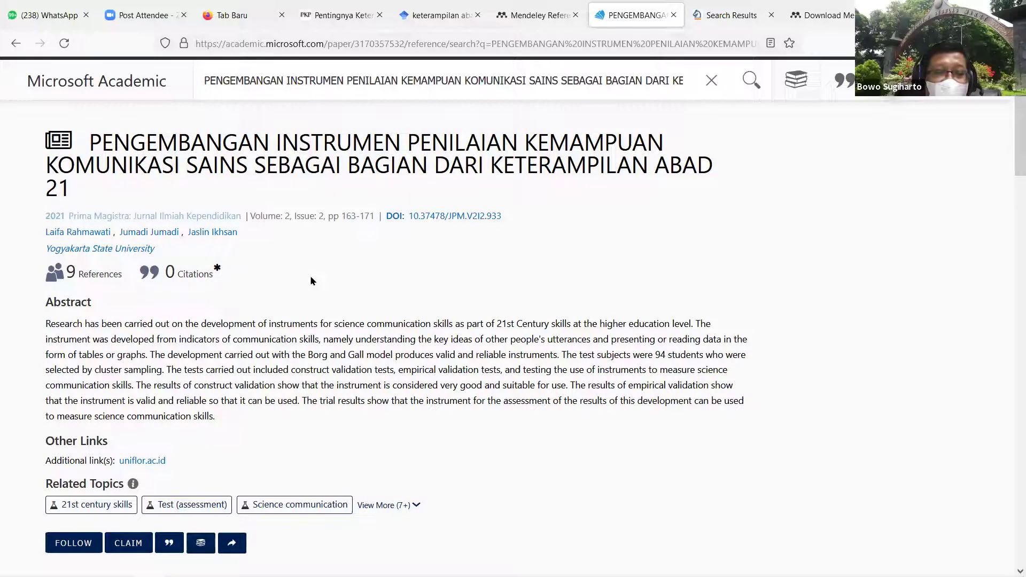
pyautogui.moveTo(230, 575)
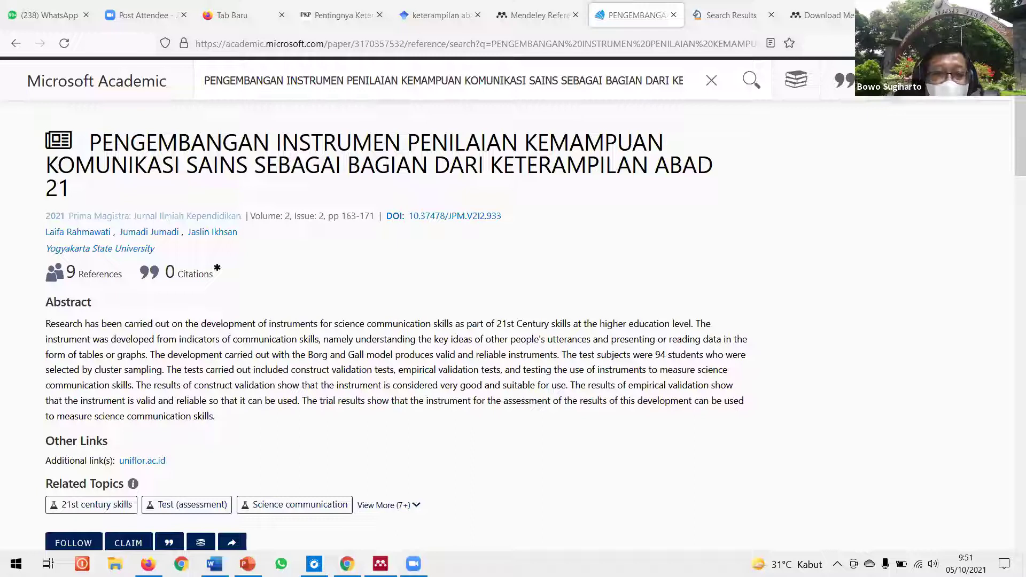
pyautogui.hotkey('alt', 'Tab')
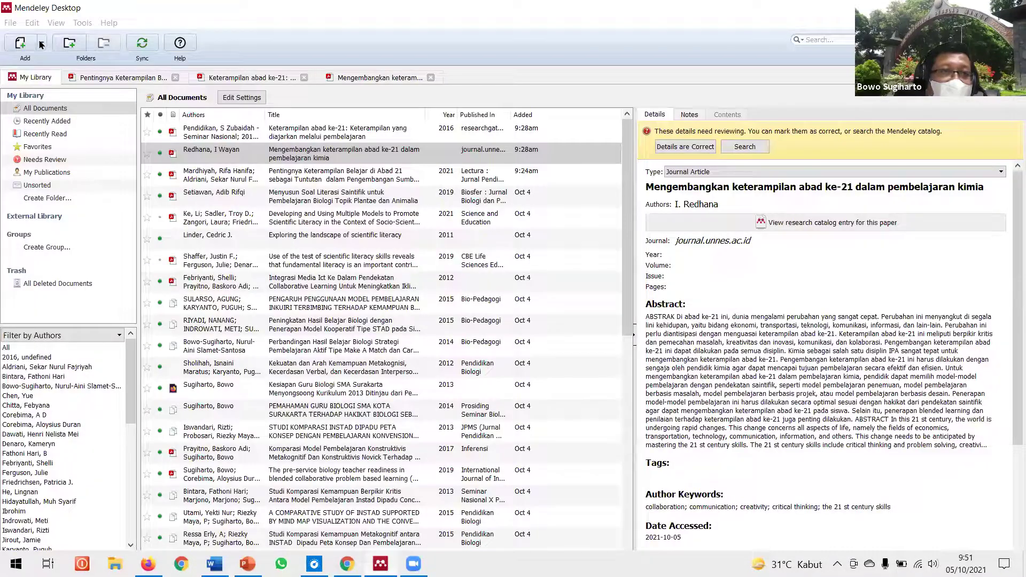
# Step: Choose Add Entry Manually from the Add menu to get a blank Journal Article form
pyautogui.click(43, 42)
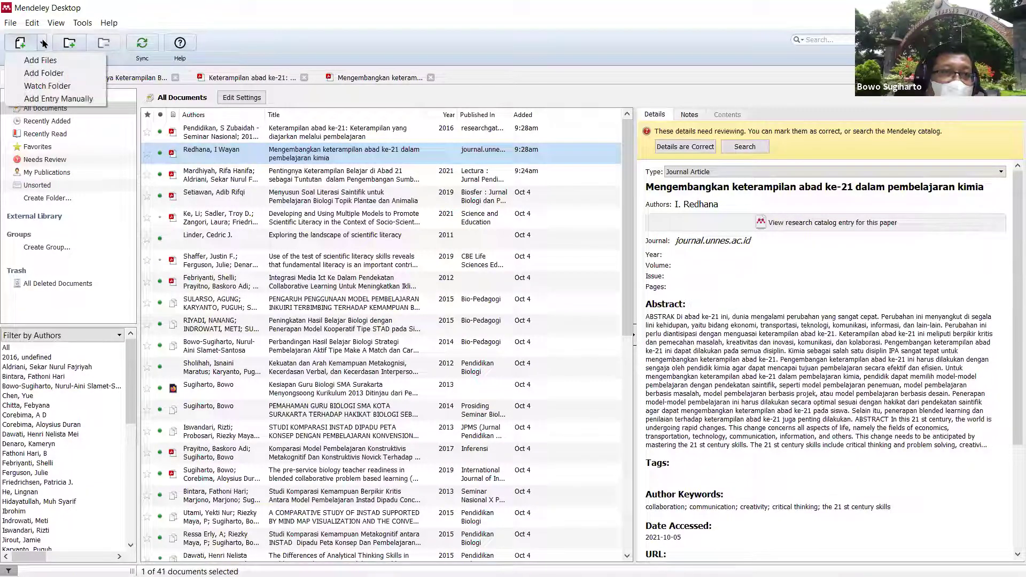
pyautogui.click(58, 99)
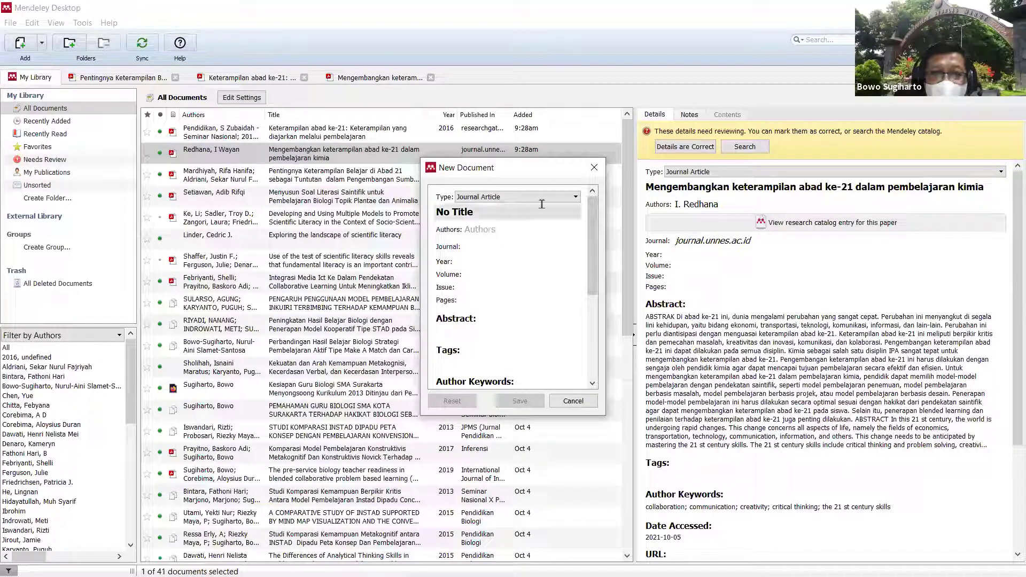
pyautogui.click(571, 197)
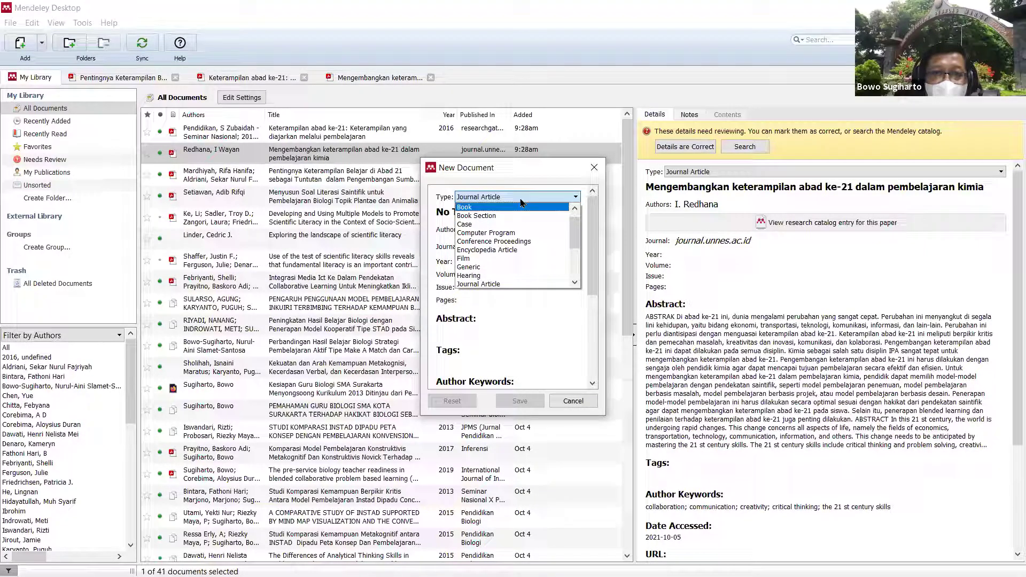
pyautogui.click(499, 282)
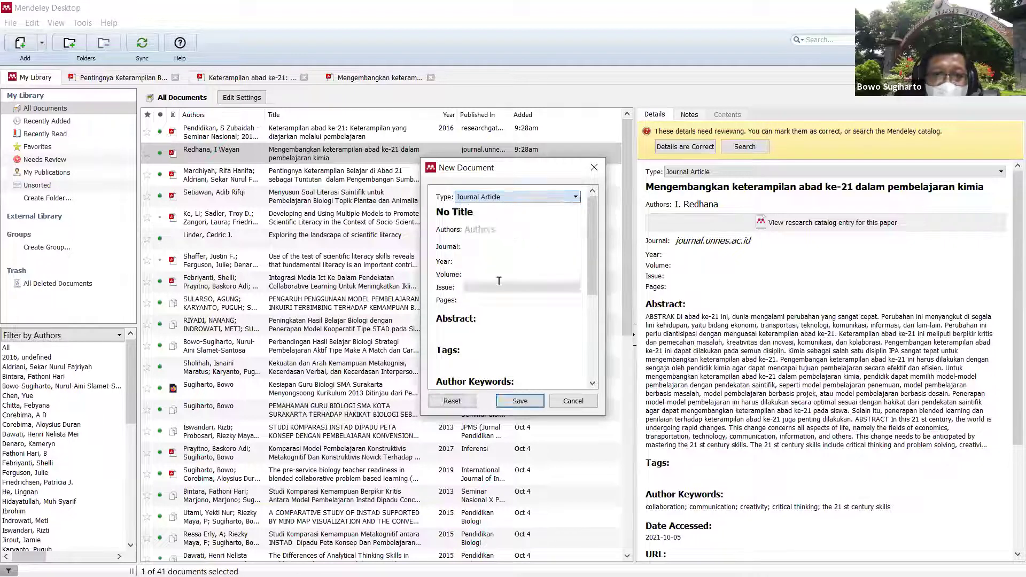
pyautogui.click(481, 216)
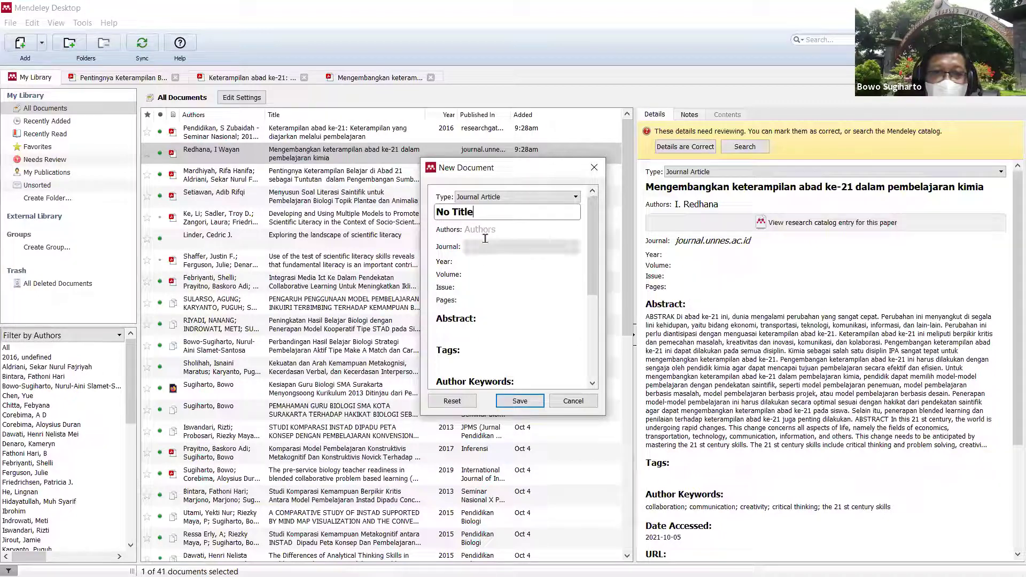
pyautogui.moveTo(593, 264); pyautogui.dragTo(604, 231)
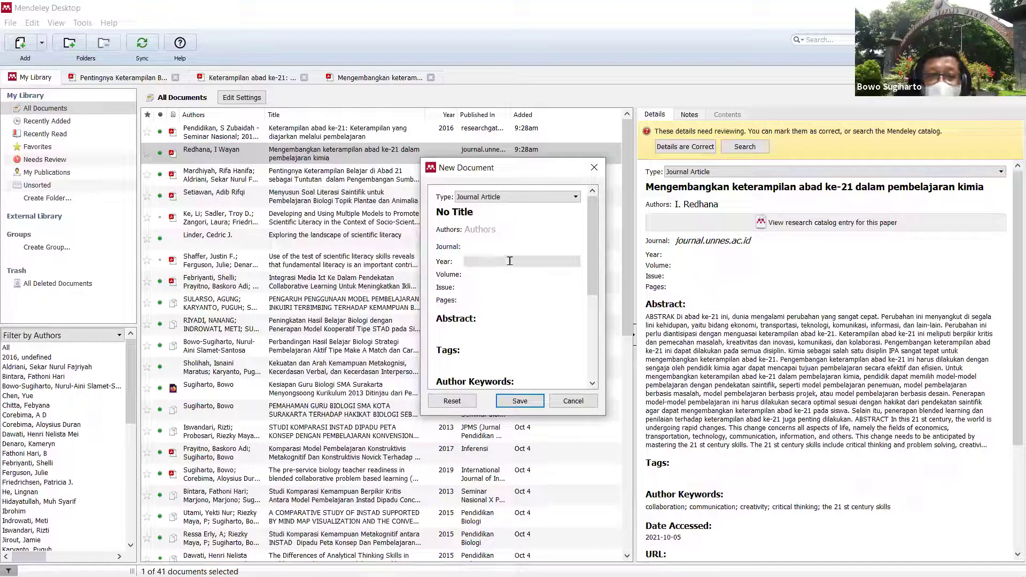
pyautogui.scroll(-5, 519, 267)
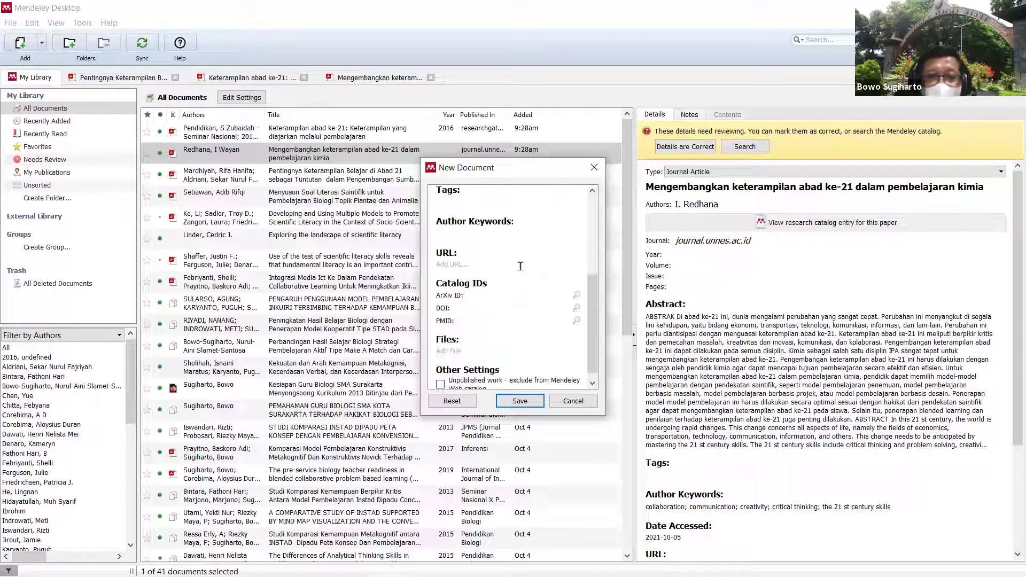
pyautogui.scroll(-1, 518, 265)
pyautogui.scroll(5, 521, 261)
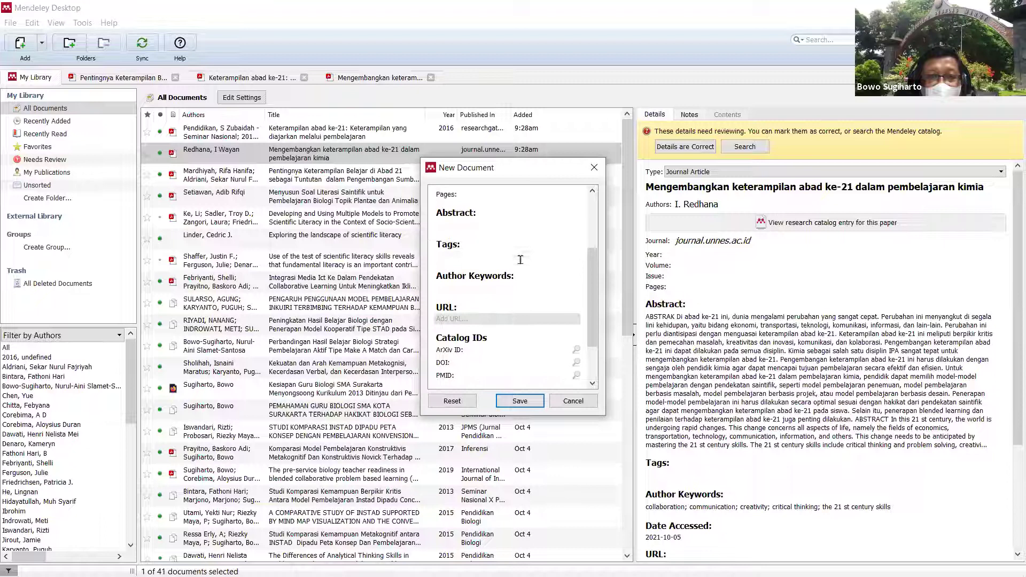
pyautogui.scroll(1, 522, 259)
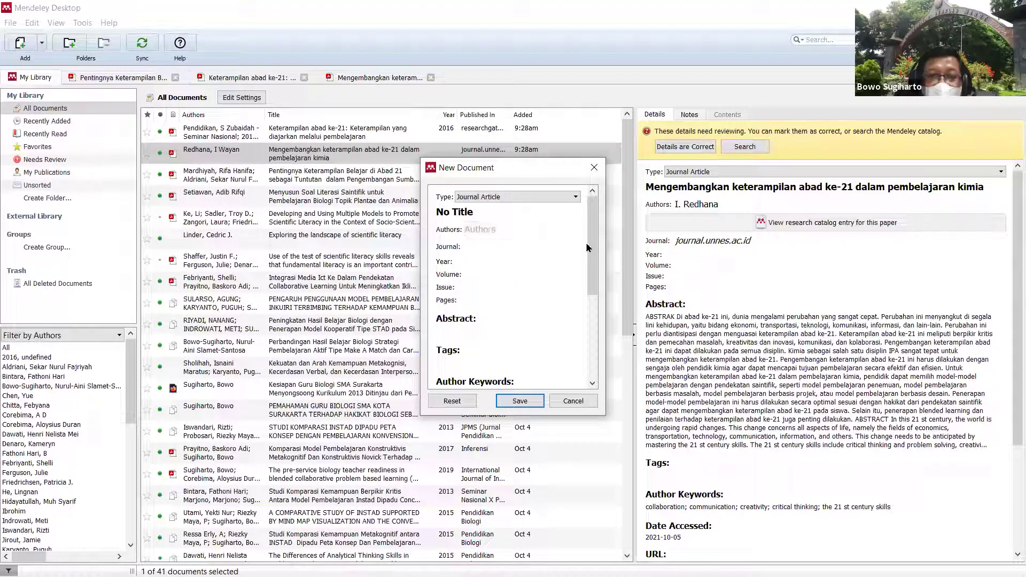
pyautogui.moveTo(592, 243); pyautogui.dragTo(592, 326)
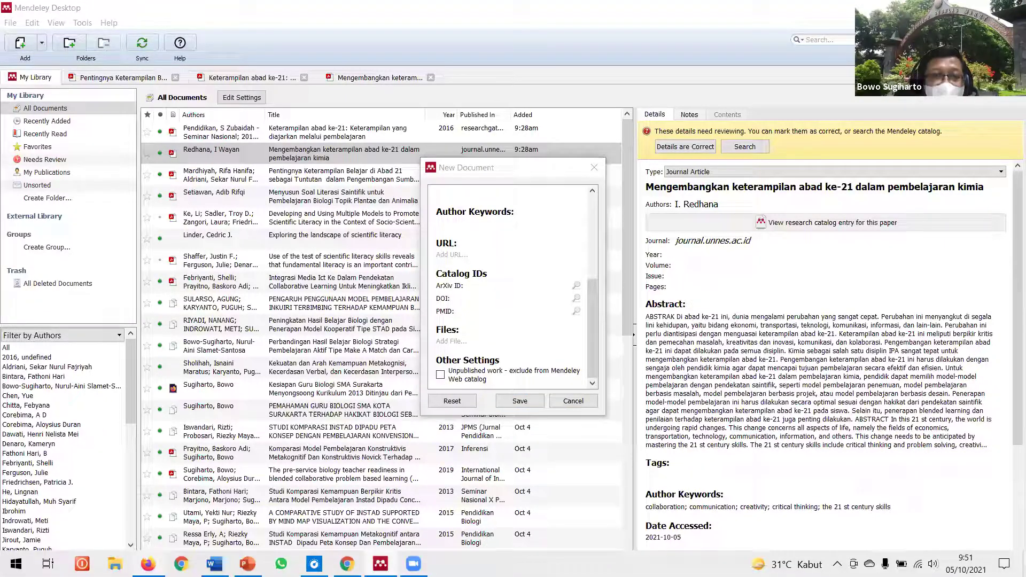
# Step: Copy the DOI 10.37478/JPM.V2I2.933 from the paper's Microsoft Academic page and return to the form
pyautogui.hotkey('alt', 'Tab')
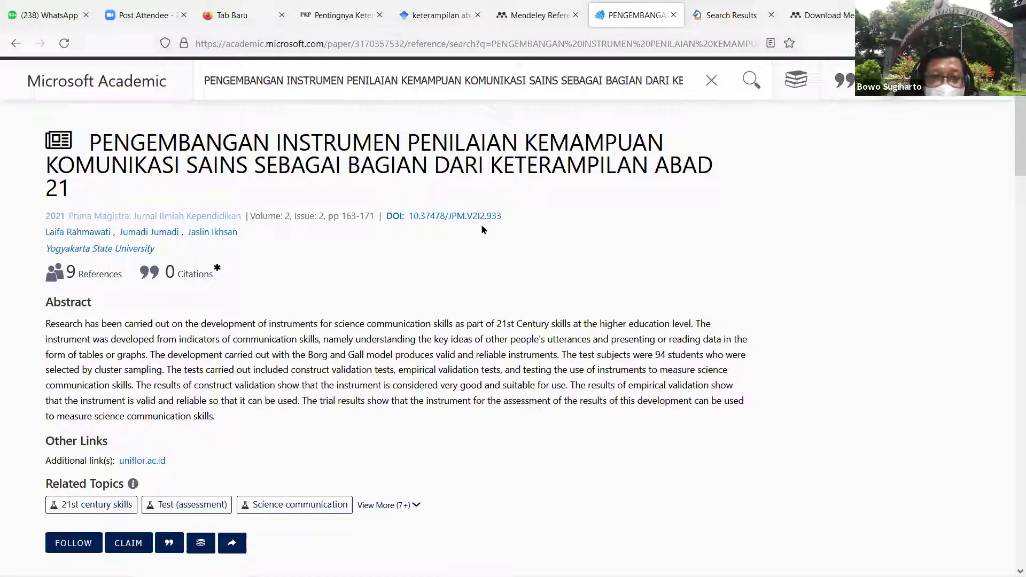
pyautogui.moveTo(457, 234); pyautogui.dragTo(412, 223)
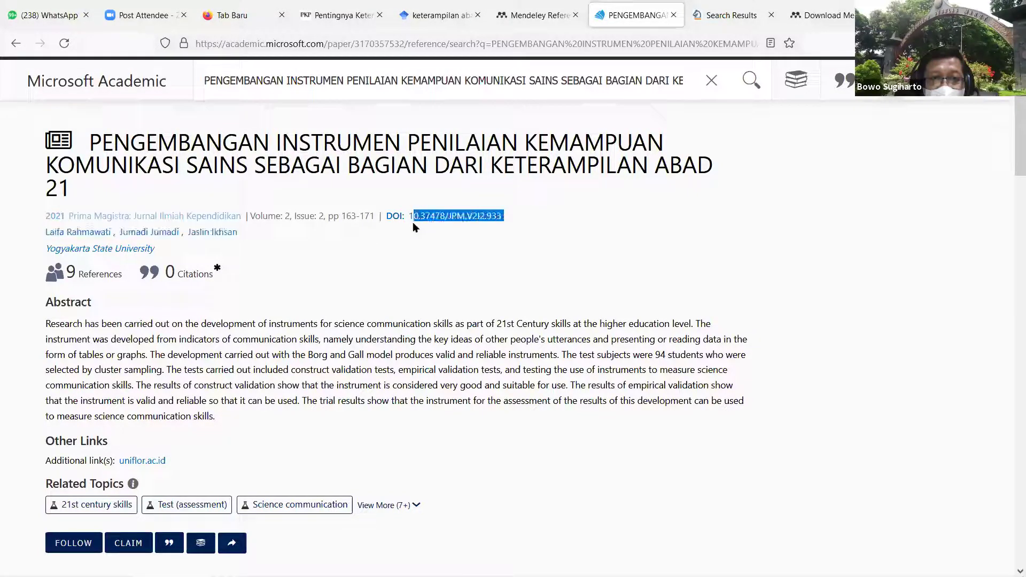
pyautogui.rightClick(443, 216)
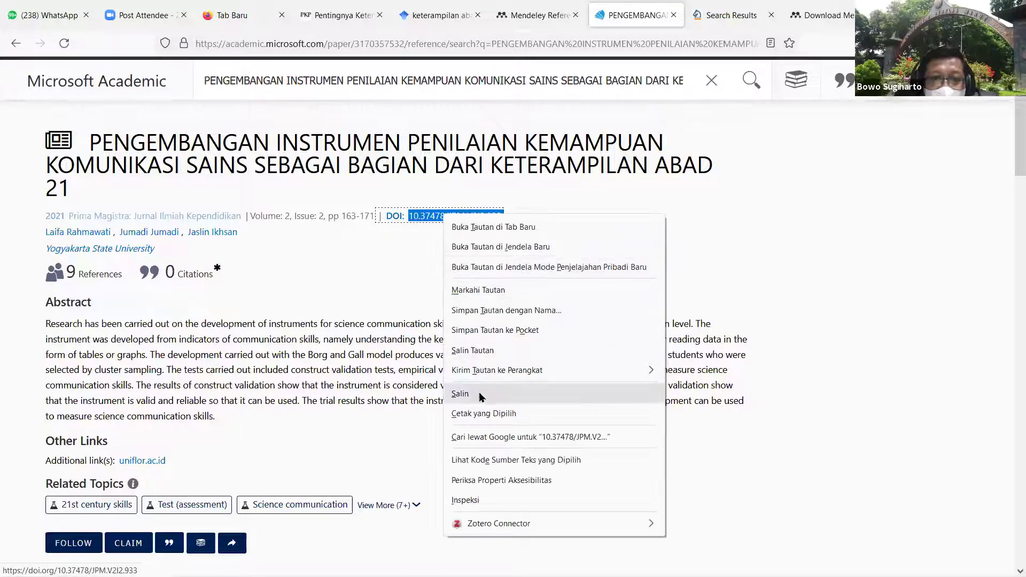
pyautogui.click(460, 393)
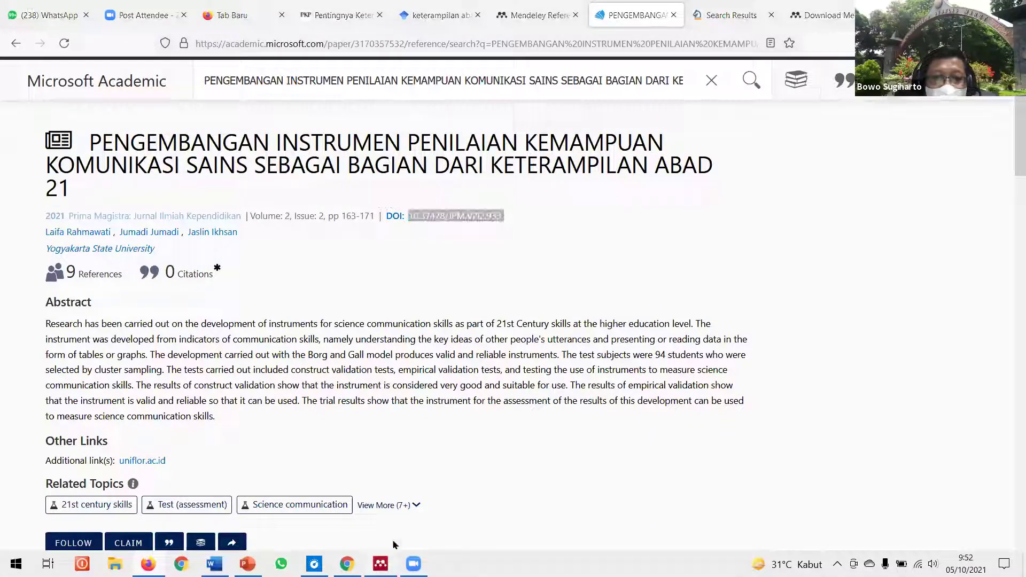
pyautogui.hotkey('alt', 'Tab')
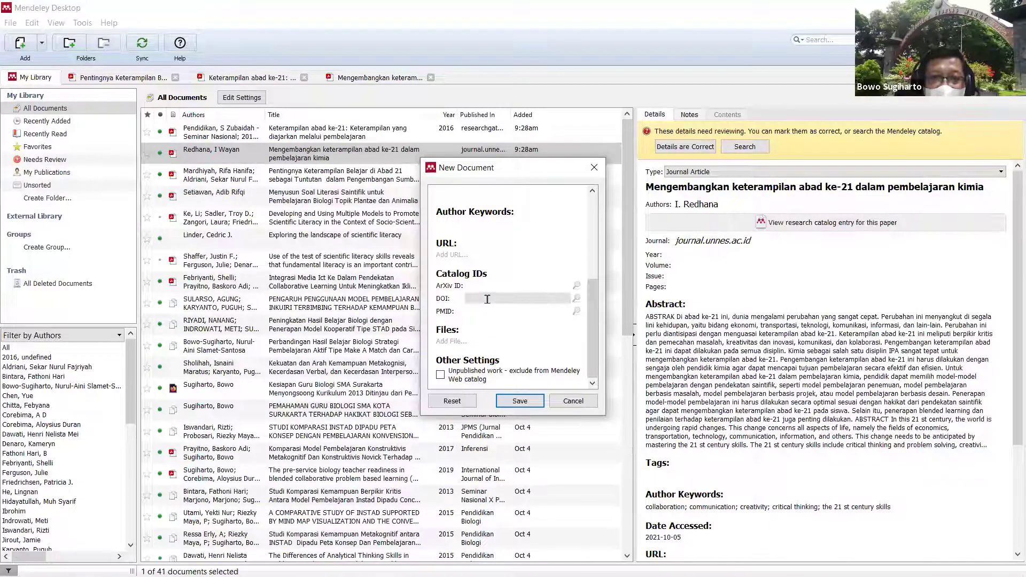
# Step: Paste DOI 10.37478/JPM.V2I2.933 into the form and look up the paper's details from it
pyautogui.click(488, 300)
pyautogui.hotkey('ctrl', 'v')
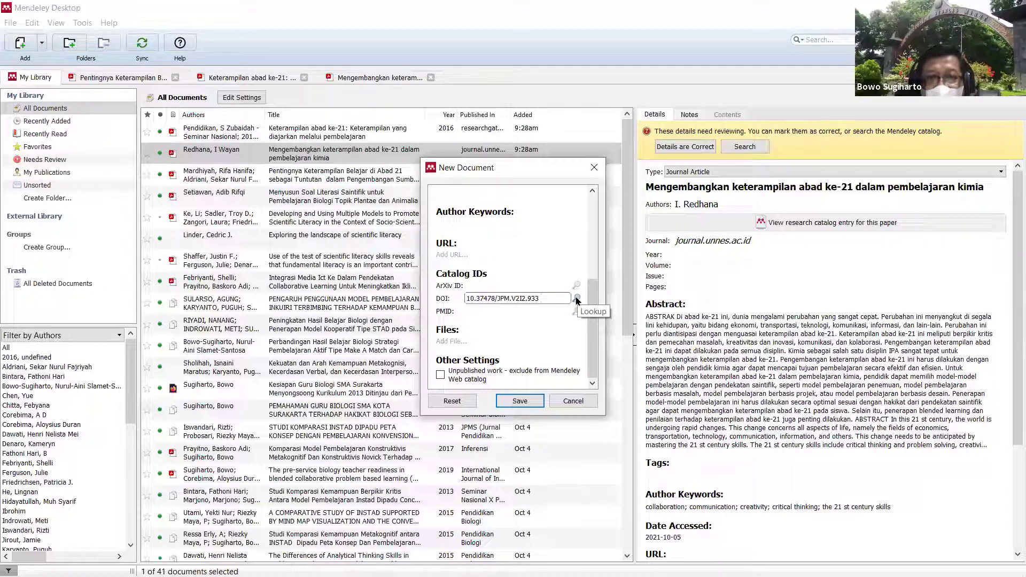
pyautogui.click(576, 299)
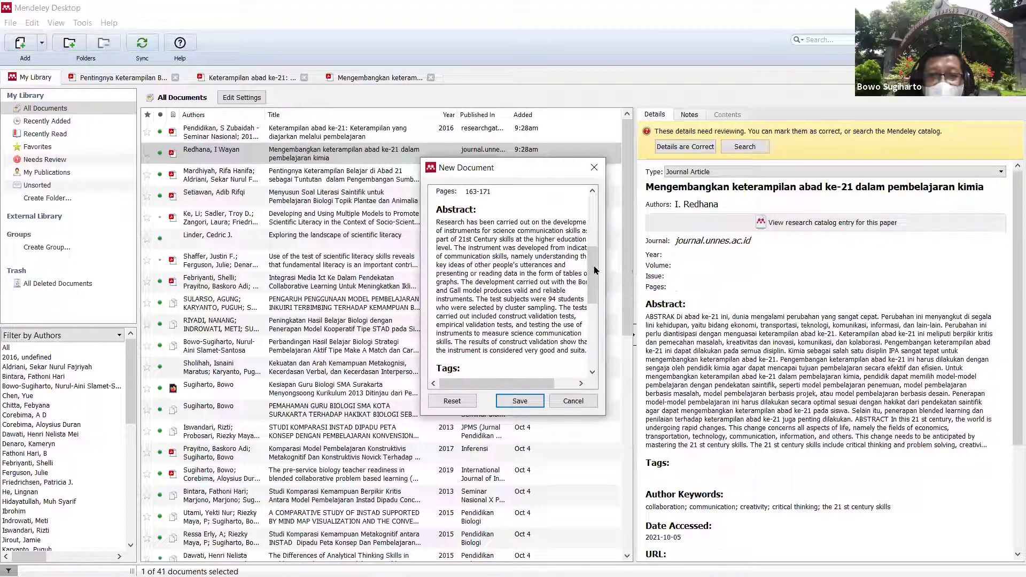
# Step: Check the retrieved title and authors, then save the Prima Magistra article to the library
pyautogui.moveTo(594, 273); pyautogui.dragTo(594, 207)
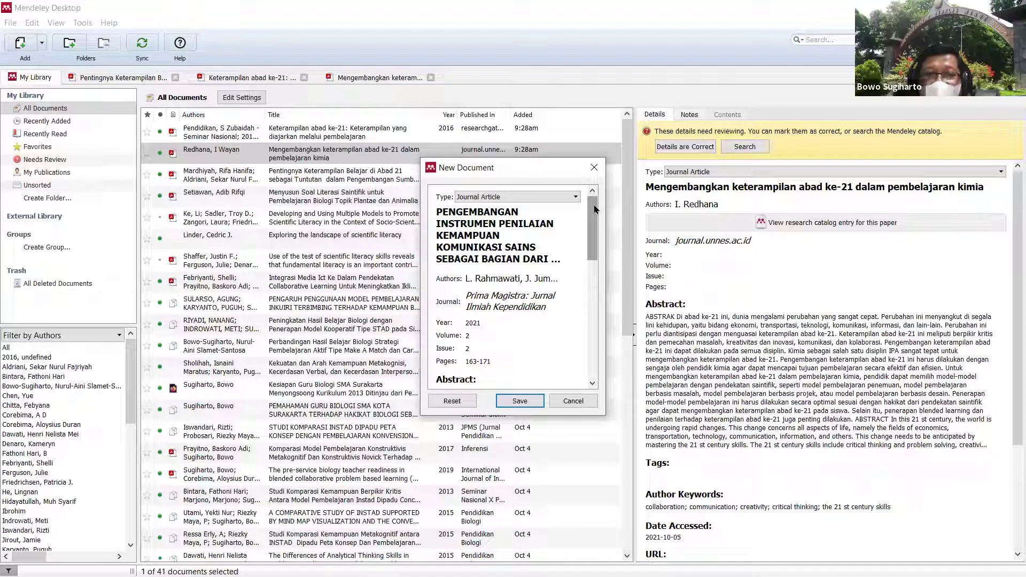
pyautogui.click(520, 238)
pyautogui.moveTo(576, 241); pyautogui.dragTo(578, 248)
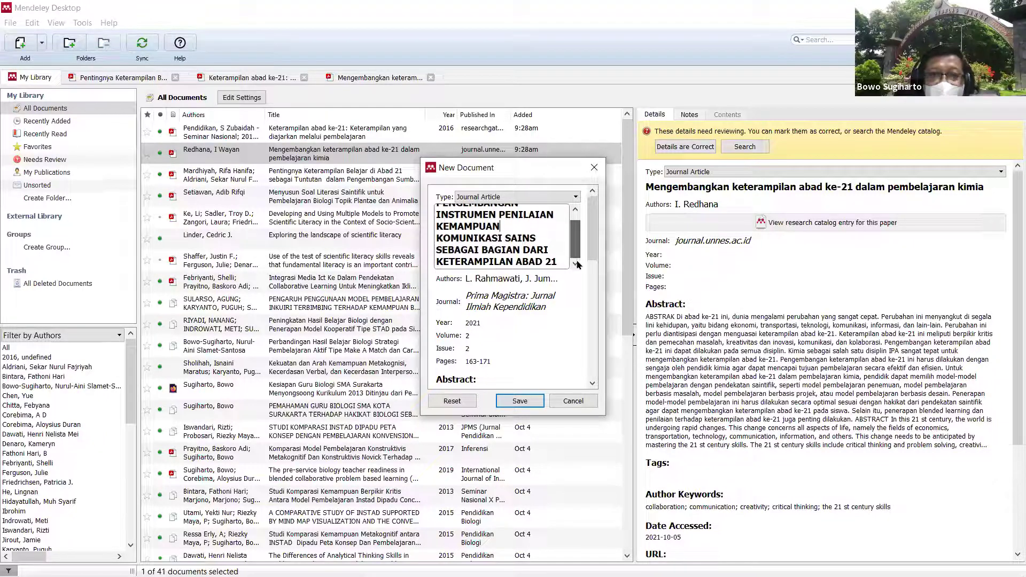
pyautogui.click(535, 283)
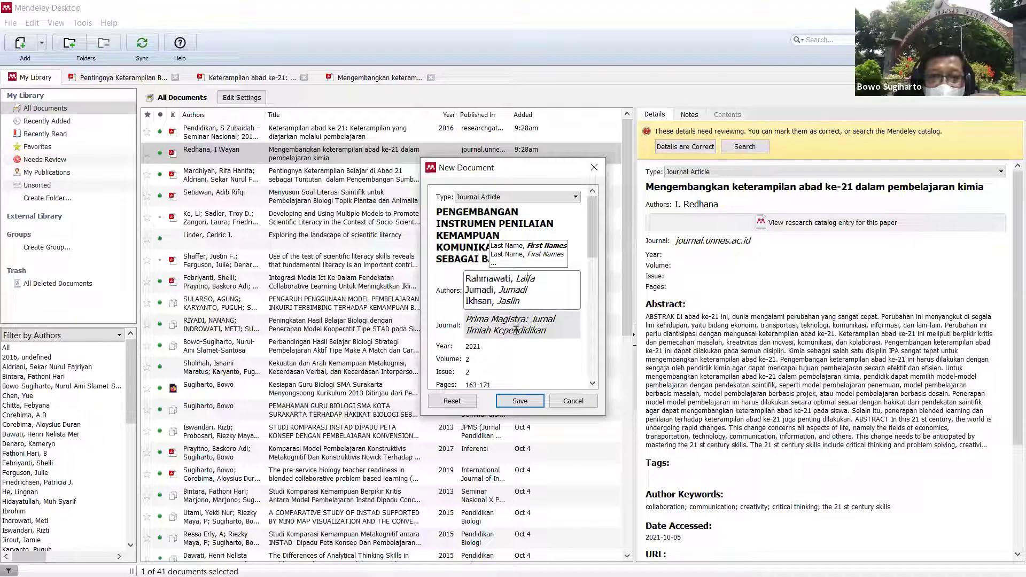
pyautogui.moveTo(595, 245); pyautogui.dragTo(584, 368)
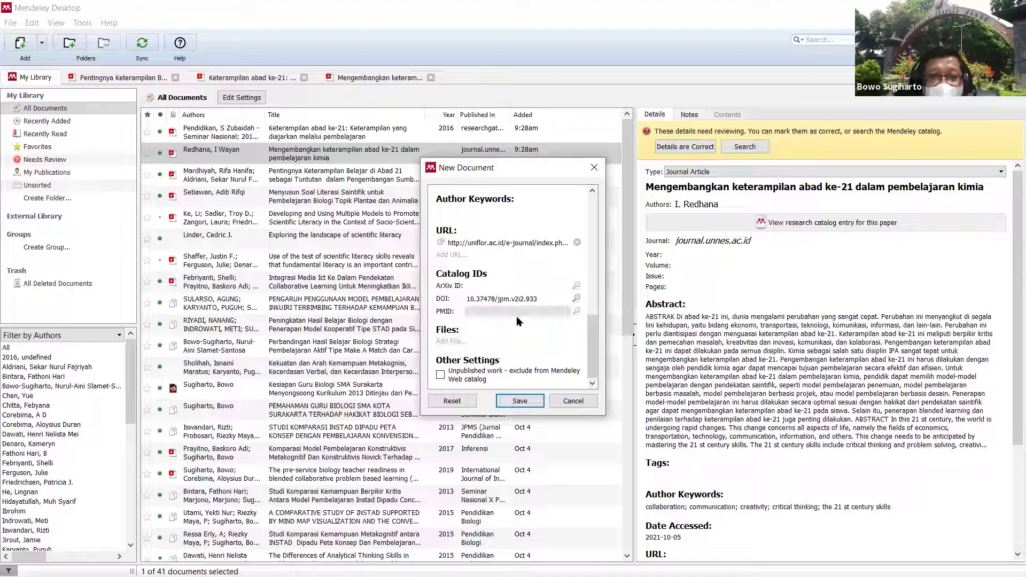
pyautogui.click(520, 401)
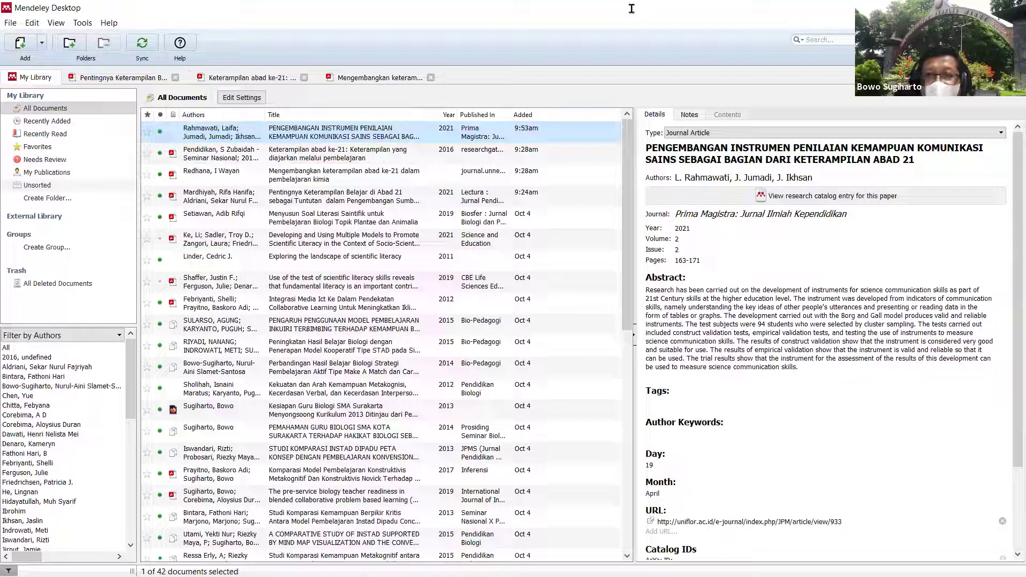
# Step: Select and copy the Prima Magistra entry's full uppercase title from Details, then return to Word
pyautogui.click(867, 150)
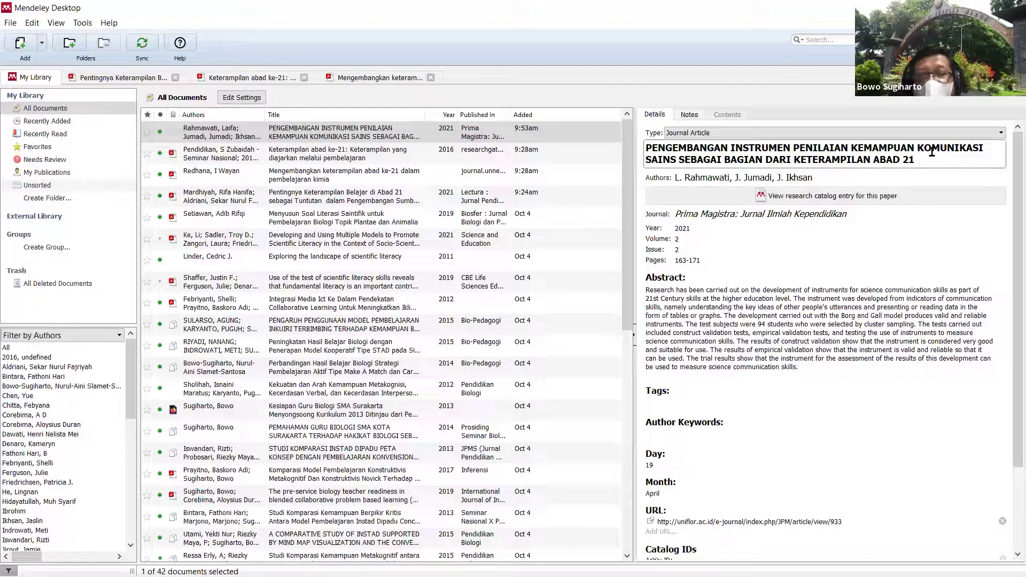
pyautogui.moveTo(909, 159); pyautogui.dragTo(644, 147)
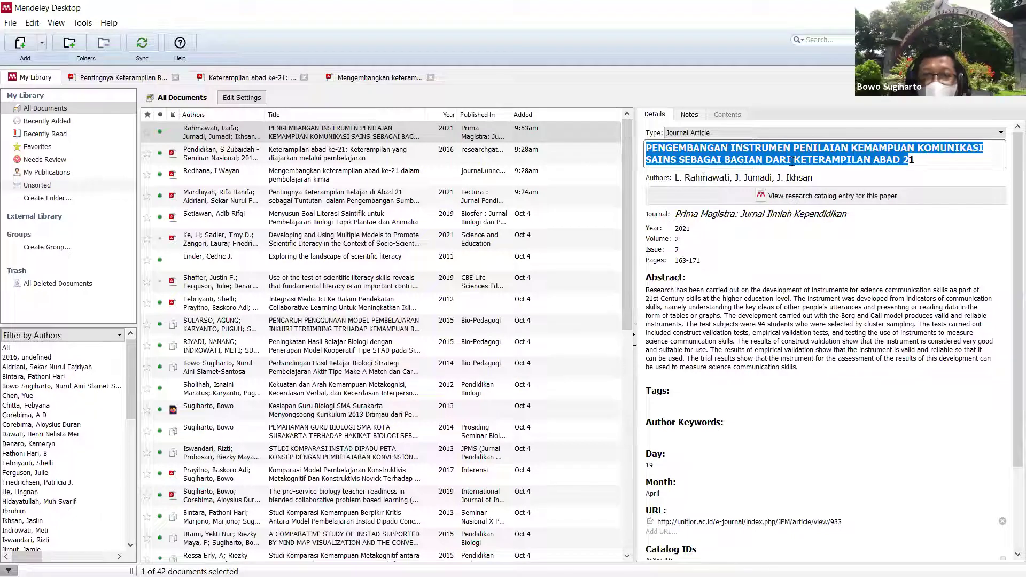
pyautogui.click(919, 159)
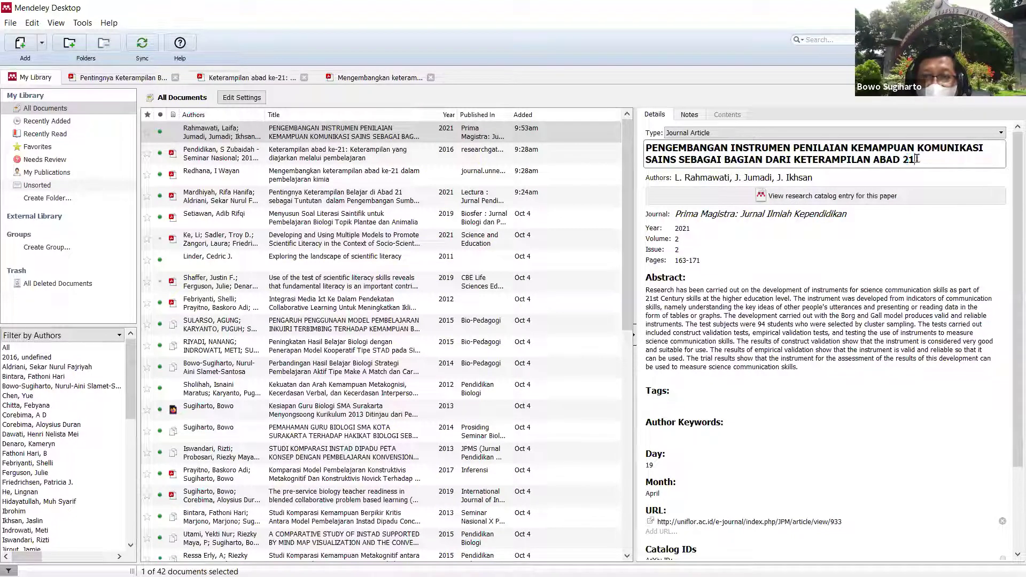
pyautogui.moveTo(915, 160); pyautogui.dragTo(646, 147)
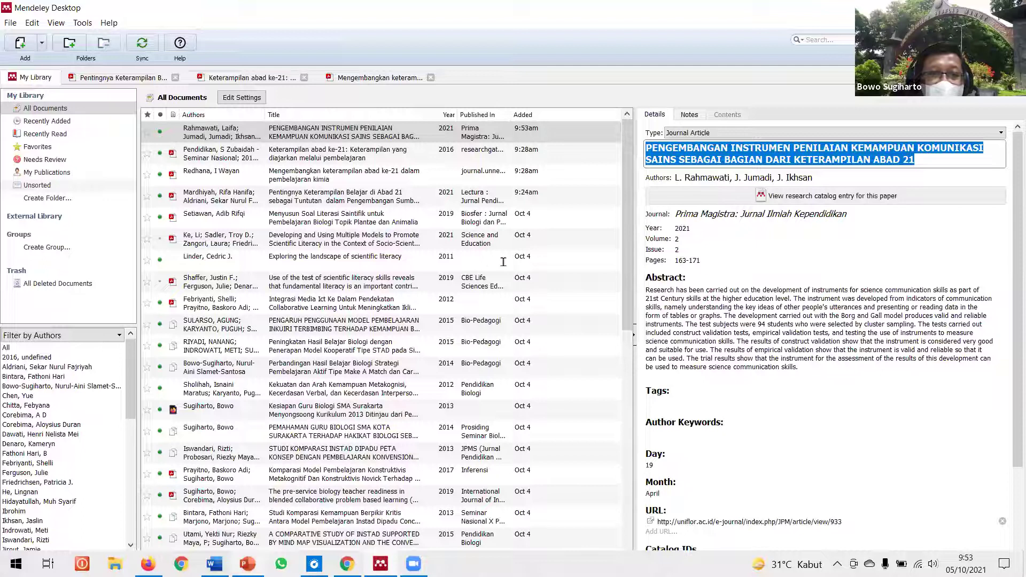
pyautogui.hotkey('alt', 'Tab')
# Step: Paste the uppercase title into Word and convert it to sentence case with a capital P
pyautogui.press('Return')
pyautogui.press('Return')
pyautogui.press('Return')
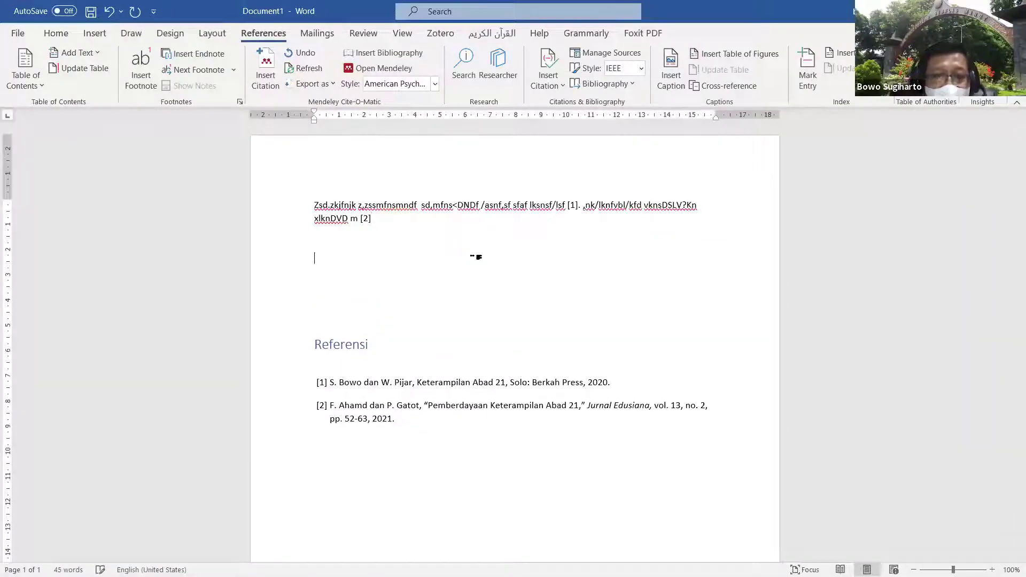
pyautogui.hotkey('ctrl', 'v')
pyautogui.tripleClick(434, 270)
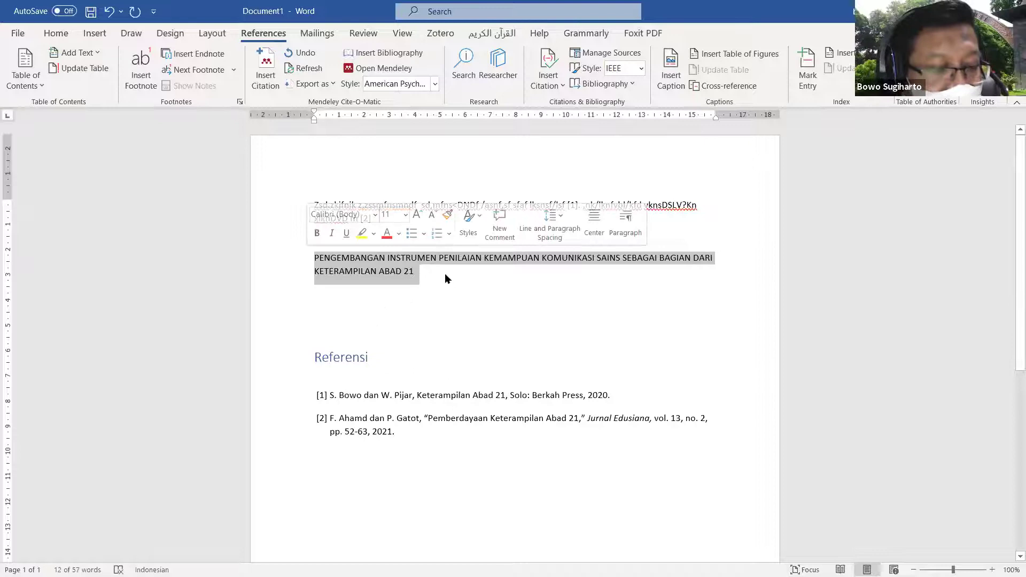
pyautogui.press('F3')
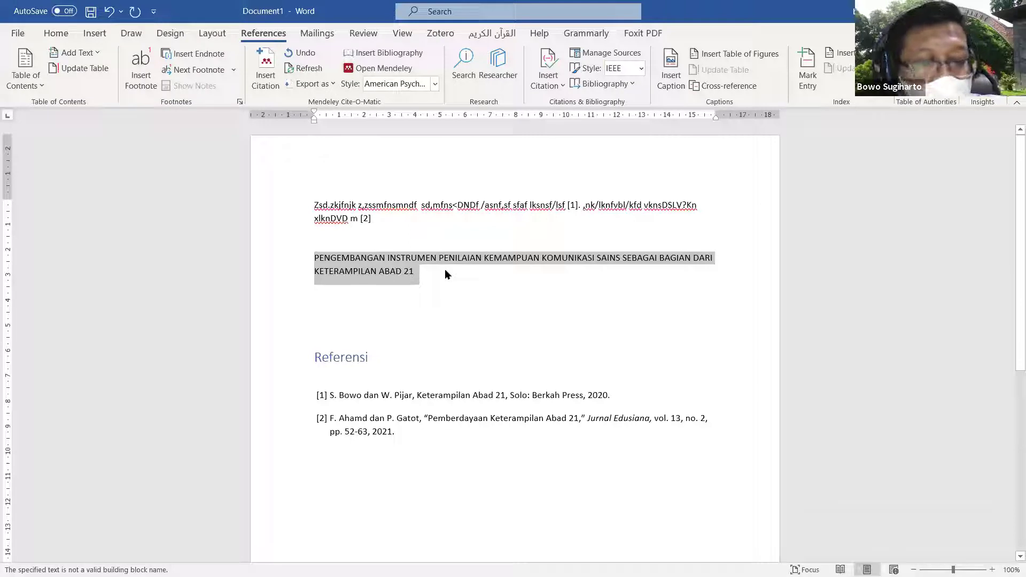
pyautogui.hotkey('shift', 'F3')
pyautogui.hotkey('shift', 'F3')
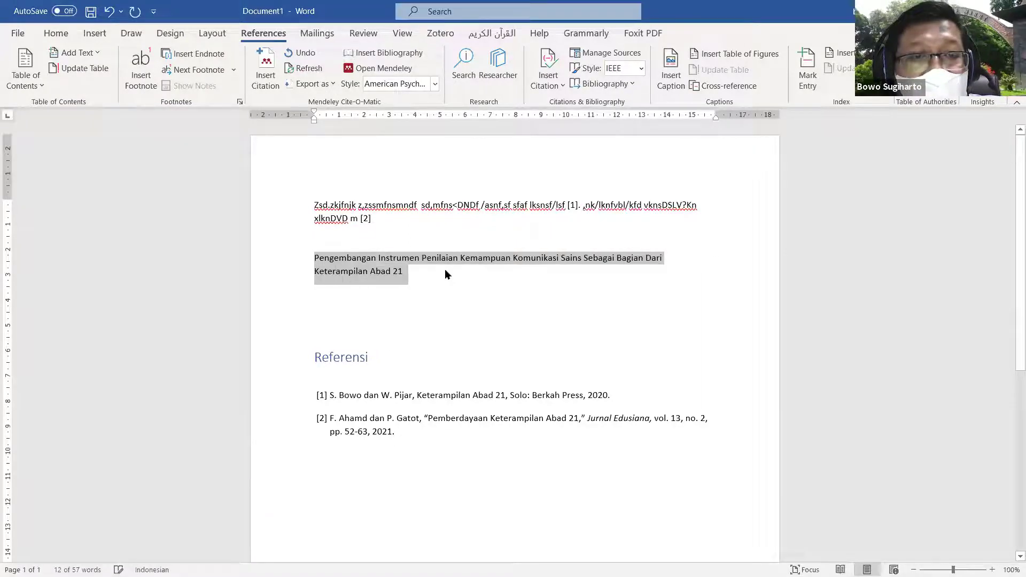
pyautogui.hotkey('shift', 'F3')
pyautogui.hotkey('shift', 'F3')
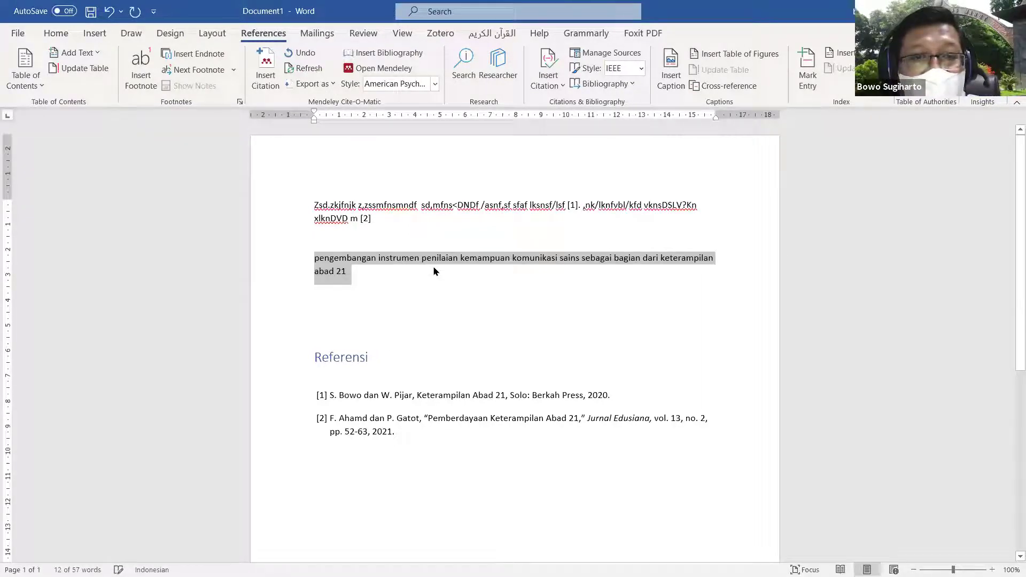
pyautogui.press('Left')
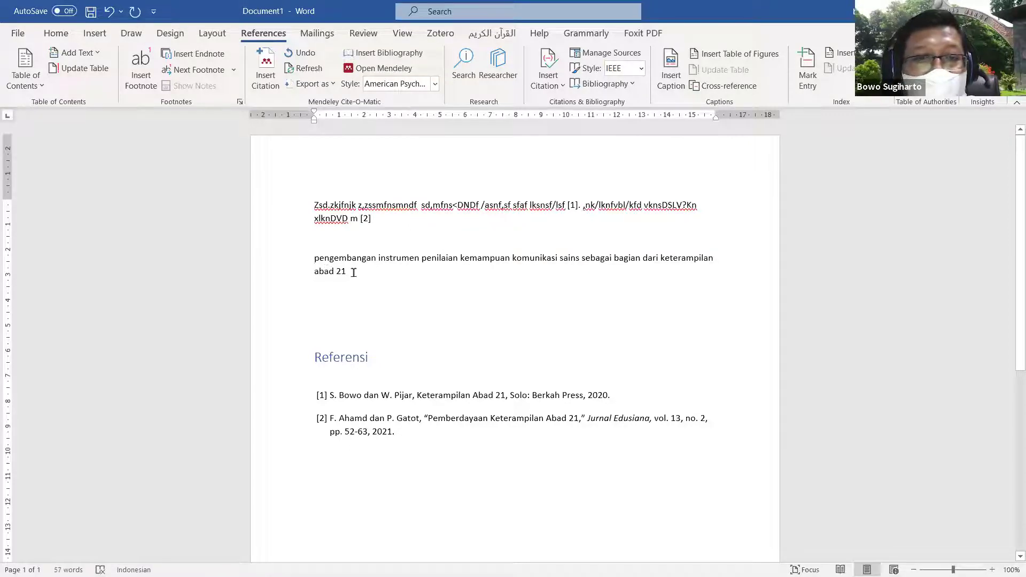
pyautogui.write('P')
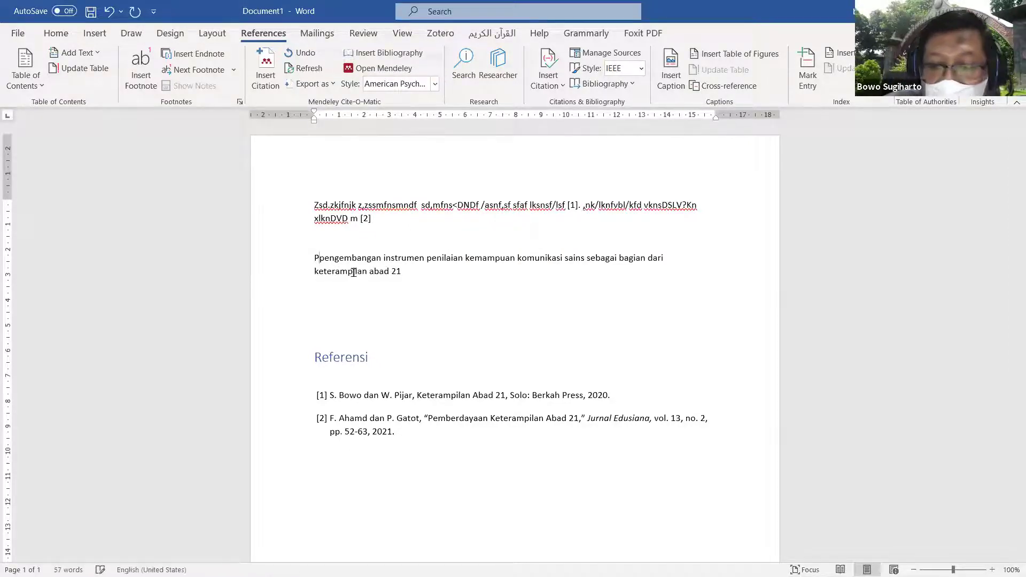
pyautogui.press('Delete')
# Step: Paste the sentence-case 'Pengembangan instrumen penilaian…' title over the Mendeley entry's uppercase title
pyautogui.moveTo(353, 272); pyautogui.dragTo(314, 260)
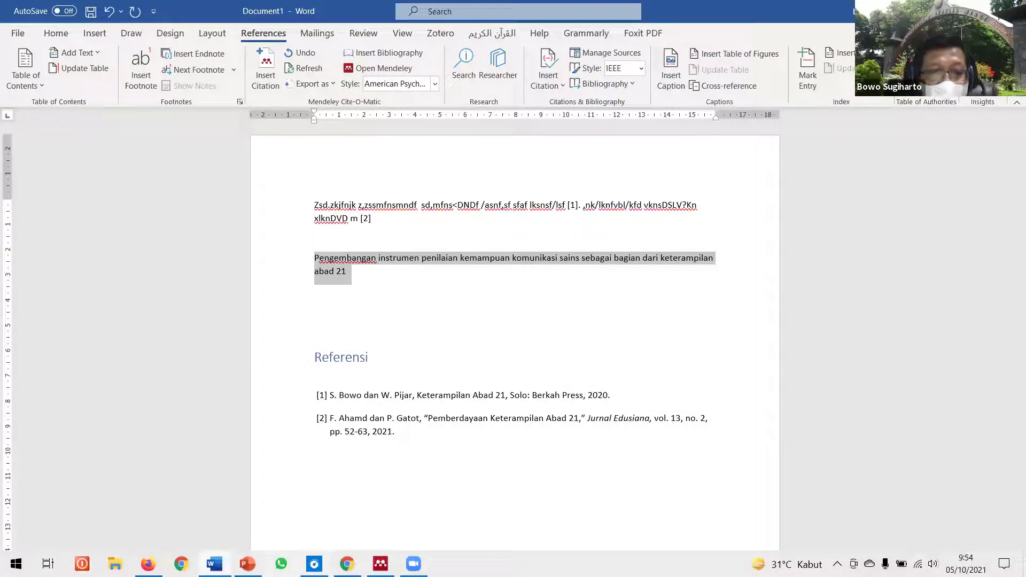
pyautogui.click(664, 298)
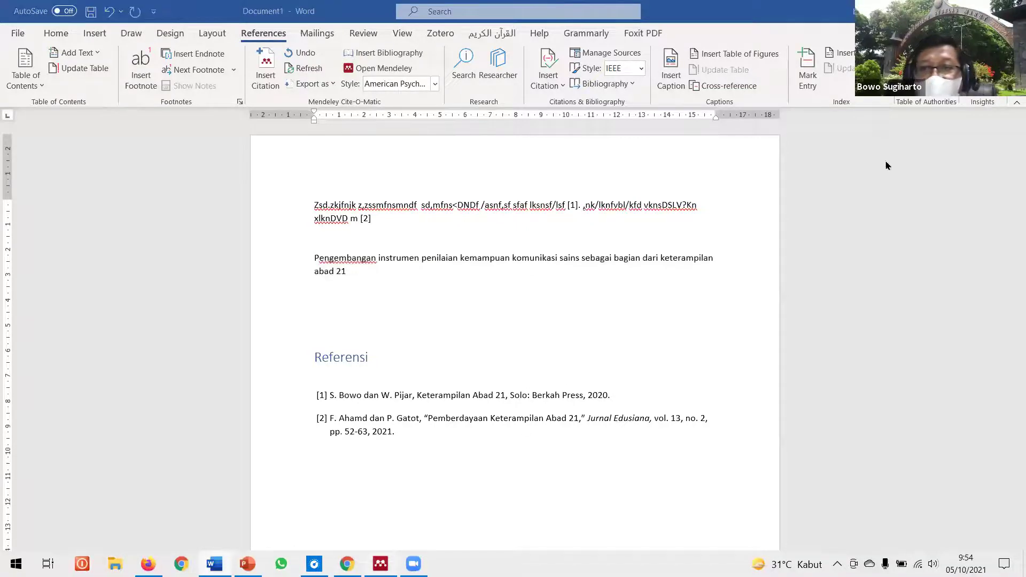
pyautogui.hotkey('alt', 'Tab')
pyautogui.hotkey('ctrl', 'v')
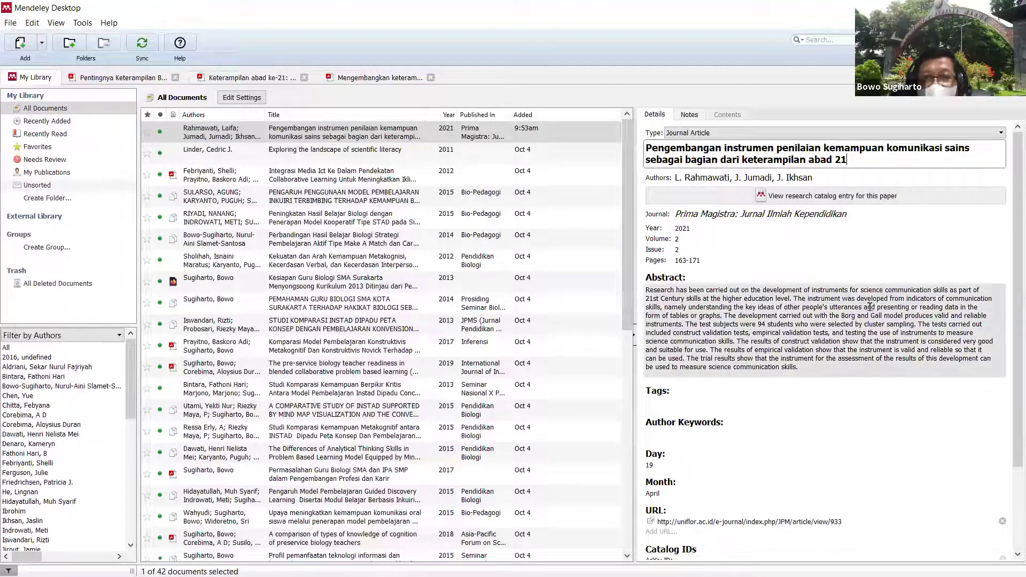
# Step: Check the retitled Prima Magistra entry's details and sync the library to the online account
pyautogui.scroll(-2, 1011, 430)
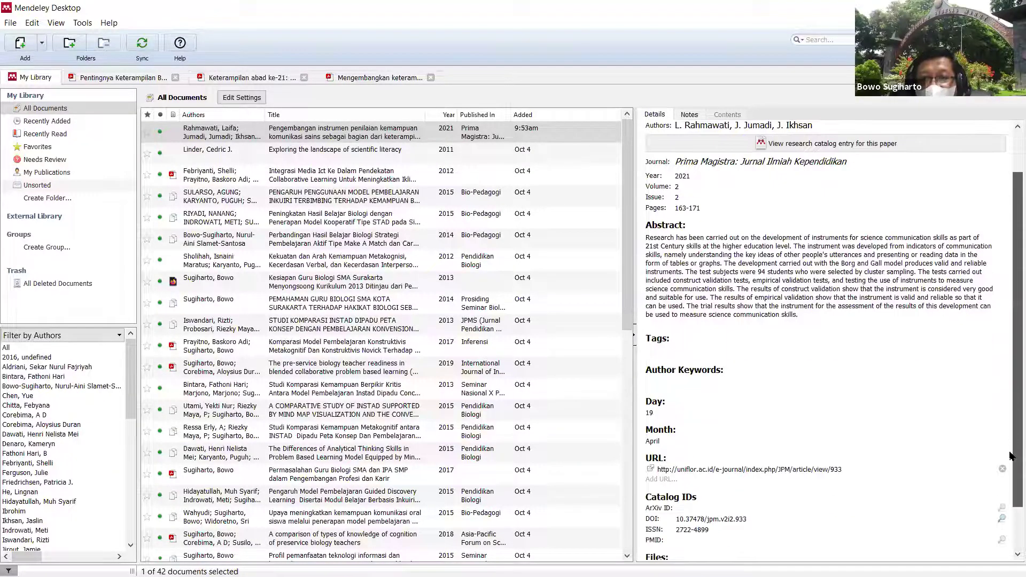
pyautogui.scroll(-2, 1013, 454)
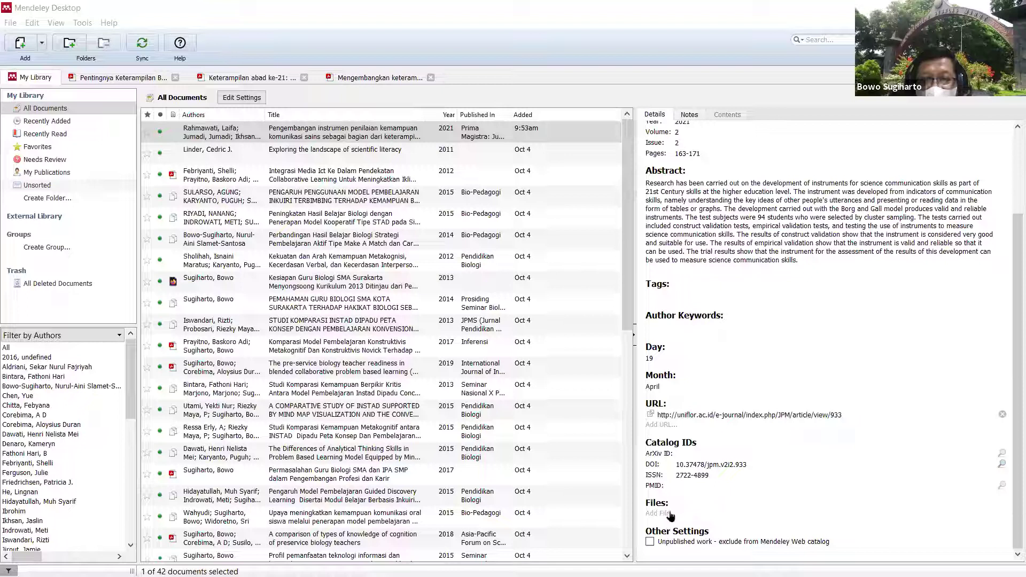
pyautogui.moveTo(155, 576)
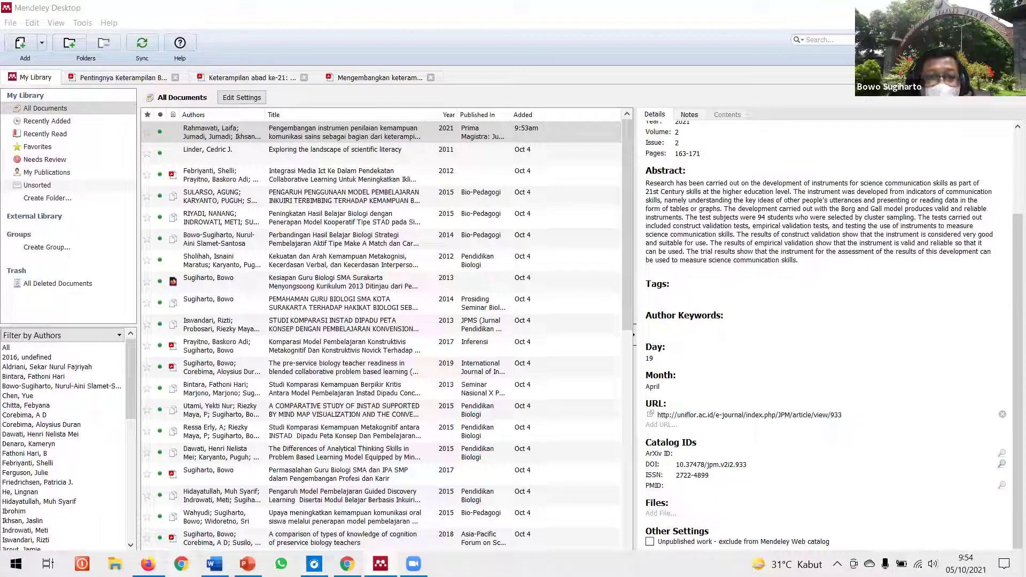
pyautogui.click(142, 42)
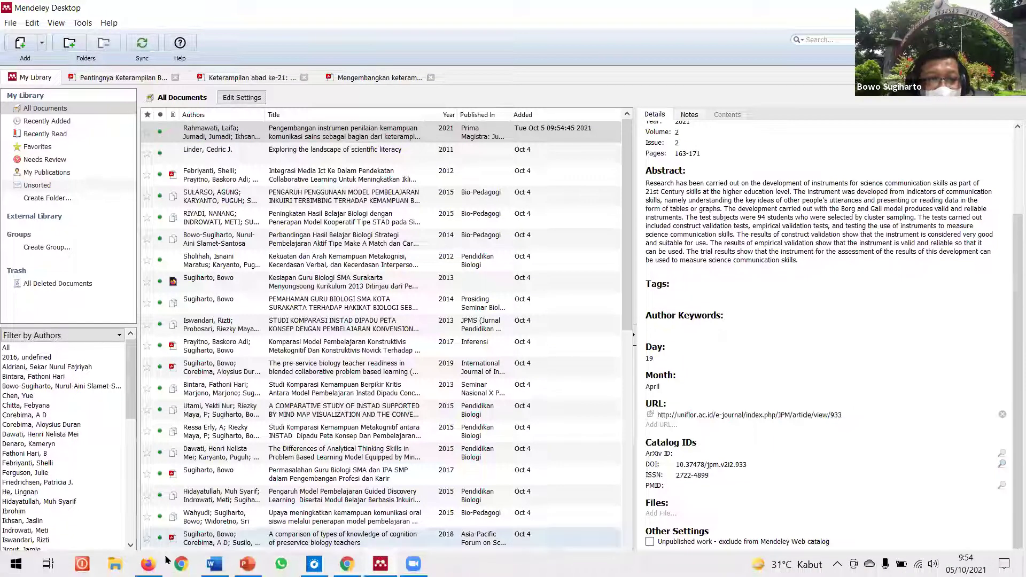
# Step: Scroll through the PENGEMBANGAN INSTRUMEN paper's 9 references on Microsoft Academic and back to its top
pyautogui.hotkey('alt', 'Tab')
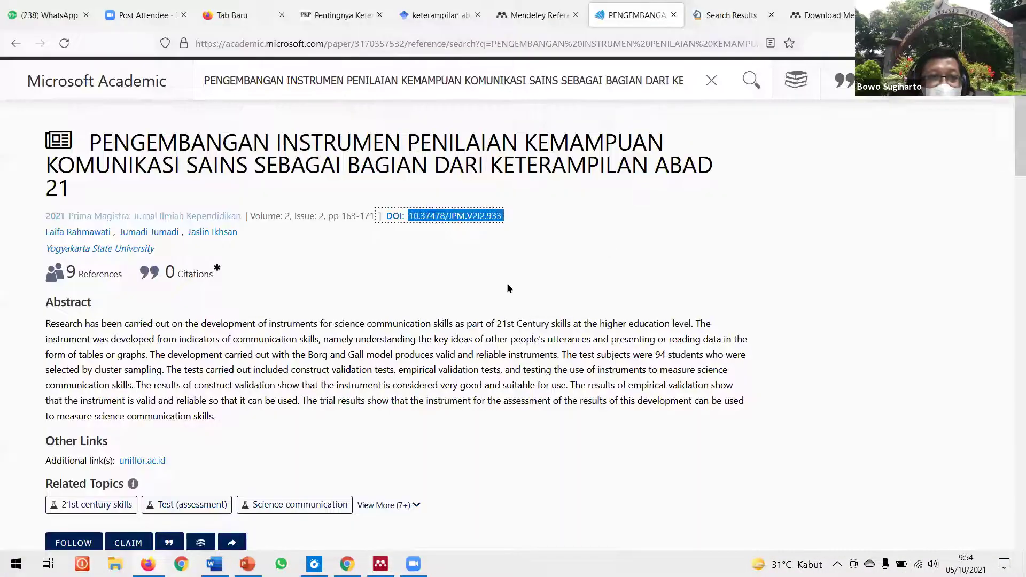
pyautogui.scroll(-2, 508, 288)
pyautogui.scroll(-3, 509, 279)
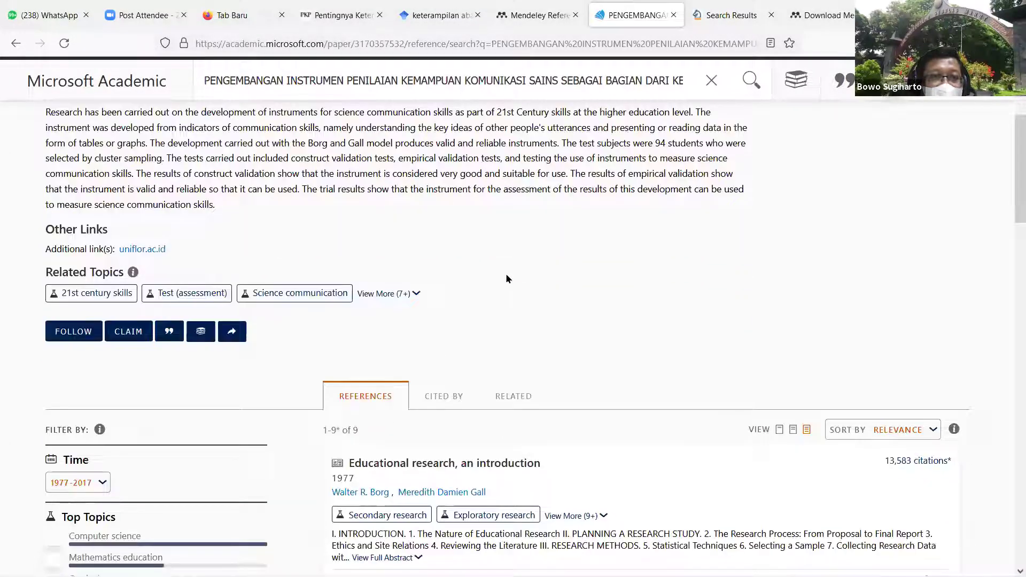
pyautogui.scroll(-3, 506, 279)
pyautogui.scroll(5, 507, 279)
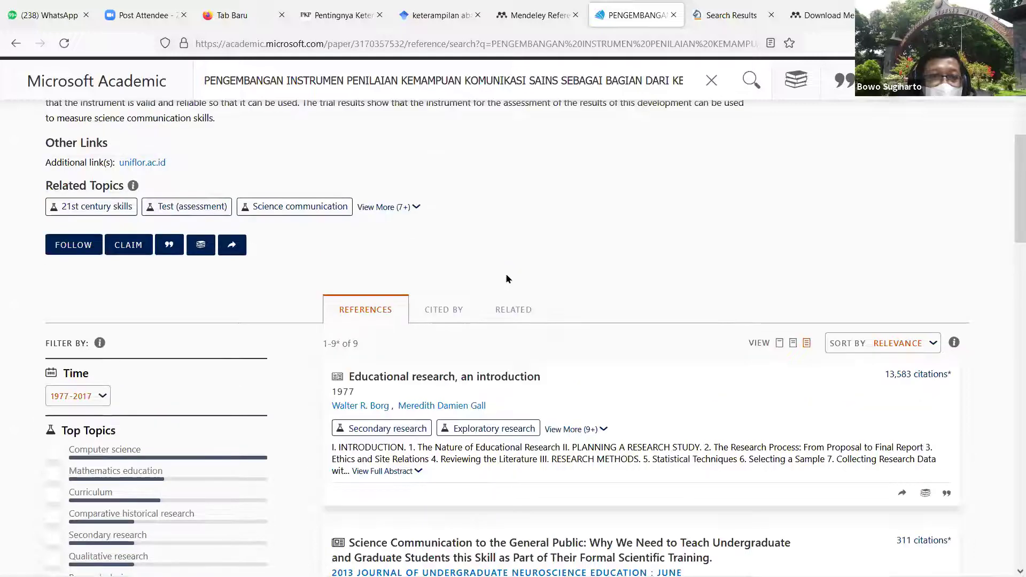
pyautogui.scroll(2, 506, 278)
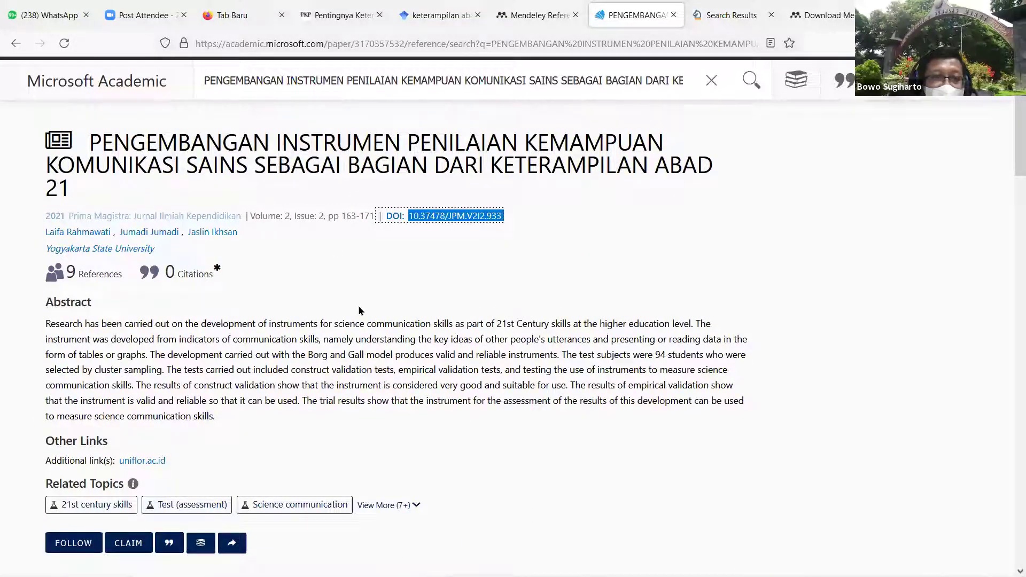
pyautogui.scroll(-3, 362, 309)
pyautogui.scroll(-2, 362, 309)
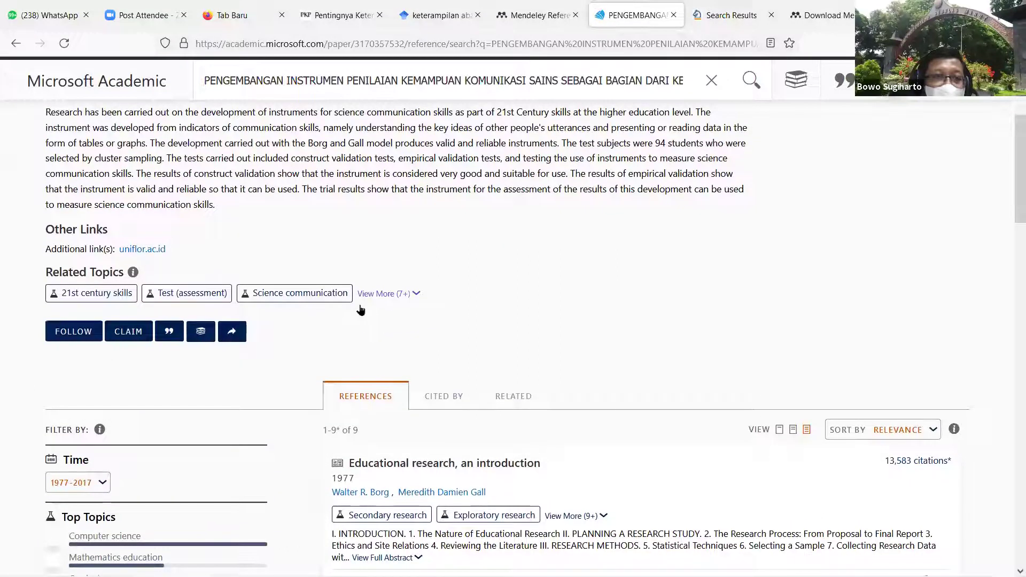
pyautogui.scroll(-3, 361, 310)
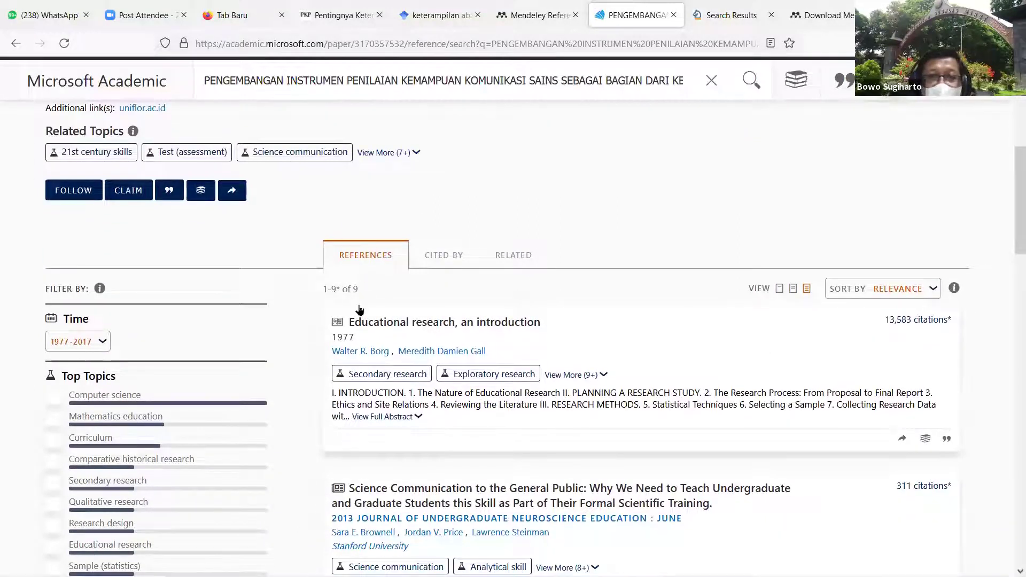
pyautogui.scroll(-4, 359, 310)
pyautogui.scroll(-1, 359, 311)
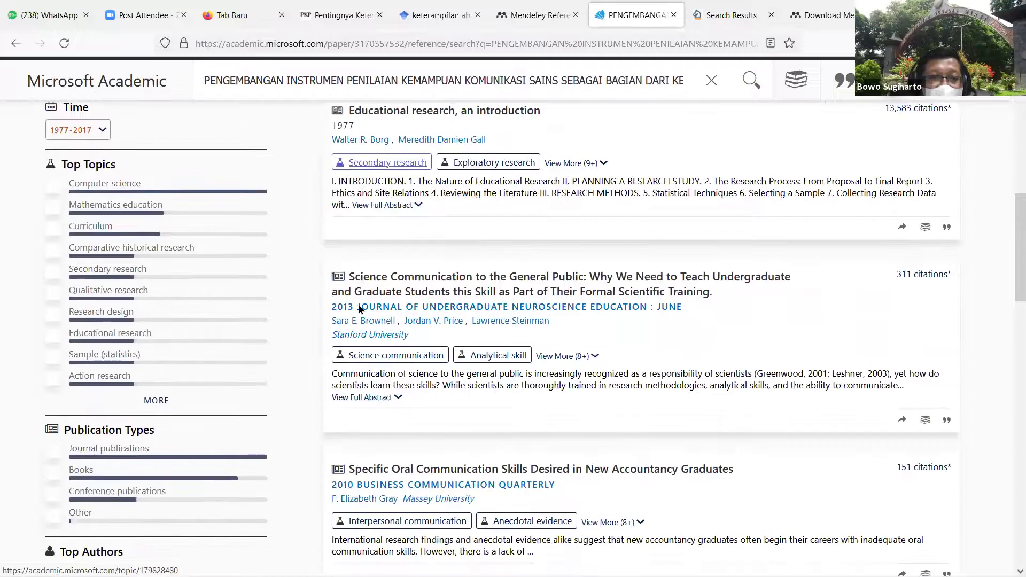
pyautogui.scroll(-5, 360, 310)
pyautogui.scroll(3, 360, 310)
pyautogui.scroll(8, 360, 310)
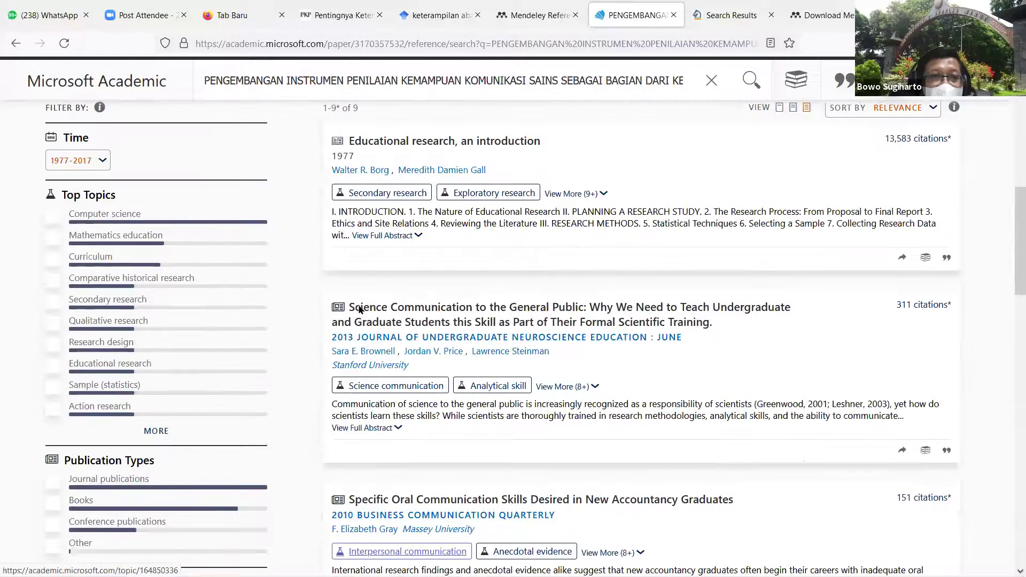
pyautogui.scroll(6, 359, 309)
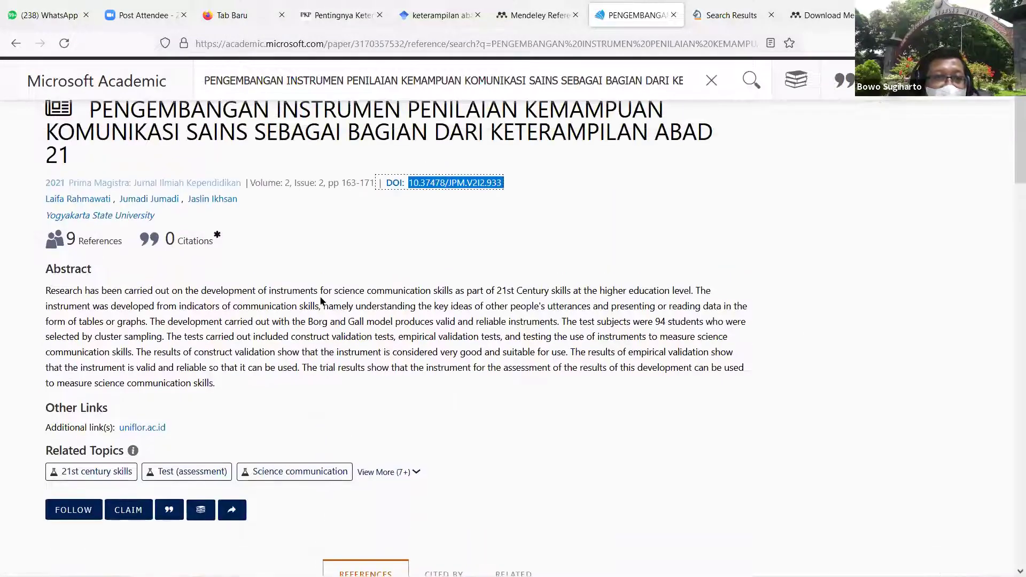
pyautogui.scroll(1, 353, 269)
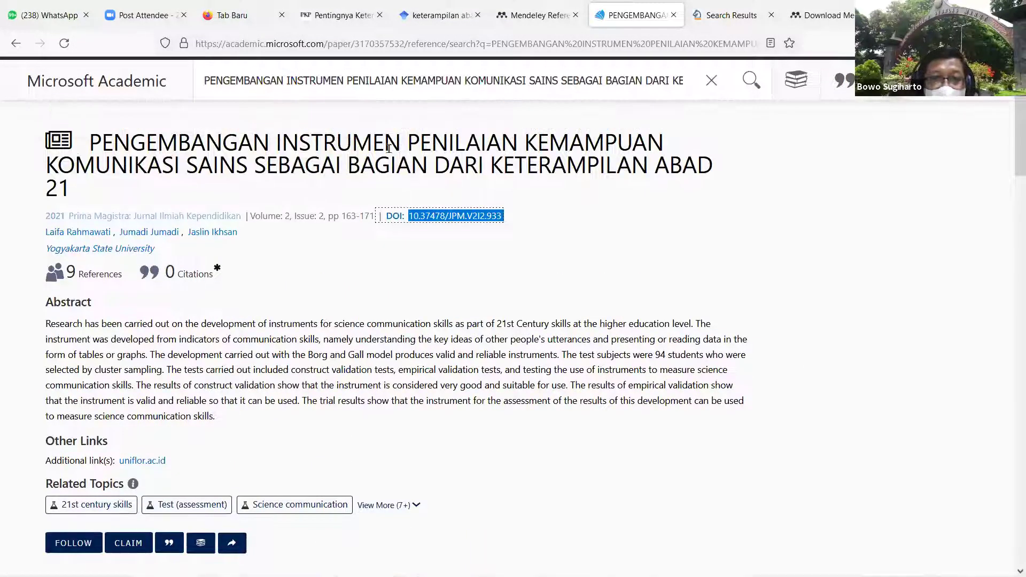
pyautogui.scroll(-5, 326, 289)
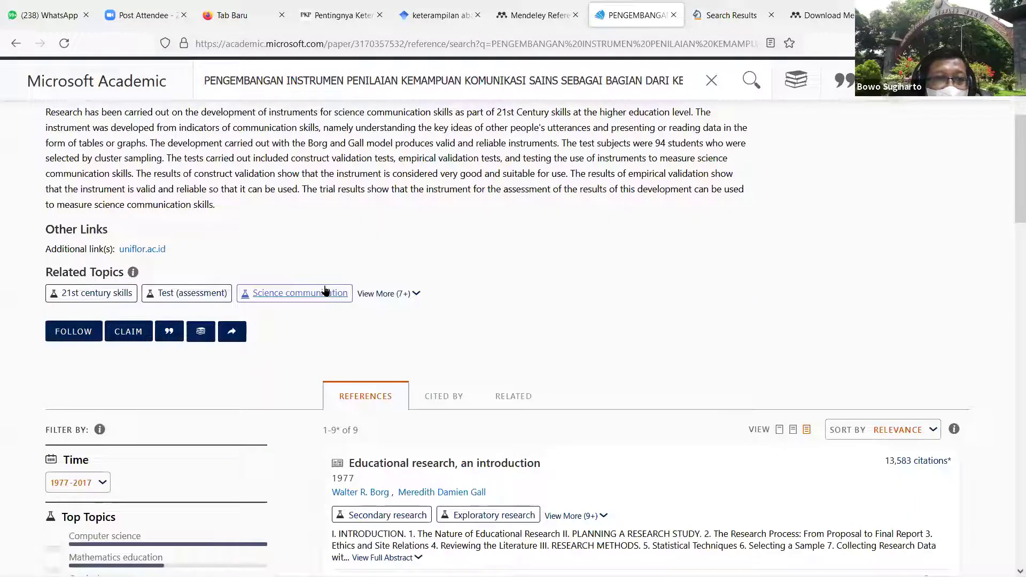
pyautogui.scroll(-2, 406, 315)
pyautogui.scroll(-4, 406, 314)
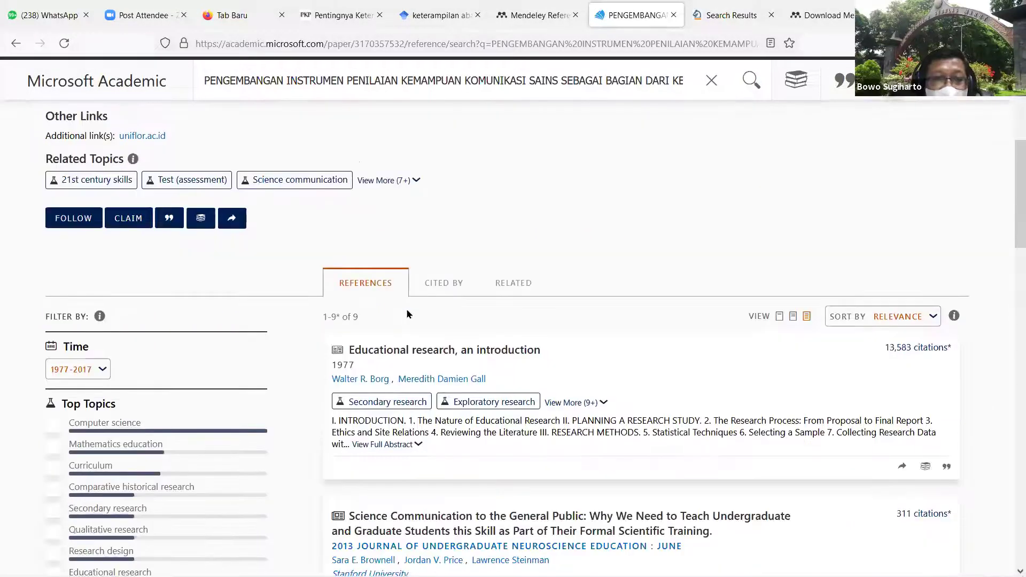
pyautogui.scroll(-2, 420, 310)
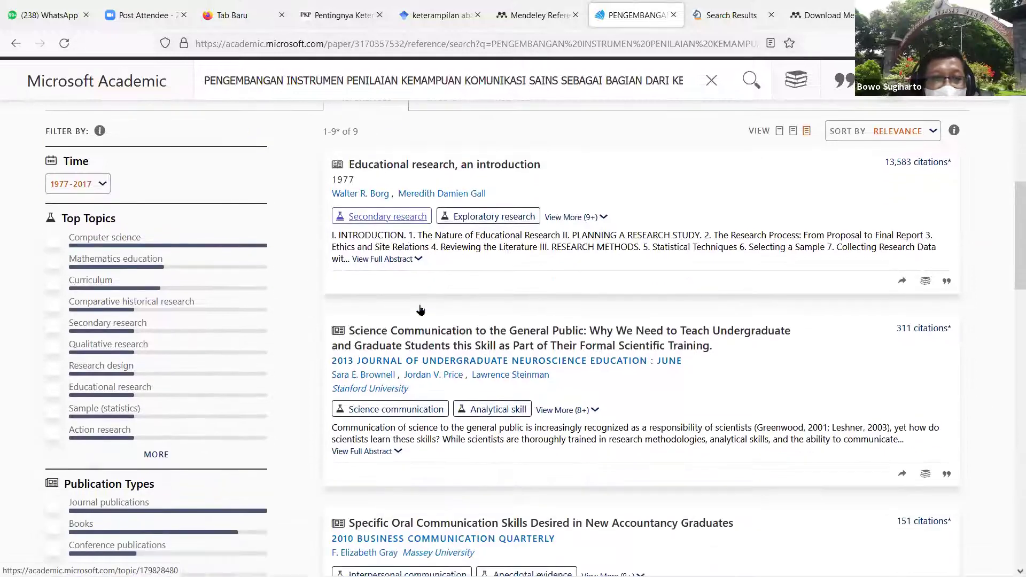
pyautogui.scroll(-9, 420, 309)
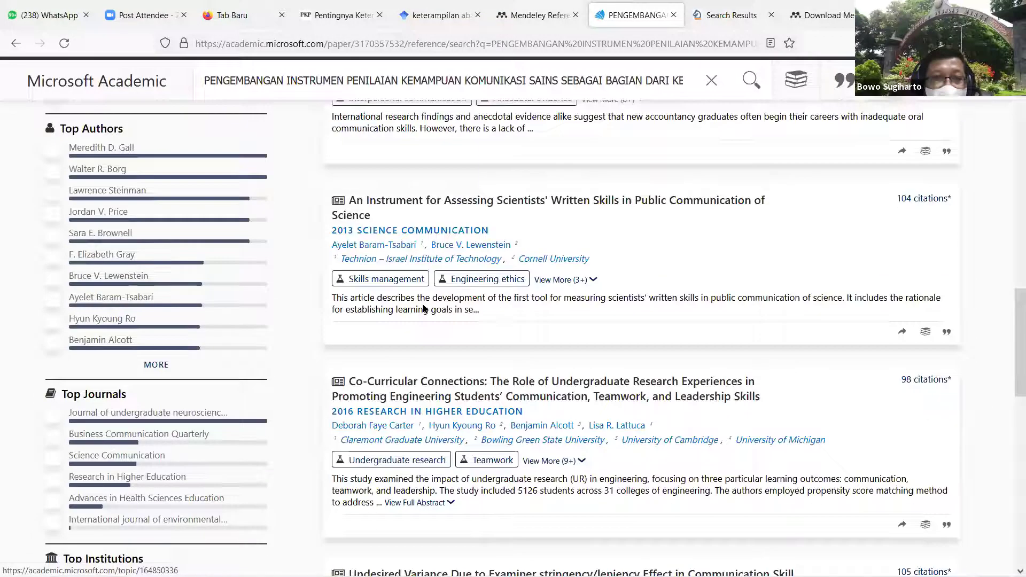
pyautogui.scroll(-12, 454, 367)
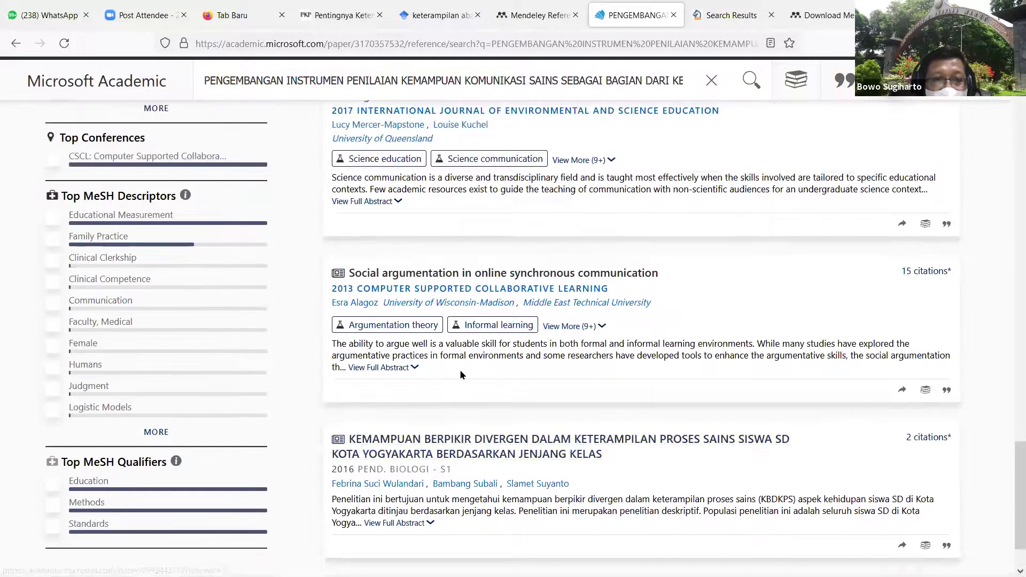
pyautogui.scroll(3, 464, 372)
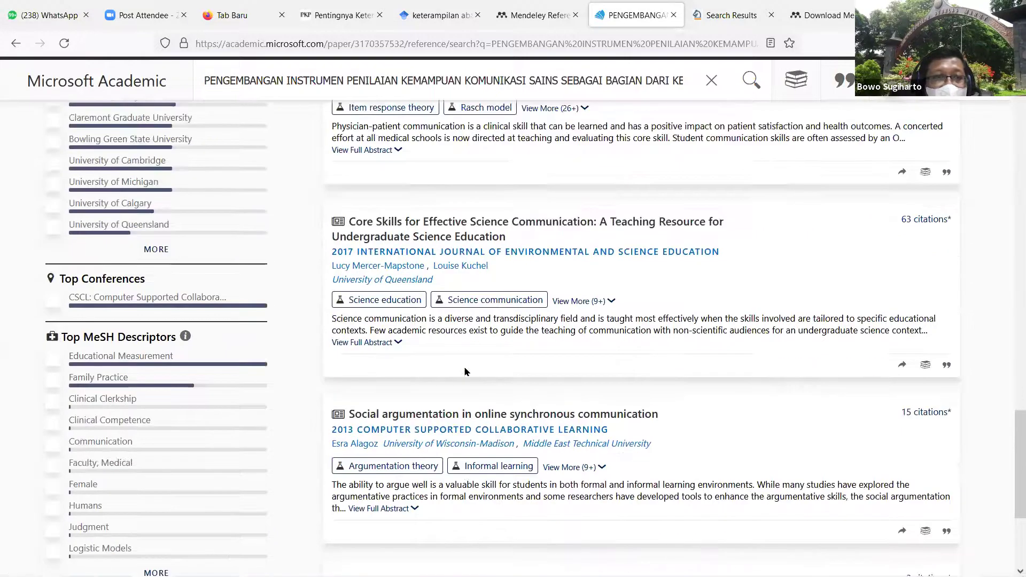
pyautogui.scroll(2, 464, 372)
pyautogui.scroll(15, 464, 371)
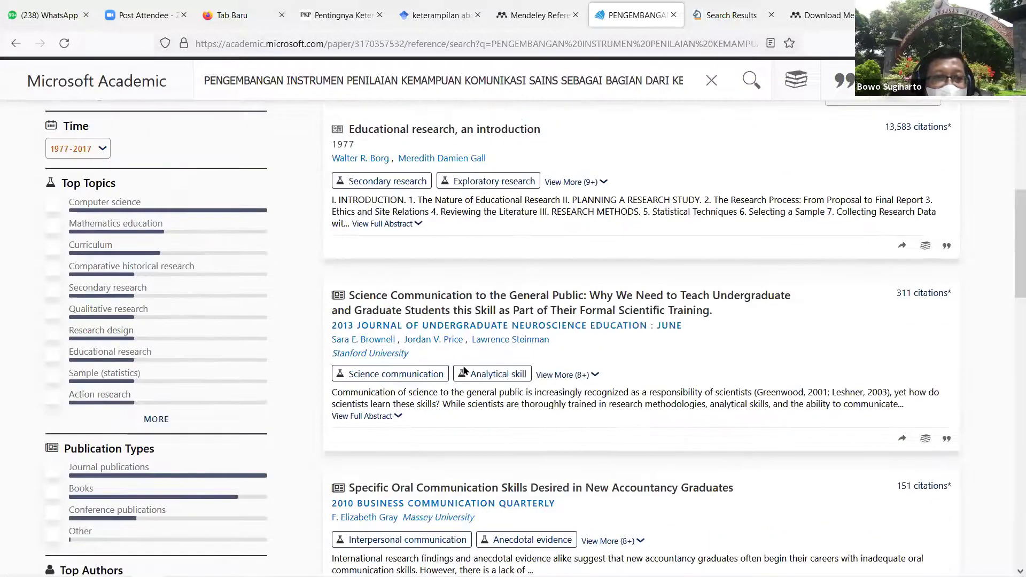
pyautogui.scroll(6, 465, 371)
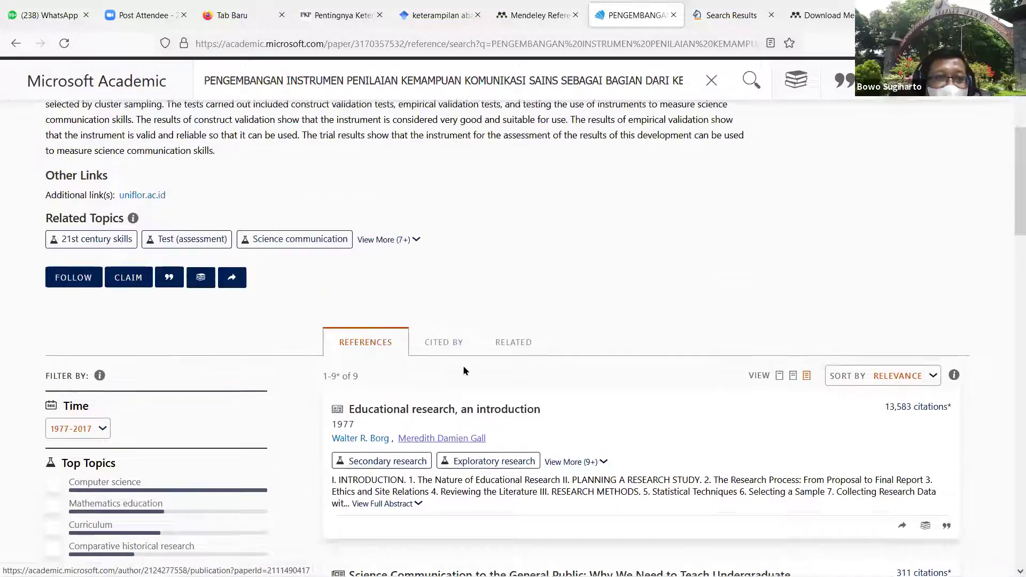
pyautogui.scroll(1, 533, 321)
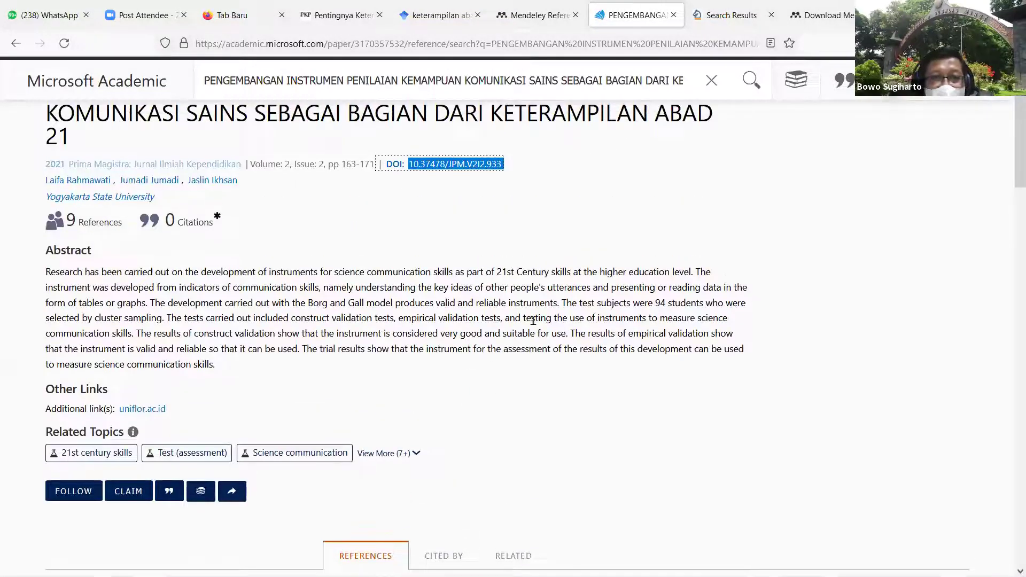
pyautogui.scroll(1, 533, 321)
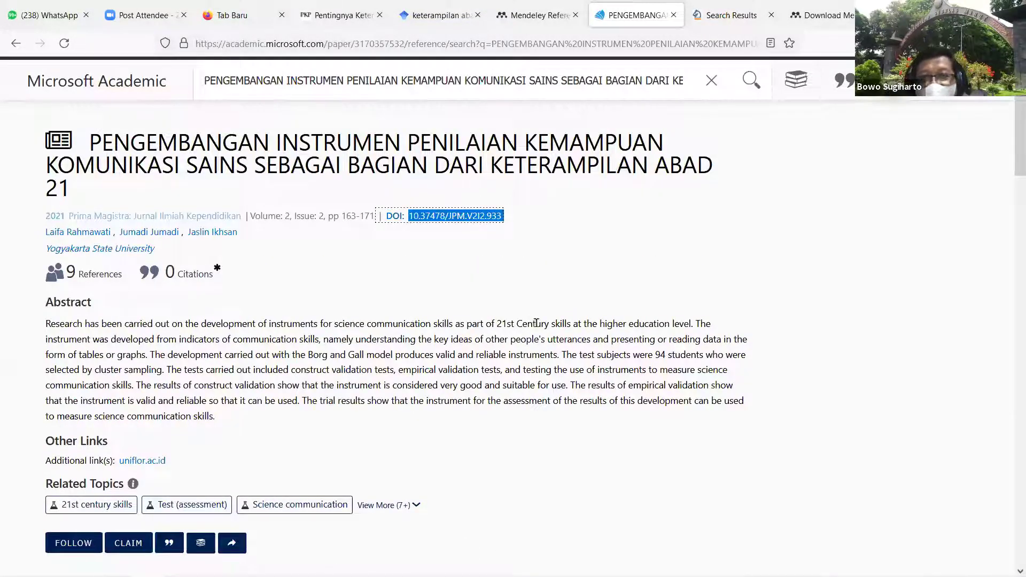
pyautogui.click(523, 271)
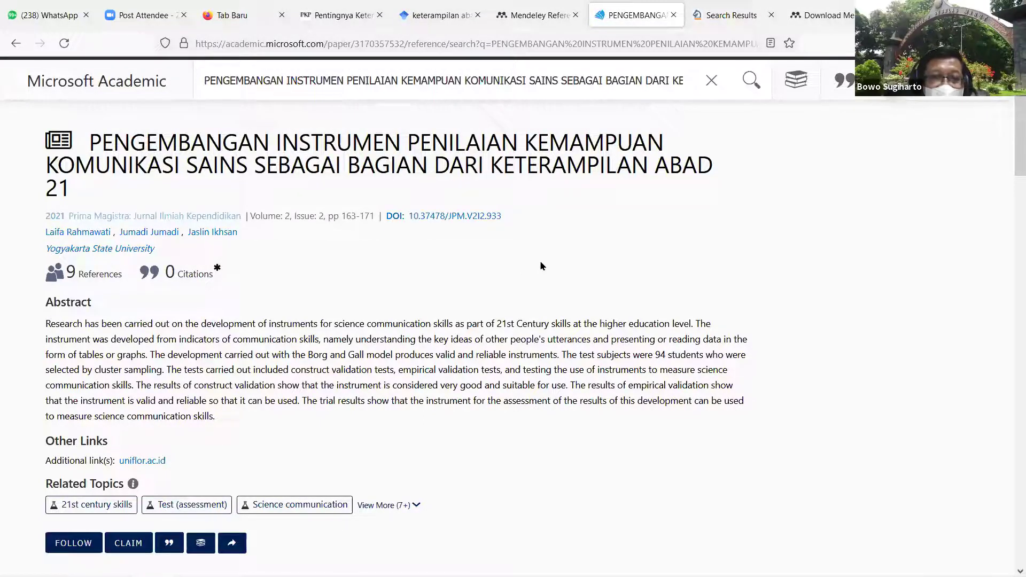
pyautogui.scroll(-1, 540, 261)
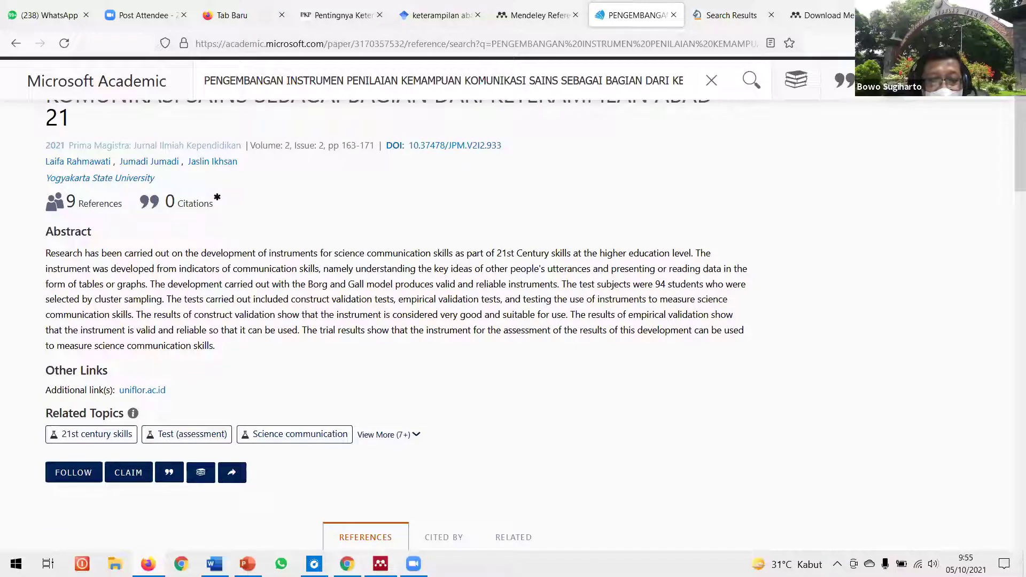
pyautogui.moveTo(380, 564)
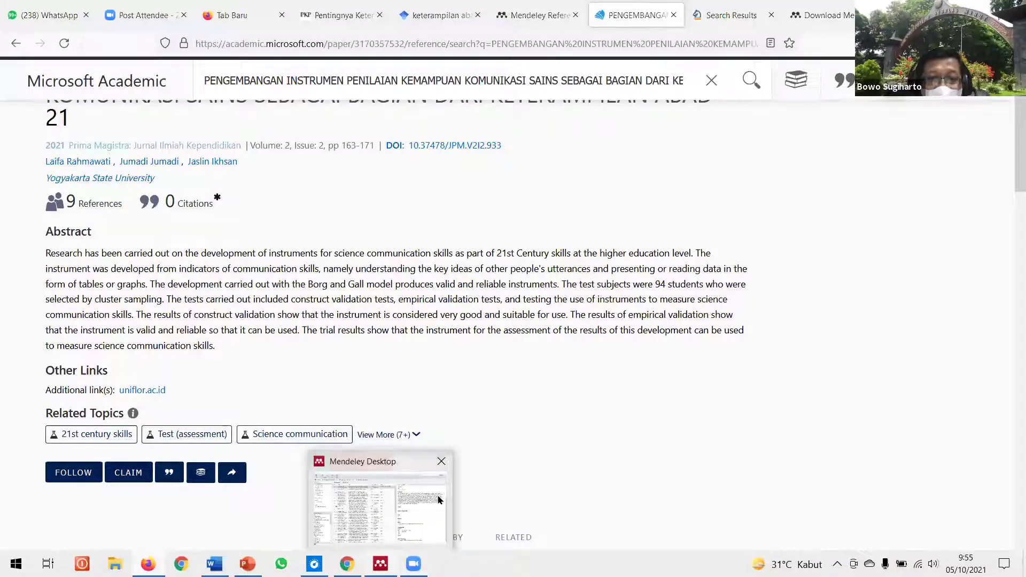
pyautogui.hotkey('alt', 'Tab')
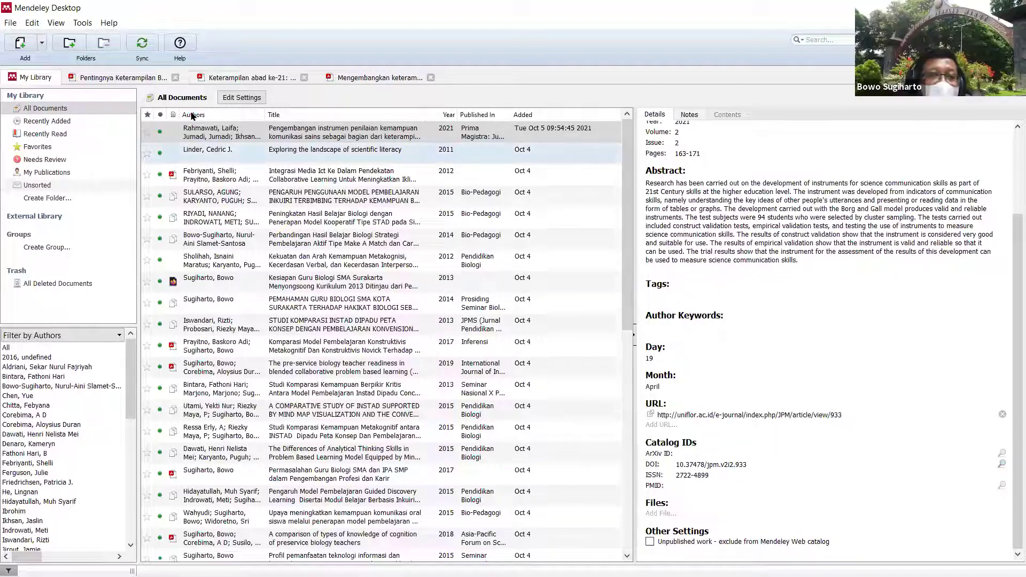
pyautogui.click(42, 43)
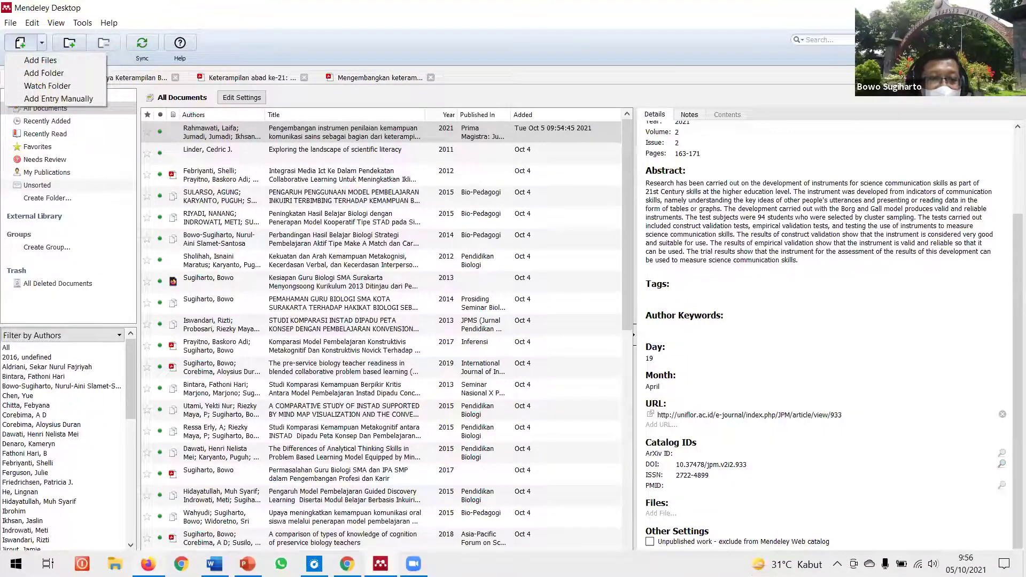
pyautogui.press('Escape')
pyautogui.hotkey('alt', 'Tab')
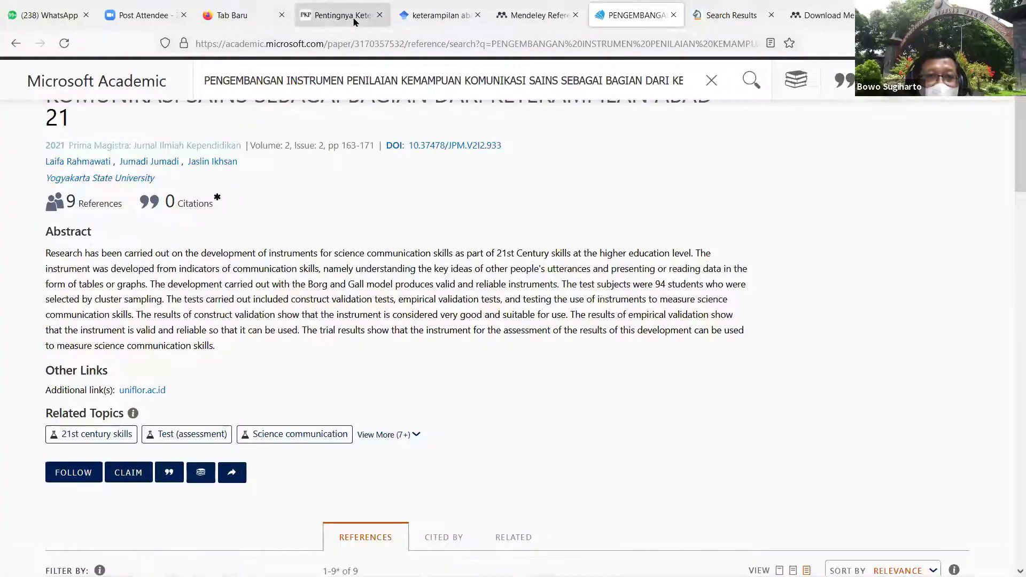
# Step: Save the Proyek buku digital paper's upi.edu PDF, 3248-5986-1-PB.pdf, to Downloads from Google Scholar
pyautogui.hotkey('ctrl', '4')
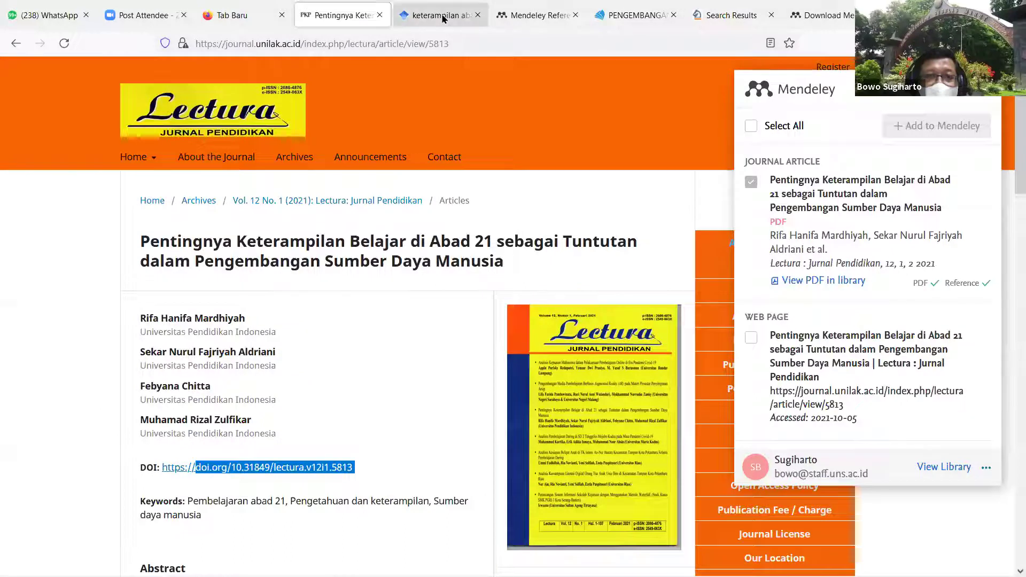
pyautogui.hotkey('ctrl', 'Tab')
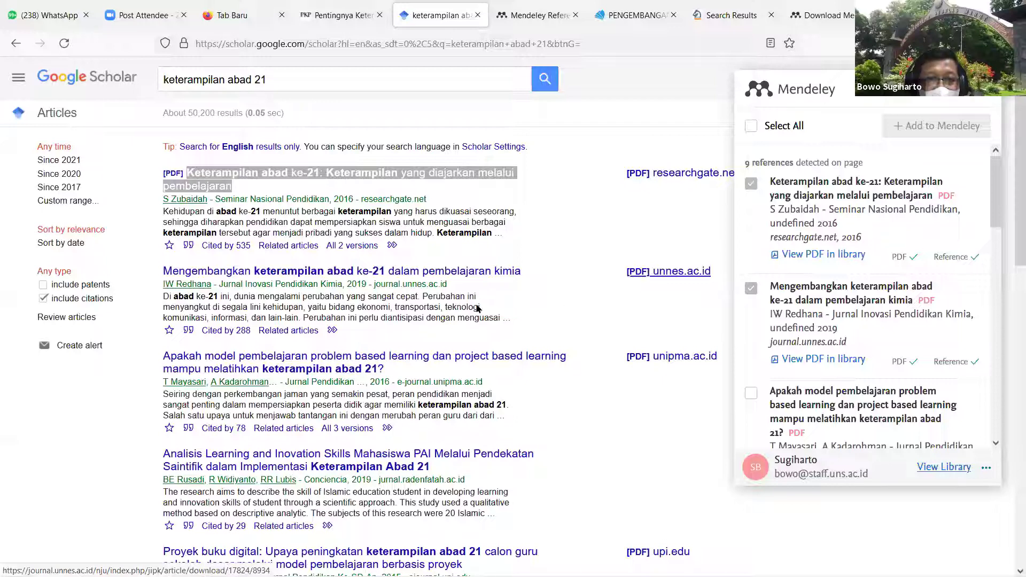
pyautogui.scroll(-2, 481, 304)
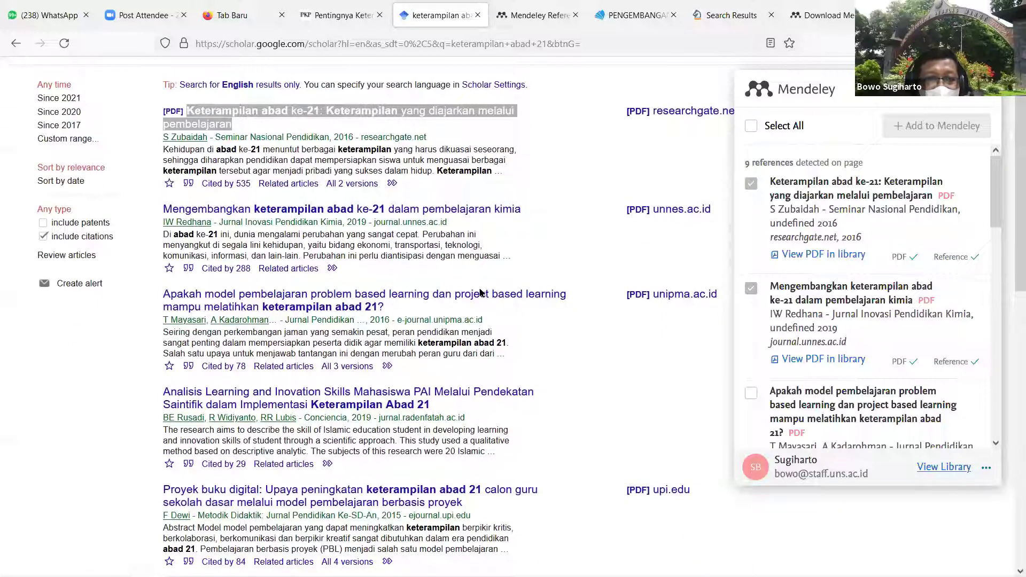
pyautogui.scroll(-2, 481, 293)
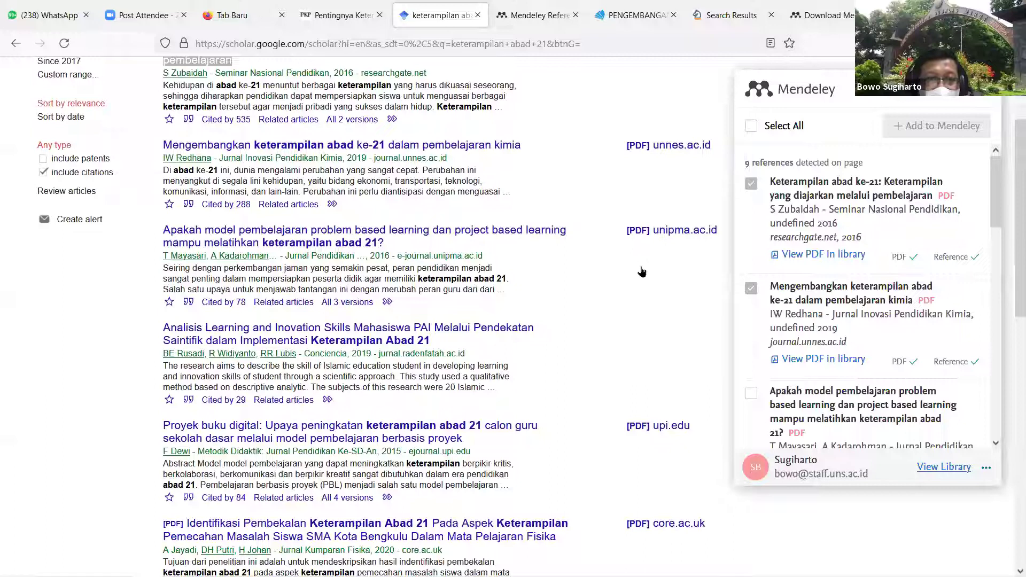
pyautogui.scroll(-5, 642, 272)
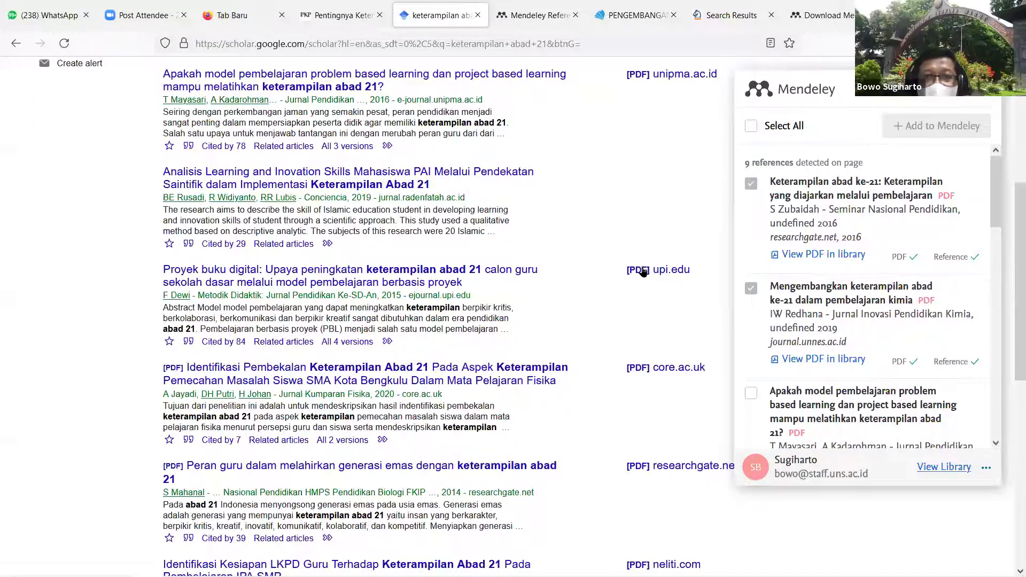
pyautogui.click(643, 272)
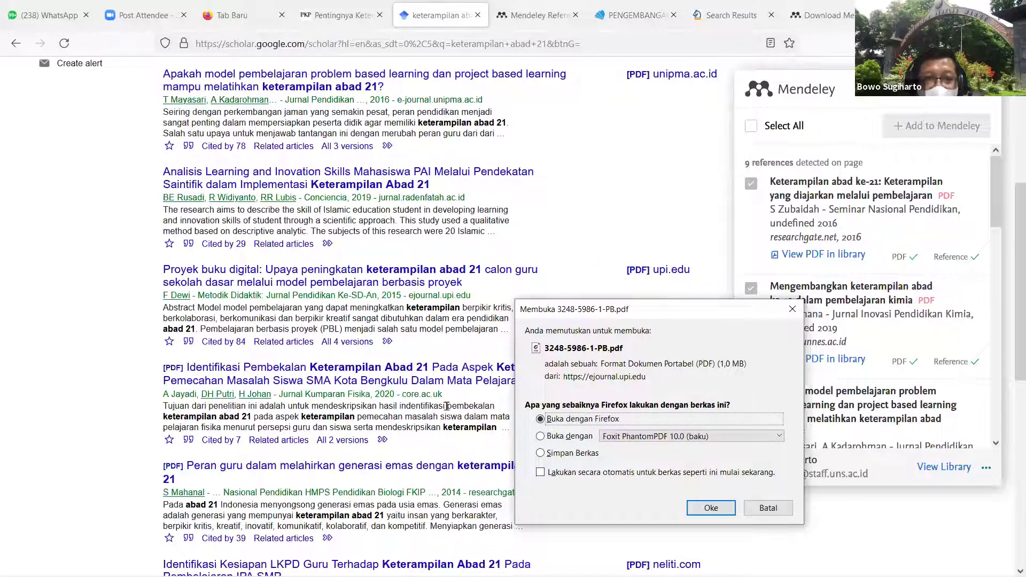
pyautogui.click(629, 292)
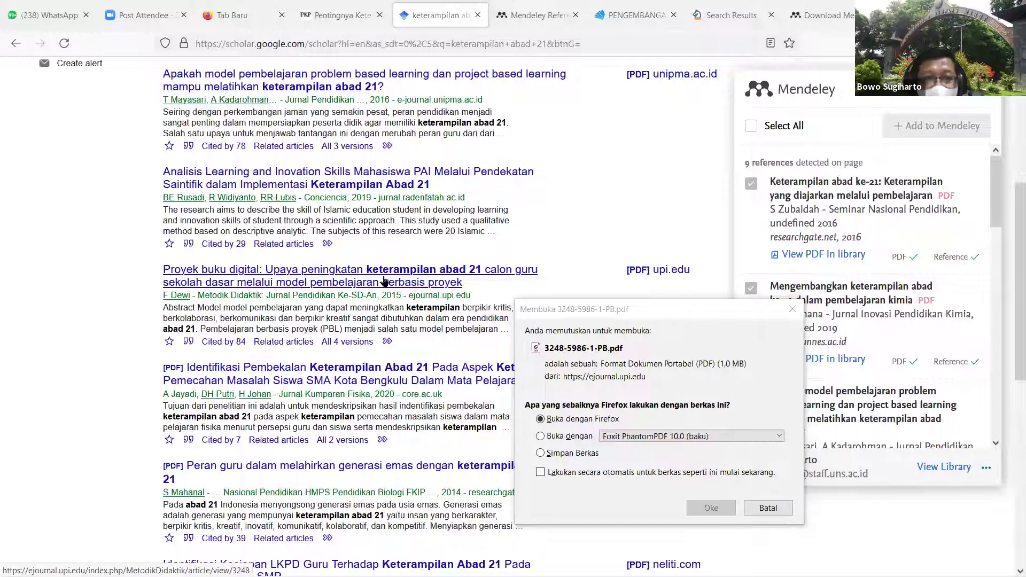
pyautogui.click(544, 454)
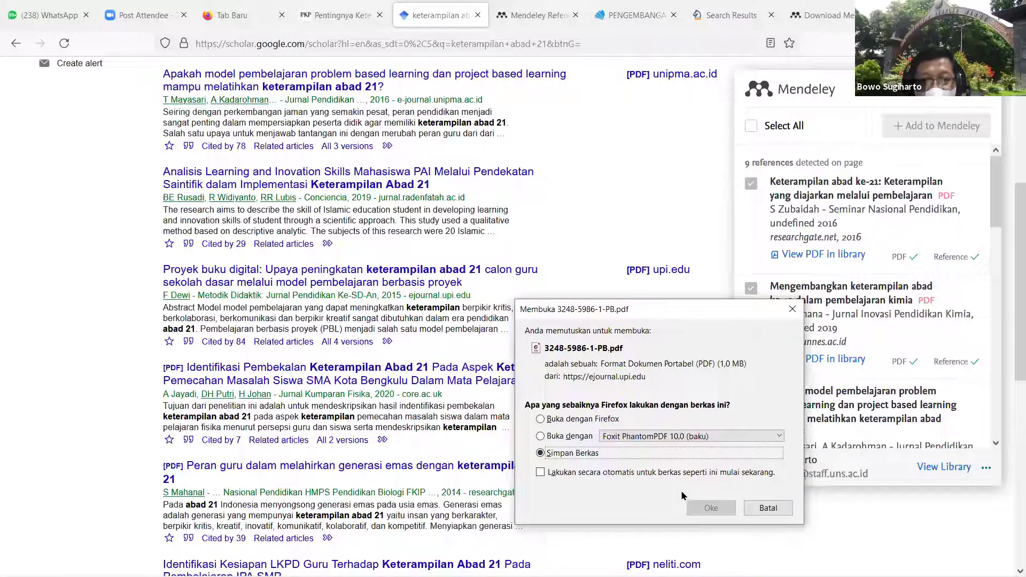
pyautogui.click(711, 509)
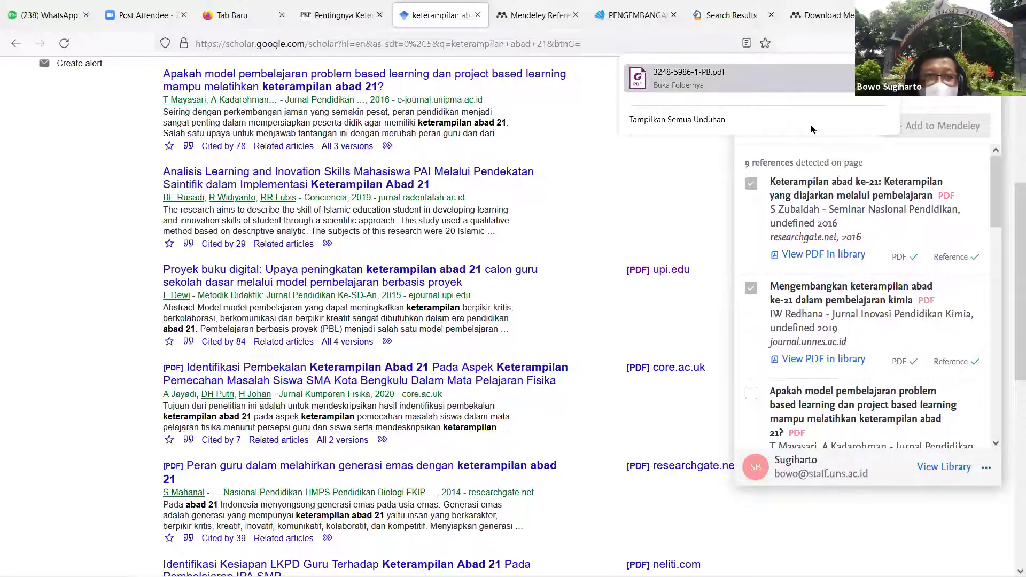
pyautogui.click(871, 78)
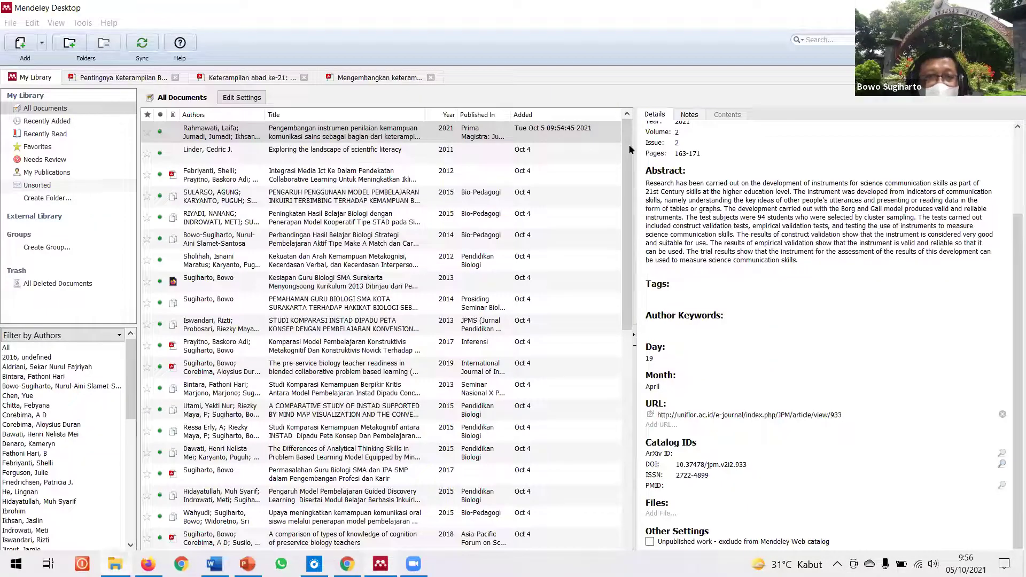
# Step: Enter stray text in the library search box, then choose Add Files from the Add menu
pyautogui.click(629, 150)
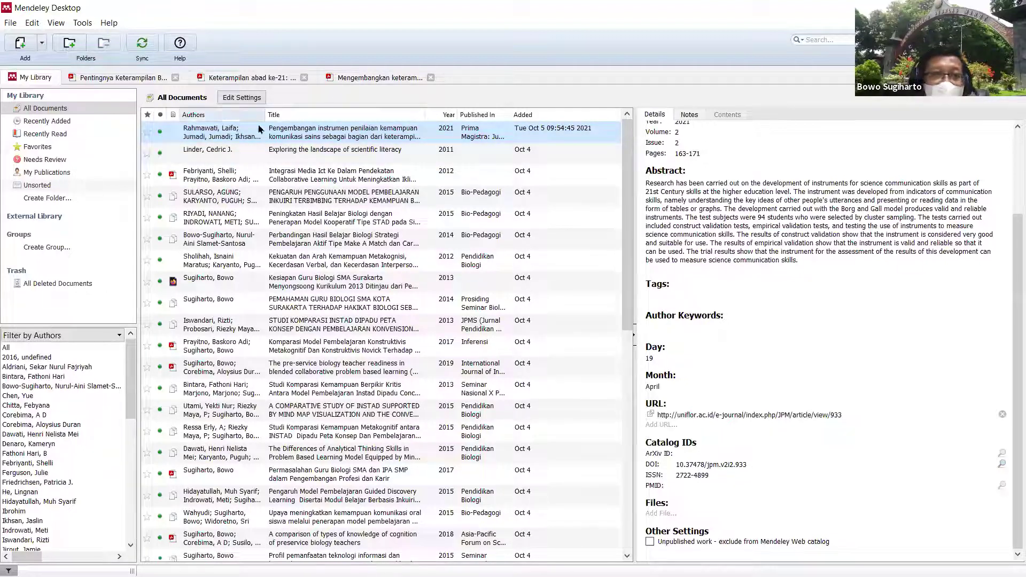
pyautogui.click(818, 39)
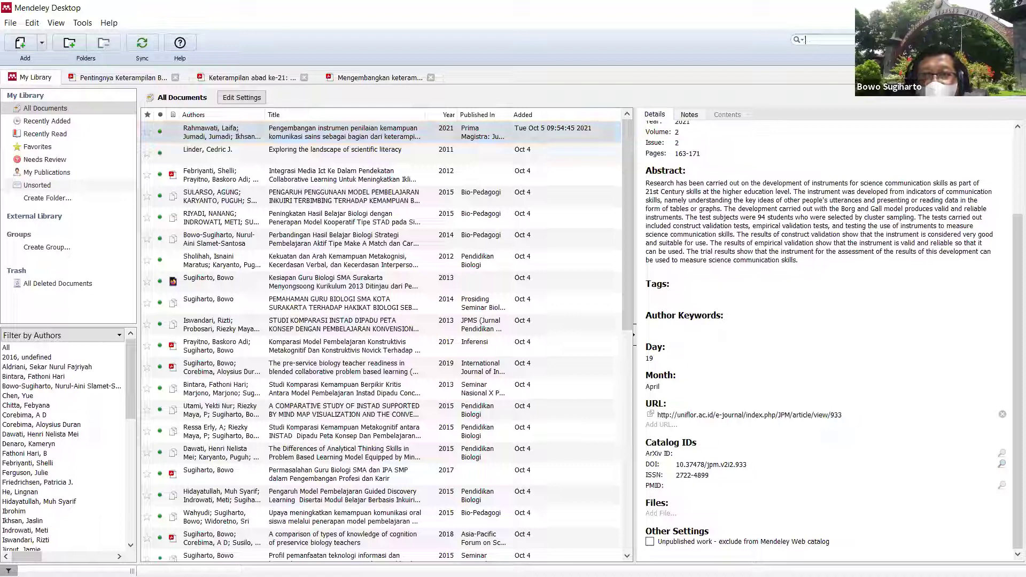
pyautogui.write('zm zcjbzcvmjvdMn')
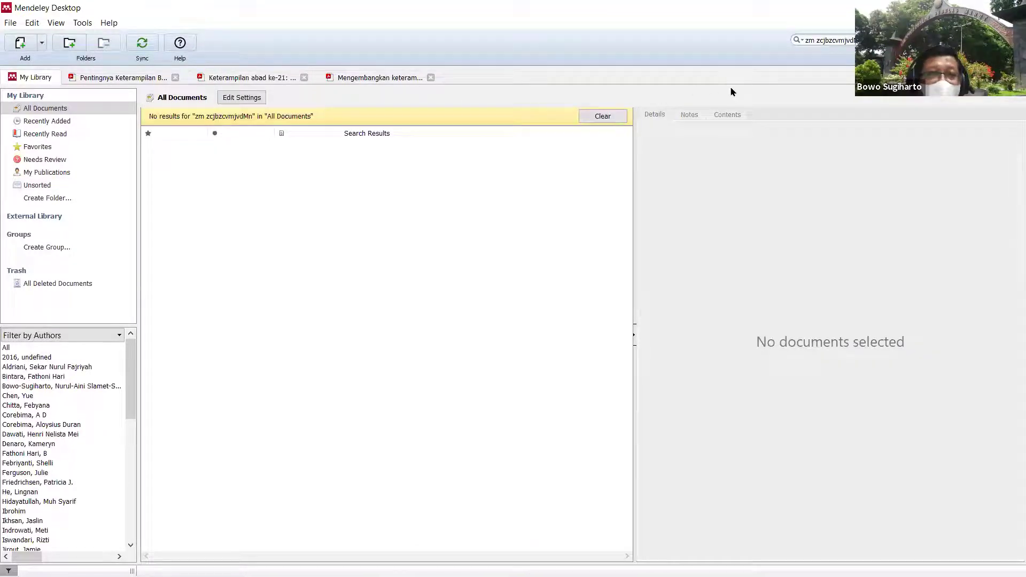
pyautogui.click(42, 44)
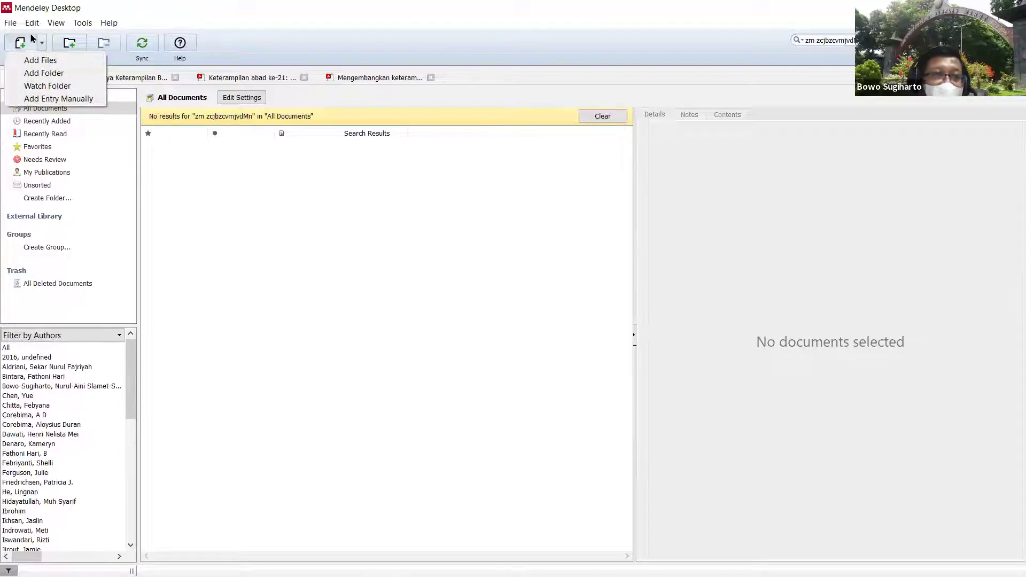
pyautogui.click(53, 60)
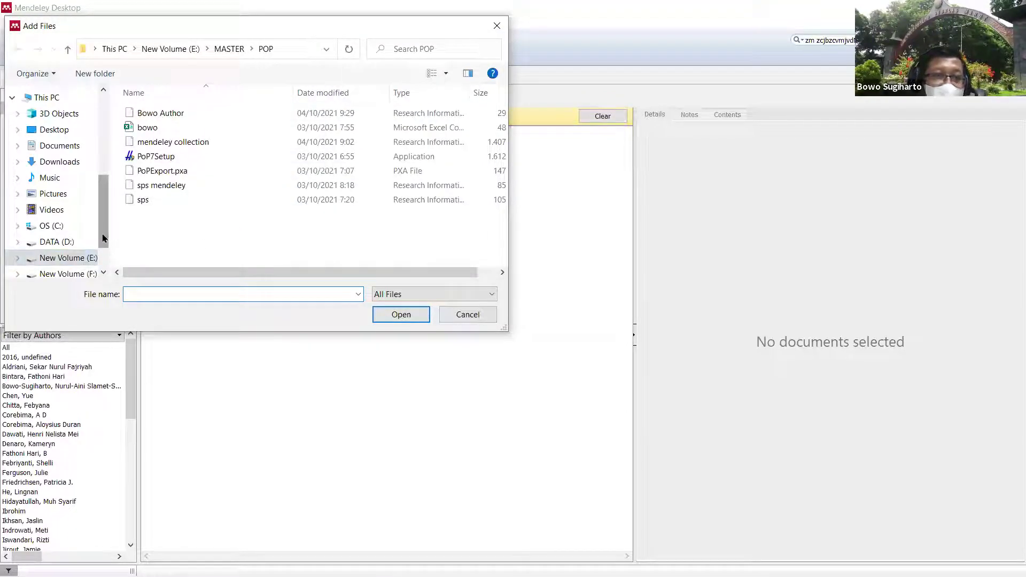
# Step: Browse the file picker's drives, past DATA (D:) and New Volume (F:), to New Volume (E:)
pyautogui.scroll(-1, 103, 238)
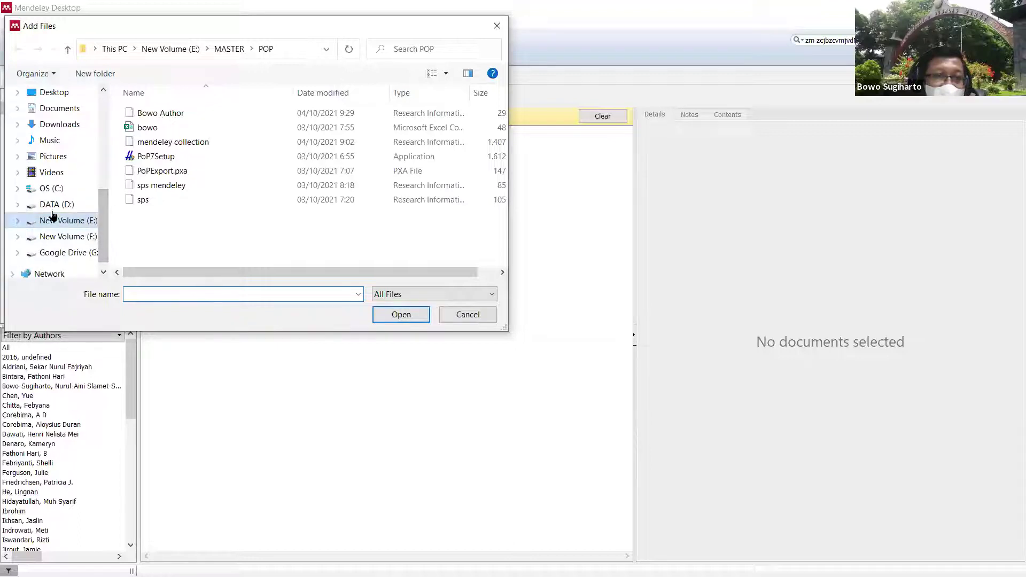
pyautogui.click(18, 205)
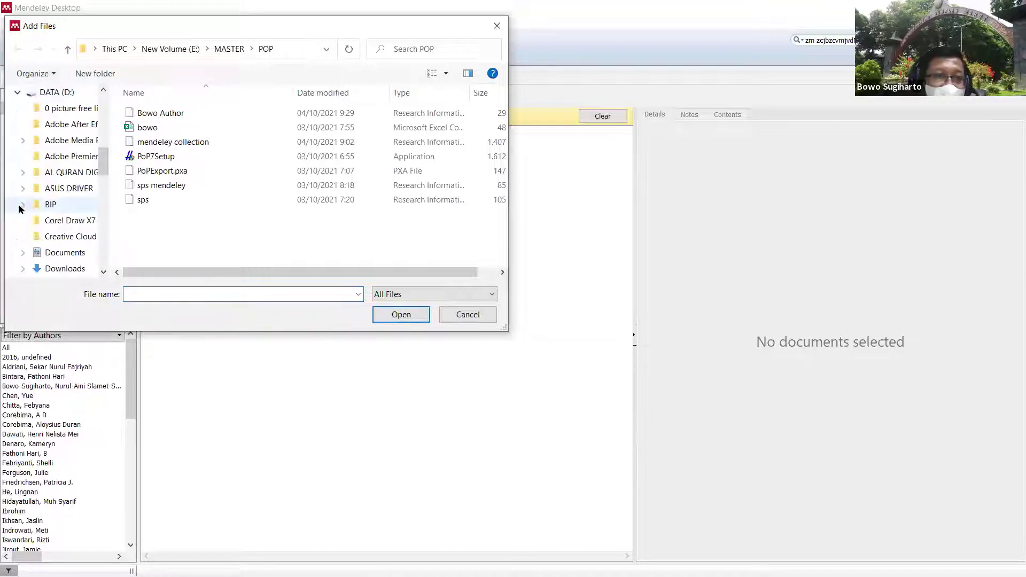
pyautogui.moveTo(103, 161); pyautogui.dragTo(91, 258)
pyautogui.click(44, 224)
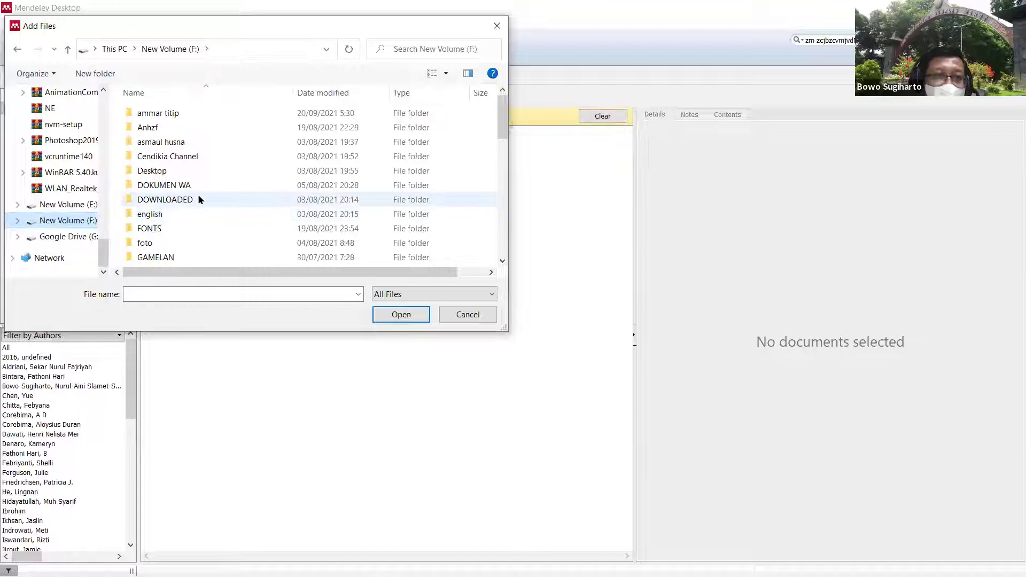
pyautogui.click(70, 205)
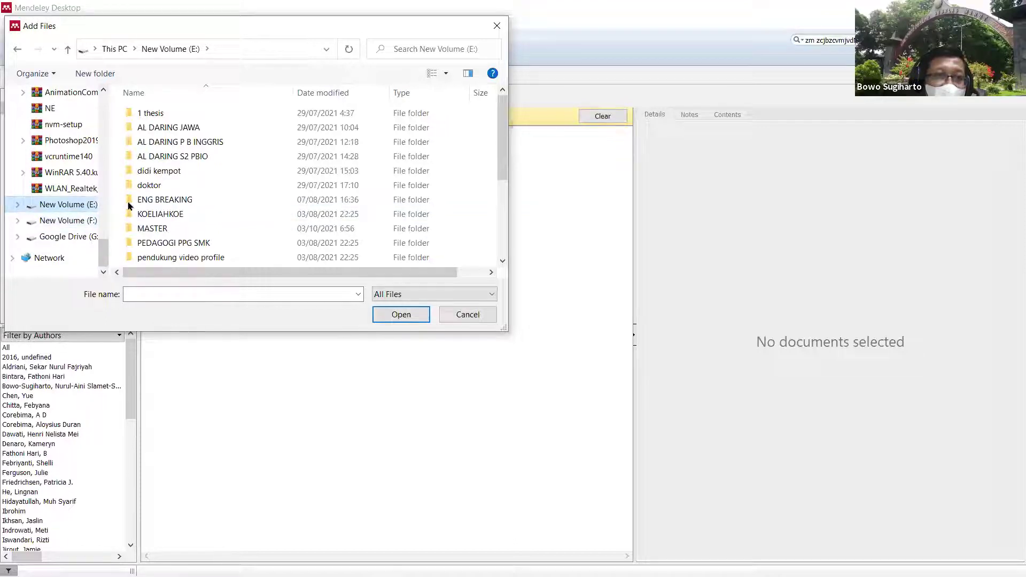
pyautogui.scroll(-3, 215, 203)
pyautogui.scroll(3, 215, 201)
pyautogui.moveTo(455, 575)
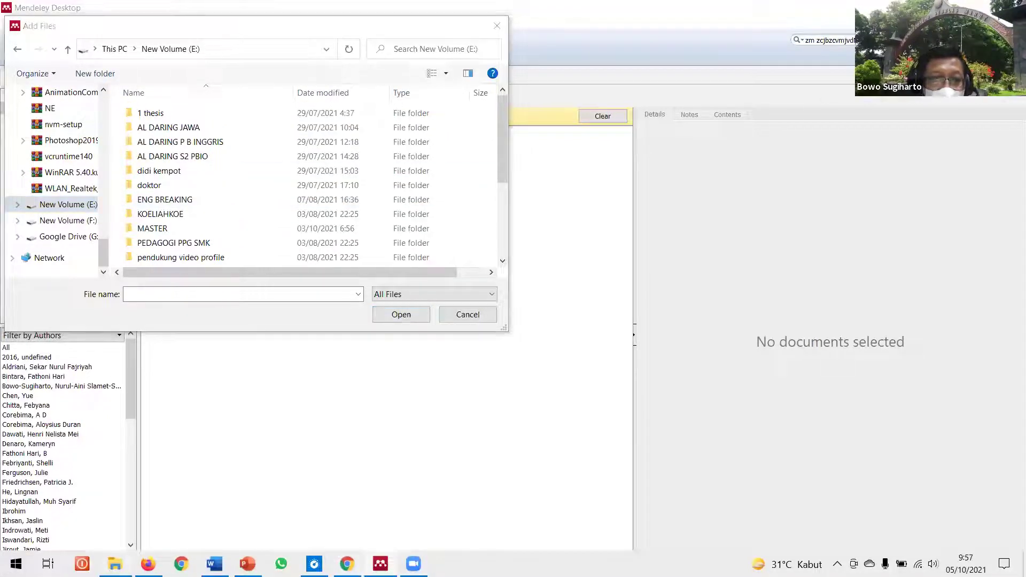
pyautogui.click(114, 564)
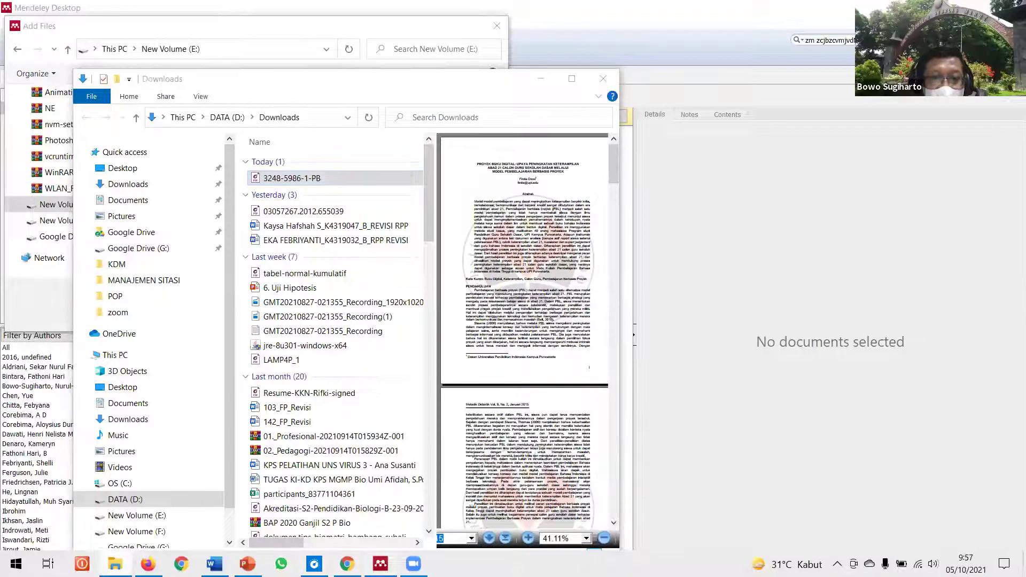
pyautogui.click(115, 564)
pyautogui.moveTo(101, 239); pyautogui.dragTo(109, 178)
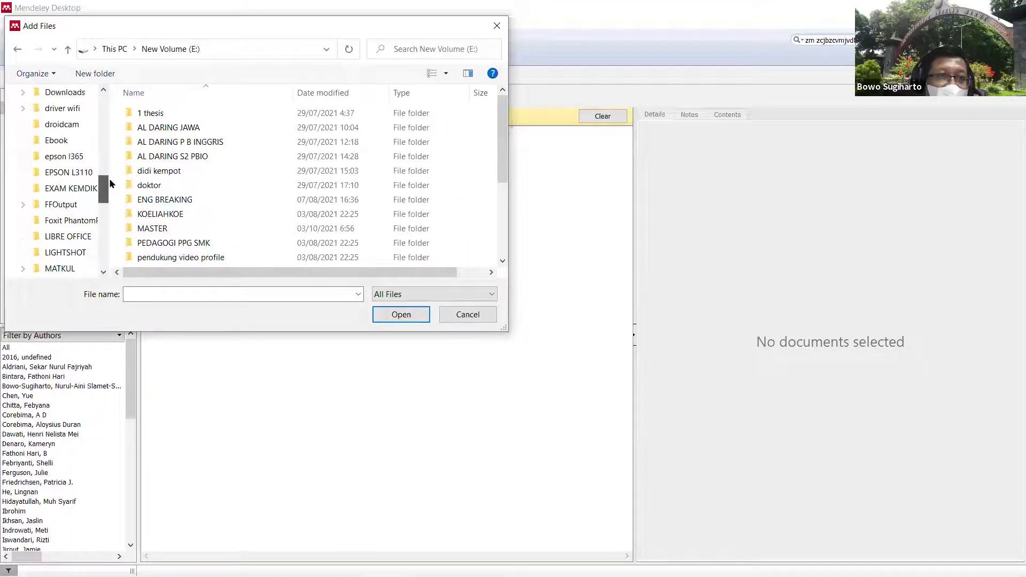
# Step: Locate the newest download, 3248-5986-1-PB, by comparing the picker with the Downloads folder window
pyautogui.click(76, 94)
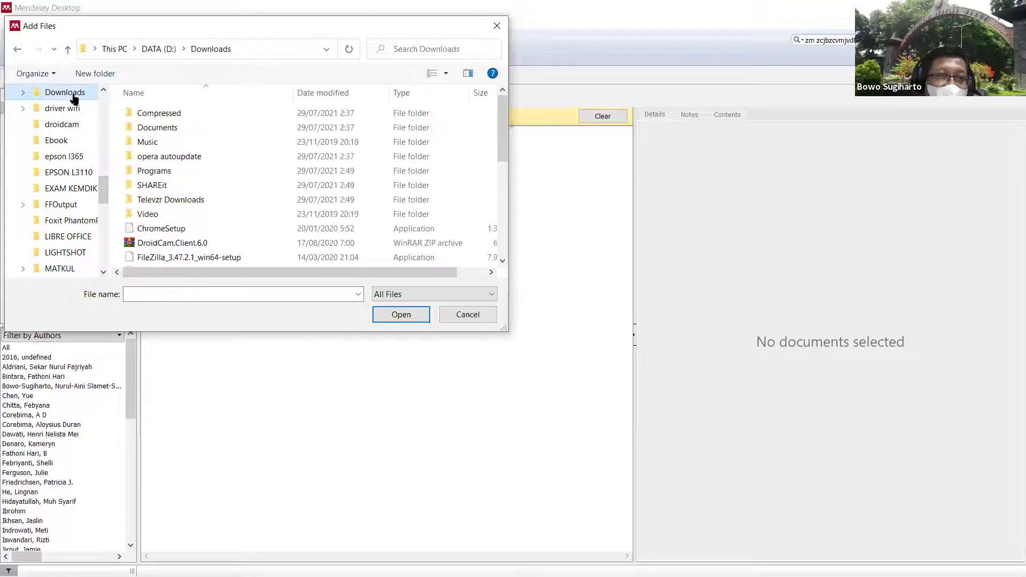
pyautogui.scroll(-3, 364, 230)
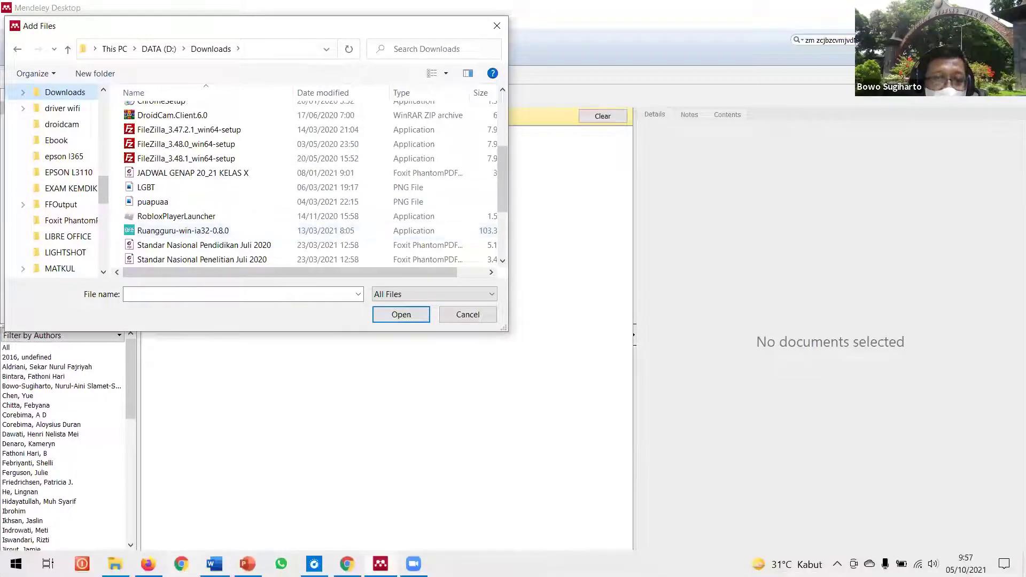
pyautogui.hotkey('alt', 'Tab')
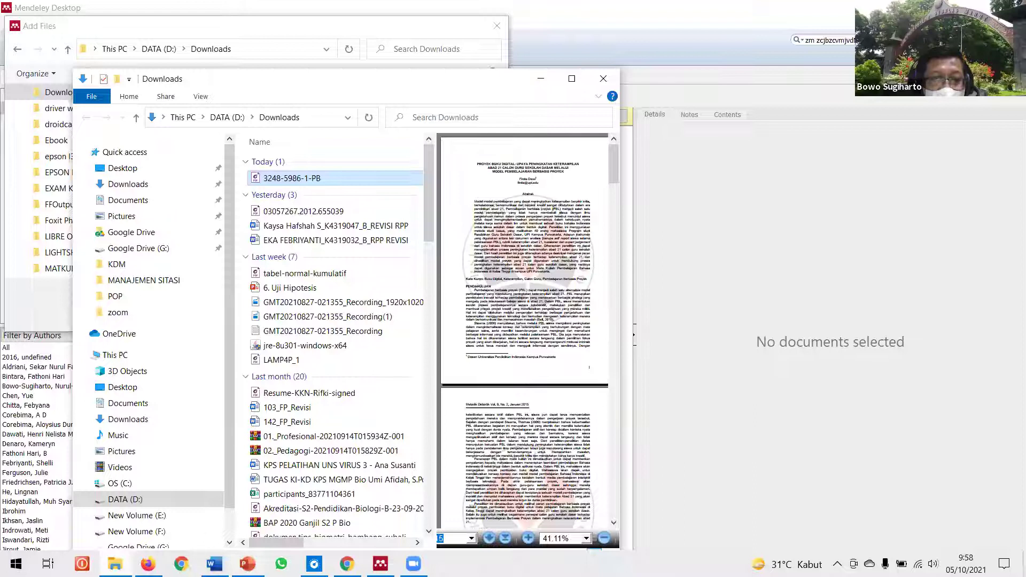
pyautogui.hotkey('alt', 'Tab')
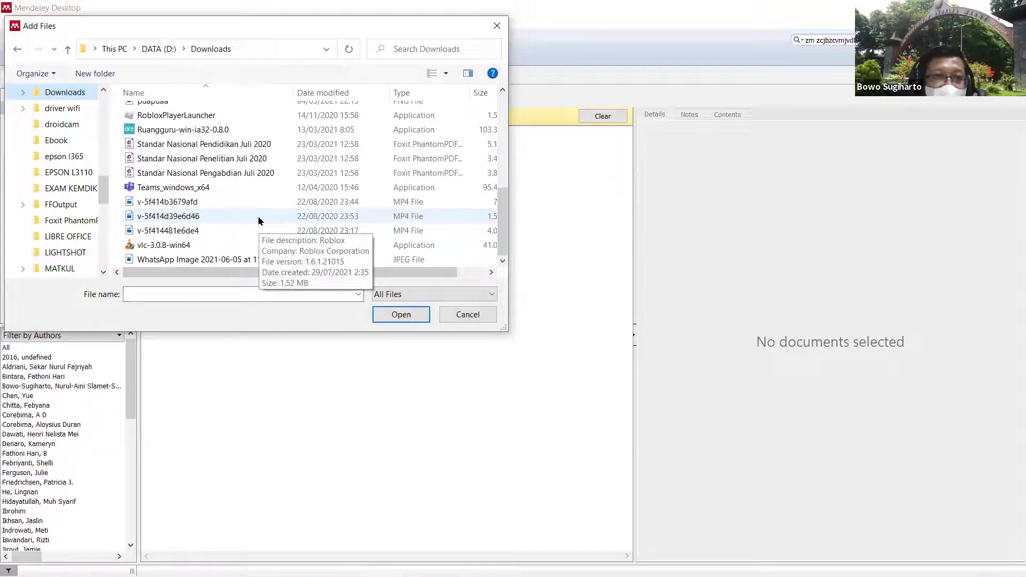
pyautogui.scroll(7, 259, 221)
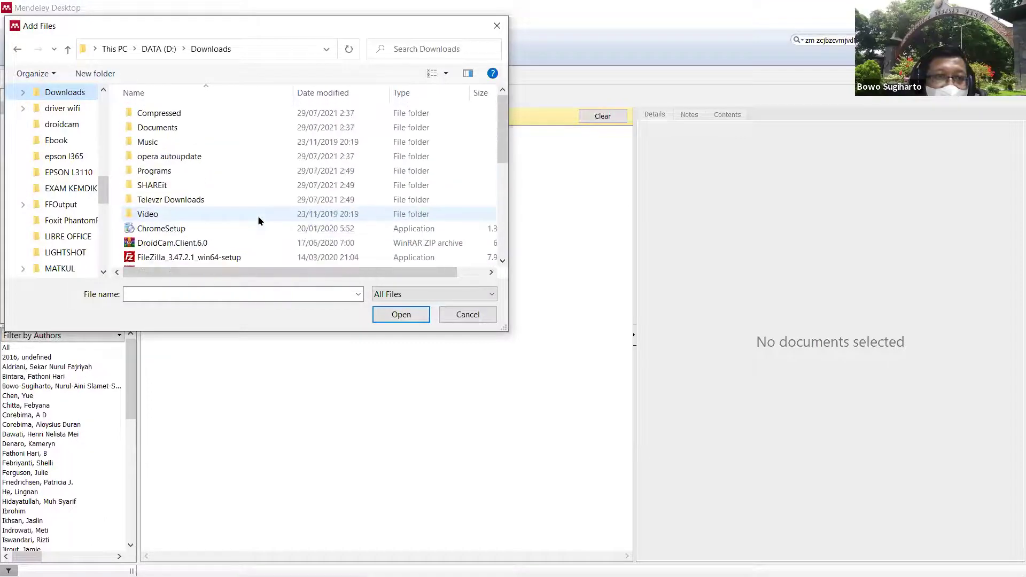
pyautogui.scroll(-3, 260, 220)
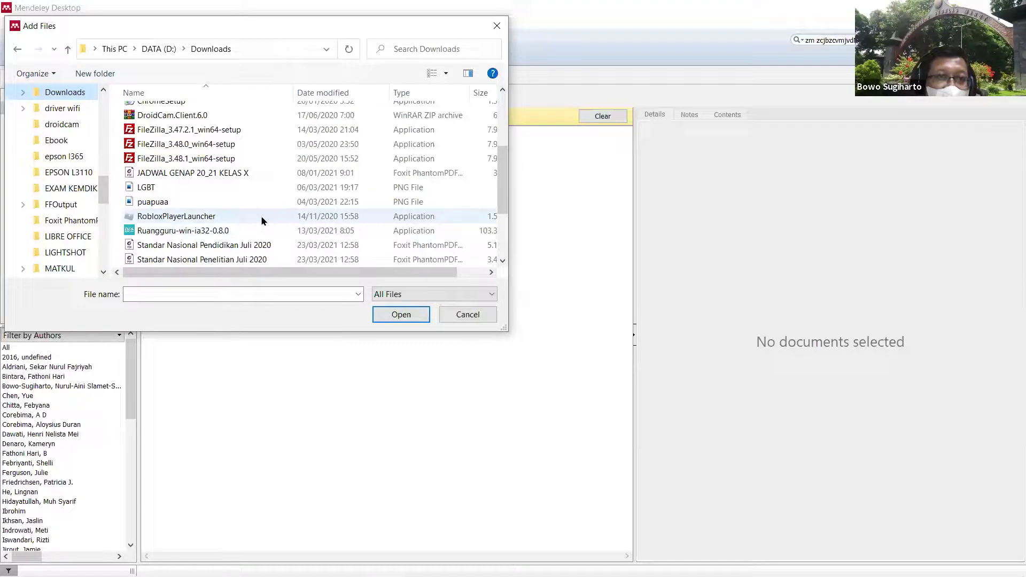
pyautogui.scroll(-1, 262, 221)
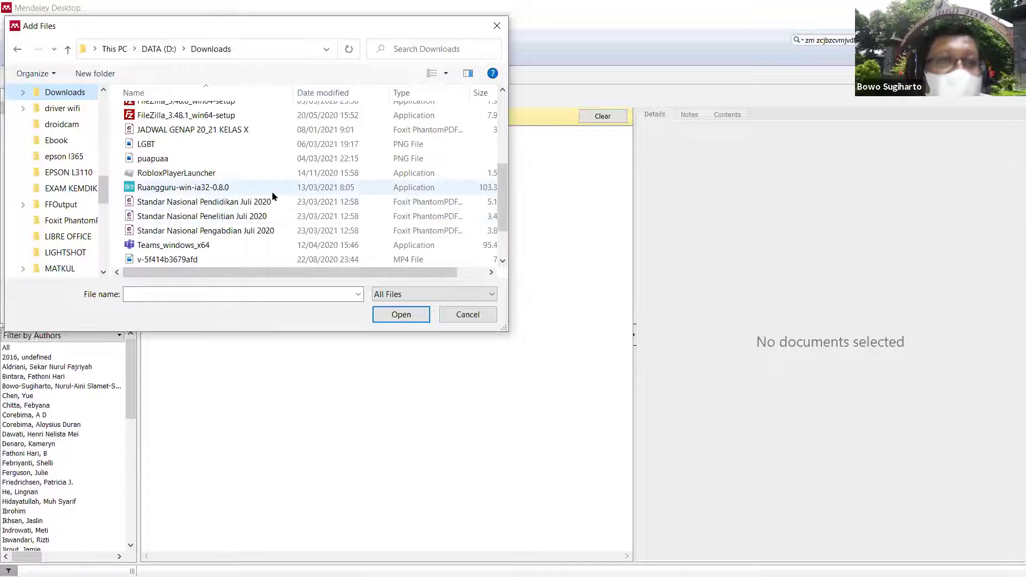
pyautogui.scroll(-1, 273, 198)
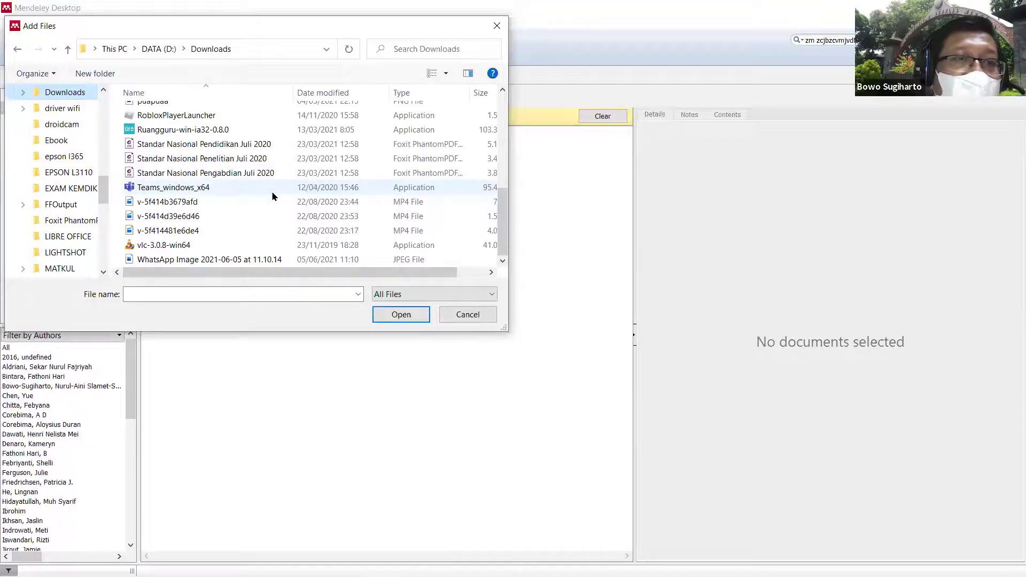
pyautogui.scroll(3, 273, 197)
pyautogui.scroll(3, 273, 197)
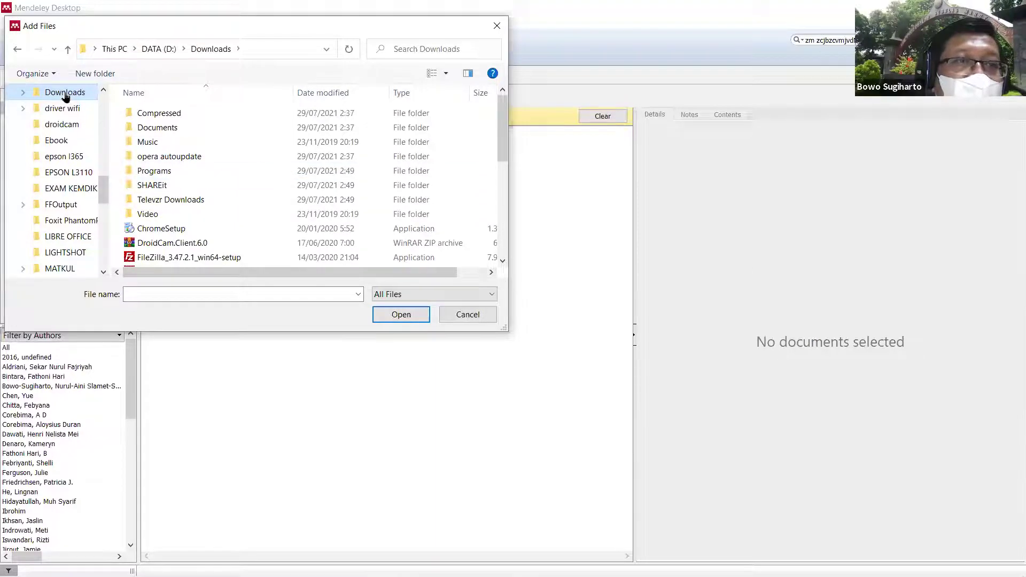
pyautogui.scroll(-3, 380, 206)
pyautogui.scroll(-2, 381, 208)
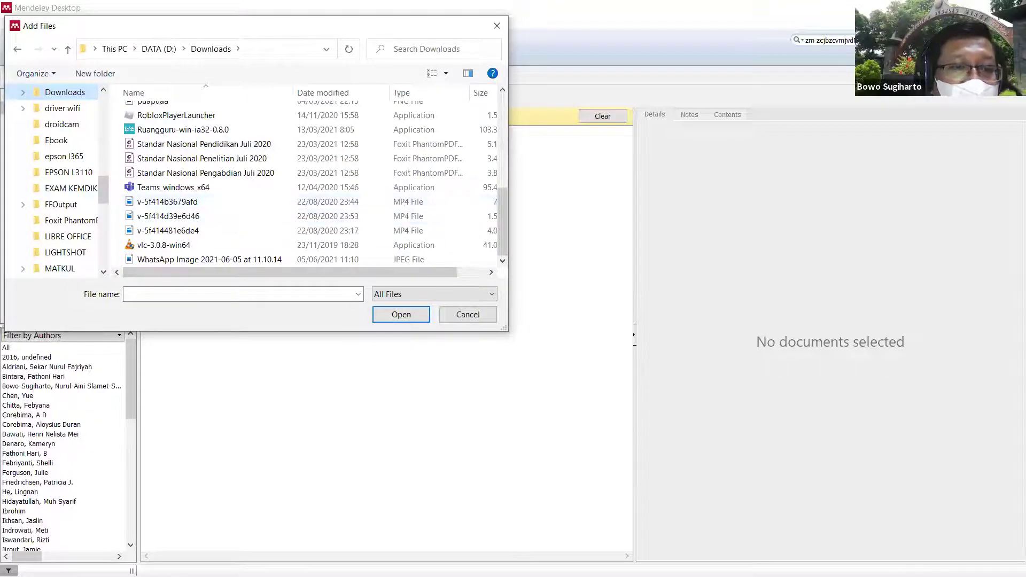
pyautogui.click(115, 564)
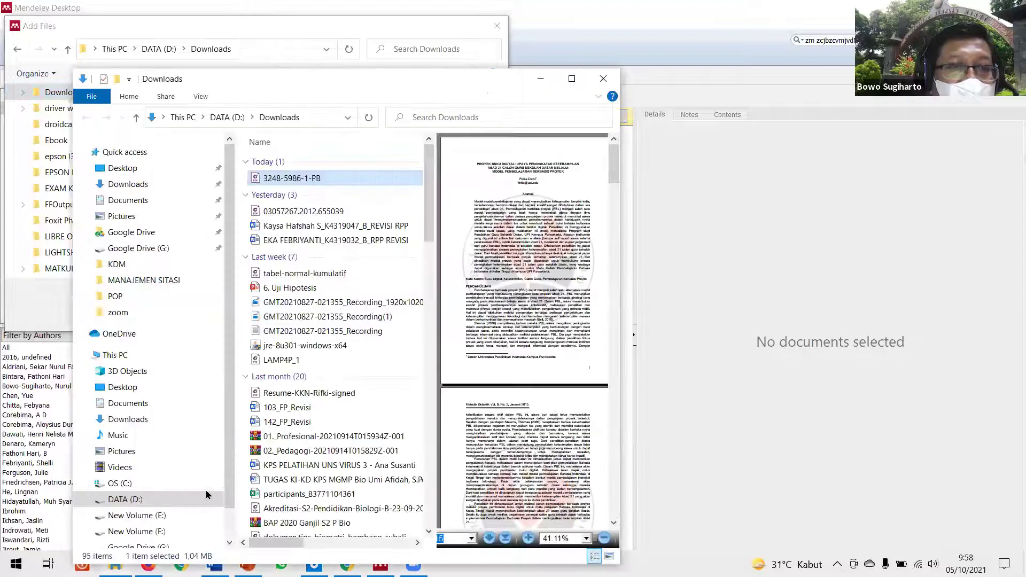
pyautogui.click(331, 180)
pyautogui.press('Down')
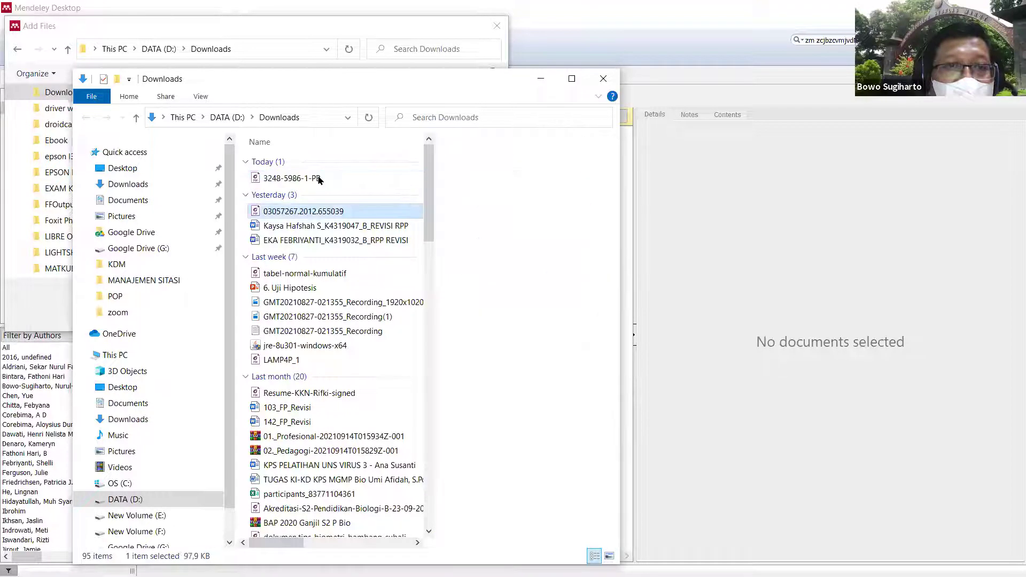
pyautogui.click(319, 179)
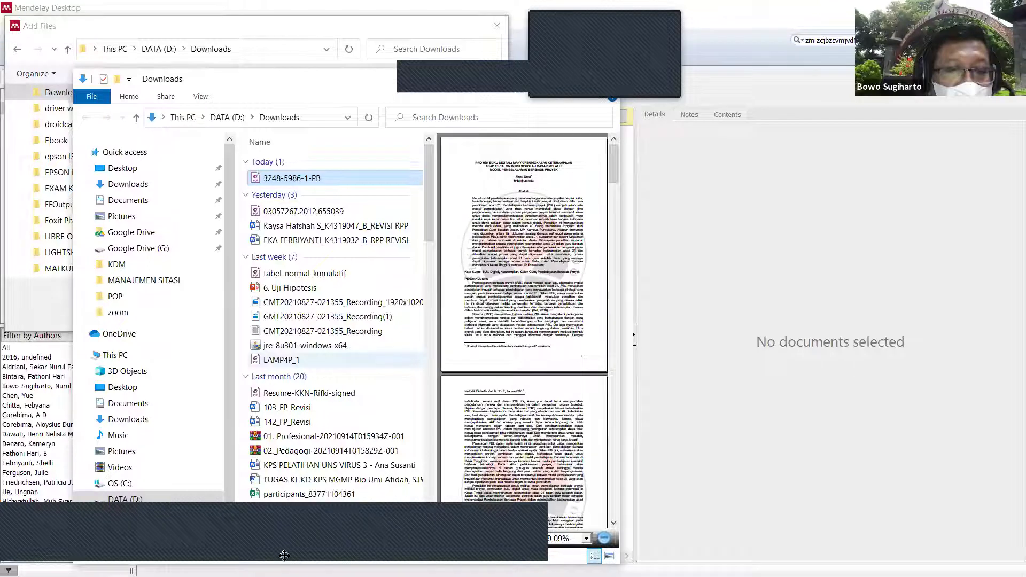
# Step: Import 3248-5986-1-PB from DATA (D:) > Downloads into the Mendeley library
pyautogui.click(315, 565)
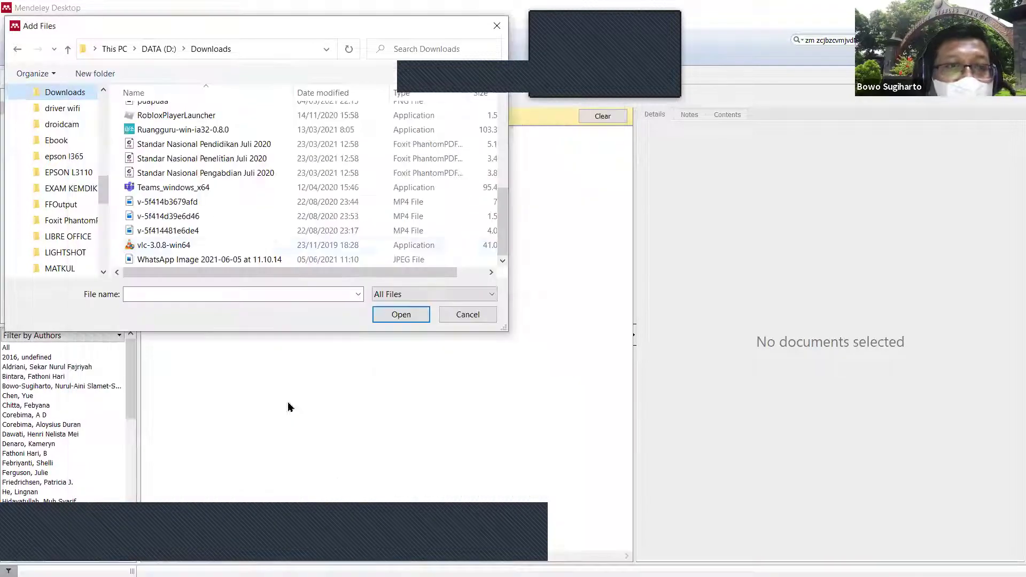
pyautogui.moveTo(105, 182); pyautogui.dragTo(102, 142)
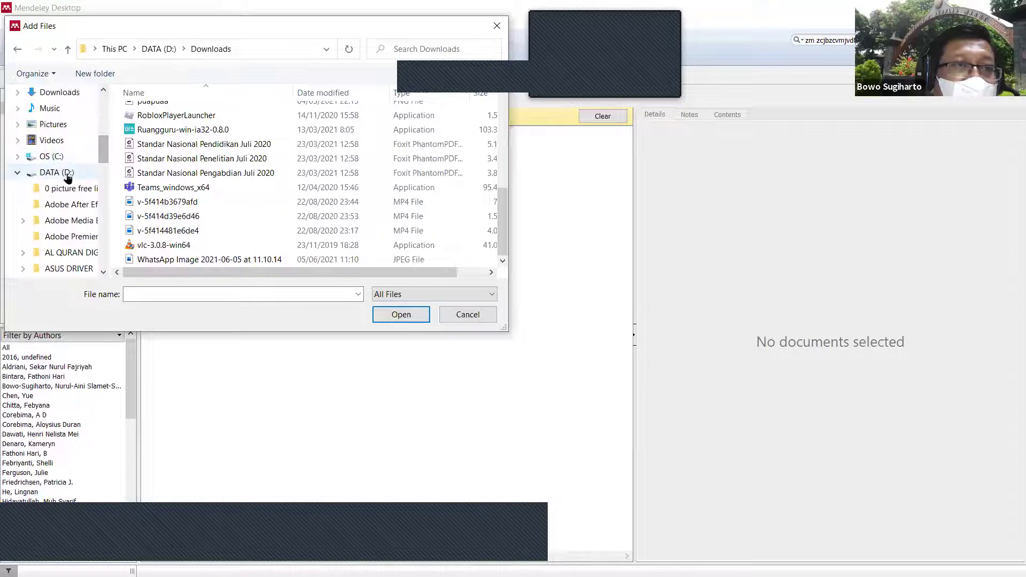
pyautogui.click(65, 174)
pyautogui.click(177, 246)
pyautogui.doubleClick(176, 247)
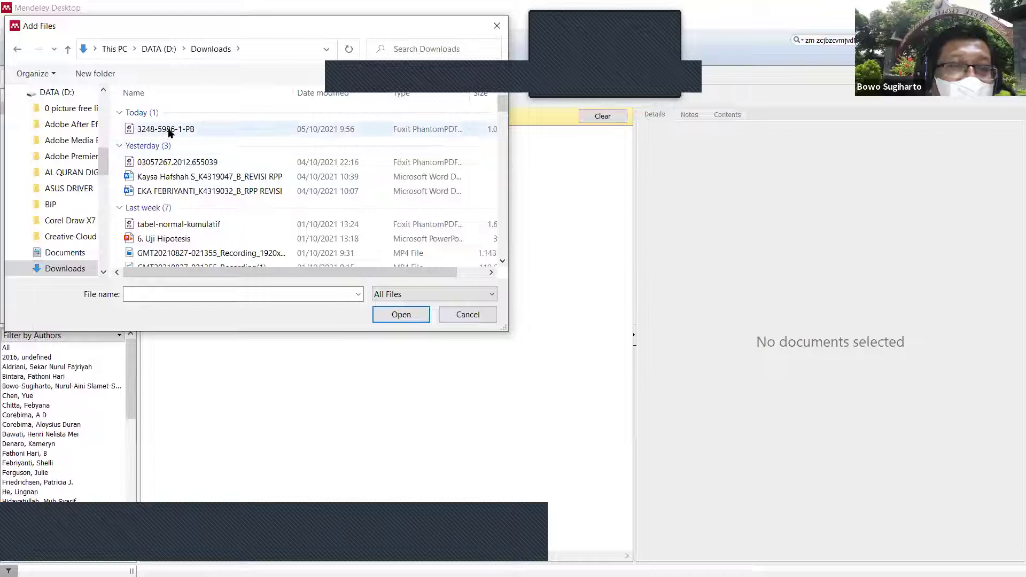
pyautogui.click(208, 130)
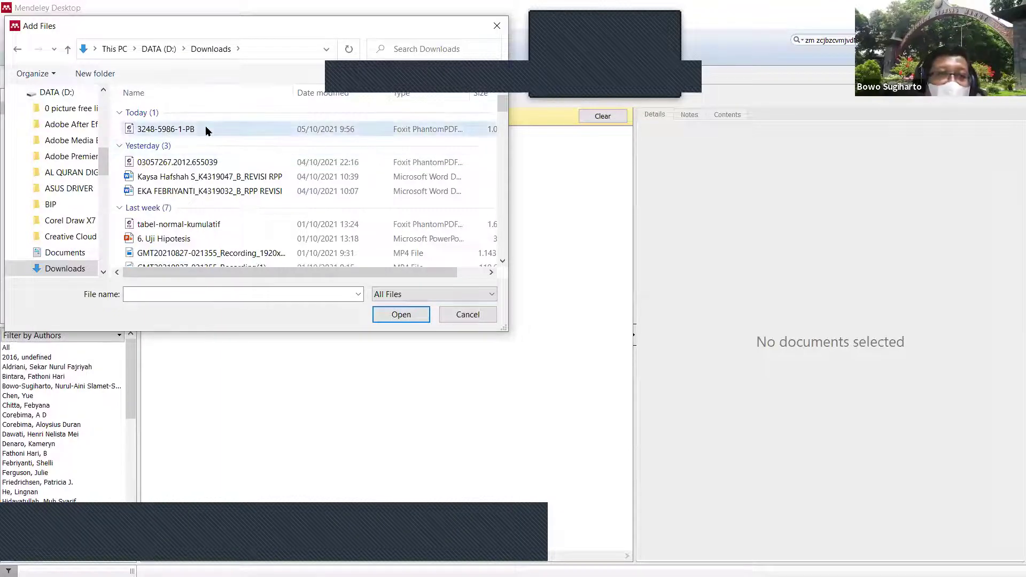
pyautogui.doubleClick(208, 131)
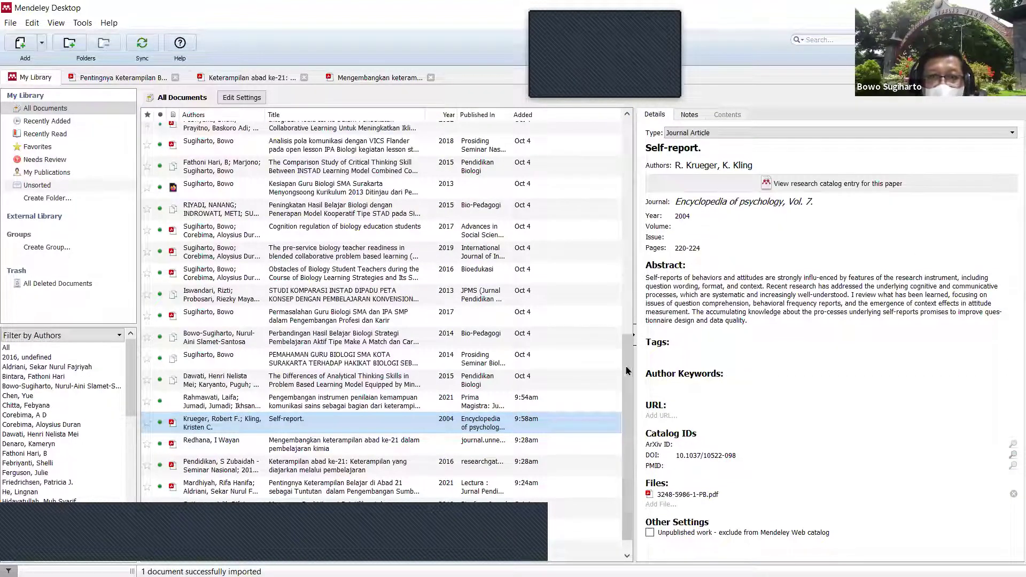
# Step: Sort the Mendeley library by date added, newest first, before returning to the browser
pyautogui.scroll(7, 593, 150)
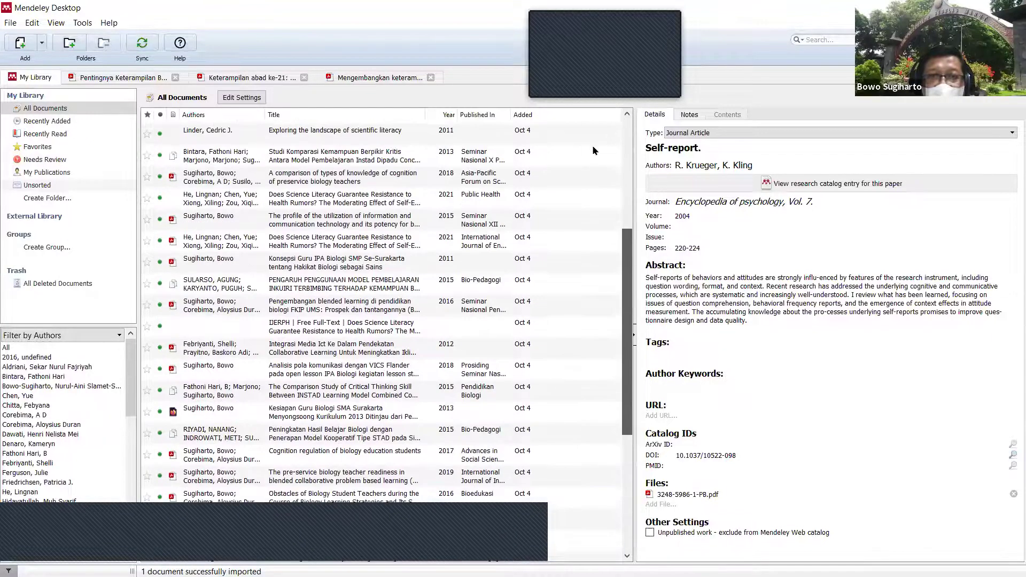
pyautogui.click(523, 118)
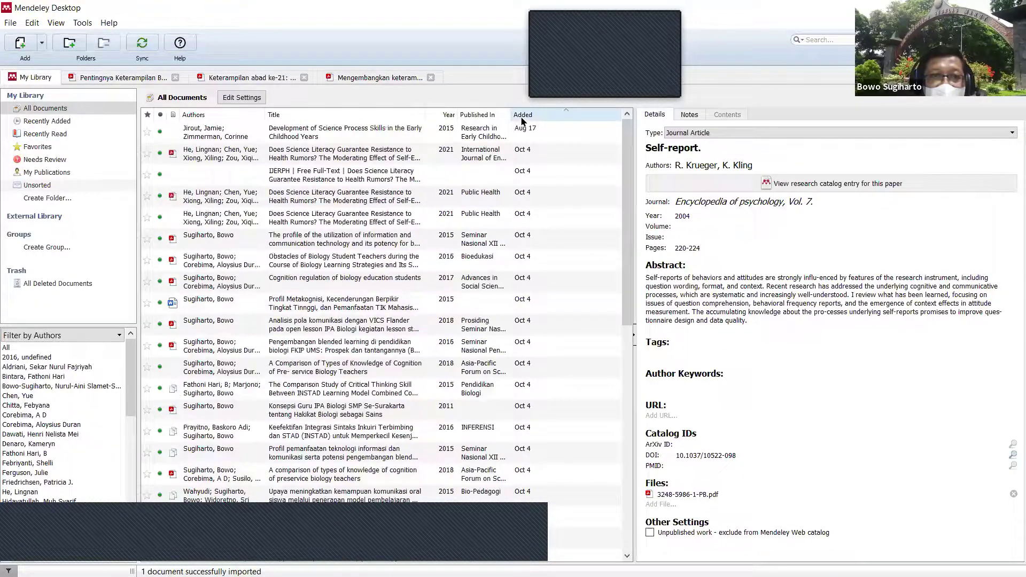
pyautogui.click(522, 117)
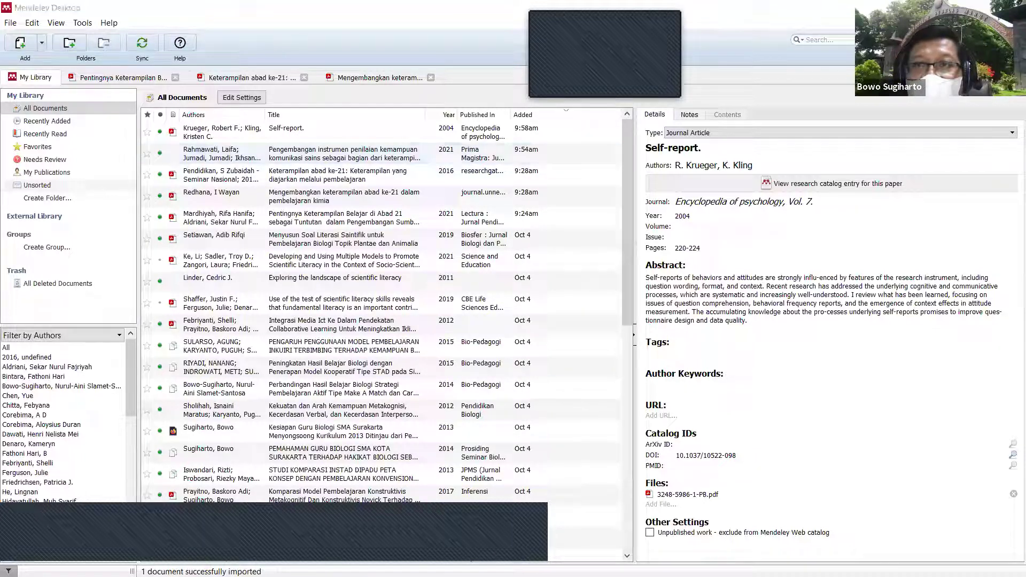
pyautogui.hotkey('alt', 'Tab')
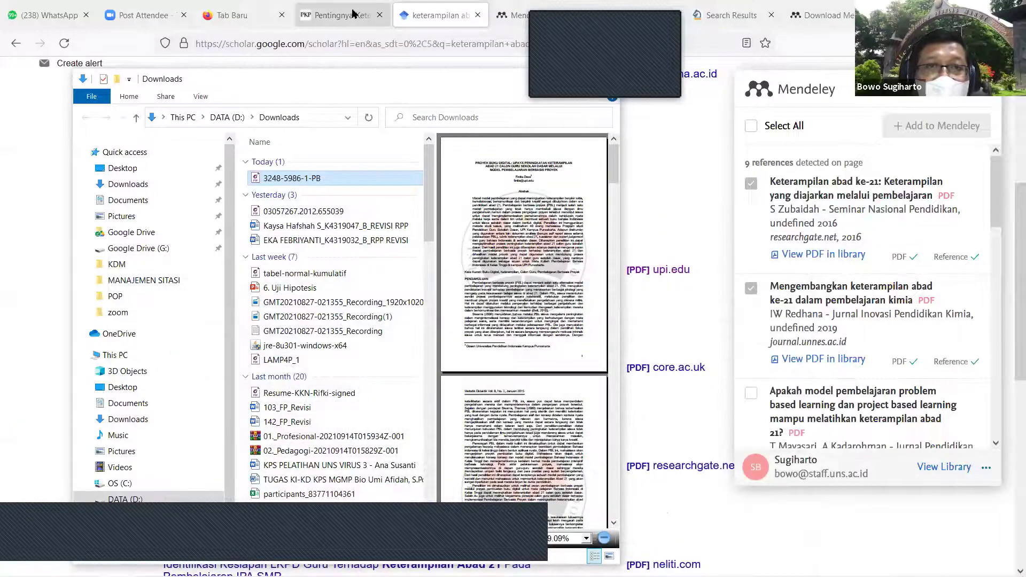
# Step: Close the Downloads window and copy the Proyek buku digital article title from Google Scholar
pyautogui.click(427, 11)
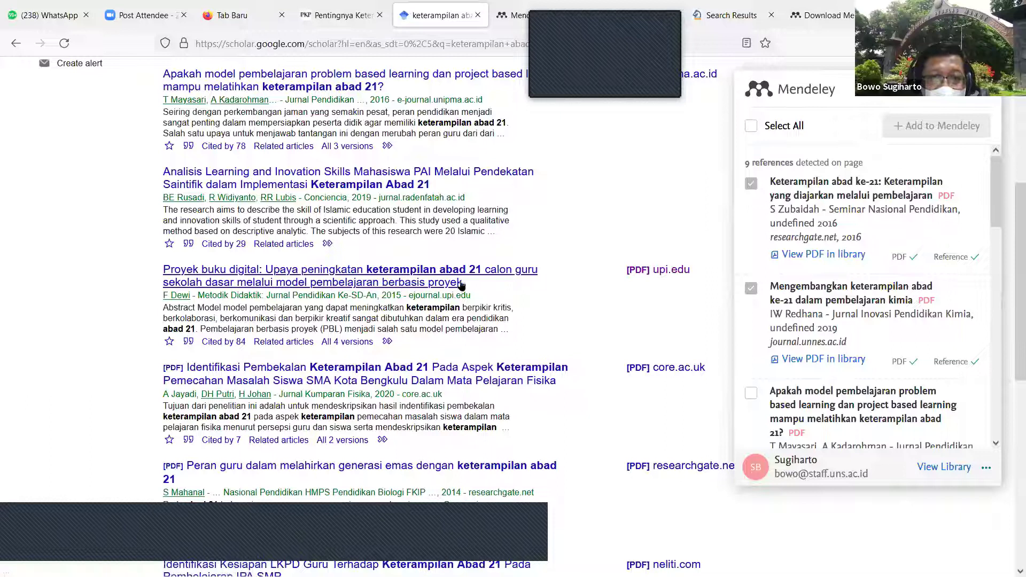
pyautogui.moveTo(463, 284); pyautogui.dragTo(163, 277)
pyautogui.hotkey('ctrl', 'c')
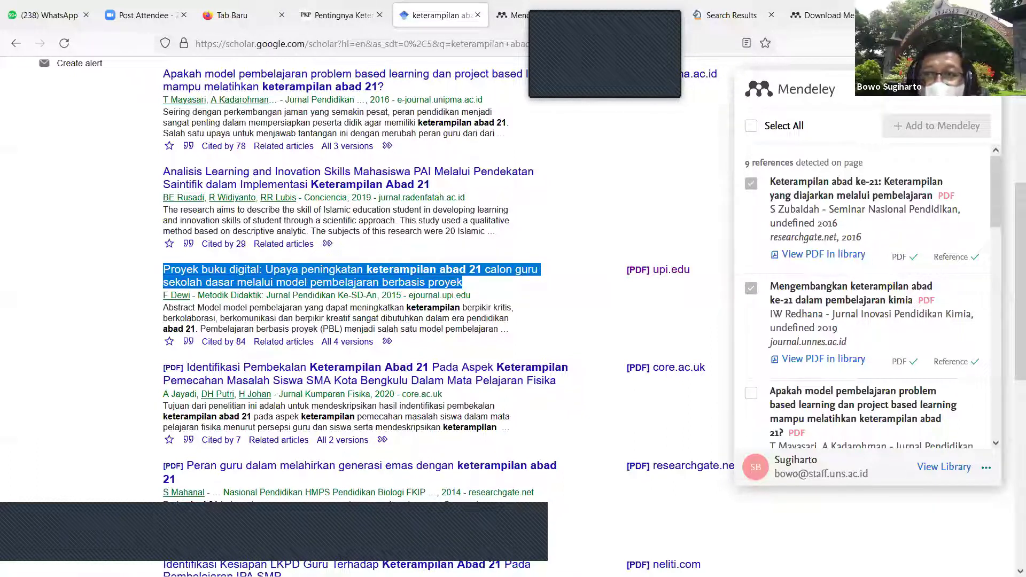
pyautogui.hotkey('alt', 'Tab')
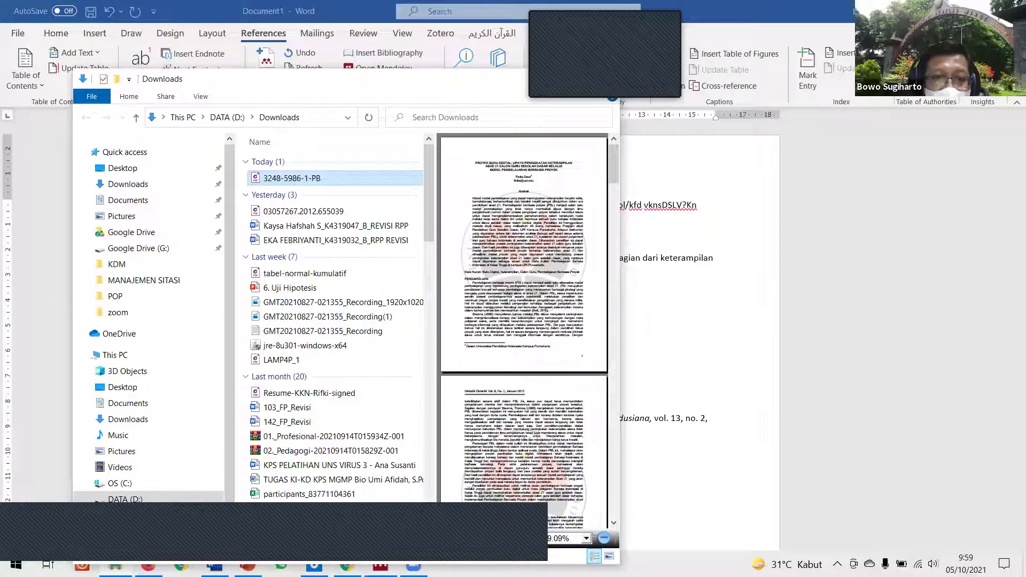
pyautogui.hotkey('alt', 'Tab')
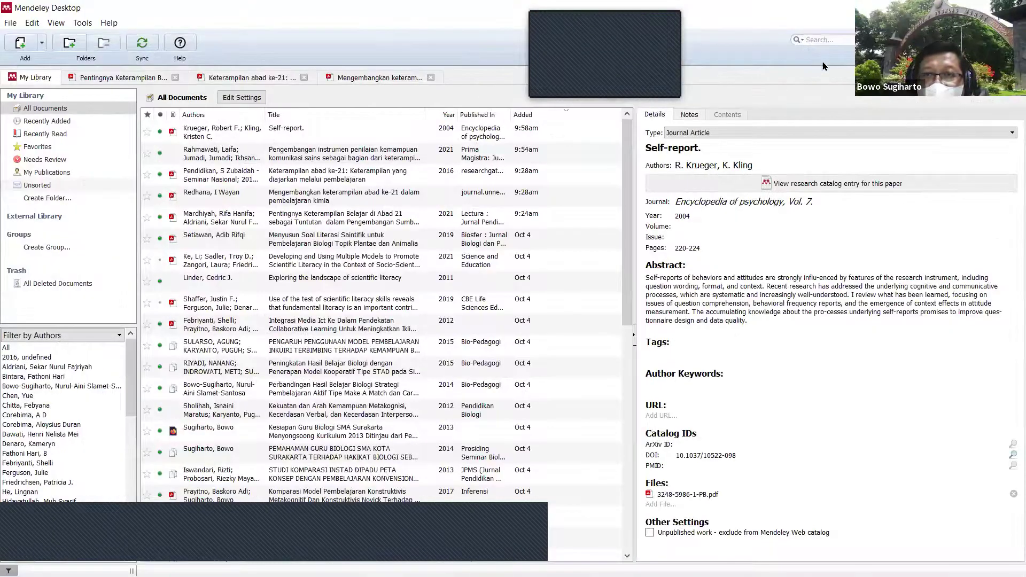
pyautogui.click(834, 40)
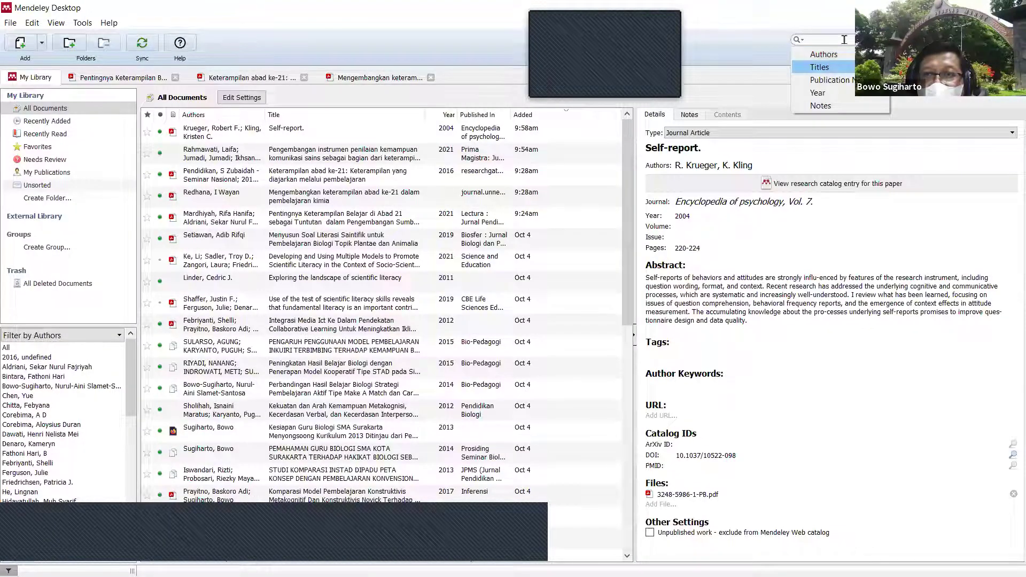
pyautogui.hotkey('ctrl', 'v')
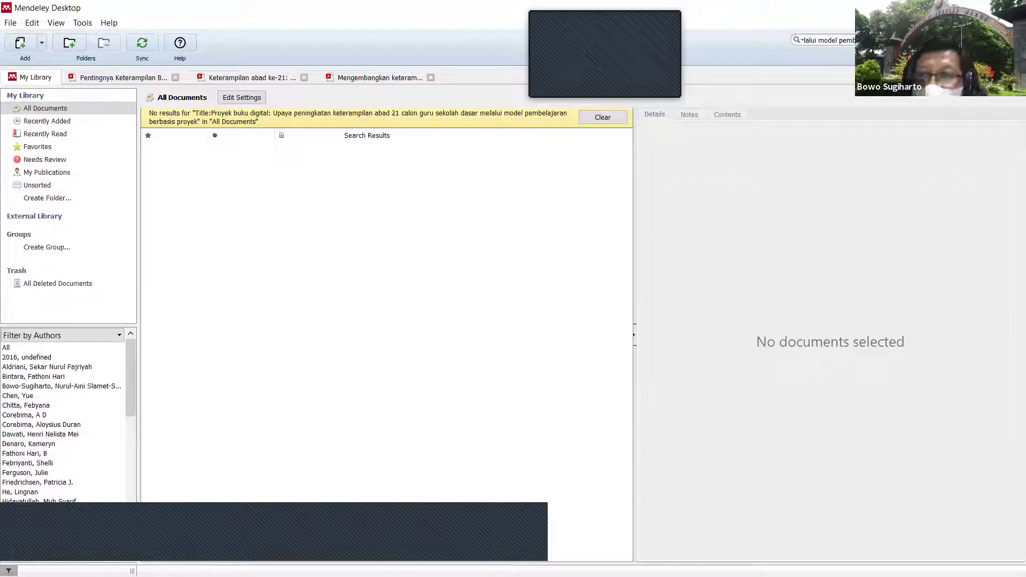
pyautogui.hotkey('ctrl', 'a')
pyautogui.press('BackSpace')
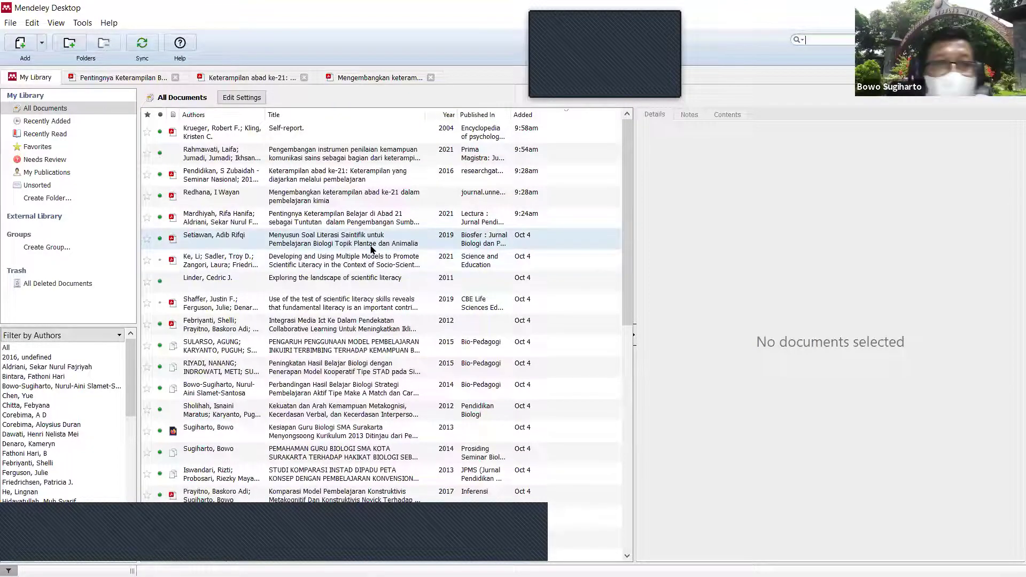
pyautogui.scroll(-7, 373, 240)
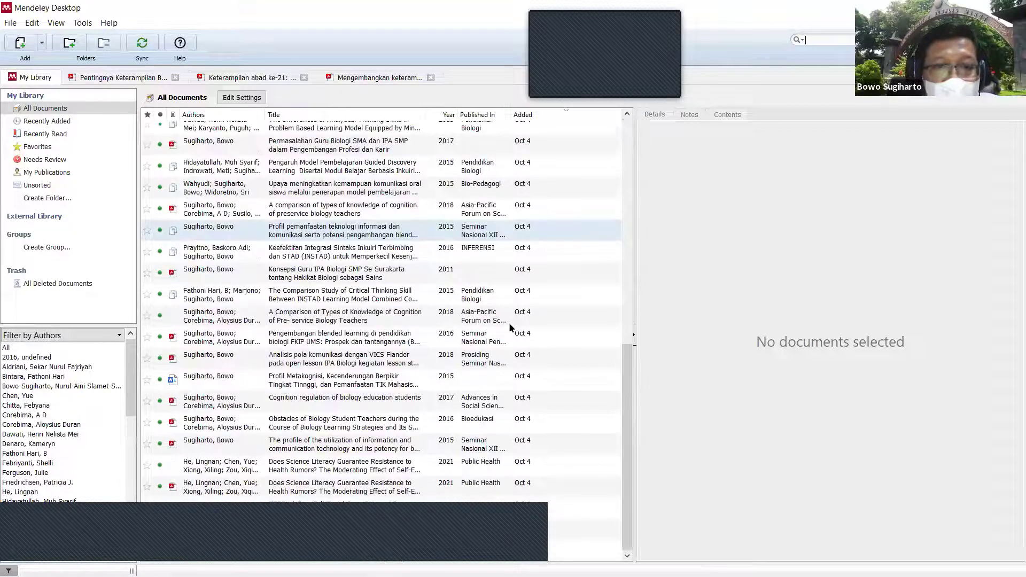
pyautogui.scroll(3, 623, 378)
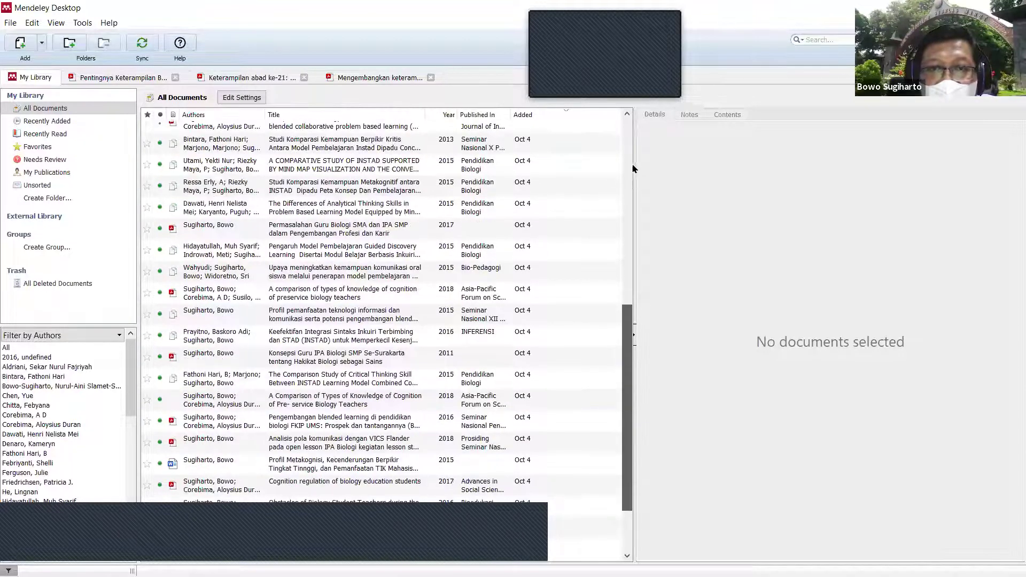
pyautogui.scroll(6, 627, 116)
pyautogui.click(500, 132)
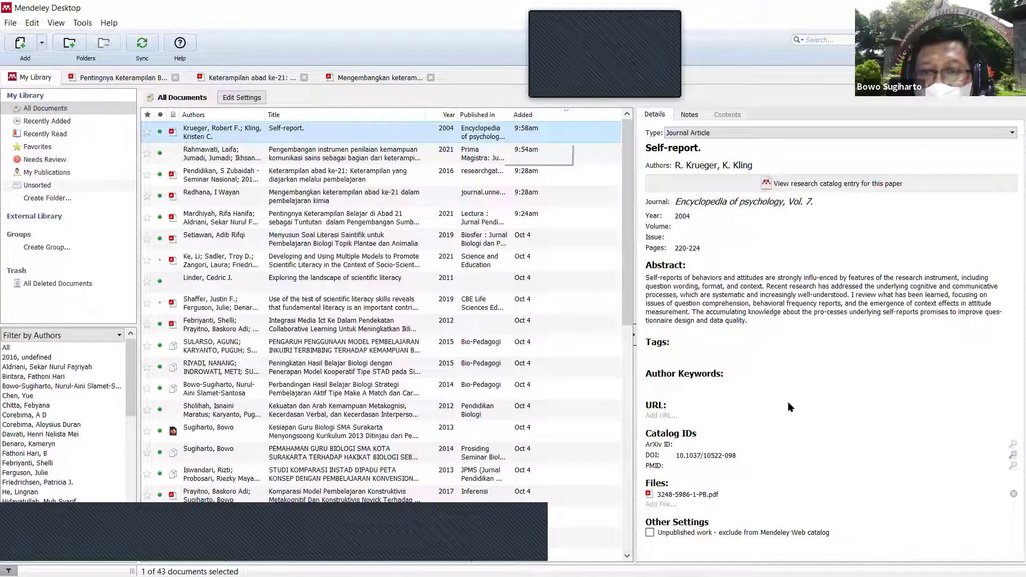
pyautogui.click(704, 496)
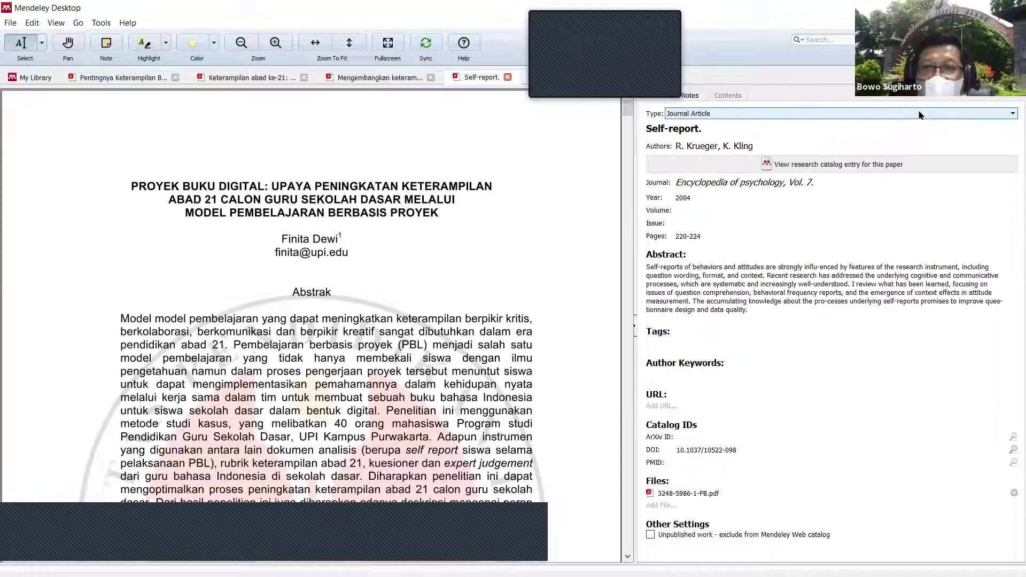
# Step: Retitle the Self-report entry 'Proyek buku digital: Upaya peningkatan keterampilan abad 21 calon guru sekolah dasar…'
pyautogui.click(741, 135)
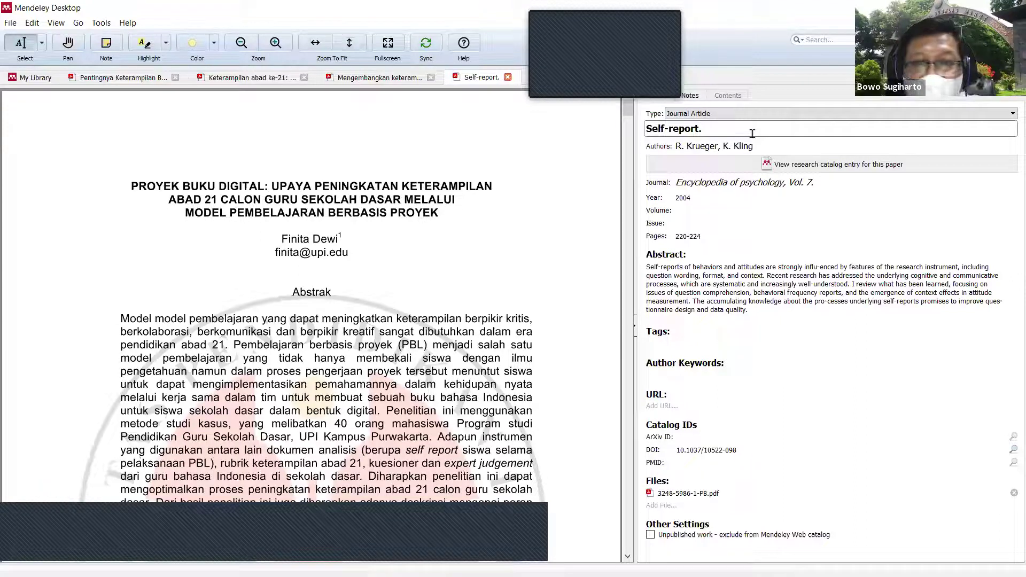
pyautogui.hotkey('ctrl', 'a')
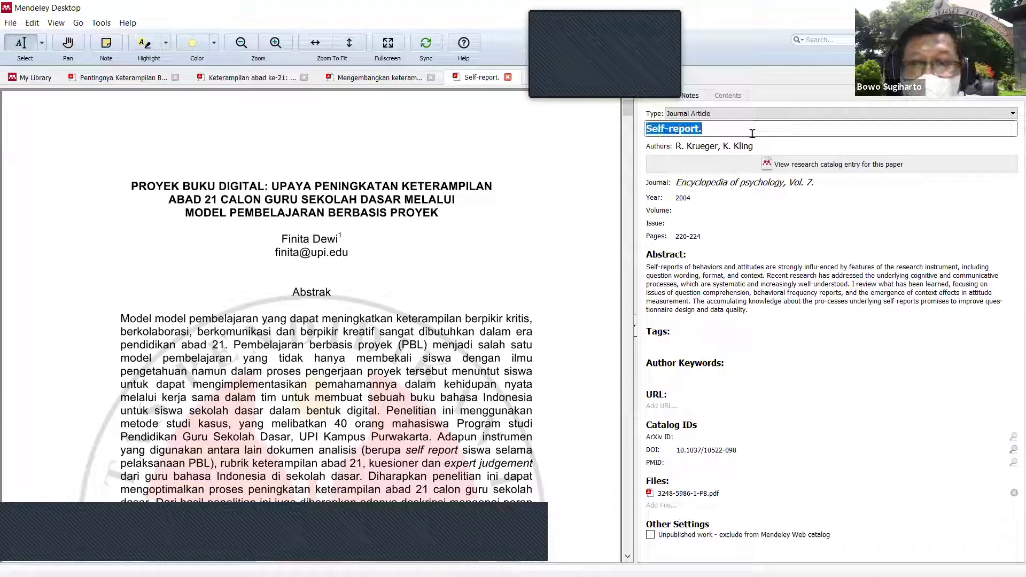
pyautogui.write('Pro')
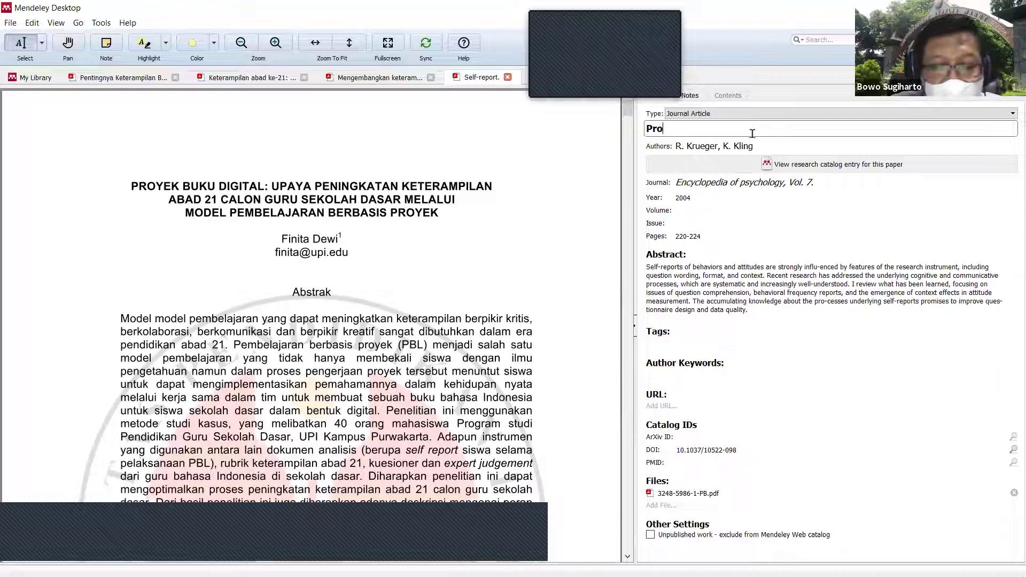
pyautogui.write('yek buku')
pyautogui.press('Return')
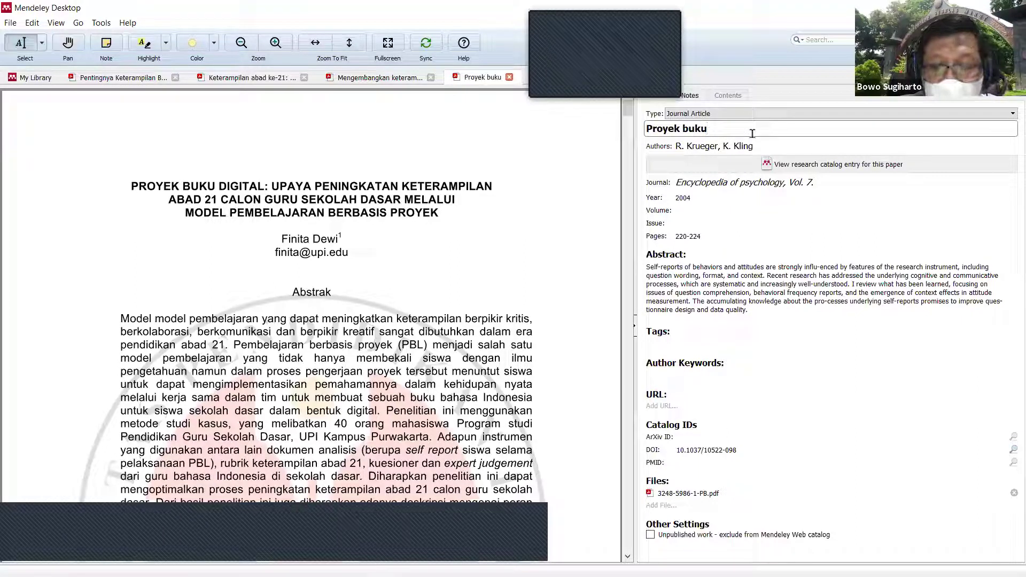
pyautogui.write(': Digi')
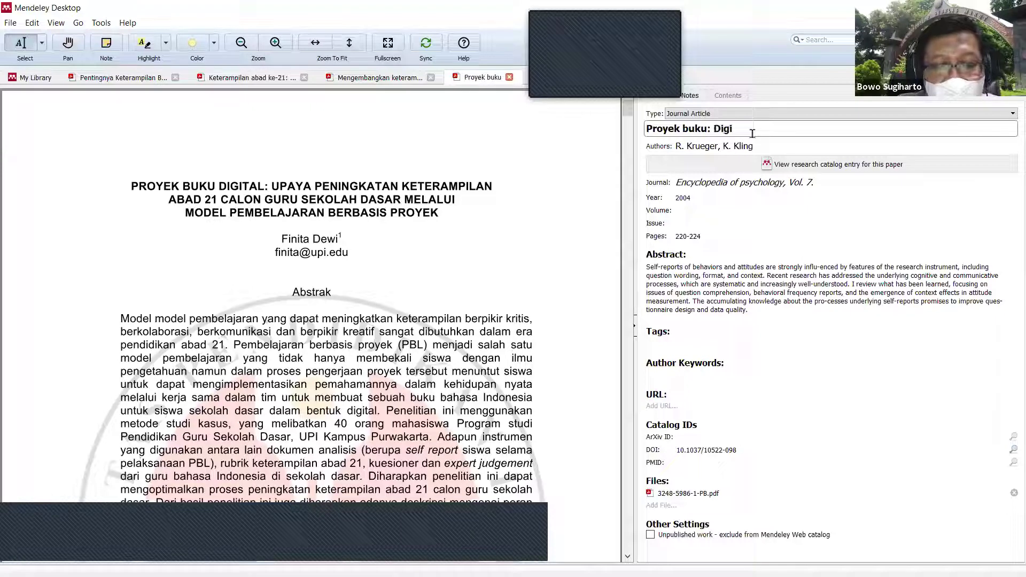
pyautogui.write('tal: Upaya')
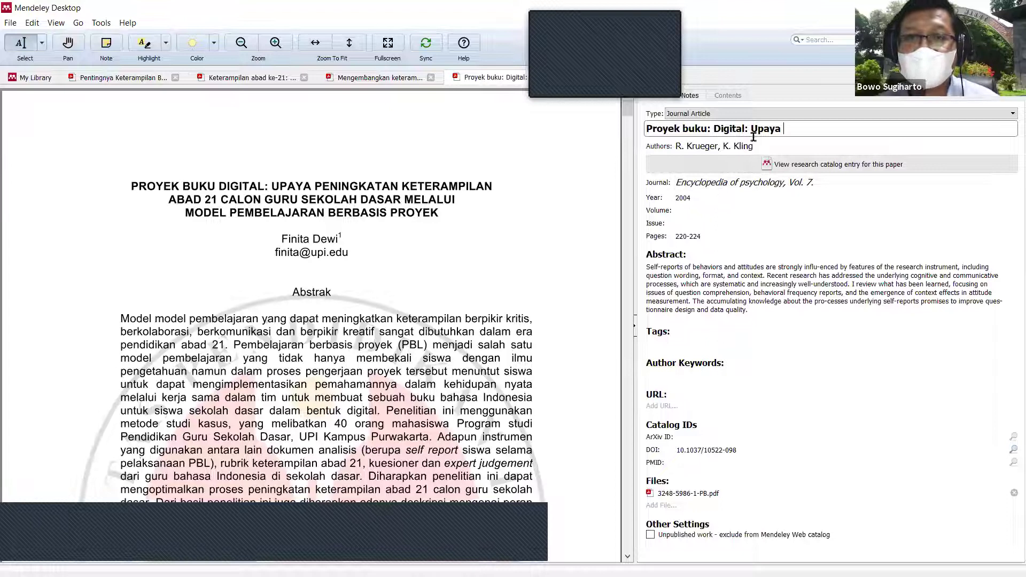
pyautogui.click(720, 131)
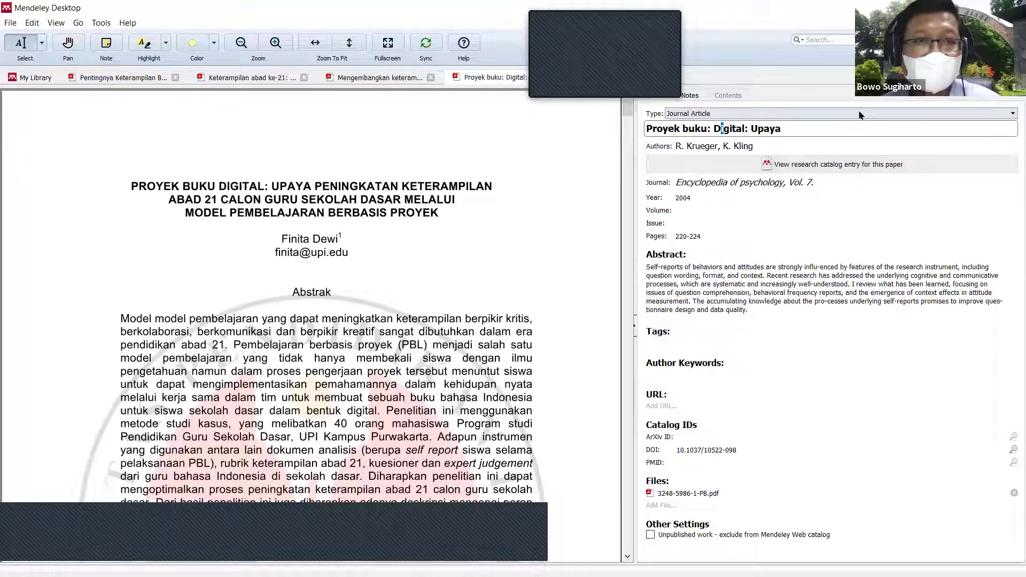
pyautogui.press('Delete')
pyautogui.press('BackSpace')
pyautogui.press('BackSpace')
pyautogui.press('BackSpace')
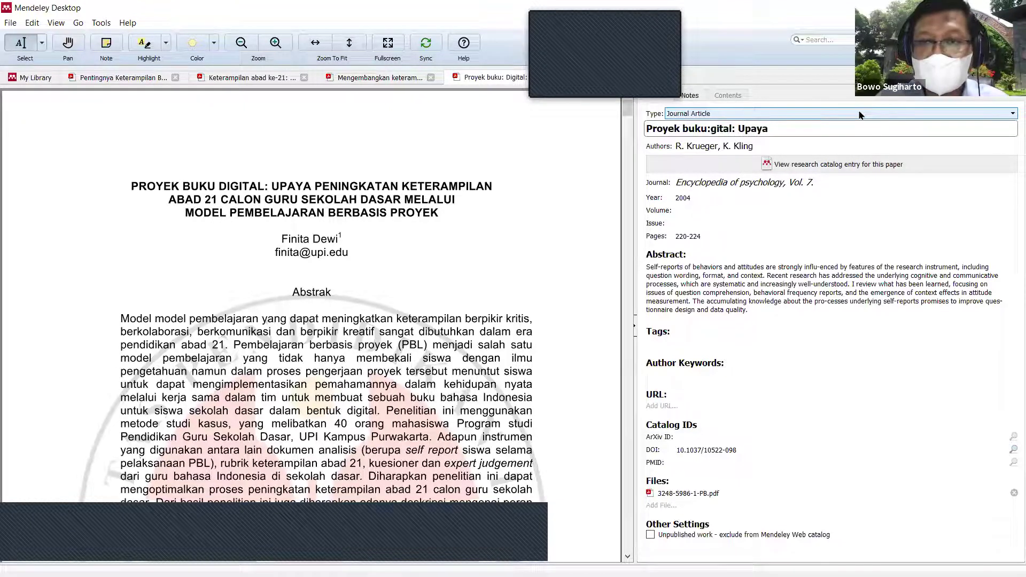
pyautogui.write('digital:')
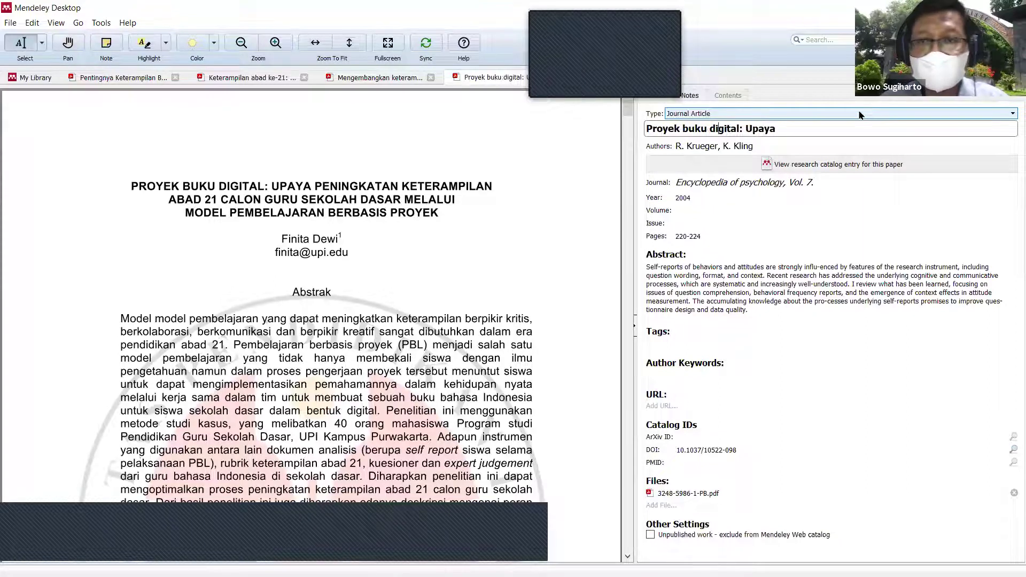
pyautogui.write(' Upaya peningka')
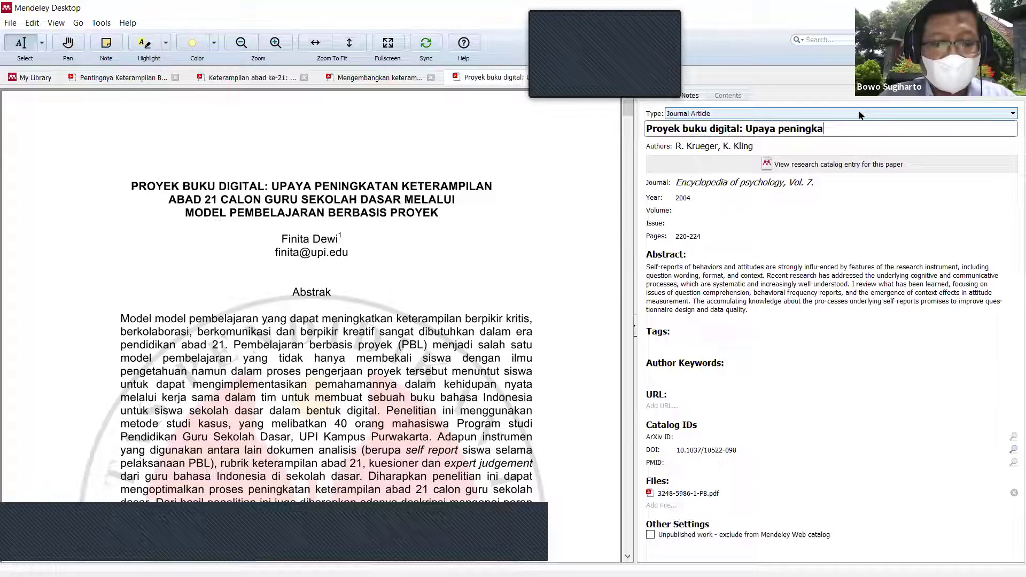
pyautogui.write('tan keterampil')
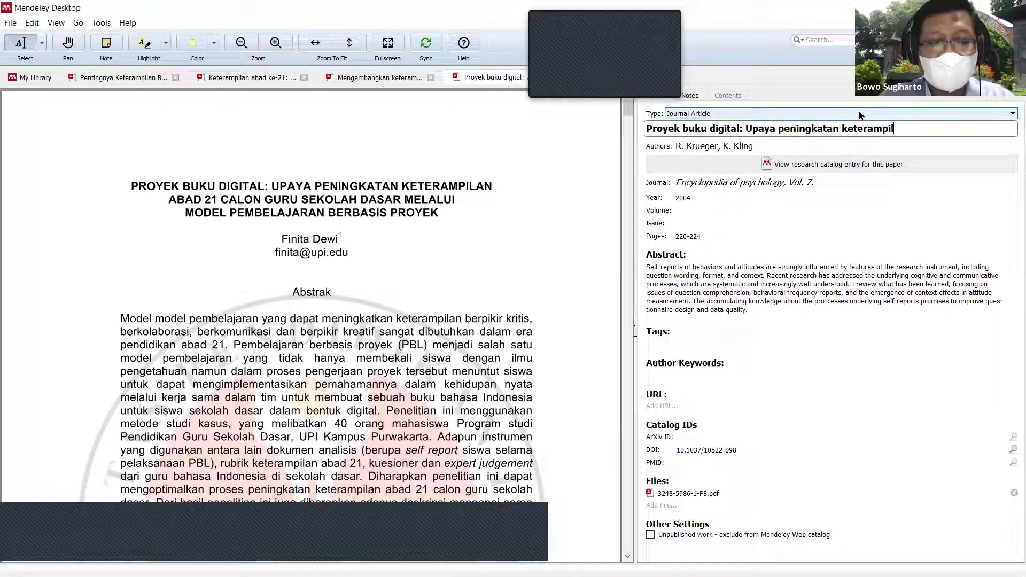
pyautogui.write('an abad 21 calon')
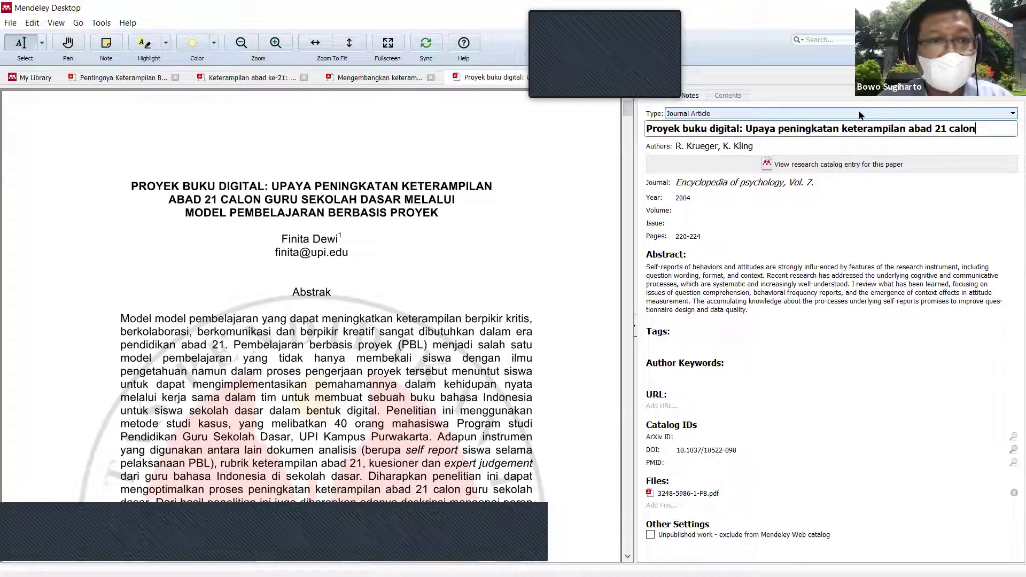
pyautogui.write(' guru sekolah dasar me')
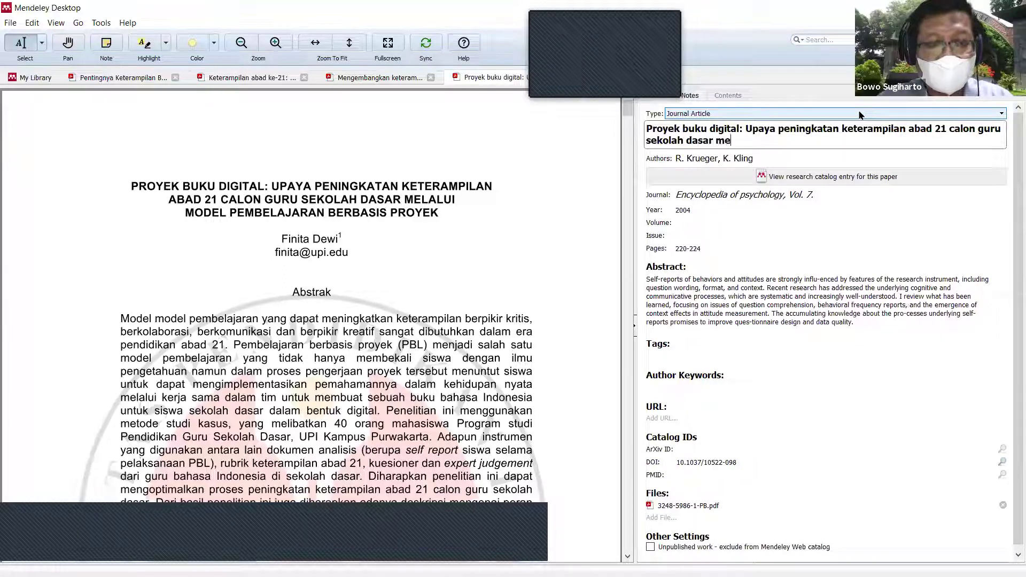
pyautogui.write('lalui model')
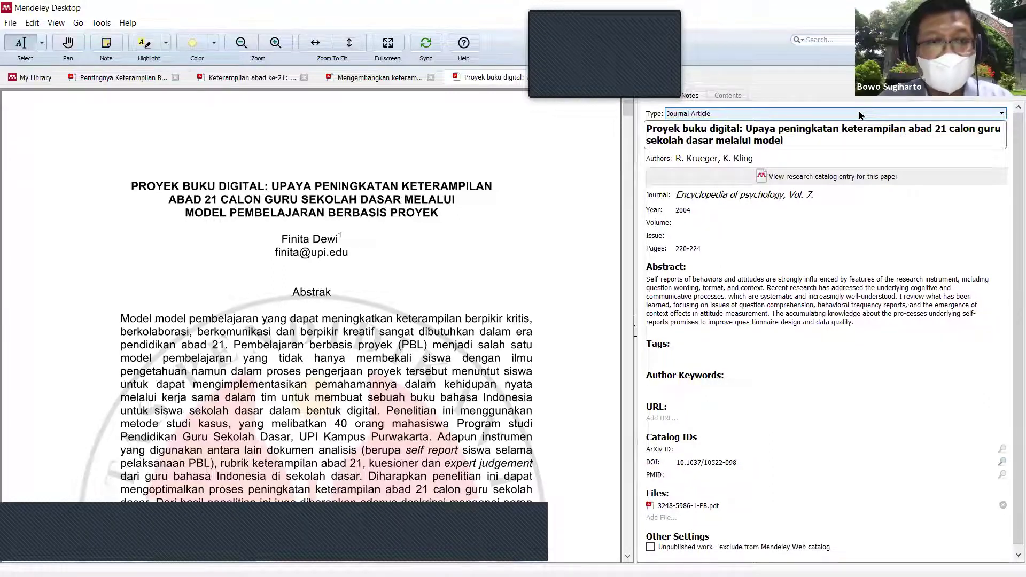
pyautogui.write(' pembelajara')
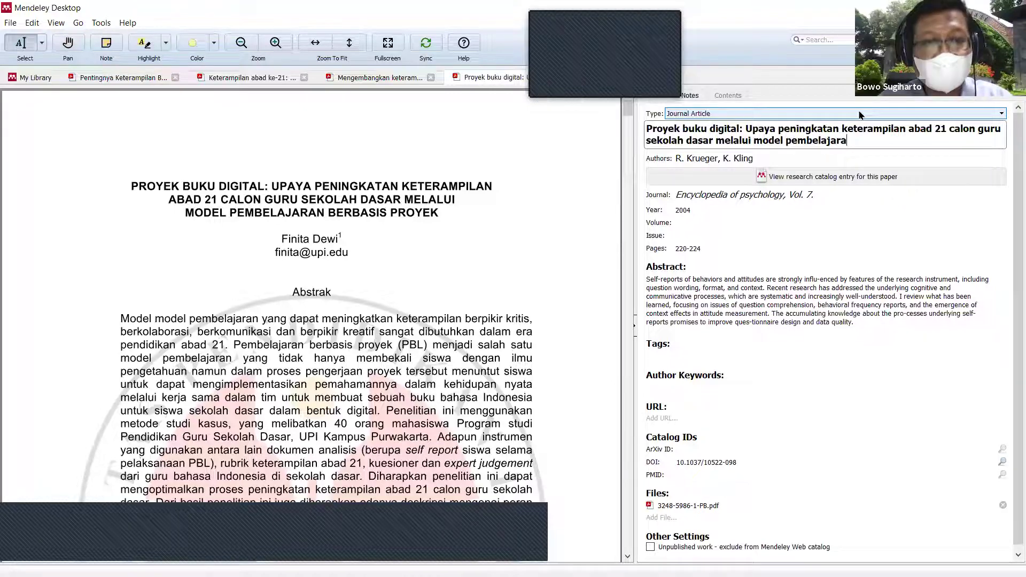
pyautogui.write('n berbasis proyek')
pyautogui.press('Return')
# Step: Replace both wrongly imported authors with the single author named on the PDF's title page
pyautogui.click(773, 160)
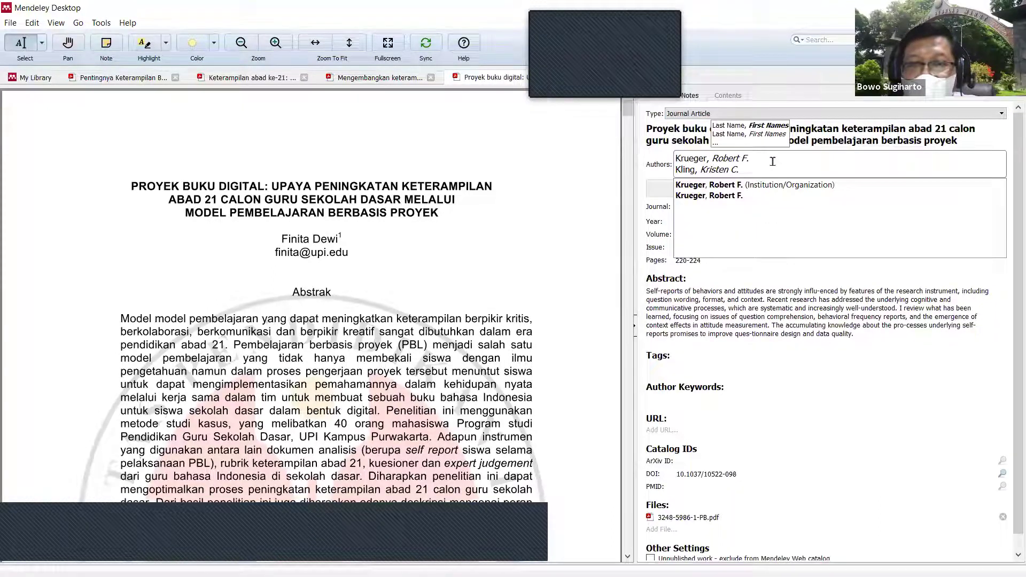
pyautogui.hotkey('ctrl', 'a')
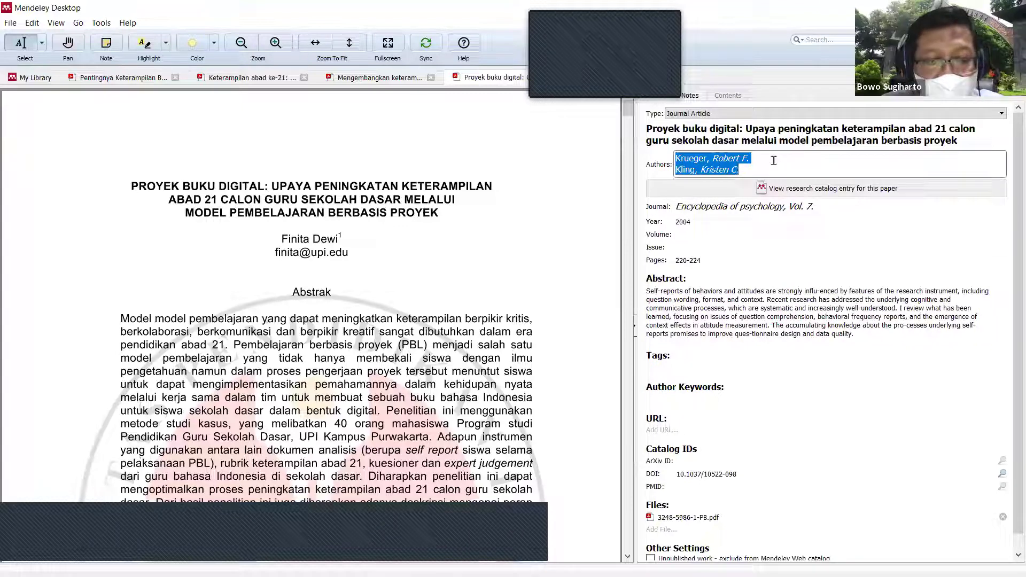
pyautogui.write('Finita Dewi')
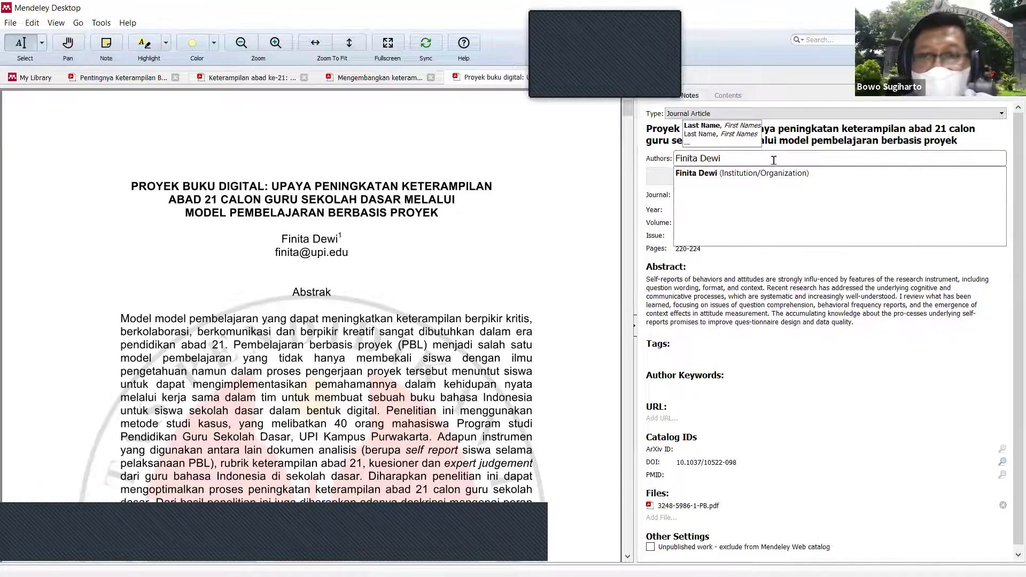
pyautogui.press('Tab')
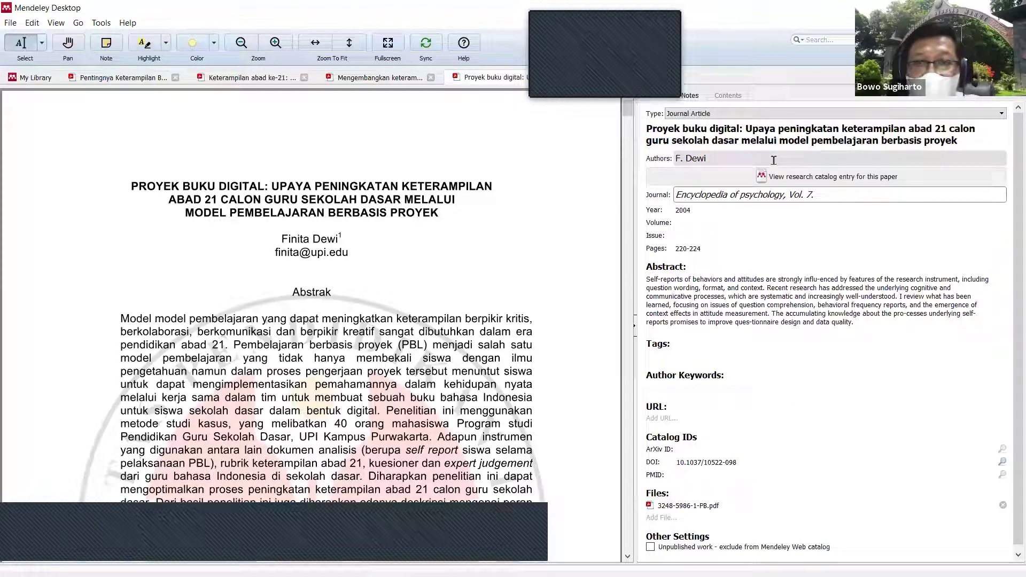
# Step: Change the entry's journal name to Metodik Didaktik
pyautogui.scroll(-1, 488, 315)
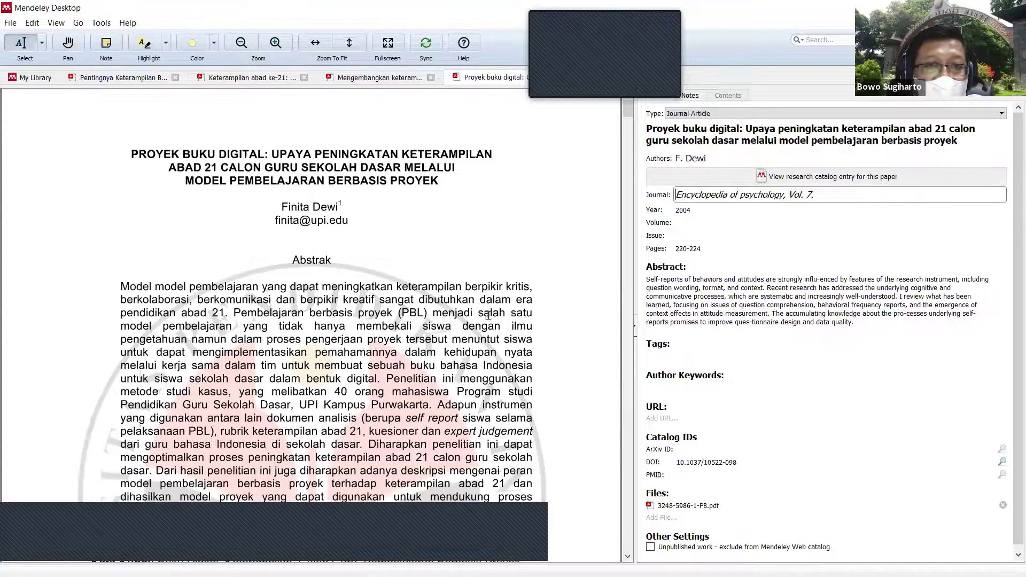
pyautogui.scroll(-3, 488, 315)
pyautogui.scroll(-2, 490, 315)
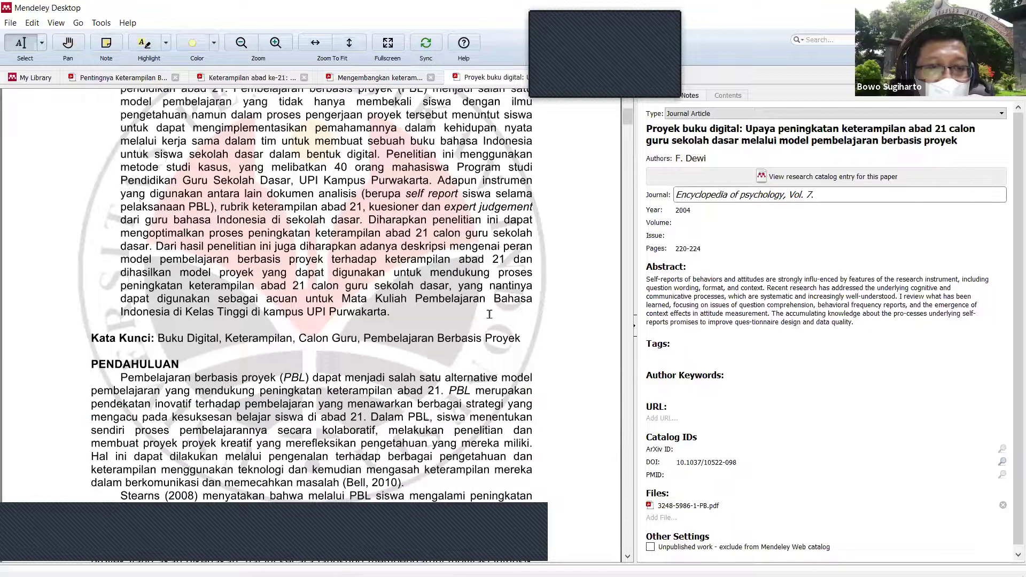
pyautogui.scroll(-8, 490, 314)
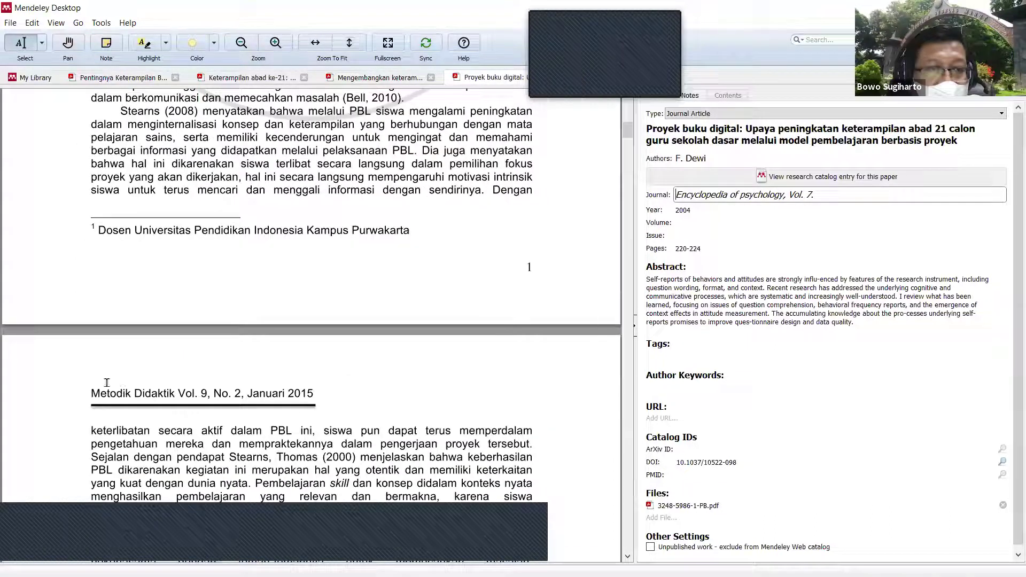
pyautogui.click(859, 191)
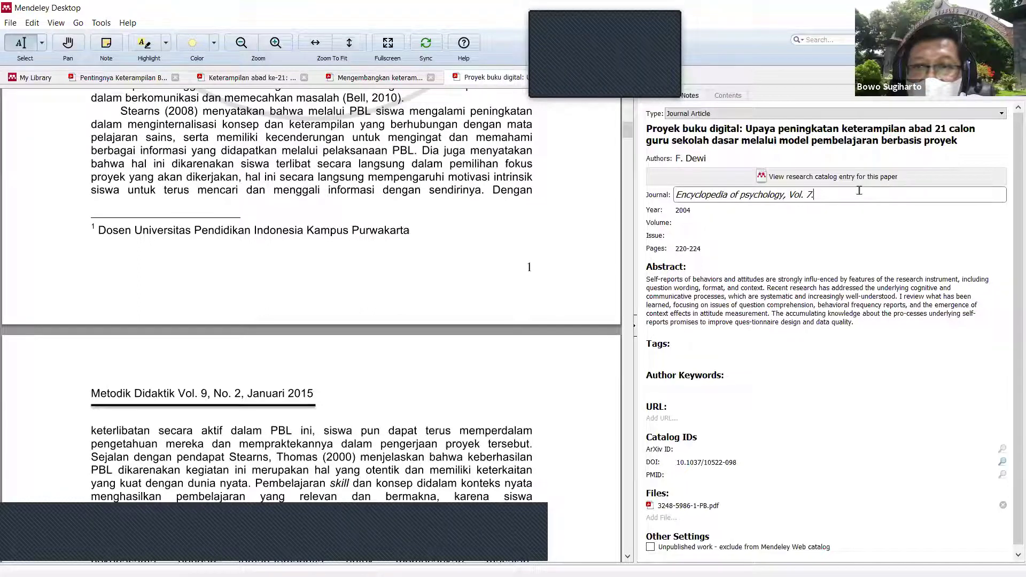
pyautogui.hotkey('ctrl', 'a')
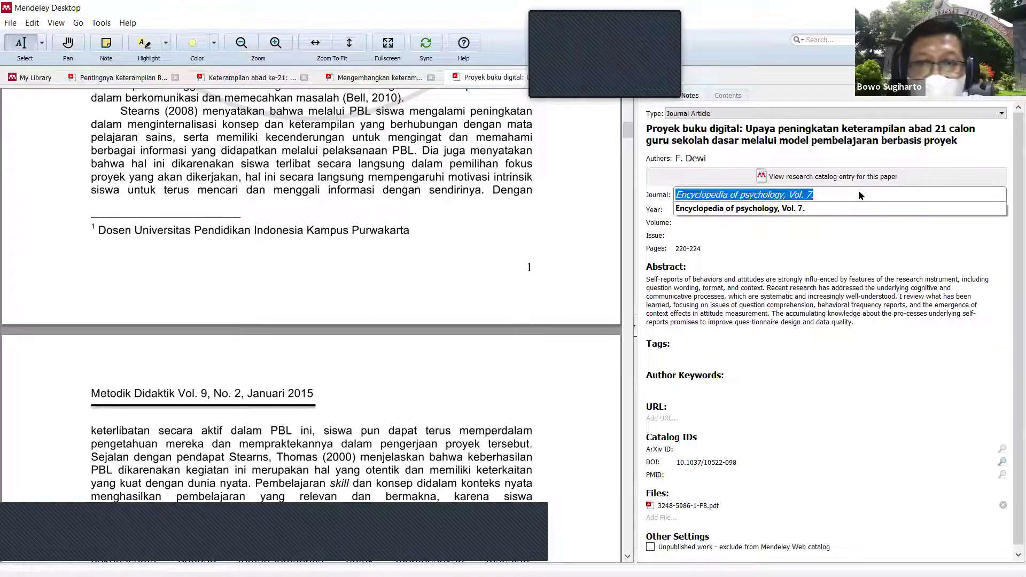
pyautogui.write('MEtode')
pyautogui.press('BackSpace')
pyautogui.press('BackSpace')
pyautogui.press('BackSpace')
pyautogui.press('BackSpace')
pyautogui.press('BackSpace')
pyautogui.press('BackSpace')
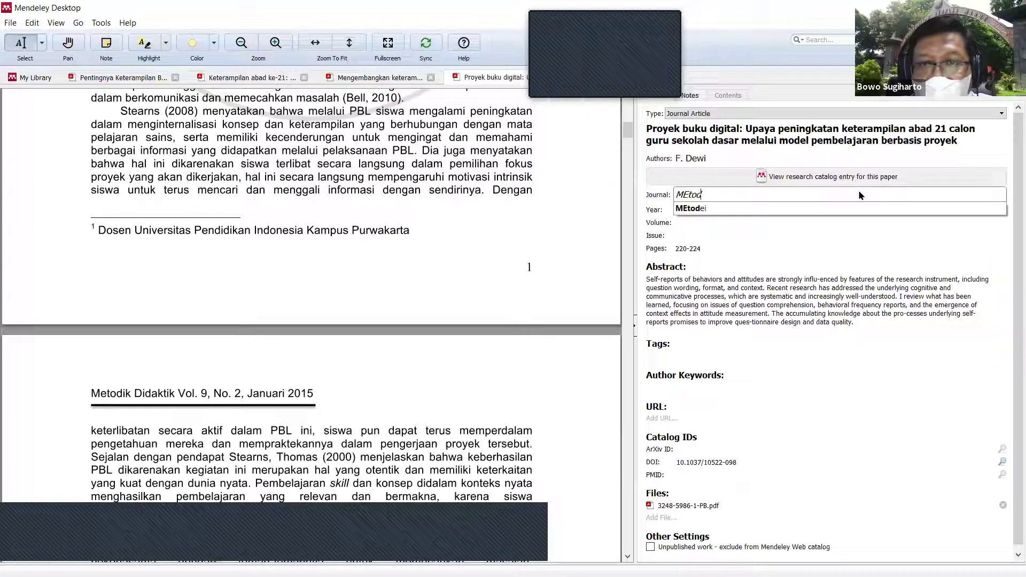
pyautogui.write('etodik')
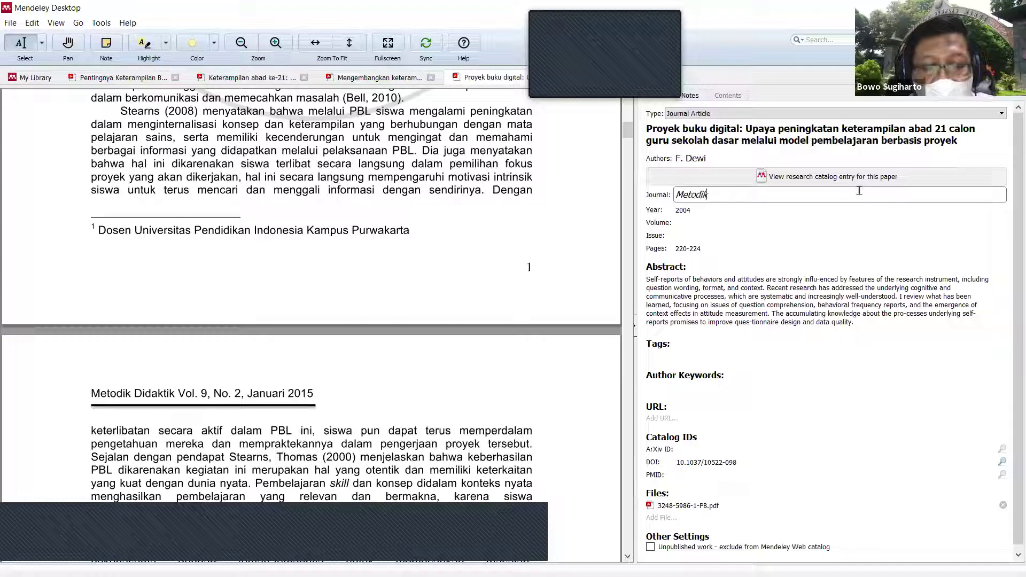
pyautogui.write(' Didaktik')
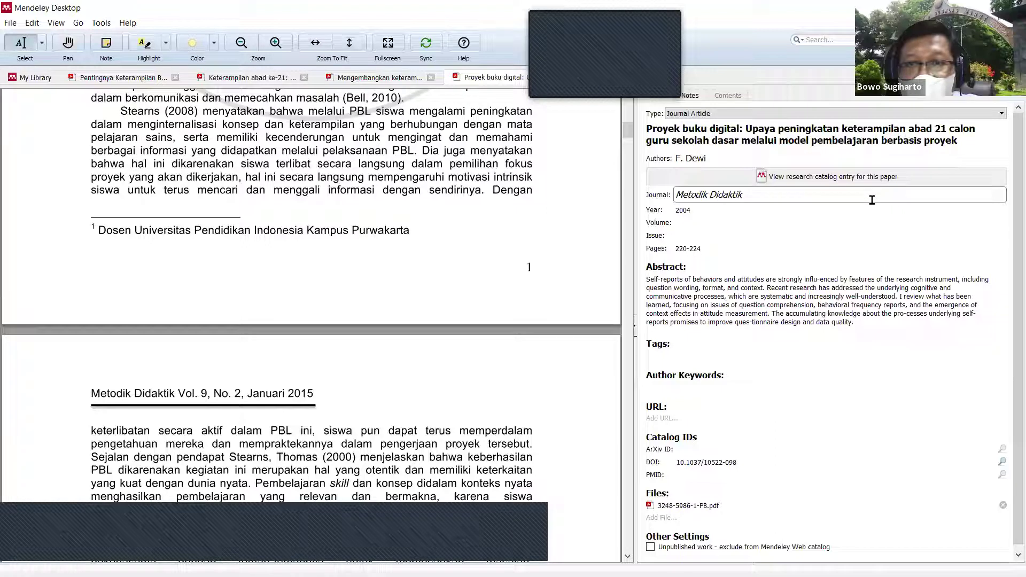
# Step: Set the publication year to 2015 and the volume to 9
pyautogui.click(773, 211)
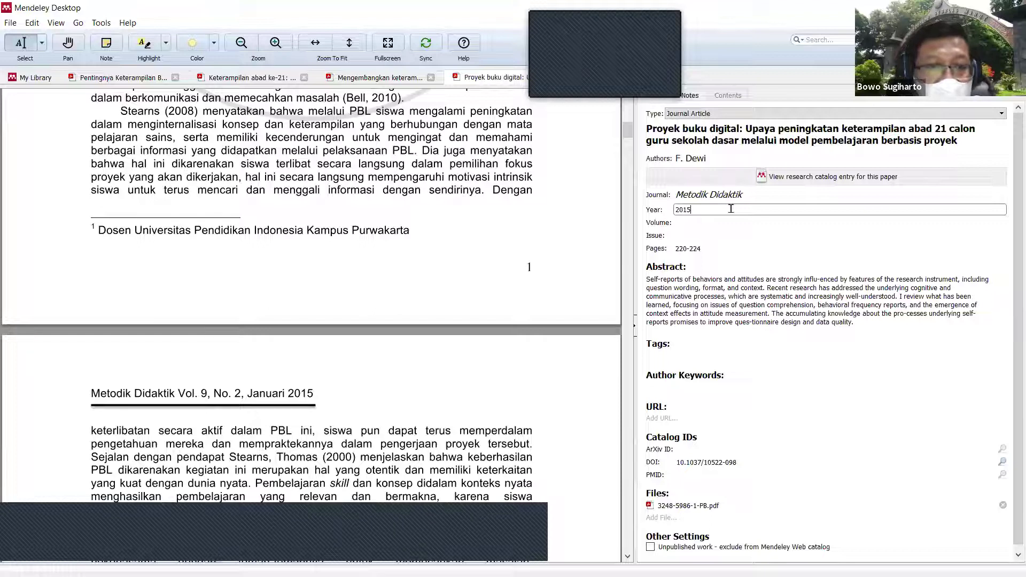
pyautogui.press('Tab')
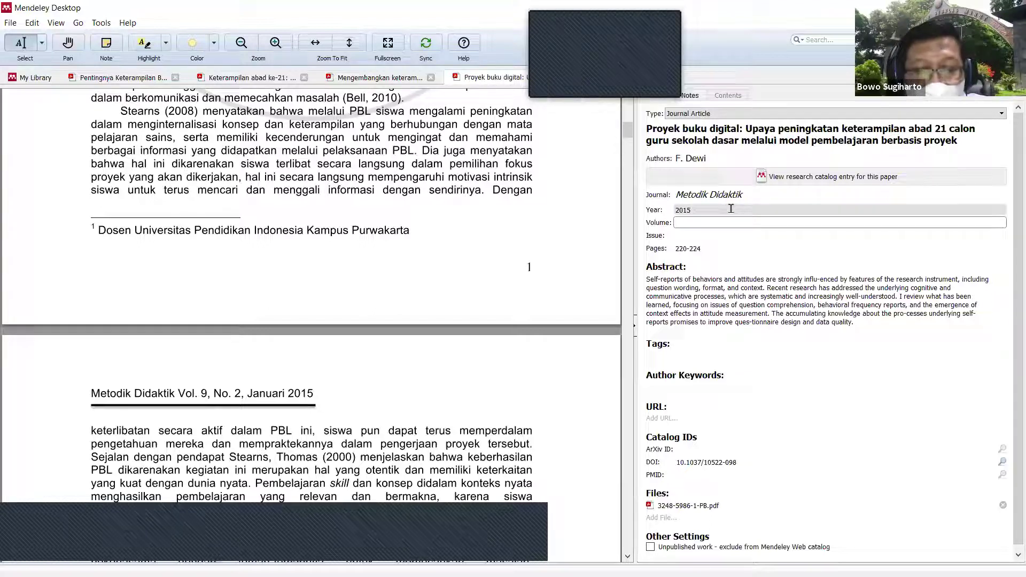
pyautogui.press('Tab')
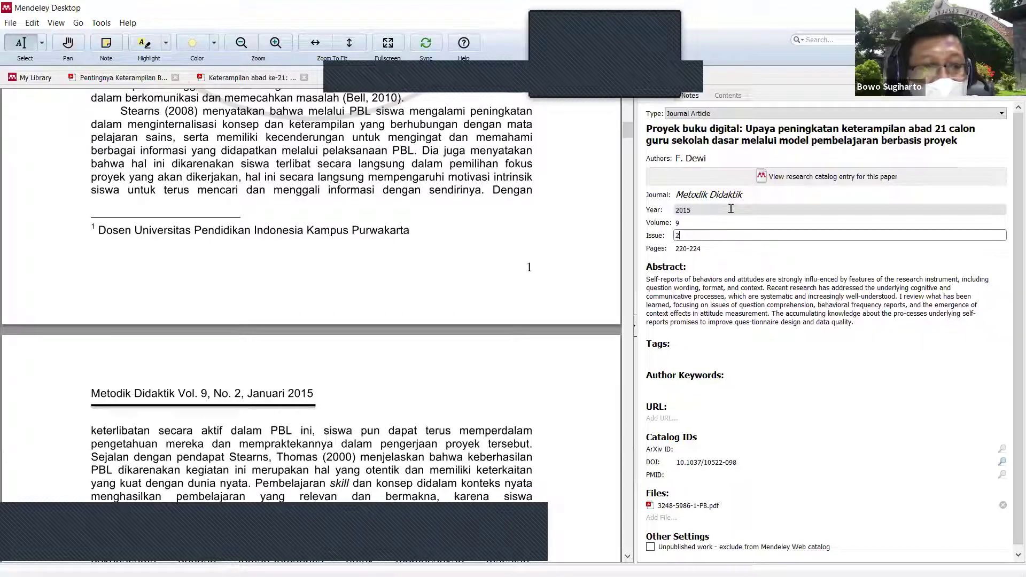
pyautogui.scroll(3, 454, 312)
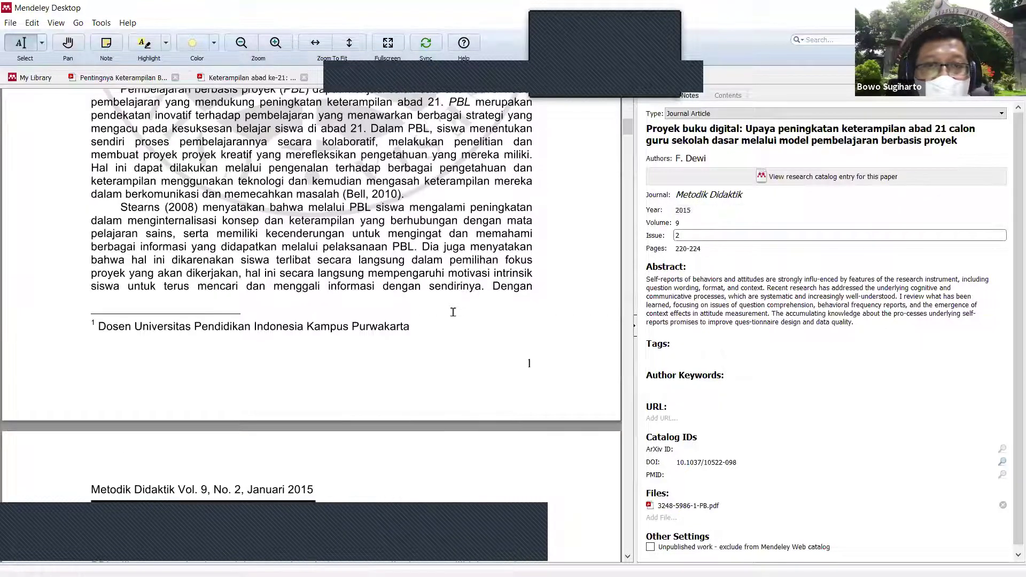
pyautogui.scroll(3, 453, 313)
pyautogui.scroll(5, 453, 329)
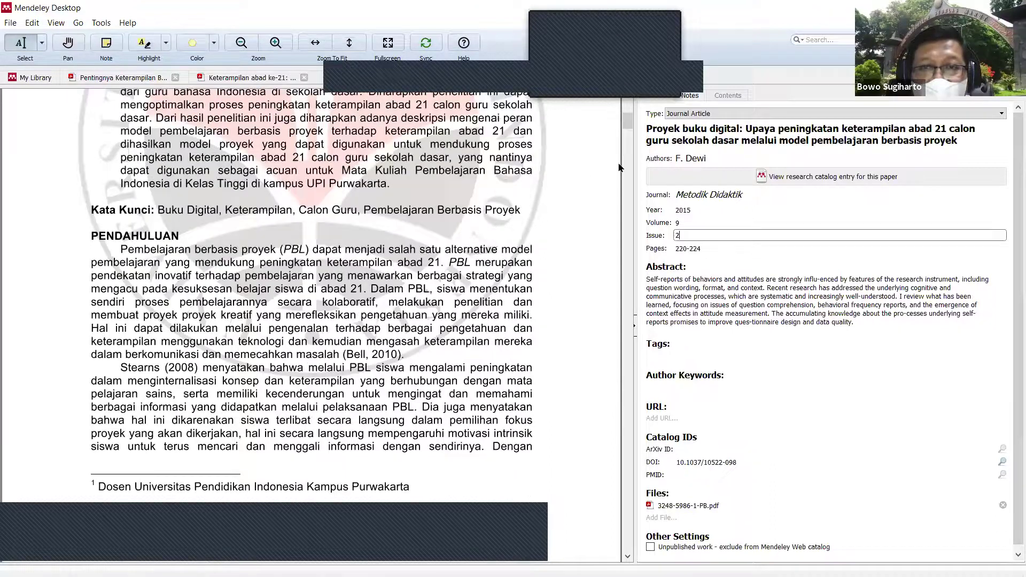
pyautogui.scroll(-20, 624, 166)
# Step: Check the PDF's last page number and enter 1-15 as the page range
pyautogui.moveTo(628, 454); pyautogui.dragTo(628, 543)
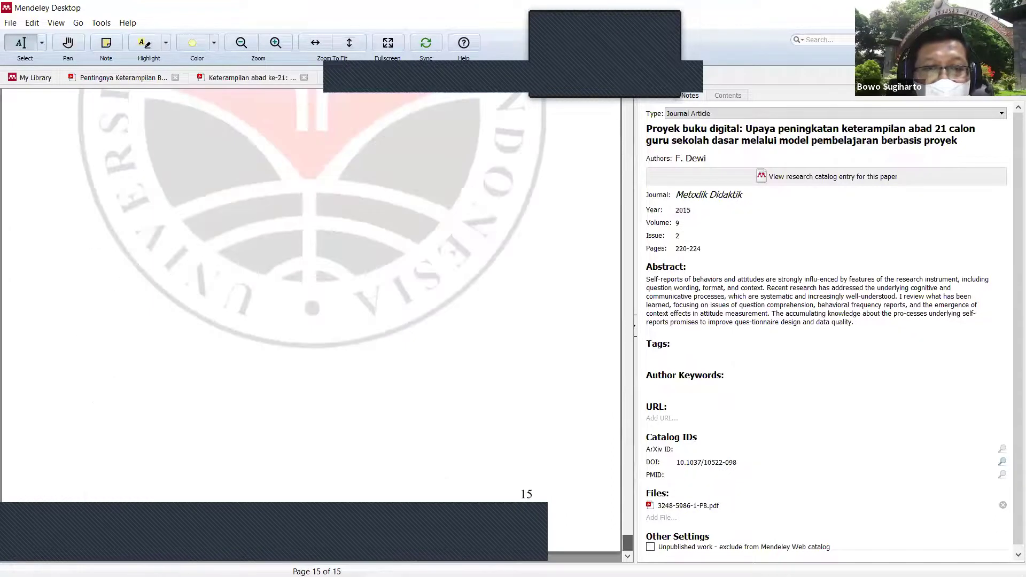
pyautogui.click(725, 245)
pyautogui.write('1-15')
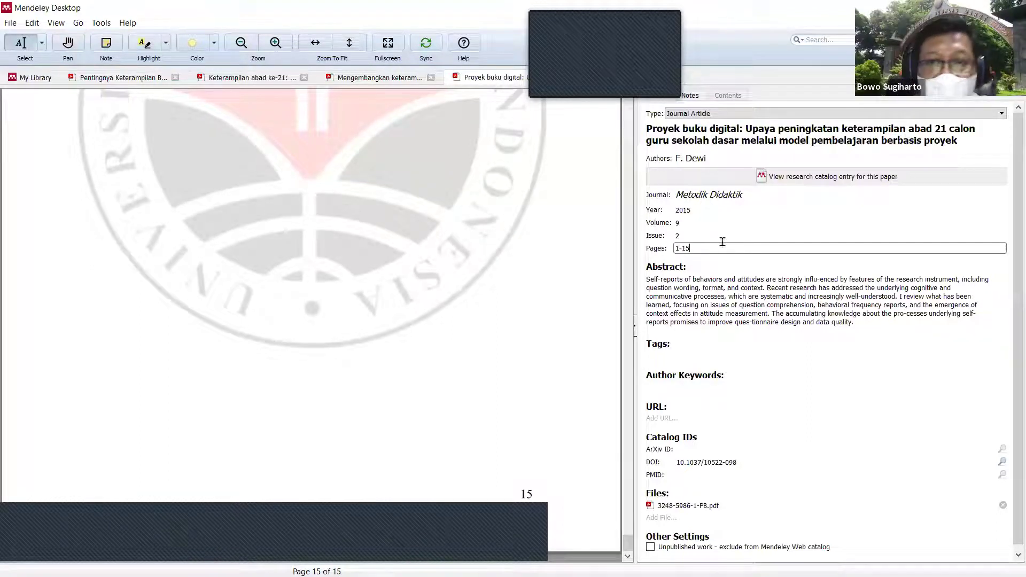
pyautogui.scroll(10, 417, 321)
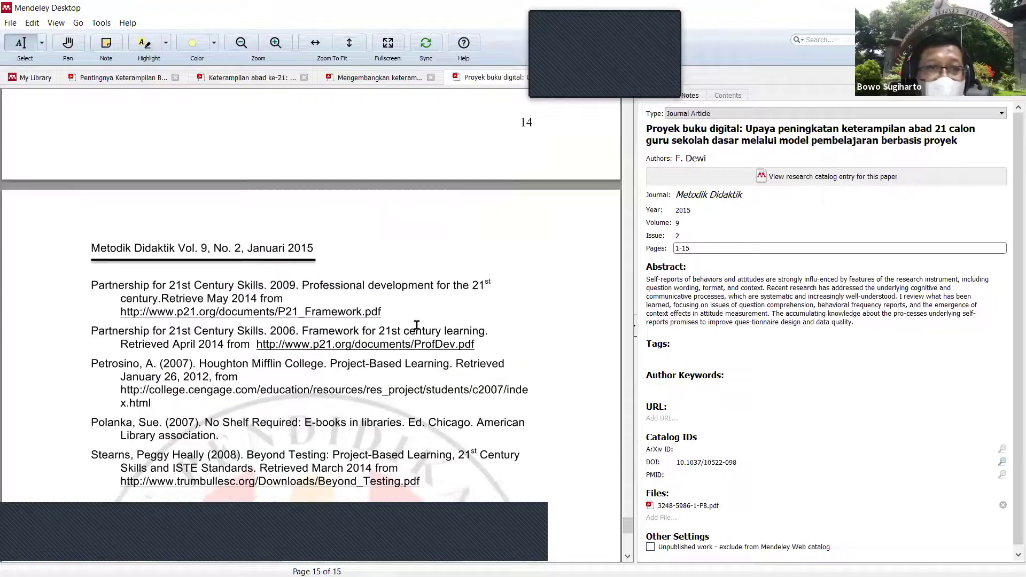
pyautogui.scroll(10, 417, 325)
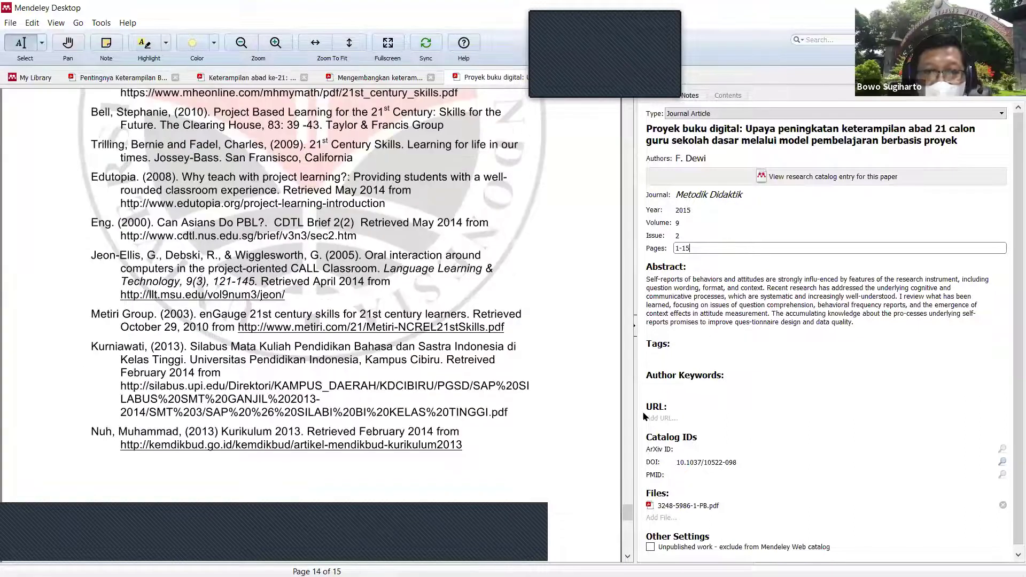
pyautogui.click(627, 161)
pyautogui.scroll(15, 610, 122)
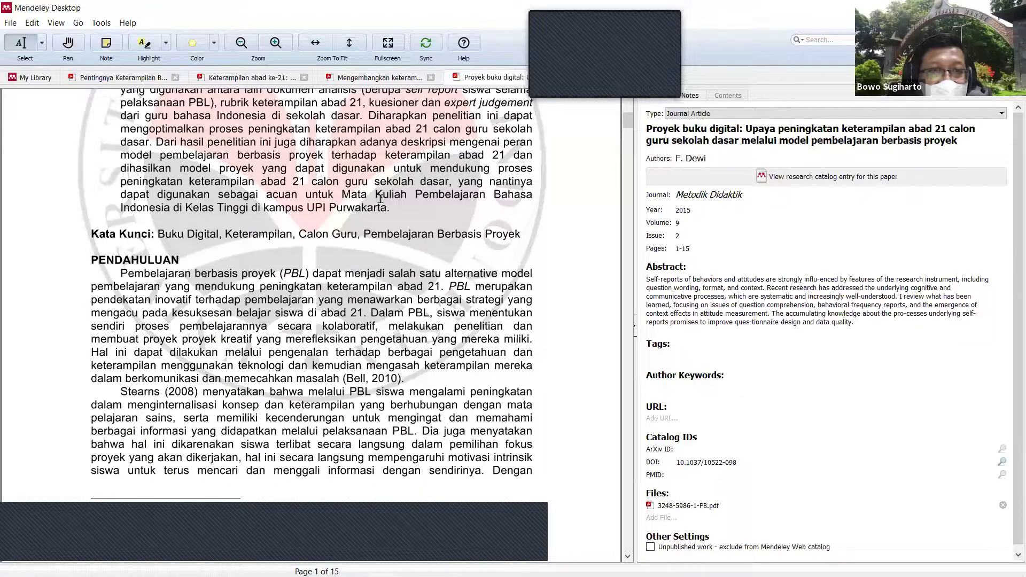
pyautogui.scroll(5, 131, 222)
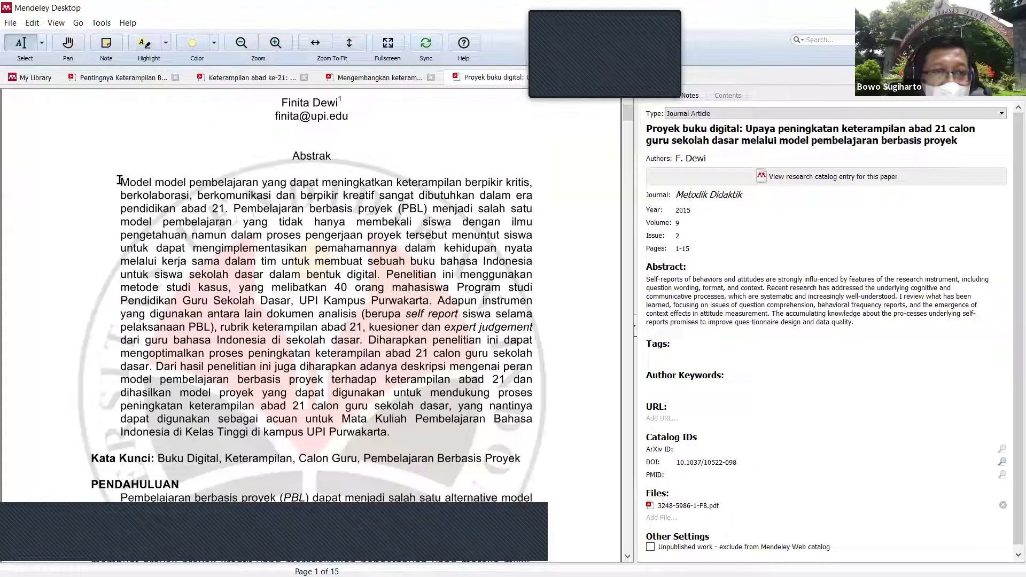
# Step: Paste the PDF's Indonesian abstract over the English one, then select the Kata Kunci keywords
pyautogui.moveTo(257, 280); pyautogui.dragTo(249, 246)
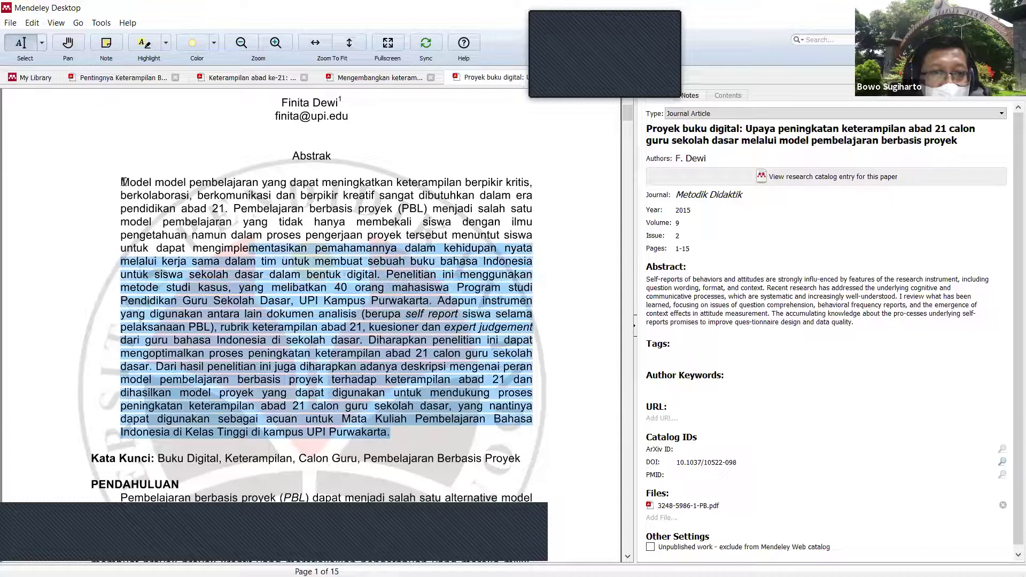
pyautogui.moveTo(124, 182); pyautogui.dragTo(122, 182)
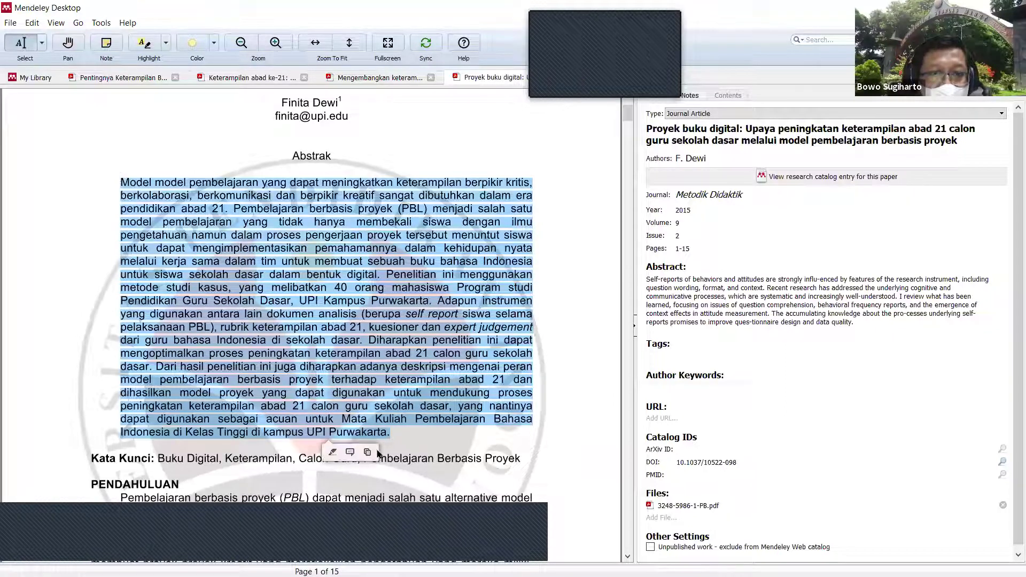
pyautogui.click(367, 452)
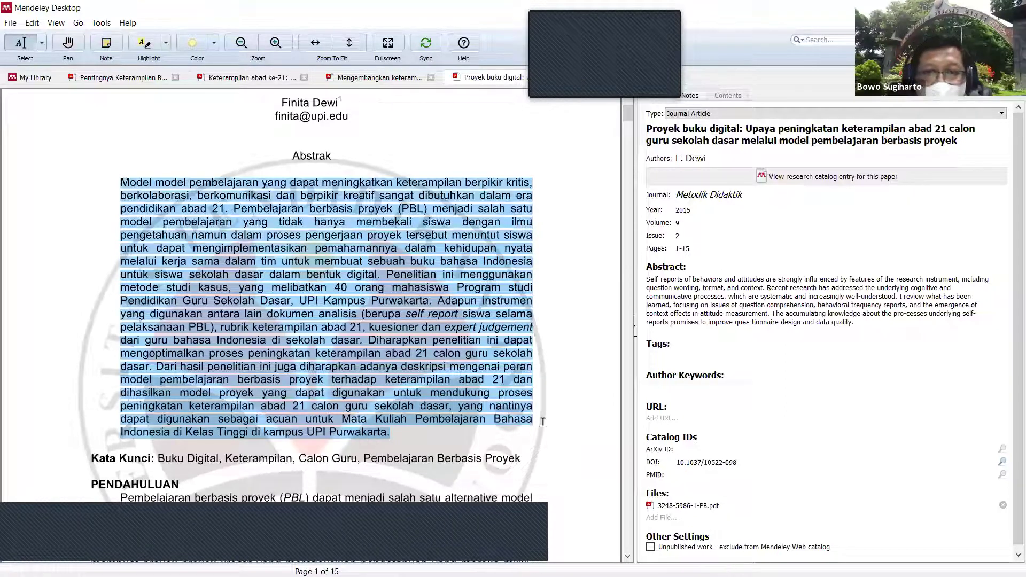
pyautogui.click(727, 324)
pyautogui.hotkey('ctrl', 'a')
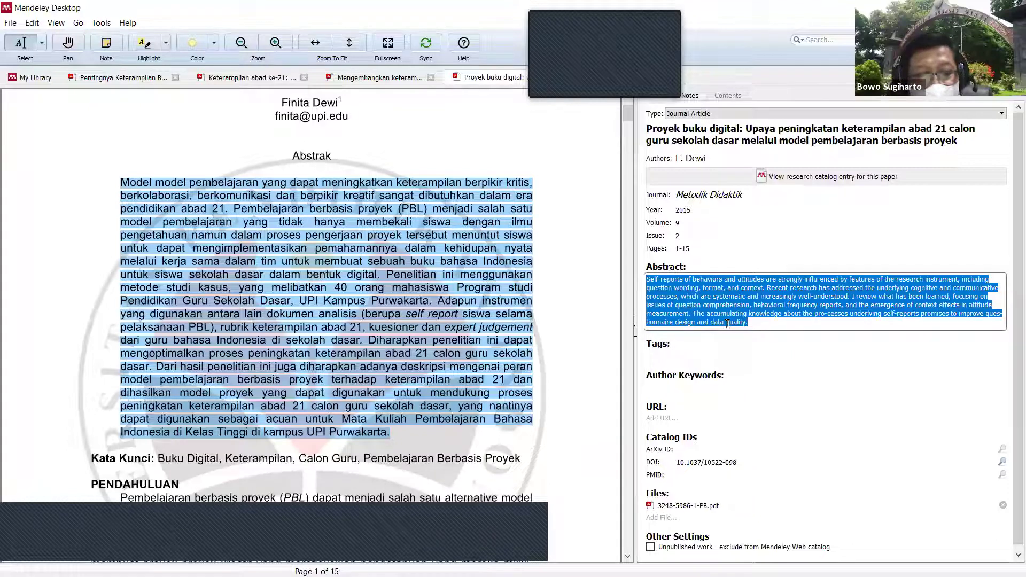
pyautogui.hotkey('ctrl', 'v')
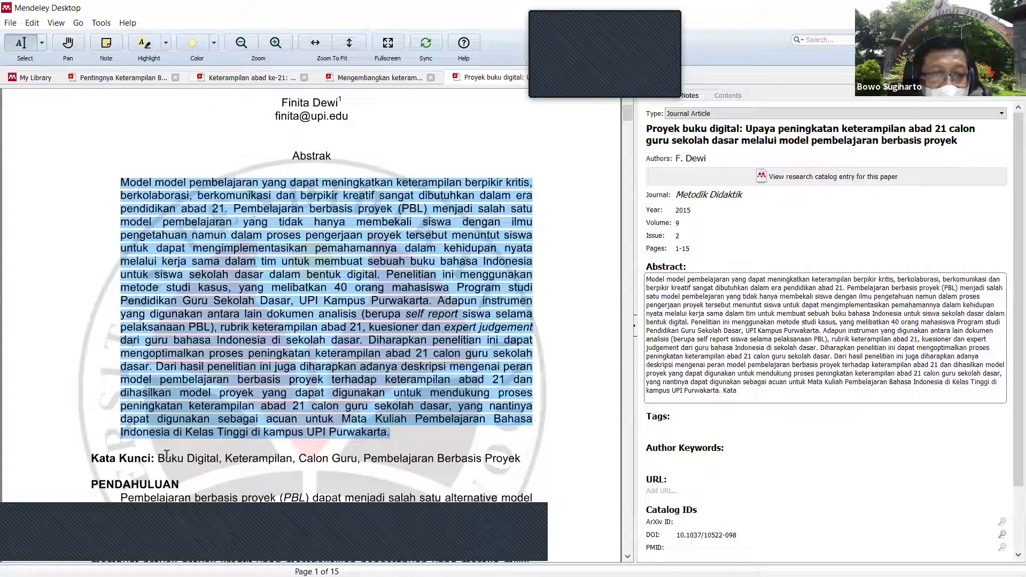
pyautogui.moveTo(159, 459)
pyautogui.mouseDown()
pyautogui.moveTo(405, 449)
pyautogui.moveTo(520, 460)
pyautogui.mouseUp()
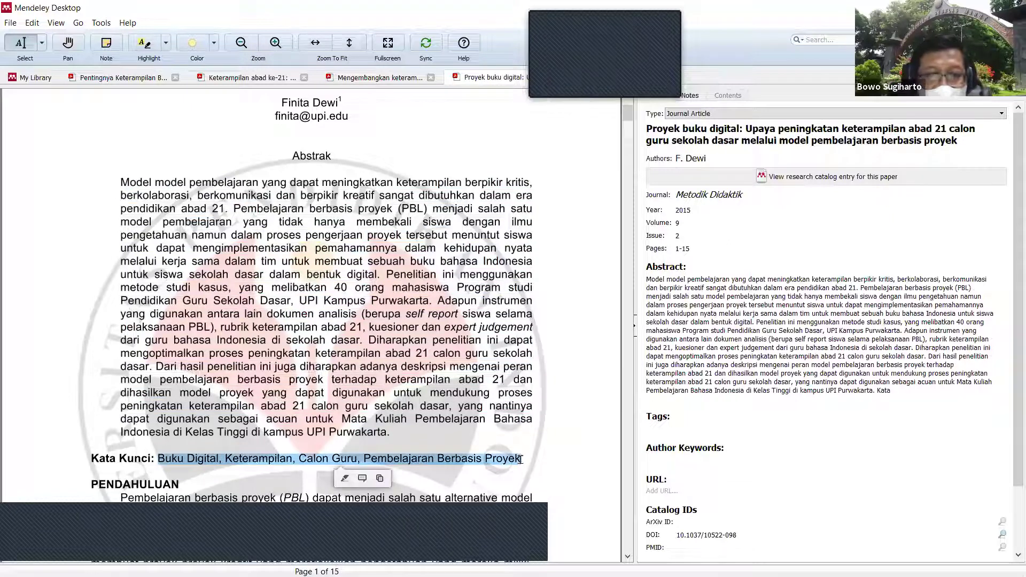
# Step: Add tags Buku Digital, Keterampilan, Calon Guru, Pembelajaran Berbasis Proyek, removing stray text
pyautogui.click(673, 430)
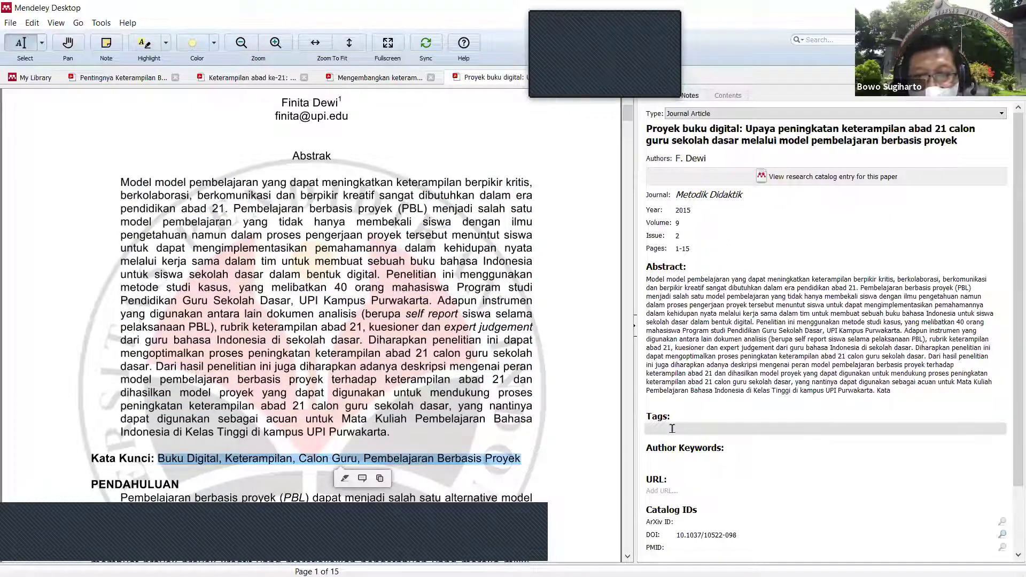
pyautogui.hotkey('ctrl', 'v')
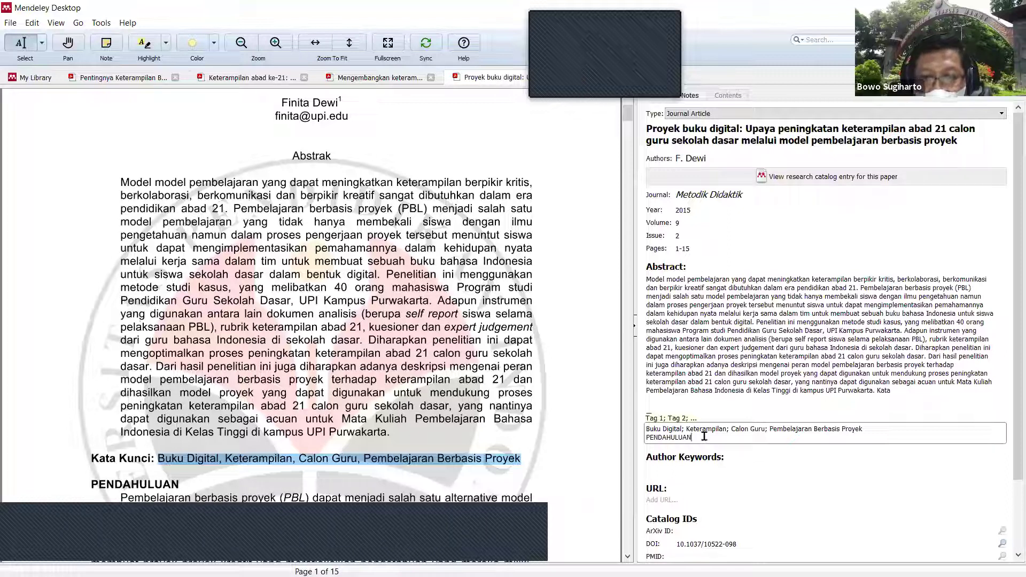
pyautogui.press('BackSpace')
pyautogui.press('BackSpace')
pyautogui.press('BackSpace')
pyautogui.press('BackSpace')
pyautogui.press('BackSpace')
pyautogui.press('BackSpace')
pyautogui.press('BackSpace')
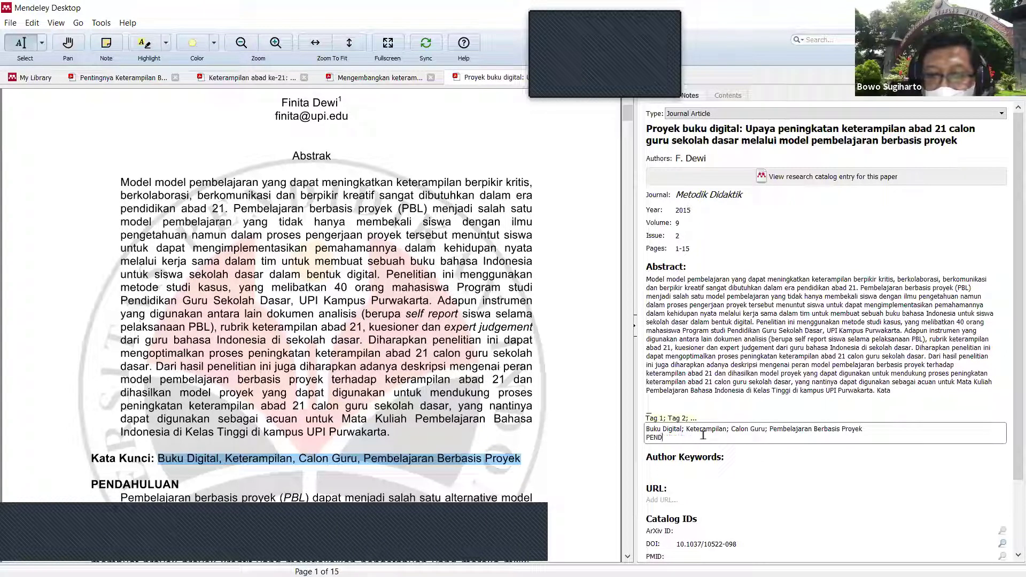
pyautogui.press('BackSpace')
pyautogui.press('BackSpace')
pyautogui.press('BackSpace')
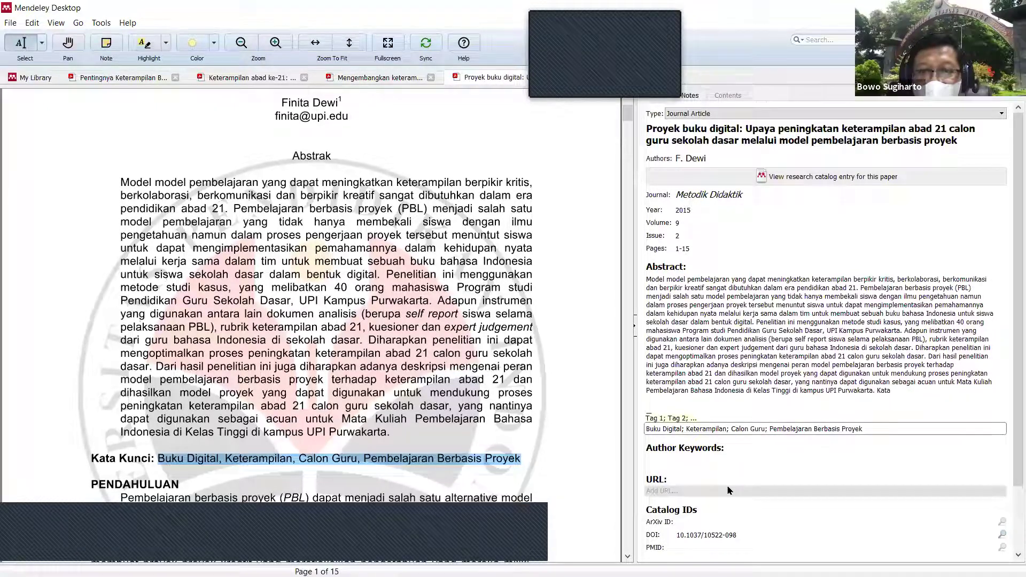
# Step: Commit the tags, scroll the PDF back to its title, and return to Word
pyautogui.scroll(-3, 724, 484)
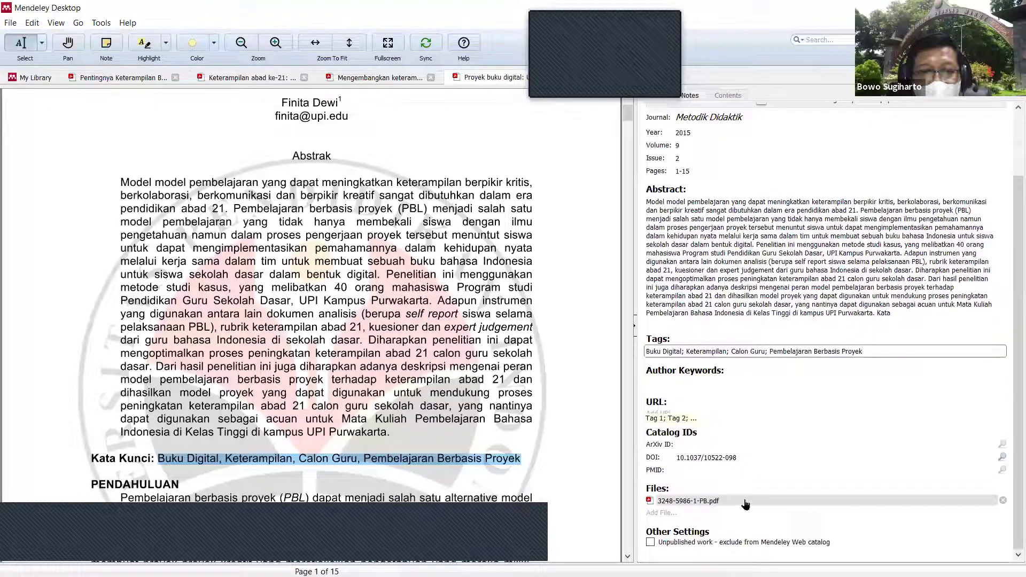
pyautogui.scroll(-3, 559, 431)
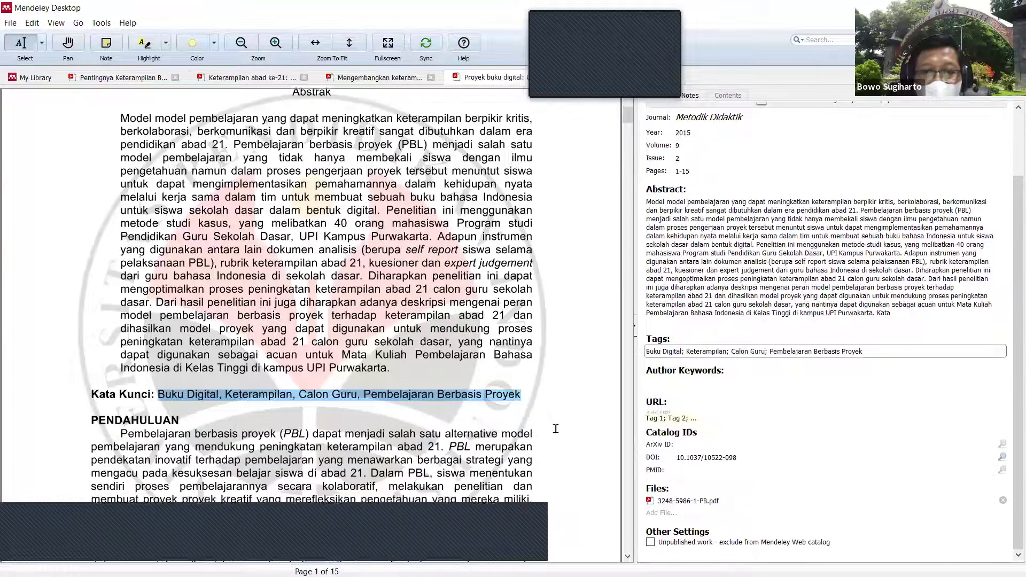
pyautogui.scroll(-6, 558, 429)
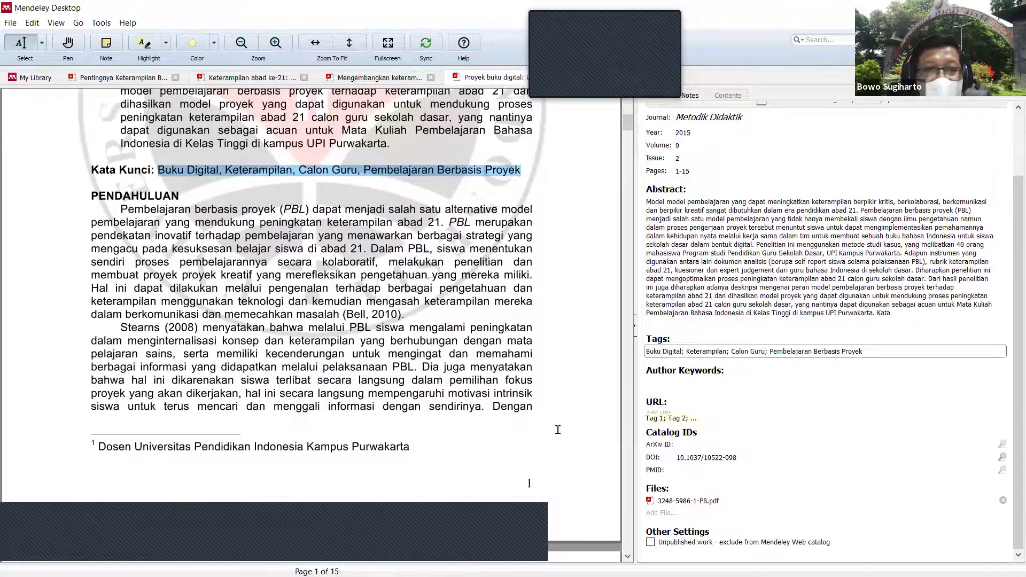
pyautogui.scroll(-5, 558, 430)
pyautogui.scroll(6, 558, 430)
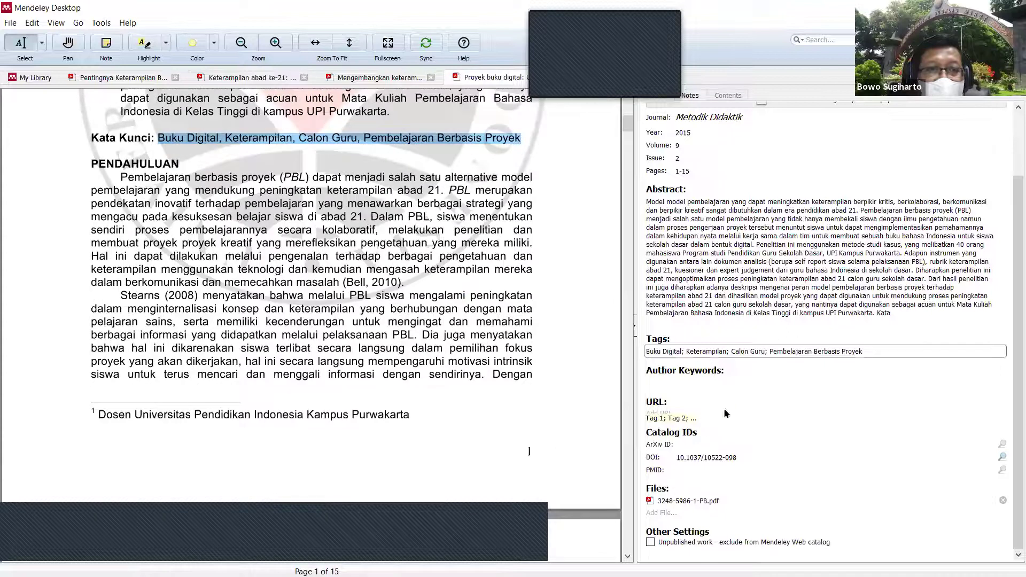
pyautogui.scroll(2, 363, 166)
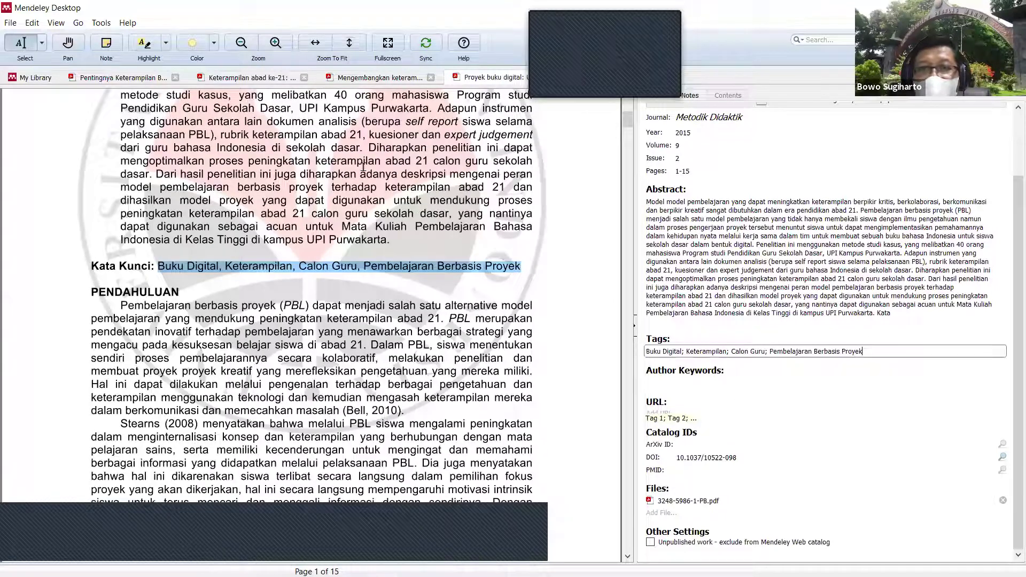
pyautogui.click(446, 163)
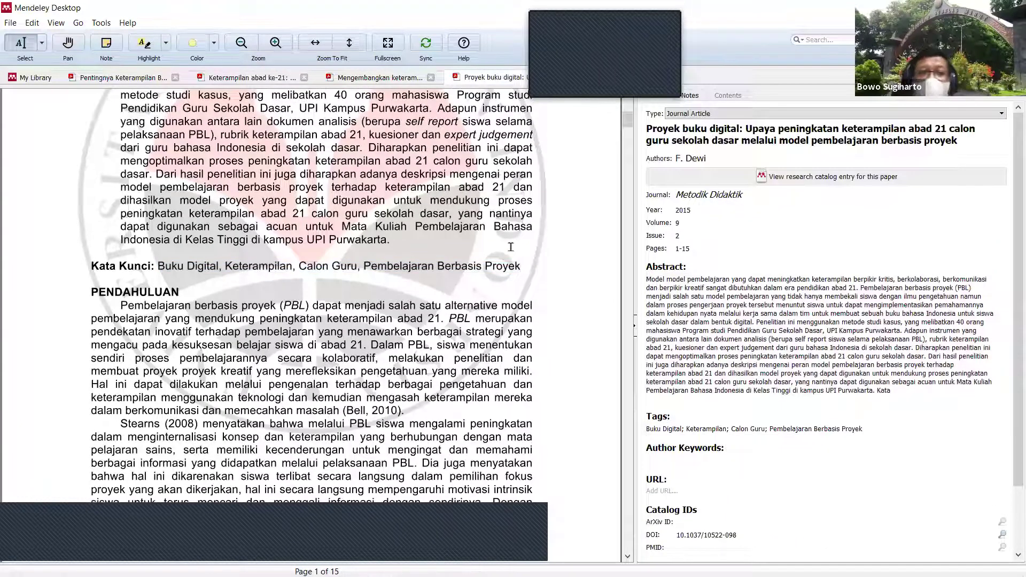
pyautogui.scroll(1, 471, 253)
pyautogui.scroll(4, 481, 267)
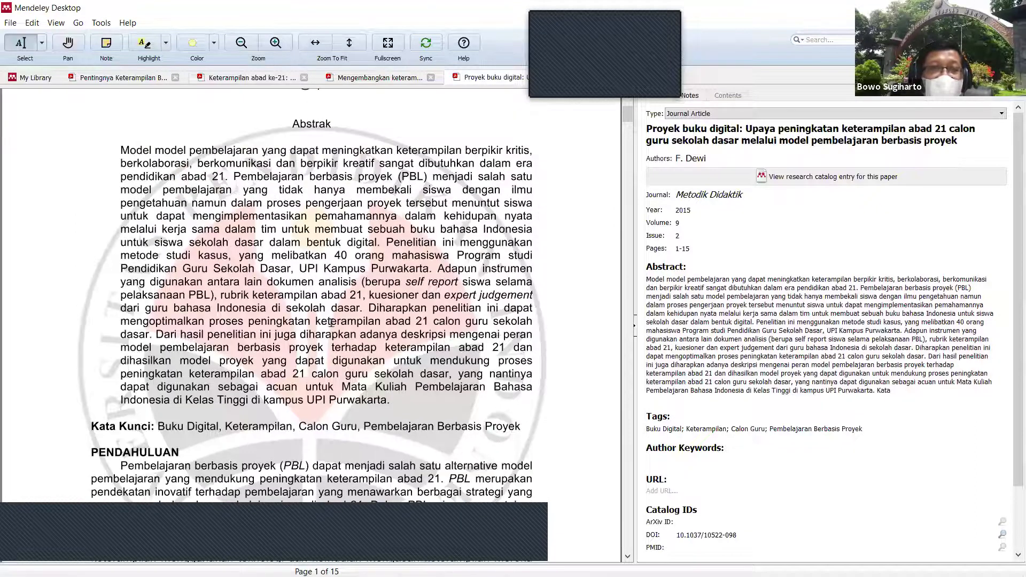
pyautogui.scroll(5, 312, 297)
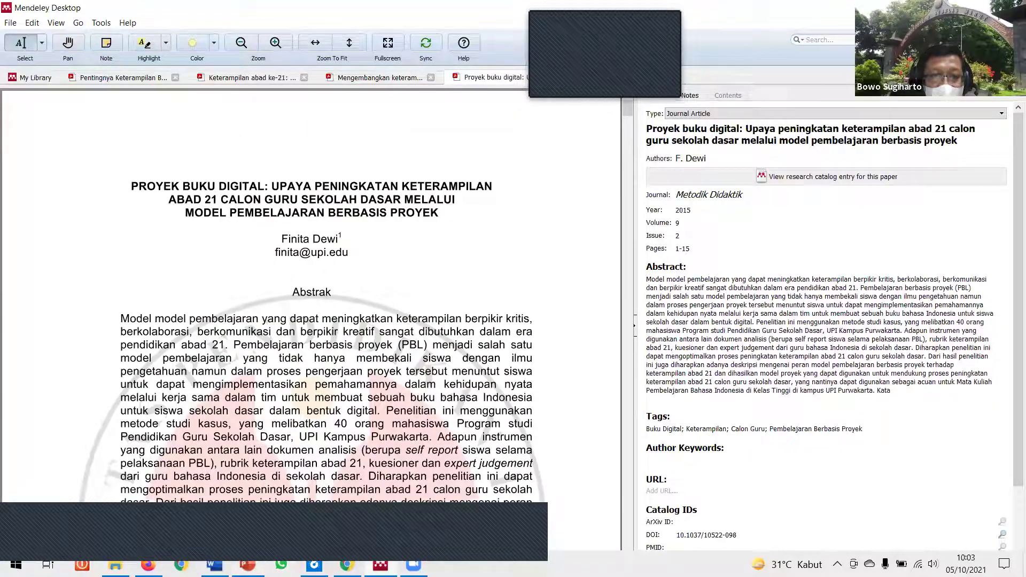
pyautogui.hotkey('alt', 'Tab')
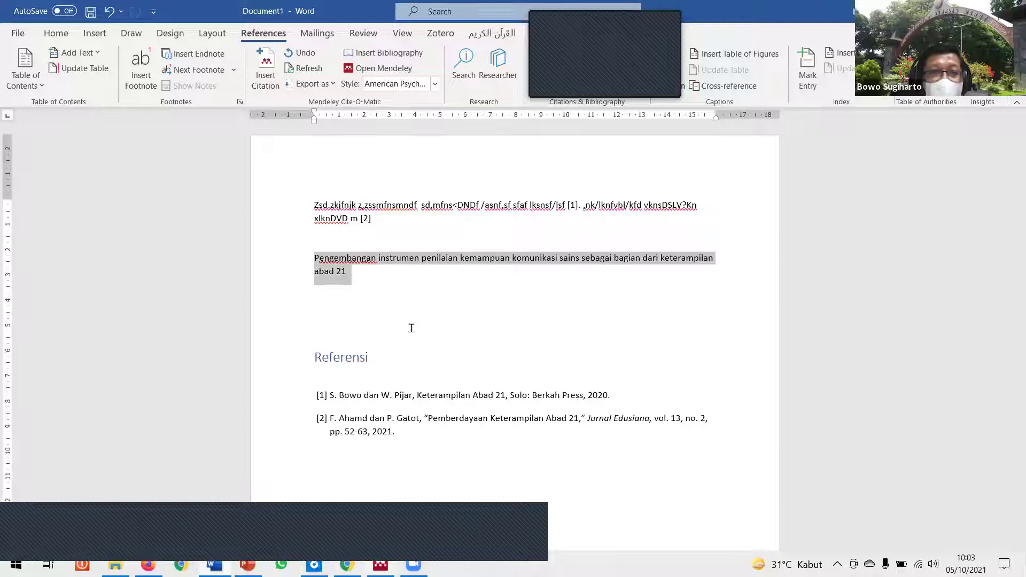
# Step: Place the cursor after 'abad 21' in Word, then bring up Mendeley's Tools menu
pyautogui.click(433, 296)
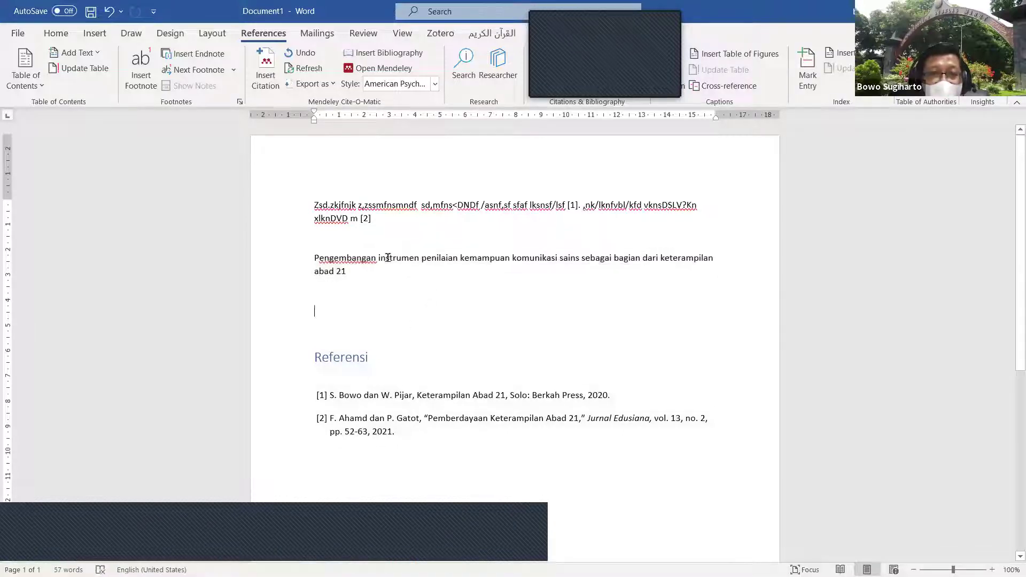
pyautogui.click(419, 278)
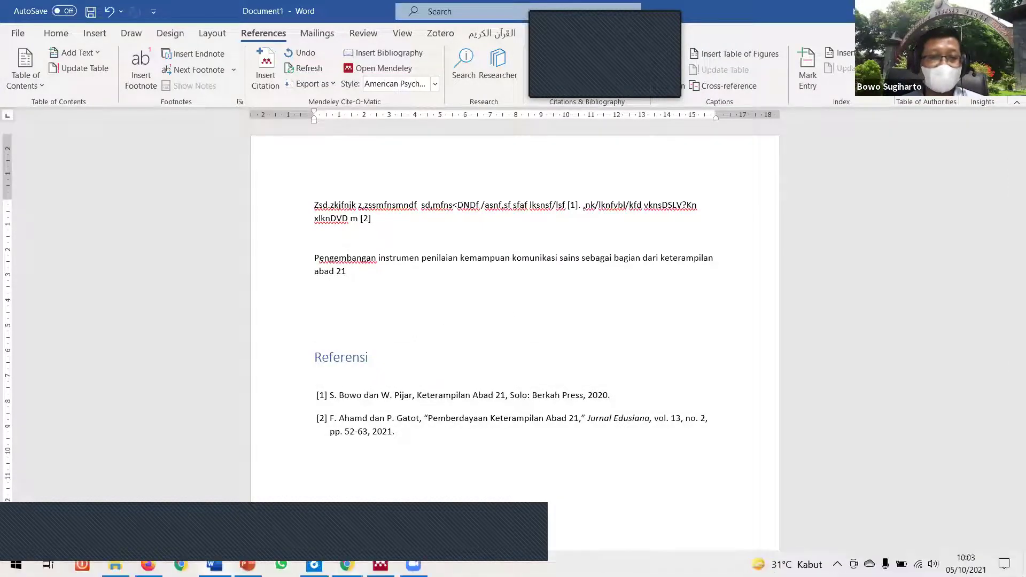
pyautogui.click(381, 565)
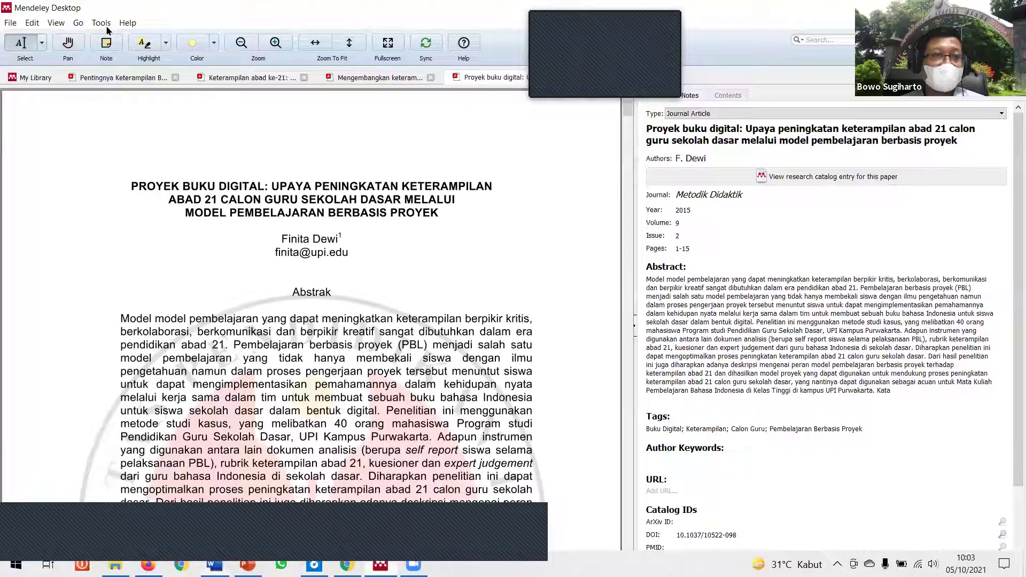
pyautogui.click(102, 23)
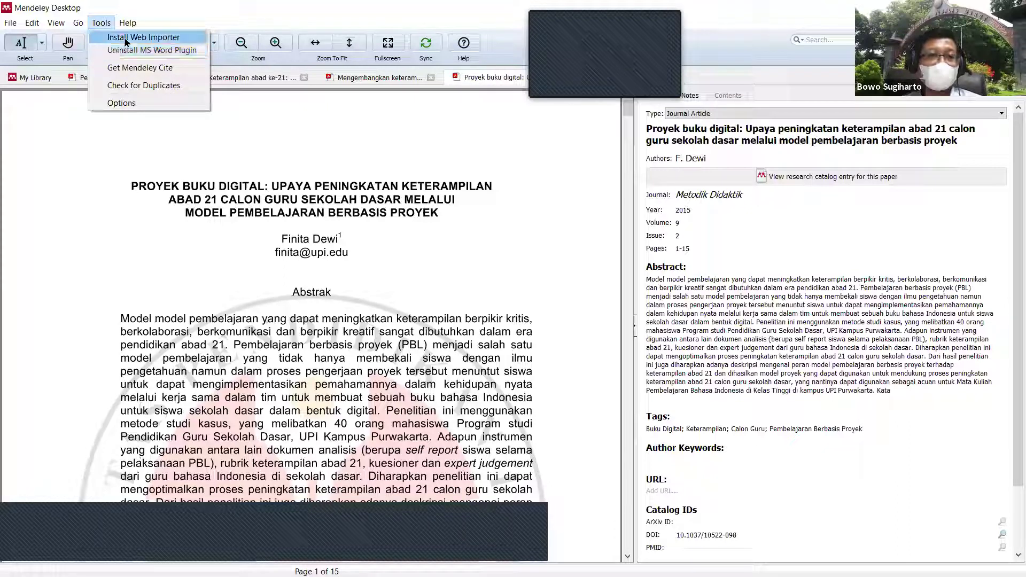
# Step: Choose Install Web Importer from Mendeley's Tools menu
pyautogui.press('Right')
pyautogui.press('Left')
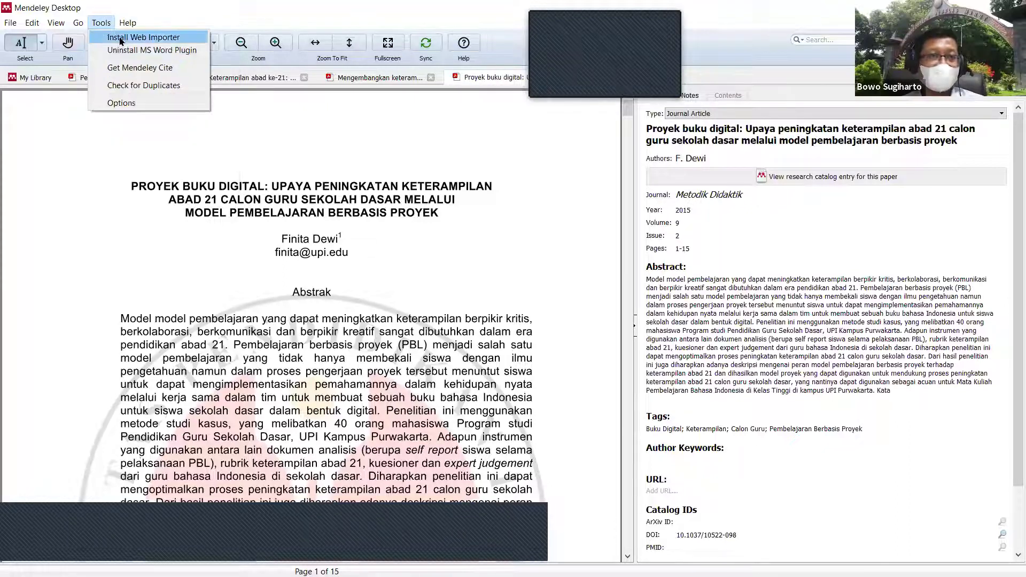
pyautogui.click(123, 38)
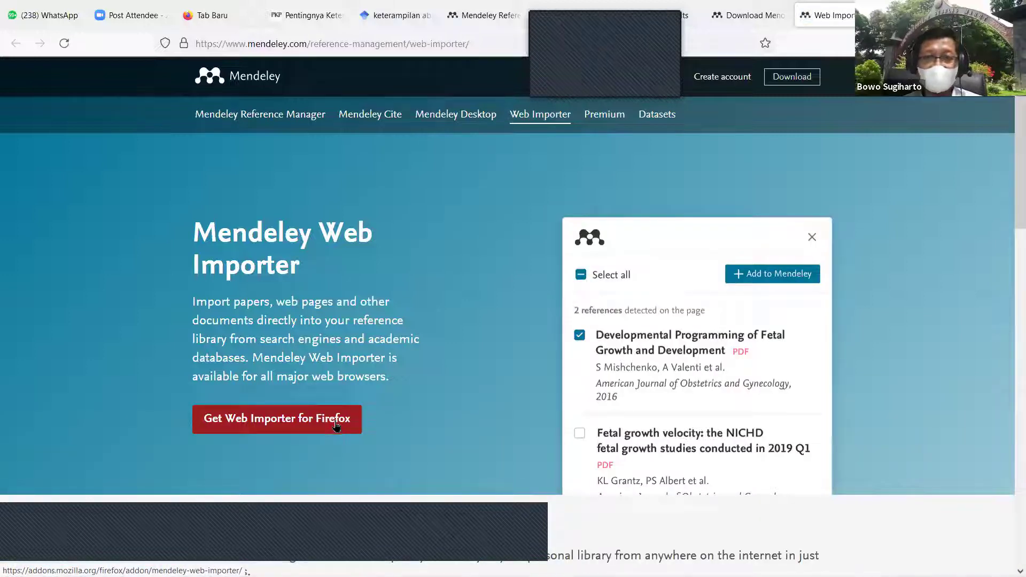
# Step: Open the Web Importer add-on page in Firefox, then return to Mendeley Desktop
pyautogui.click(336, 424)
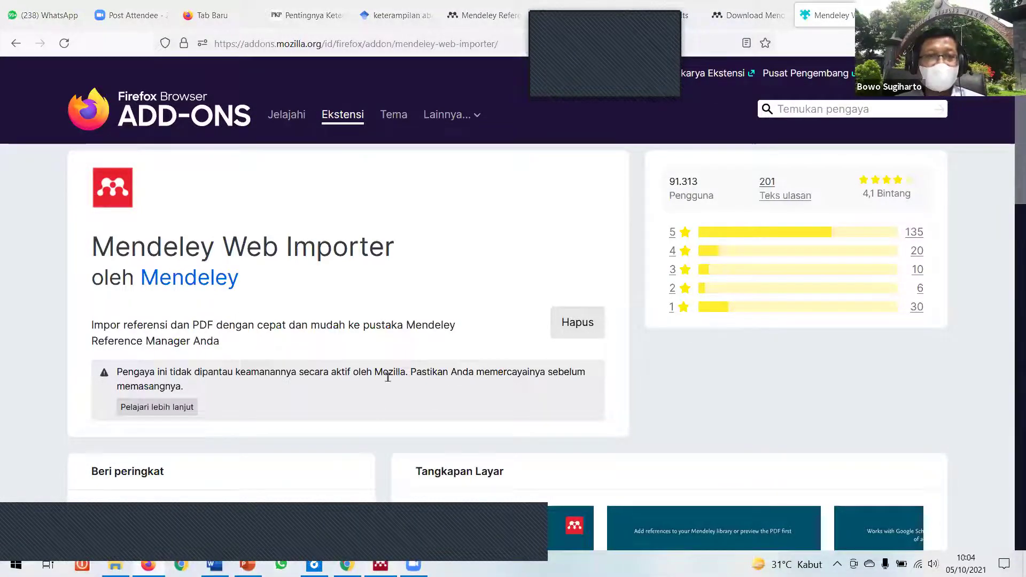
pyautogui.hotkey('alt', 'Tab')
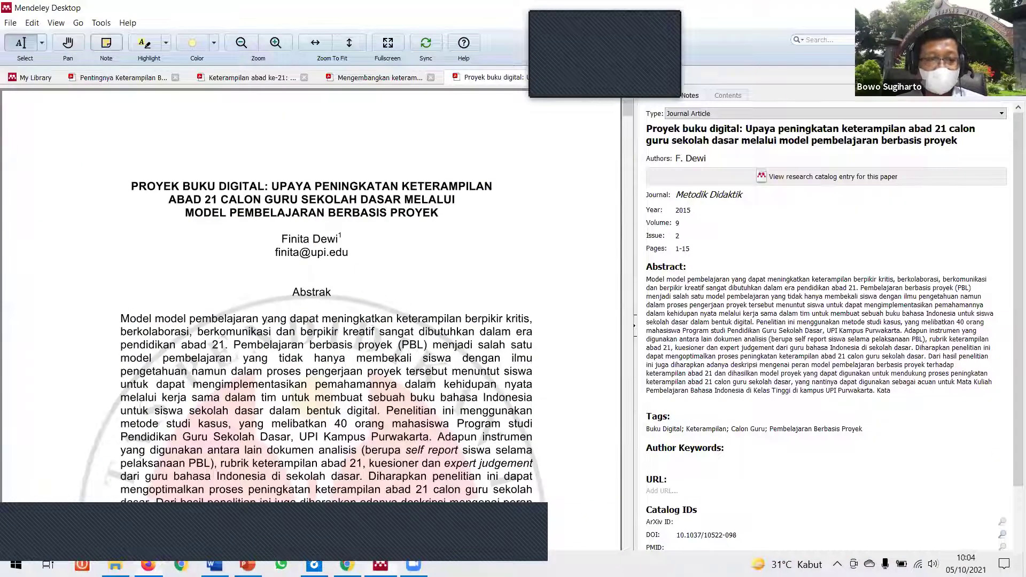
# Step: Cite the Ke et al. 2021 multiple-models article from the Mendeley library after 'abad 21'
pyautogui.hotkey('alt', 'Tab')
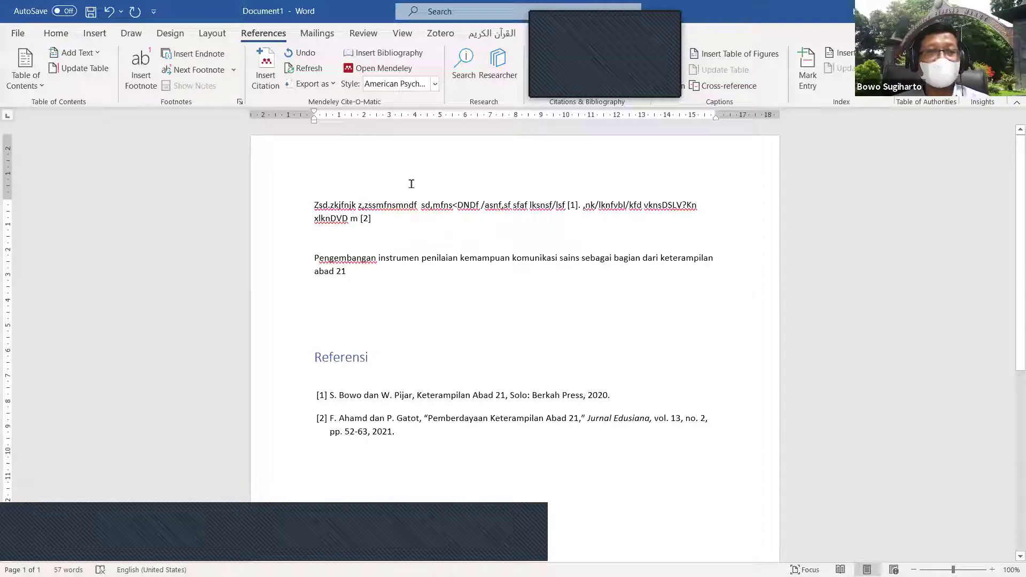
pyautogui.click(270, 69)
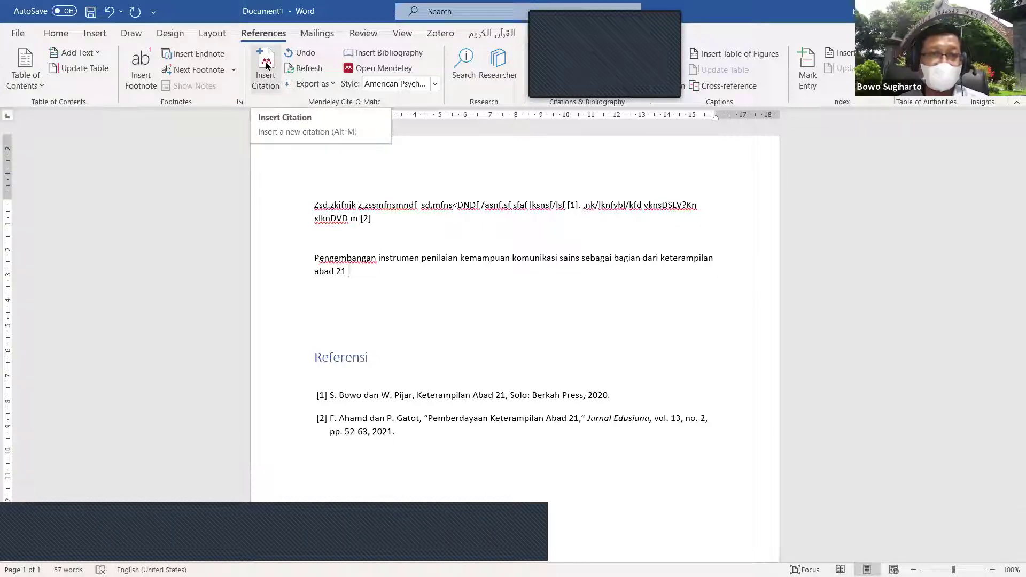
pyautogui.click(266, 65)
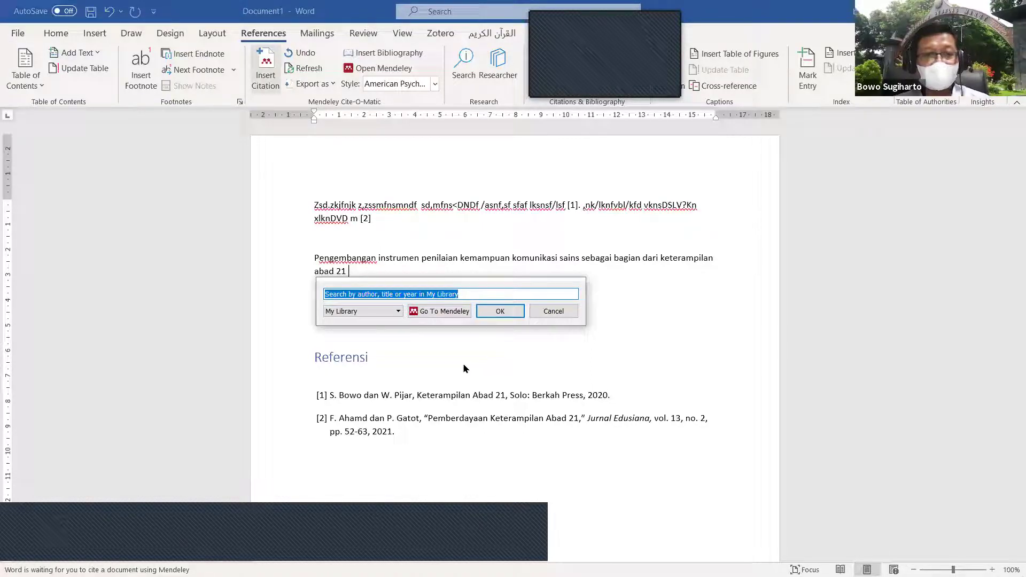
pyautogui.click(452, 316)
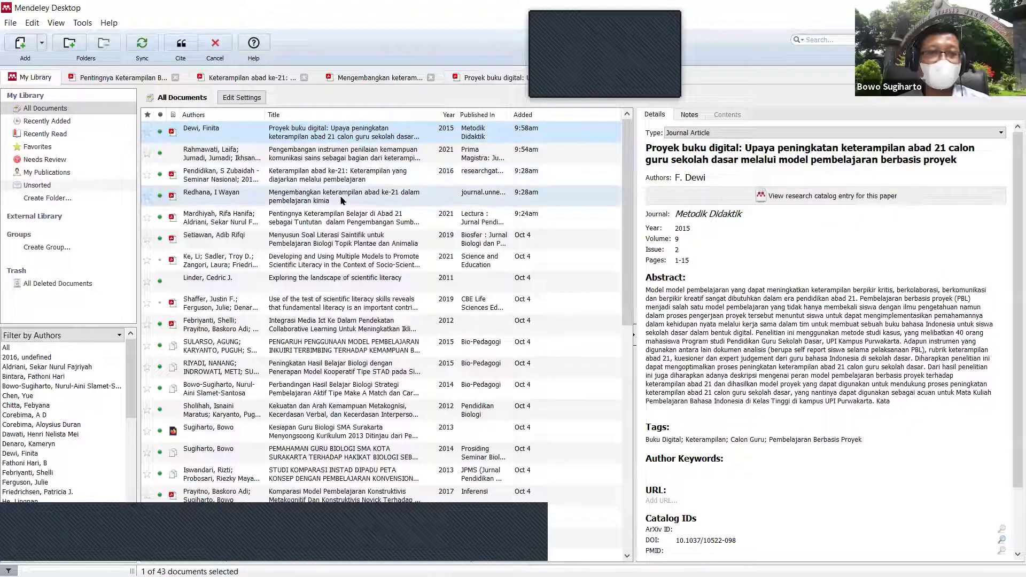
pyautogui.click(318, 265)
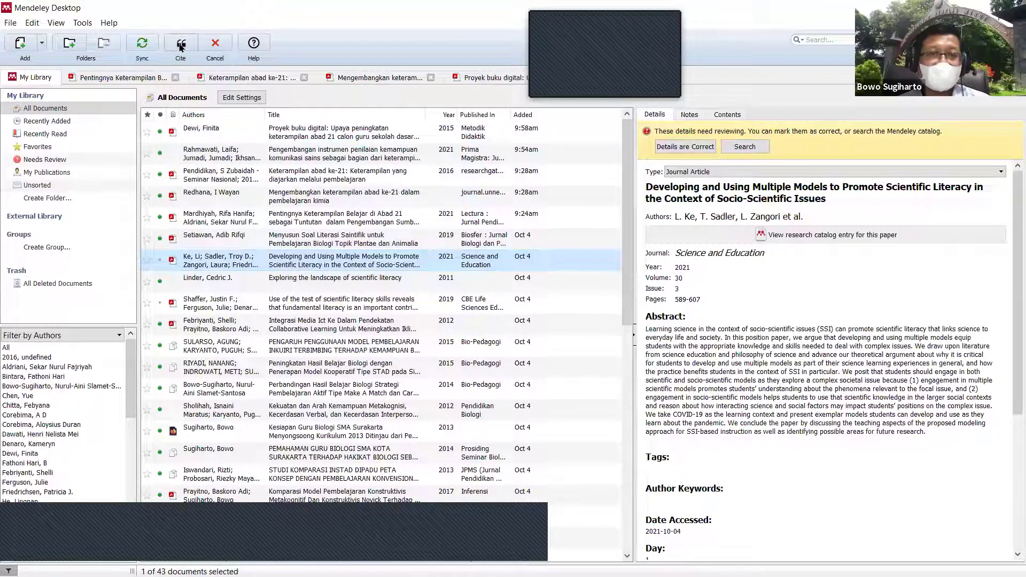
pyautogui.click(180, 47)
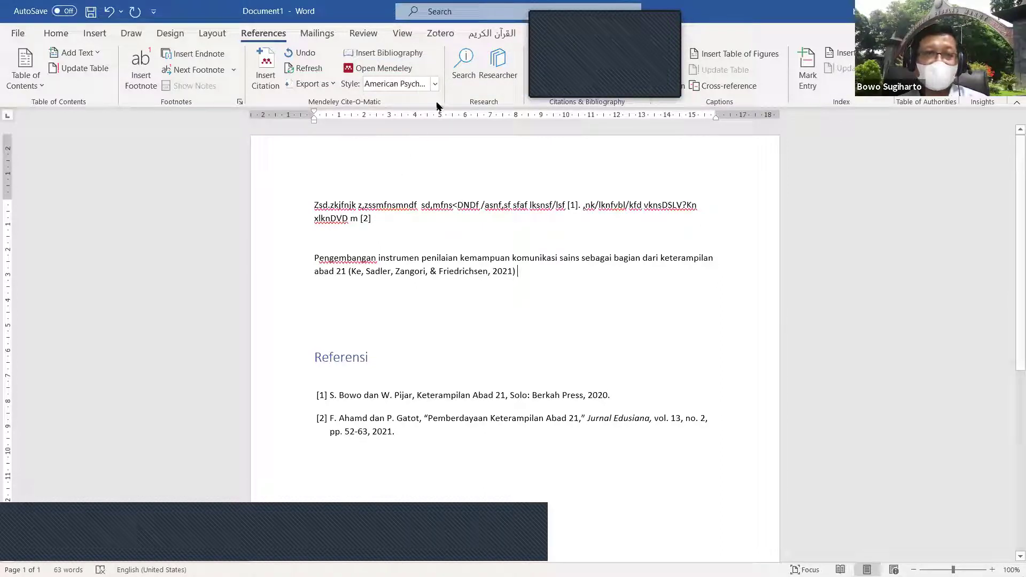
pyautogui.click(434, 84)
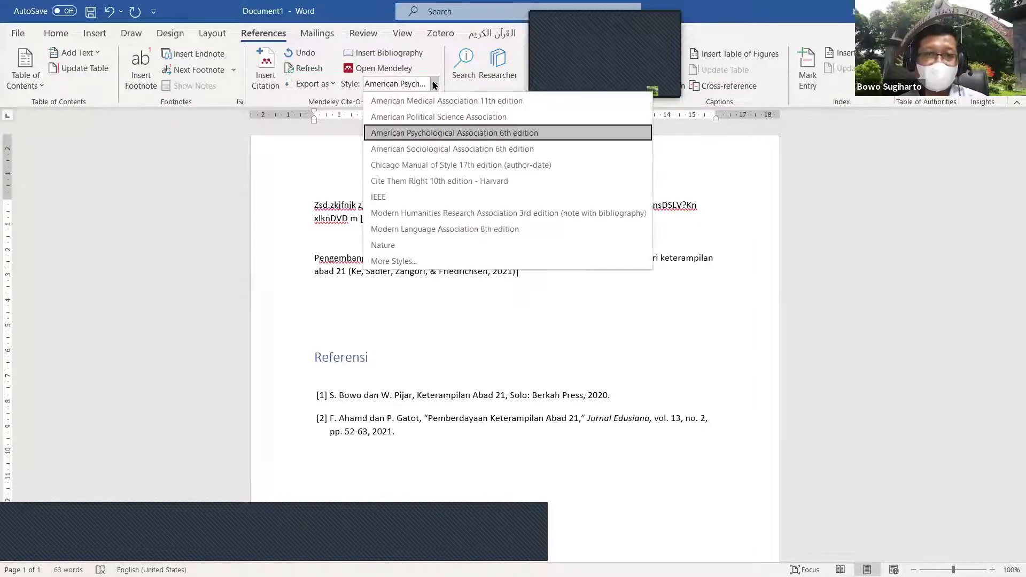
# Step: Keep APA 6th edition style, then delete the Referensi bibliography and the gibberish first paragraph
pyautogui.click(459, 133)
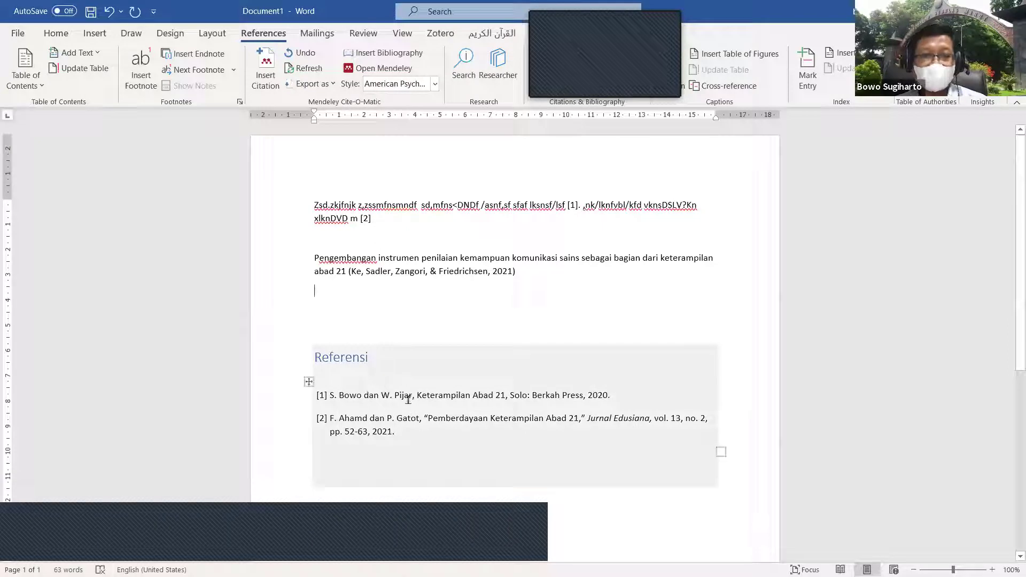
pyautogui.click(432, 374)
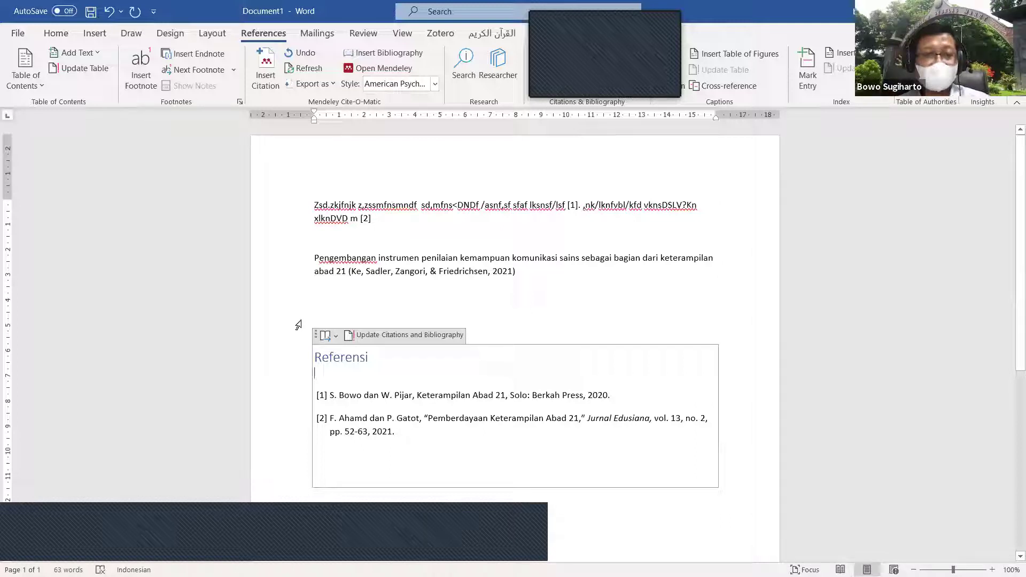
pyautogui.click(286, 351)
pyautogui.moveTo(280, 348); pyautogui.dragTo(317, 463)
pyautogui.press('Delete')
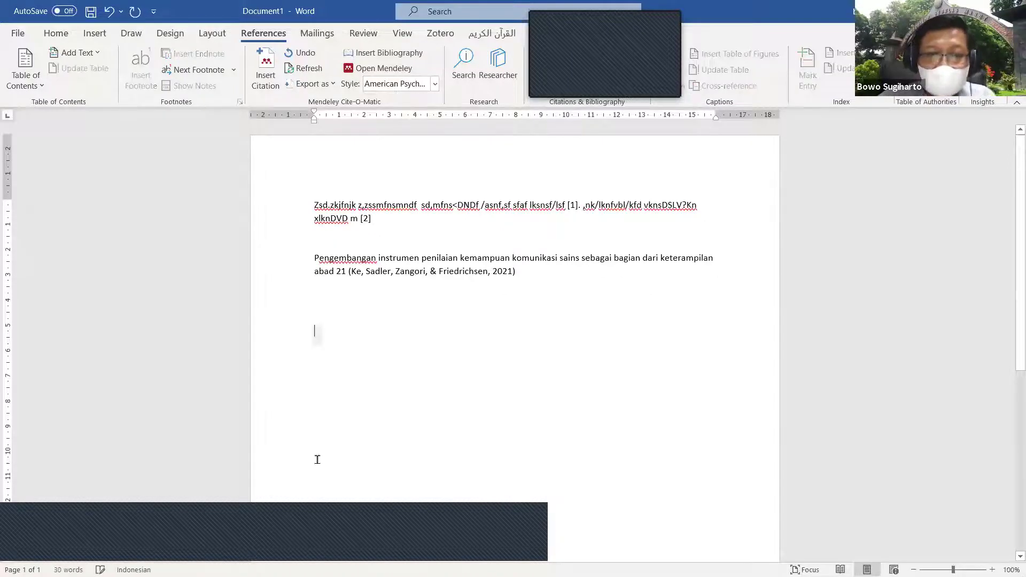
pyautogui.doubleClick(289, 206)
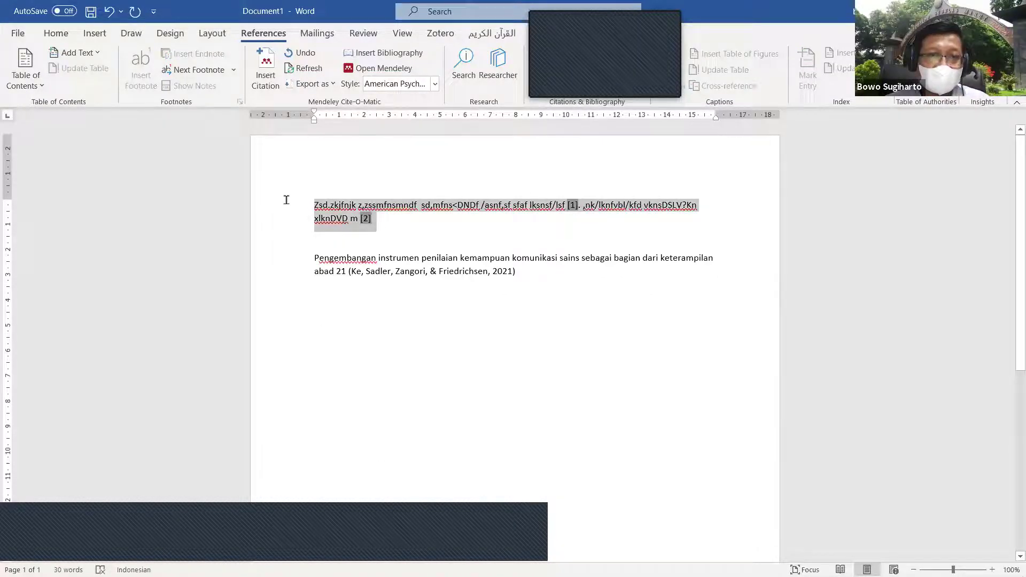
pyautogui.press('Delete')
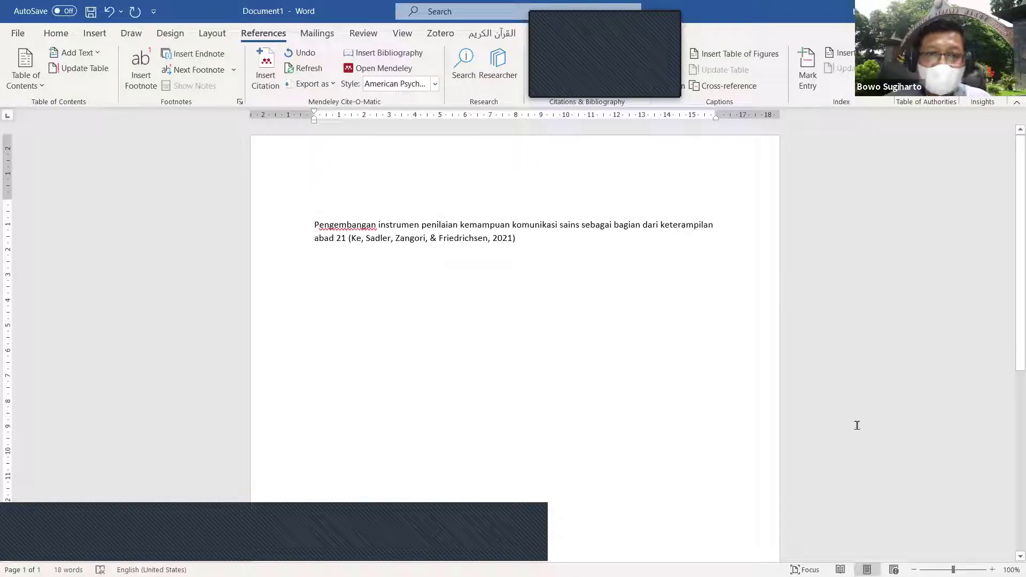
# Step: Add filler text, cite the 2018 knowledge-of-cognition paper found by author search, then continue typing
pyautogui.write('asjdkasjd')
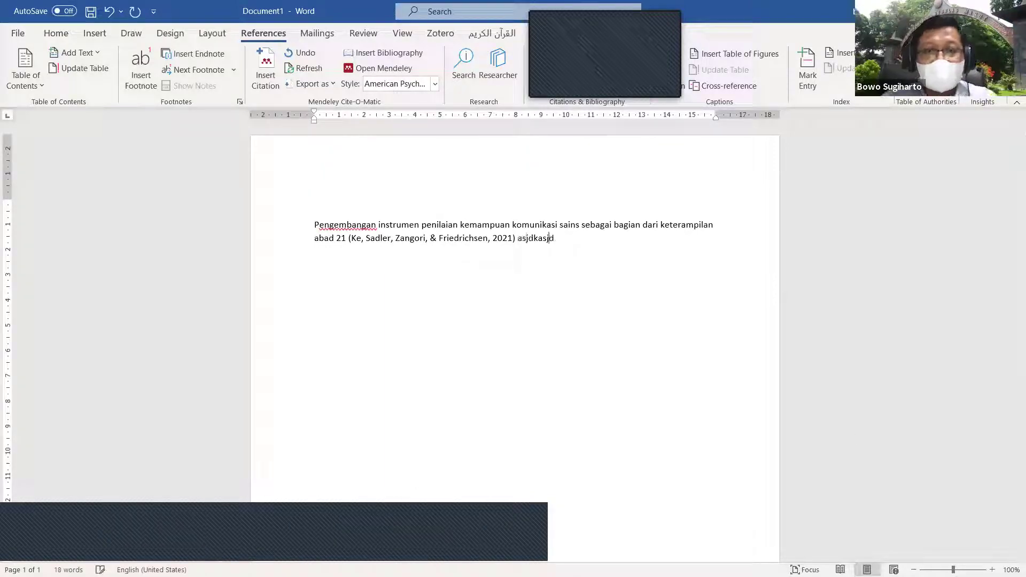
pyautogui.write('fkj. Sjbf.asJBf')
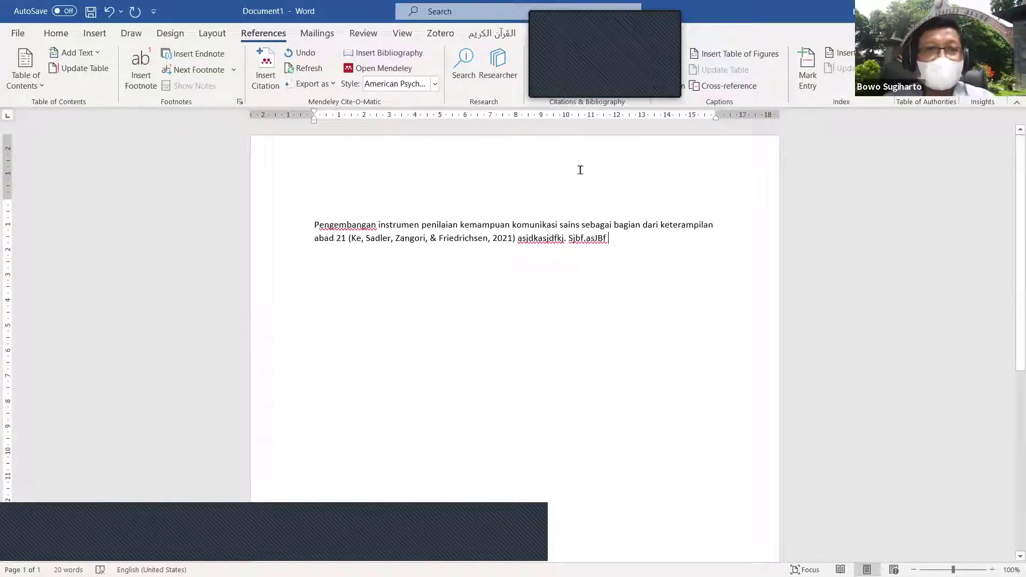
pyautogui.click(272, 71)
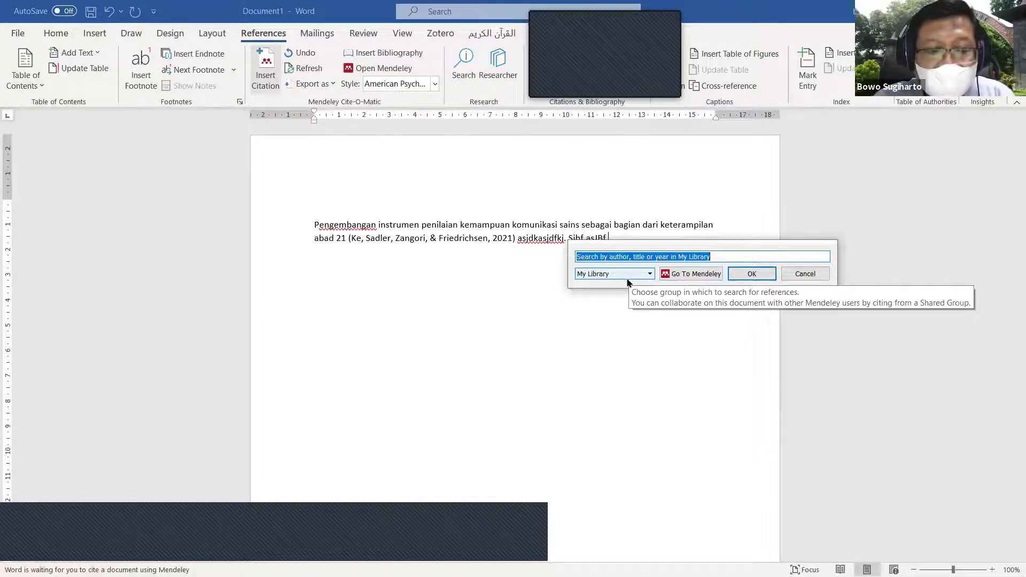
pyautogui.write('bowo')
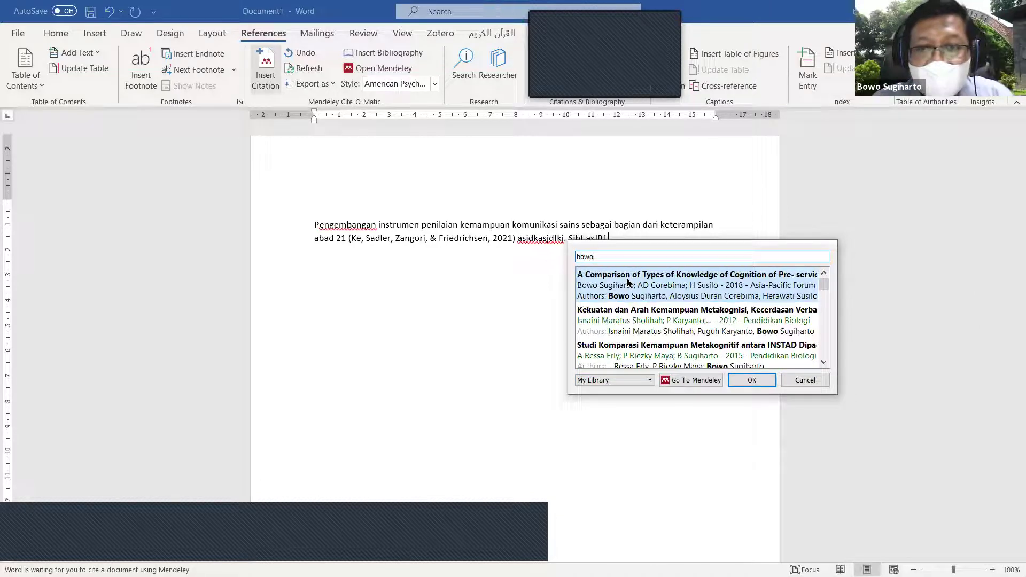
pyautogui.write(' sugiharto')
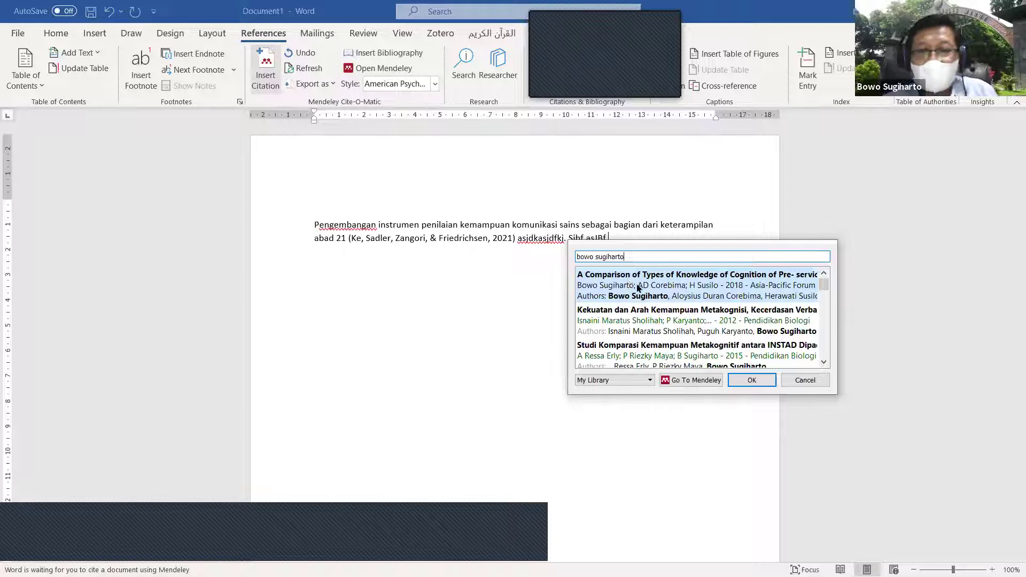
pyautogui.click(686, 288)
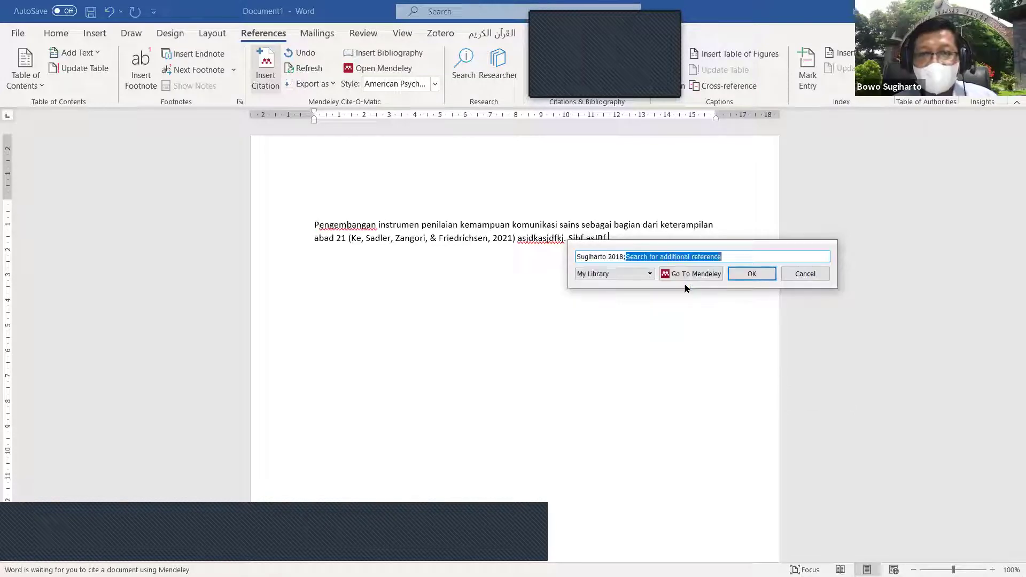
pyautogui.click(753, 275)
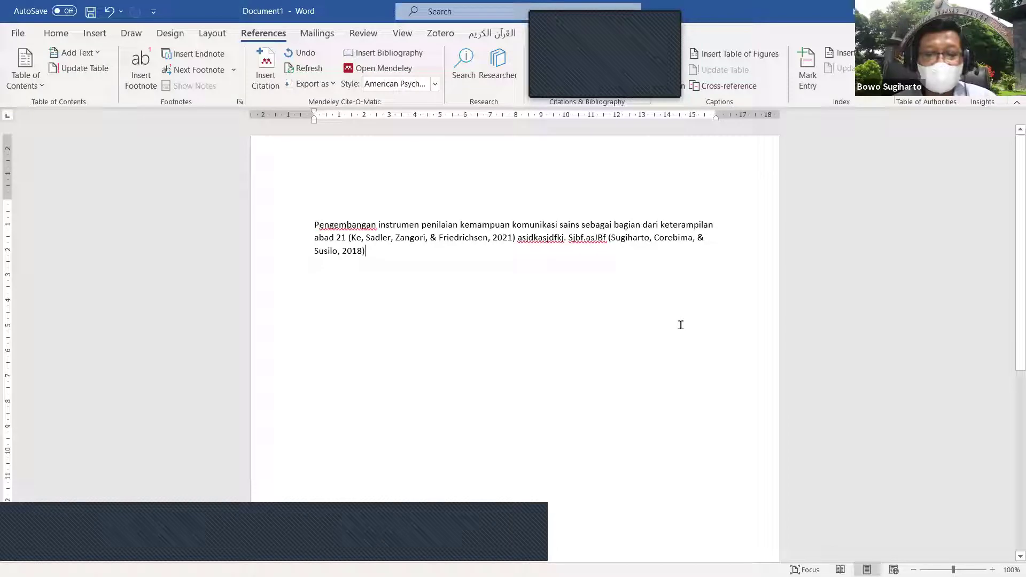
pyautogui.write('. ,mn')
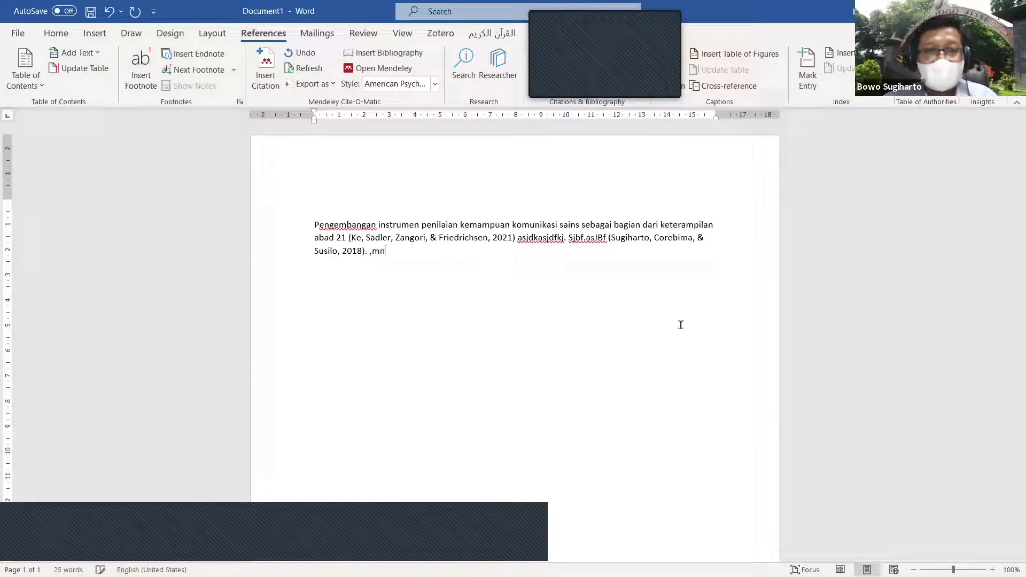
pyautogui.write('sDNFnd z,dmdvnbfbd  ,j,v')
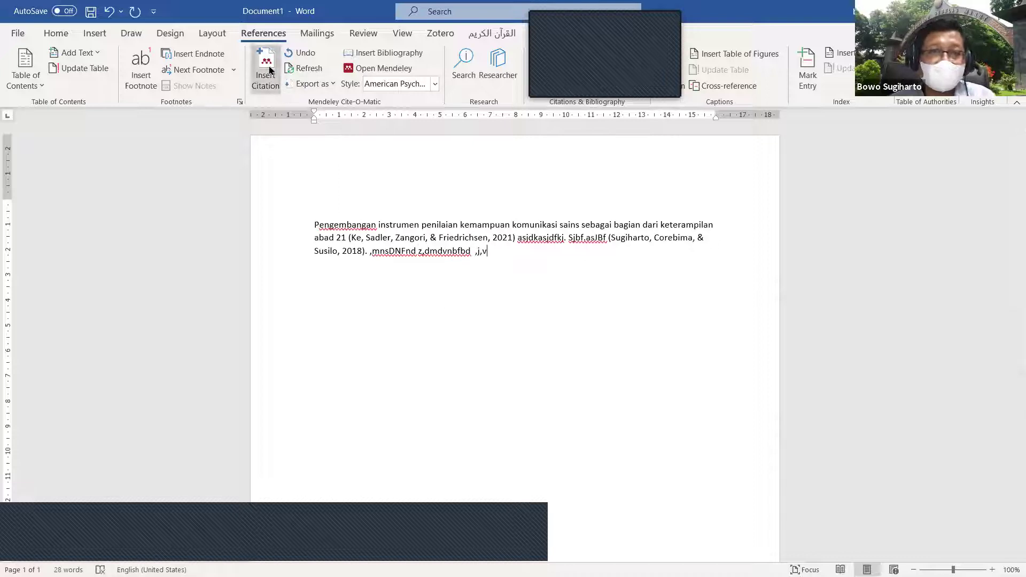
# Step: Pick four references in the Mendeley Desktop library and cite them together at the paragraph end
pyautogui.click(270, 70)
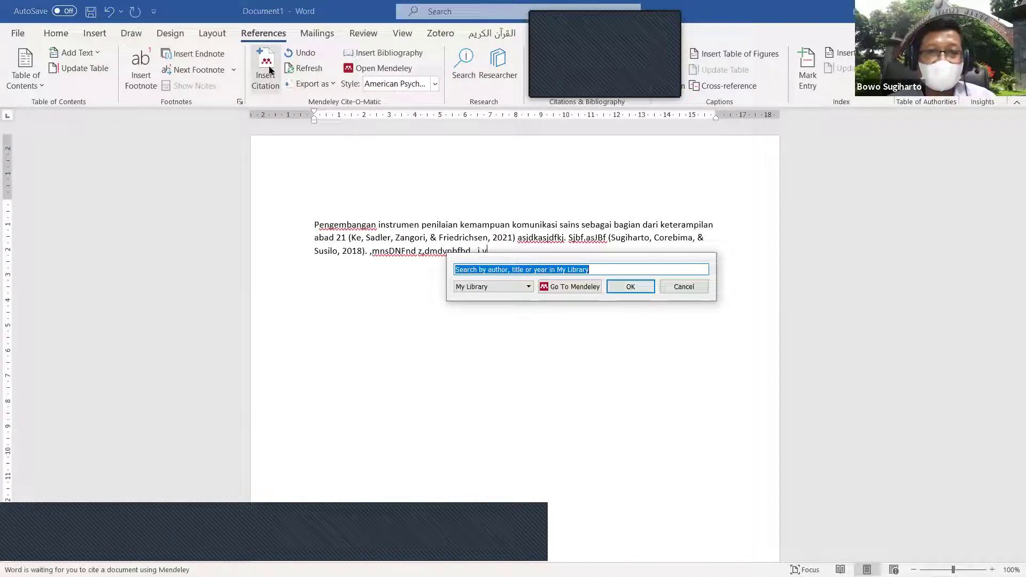
pyautogui.click(572, 287)
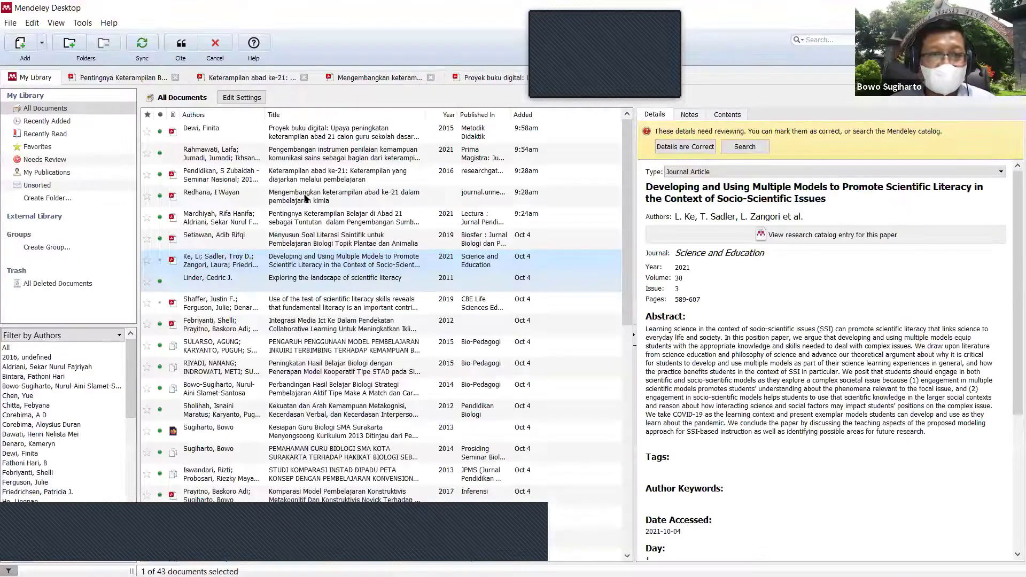
pyautogui.keyDown('shift'); pyautogui.click(305, 198); pyautogui.keyUp('shift')
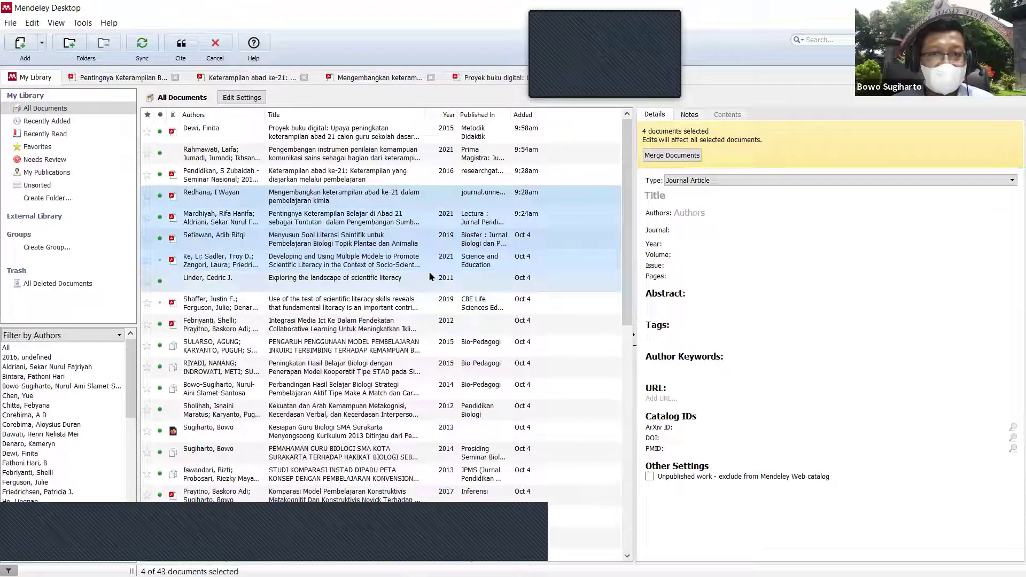
pyautogui.keyDown('shift'); pyautogui.click(350, 283); pyautogui.keyUp('shift')
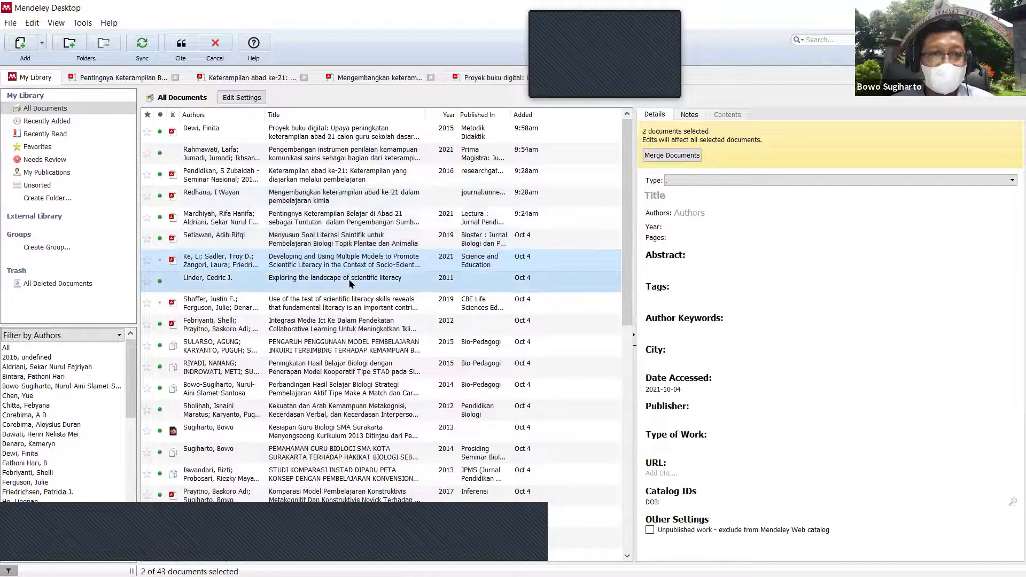
pyautogui.keyDown('shift'); pyautogui.click(317, 192); pyautogui.keyUp('shift')
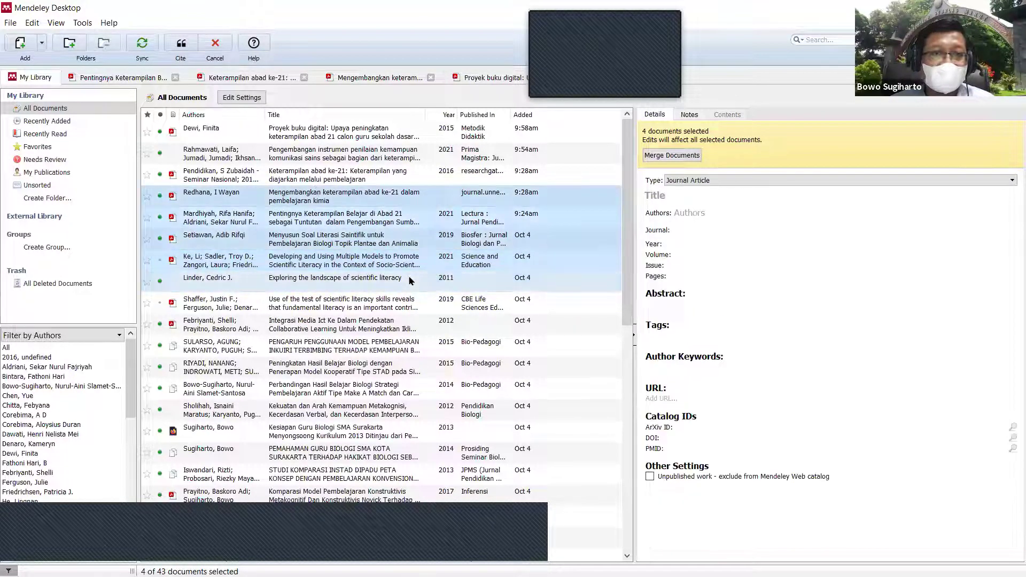
pyautogui.click(182, 48)
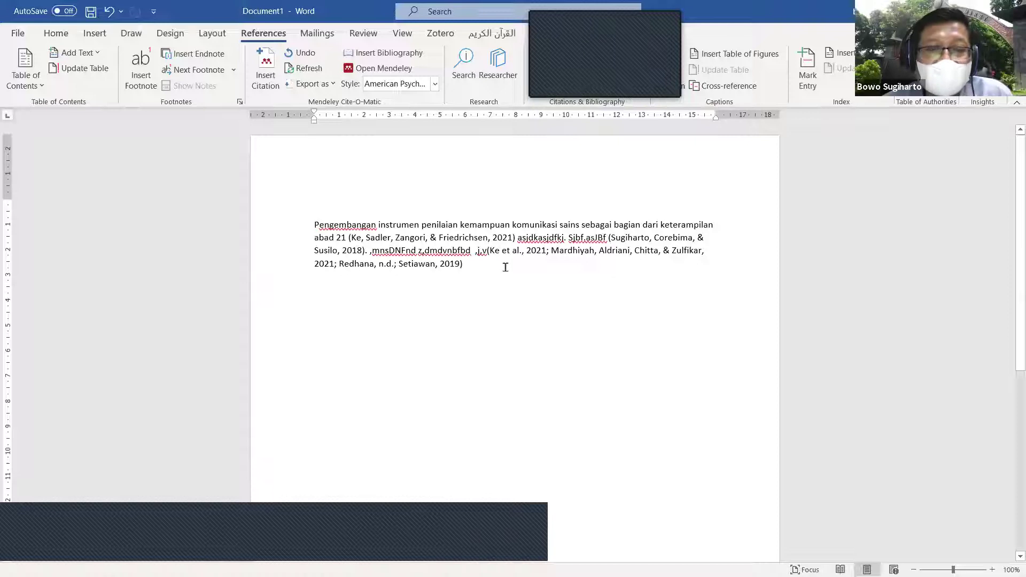
# Step: End the paragraph with a period, insert the Mendeley bibliography on a new line, and open the citation style list
pyautogui.write('.')
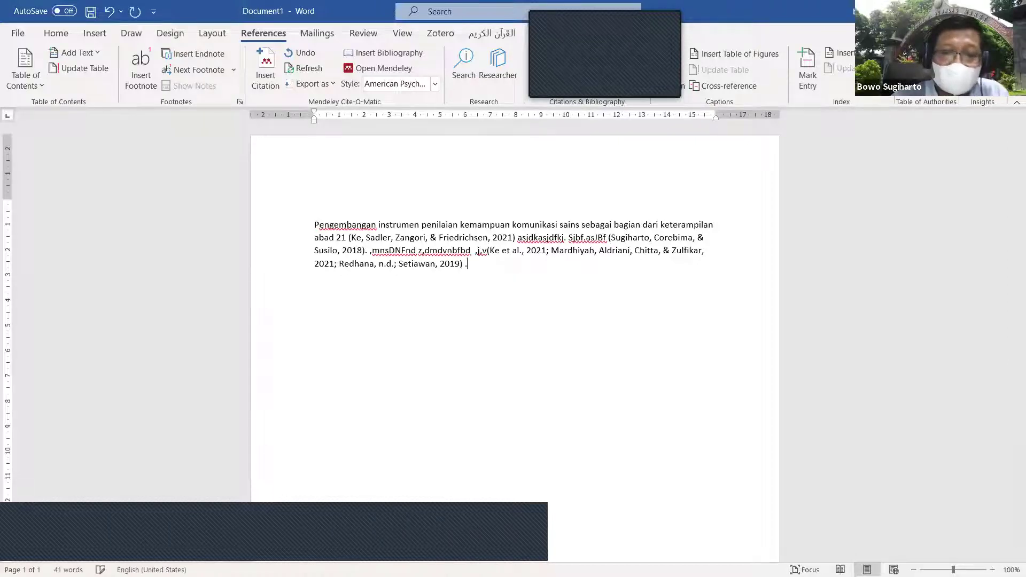
pyautogui.press('Return')
pyautogui.press('Return')
pyautogui.press('Return')
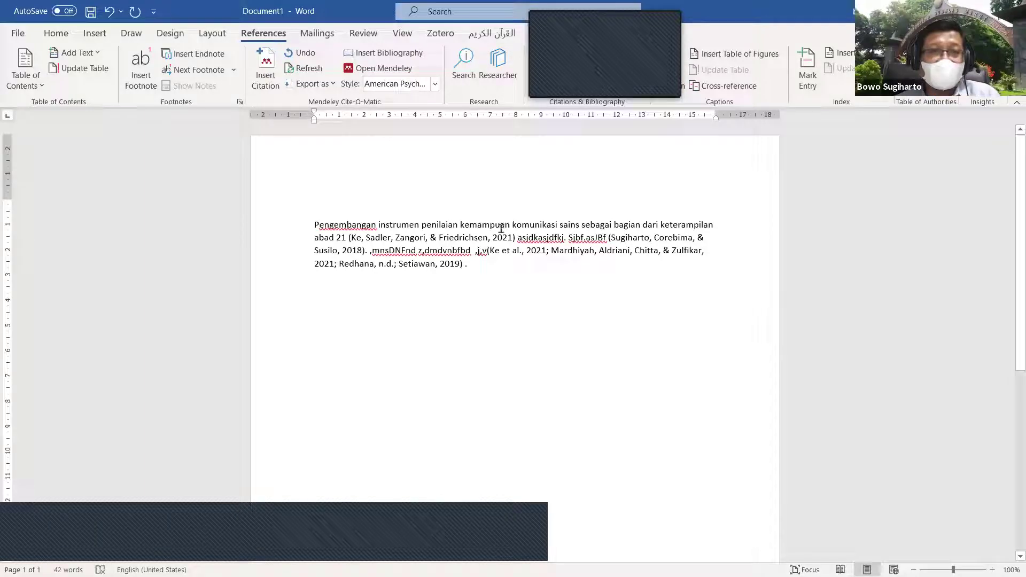
pyautogui.click(394, 52)
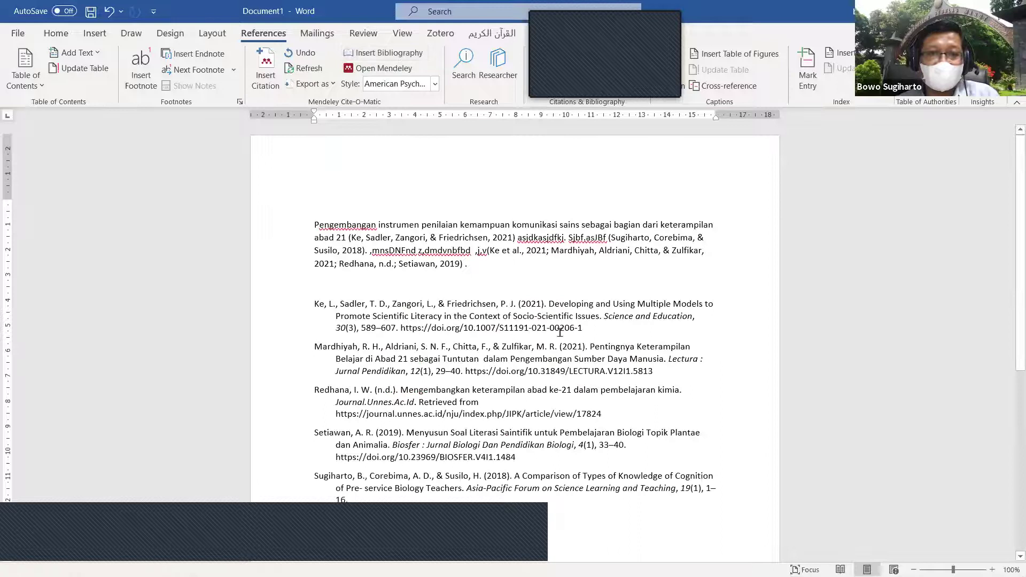
pyautogui.scroll(-3, 559, 332)
pyautogui.scroll(-1, 559, 332)
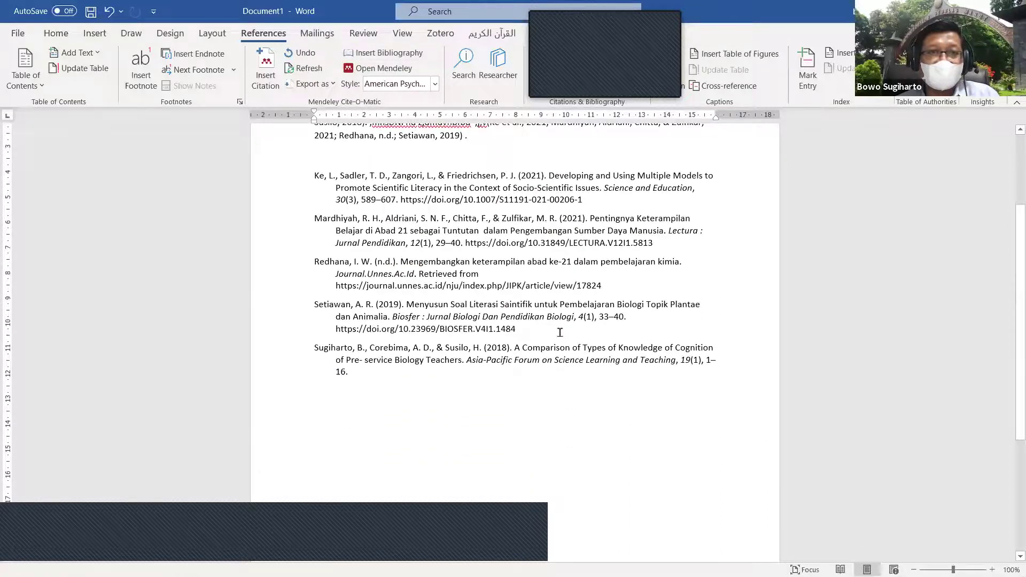
pyautogui.scroll(3, 560, 332)
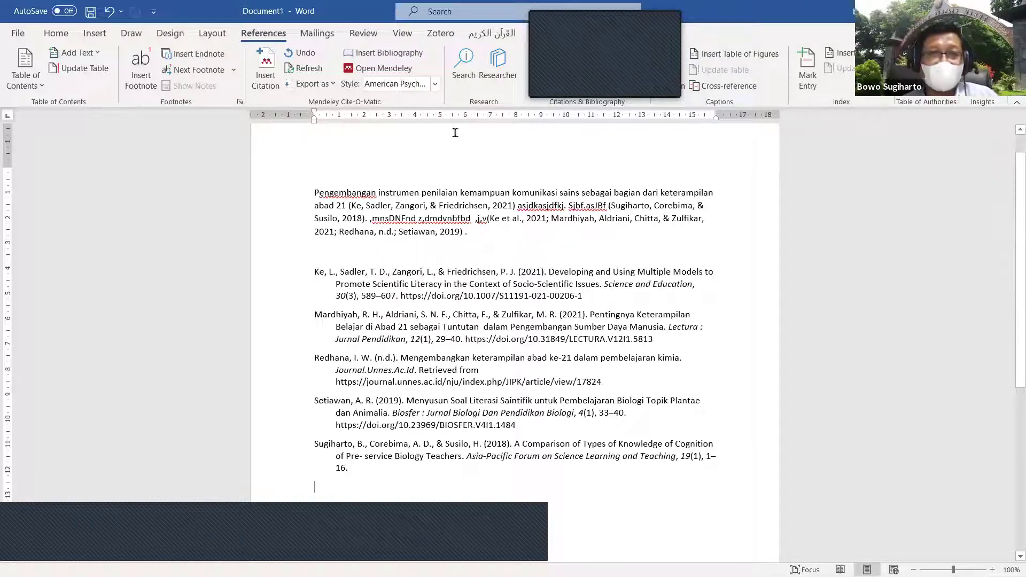
pyautogui.click(435, 85)
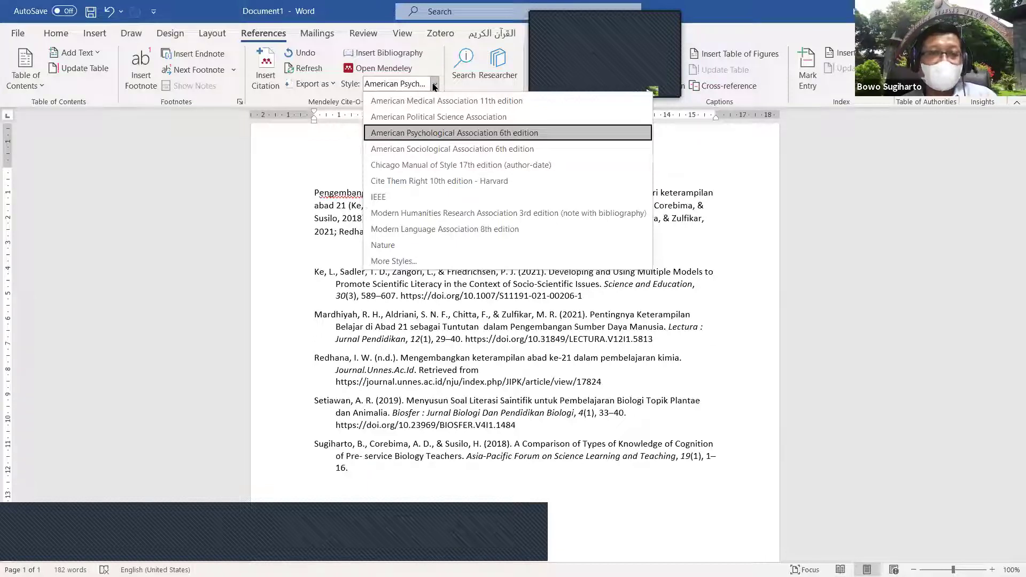
pyautogui.click(438, 247)
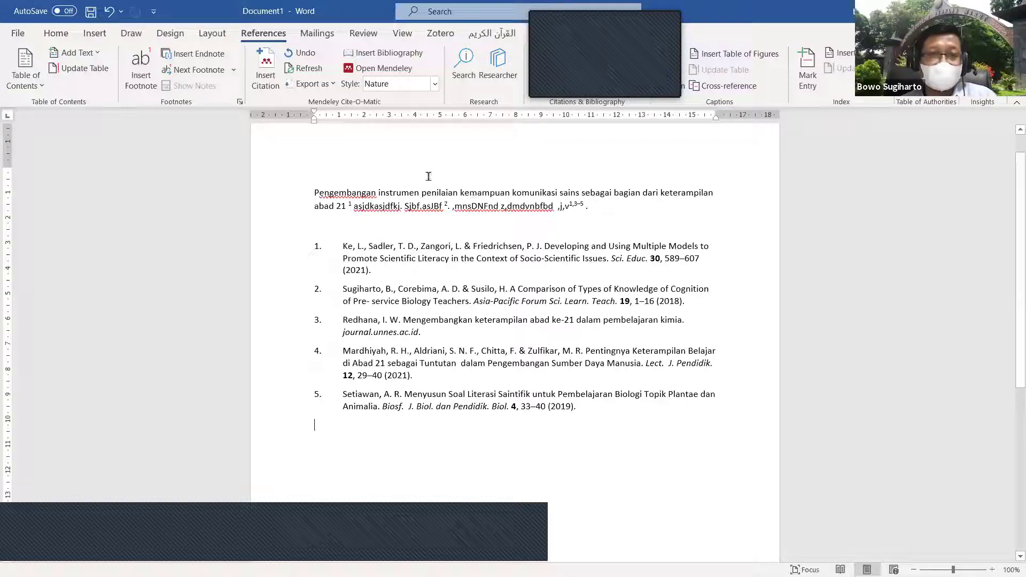
pyautogui.click(434, 84)
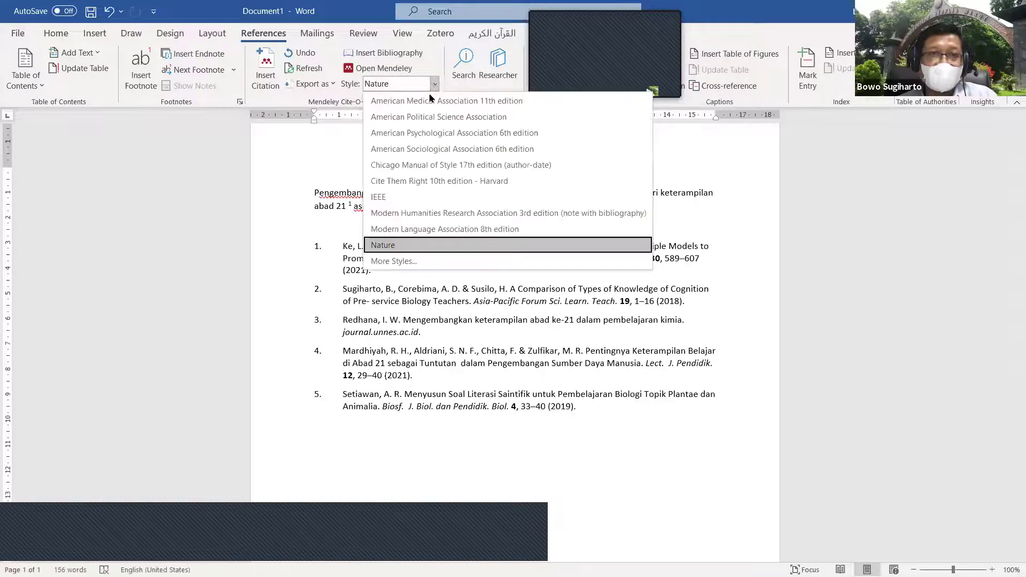
pyautogui.click(481, 134)
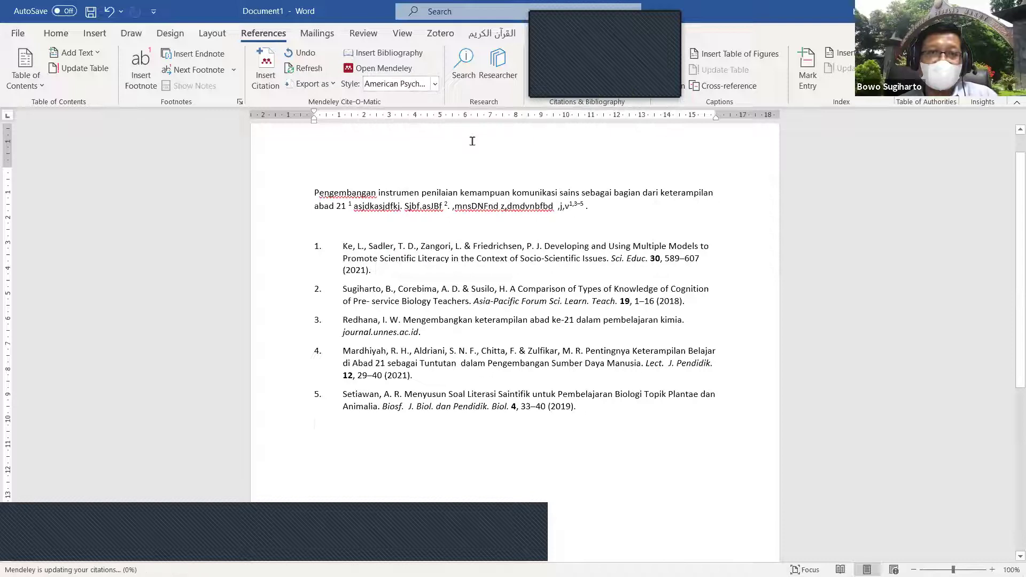
# Step: Add filler text, start a new paragraph, and type a sentence ending with 'Menurut' and the author's name
pyautogui.click(482, 238)
pyautogui.write('sfkm')
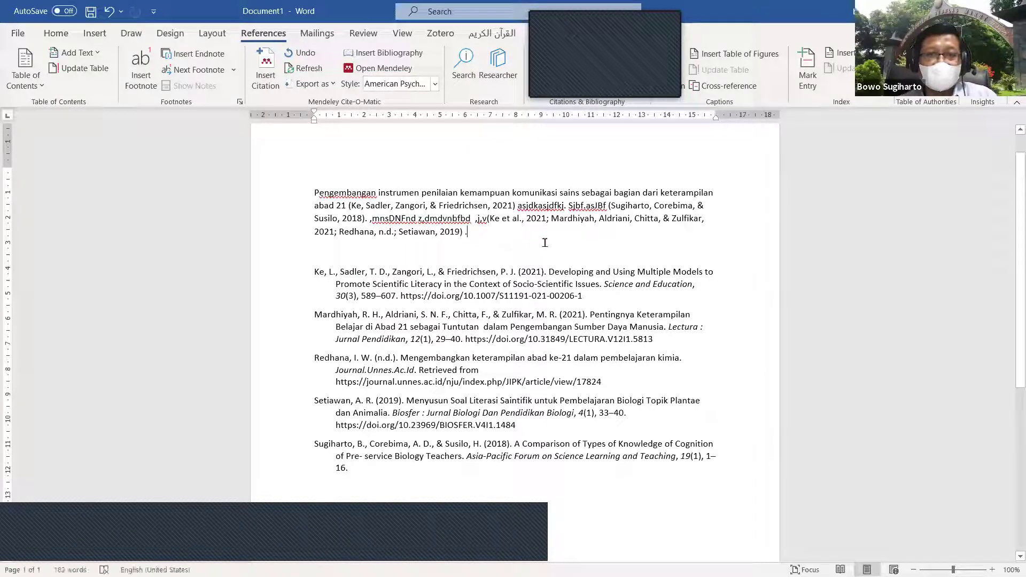
pyautogui.write('dlfkmmk')
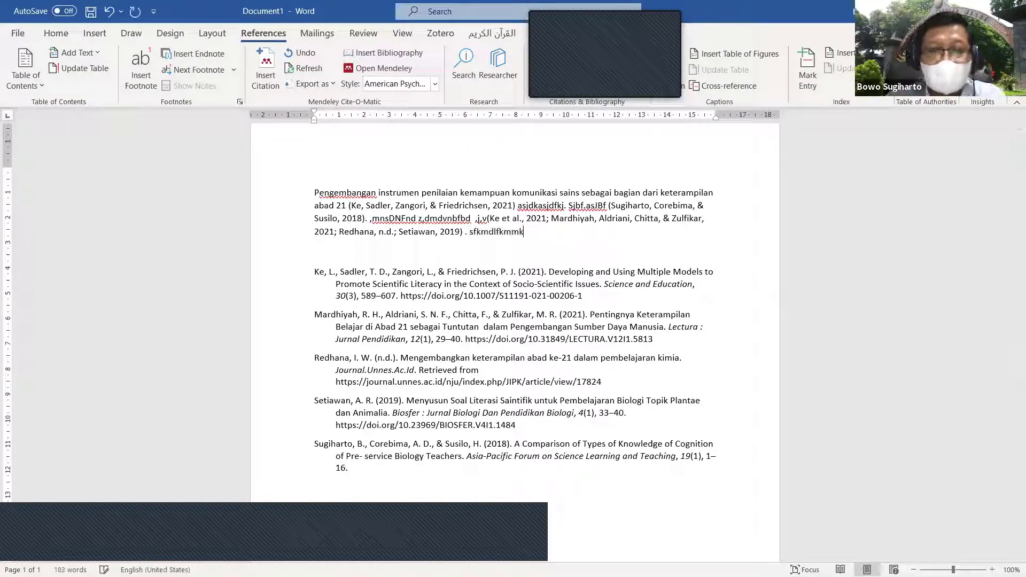
pyautogui.press('Return')
pyautogui.write('k')
pyautogui.write('Sfmsdfkmkm d v')
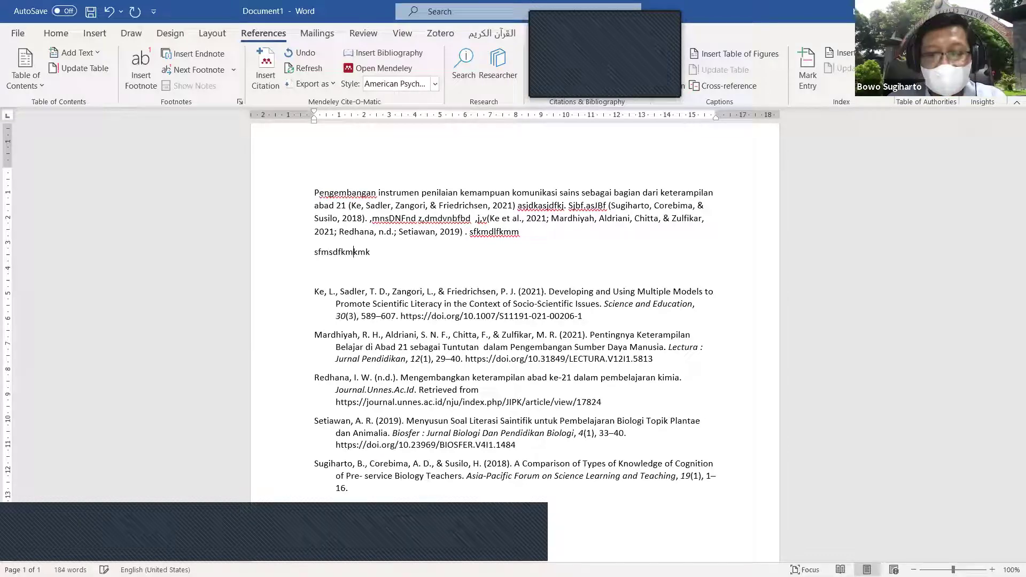
pyautogui.press('BackSpace')
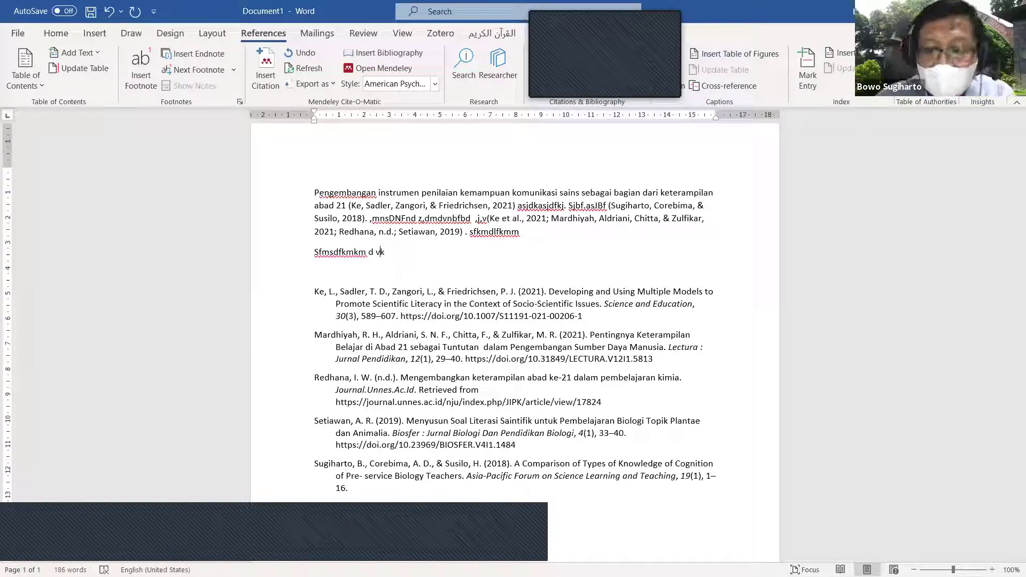
pyautogui.write('Menurut Bowo')
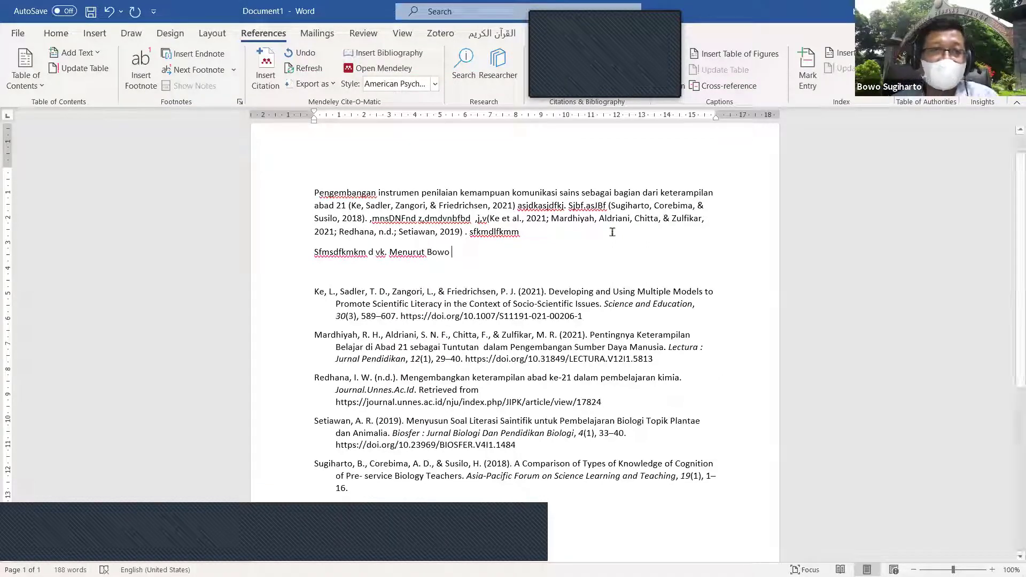
# Step: Search the library by author and insert the 2012 metacognition paper citation at the line's end
pyautogui.click(268, 68)
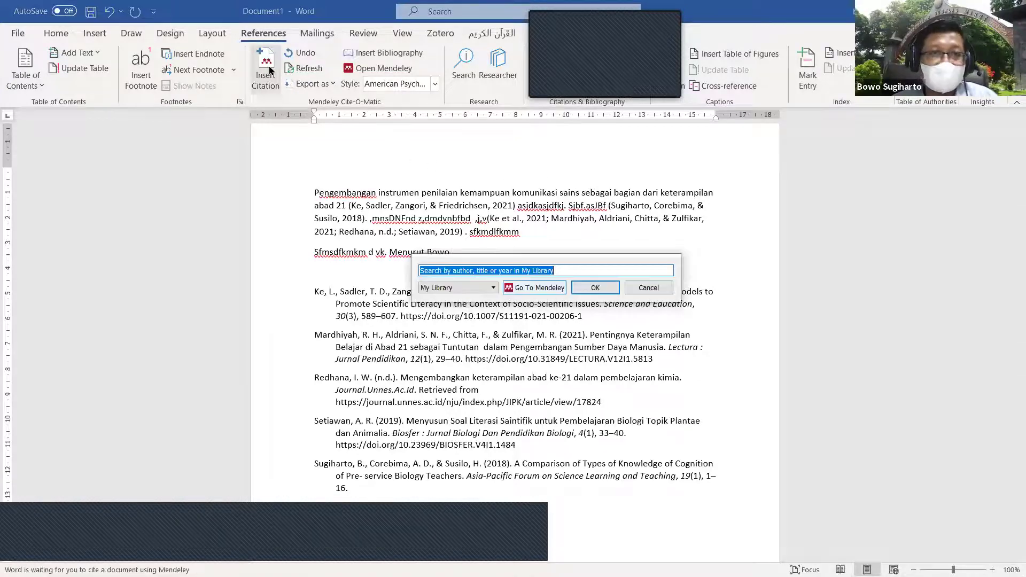
pyautogui.write('bowo')
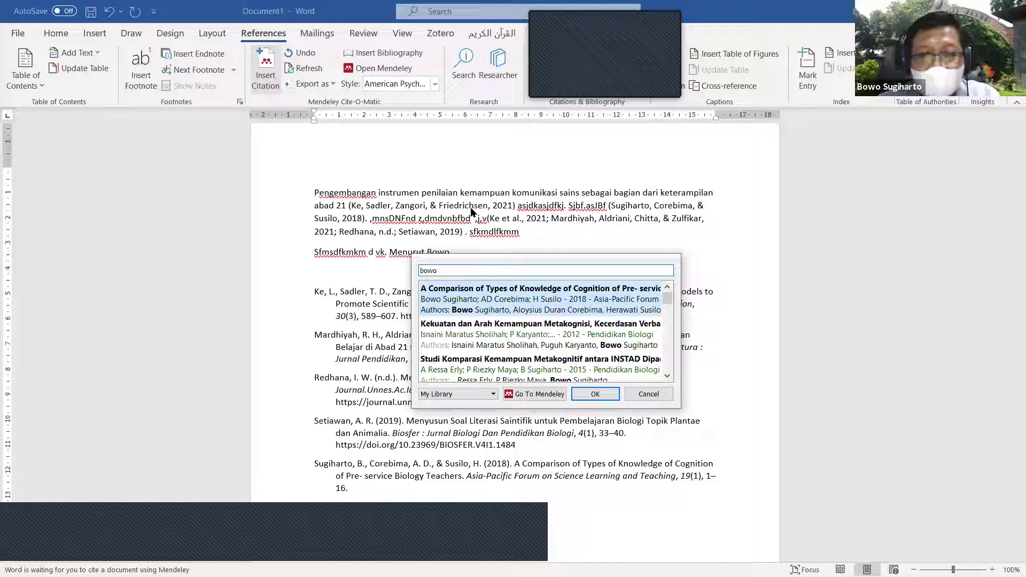
pyautogui.click(533, 341)
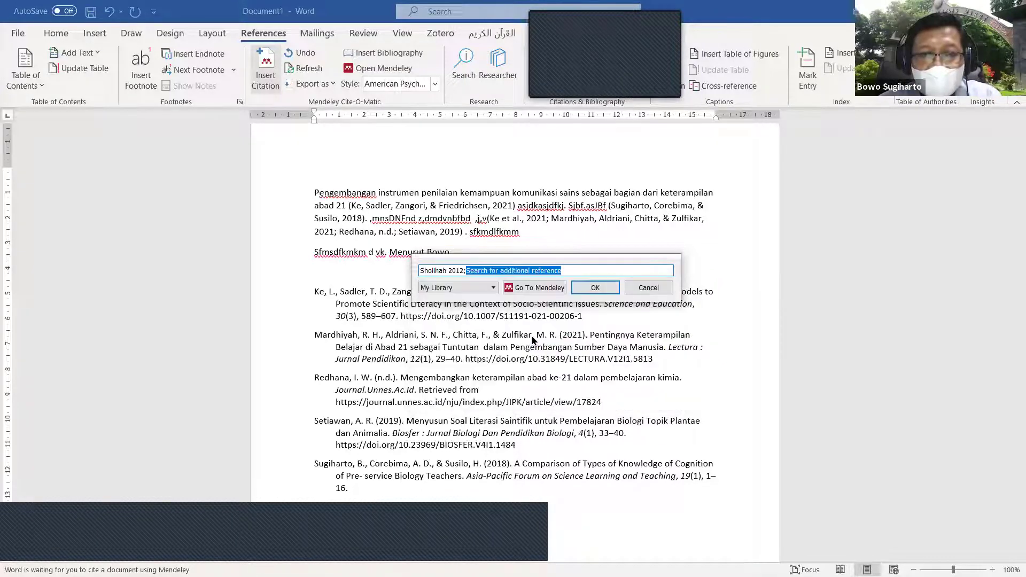
pyautogui.click(593, 288)
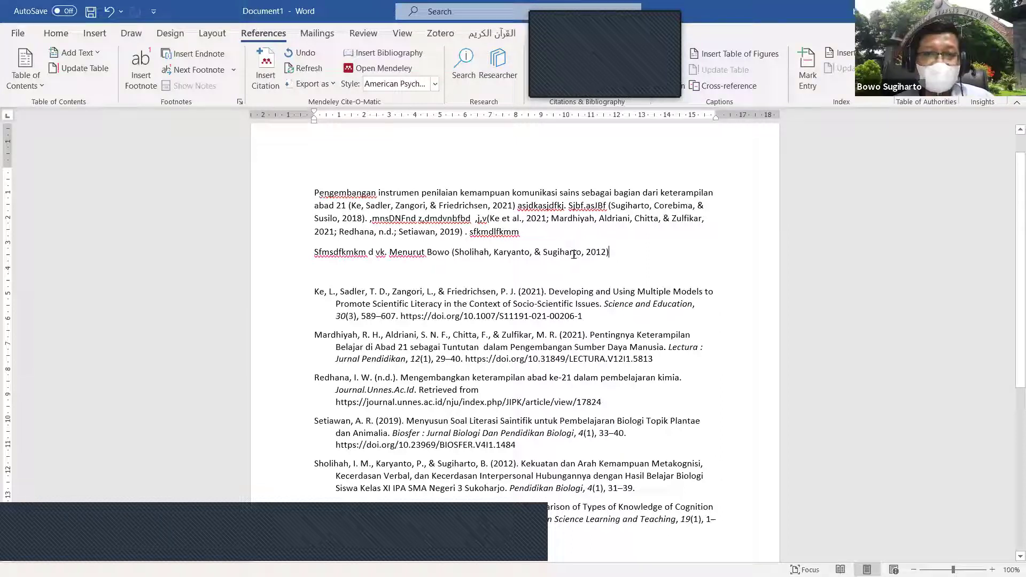
pyautogui.click(573, 254)
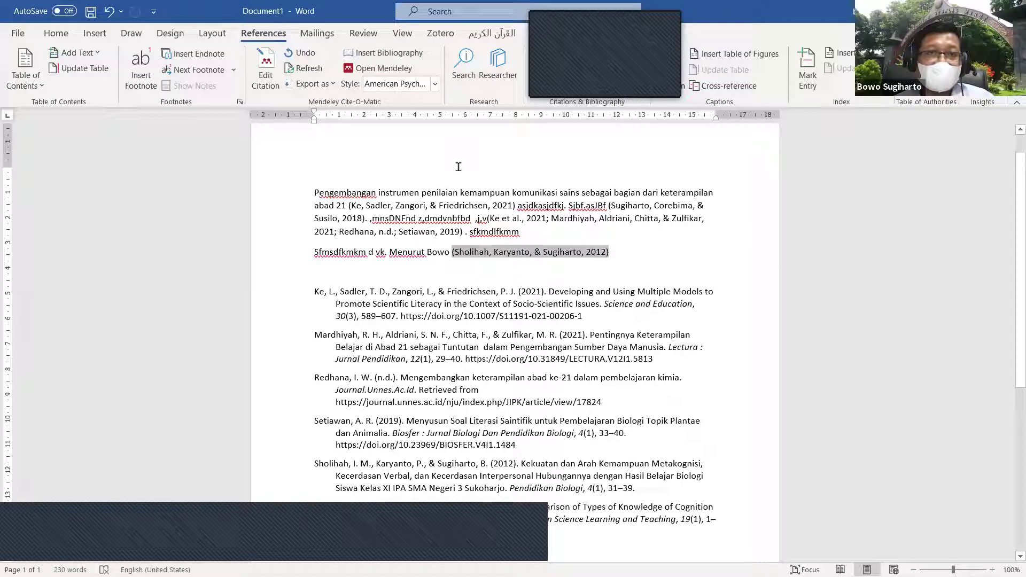
# Step: Tick Suppress author when editing the citation after 'Menurut', so it reads just (2012)
pyautogui.click(266, 67)
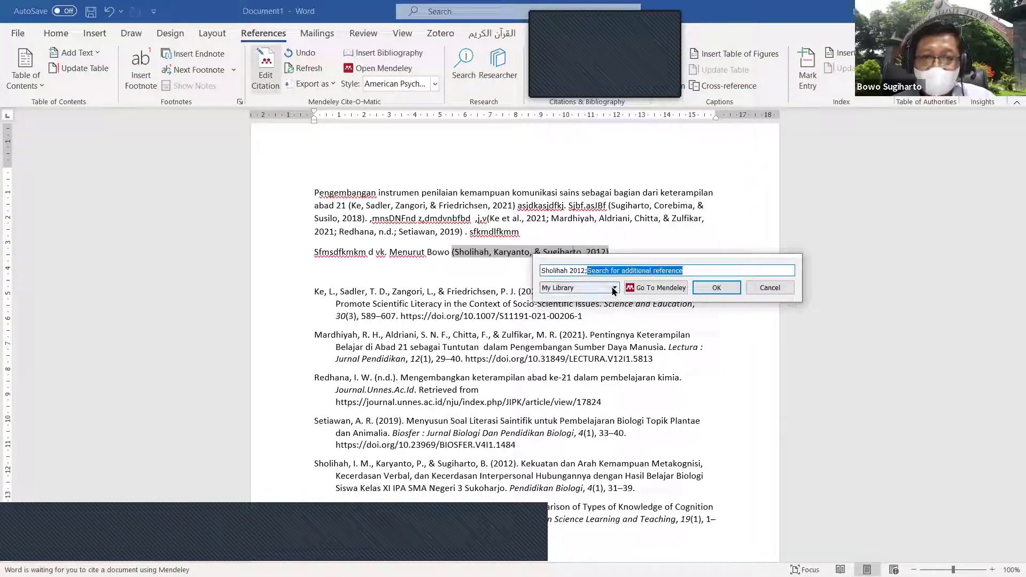
pyautogui.click(575, 270)
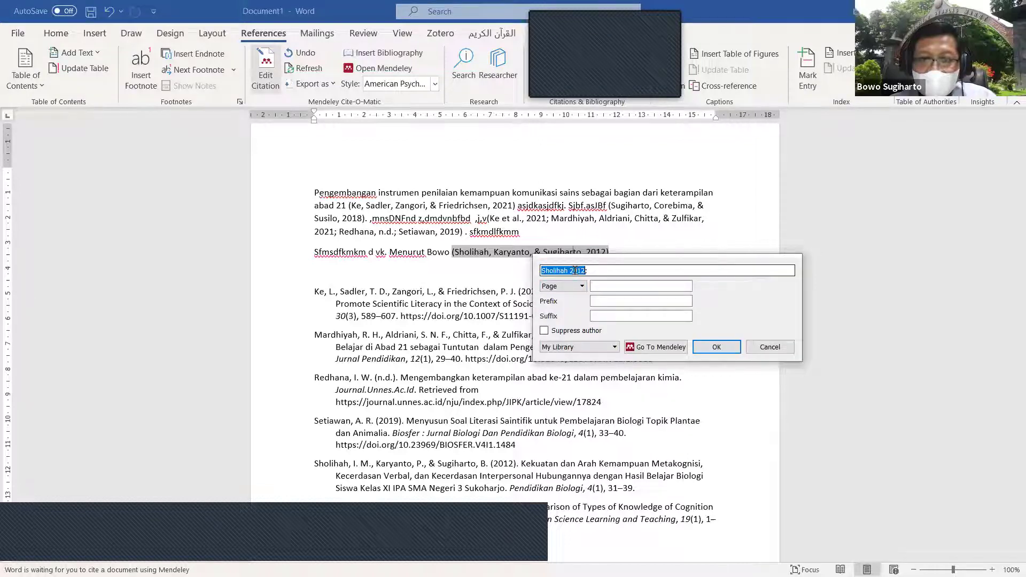
pyautogui.click(544, 331)
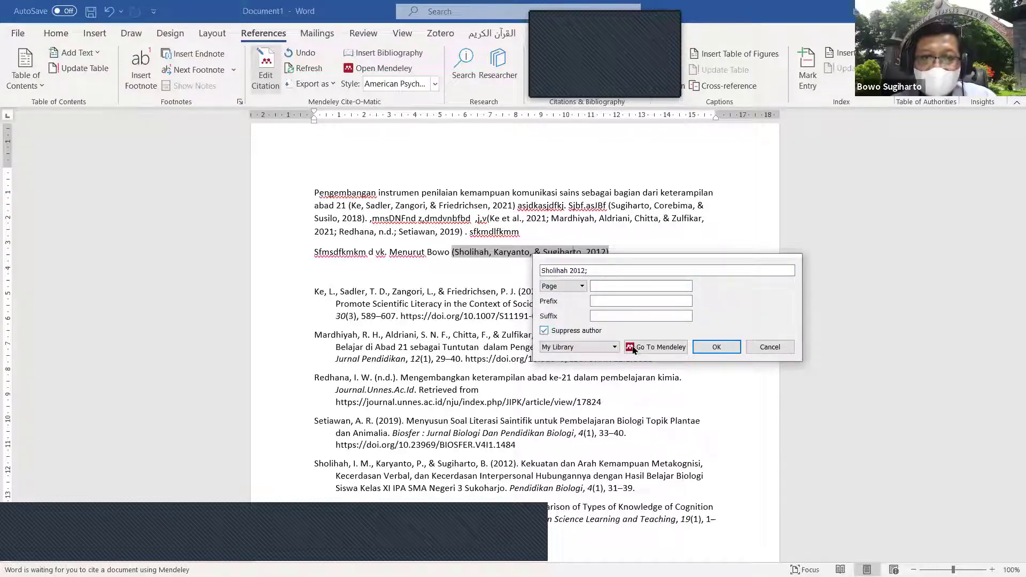
pyautogui.click(710, 347)
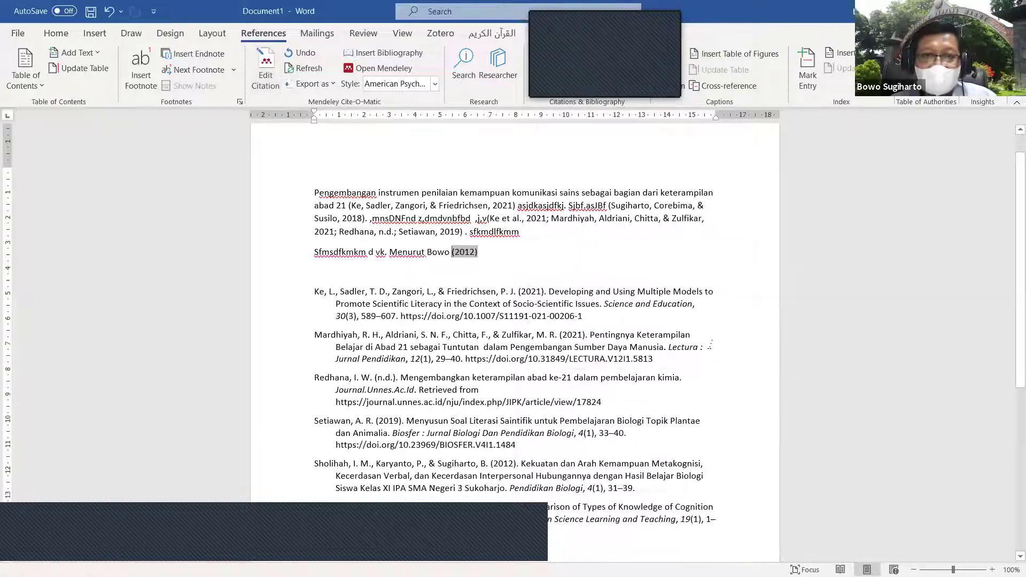
pyautogui.click(493, 274)
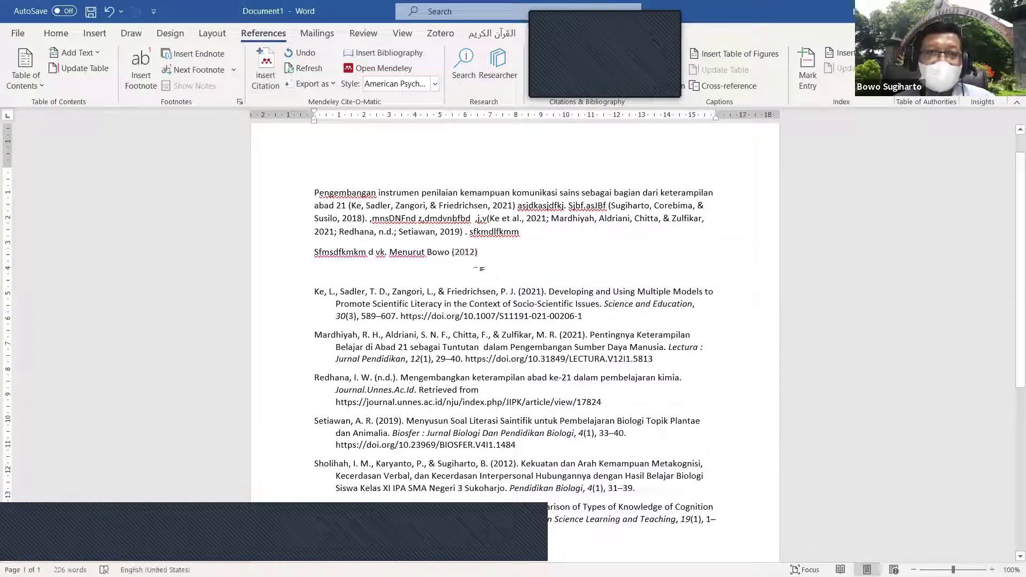
pyautogui.click(468, 256)
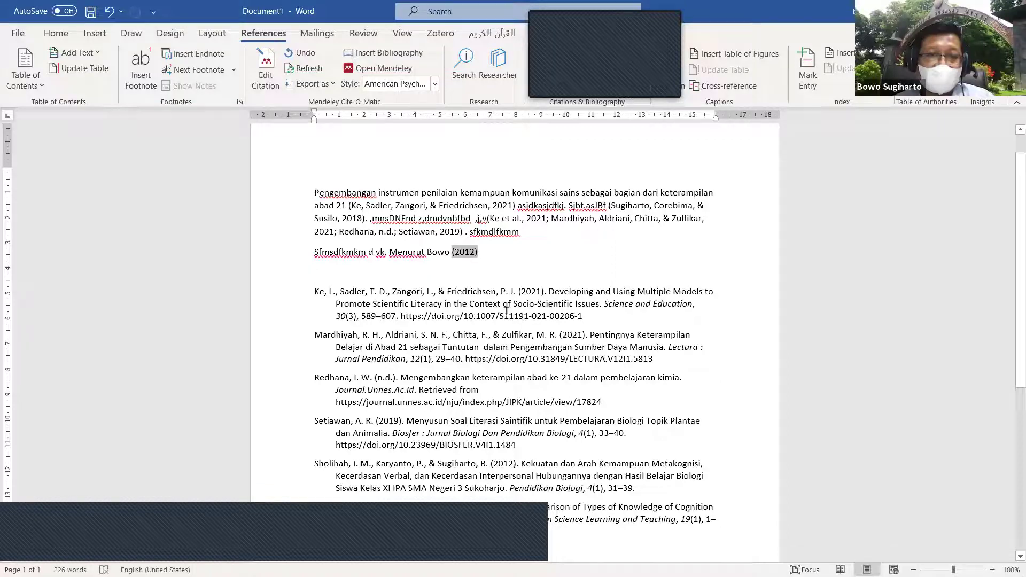
# Step: Refresh the Mendeley citations and reference list in the document
pyautogui.scroll(-3, 470, 373)
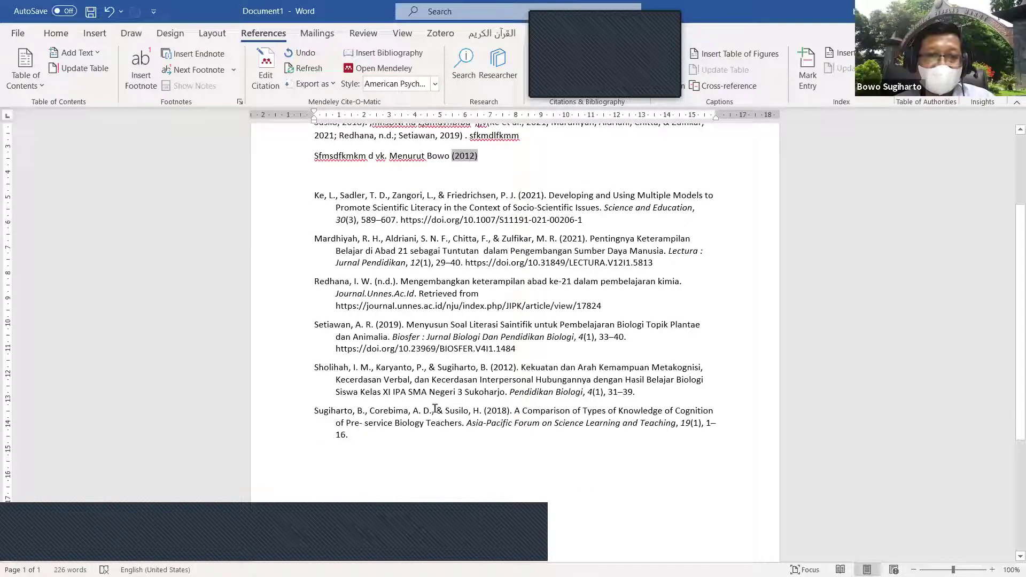
pyautogui.scroll(1, 461, 370)
pyautogui.scroll(2, 461, 370)
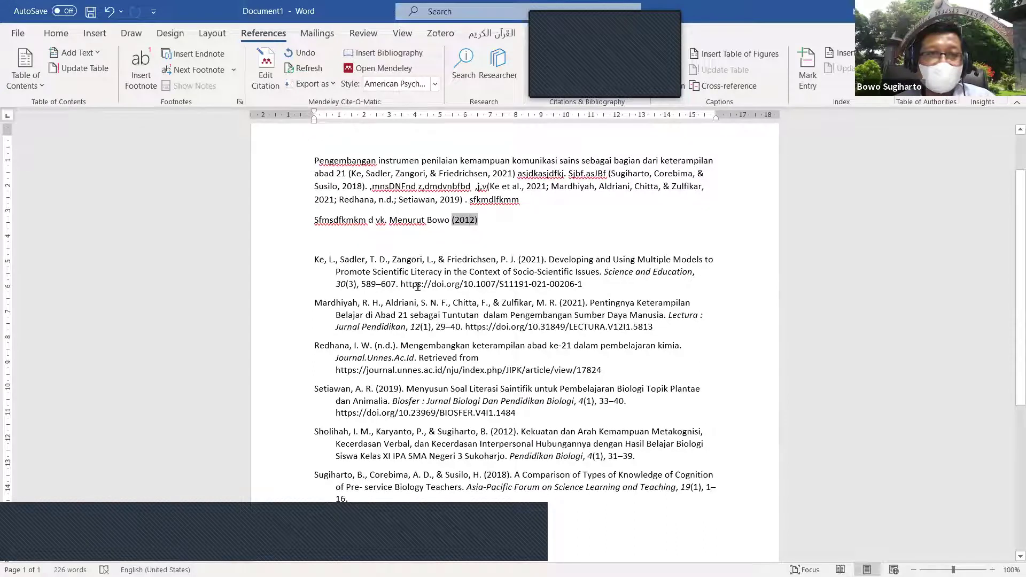
pyautogui.click(305, 70)
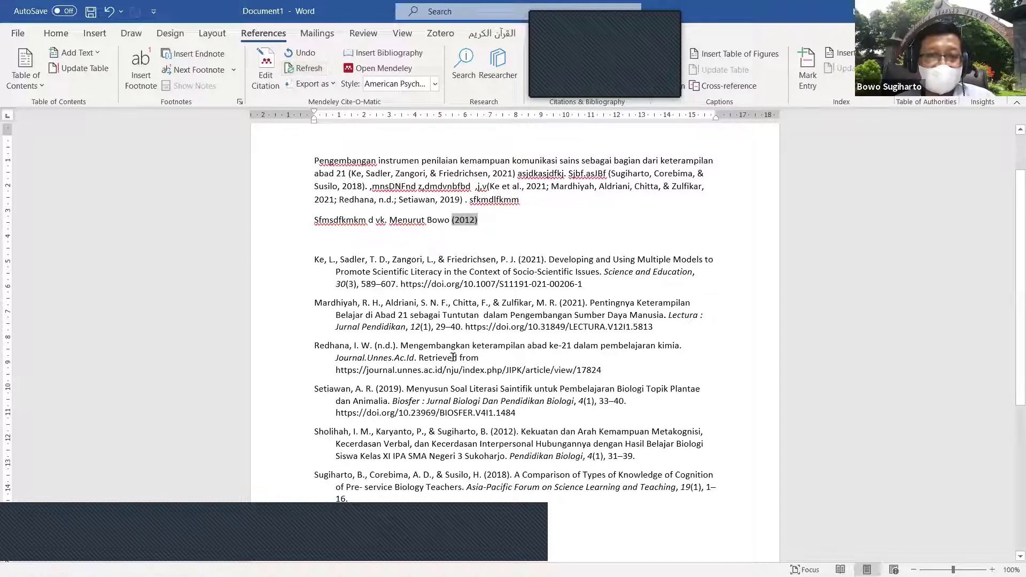
# Step: Review the updated reference list and switch to the Mendeley Desktop library window
pyautogui.scroll(-4, 443, 353)
pyautogui.scroll(3, 444, 353)
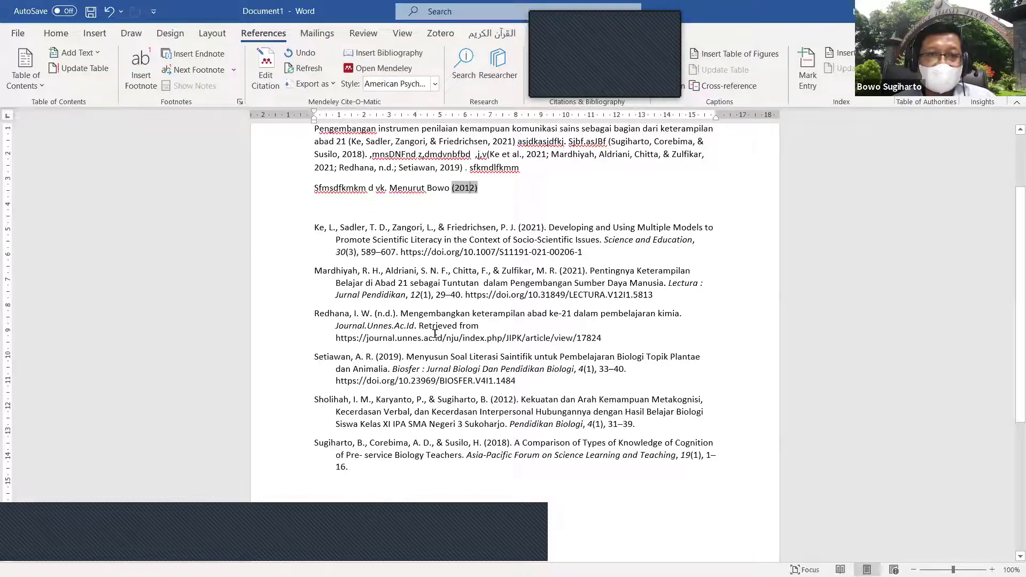
pyautogui.scroll(3, 435, 333)
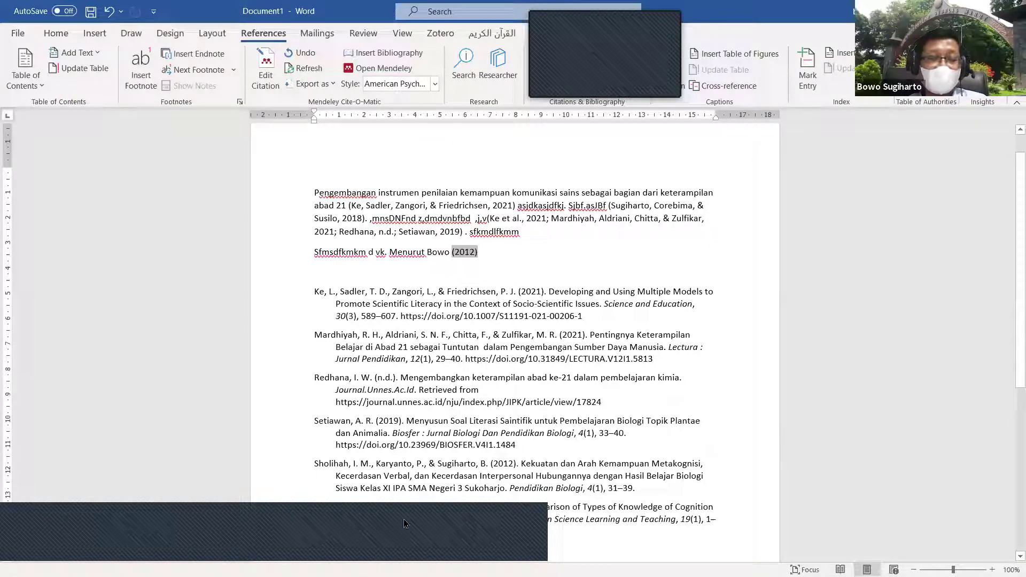
pyautogui.click(413, 565)
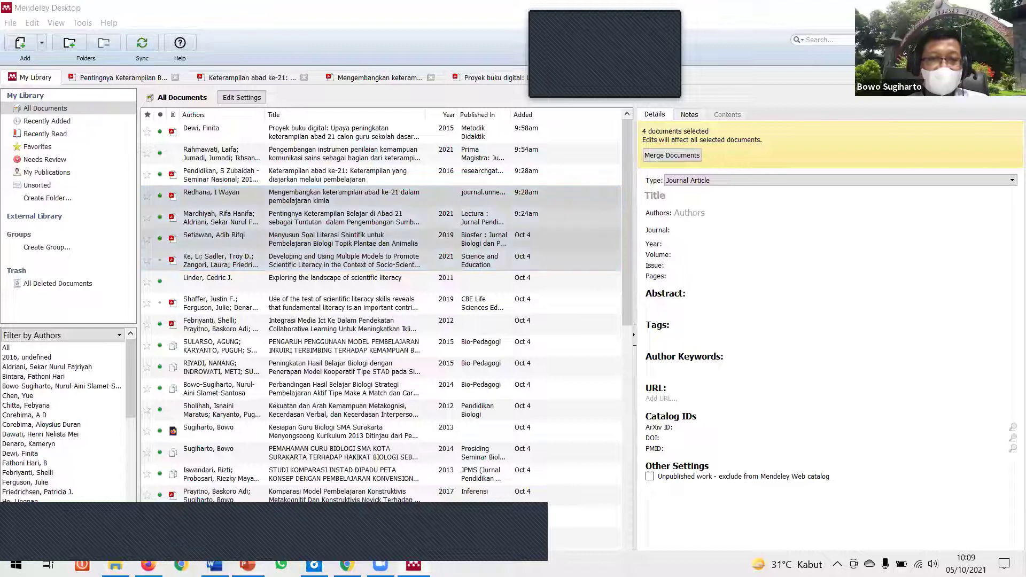
# Step: Switch to PowerPoint and show slide 7, 'Pemanfaatan Aplikasi Publish or Perish'
pyautogui.hotkey('alt', 'Tab')
pyautogui.click(118, 465)
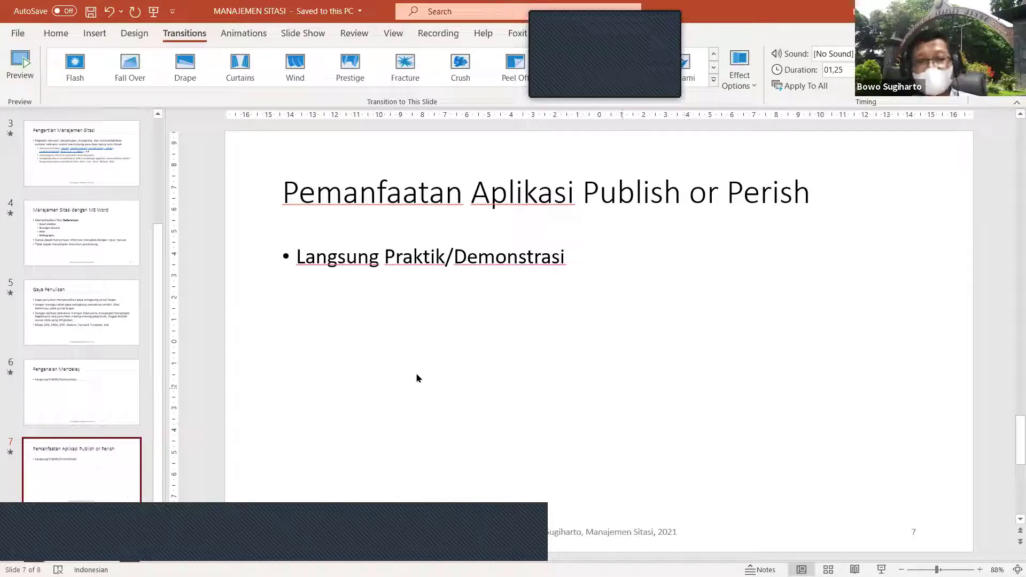
# Step: Launch Publish or Perish 7 by searching 'pub' in the Windows Start menu
pyautogui.click(452, 333)
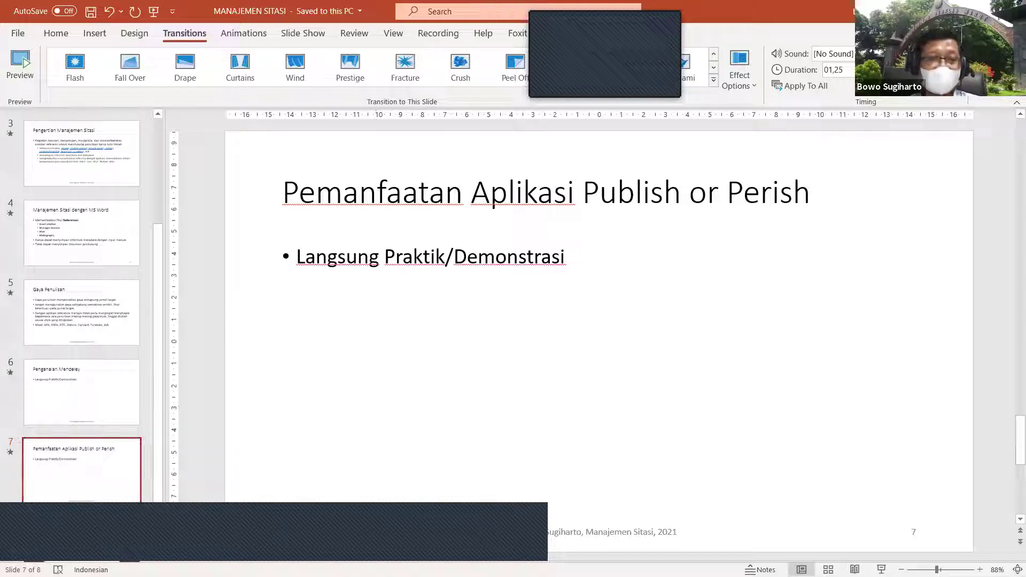
pyautogui.moveTo(243, 562)
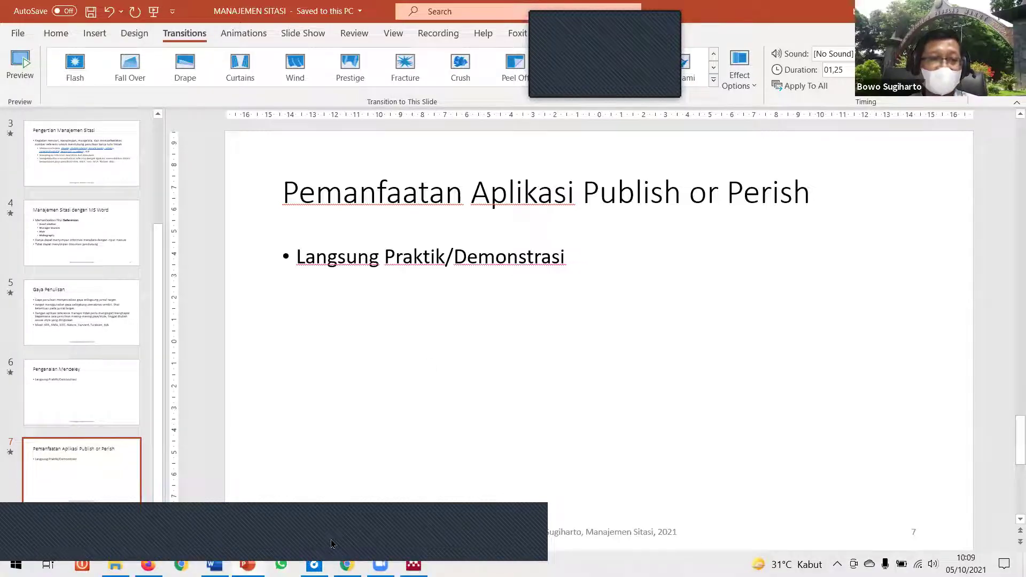
pyautogui.click(16, 565)
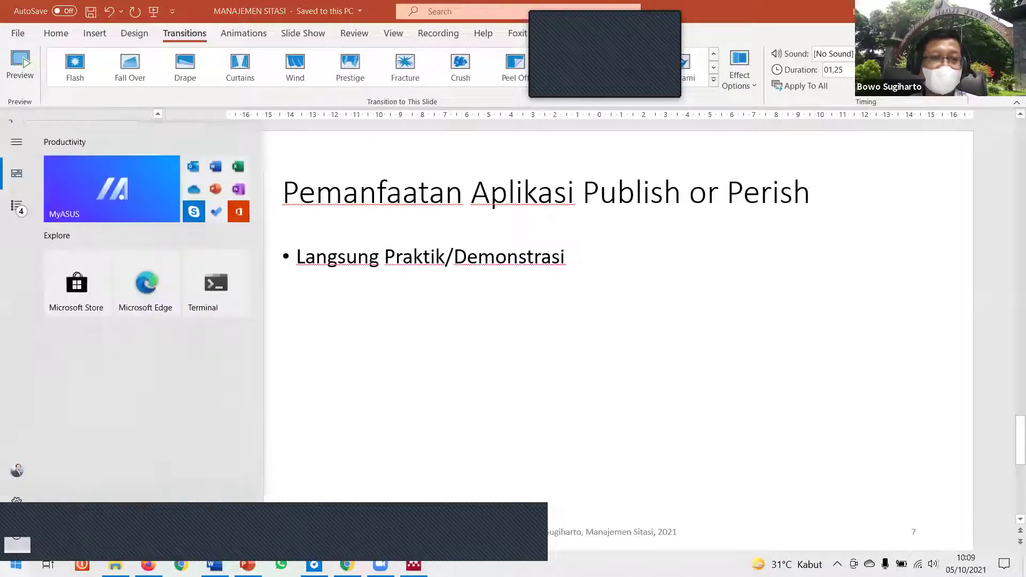
pyautogui.write('pub')
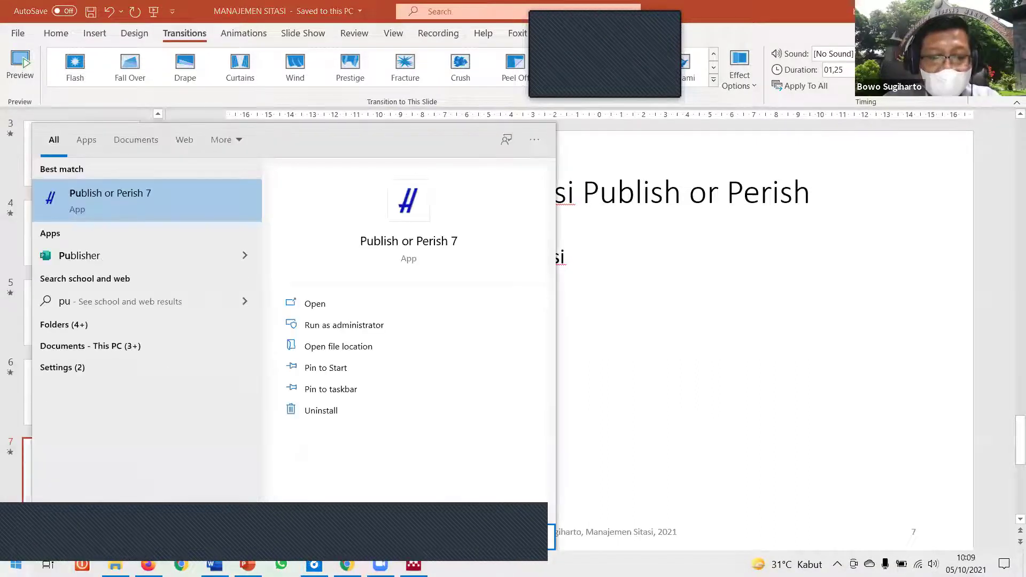
pyautogui.click(340, 315)
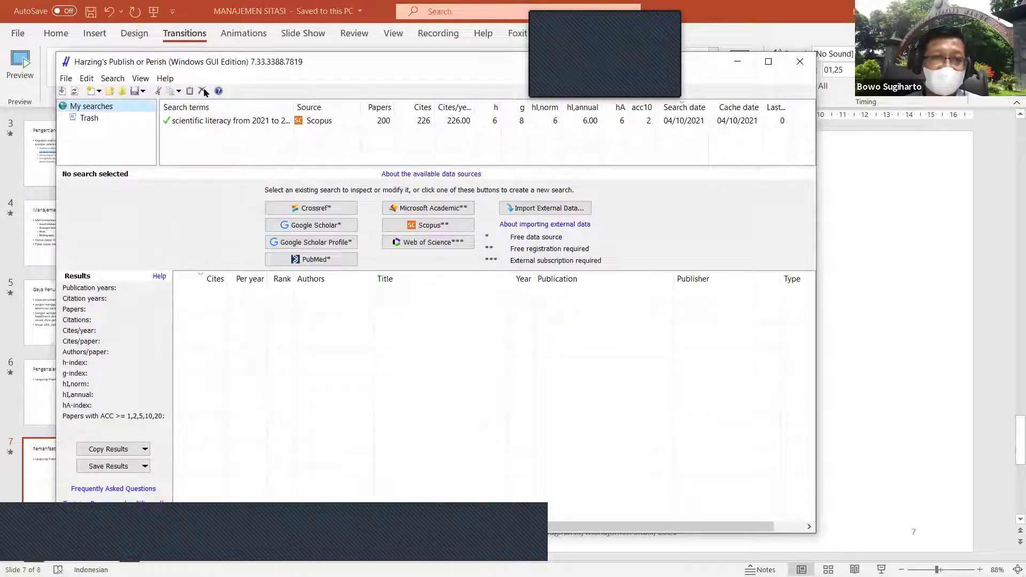
# Step: Delete the saved Scopus scientific-literacy search and switch over to Firefox
pyautogui.click(202, 121)
pyautogui.click(202, 90)
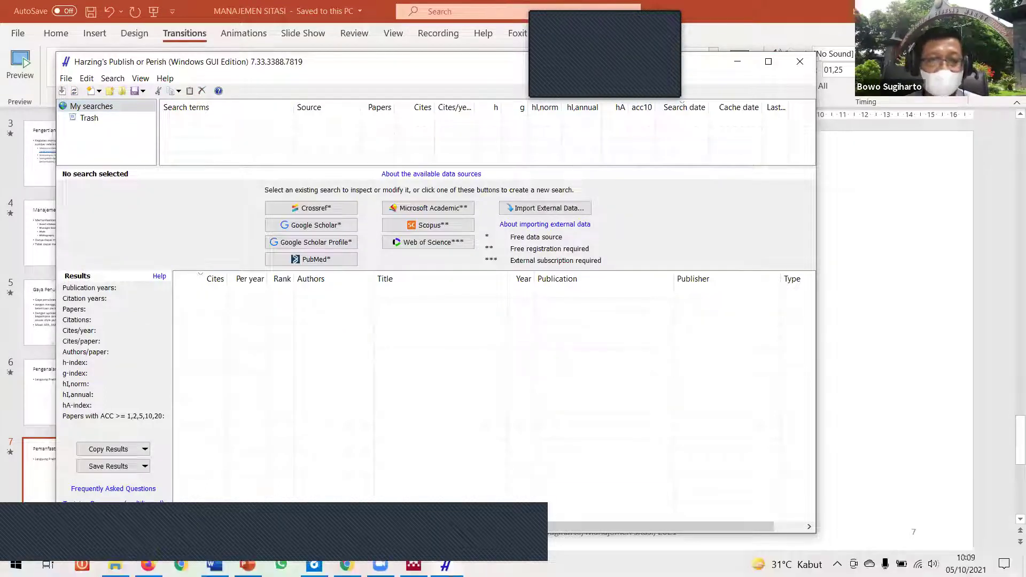
pyautogui.hotkey('alt', 'Tab')
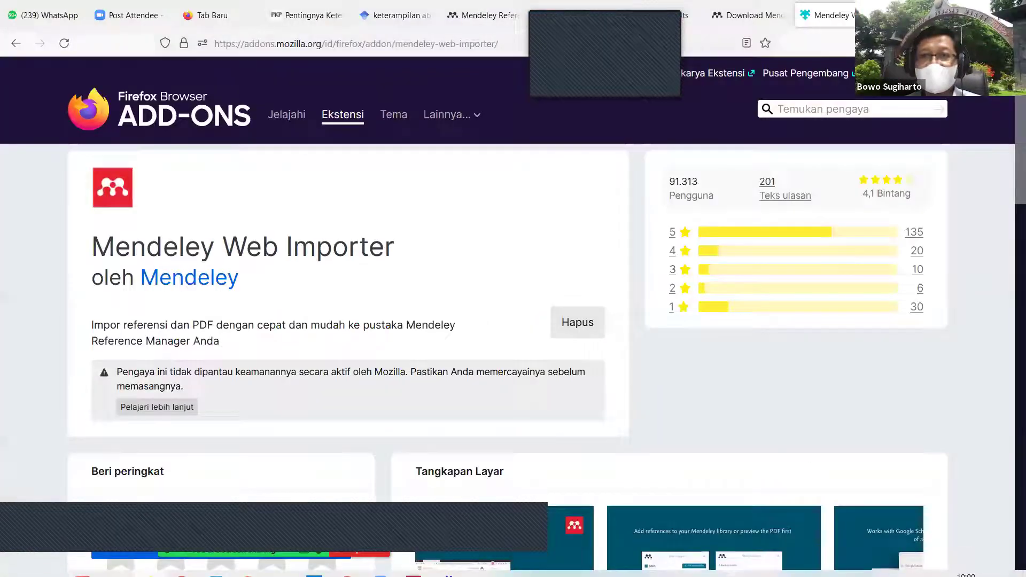
# Step: Search 'publish or perish download' in a new tab and open Harzing's Windows download page
pyautogui.hotkey('ctrl', 't')
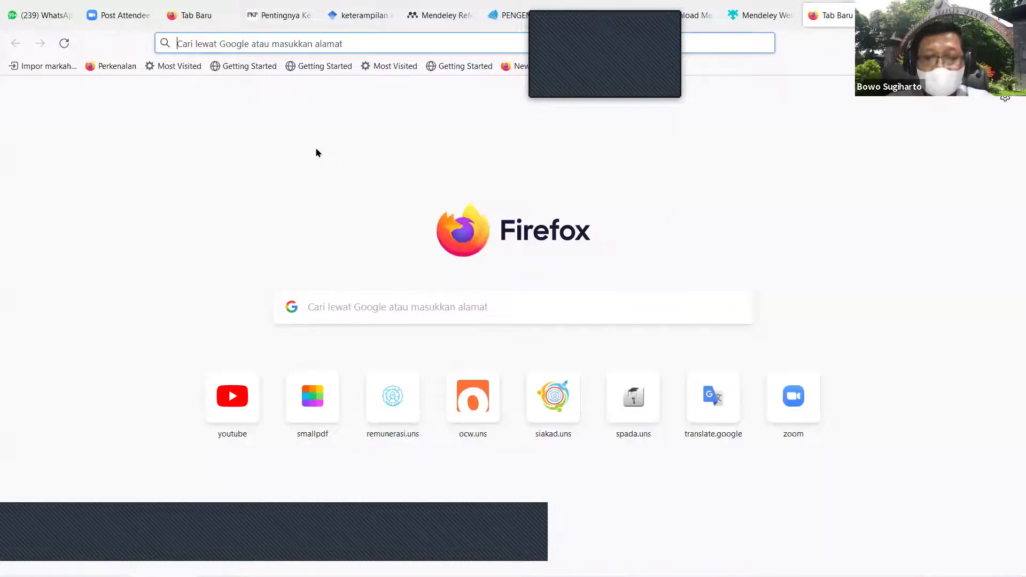
pyautogui.write('publish')
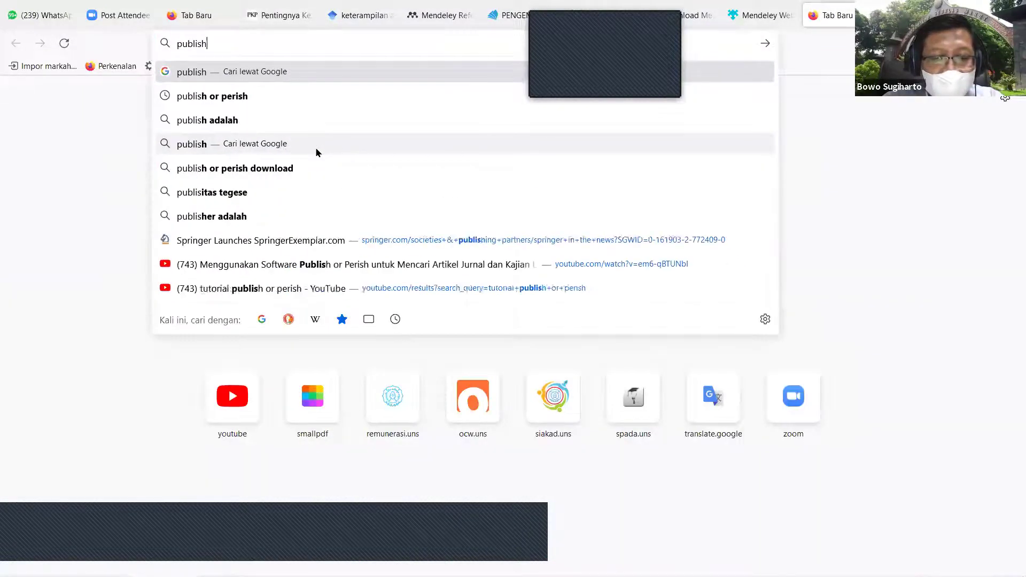
pyautogui.write(' or perish d')
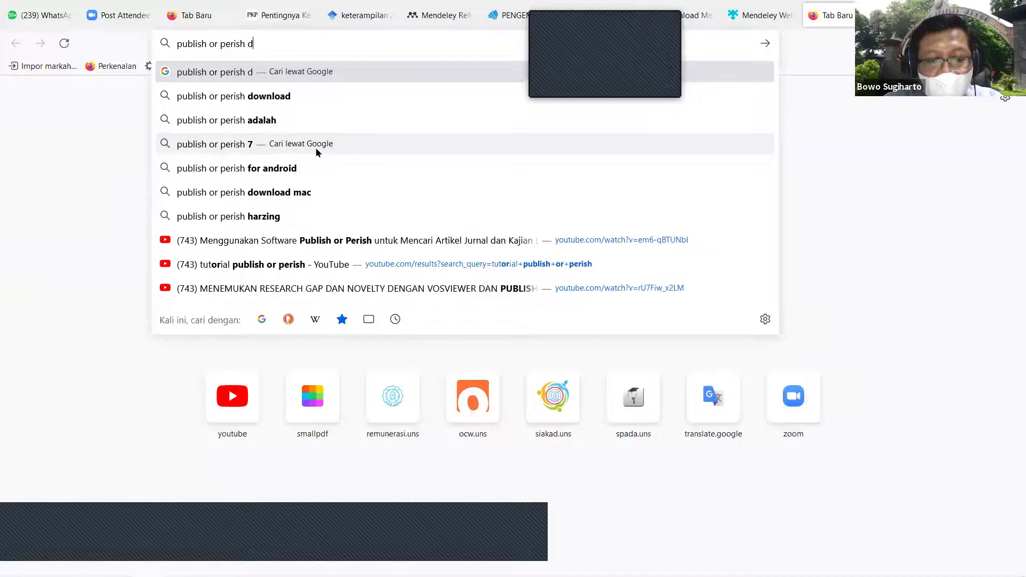
pyautogui.write('ownload')
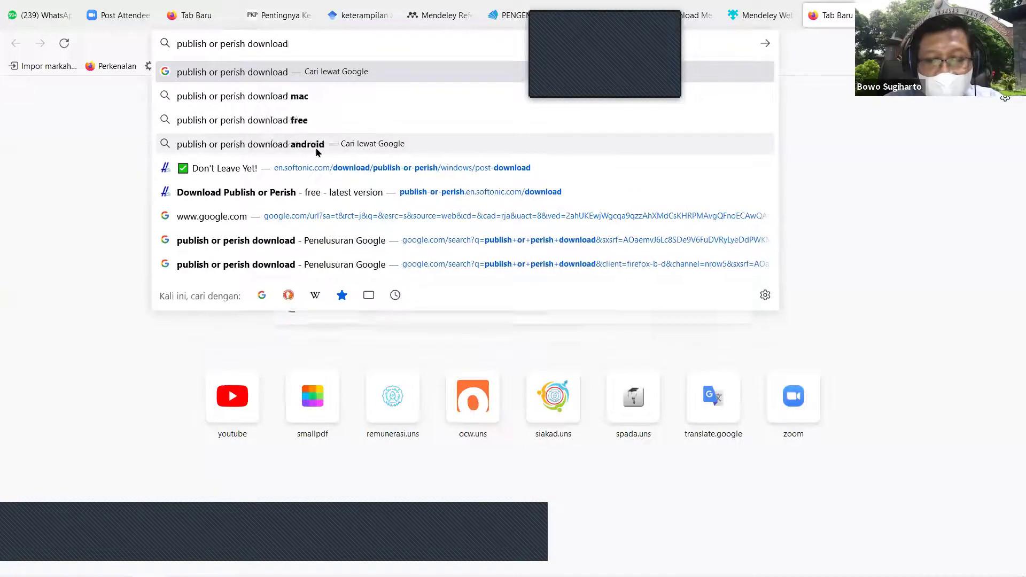
pyautogui.press('Return')
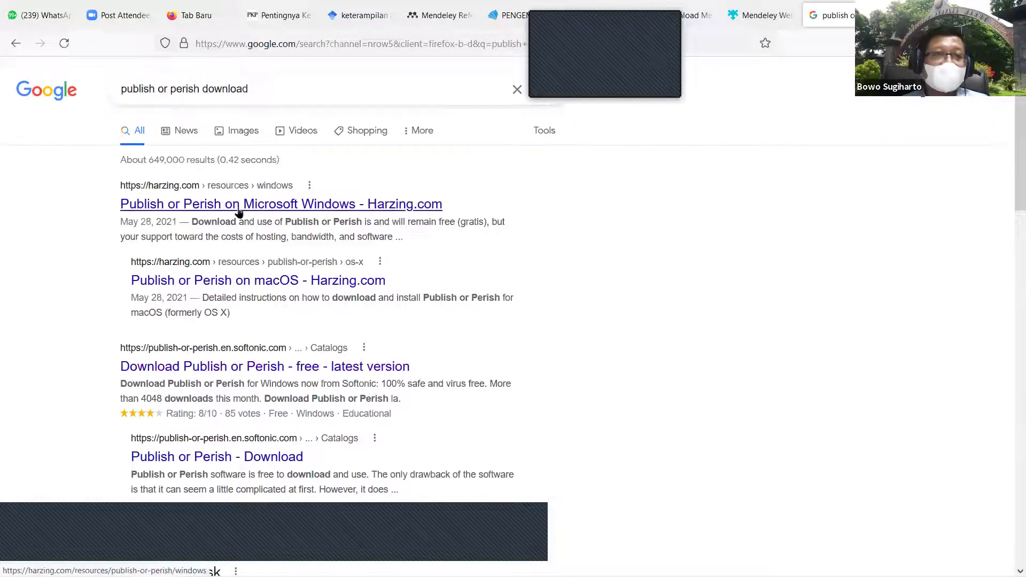
pyautogui.click(234, 210)
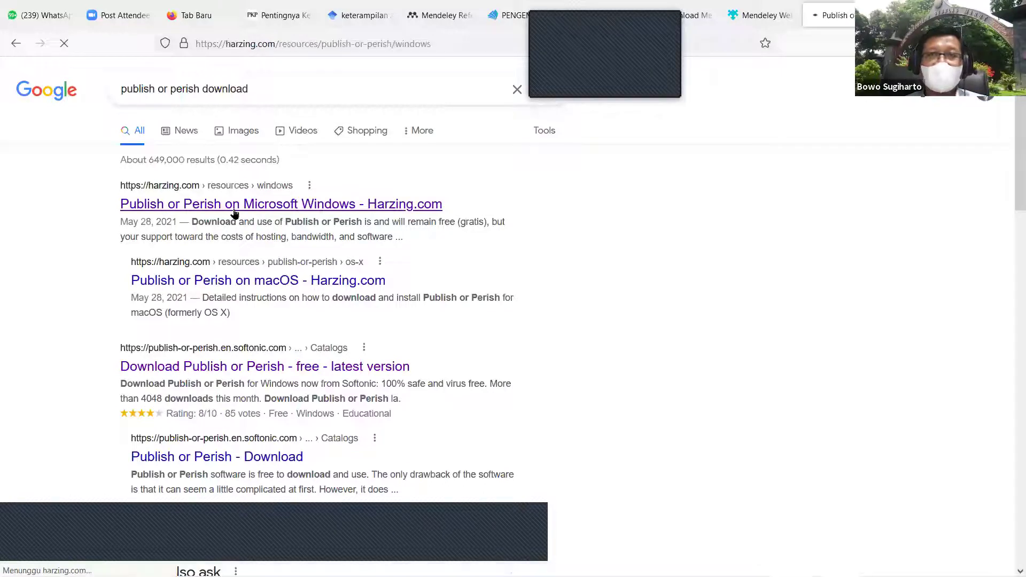
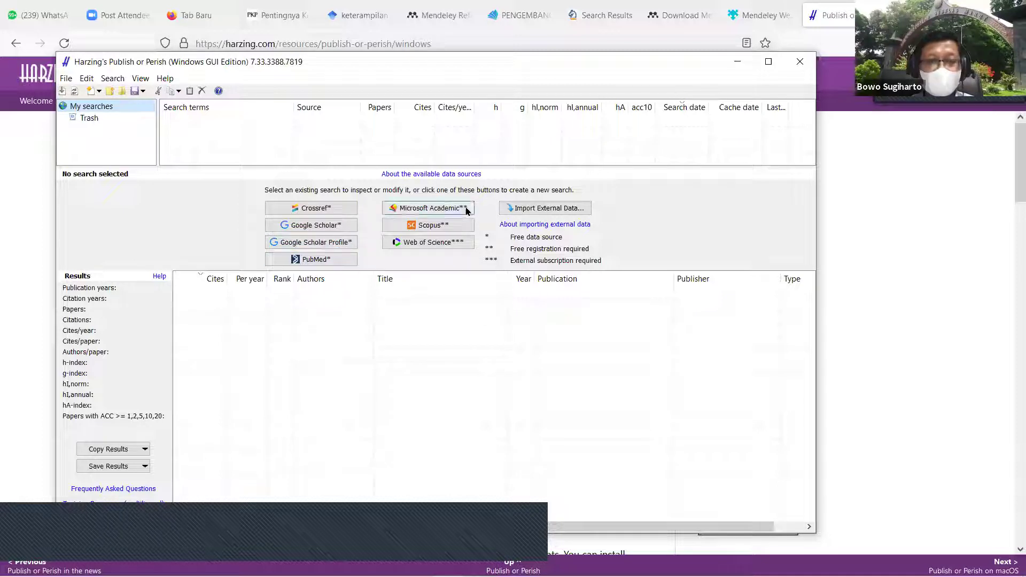
# Step: Start a new Google Scholar search with the keywords 'Scientific literacy' in place of 'Literasi Sains'
pyautogui.click(456, 226)
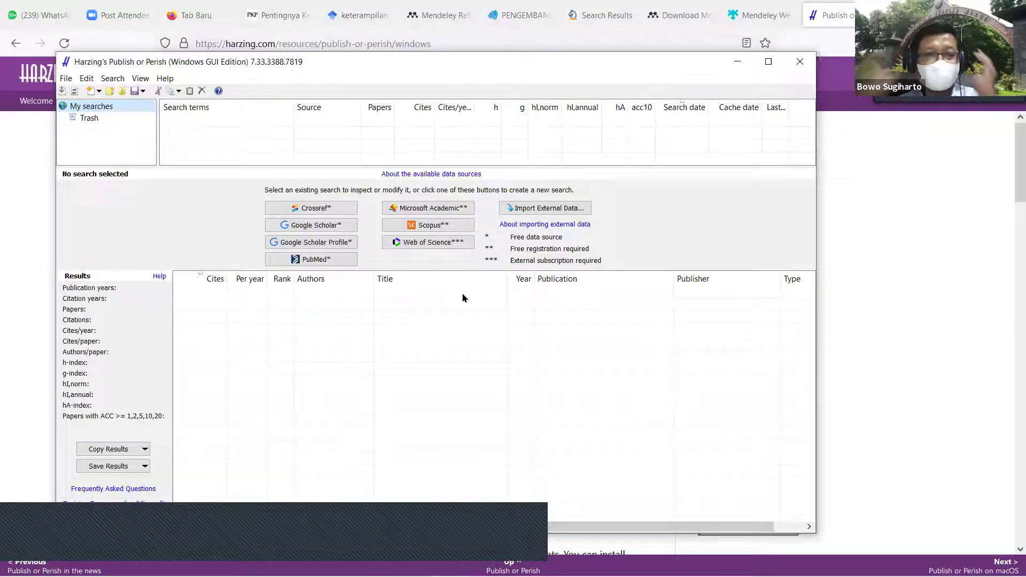
pyautogui.click(322, 225)
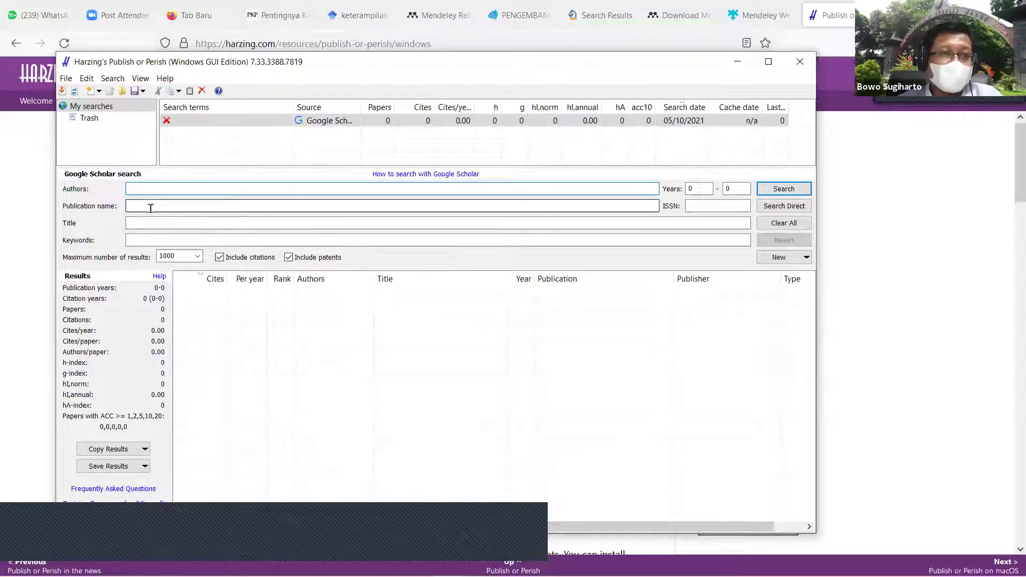
pyautogui.click(151, 240)
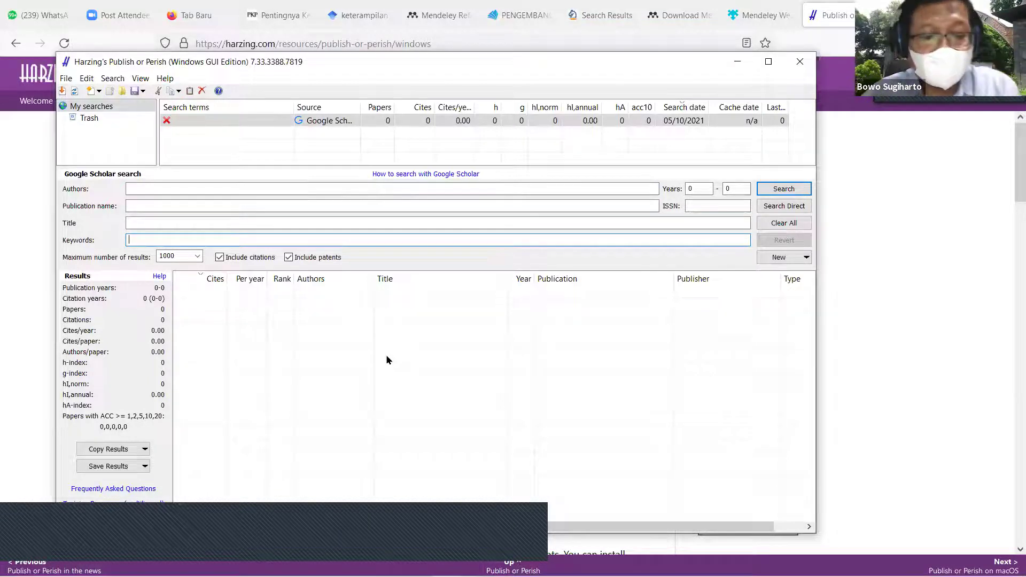
pyautogui.write('Literas')
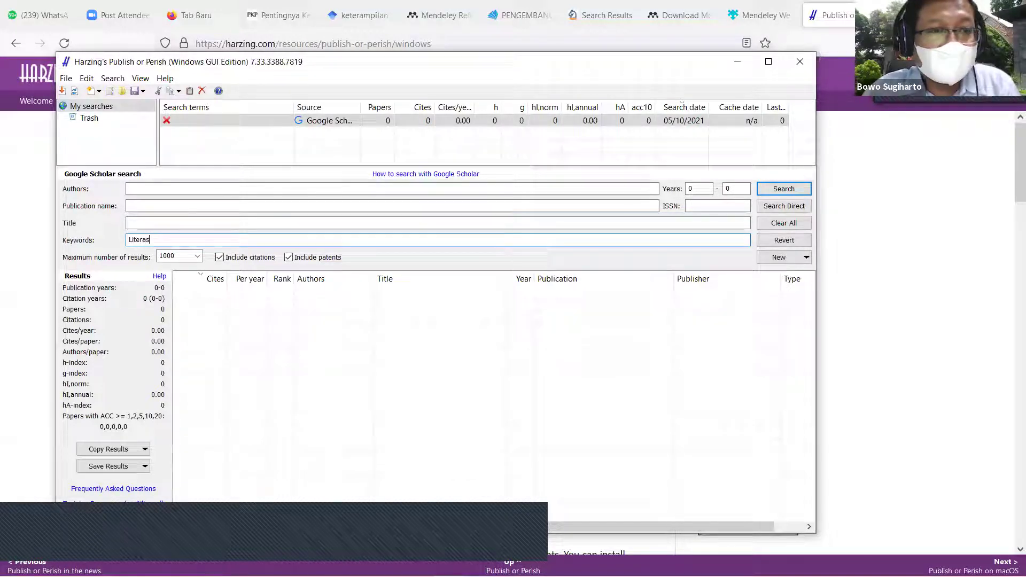
pyautogui.write('i Sai')
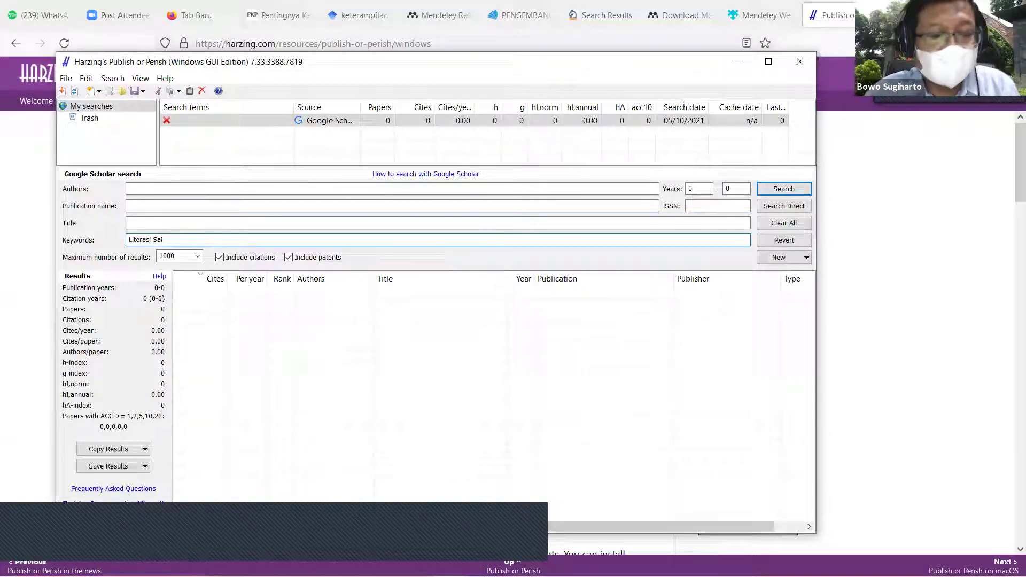
pyautogui.write('ns')
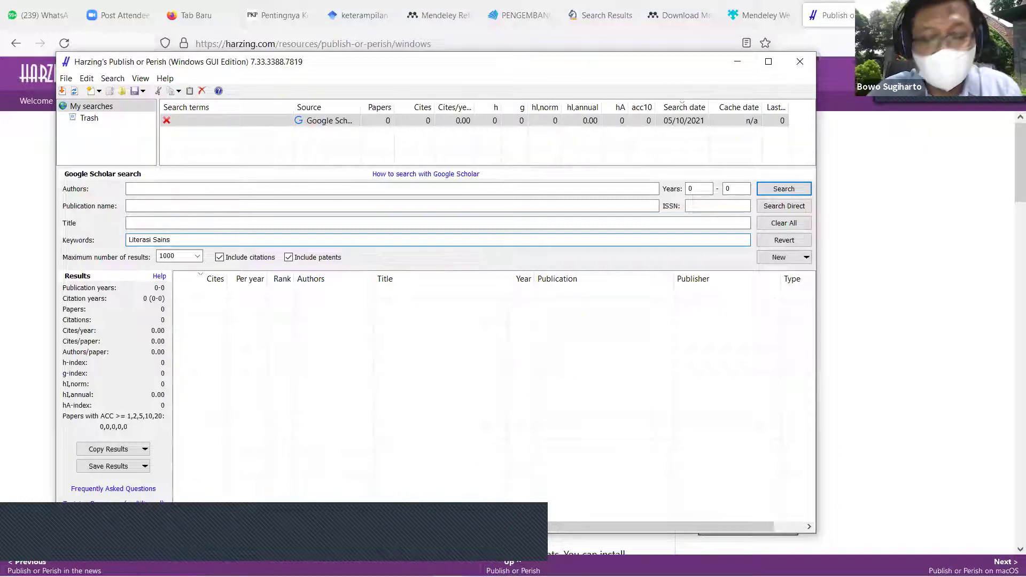
pyautogui.hotkey('ctrl', 'shift', 'Left')
pyautogui.hotkey('ctrl', 'shift', 'Left')
pyautogui.write('Scienti')
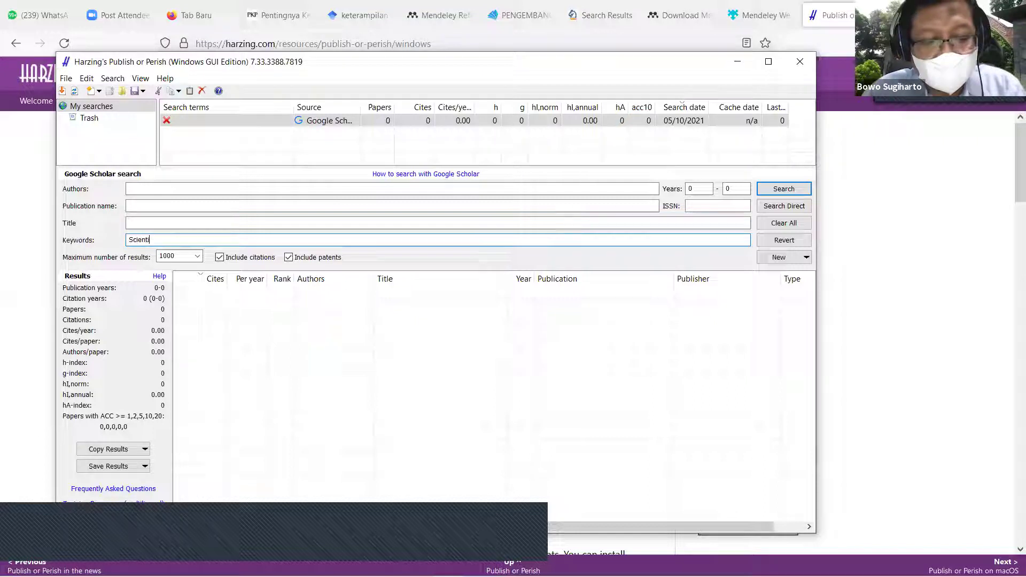
pyautogui.write('fic literacy')
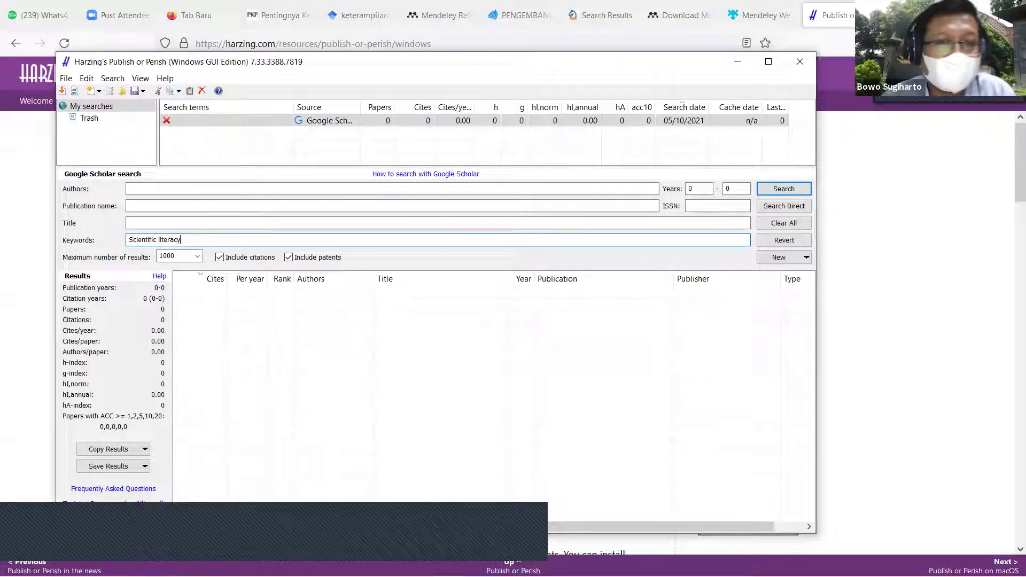
# Step: Limit the search years to 2020–2021 and run it
pyautogui.click(700, 184)
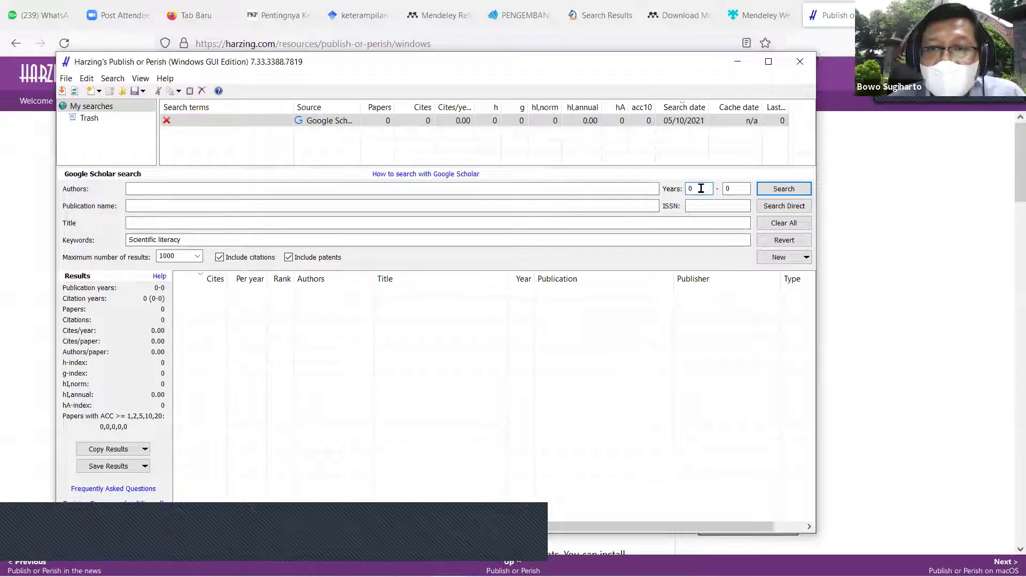
pyautogui.press('BackSpace')
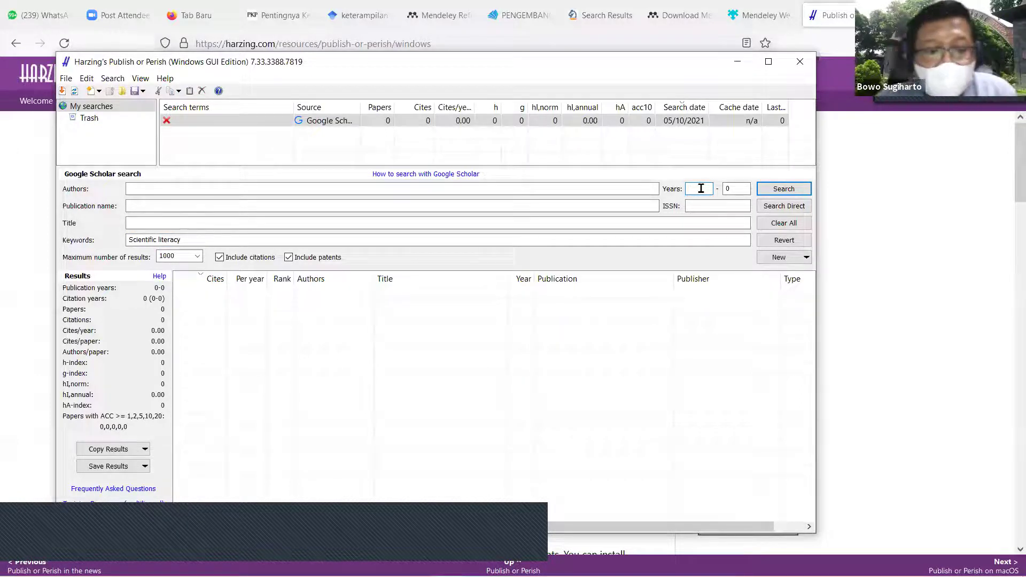
pyautogui.write('2020')
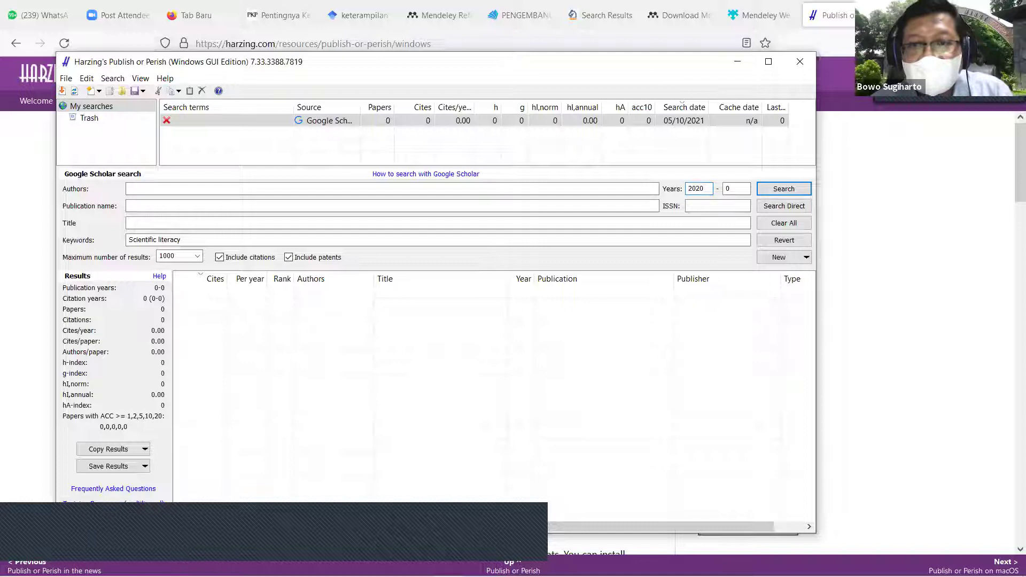
pyautogui.click(737, 190)
pyautogui.press('BackSpace')
pyautogui.write('2021')
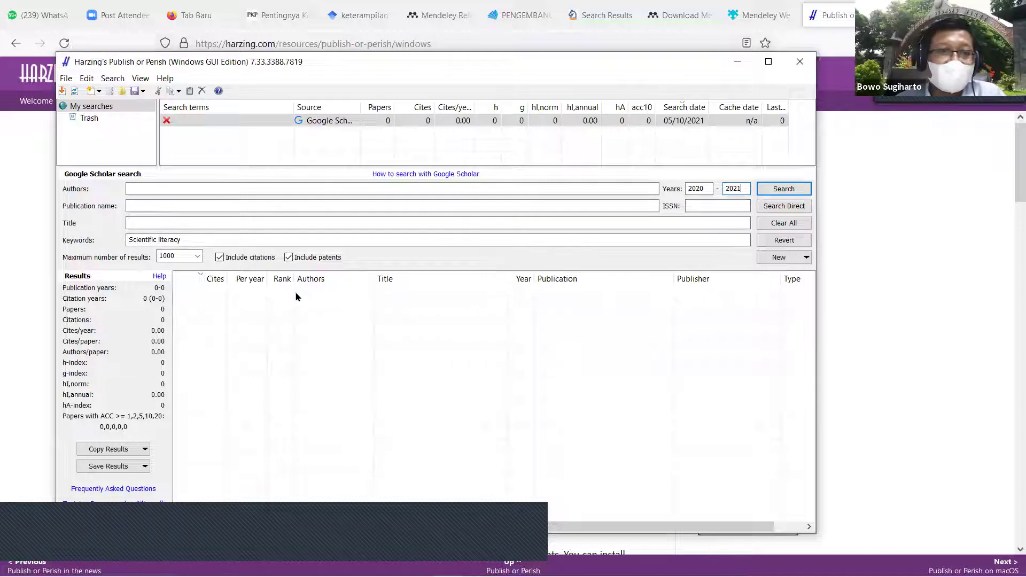
pyautogui.click(792, 195)
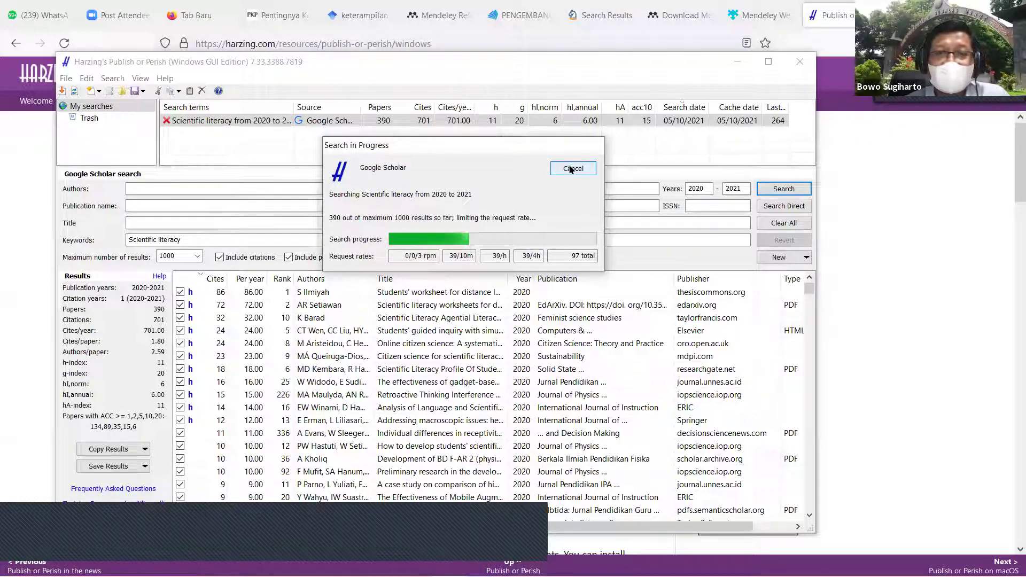
# Step: Cancel the running search and acknowledge the error, keeping the 390 retrieved papers
pyautogui.click(570, 169)
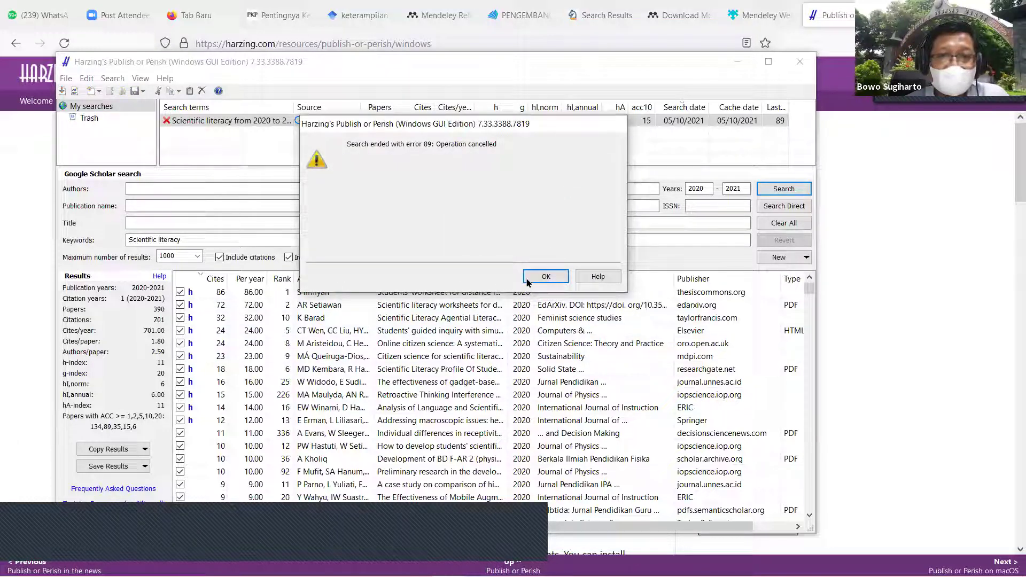
pyautogui.click(540, 278)
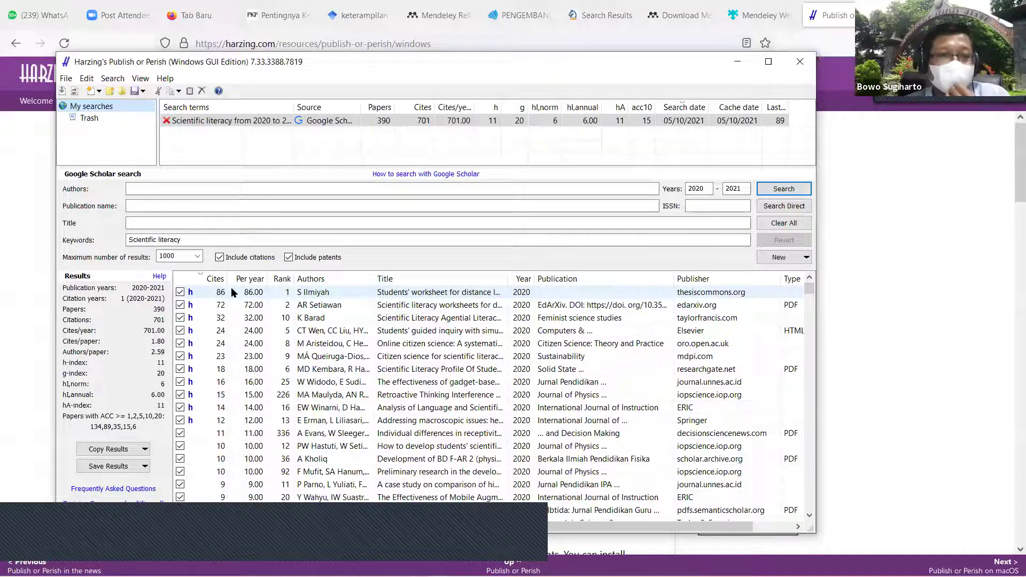
# Step: Read the PDF of the top-cited Students' Worksheet paper on Thesis Commons, then return to the results
pyautogui.doubleClick(406, 295)
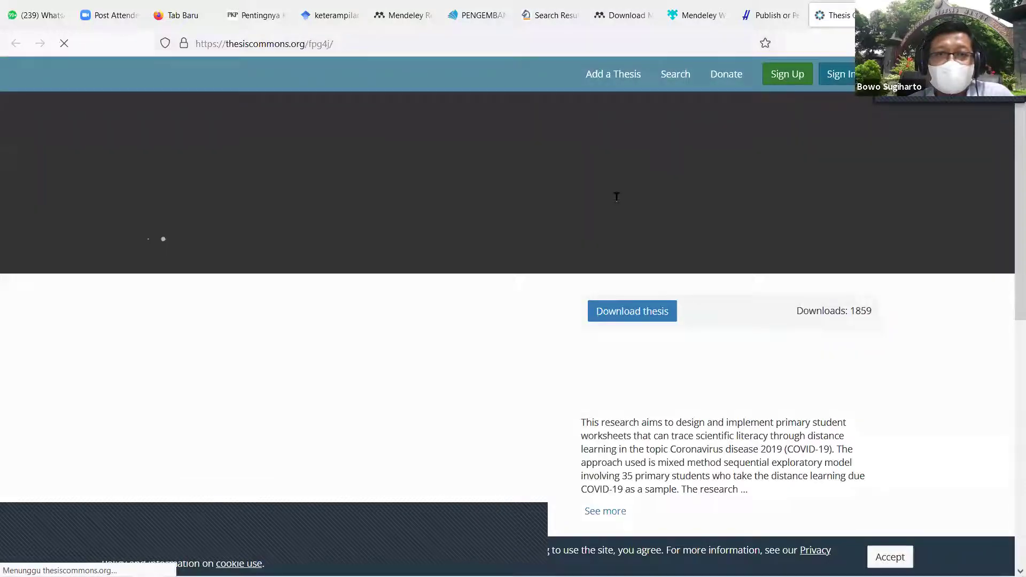
pyautogui.scroll(-2, 487, 343)
pyautogui.scroll(-3, 487, 347)
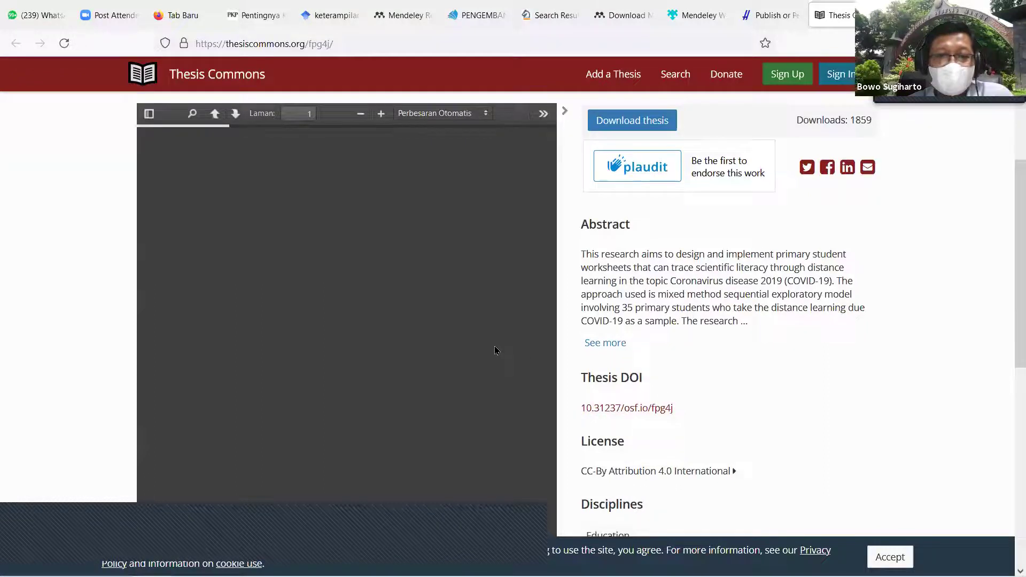
pyautogui.scroll(-5, 495, 351)
pyautogui.scroll(6, 495, 348)
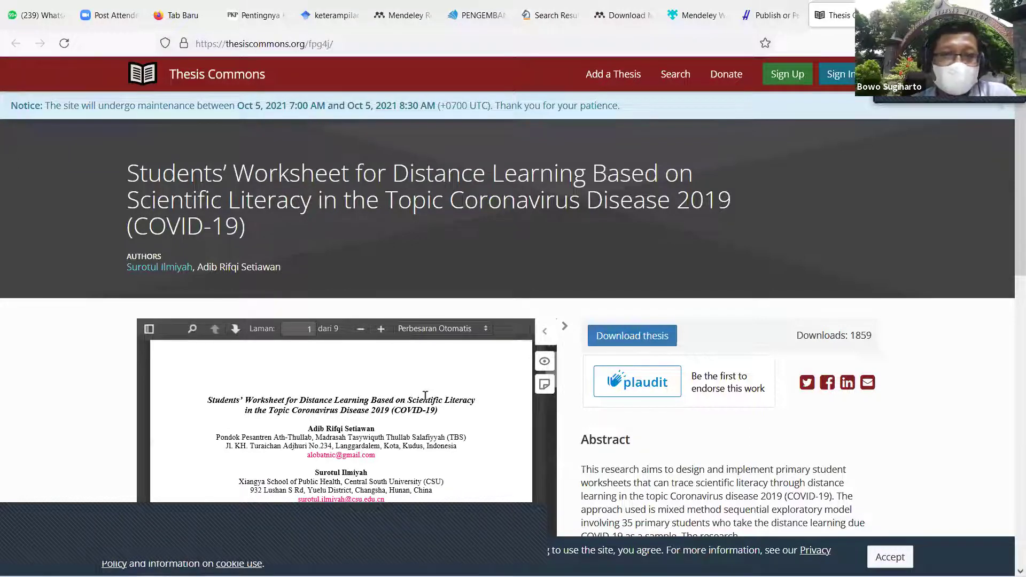
pyautogui.scroll(-4, 397, 412)
pyautogui.scroll(2, 398, 418)
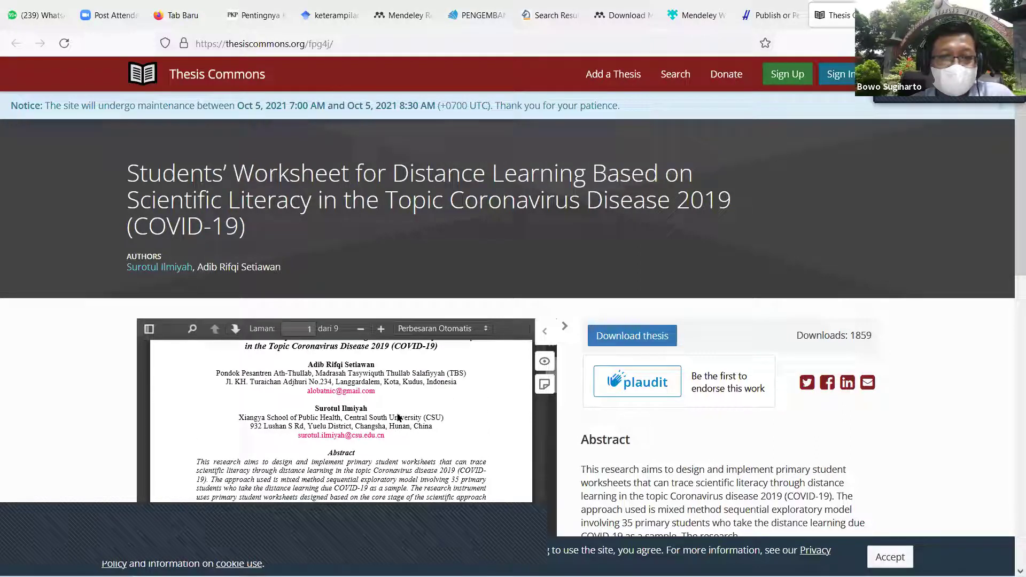
pyautogui.scroll(1, 398, 417)
pyautogui.scroll(-3, 398, 412)
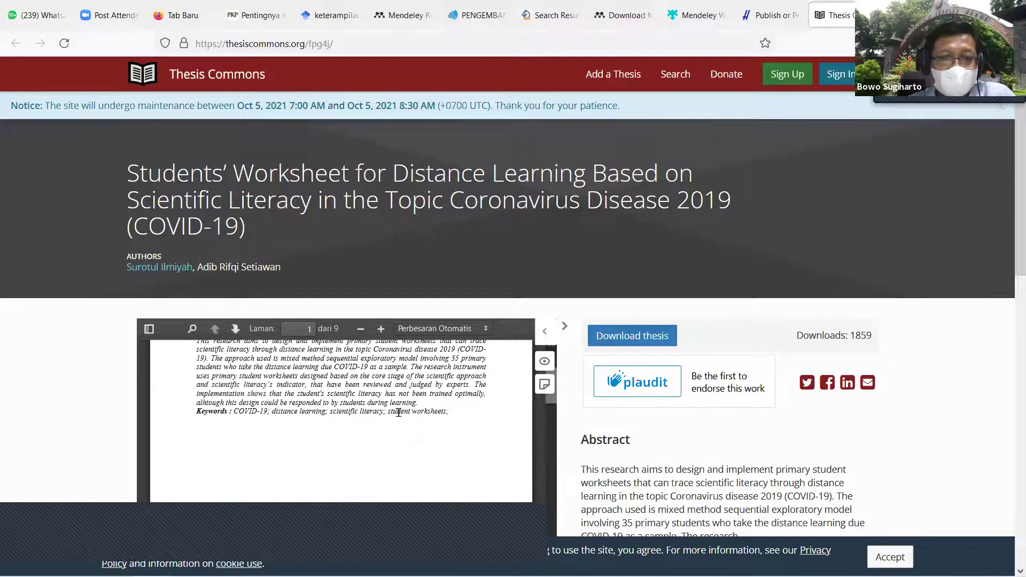
pyautogui.scroll(-10, 398, 412)
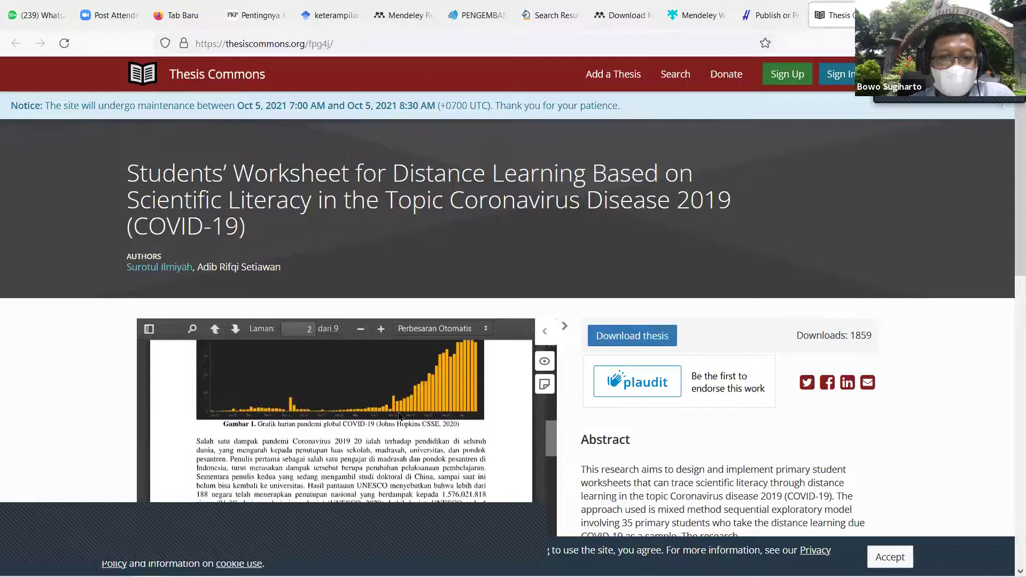
pyautogui.scroll(-5, 398, 417)
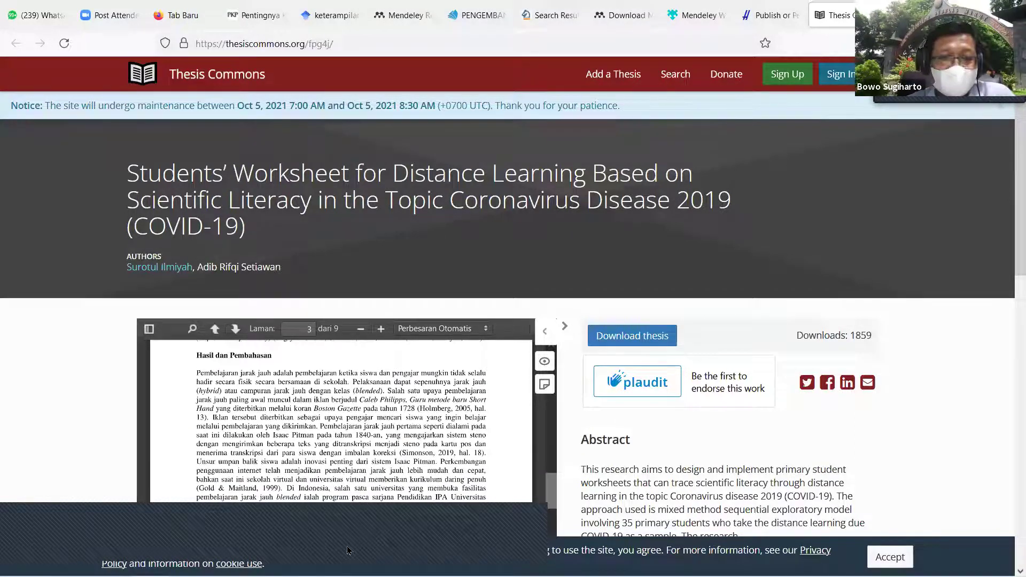
pyautogui.click(446, 565)
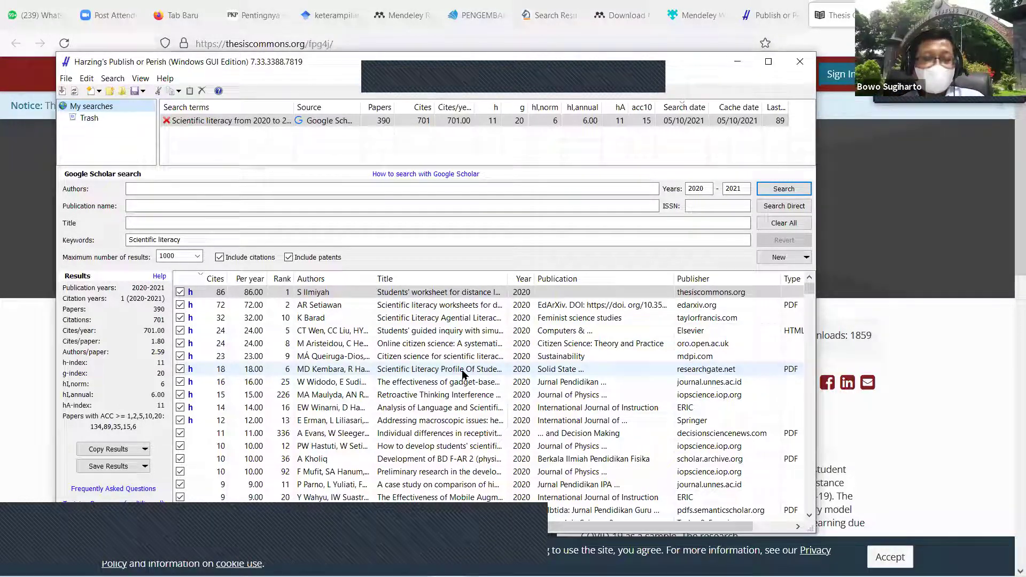
# Step: Select all 390 Scientific literacy results and show the File menu's Save Results options
pyautogui.click(255, 297)
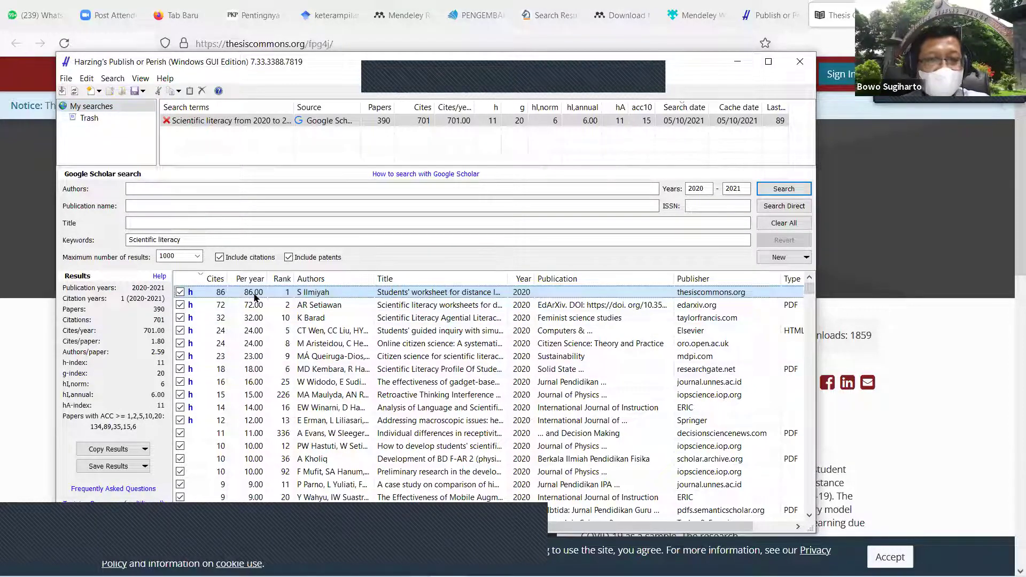
pyautogui.hotkey('ctrl', 'a')
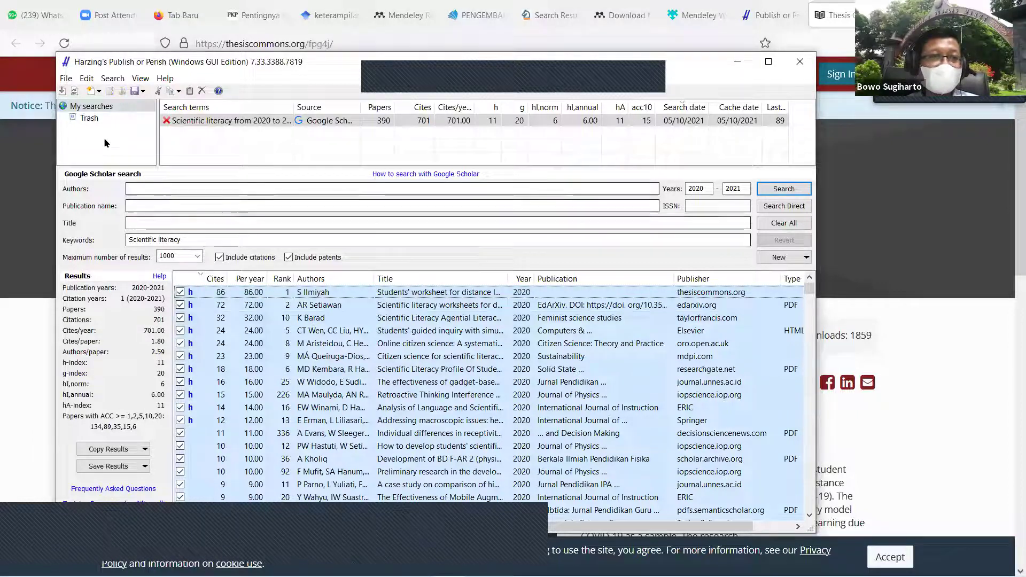
pyautogui.click(67, 78)
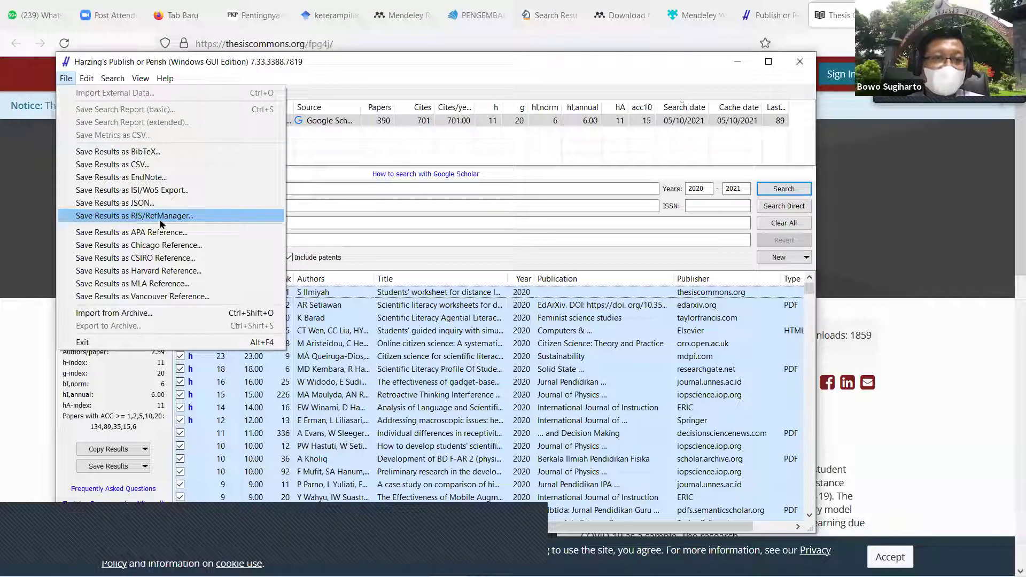
# Step: Choose Save Results as RIS/RefManager to export the results to the POP folder
pyautogui.press('Up')
pyautogui.press('Up')
pyautogui.press('Up')
pyautogui.press('Up')
pyautogui.press('Up')
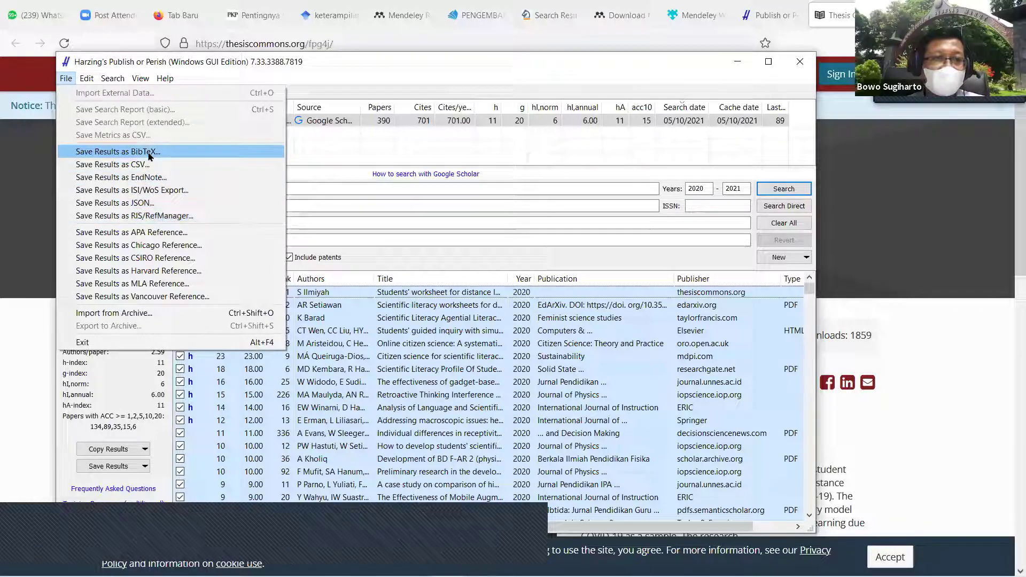
pyautogui.press('Down')
pyautogui.press('Down')
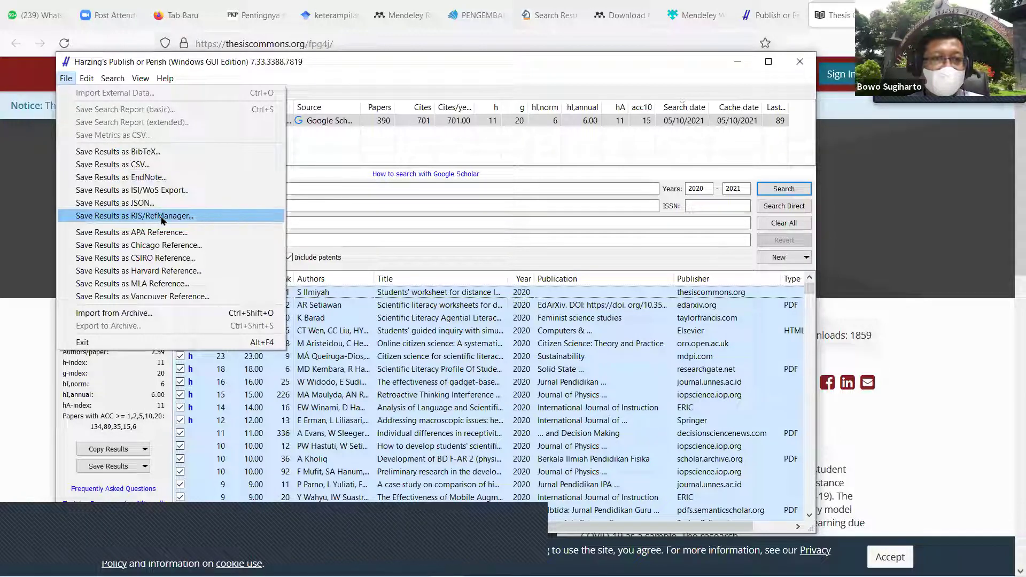
pyautogui.click(161, 217)
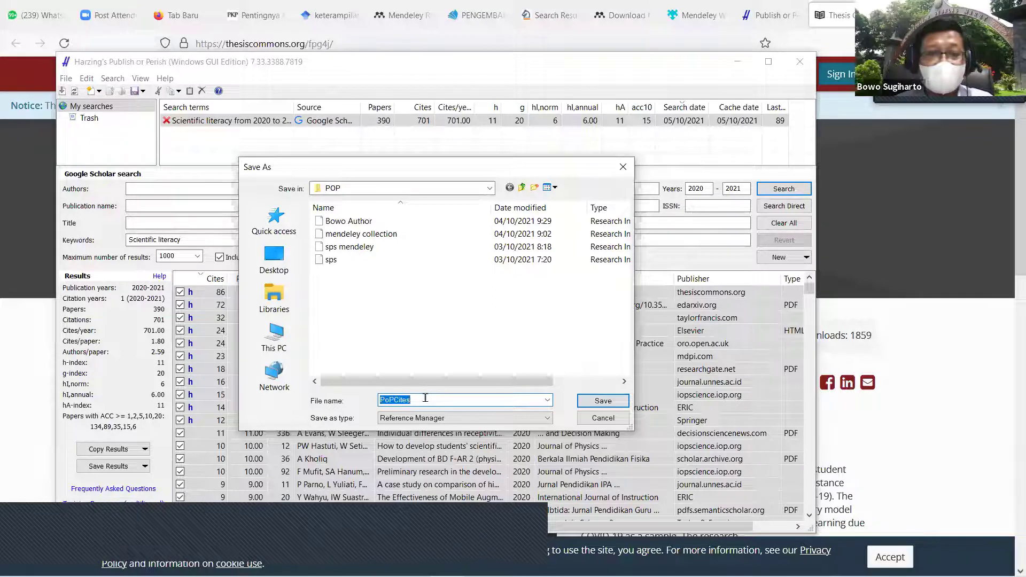
# Step: Name the RIS export 'Literasi Sains 2020 2021' and save it
pyautogui.write('Litera')
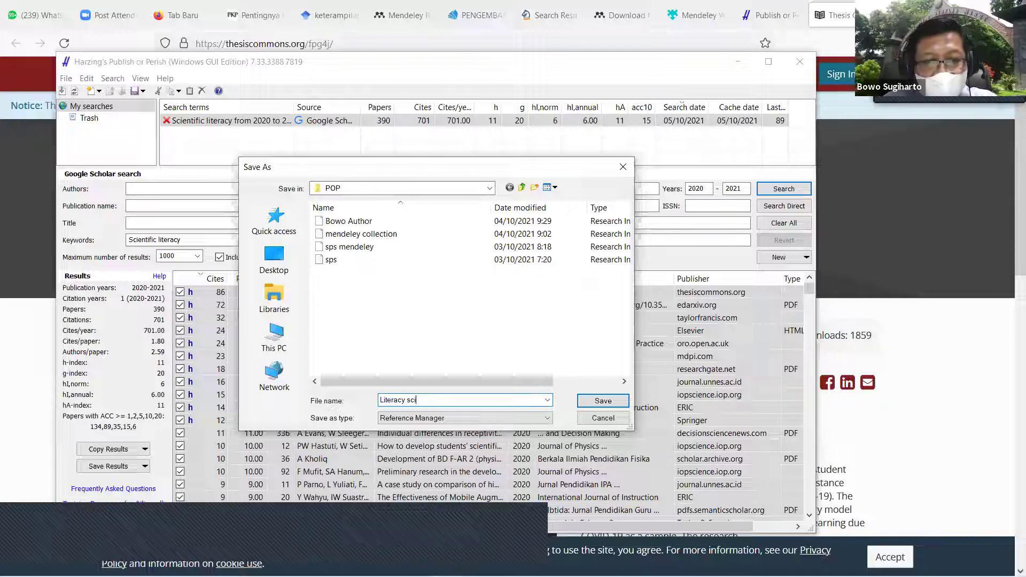
pyautogui.write('si Sains 2020')
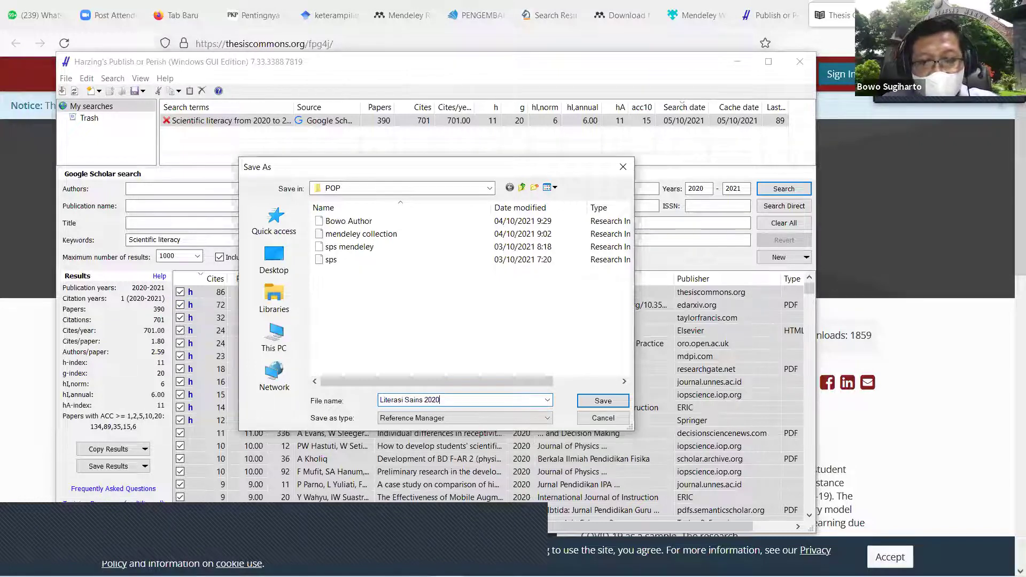
pyautogui.write(' 2021')
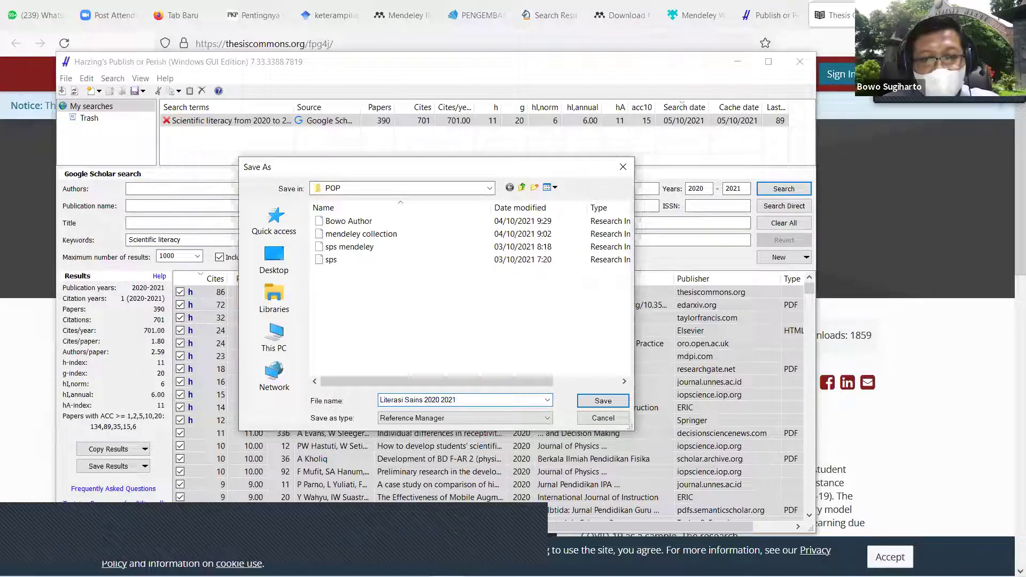
pyautogui.click(604, 402)
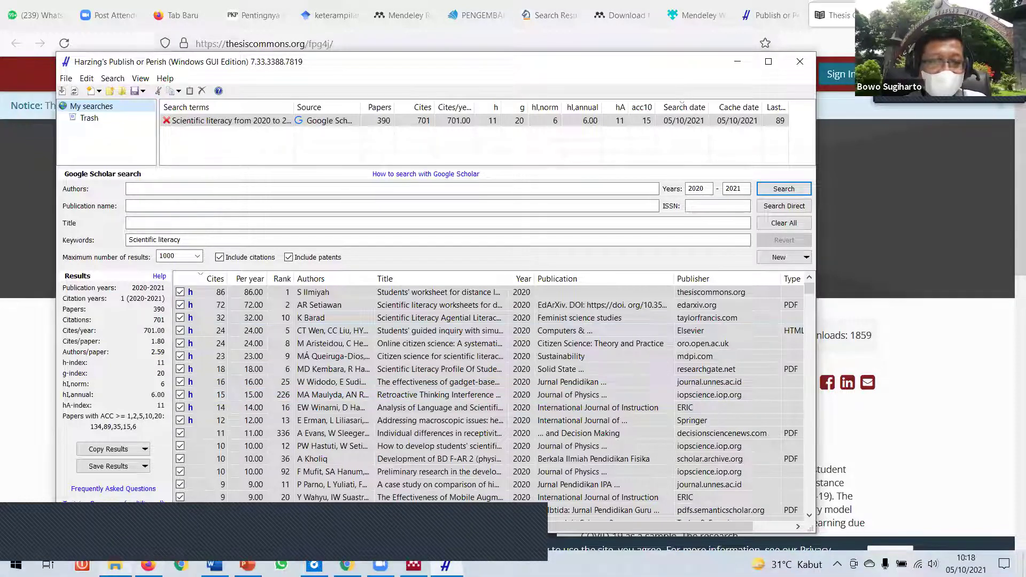
# Step: Confirm the 247 KB RIS file is in the POP folder, then switch to Mendeley Desktop
pyautogui.press('super+e')
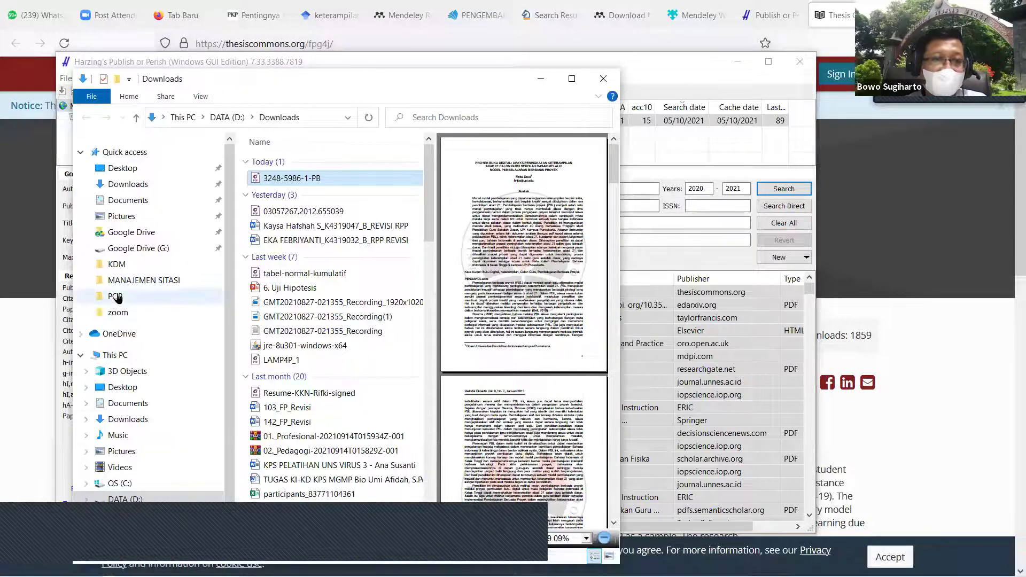
pyautogui.click(116, 297)
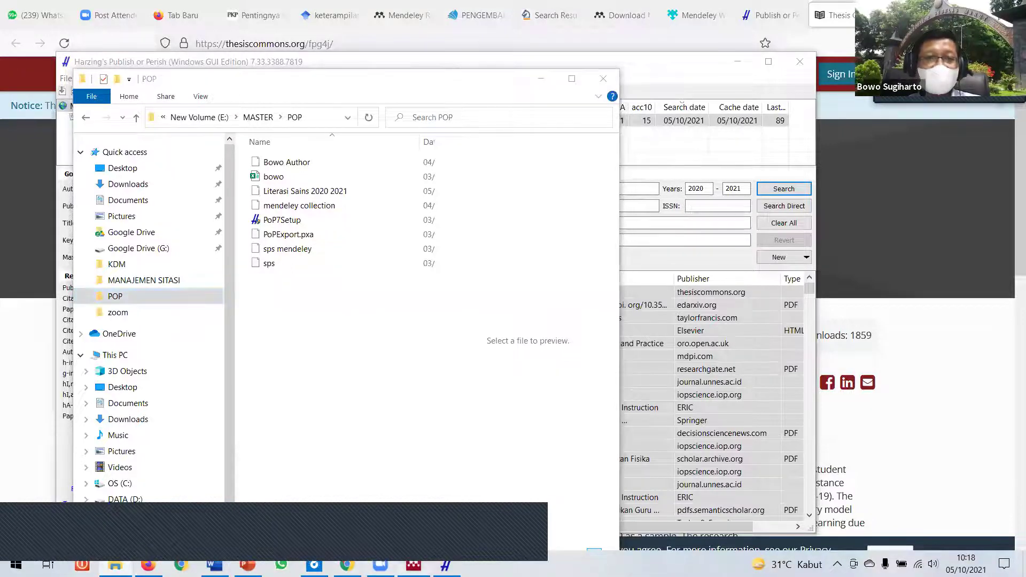
pyautogui.hotkey('alt', 'Tab')
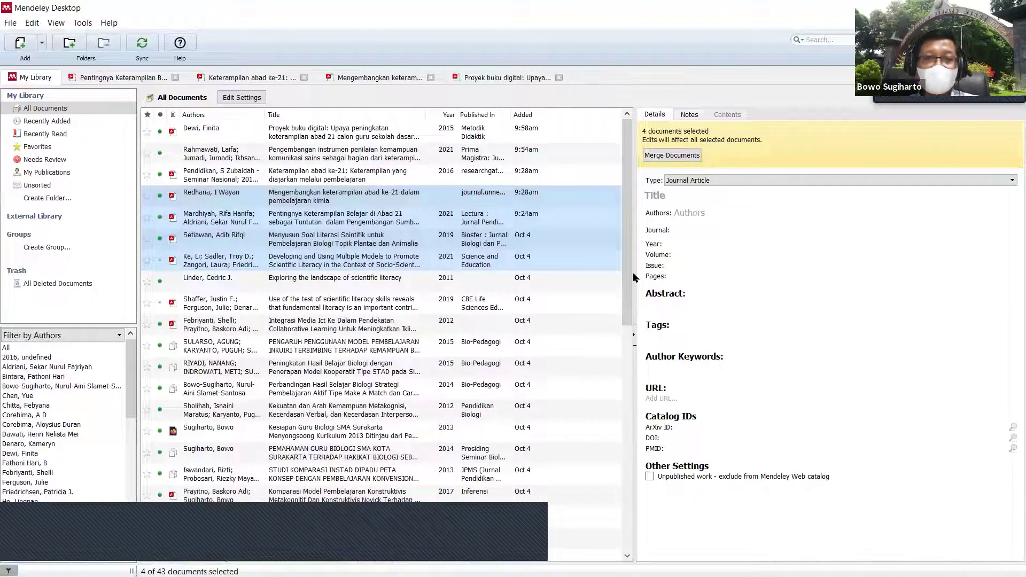
pyautogui.scroll(-2, 632, 316)
pyautogui.scroll(-4, 632, 317)
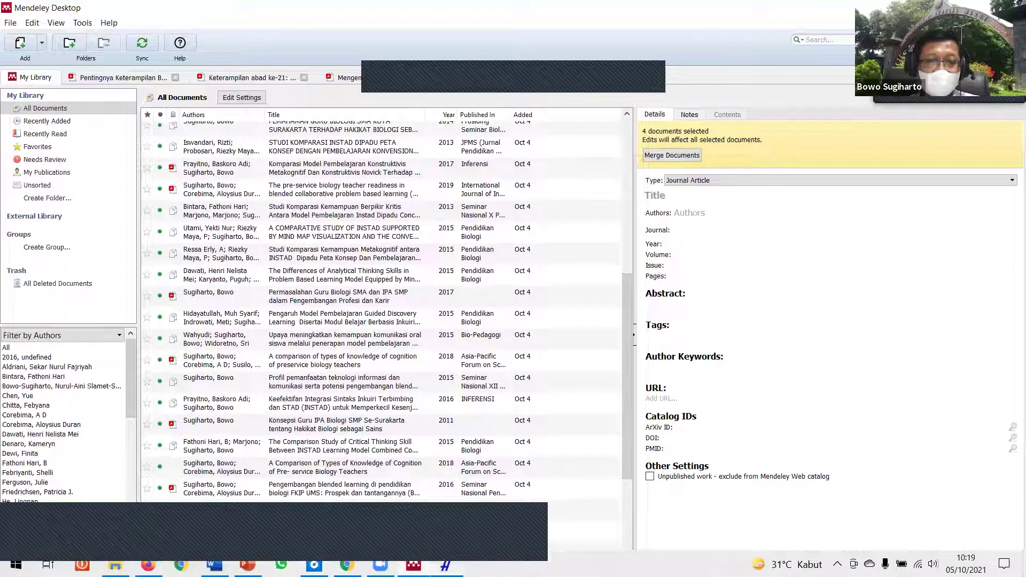
pyautogui.click(444, 561)
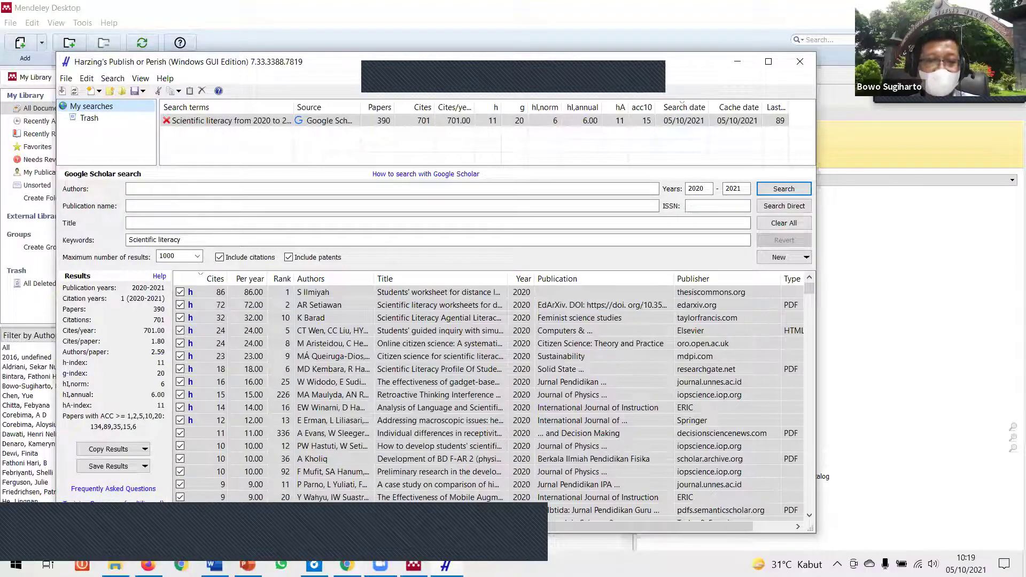
pyautogui.hotkey('alt', 'Tab')
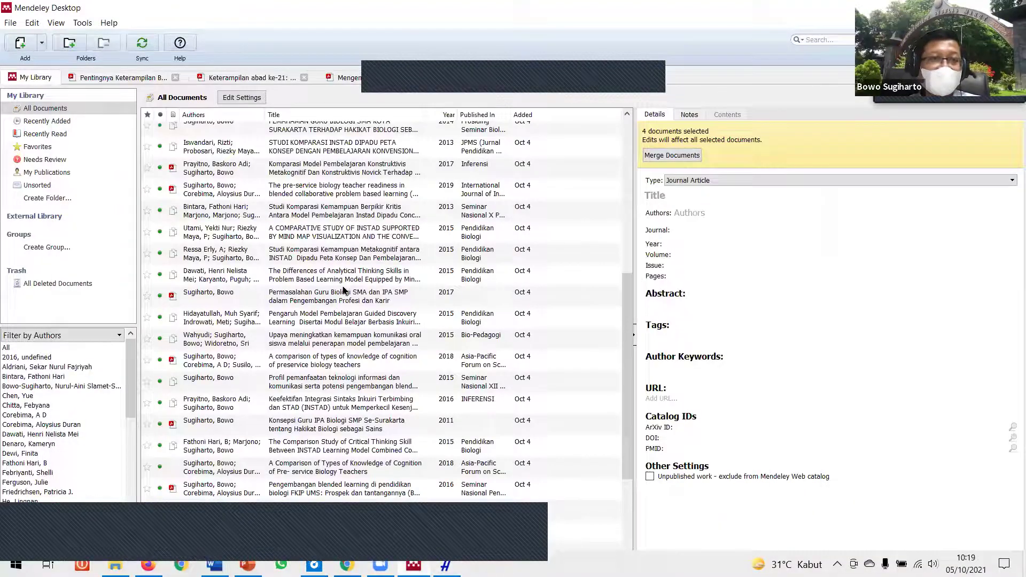
pyautogui.scroll(-3, 383, 262)
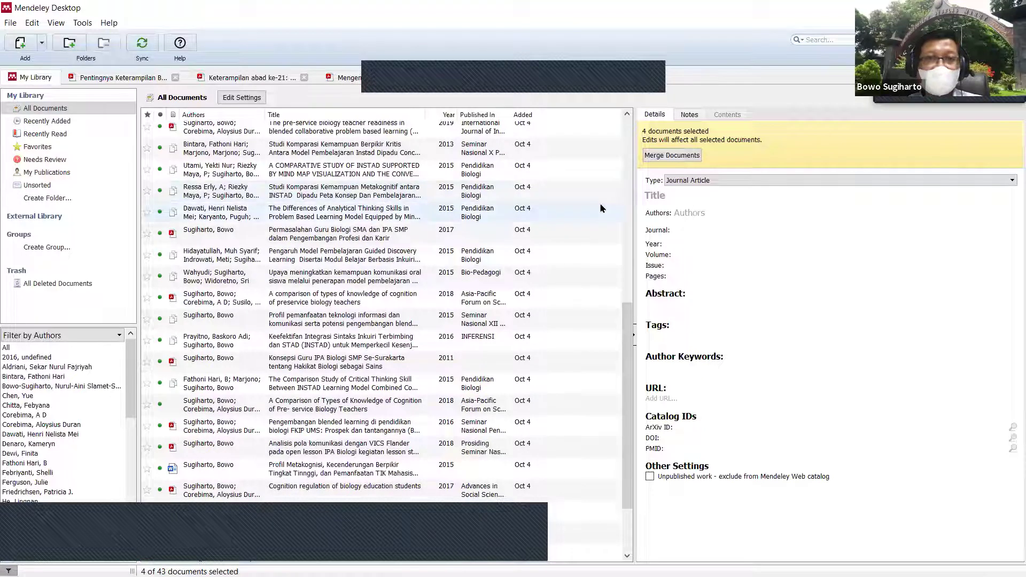
pyautogui.scroll(-3, 567, 289)
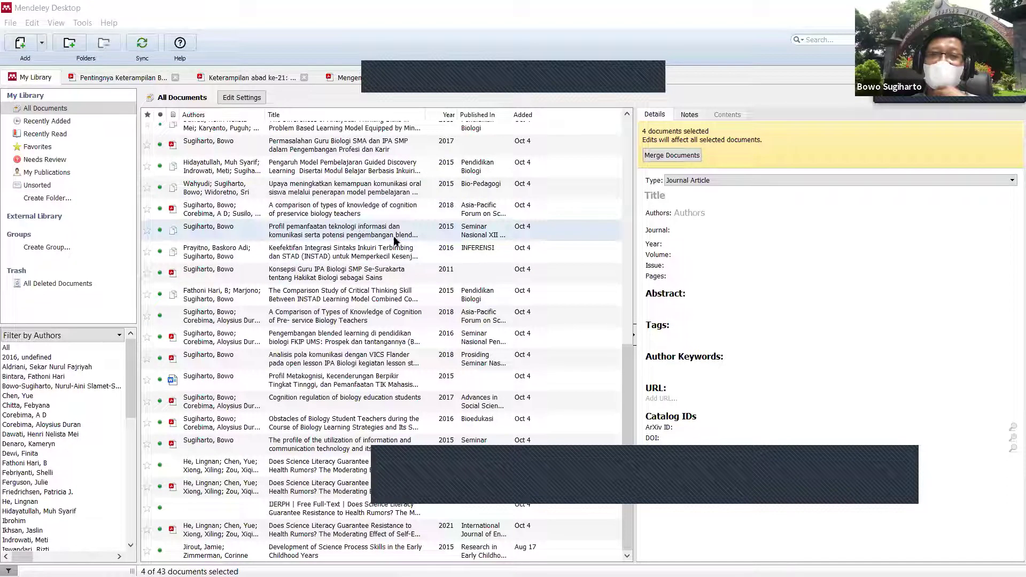
pyautogui.click(627, 114)
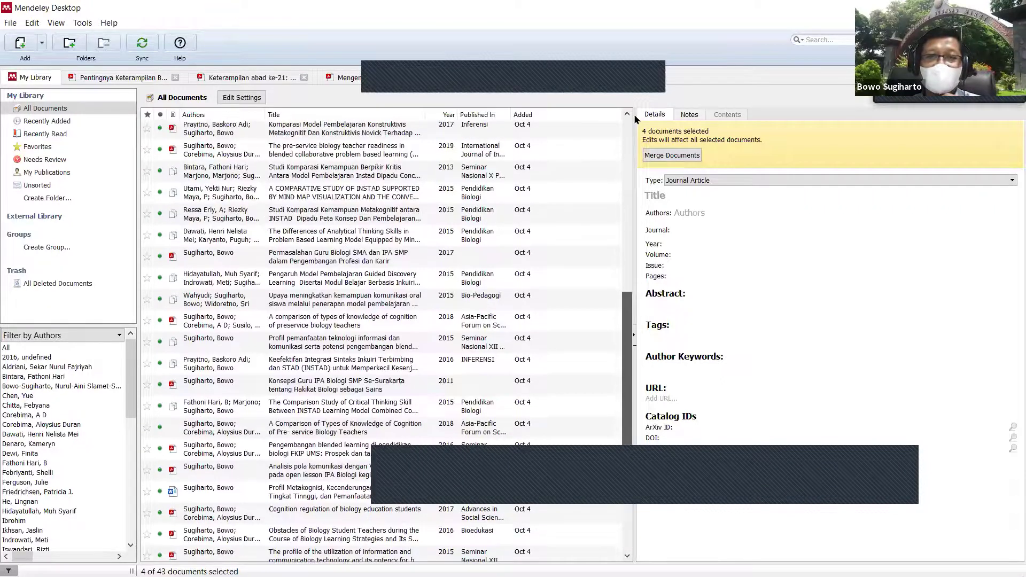
pyautogui.scroll(3, 321, 176)
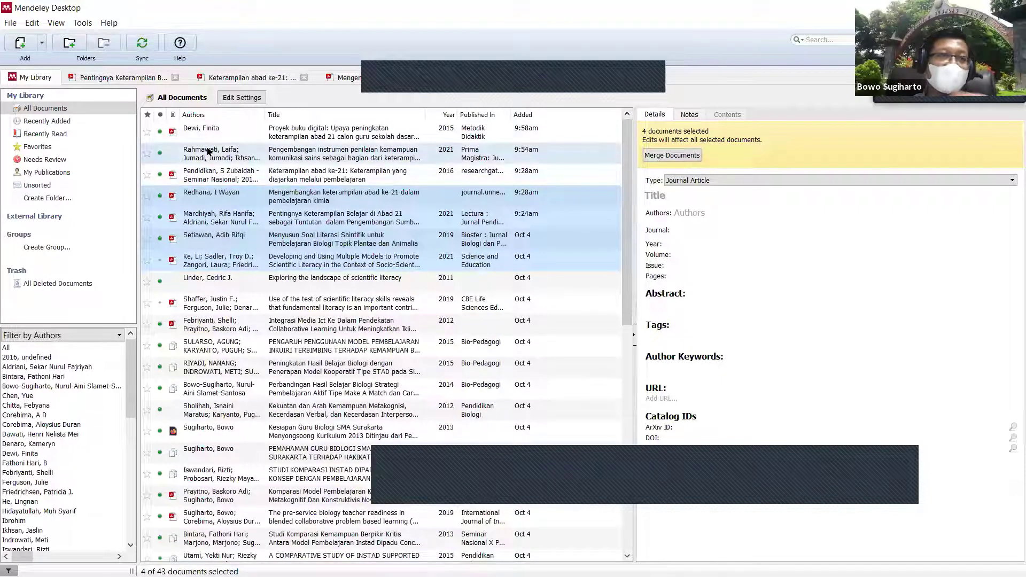
# Step: Import 'Literasi Sains 2020 2021' from the POP folder through File > Import > RIS
pyautogui.click(10, 24)
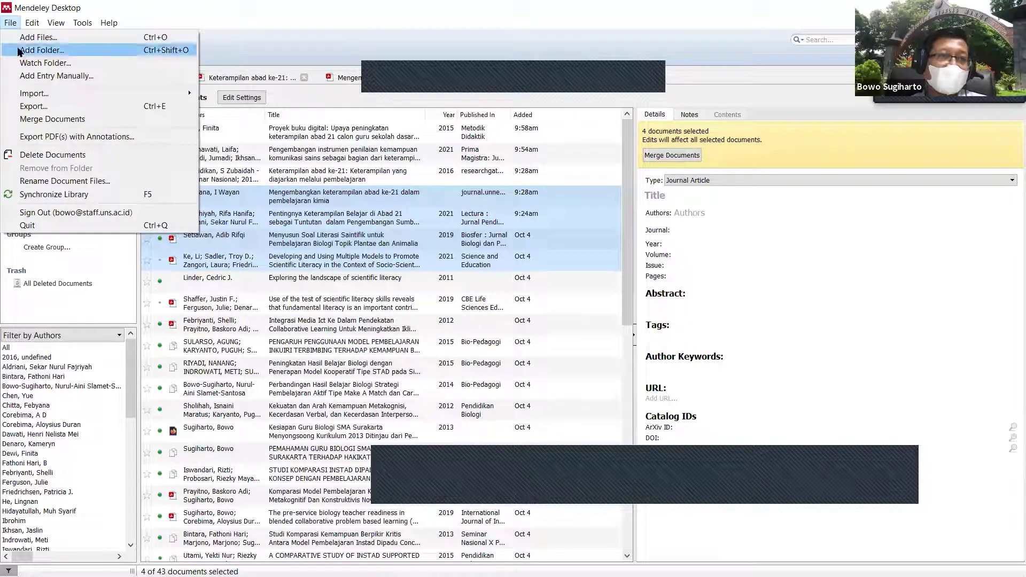
pyautogui.moveTo(44, 97)
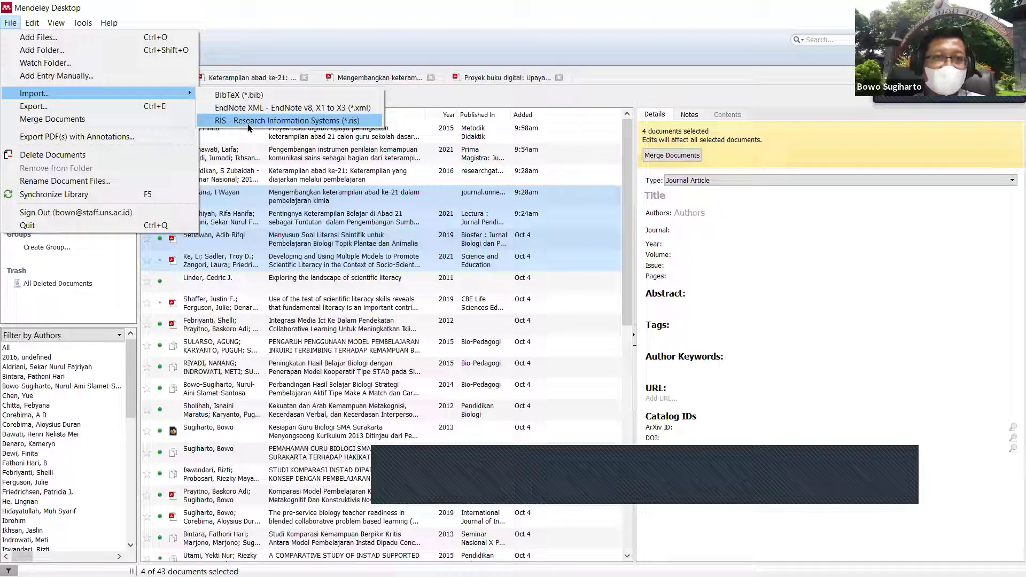
pyautogui.click(248, 121)
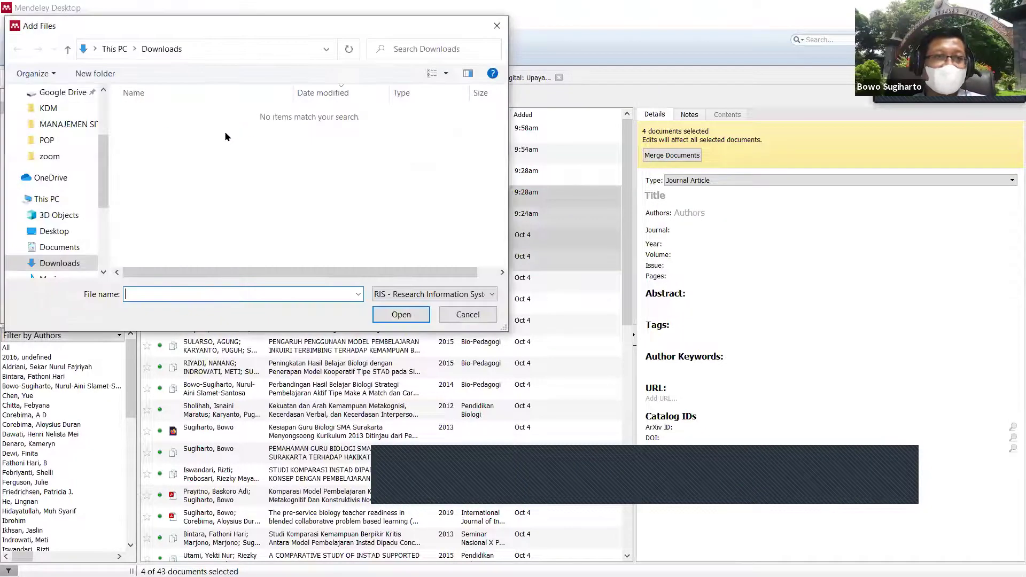
pyautogui.click(52, 143)
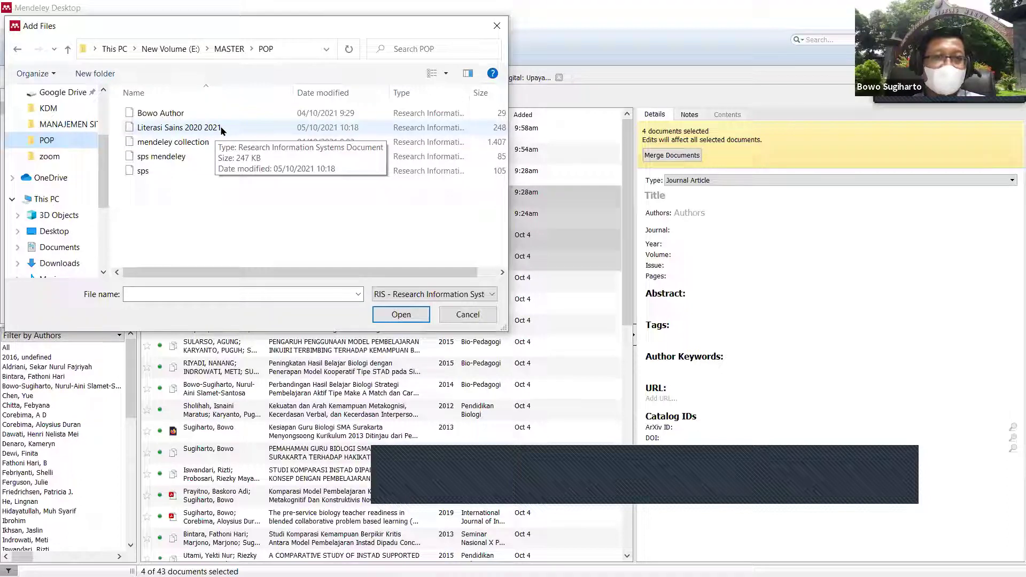
pyautogui.click(221, 128)
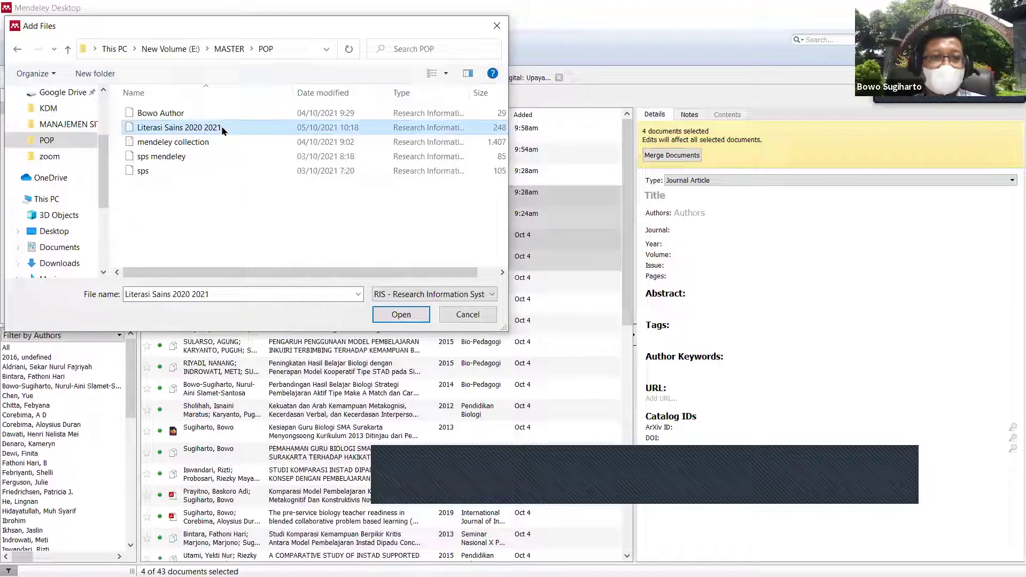
pyautogui.click(402, 315)
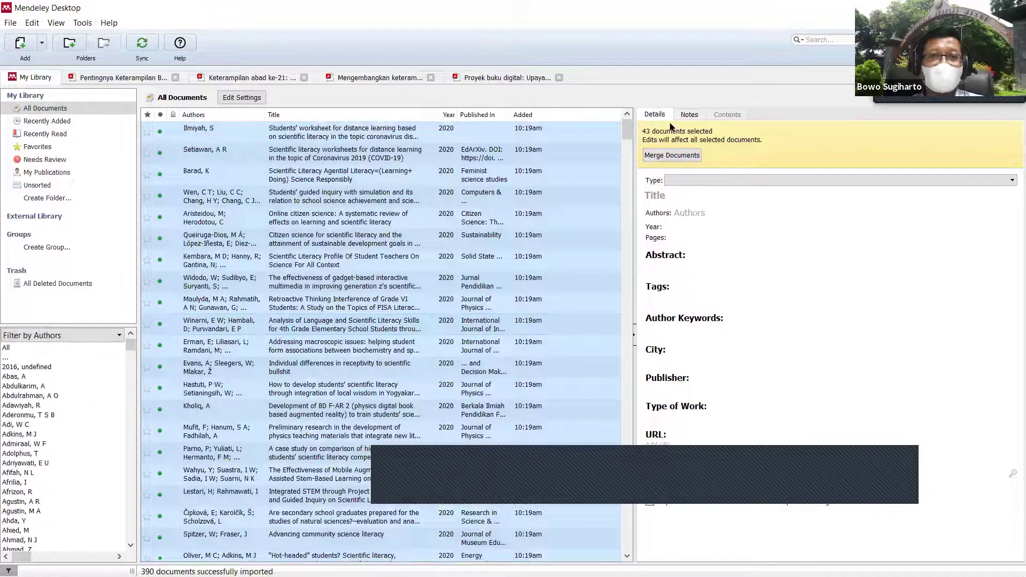
# Step: Scroll through the newly imported documents, then return to the Publish or Perish results
pyautogui.moveTo(626, 131); pyautogui.dragTo(623, 166)
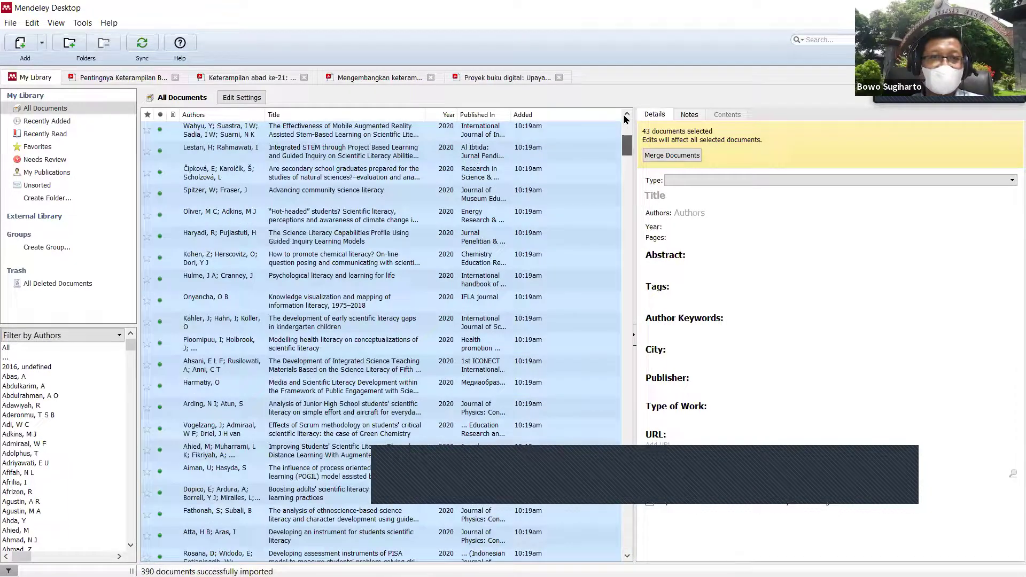
pyautogui.scroll(-10, 528, 368)
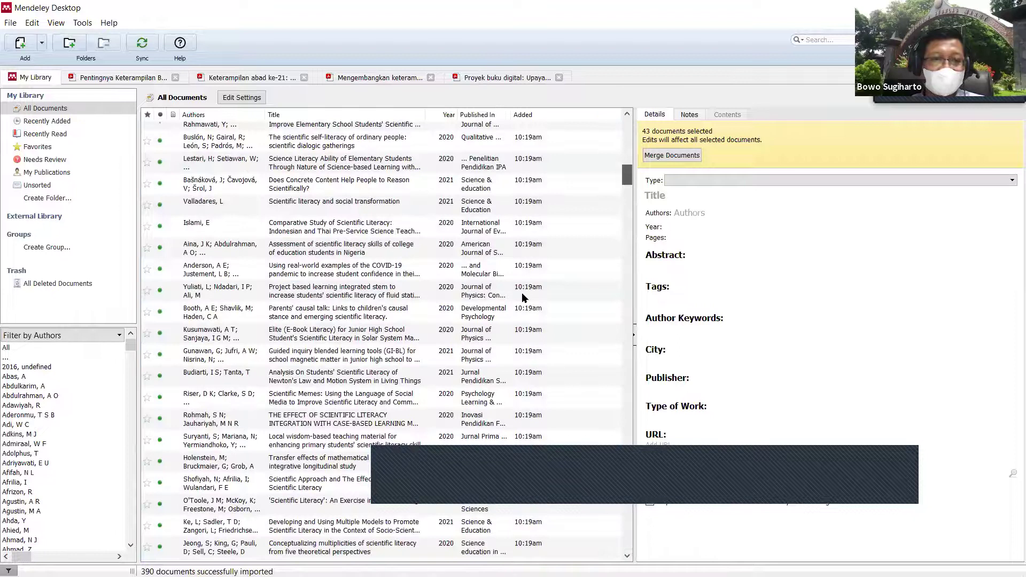
pyautogui.scroll(-4, 527, 369)
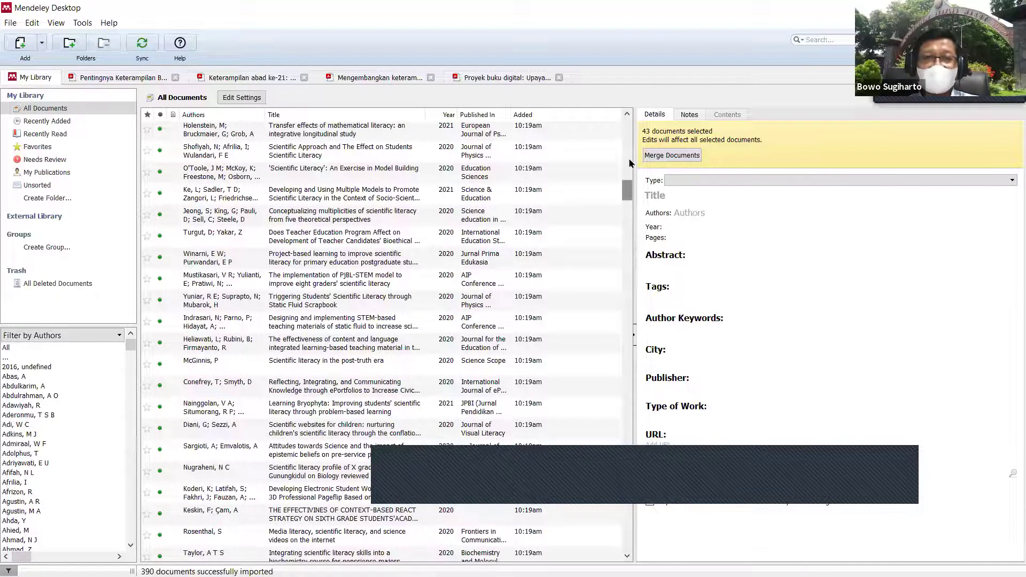
pyautogui.click(627, 113)
pyautogui.scroll(15, 625, 113)
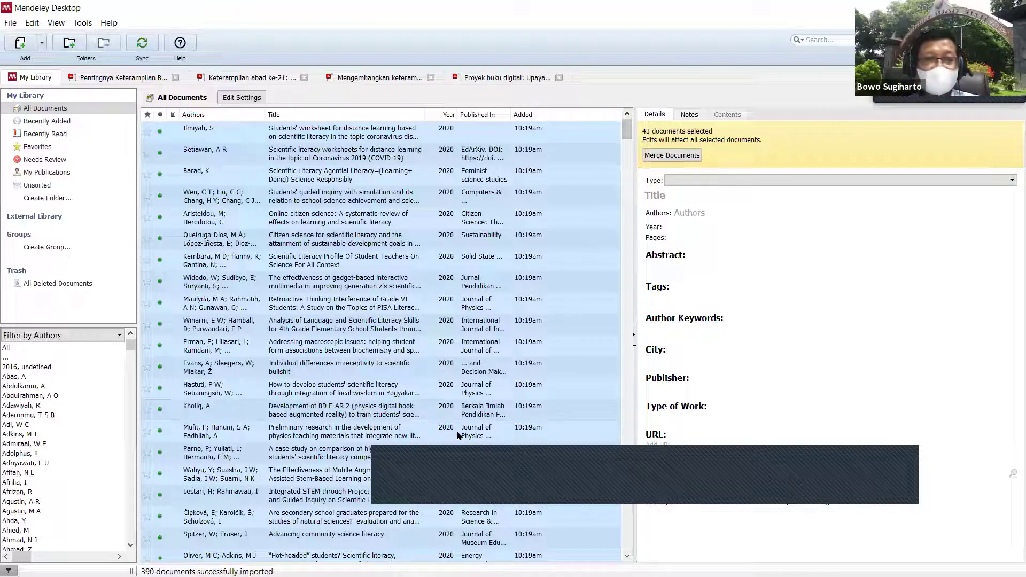
pyautogui.moveTo(247, 556)
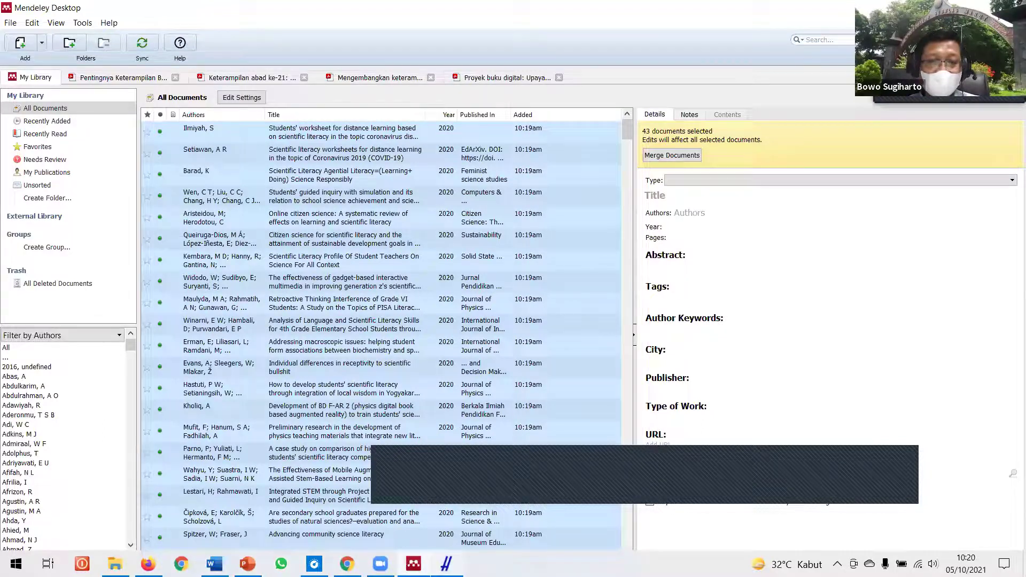
pyautogui.click(447, 564)
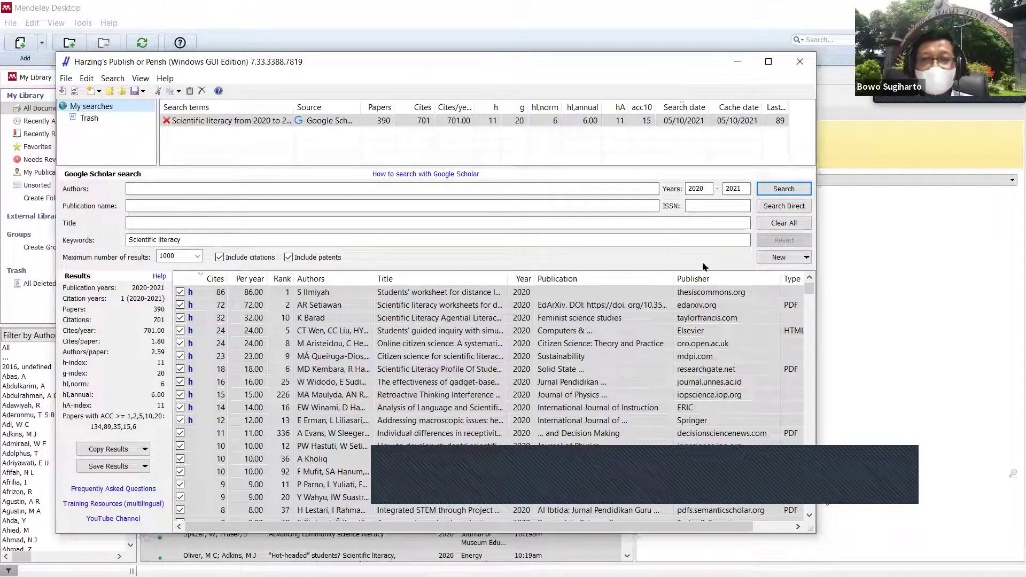
# Step: Delete the saved Scientific literacy search
pyautogui.click(204, 123)
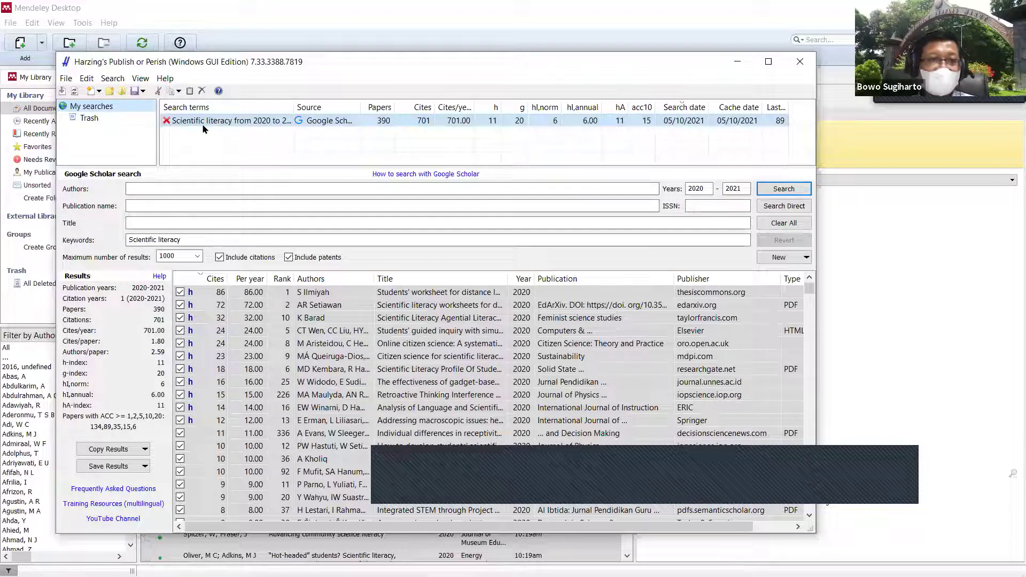
pyautogui.click(204, 123)
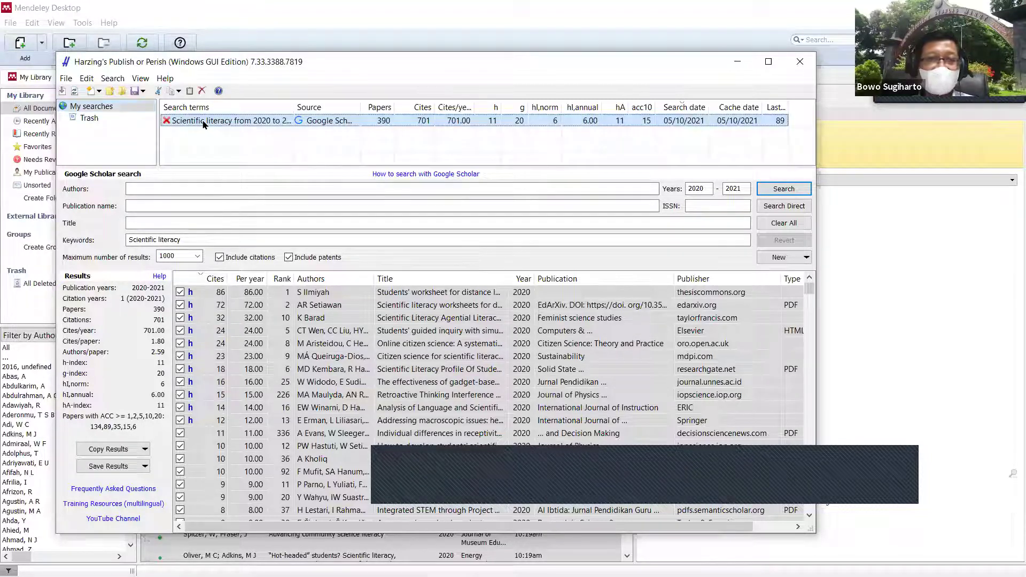
pyautogui.click(202, 90)
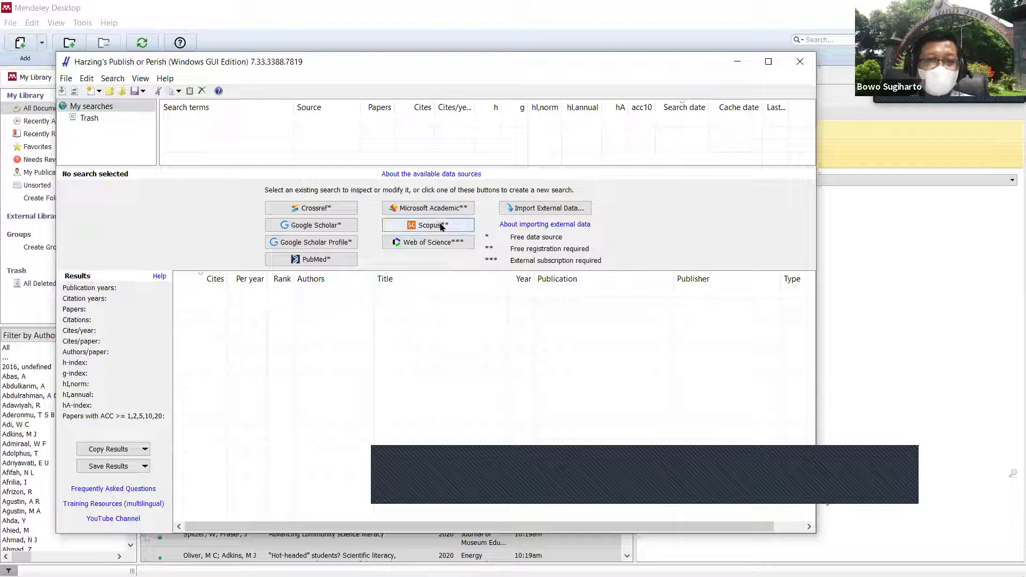
# Step: Run a Scopus search for 'Blended Learning' limited to the year 2021
pyautogui.click(442, 227)
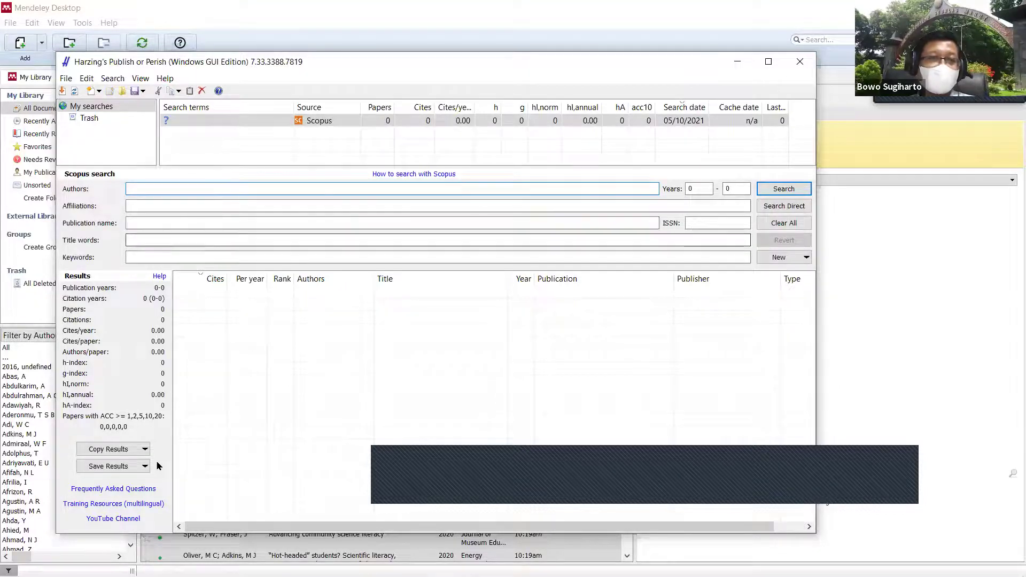
pyautogui.click(160, 259)
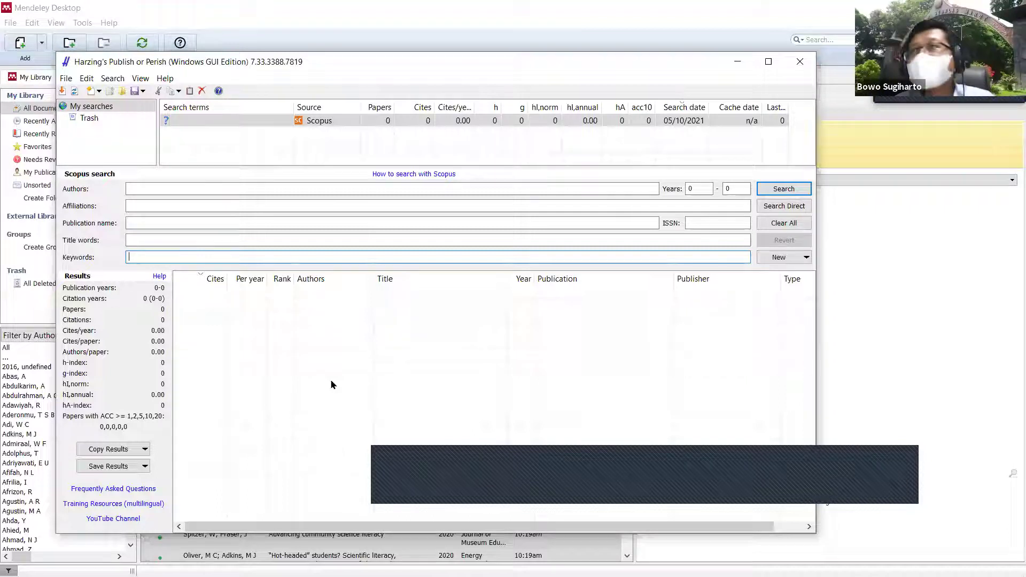
pyautogui.write('Blended Learning')
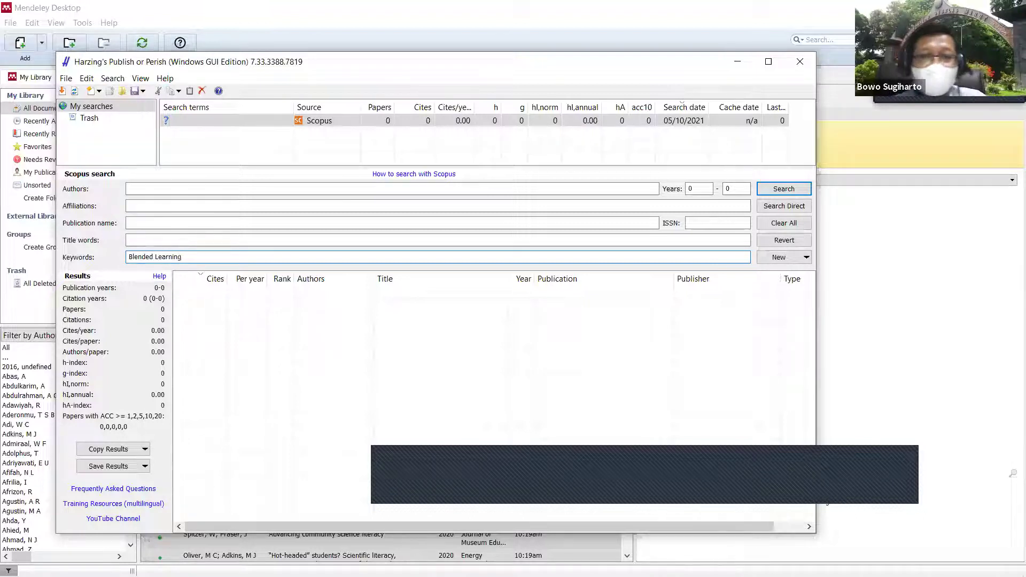
pyautogui.click(700, 188)
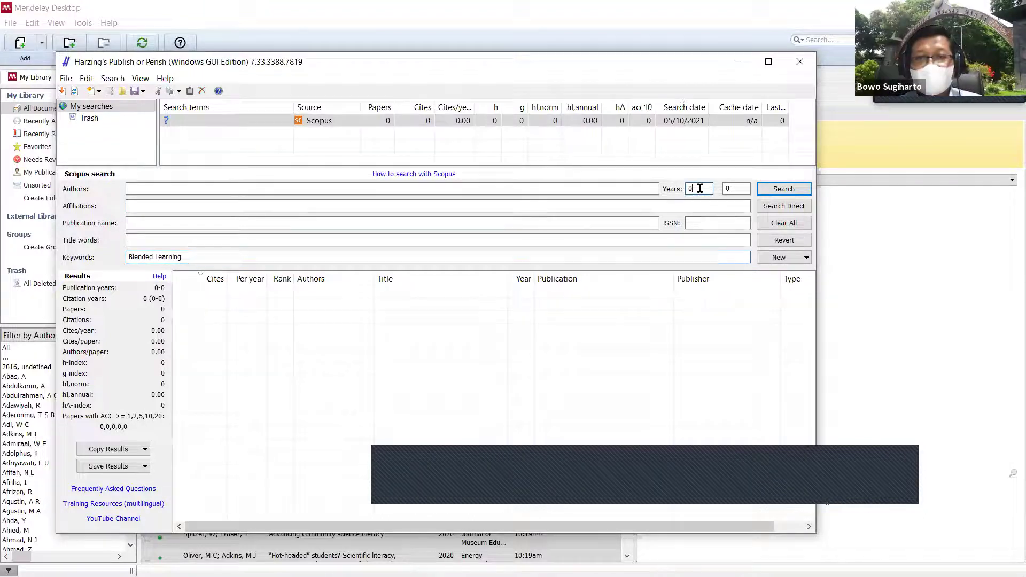
pyautogui.write('2021')
pyautogui.click(734, 189)
pyautogui.write('2')
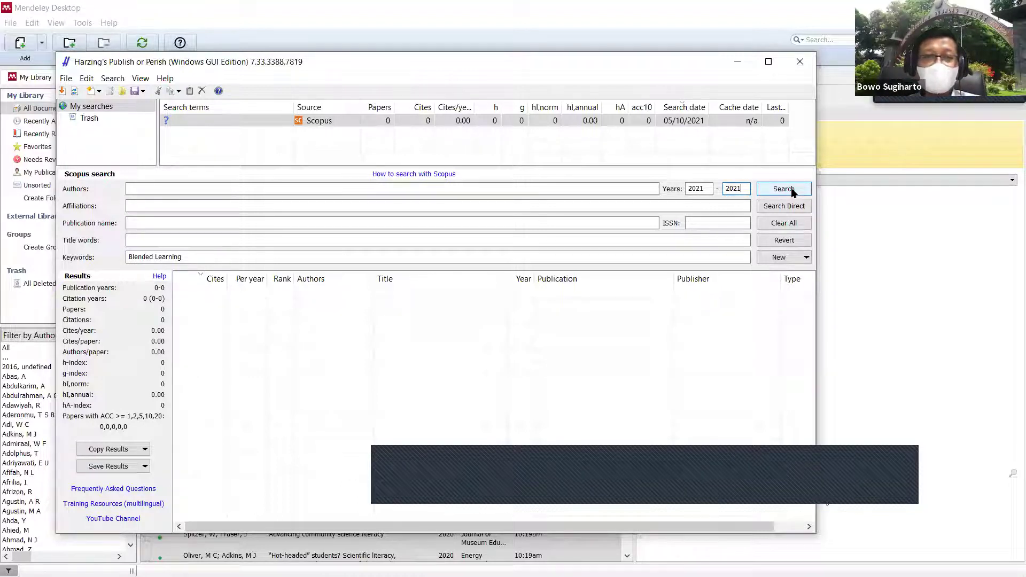
pyautogui.click(793, 191)
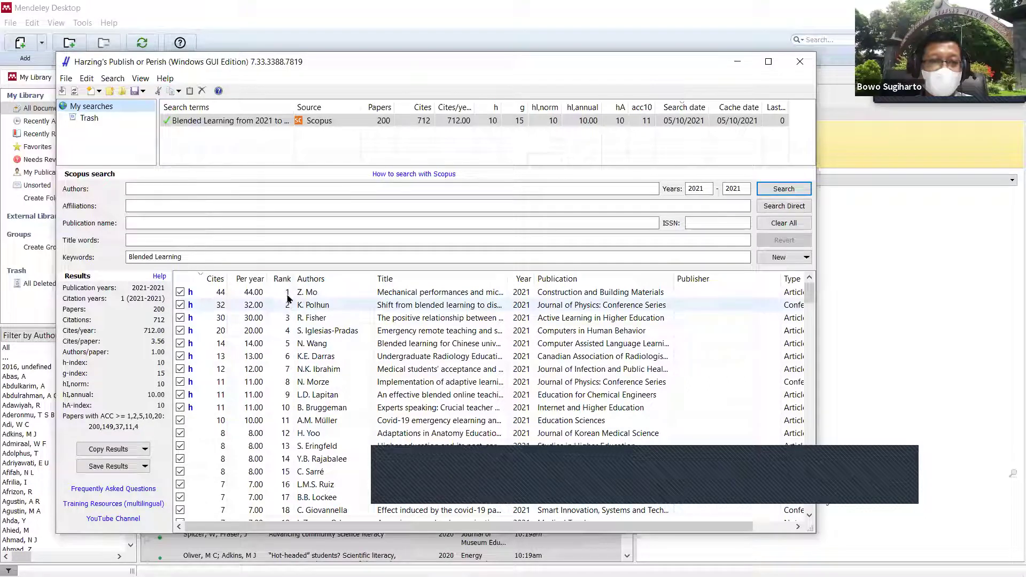
# Step: Sort the 200 Blended Learning results by Rank ascending and select the rank-1 paper
pyautogui.click(283, 280)
pyautogui.click(282, 279)
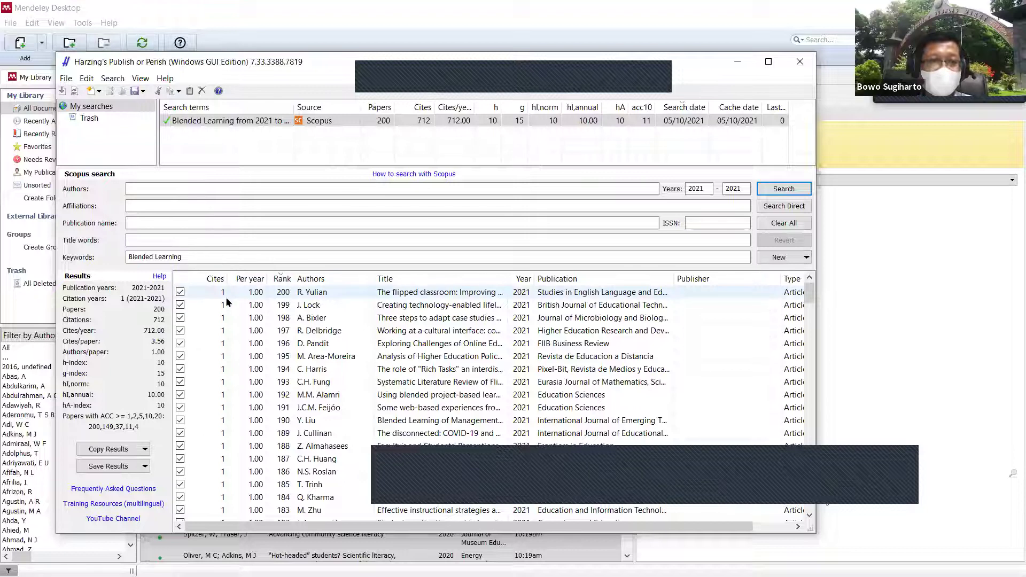
pyautogui.click(282, 279)
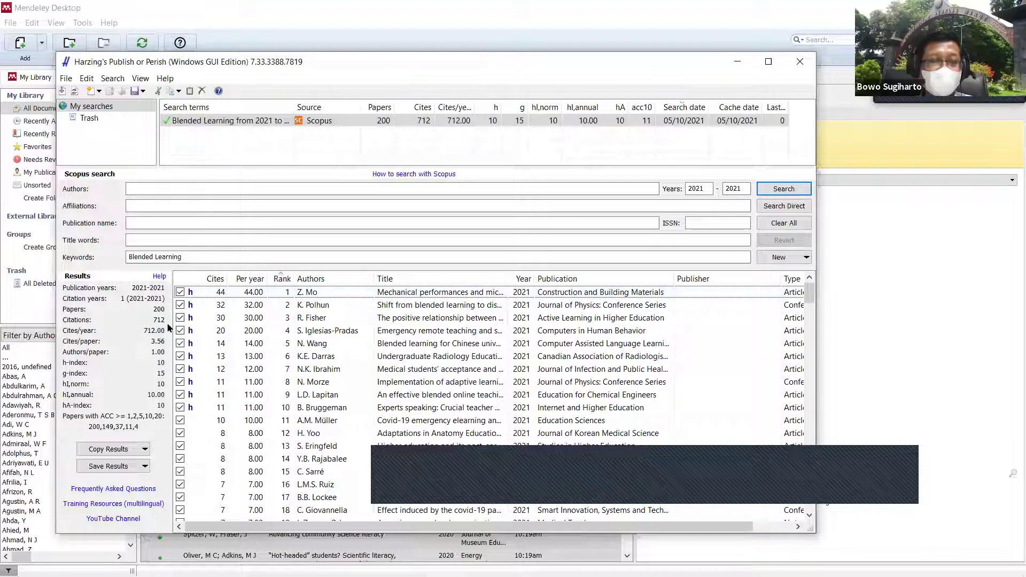
pyautogui.click(452, 293)
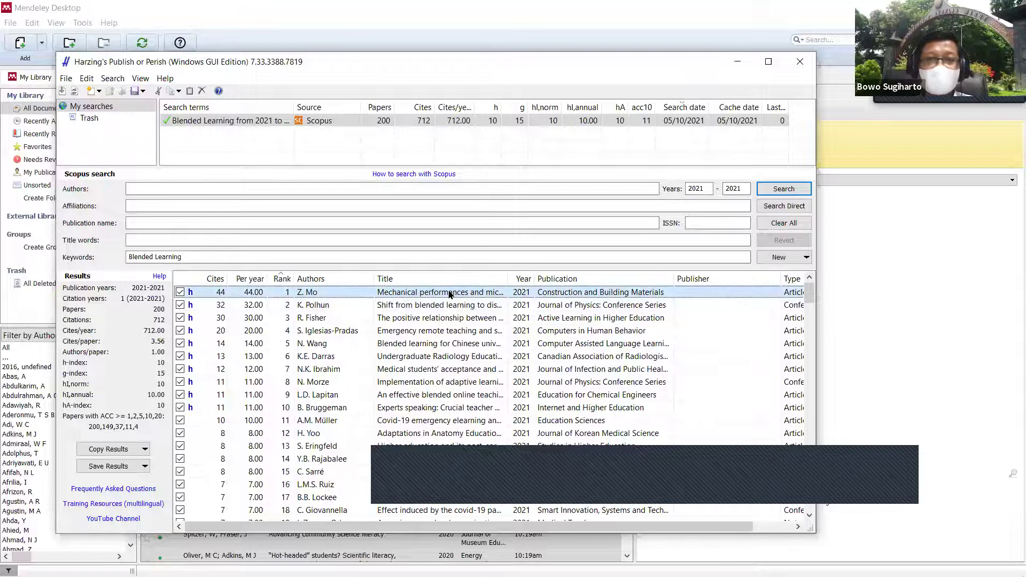
# Step: Open the top-ranked metakaolin UHPC article's Elsevier record in Firefox, then return to Publish or Perish
pyautogui.doubleClick(451, 293)
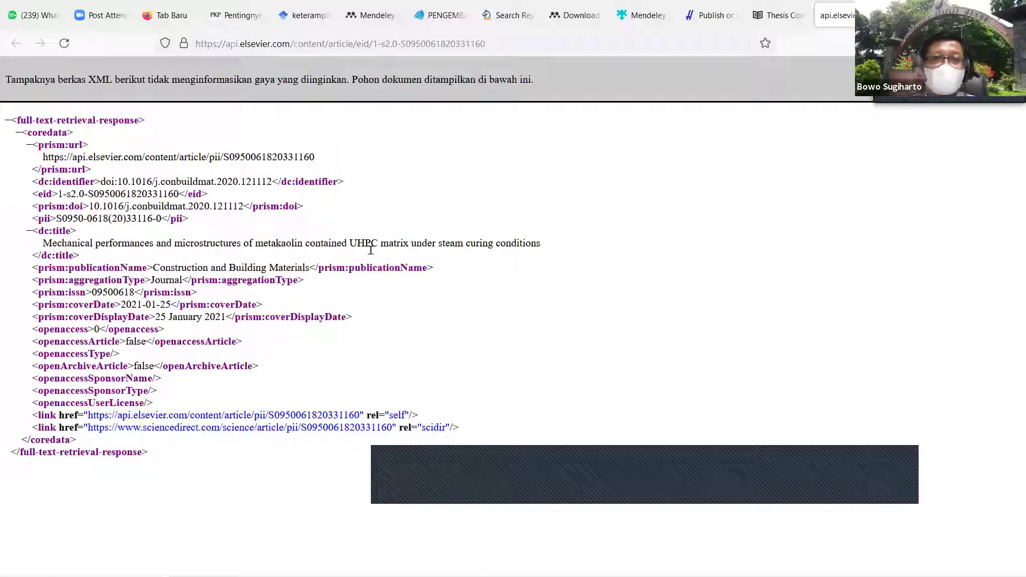
pyautogui.moveTo(318, 574)
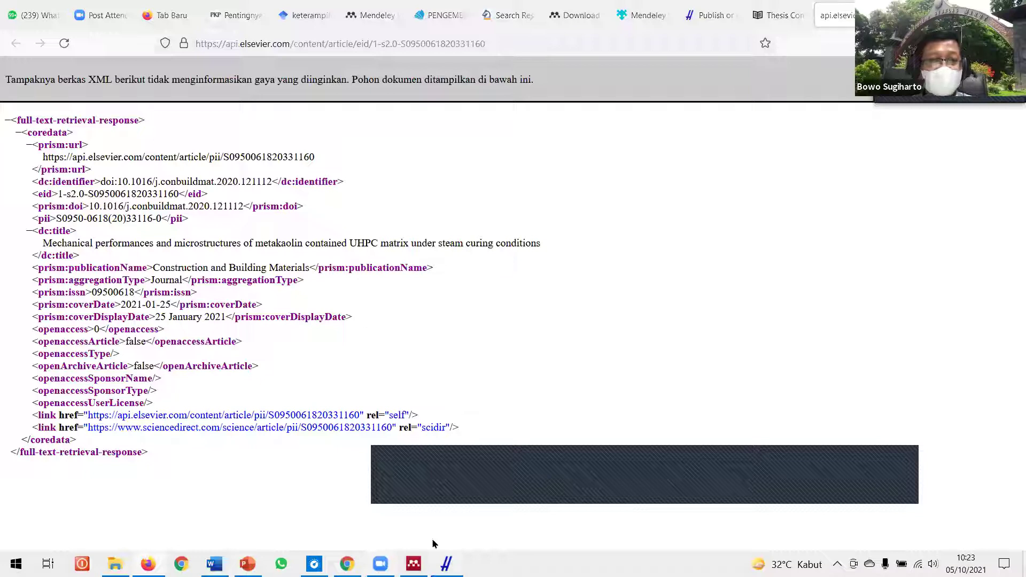
pyautogui.click(447, 562)
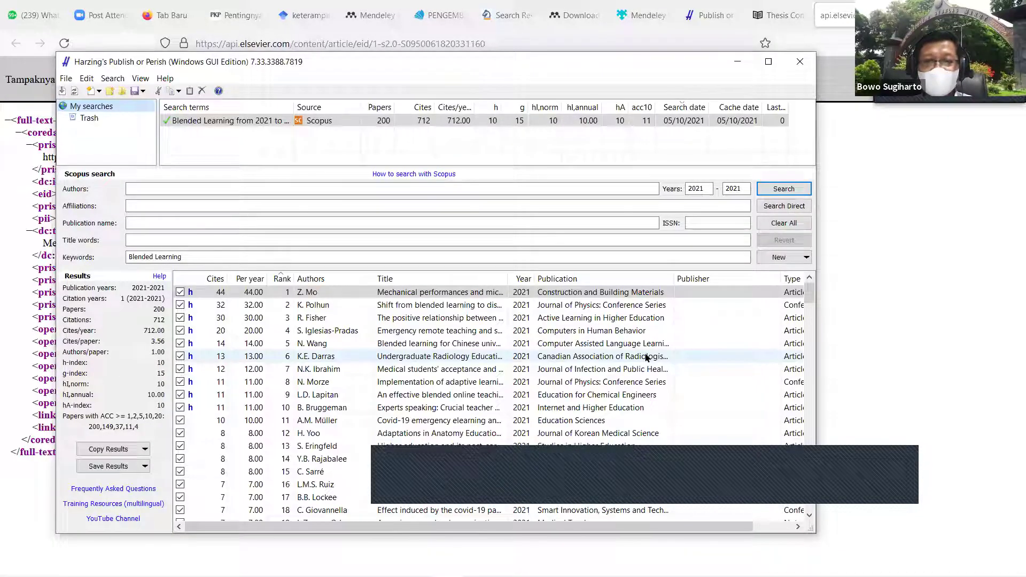
# Step: Select result rows 1 through 10 of the Blended Learning Scopus search
pyautogui.scroll(-17, 647, 357)
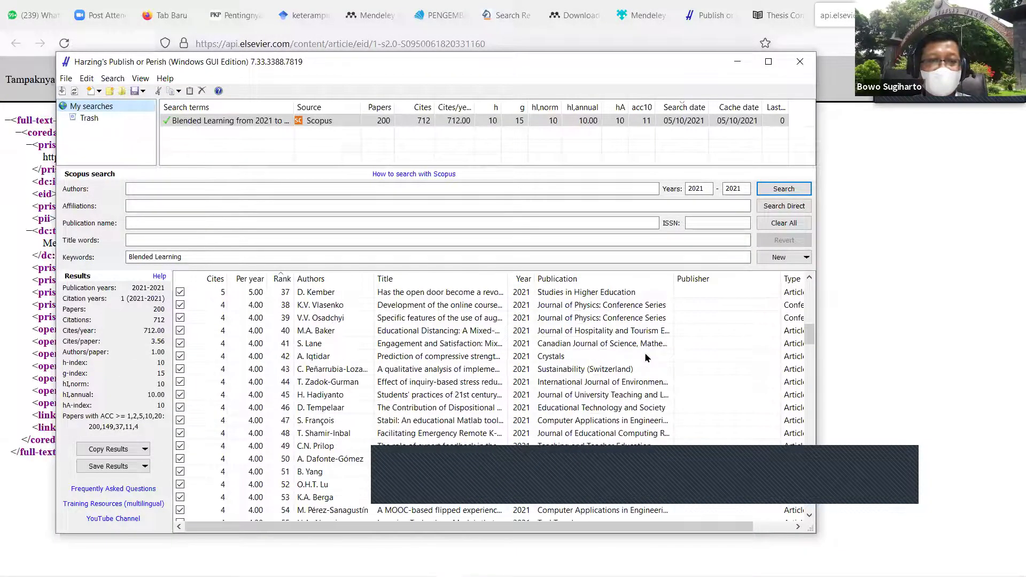
pyautogui.scroll(-5, 647, 357)
pyautogui.scroll(2, 645, 358)
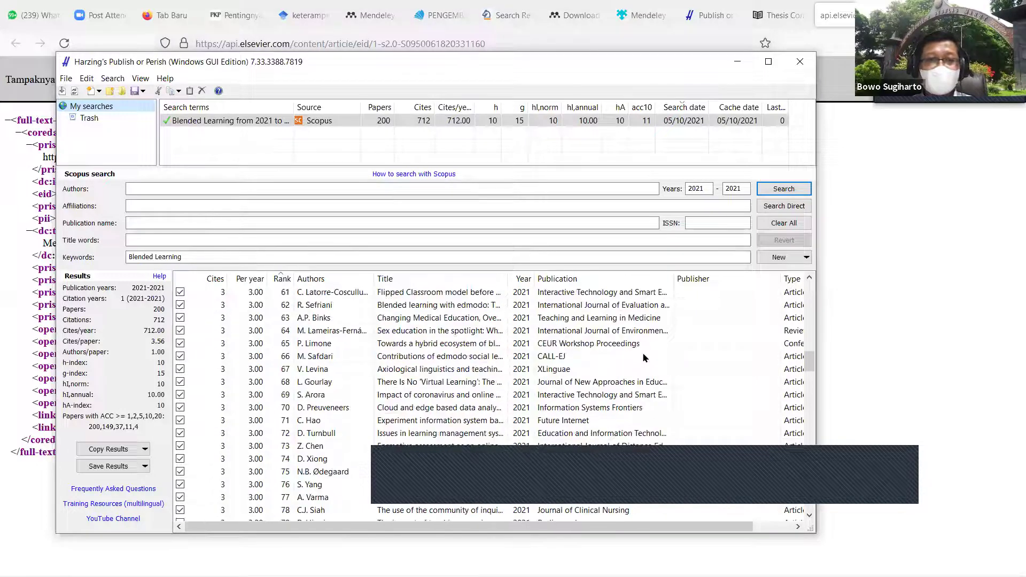
pyautogui.scroll(20, 644, 358)
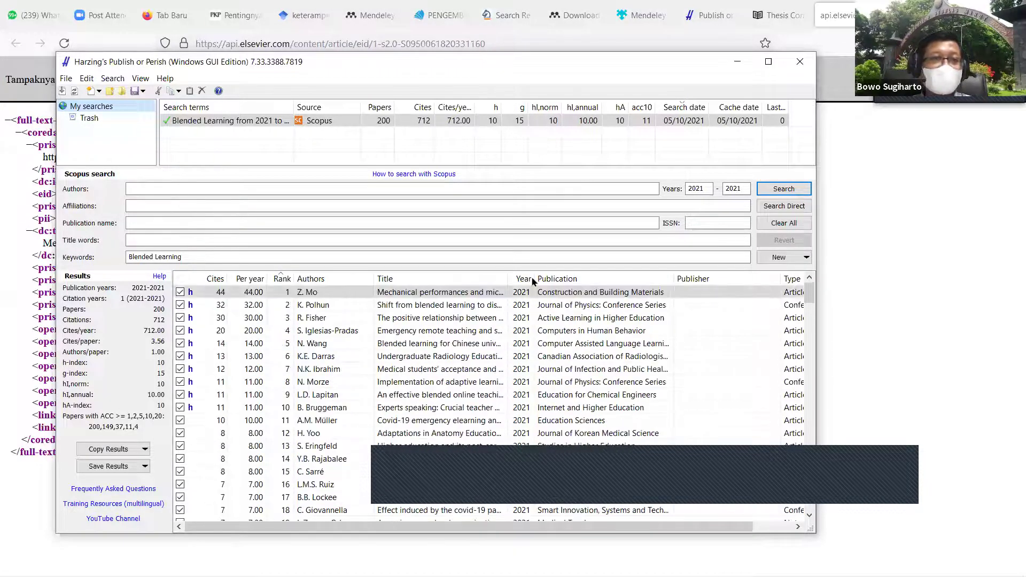
pyautogui.doubleClick(68, 110)
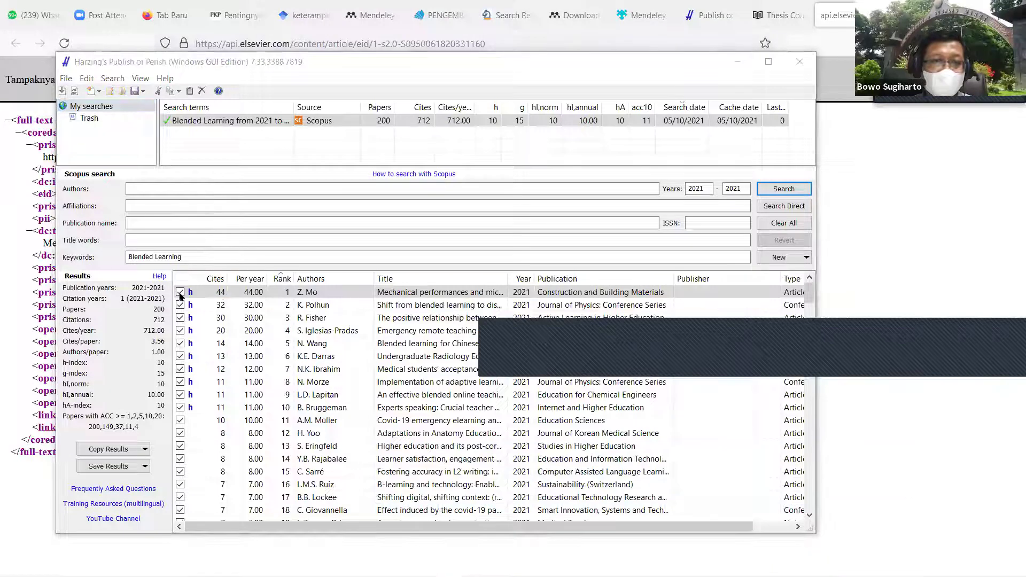
pyautogui.click(206, 293)
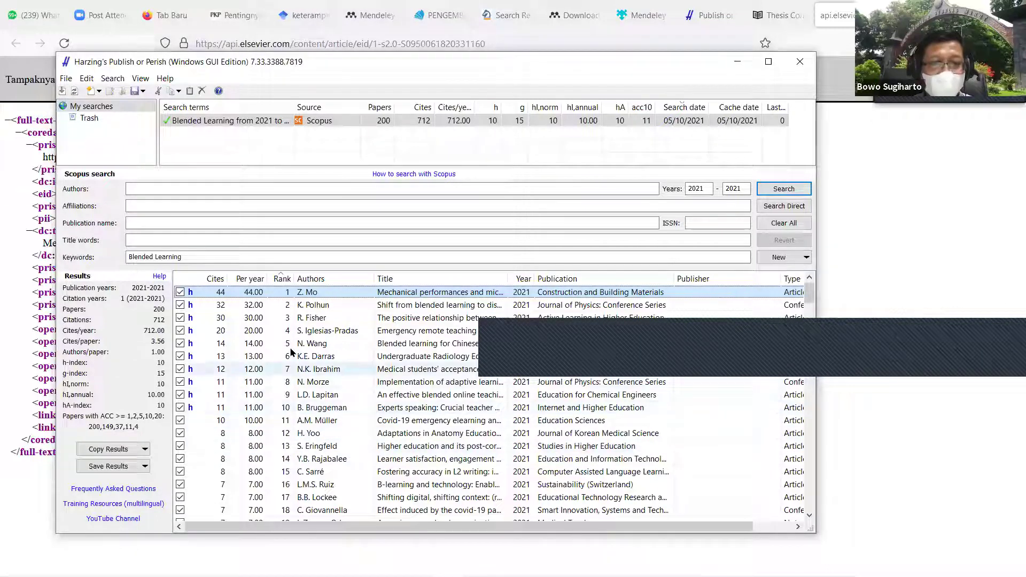
pyautogui.keyDown('shift'); pyautogui.click(303, 408); pyautogui.keyUp('shift')
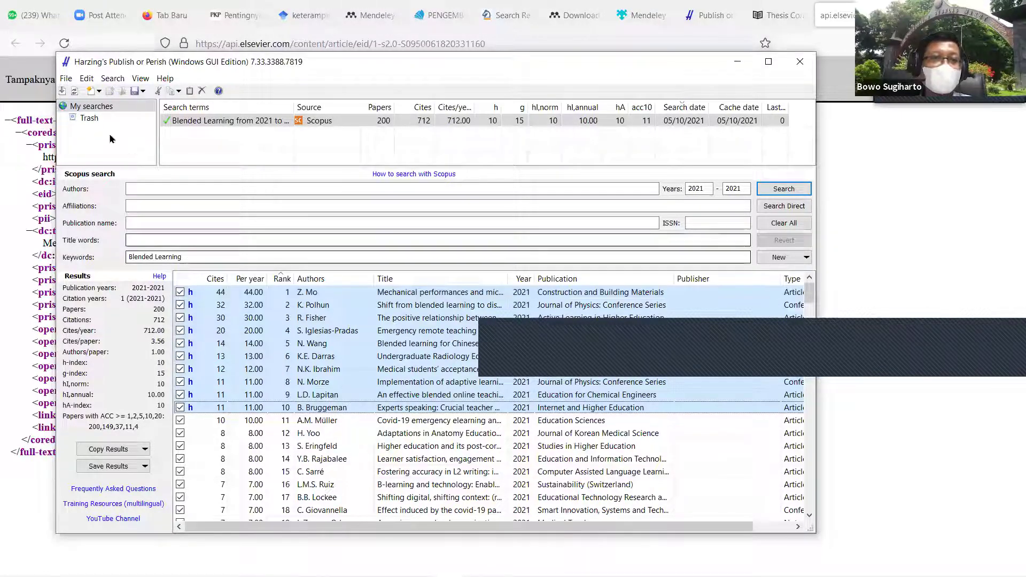
# Step: Save the selected results as a RIS/RefManager file named 'blended learning'
pyautogui.click(66, 79)
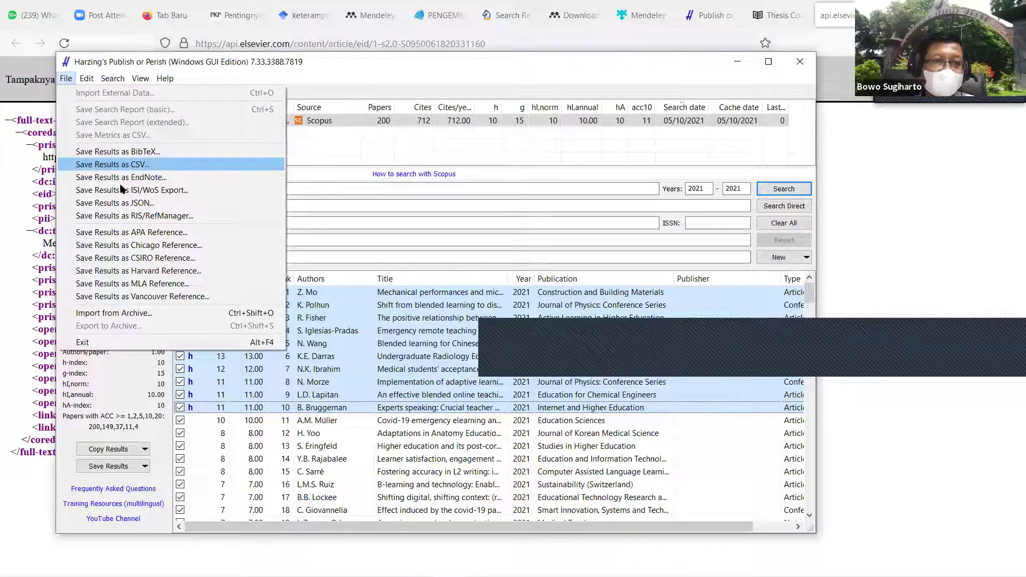
pyautogui.click(152, 216)
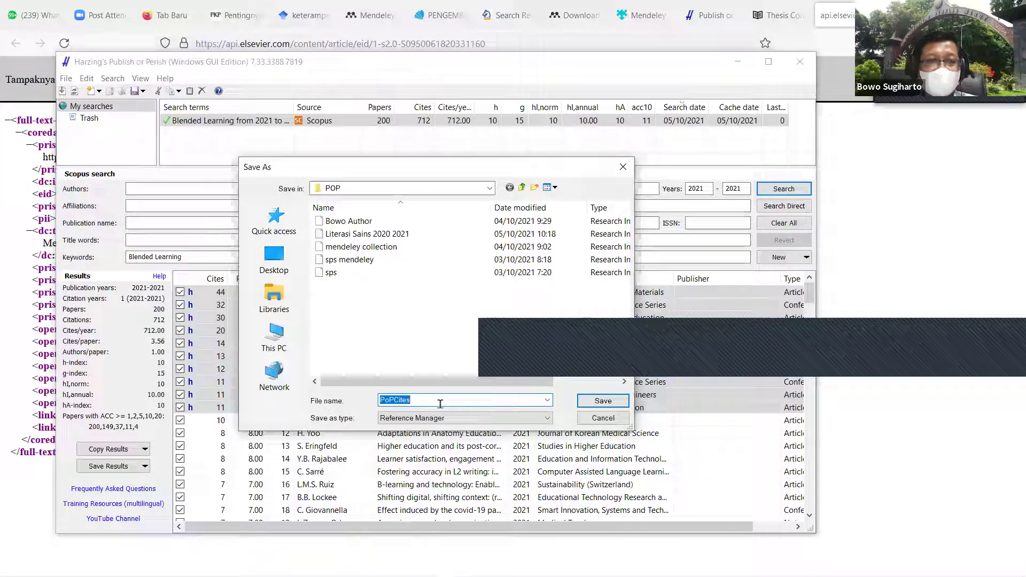
pyautogui.write('blended learning')
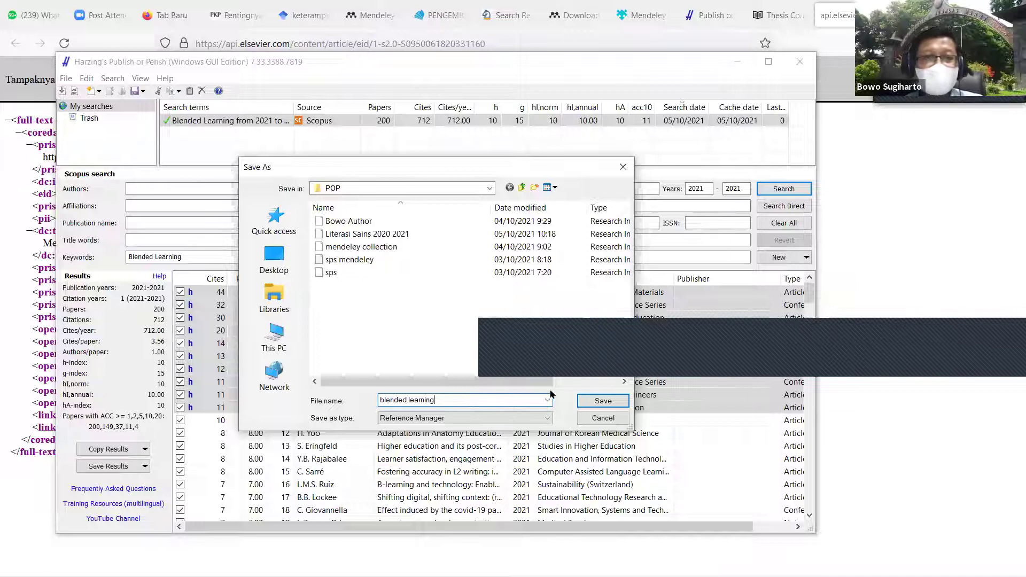
pyautogui.click(603, 402)
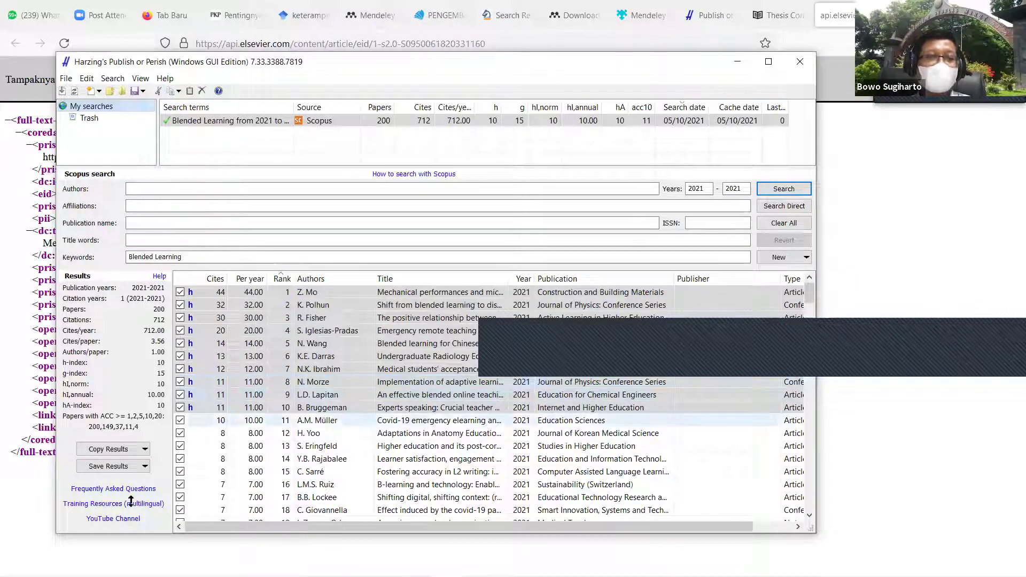
# Step: Confirm the new 'blended learning' file appears in the POP folder in File Explorer
pyautogui.moveTo(381, 575)
pyautogui.click(115, 564)
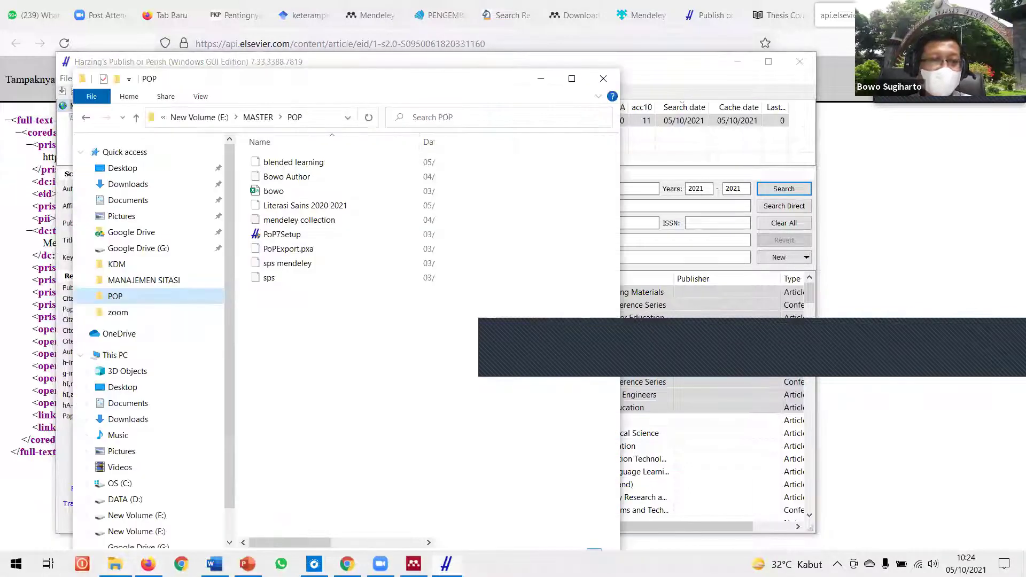
pyautogui.click(314, 165)
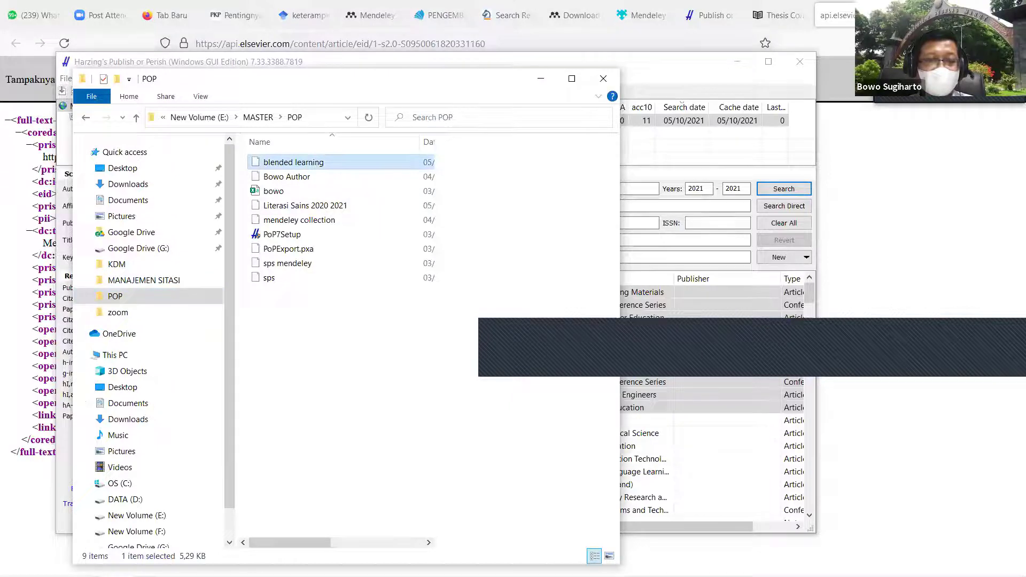
pyautogui.moveTo(308, 576)
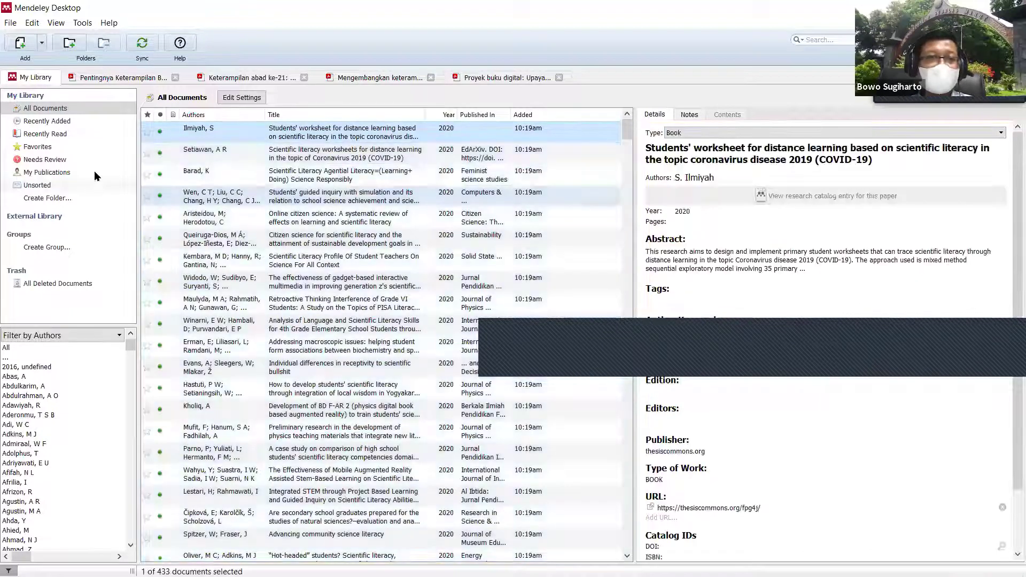
# Step: Import the 'blended learning' RIS file into the Mendeley library
pyautogui.click(10, 24)
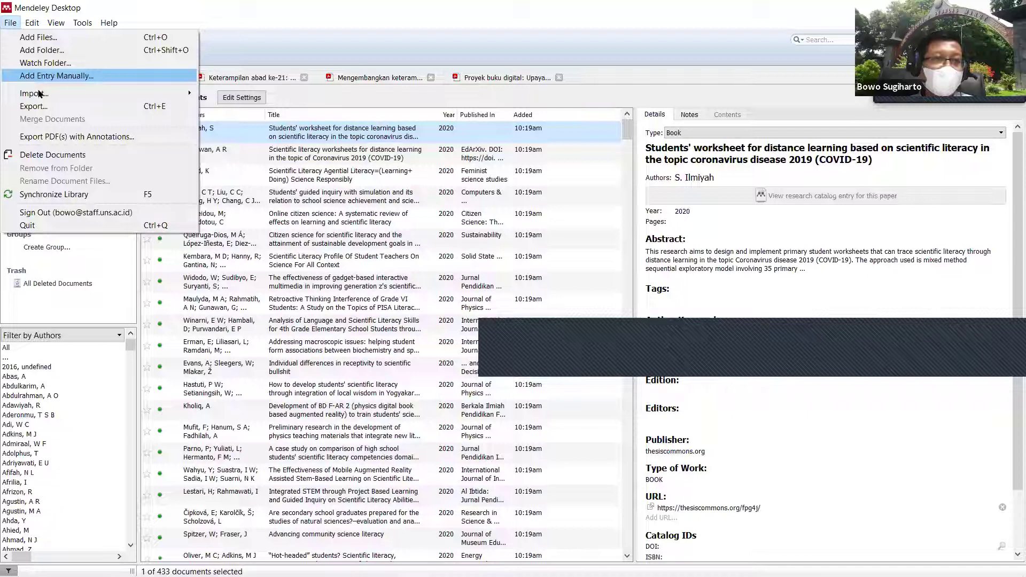
pyautogui.moveTo(59, 94)
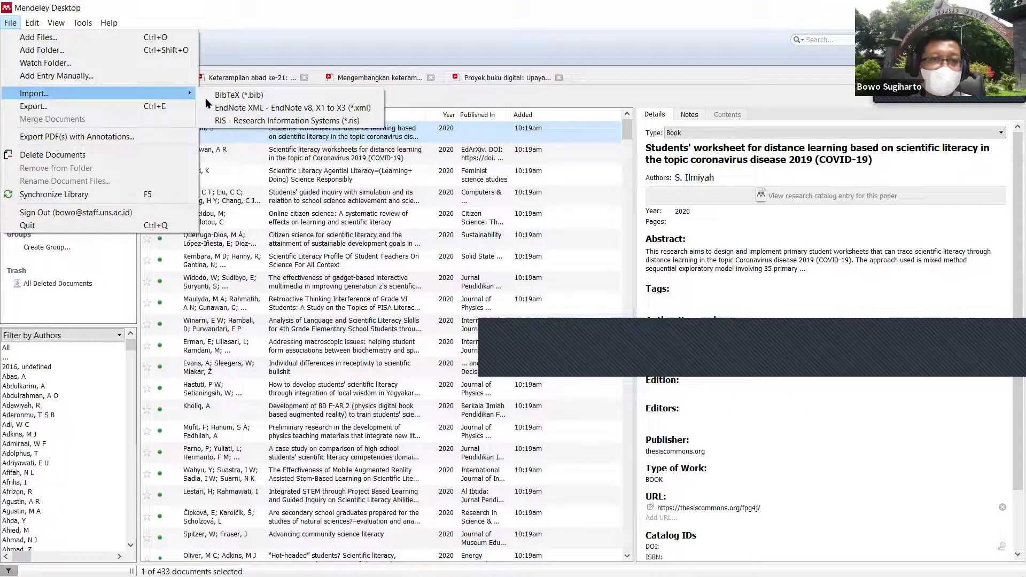
pyautogui.click(227, 120)
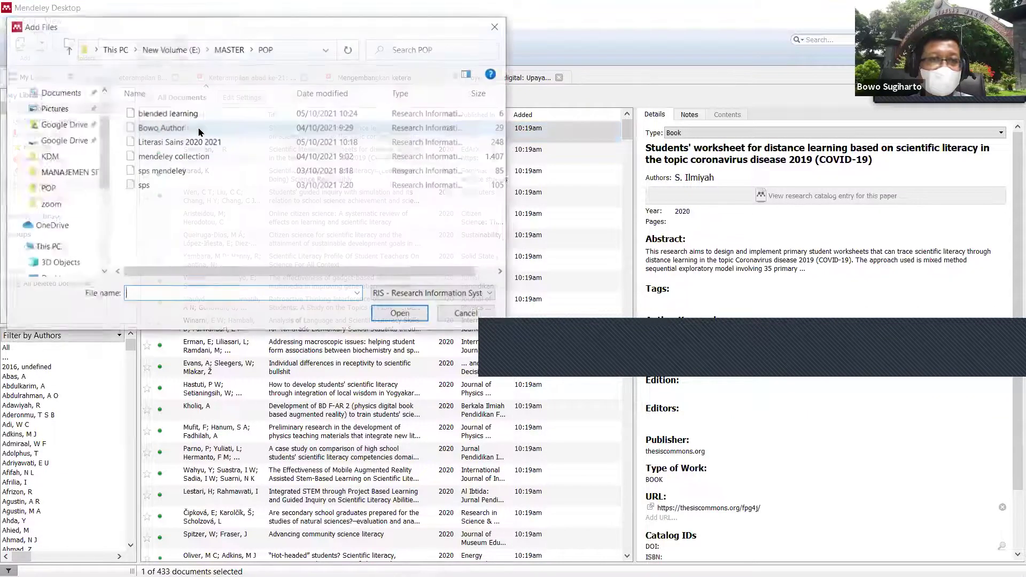
pyautogui.click(190, 116)
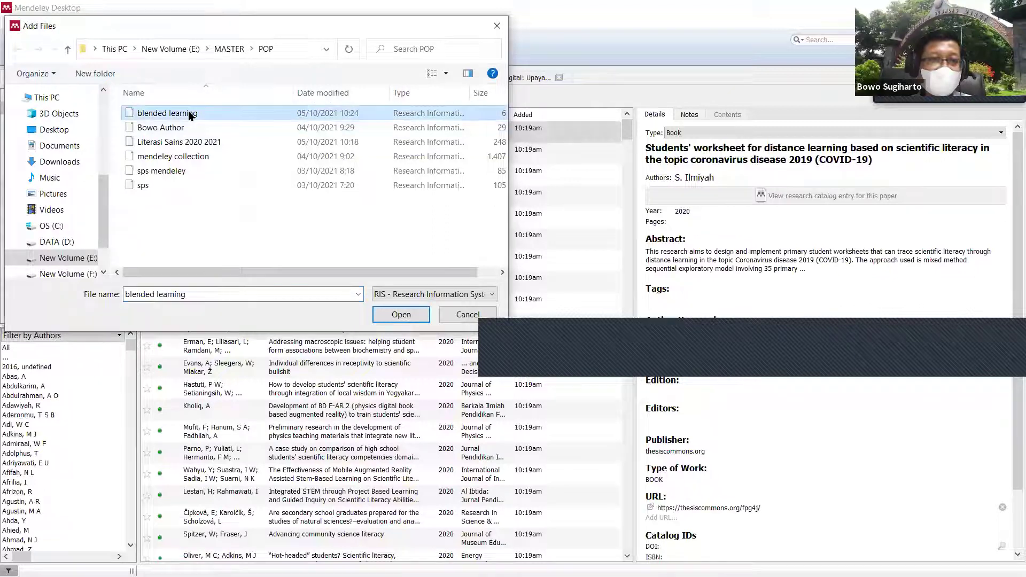
pyautogui.doubleClick(190, 116)
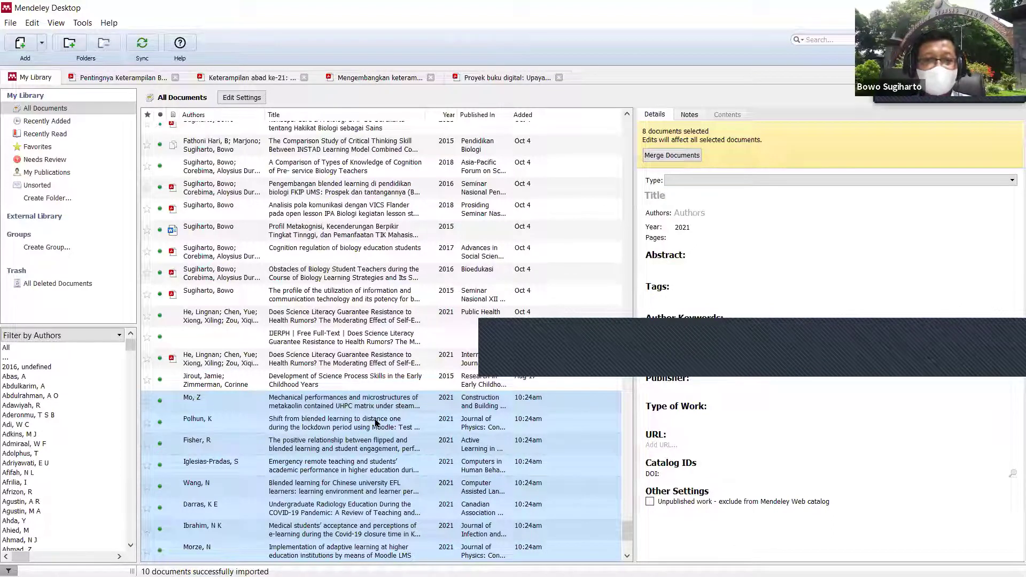
# Step: Select and copy the full title of the Mo, Z metakaolin UHPC paper
pyautogui.click(353, 410)
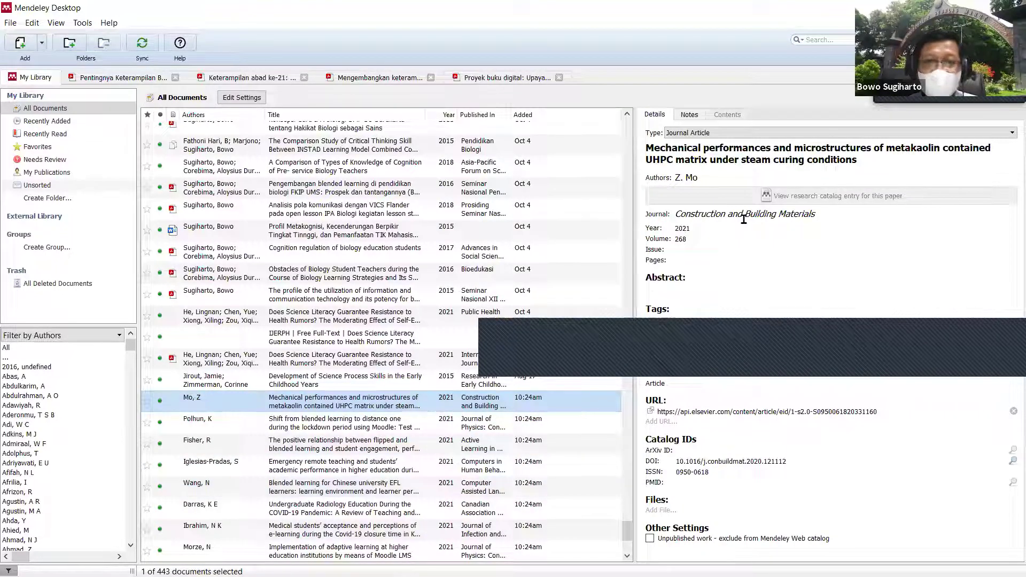
pyautogui.moveTo(882, 160); pyautogui.dragTo(643, 179)
pyautogui.moveTo(882, 158); pyautogui.dragTo(640, 156)
pyautogui.hotkey('ctrl', 'c')
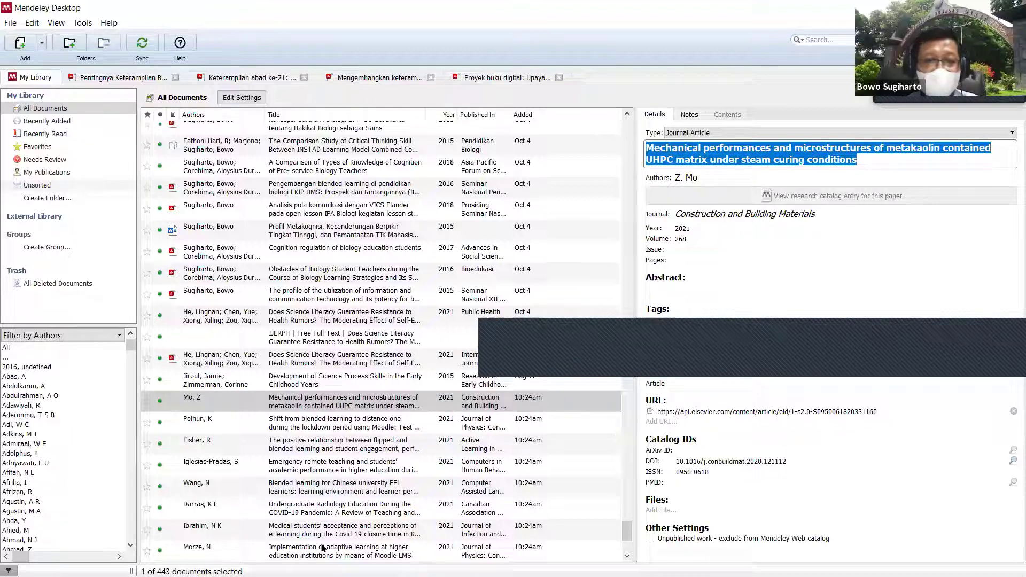
pyautogui.moveTo(324, 556)
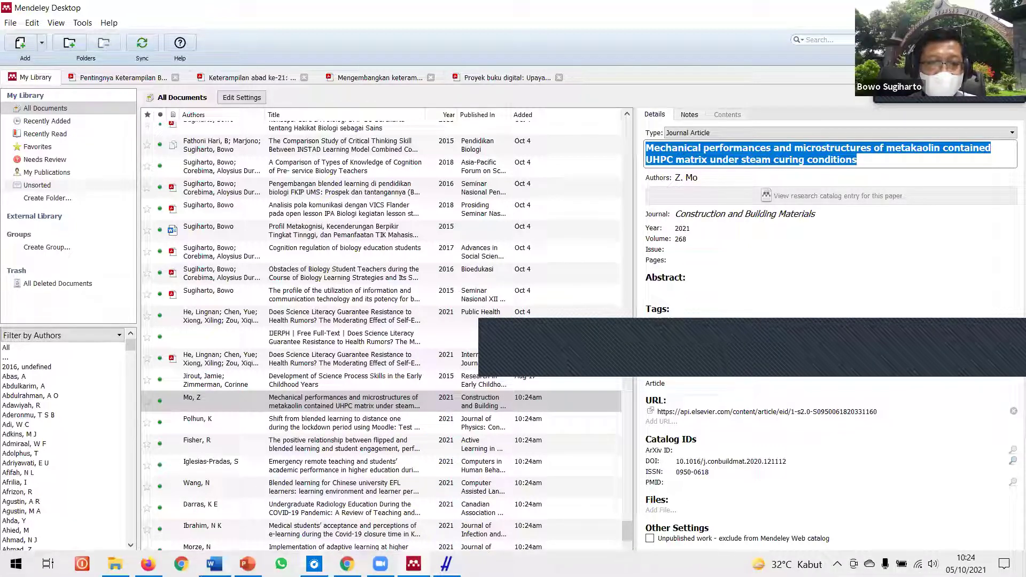
pyautogui.hotkey('alt', 'Tab')
# Step: Insert a (Mo, 2021) Mendeley citation found by pasting the metakaolin paper's title
pyautogui.click(545, 250)
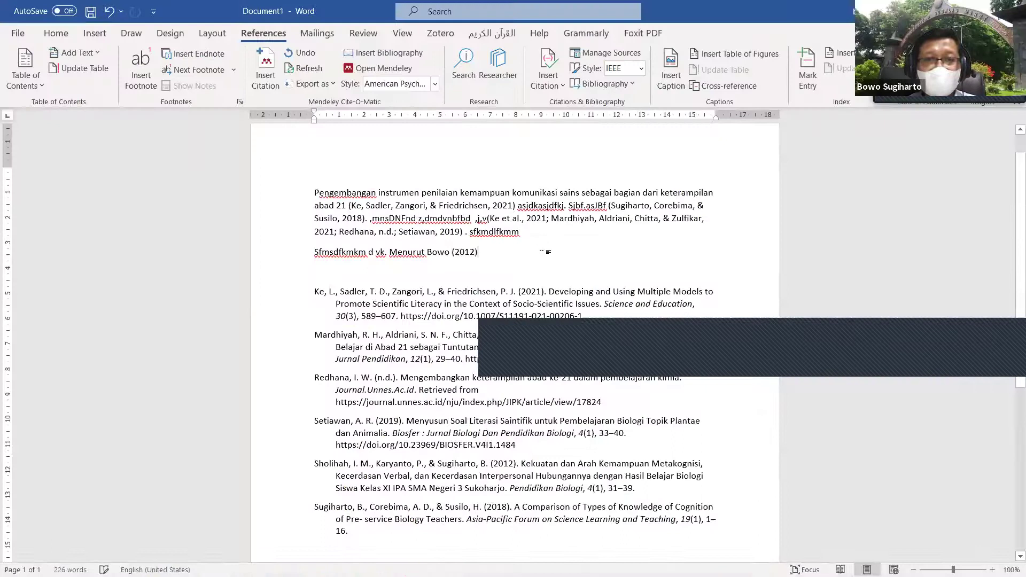
pyautogui.write('/lsakfndasjfa/lsasnf  ,sfnasLnkf')
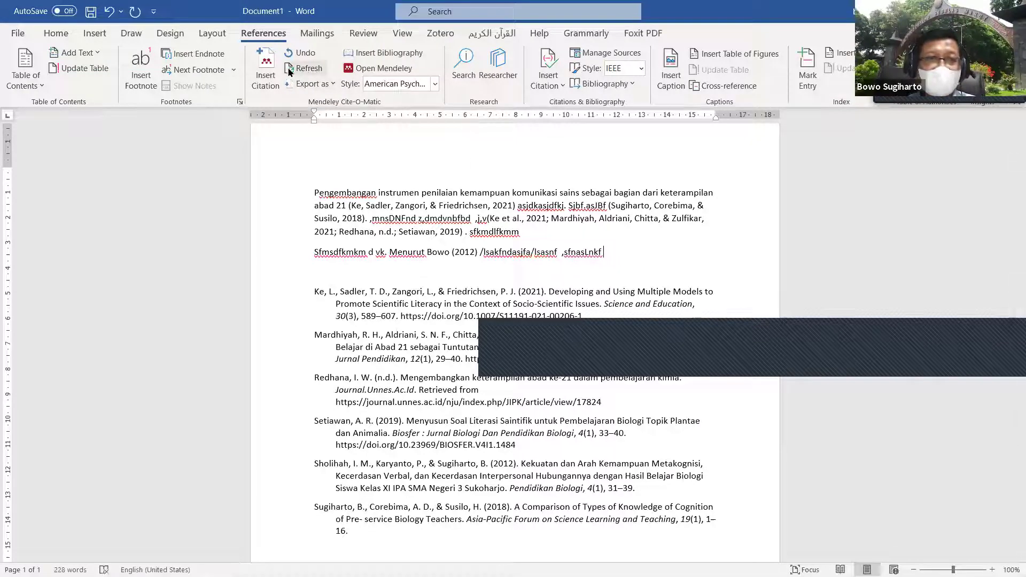
pyautogui.click(270, 69)
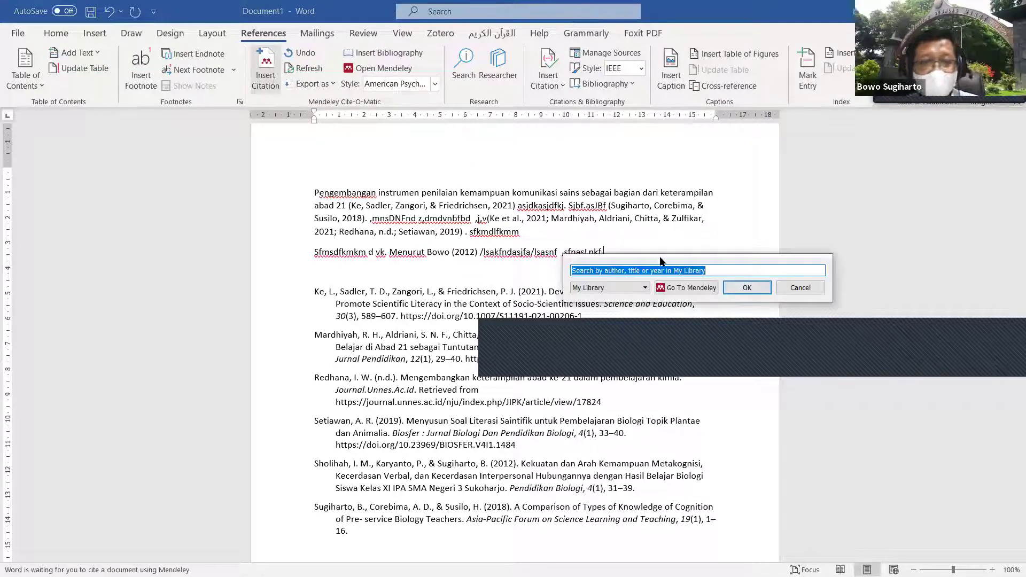
pyautogui.hotkey('ctrl', 'v')
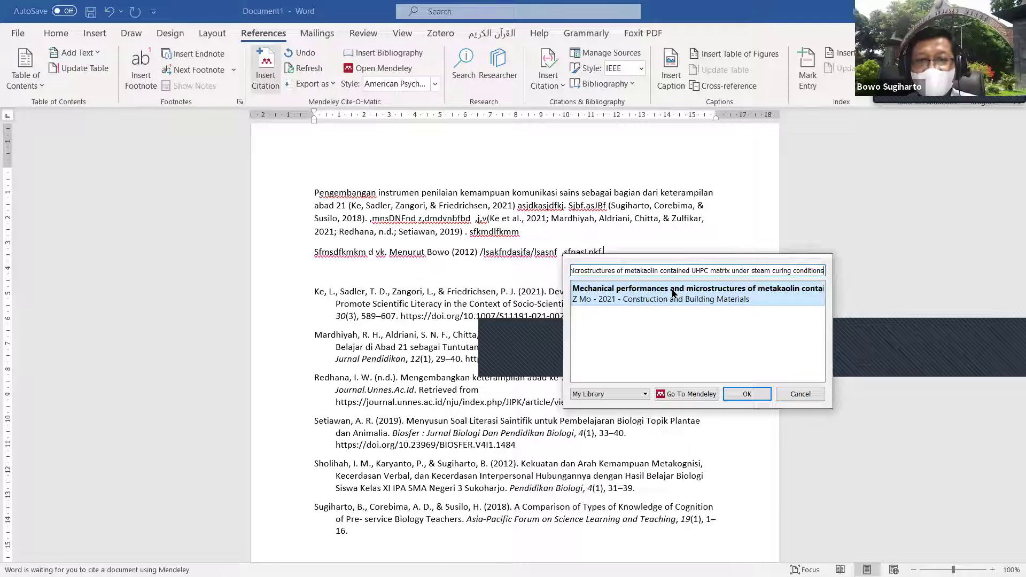
pyautogui.click(673, 293)
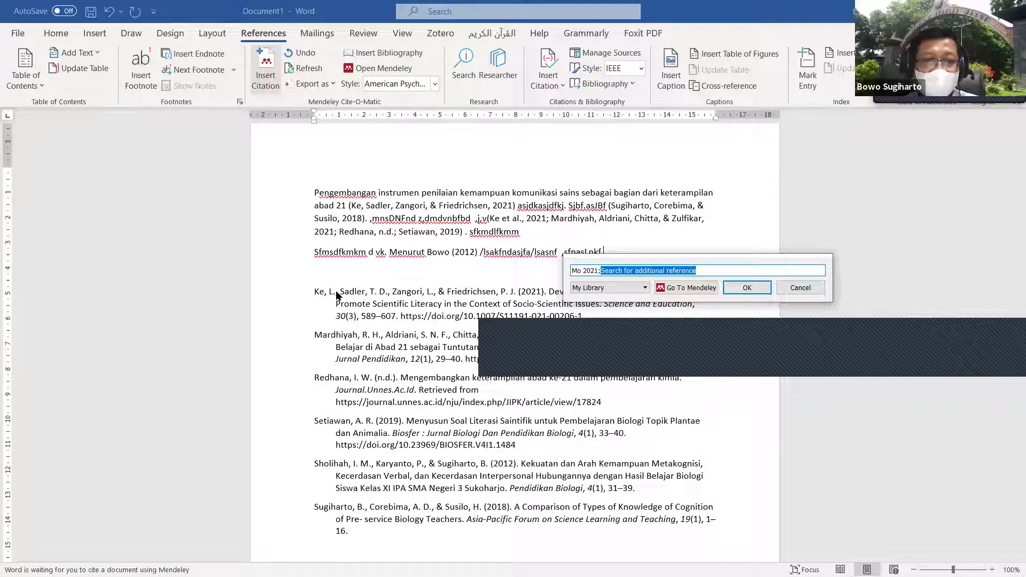
pyautogui.click(759, 287)
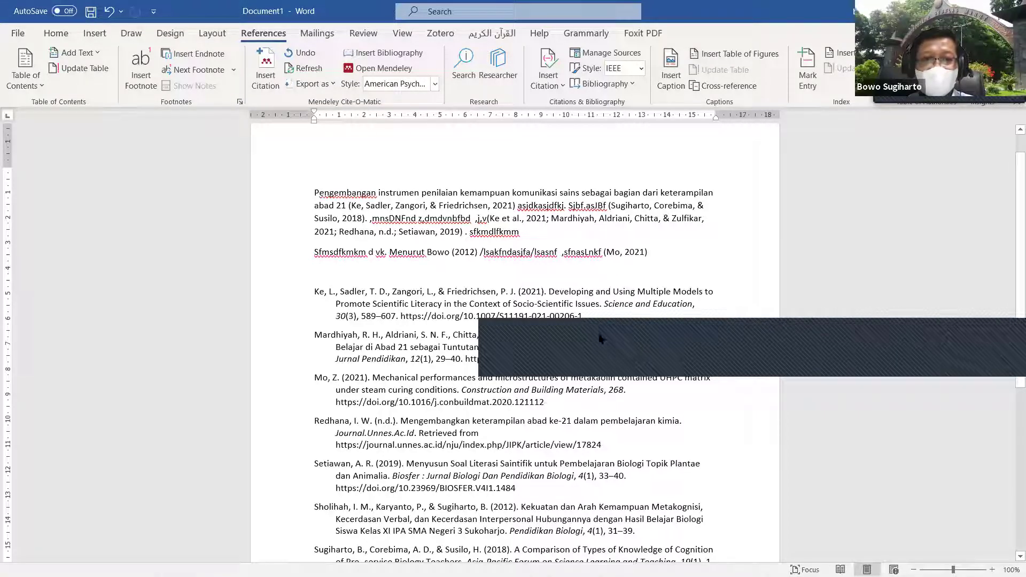
pyautogui.write('laskfnaSLKNF')
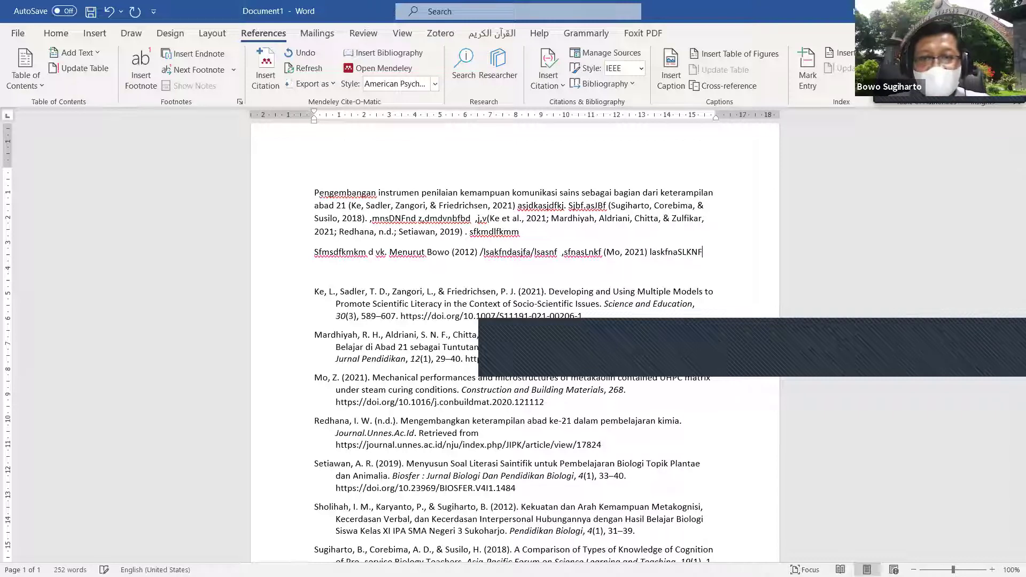
pyautogui.write('l/k sknkfa<N')
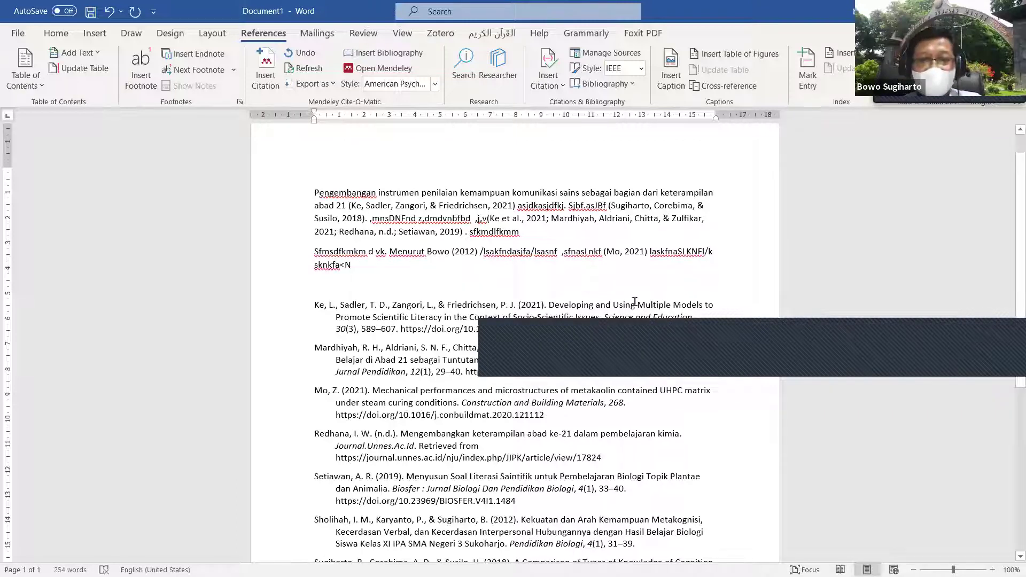
# Step: Pick the Polhun, Fisher, Lapitan and Bruggeman 2021 papers in Mendeley and cite them together
pyautogui.click(266, 69)
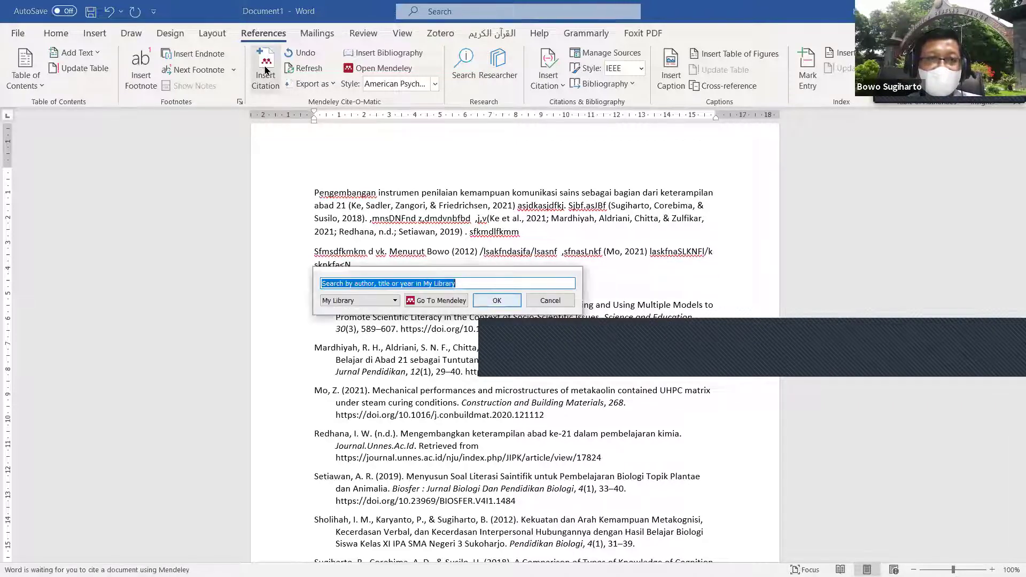
pyautogui.click(435, 301)
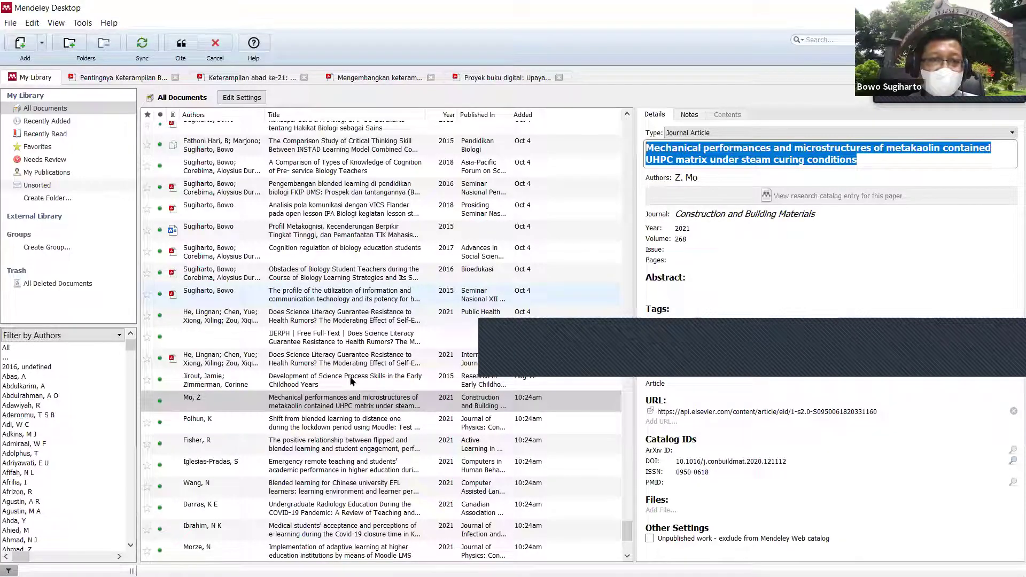
pyautogui.scroll(-1, 345, 349)
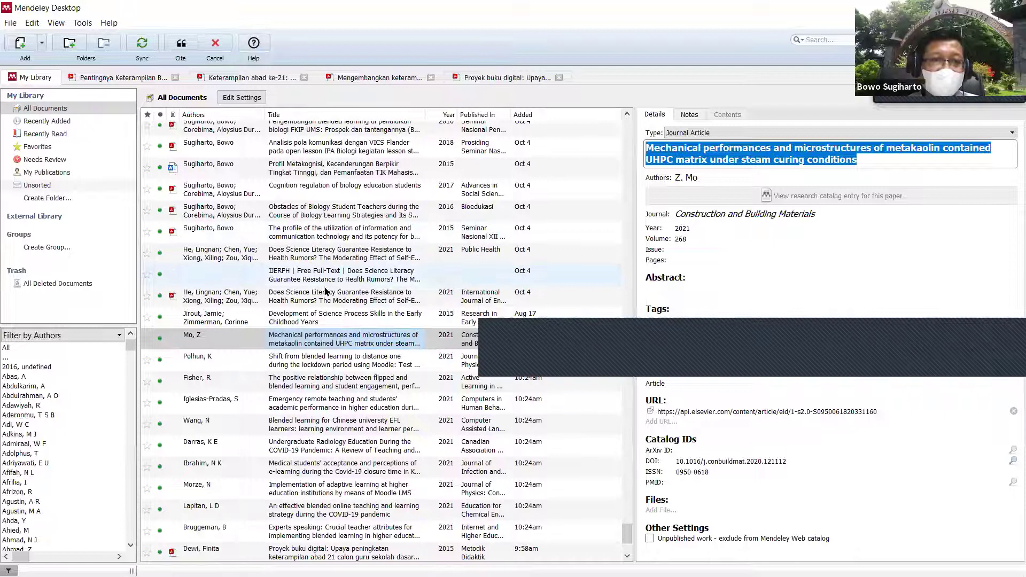
pyautogui.scroll(-2, 319, 270)
pyautogui.click(315, 235)
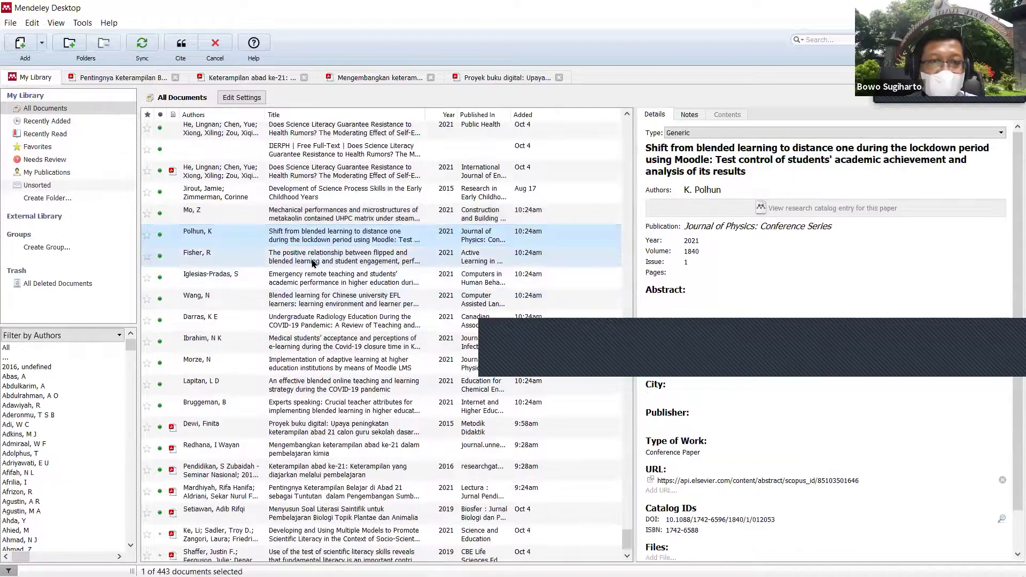
pyautogui.keyDown('shift'); pyautogui.click(314, 258); pyautogui.keyUp('shift')
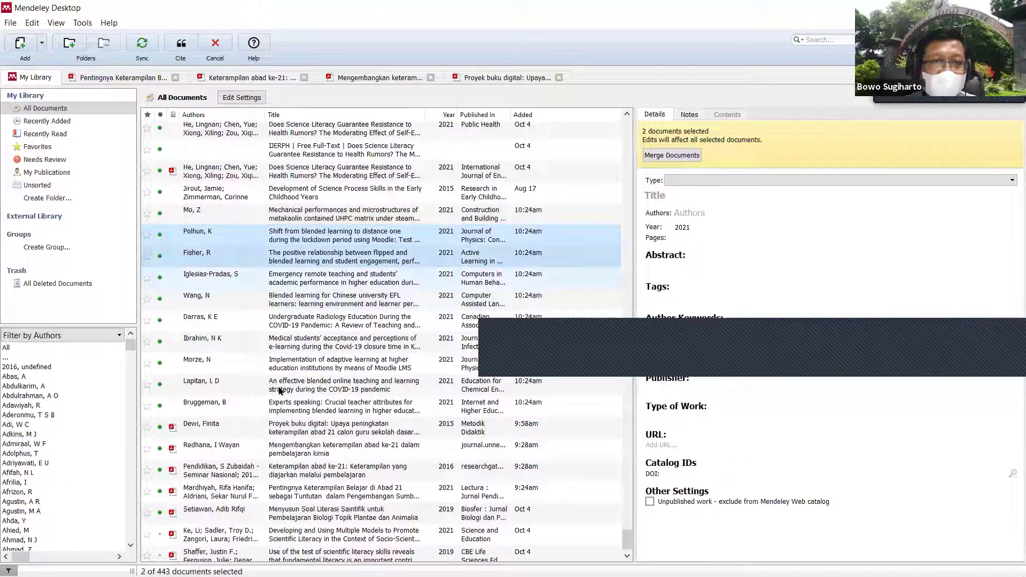
pyautogui.hotkey('shift', 'Down')
pyautogui.keyDown('shift'); pyautogui.click(310, 385); pyautogui.keyUp('shift')
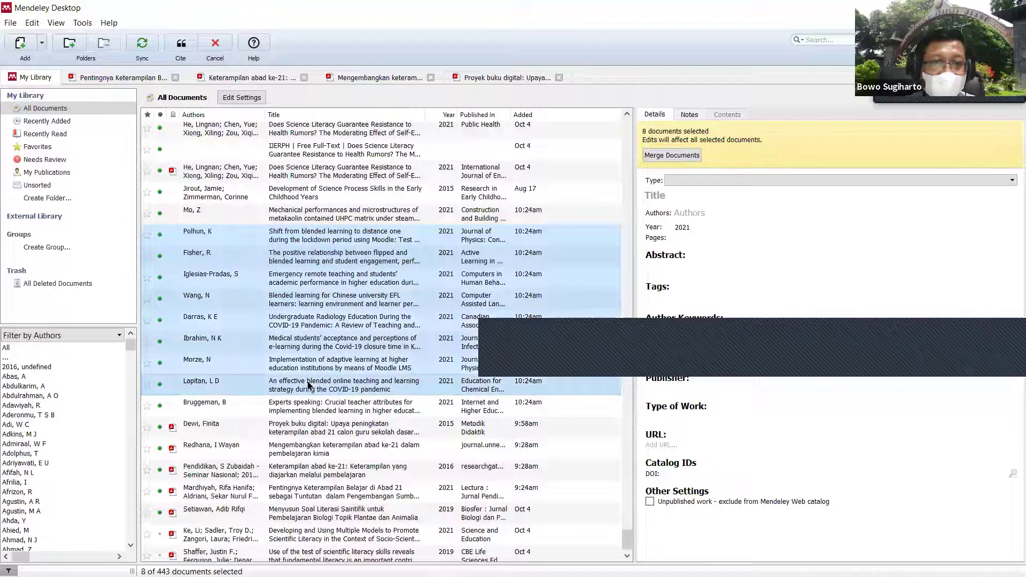
pyautogui.keyDown('shift'); pyautogui.click(289, 302); pyautogui.keyUp('shift')
pyautogui.keyDown('shift'); pyautogui.click(293, 262); pyautogui.keyUp('shift')
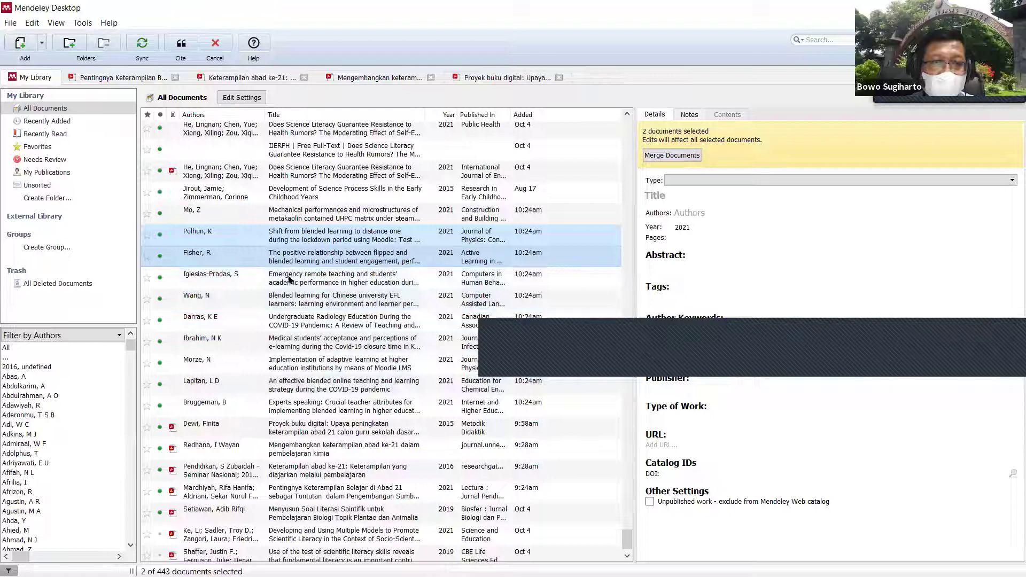
pyautogui.keyDown('ctrl'); pyautogui.click(295, 390); pyautogui.keyUp('ctrl')
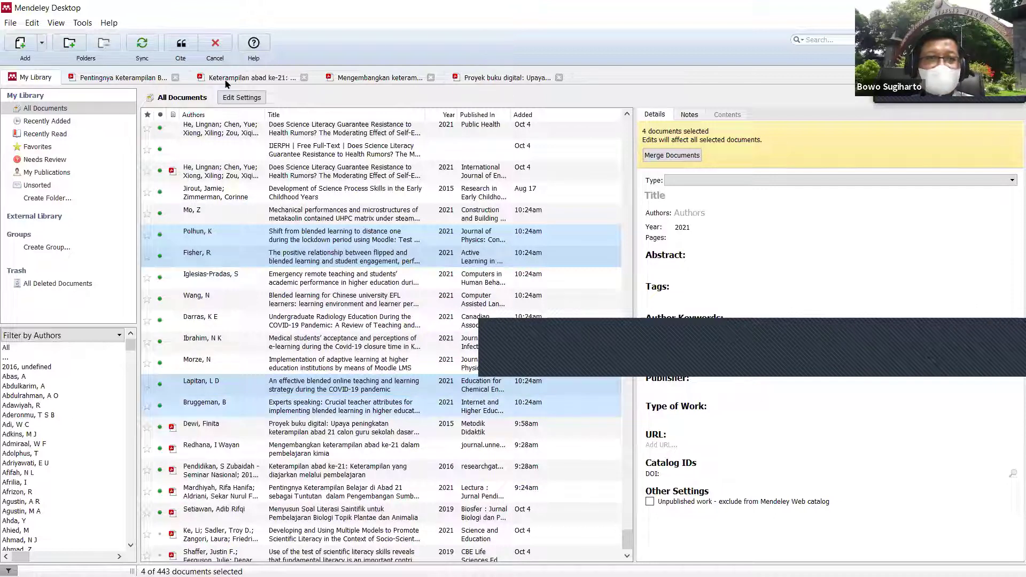
pyautogui.click(180, 47)
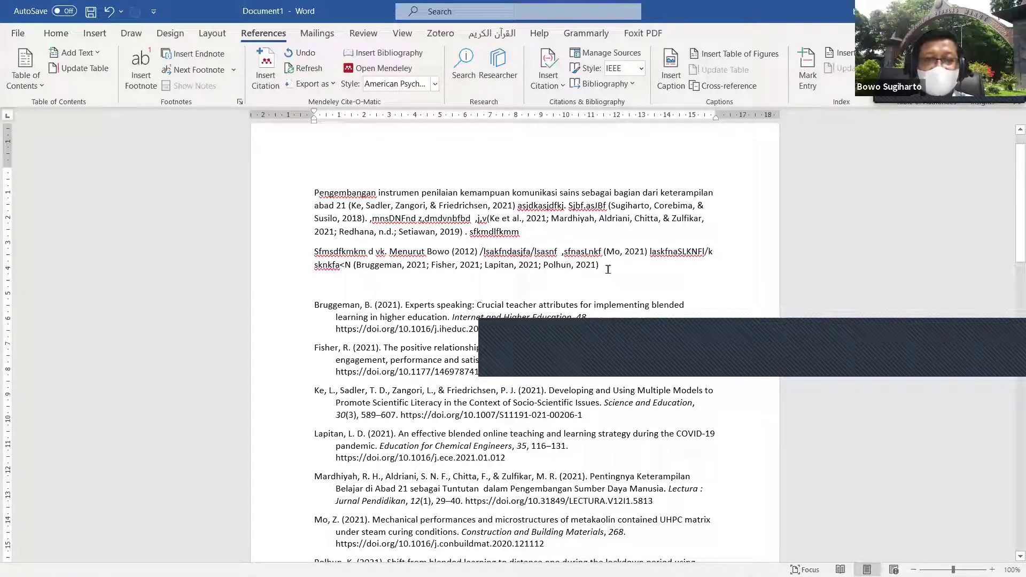
# Step: Add a full stop after the four-paper citation and review the updated reference list
pyautogui.write('.')
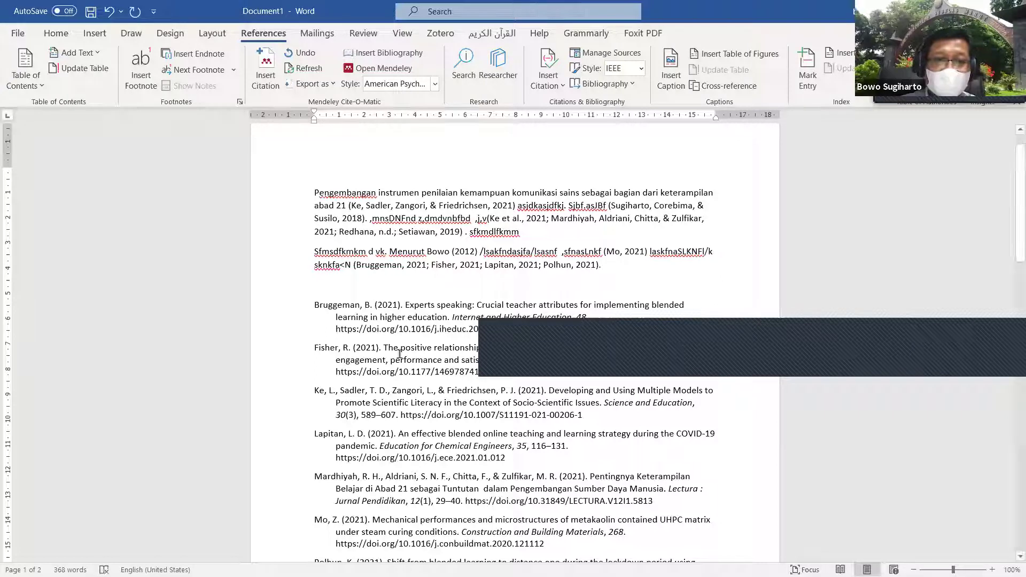
pyautogui.scroll(-3, 342, 312)
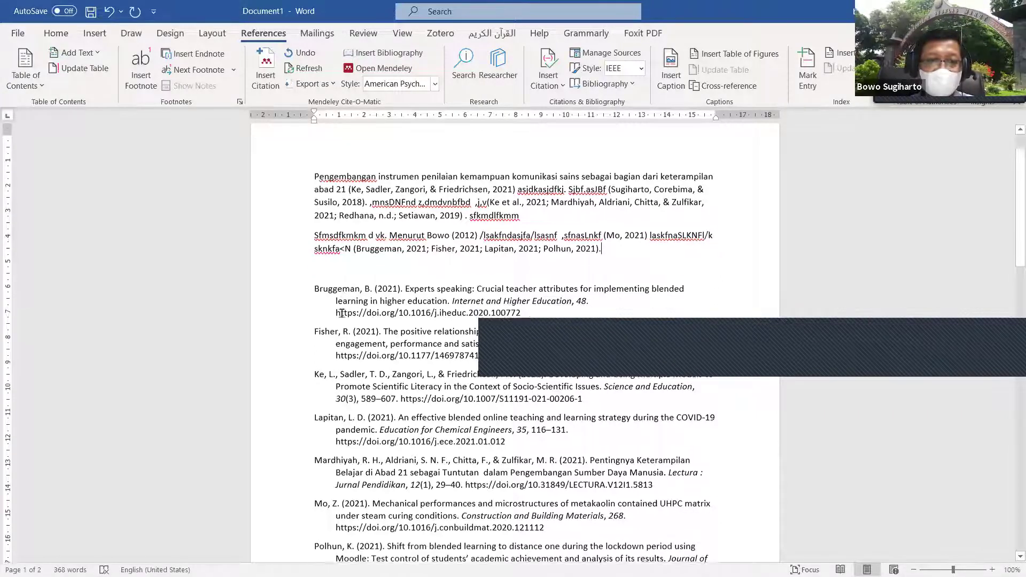
pyautogui.scroll(-5, 346, 317)
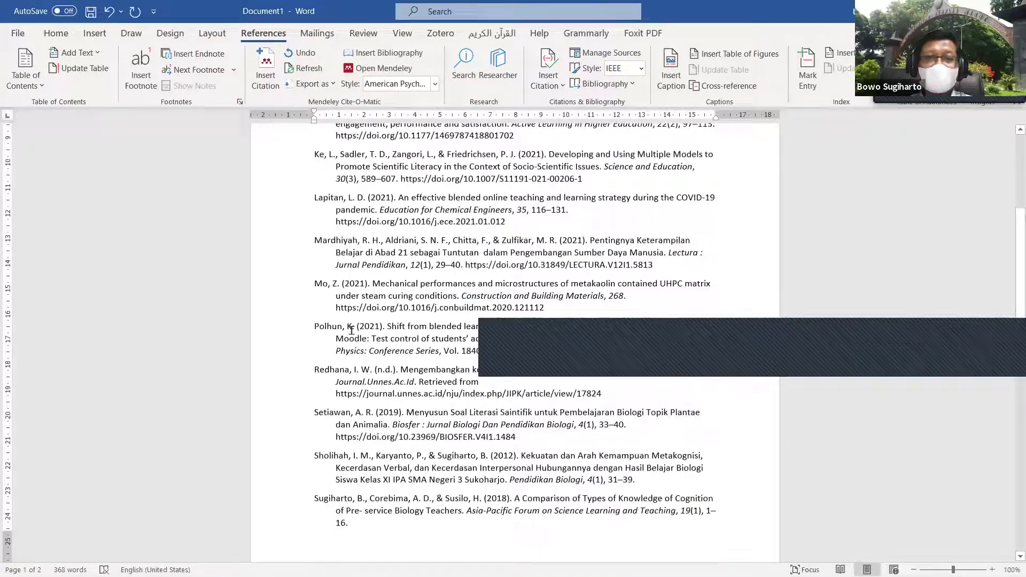
pyautogui.scroll(-10, 351, 330)
pyautogui.scroll(10, 352, 331)
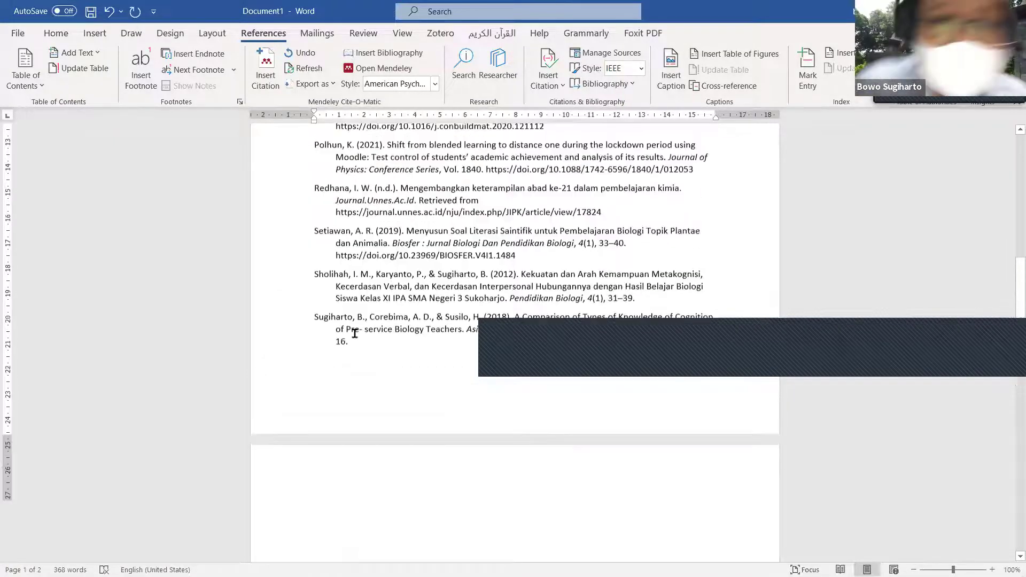
pyautogui.scroll(10, 355, 333)
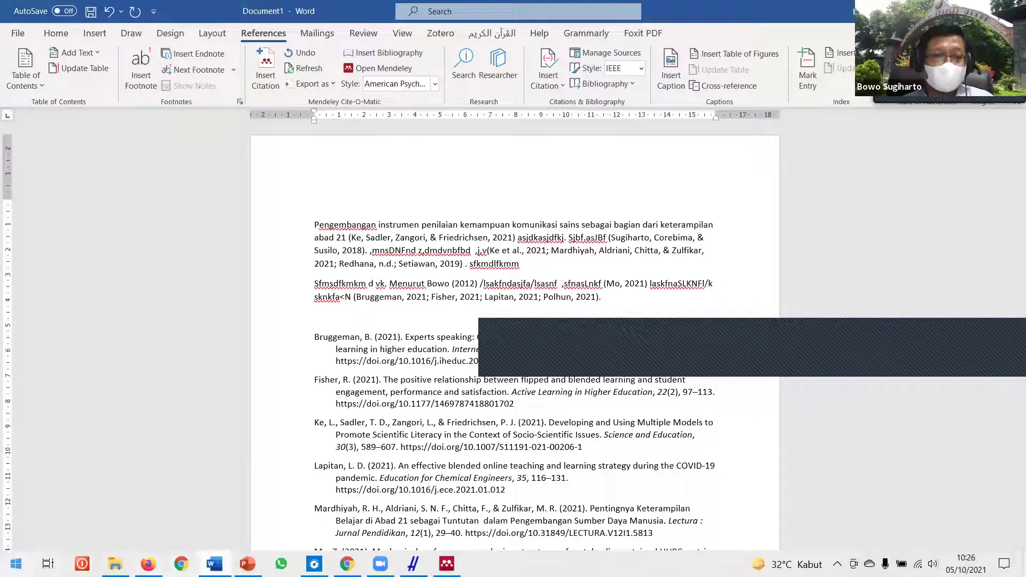
# Step: Search the web for 'vosviewer' from Windows Search
pyautogui.press('super')
pyautogui.write('vo')
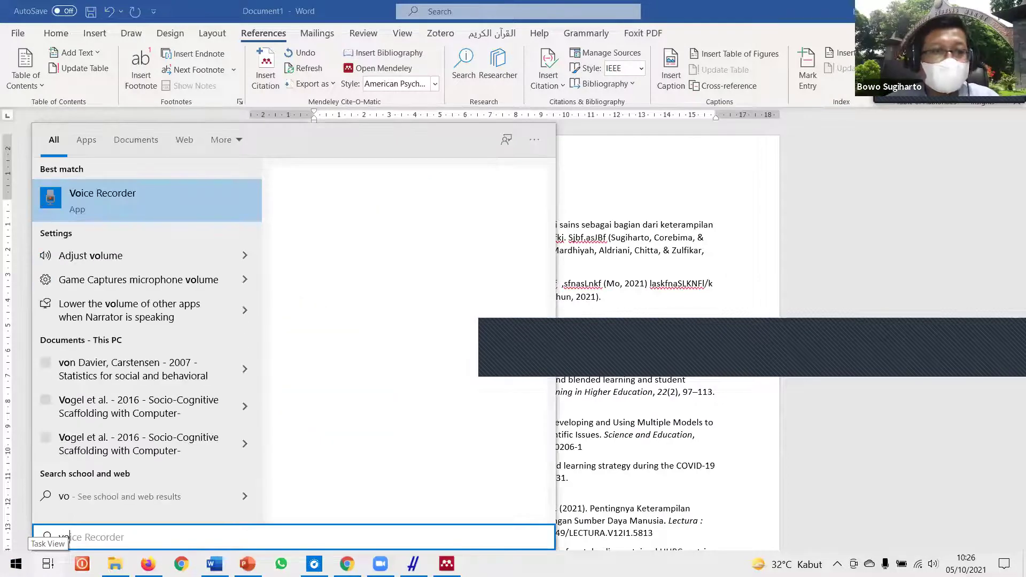
pyautogui.write('s')
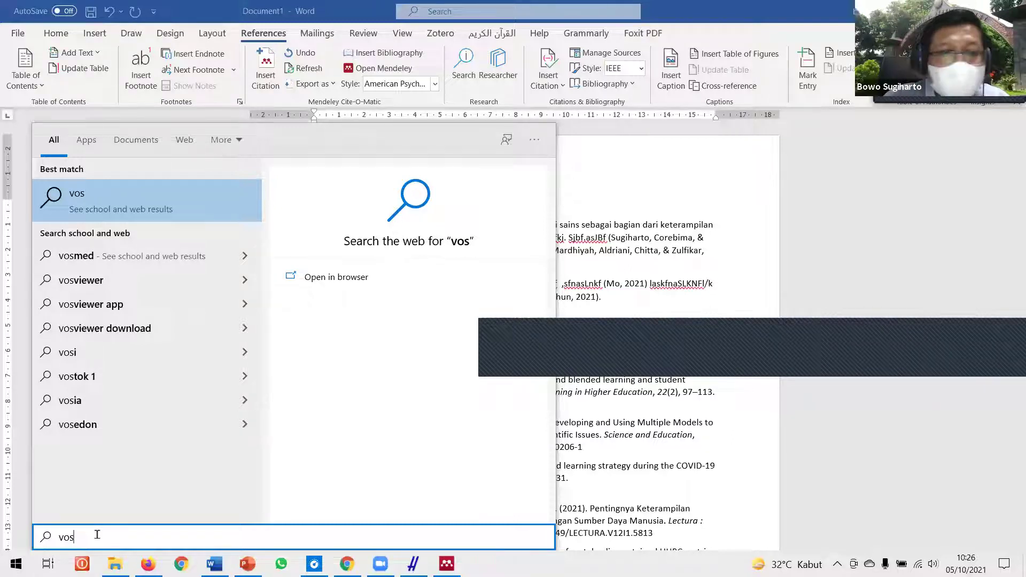
pyautogui.press('BackSpace')
pyautogui.press('BackSpace')
pyautogui.press('BackSpace')
pyautogui.write('vos')
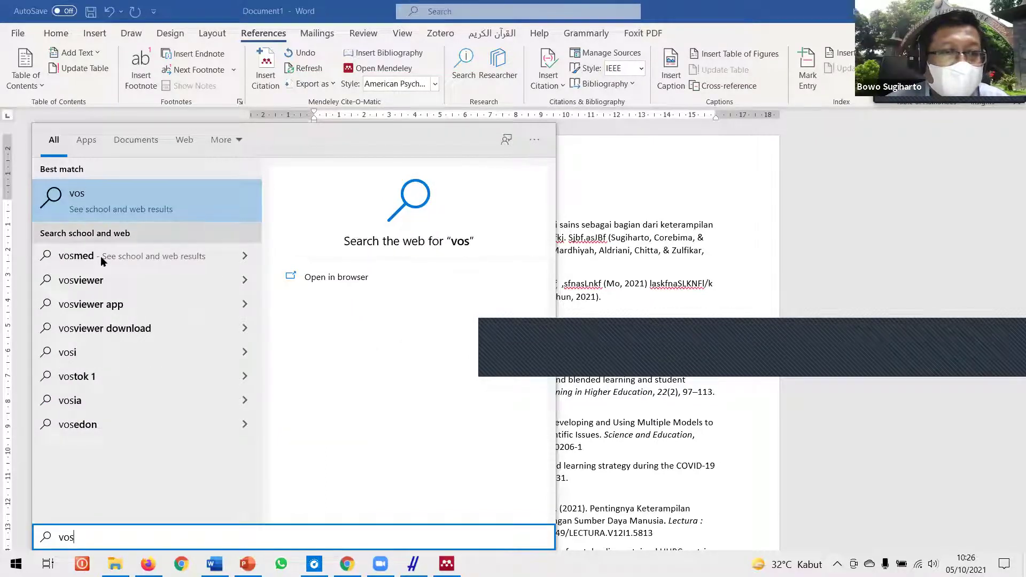
pyautogui.click(159, 283)
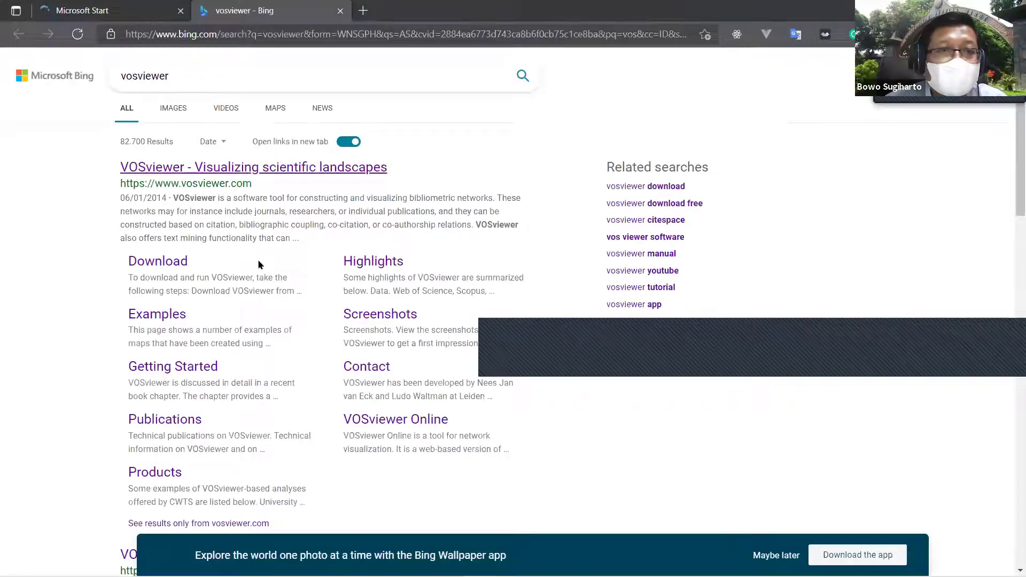
pyautogui.moveTo(169, 572)
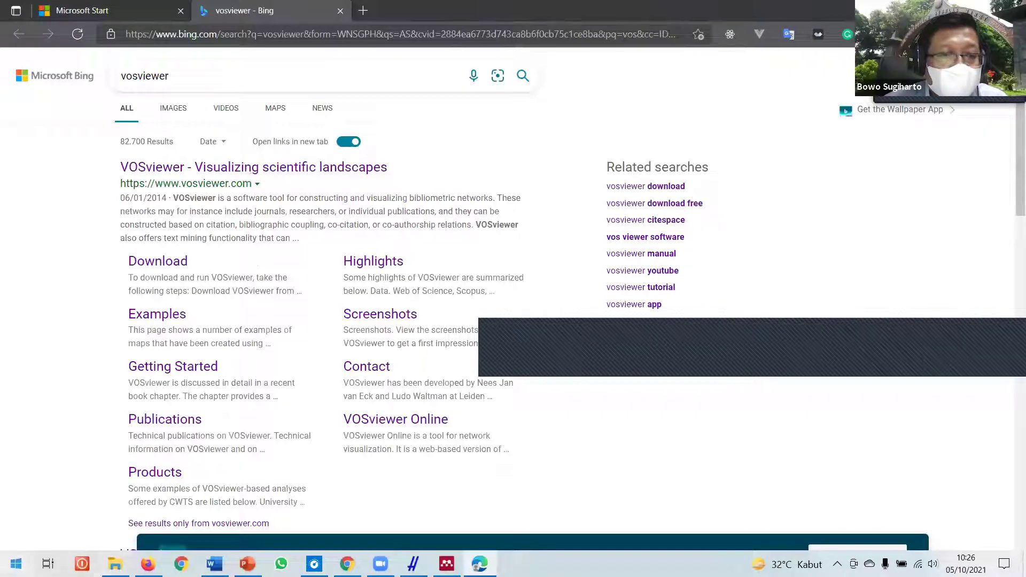
pyautogui.click(16, 564)
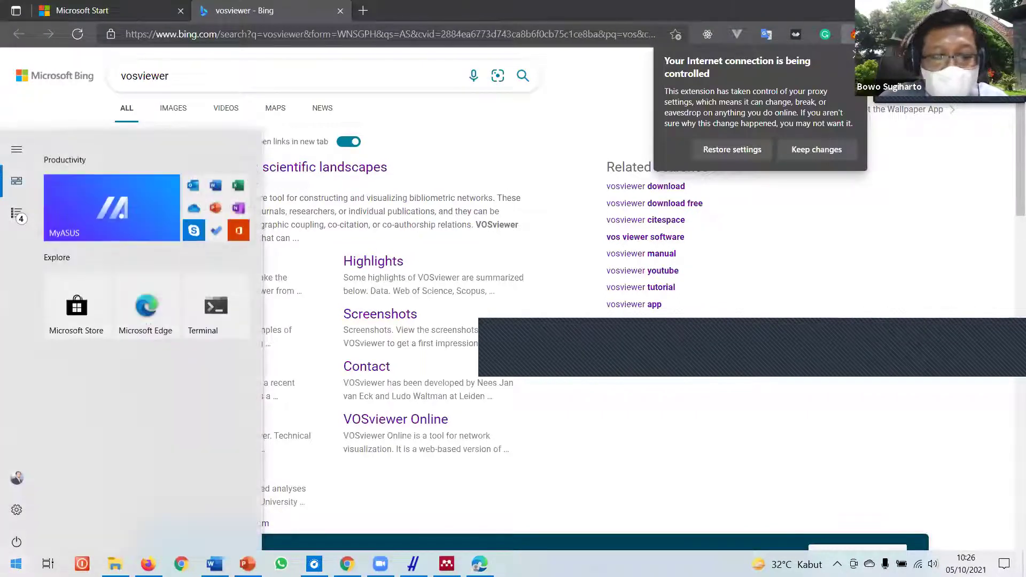
pyautogui.write('vosvi')
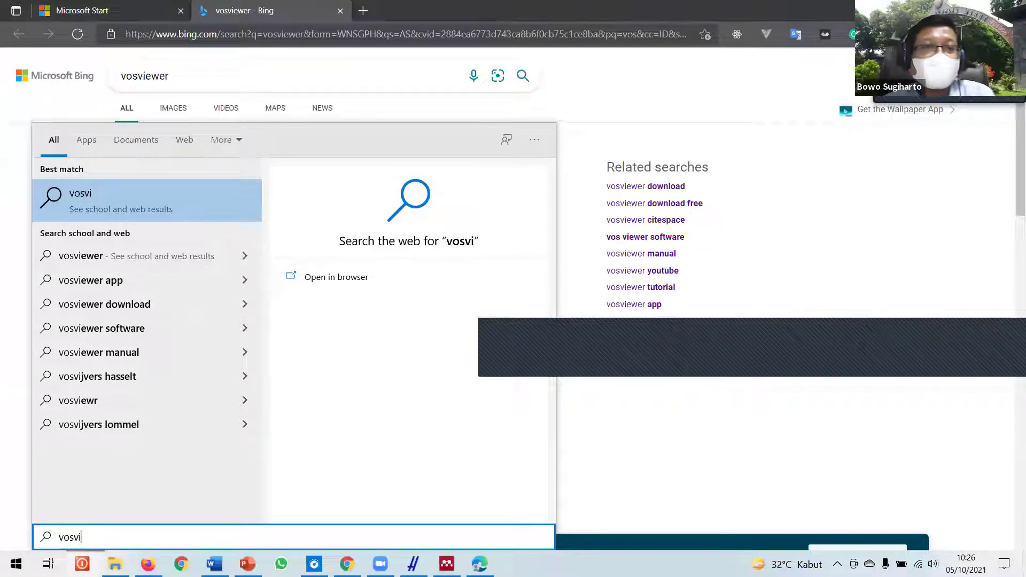
pyautogui.click(637, 126)
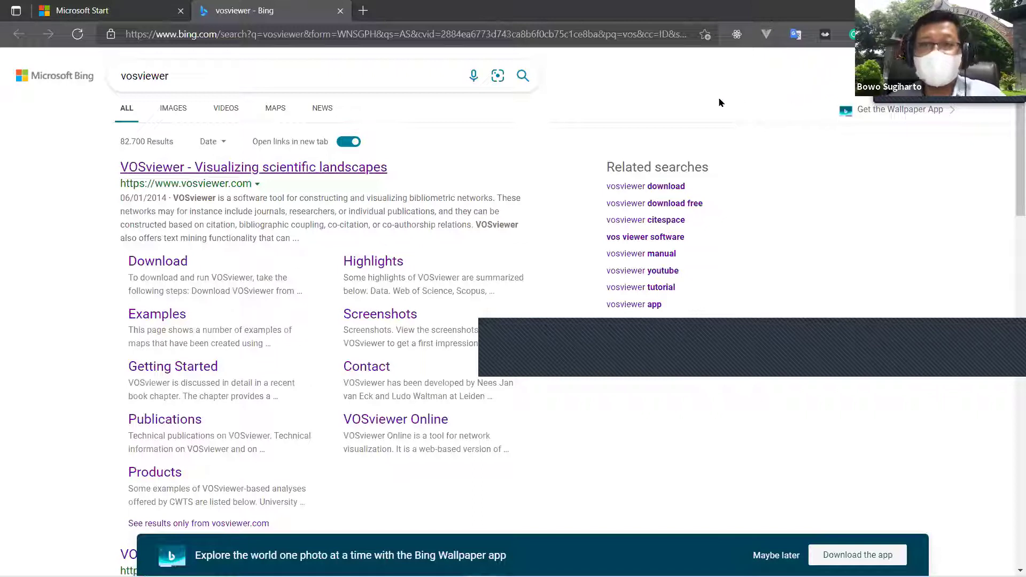
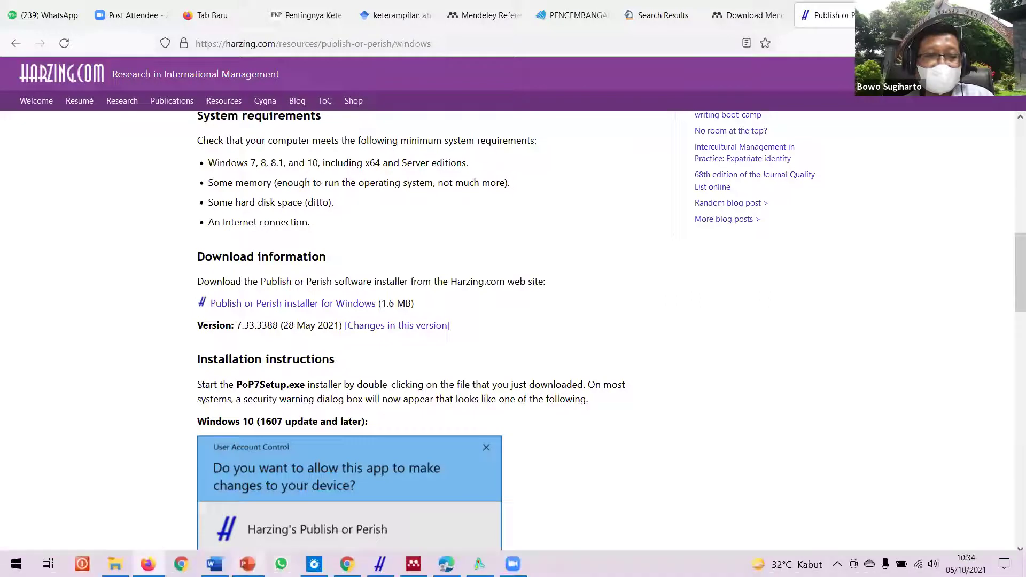
# Step: Bring the empty VOSviewer window to the front, then close it
pyautogui.click(480, 564)
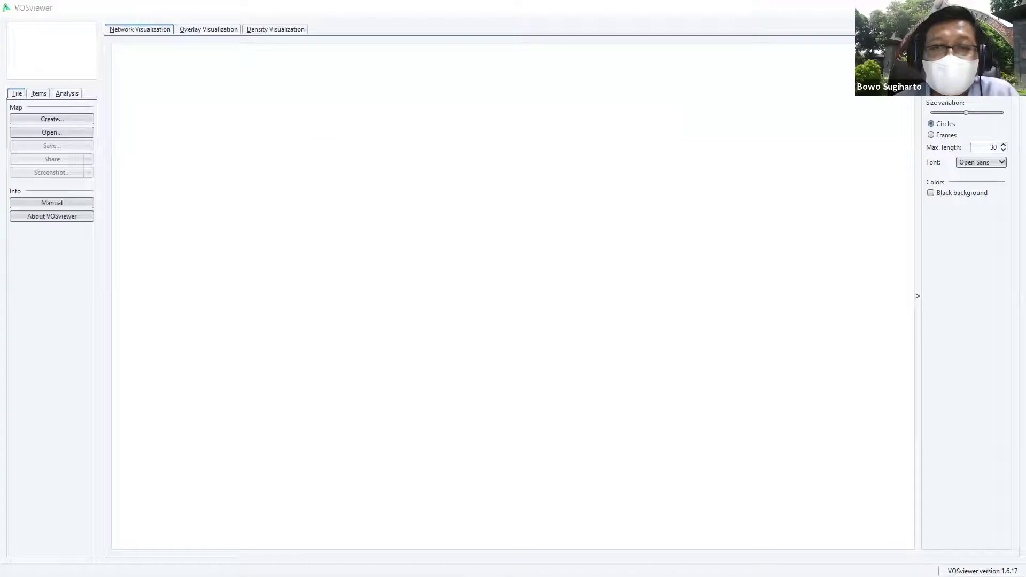
pyautogui.click(1013, 6)
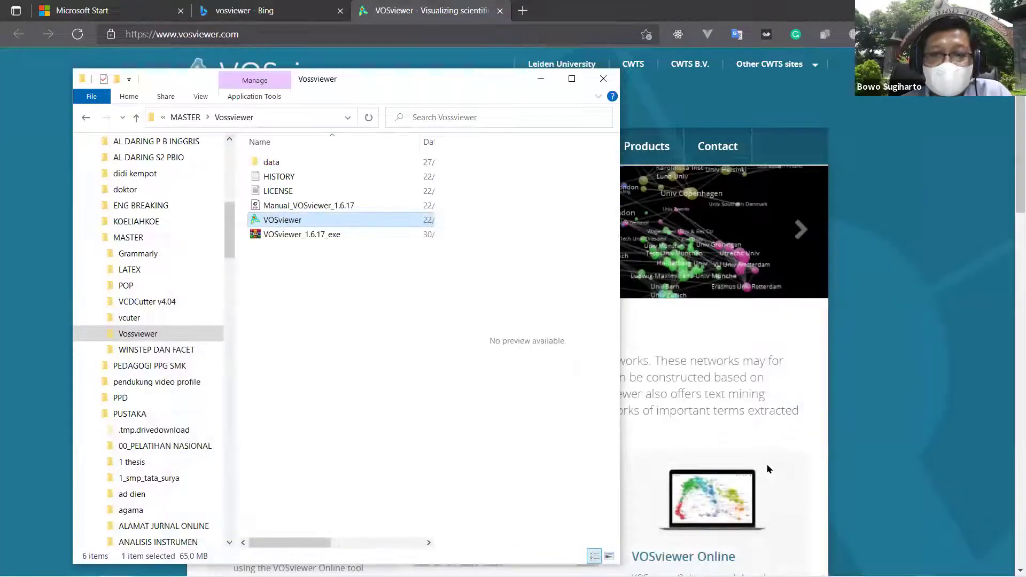
# Step: Relaunch VOSviewer from the Vossviewer folder and minimize the File Explorer window
pyautogui.moveTo(588, 575)
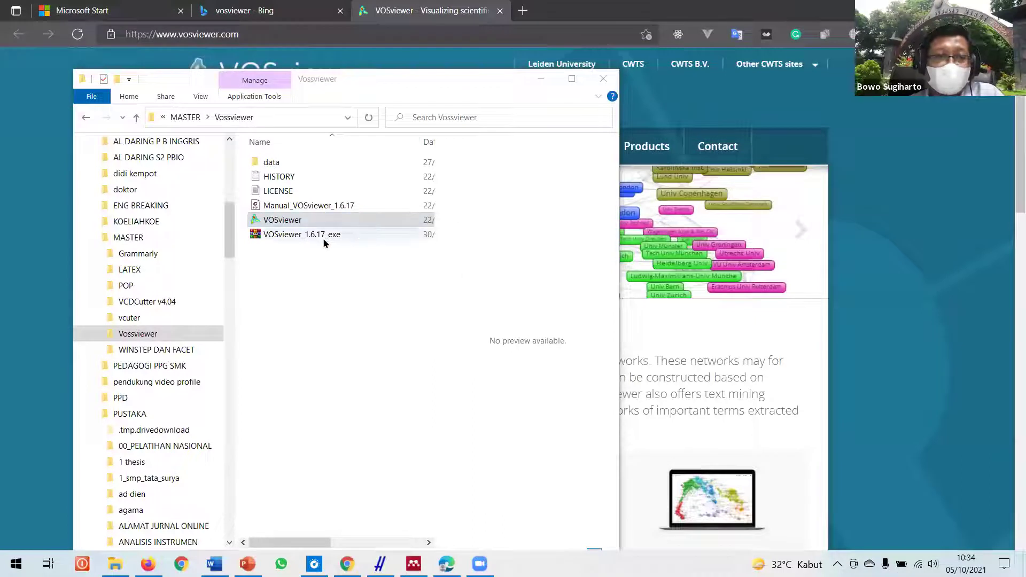
pyautogui.doubleClick(298, 222)
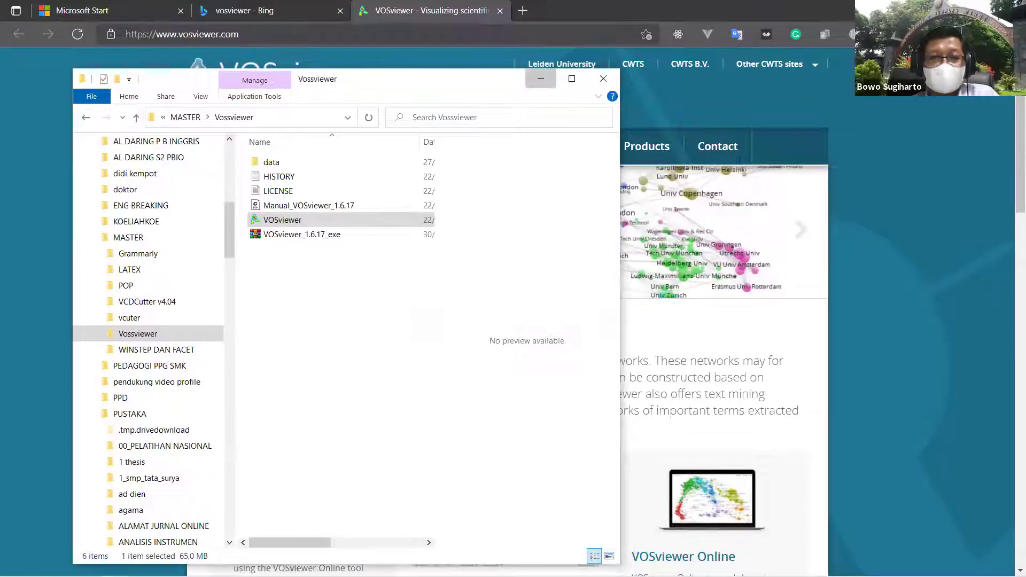
pyautogui.click(541, 85)
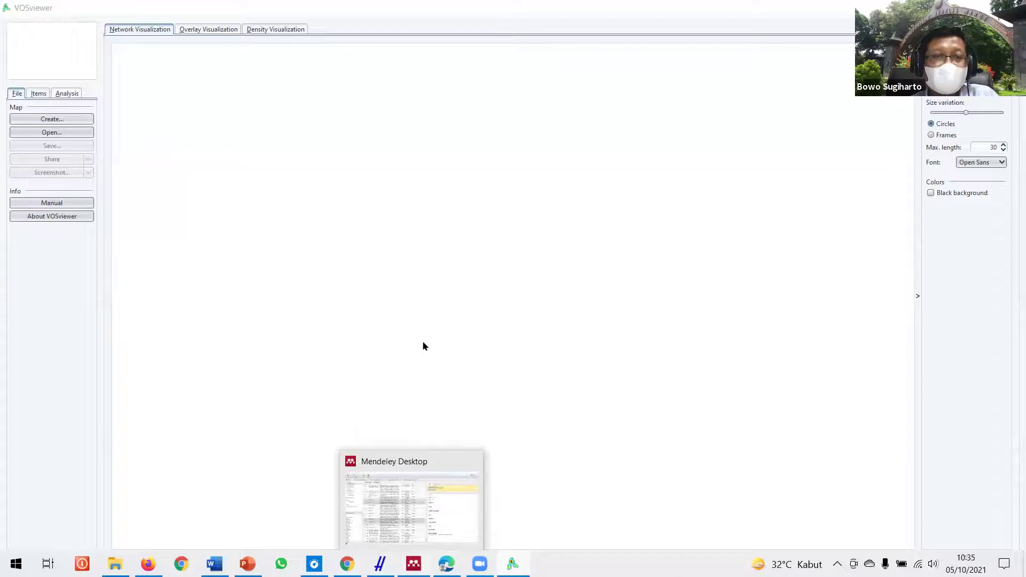
# Step: In Mendeley, select the top 21 scientific-literacy papers in All Documents
pyautogui.hotkey('alt', 'Tab')
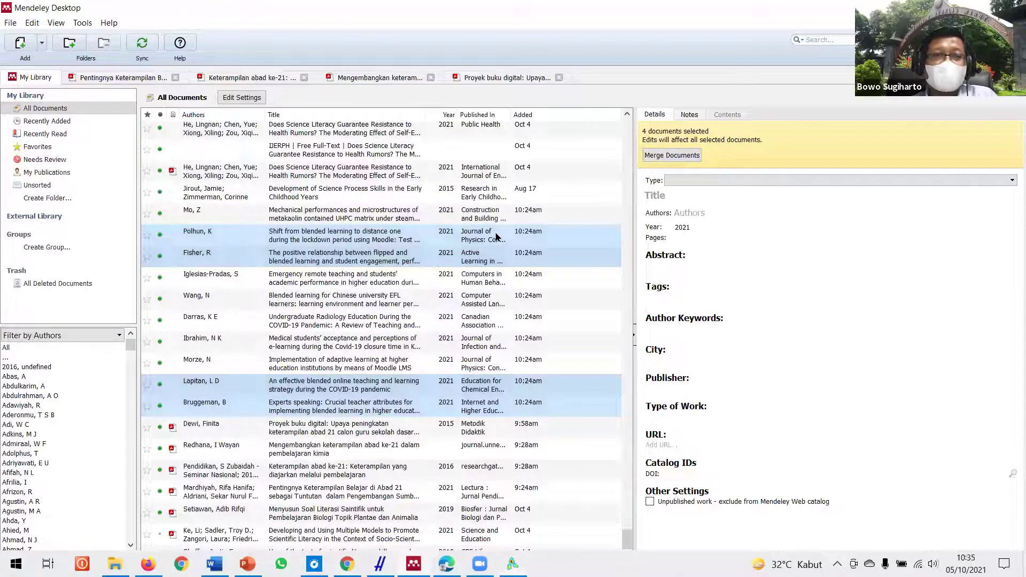
pyautogui.scroll(4, 496, 237)
pyautogui.scroll(5, 496, 237)
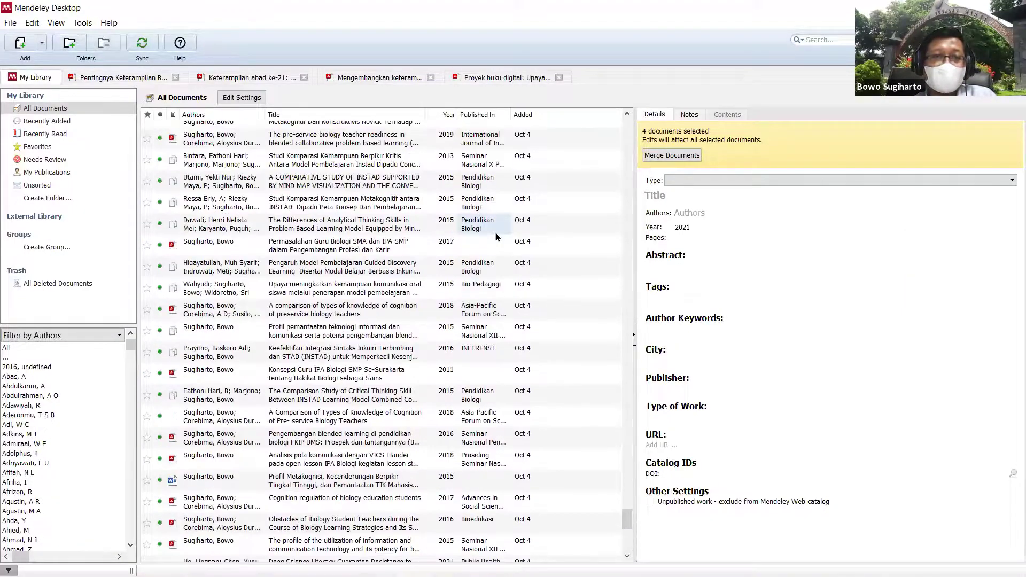
pyautogui.scroll(10, 496, 237)
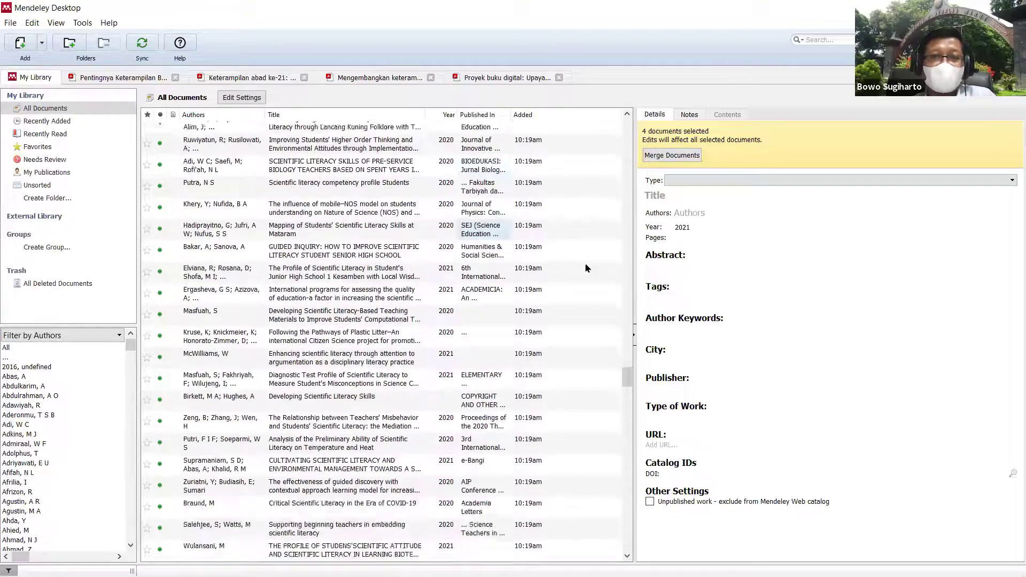
pyautogui.scroll(4, 620, 318)
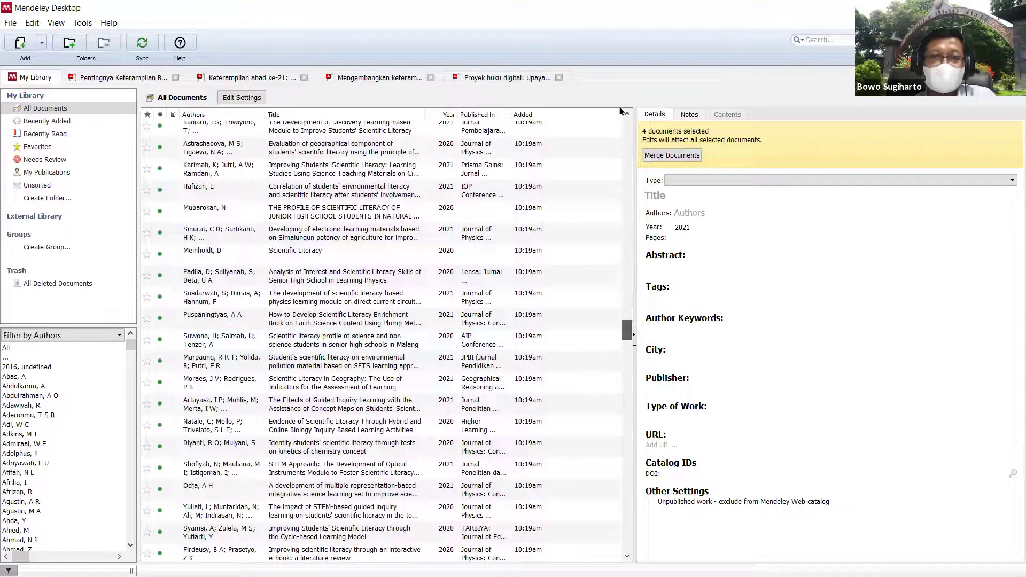
pyautogui.scroll(15, 332, 136)
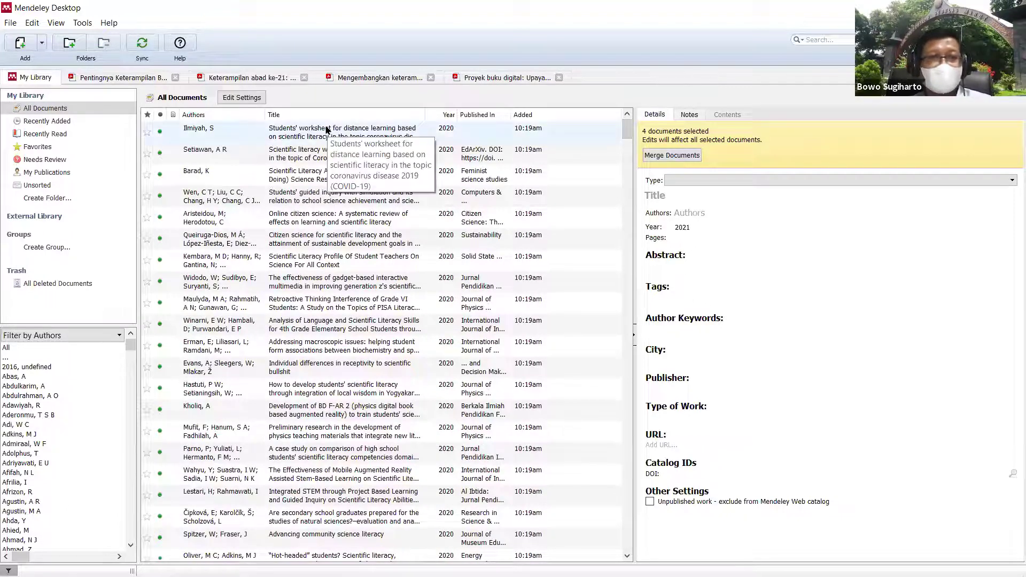
pyautogui.click(327, 130)
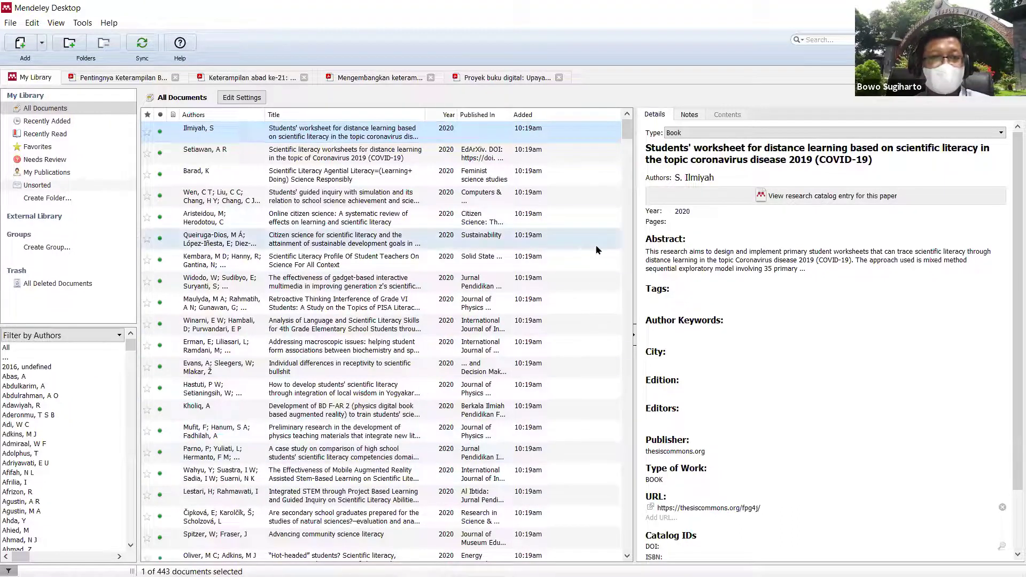
pyautogui.keyDown('shift'); pyautogui.click(376, 557); pyautogui.keyUp('shift')
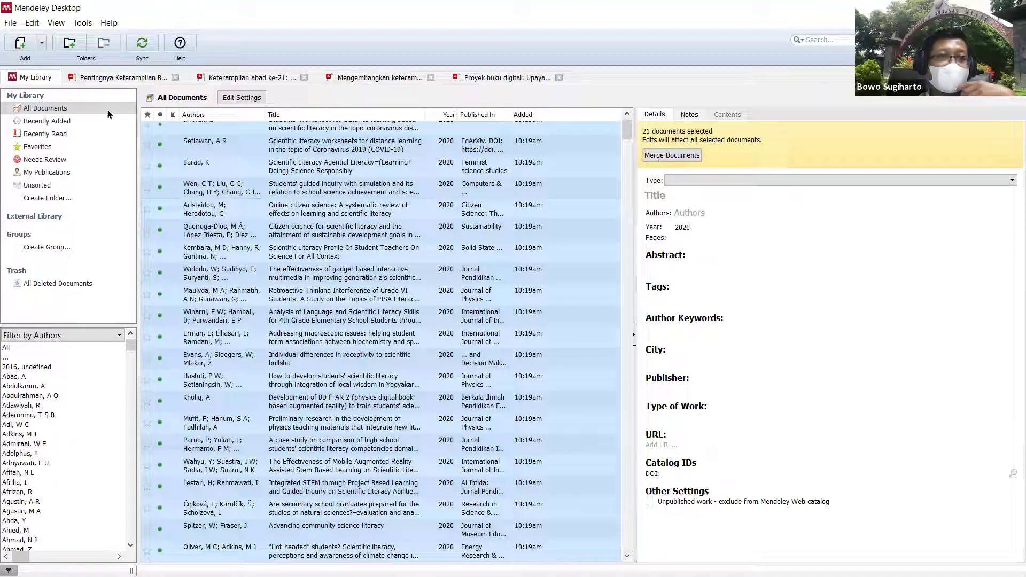
# Step: Start exporting the selected papers from the File menu
pyautogui.click(9, 25)
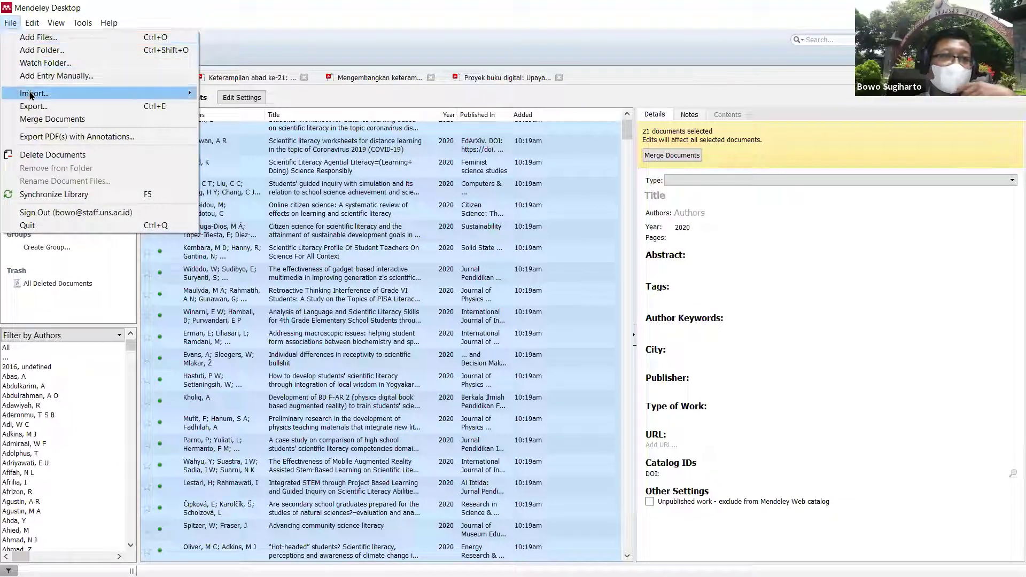
pyautogui.moveTo(34, 95)
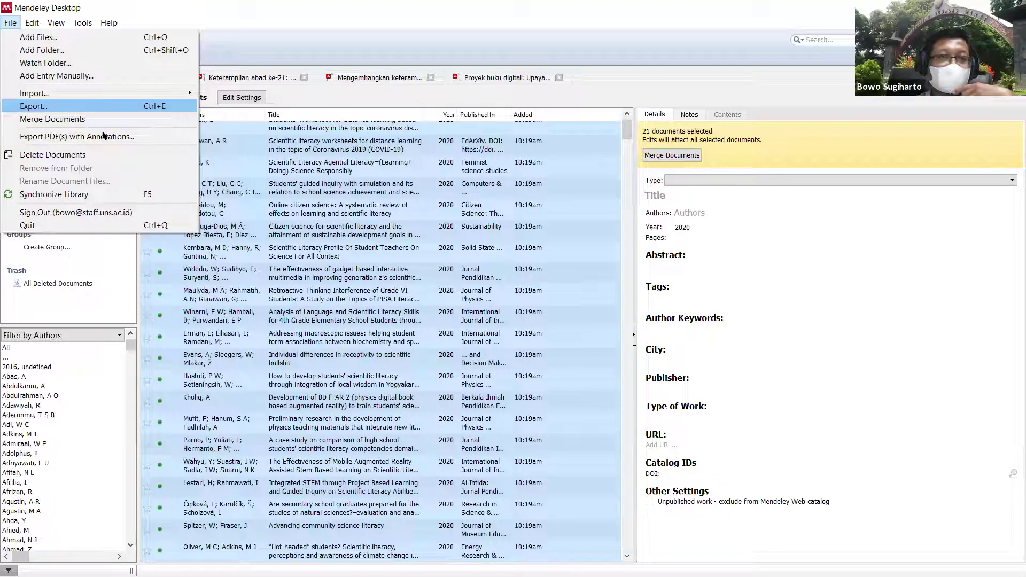
pyautogui.click(76, 106)
# Step: Save the 21 papers as RIS file 'koleksi artikel literasi sains' in the POP folder
pyautogui.click(469, 287)
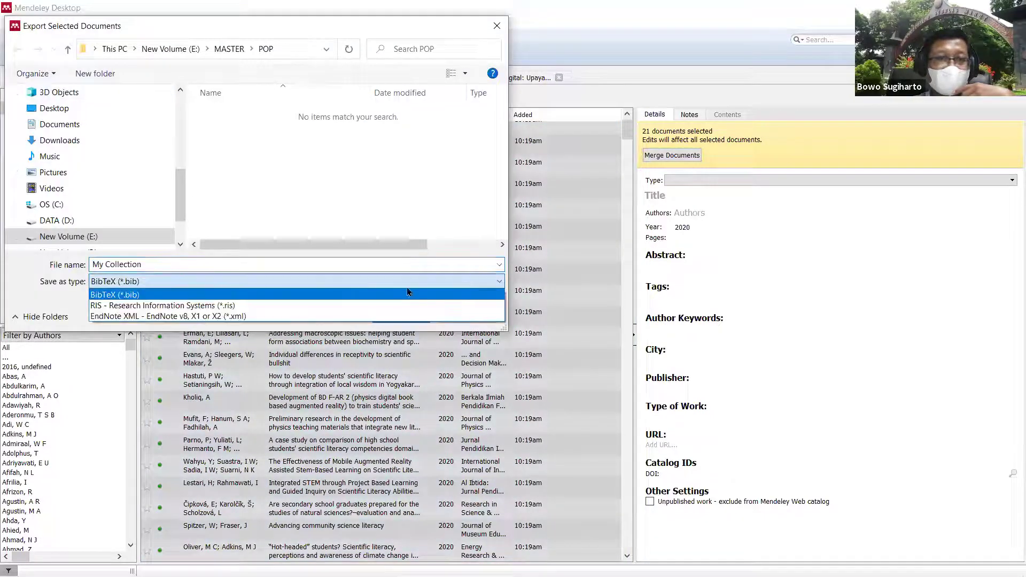
pyautogui.click(223, 309)
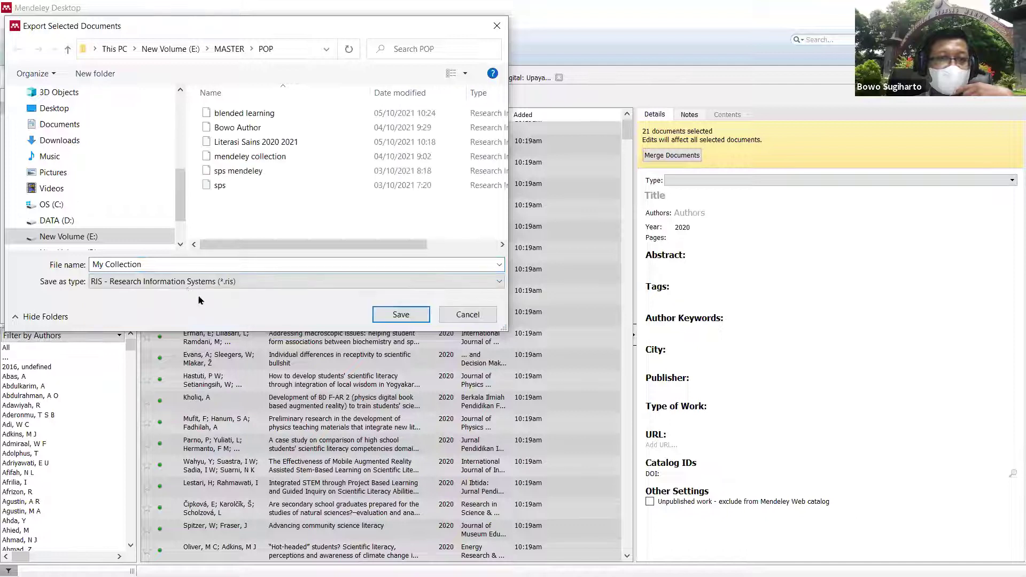
pyautogui.click(172, 266)
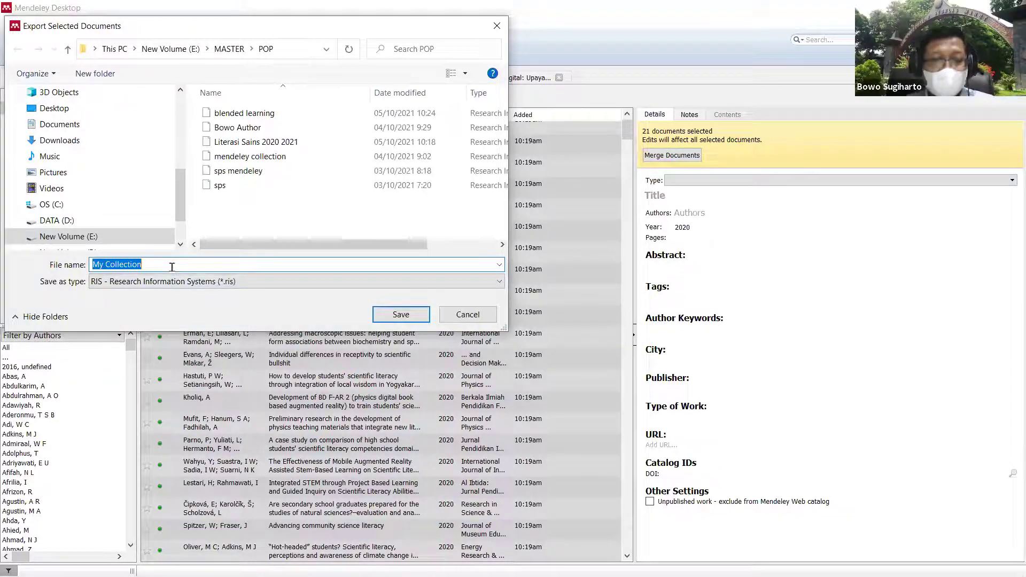
pyautogui.write('koleksi ')
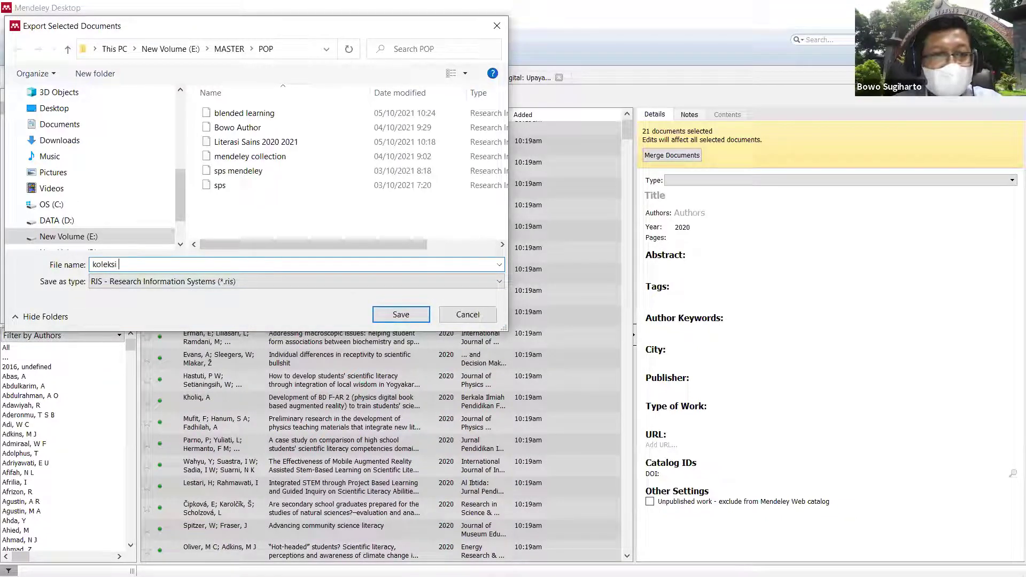
pyautogui.write('artikel ')
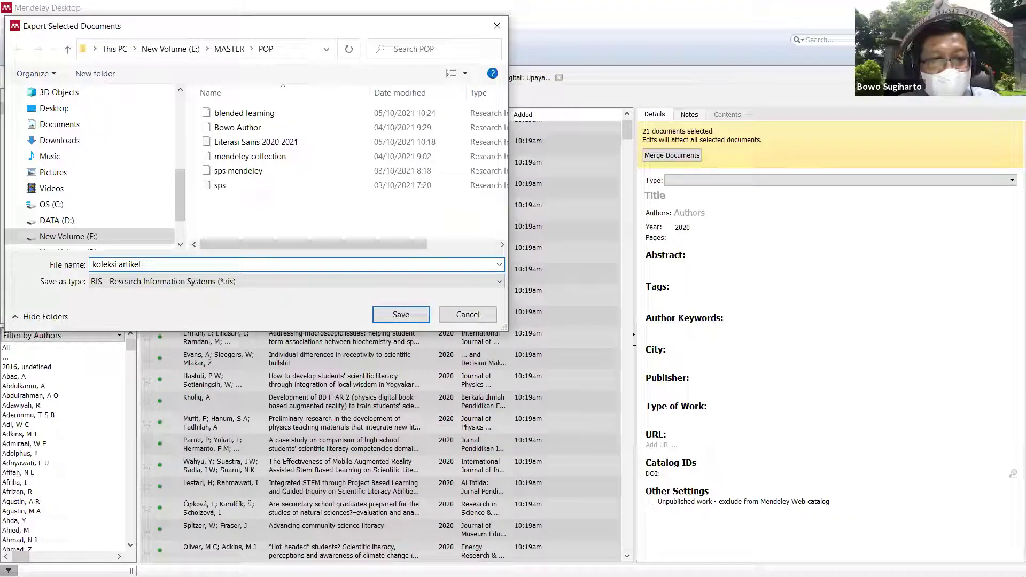
pyautogui.write('literasi sains')
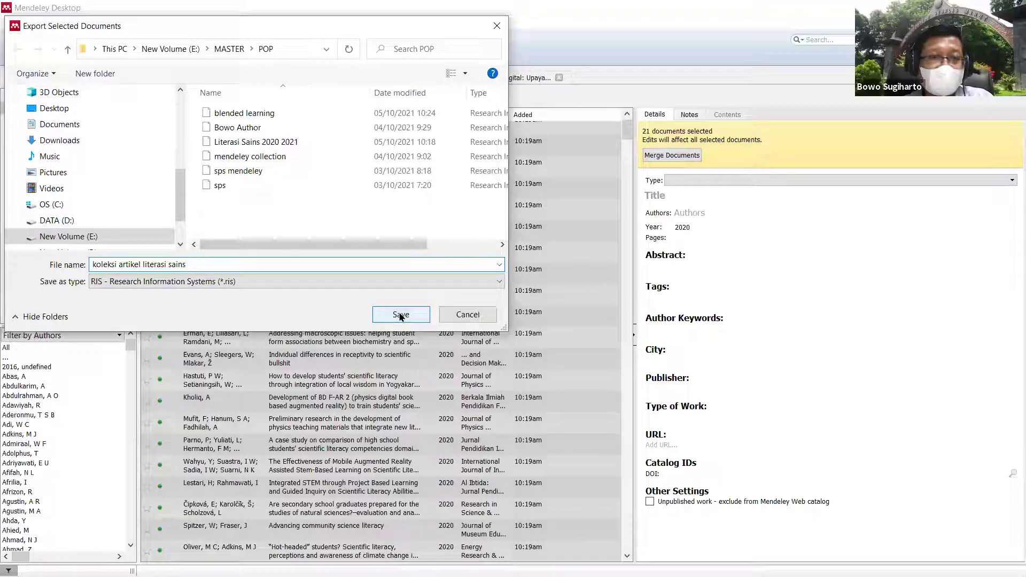
pyautogui.click(327, 283)
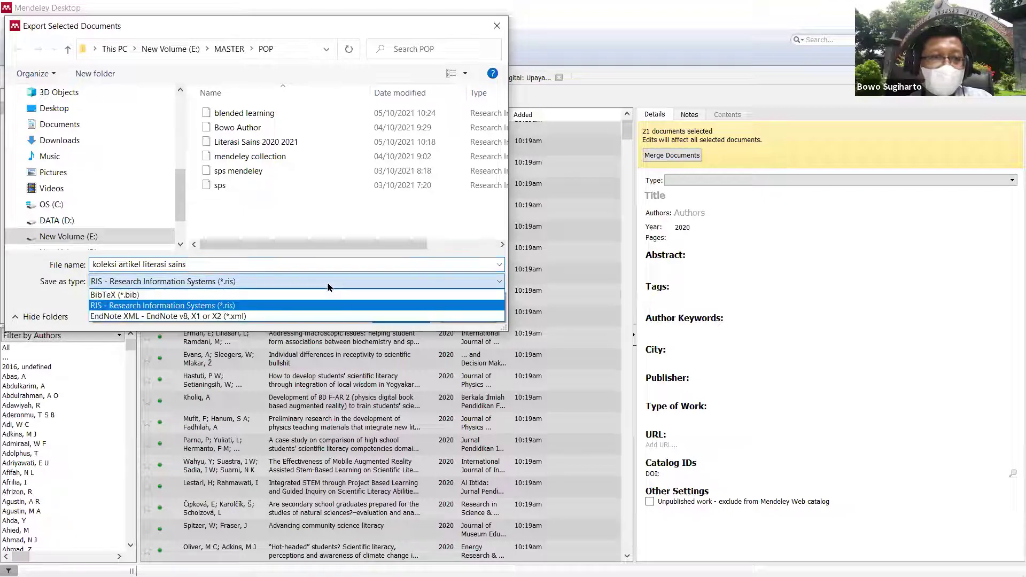
pyautogui.click(262, 307)
pyautogui.click(396, 315)
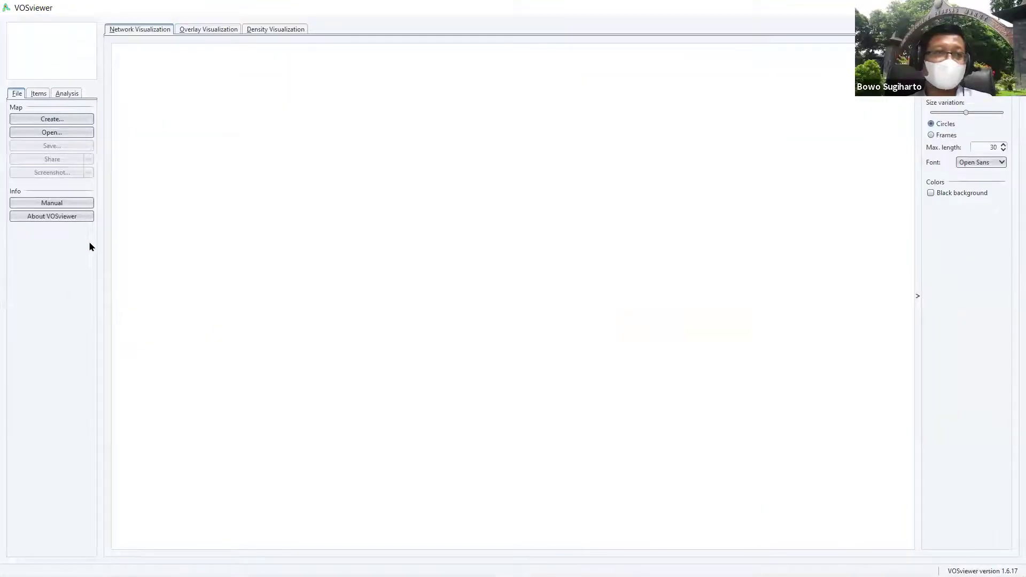
# Step: Begin a new map based on text data, read from reference manager files
pyautogui.click(63, 119)
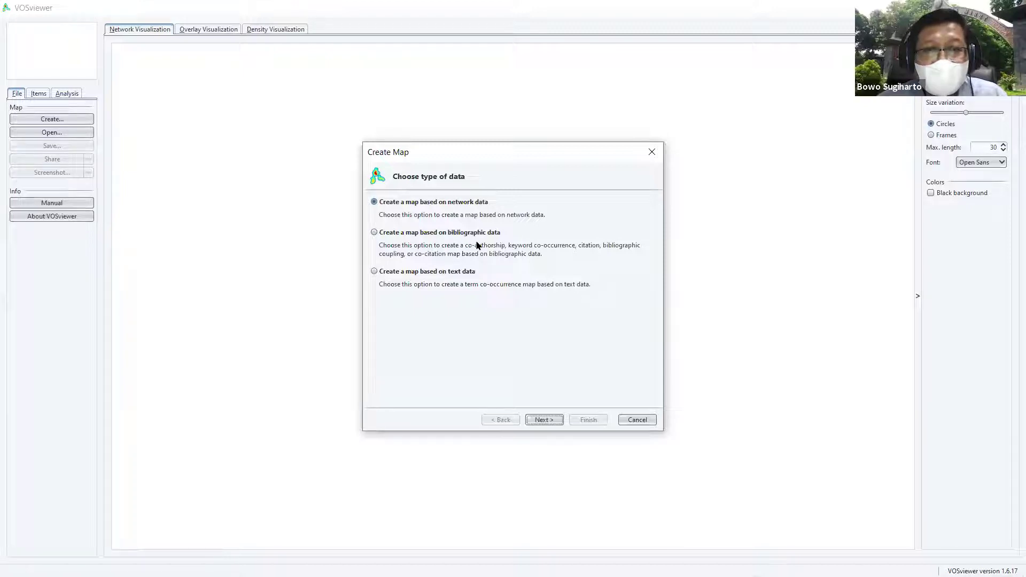
pyautogui.click(376, 273)
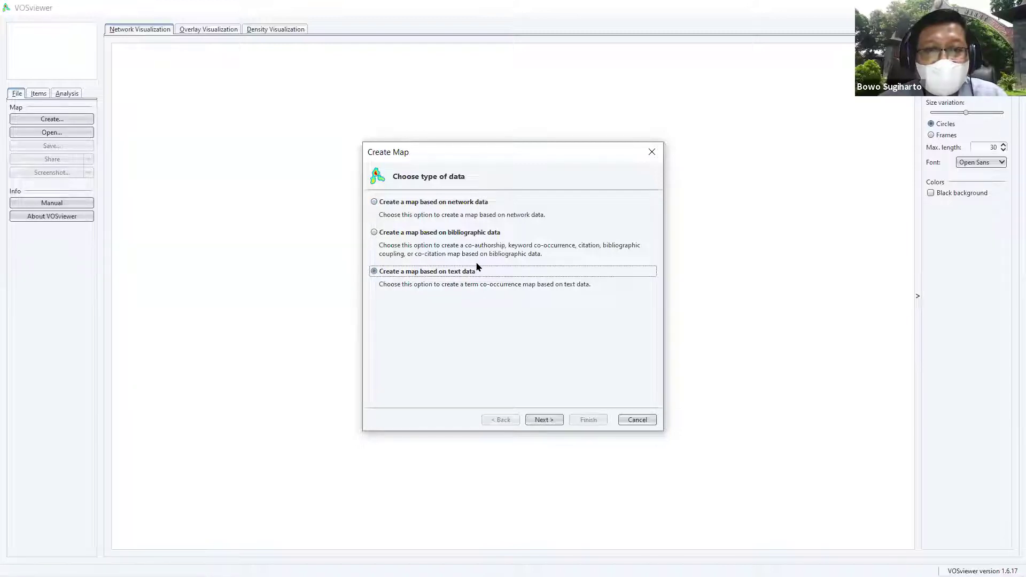
pyautogui.click(547, 423)
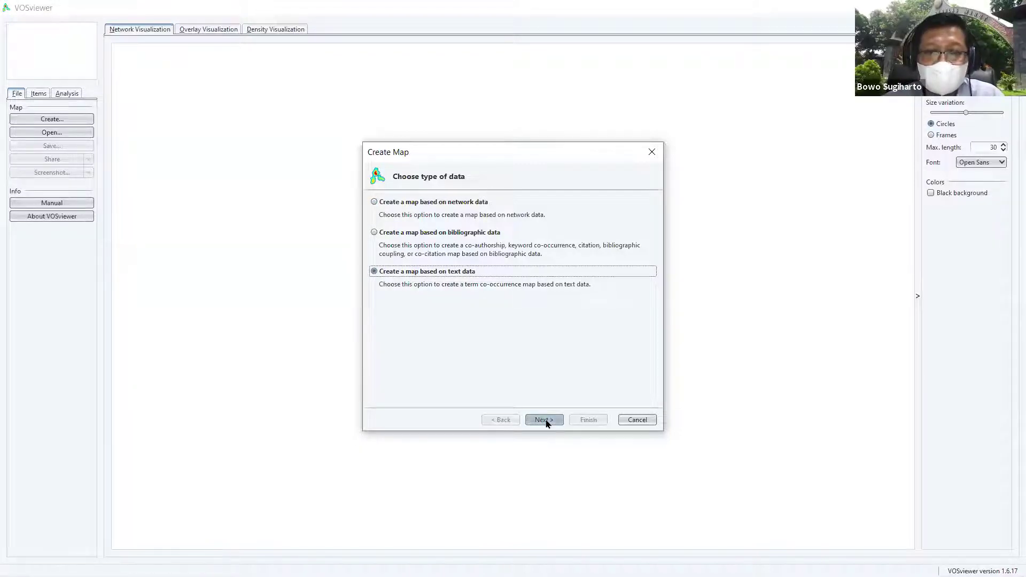
pyautogui.click(544, 420)
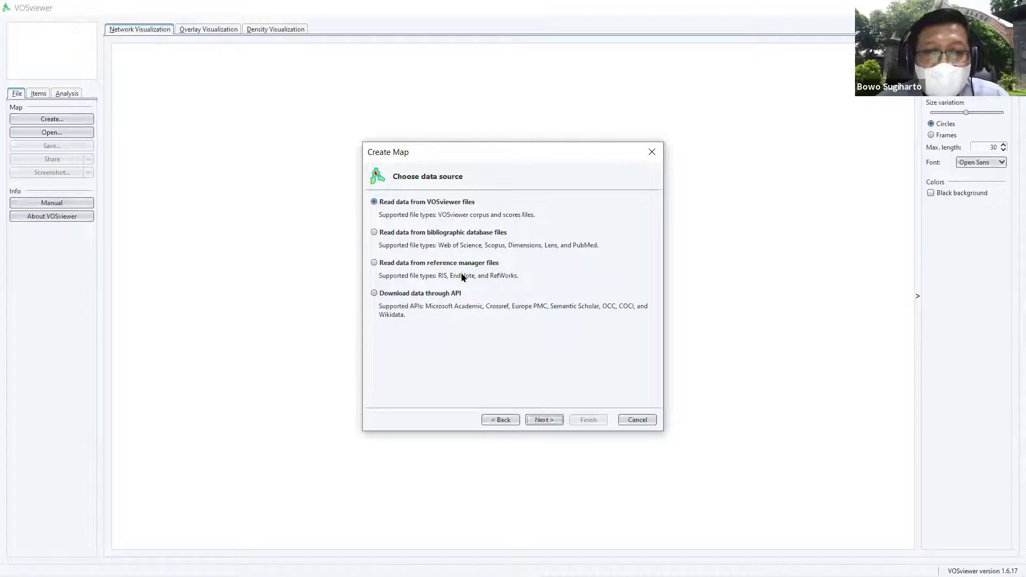
pyautogui.click(375, 263)
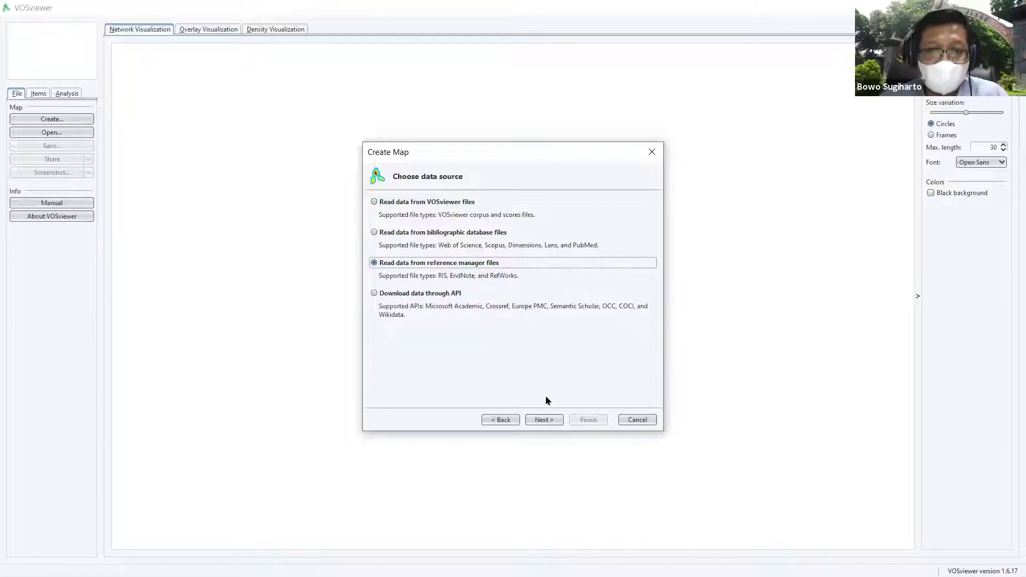
pyautogui.click(548, 421)
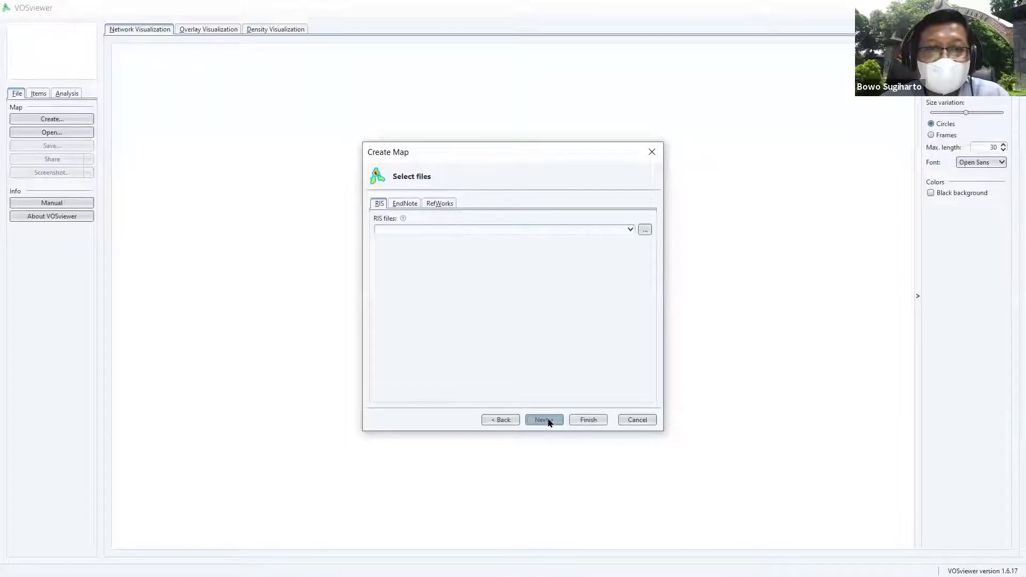
# Step: Load koleksi artikel literasi sains.ris from MASTER\POP as the RIS source file
pyautogui.click(645, 230)
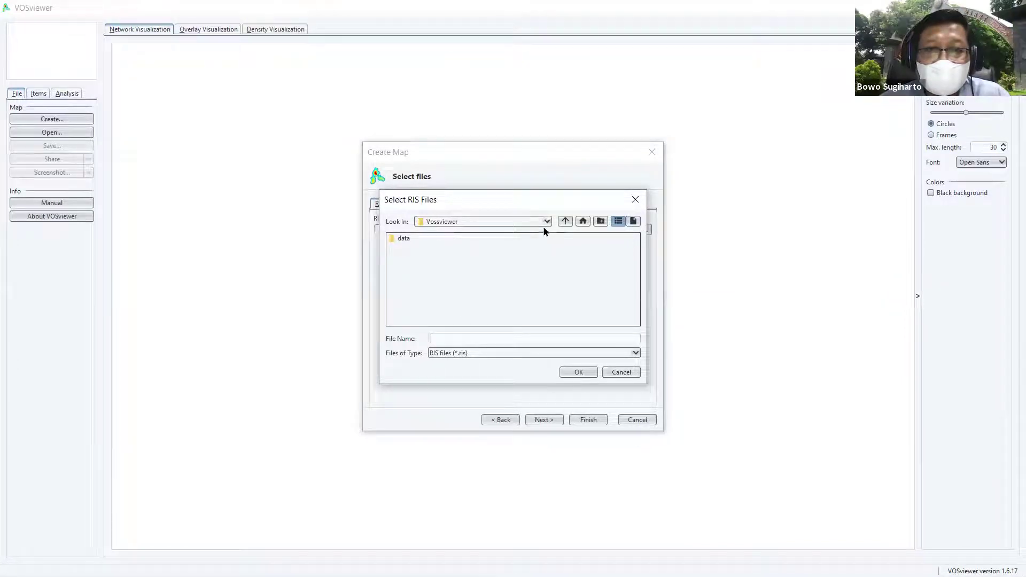
pyautogui.click(564, 222)
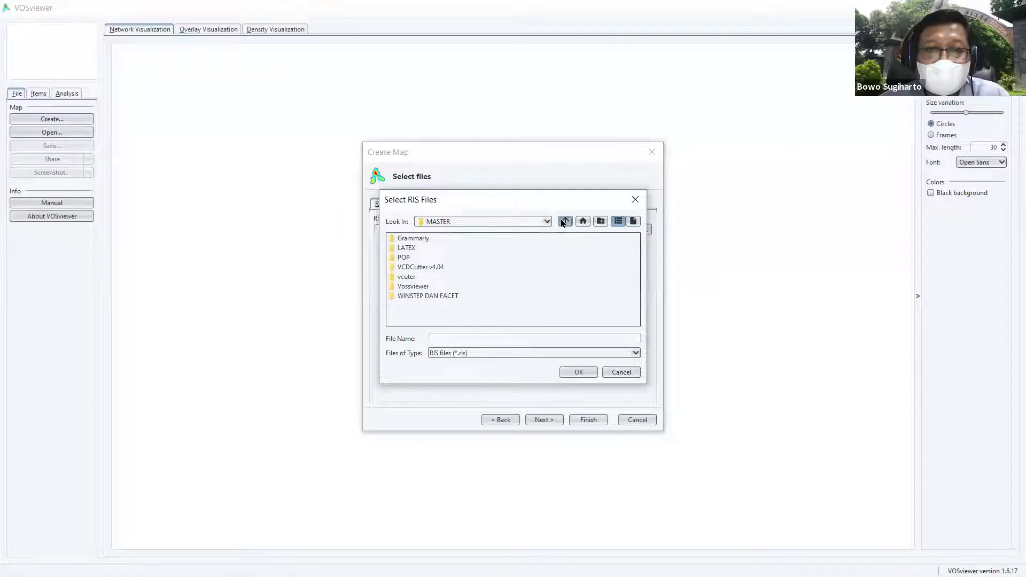
pyautogui.click(405, 258)
pyautogui.doubleClick(404, 259)
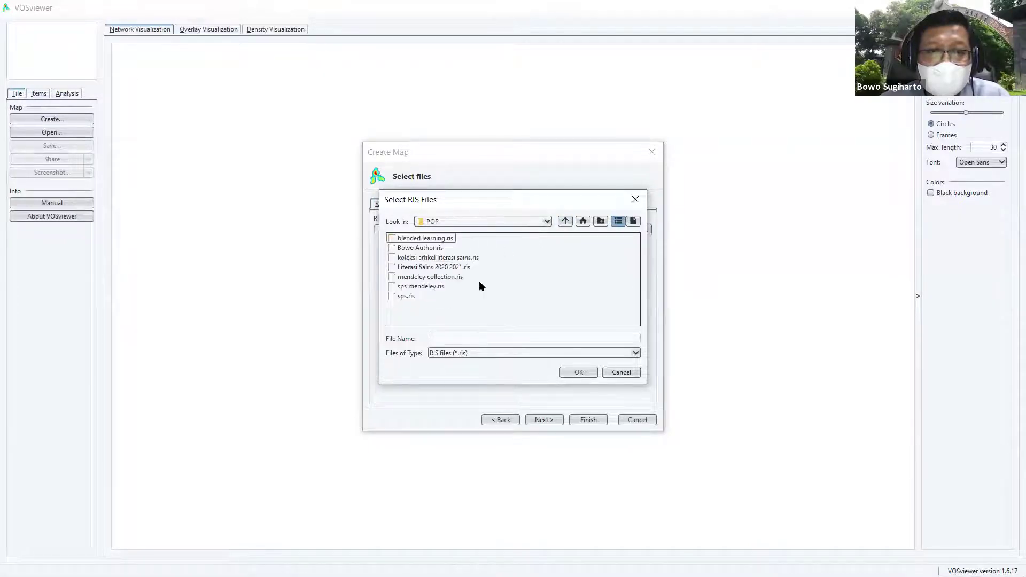
pyautogui.doubleClick(457, 258)
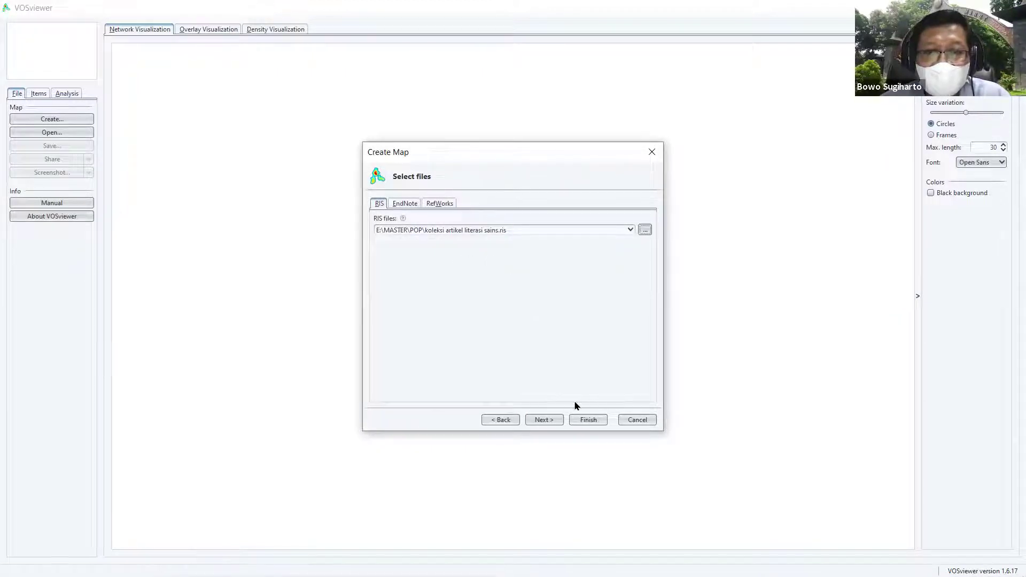
pyautogui.click(555, 420)
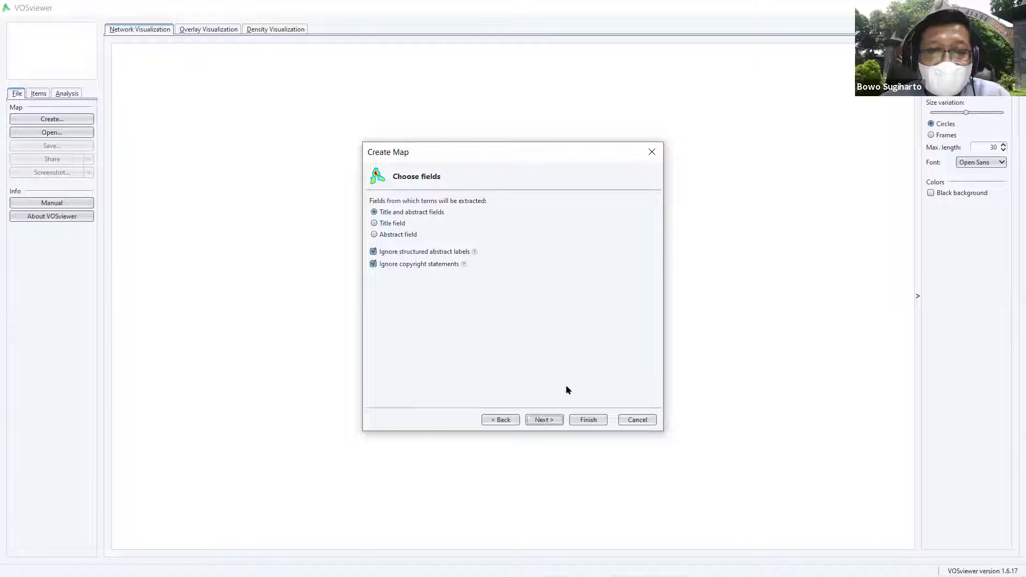
# Step: Extract terms from title and abstract fields using full counting
pyautogui.click(549, 420)
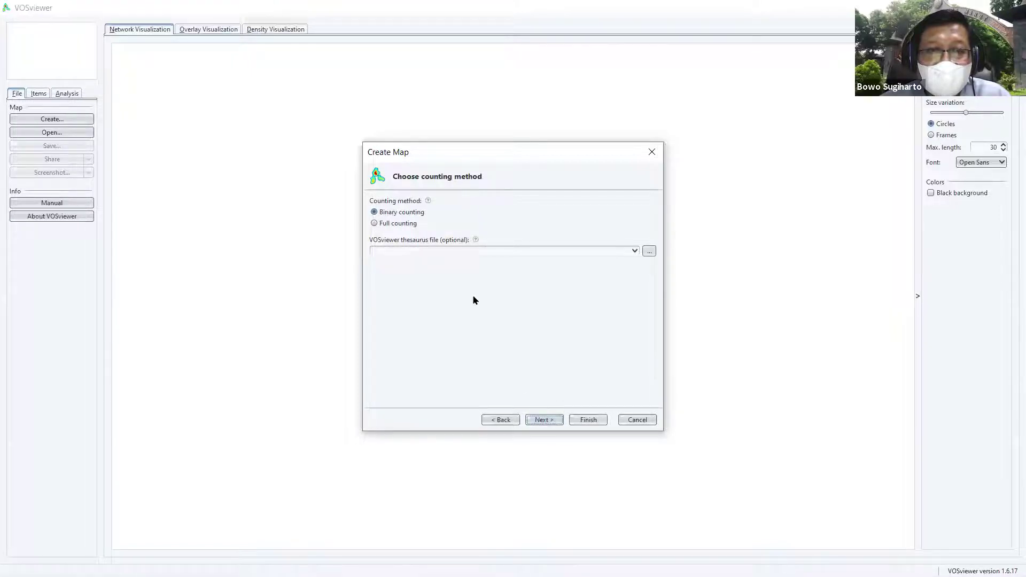
pyautogui.click(374, 223)
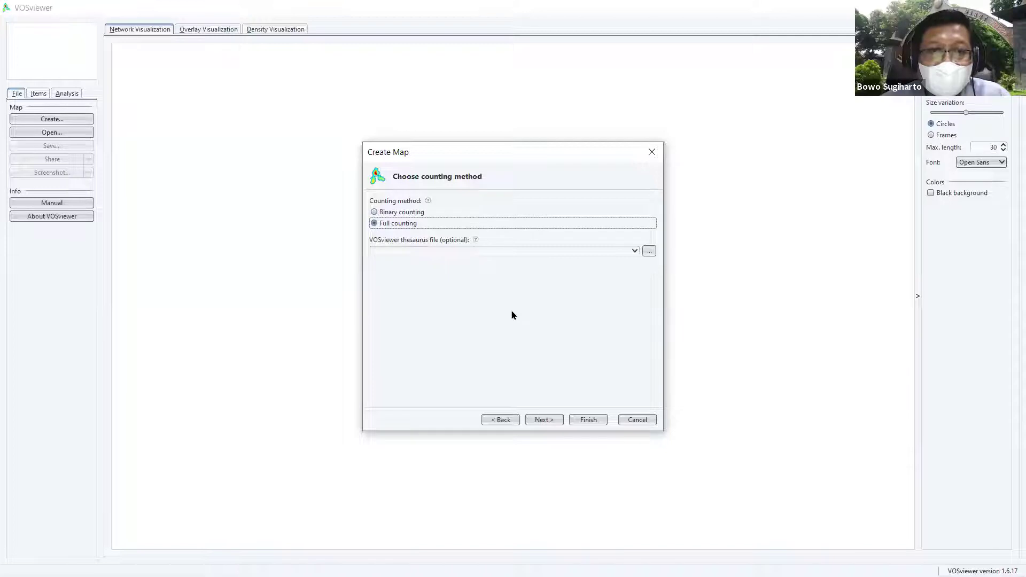
pyautogui.click(554, 421)
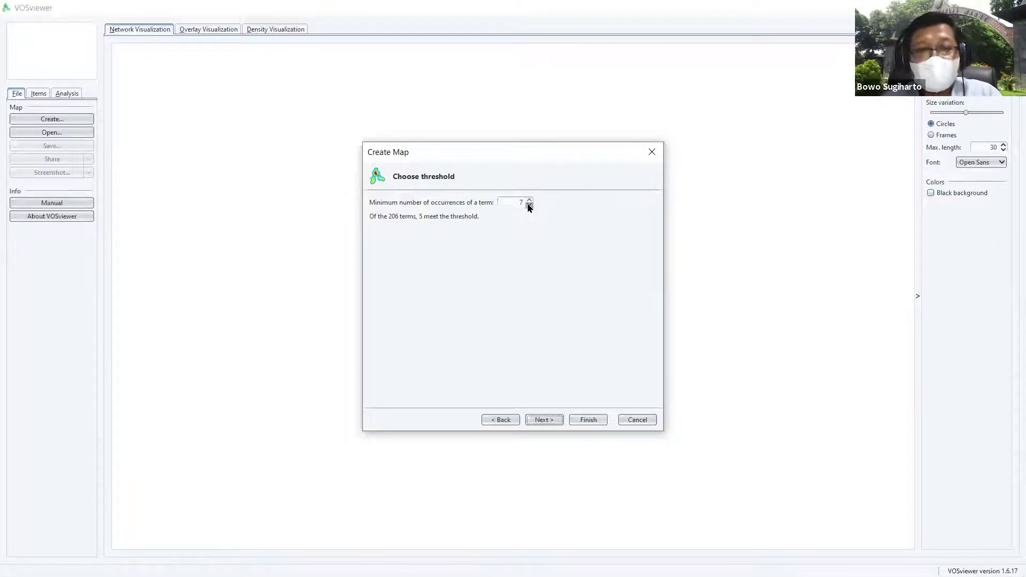
# Step: Lower the minimum term occurrences to 1 and keep 124 terms for verification
pyautogui.click(529, 205)
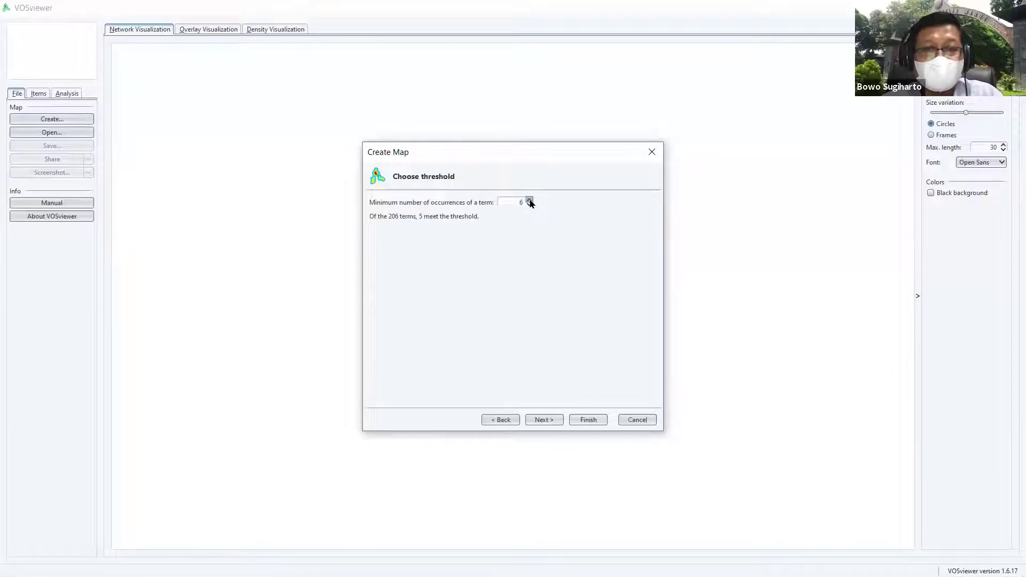
pyautogui.click(529, 205)
pyautogui.click(529, 206)
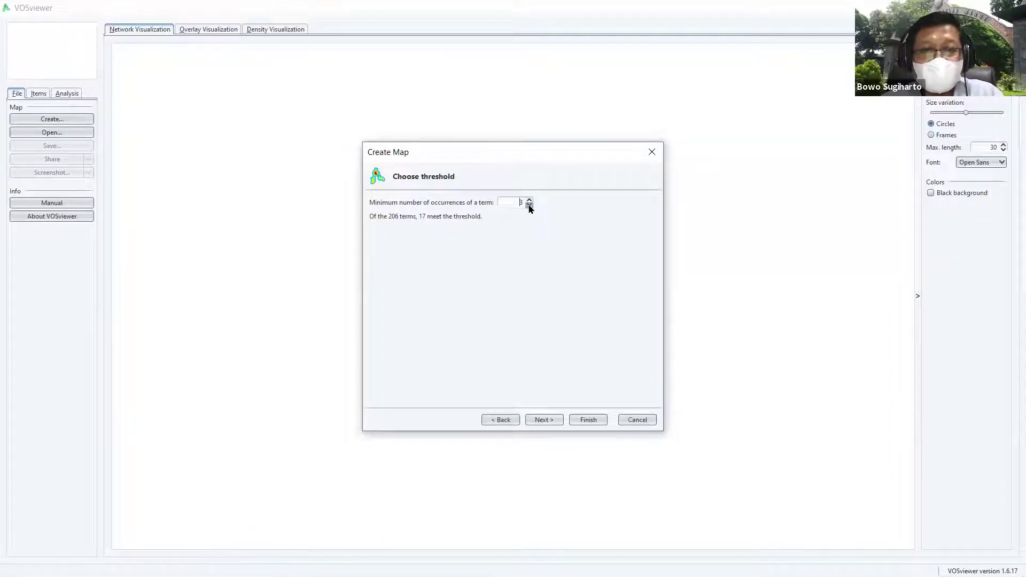
pyautogui.click(530, 206)
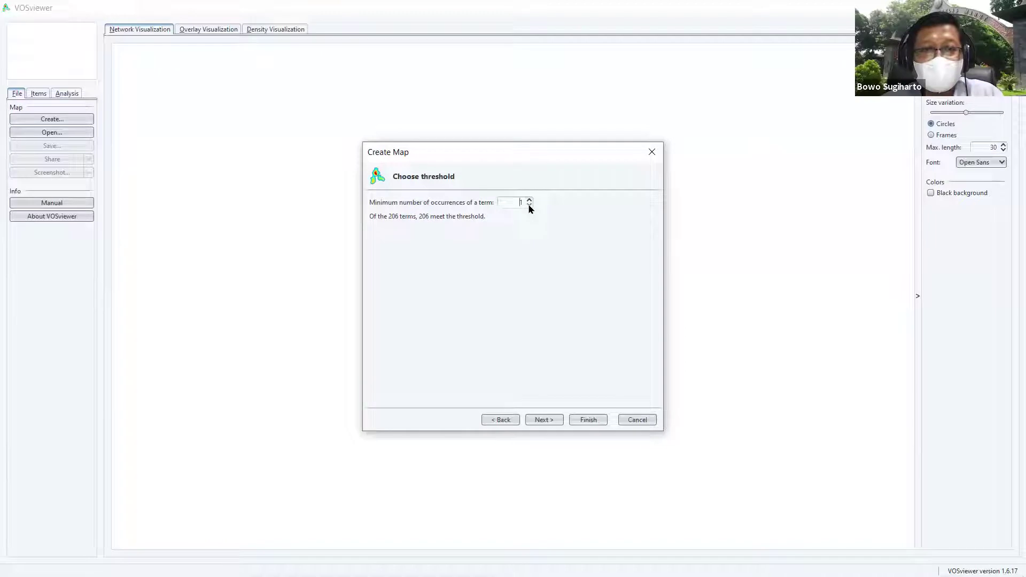
pyautogui.click(550, 421)
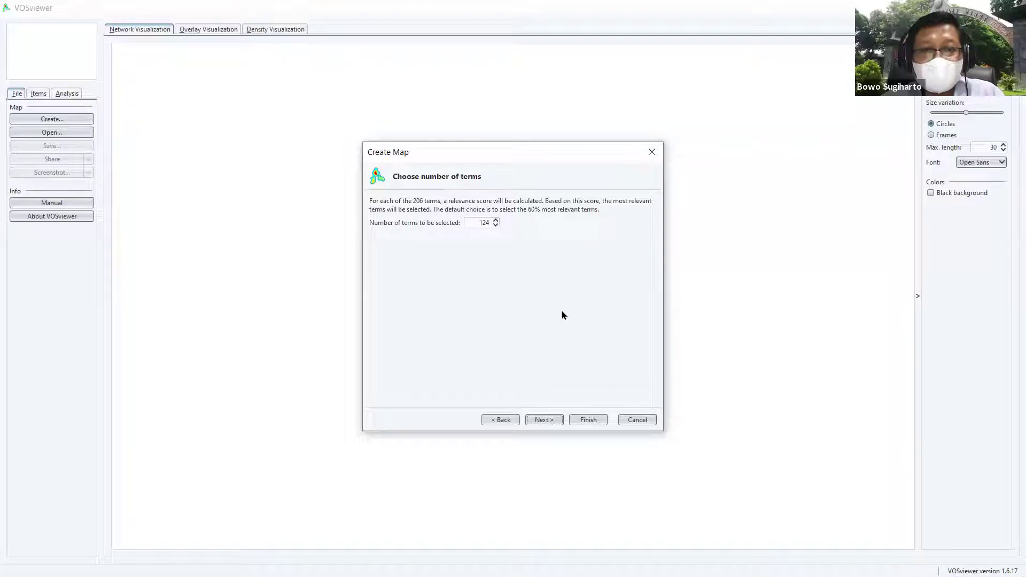
pyautogui.click(549, 422)
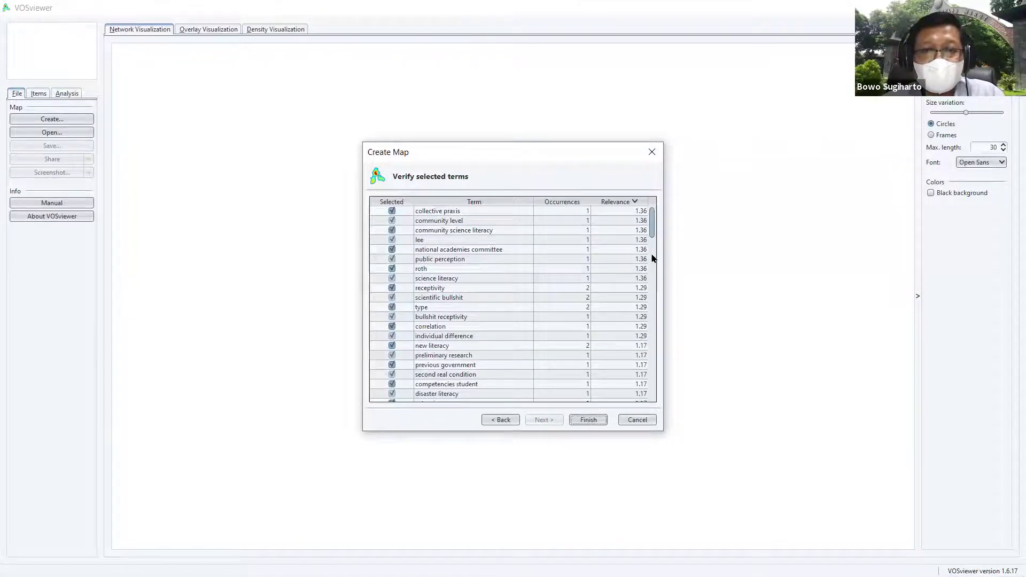
# Step: Finish the map, keeping only the largest connected set of 26 terms
pyautogui.moveTo(650, 222); pyautogui.dragTo(657, 397)
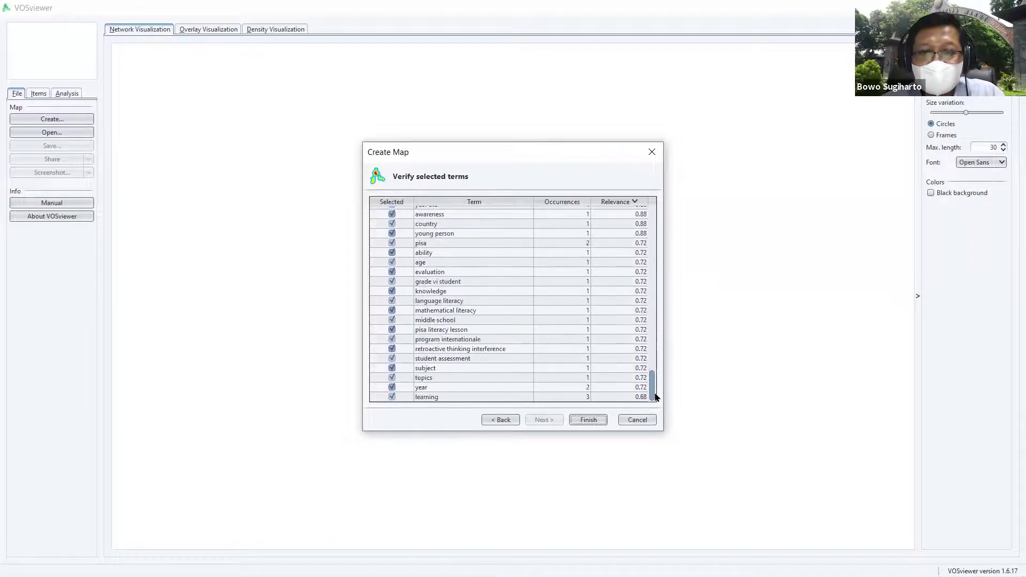
pyautogui.click(588, 420)
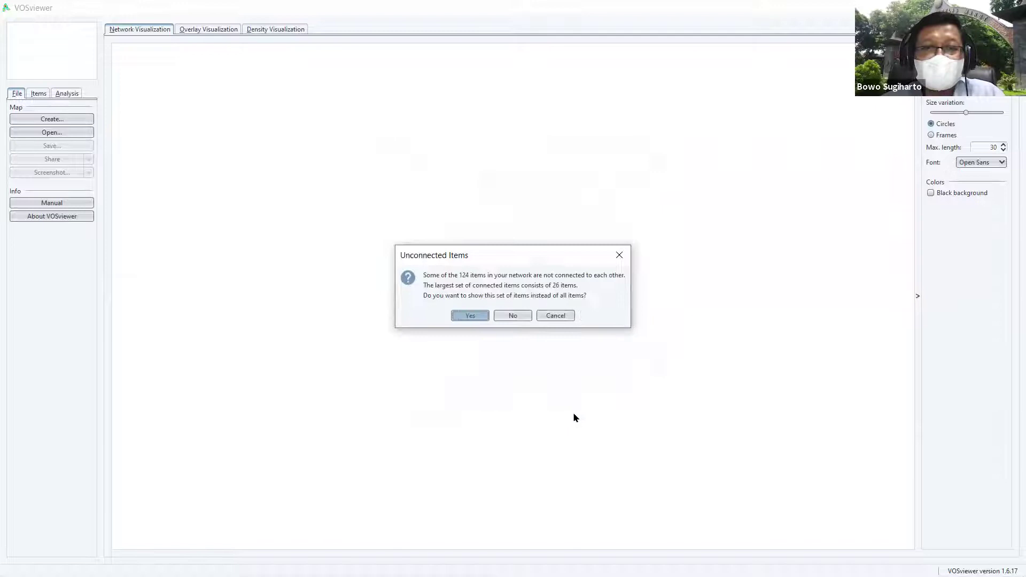
pyautogui.click(470, 316)
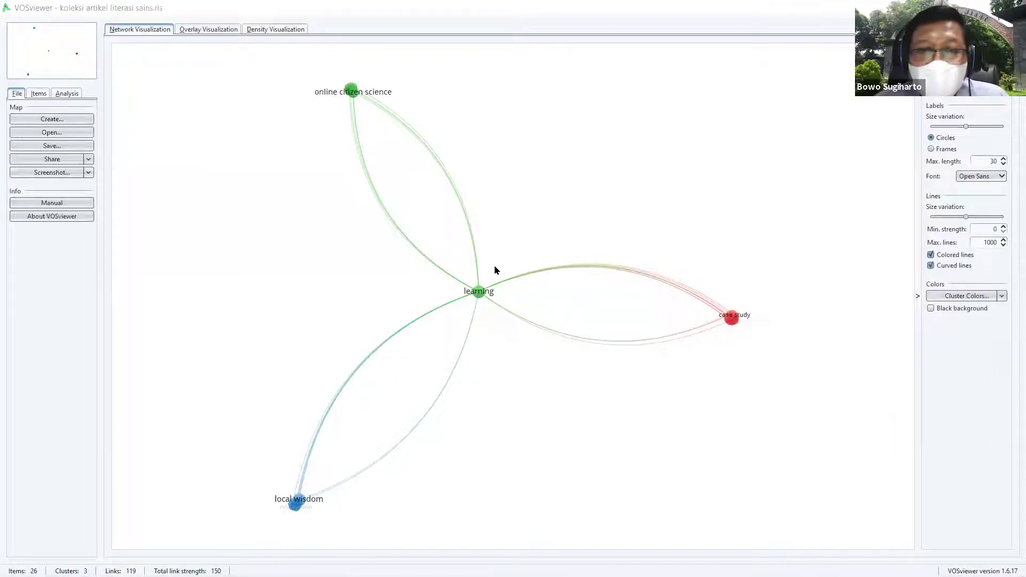
pyautogui.moveTo(480, 292)
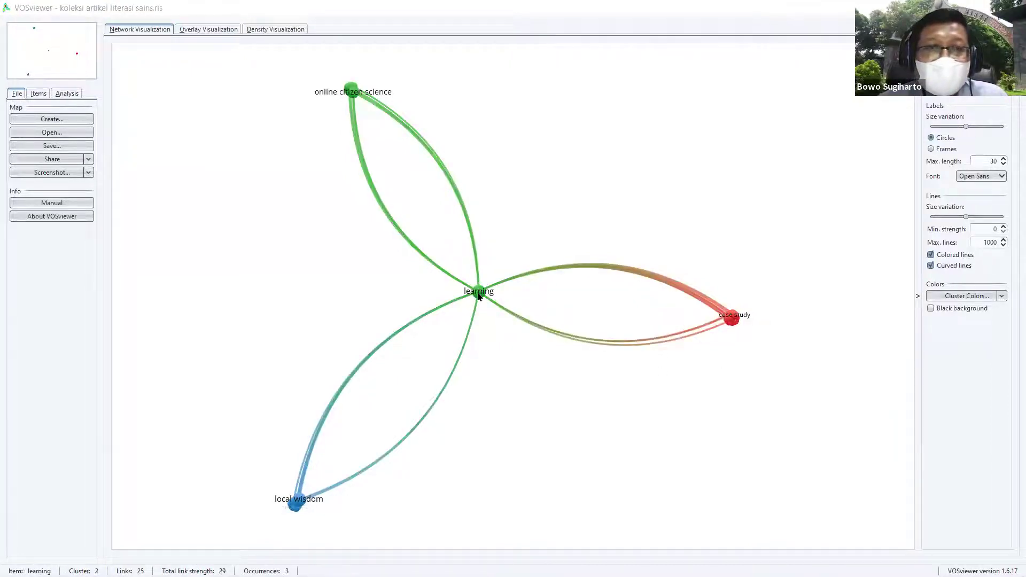
pyautogui.moveTo(356, 108)
pyautogui.moveTo(732, 325)
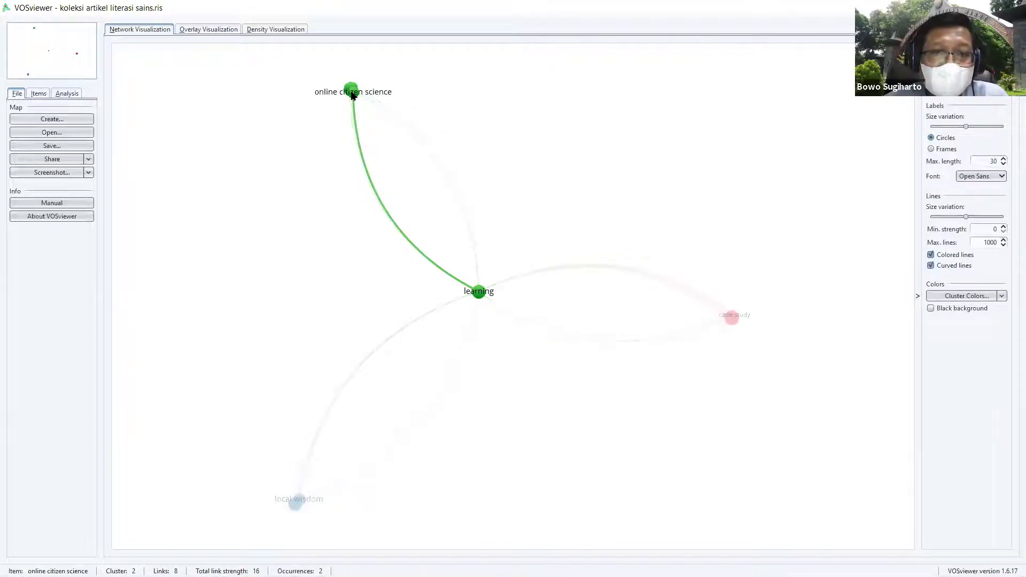
pyautogui.click(220, 30)
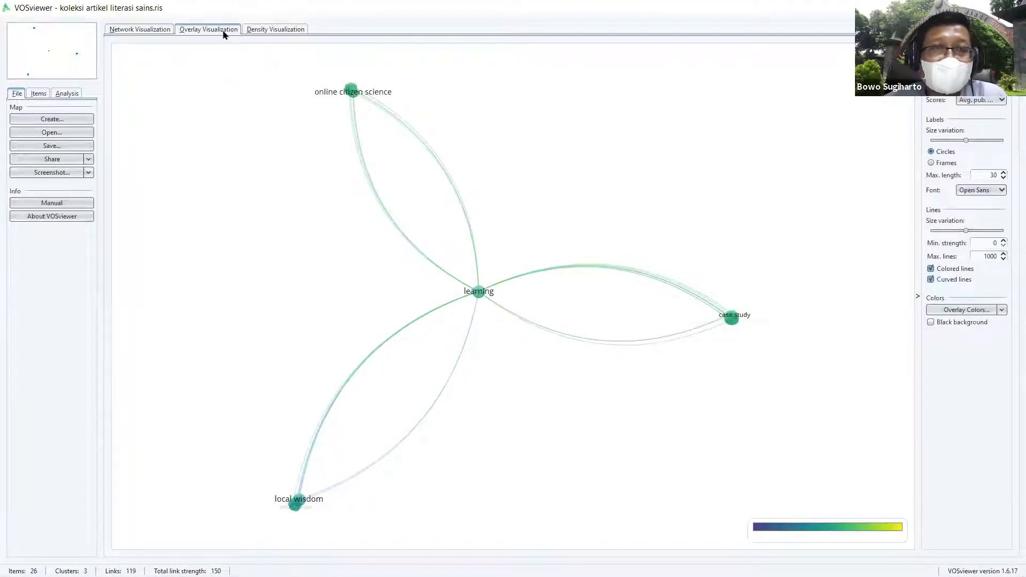
pyautogui.click(268, 31)
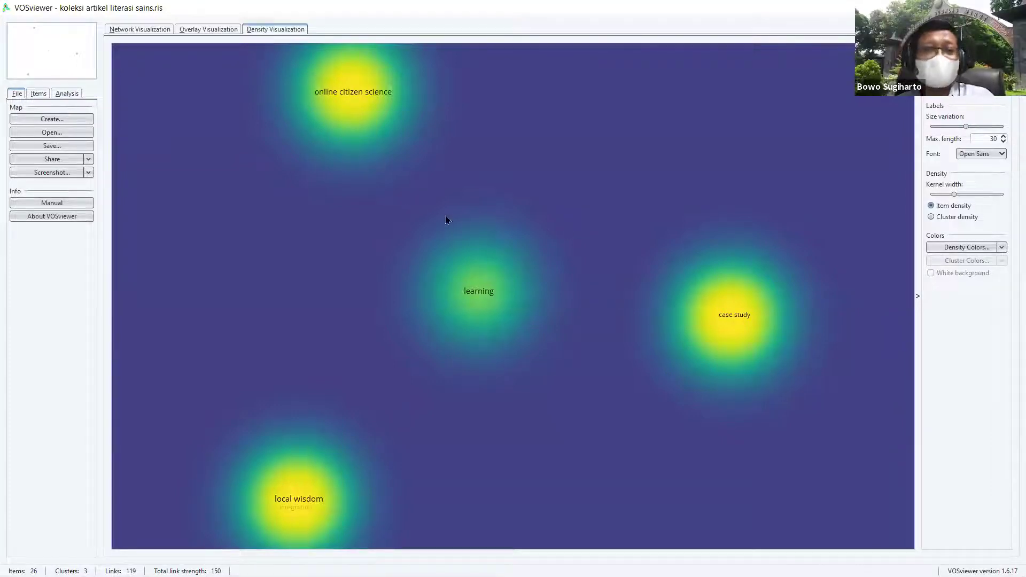
pyautogui.click(123, 30)
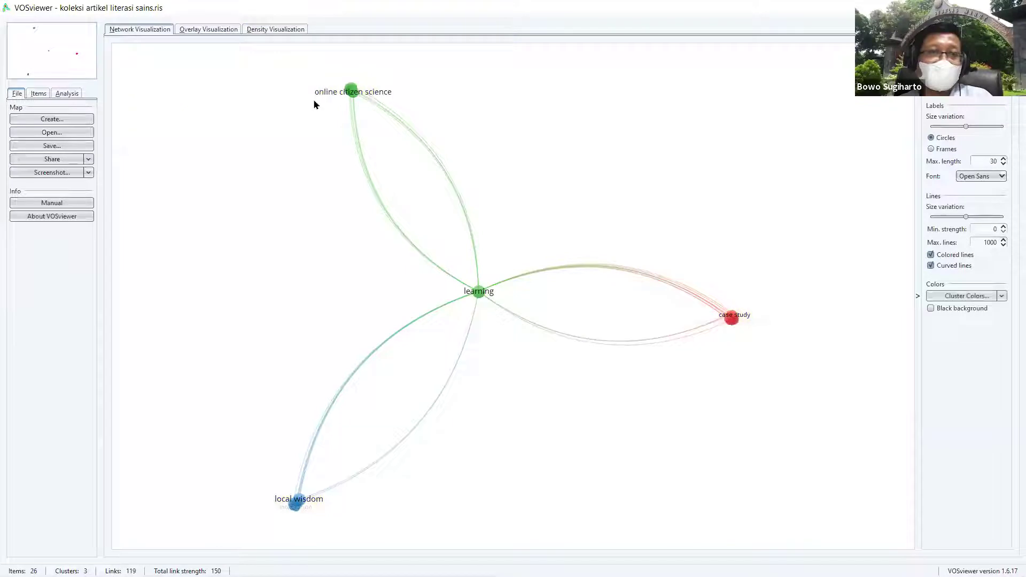
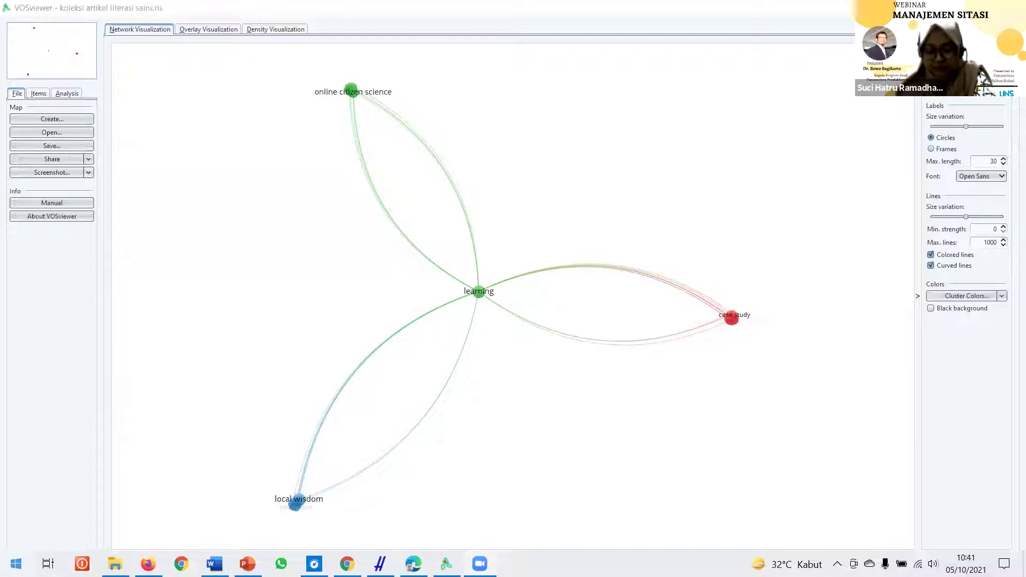
# Step: Open the Windows Start menu over VOSviewer's finished keyword network map
pyautogui.click(16, 564)
# Step: Search Start for 'mende' and launch Mendeley Desktop
pyautogui.click(16, 564)
pyautogui.click(16, 564)
pyautogui.write('mende')
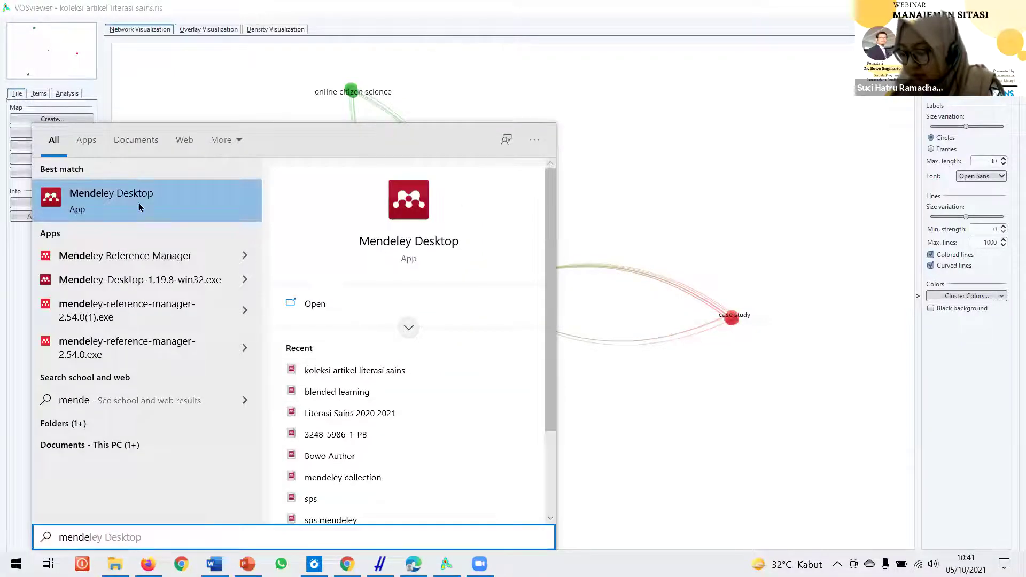
pyautogui.click(140, 208)
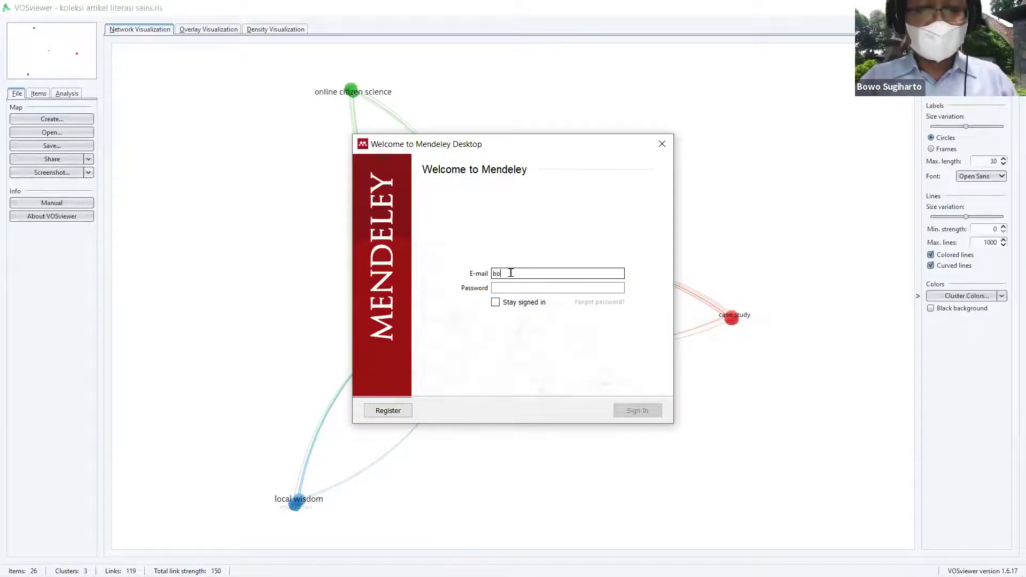
# Step: Sign in with the first account's e-mail and password, correcting a mistyped address
pyautogui.write('@fkip.u')
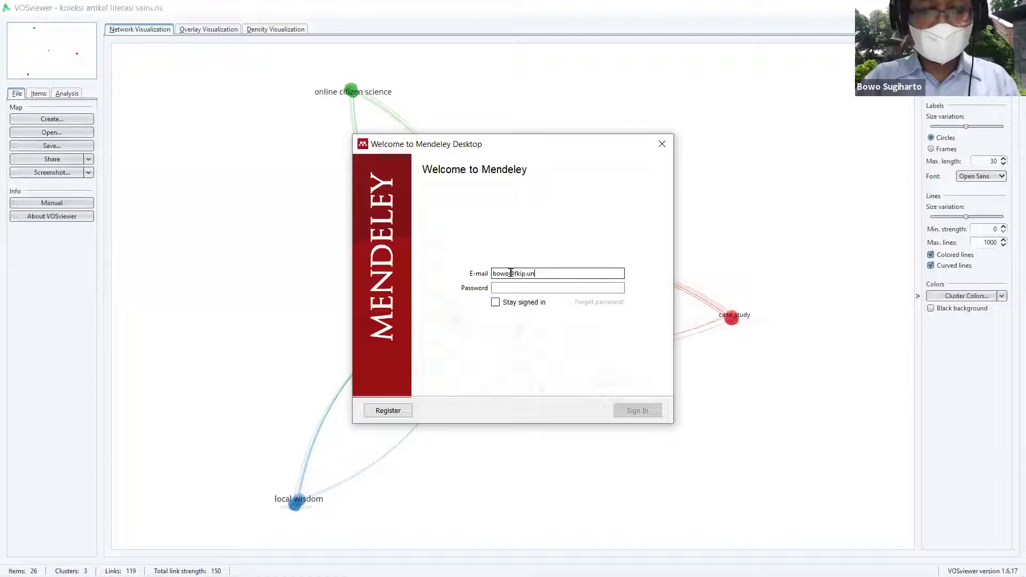
pyautogui.hotkey('ctrl', 'a')
pyautogui.press('BackSpace')
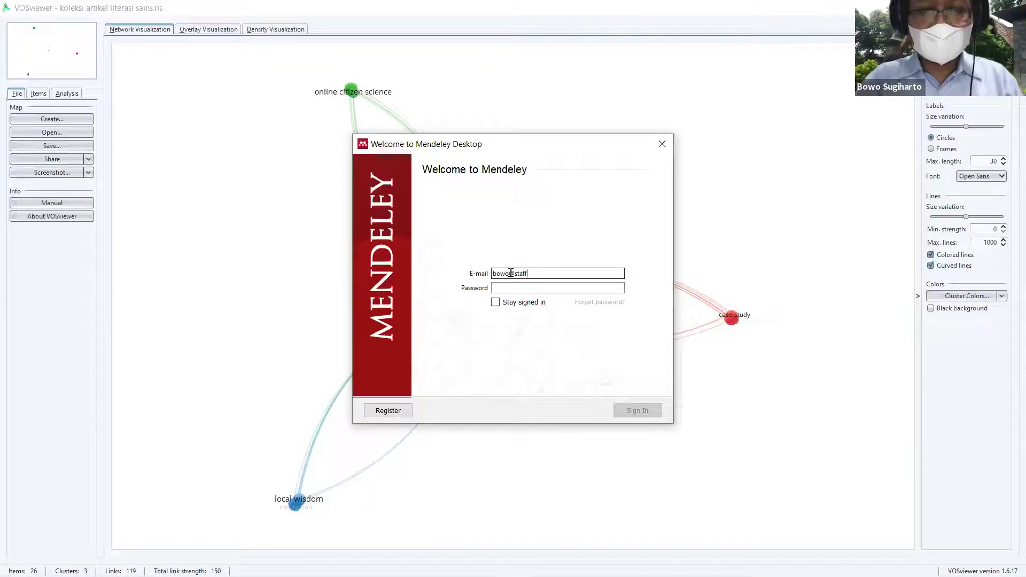
pyautogui.press('Tab')
pyautogui.write('•••••••••••••')
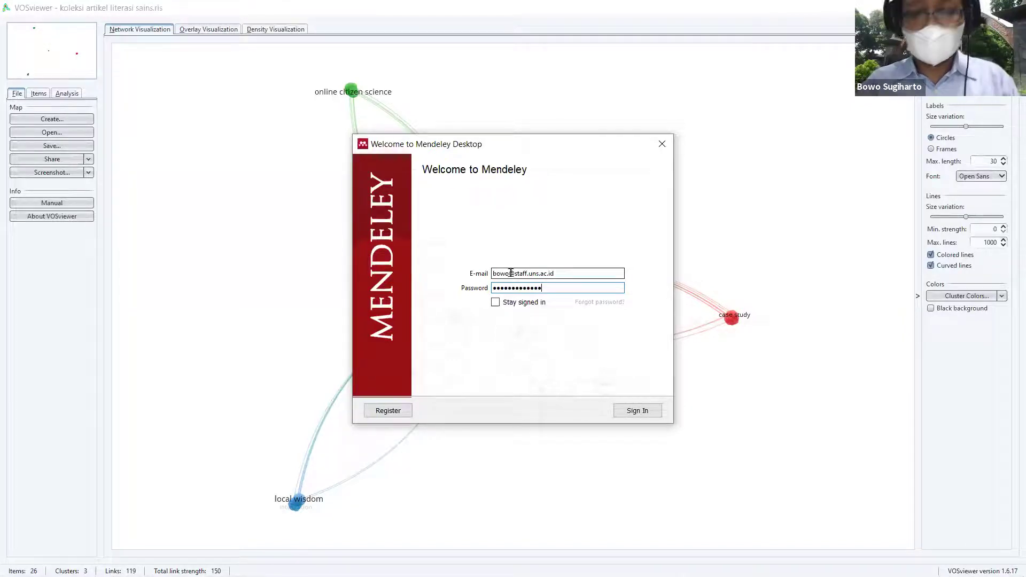
pyautogui.press('Return')
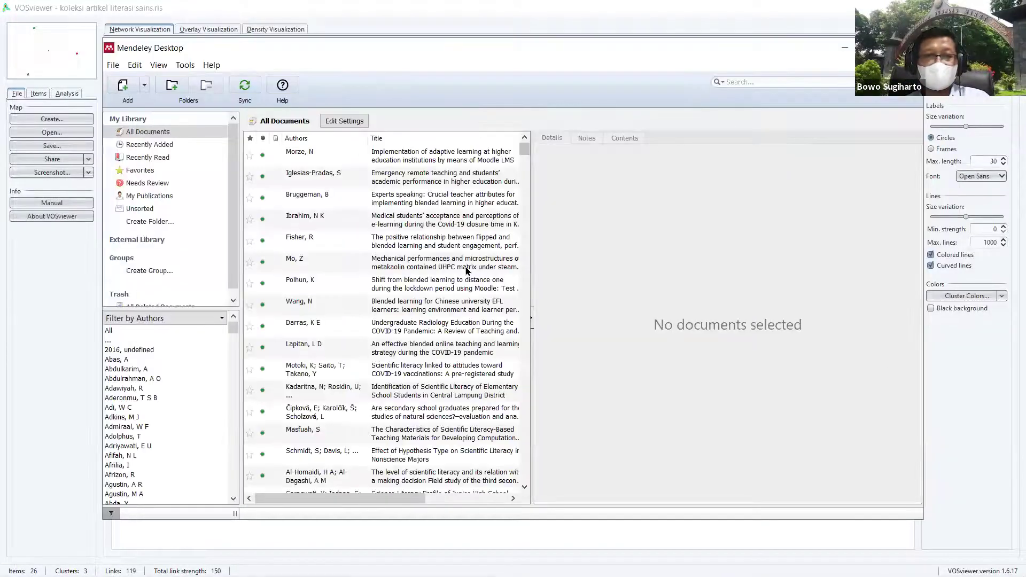
# Step: Turn off View > Show Document Details while the library syncs
pyautogui.scroll(-5, 437, 391)
pyautogui.scroll(-10, 437, 391)
pyautogui.scroll(10, 455, 300)
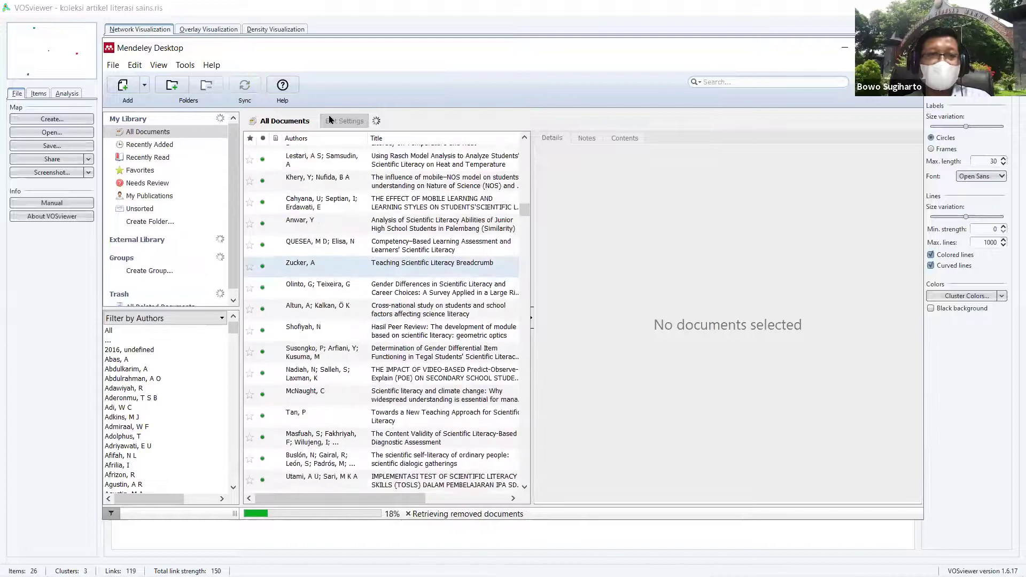
pyautogui.click(185, 64)
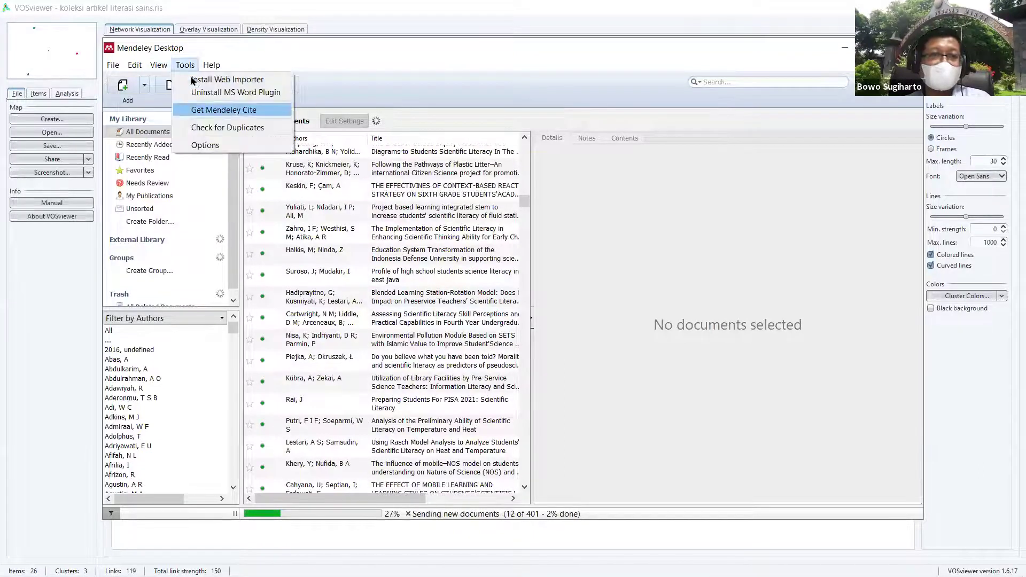
pyautogui.moveTo(159, 64)
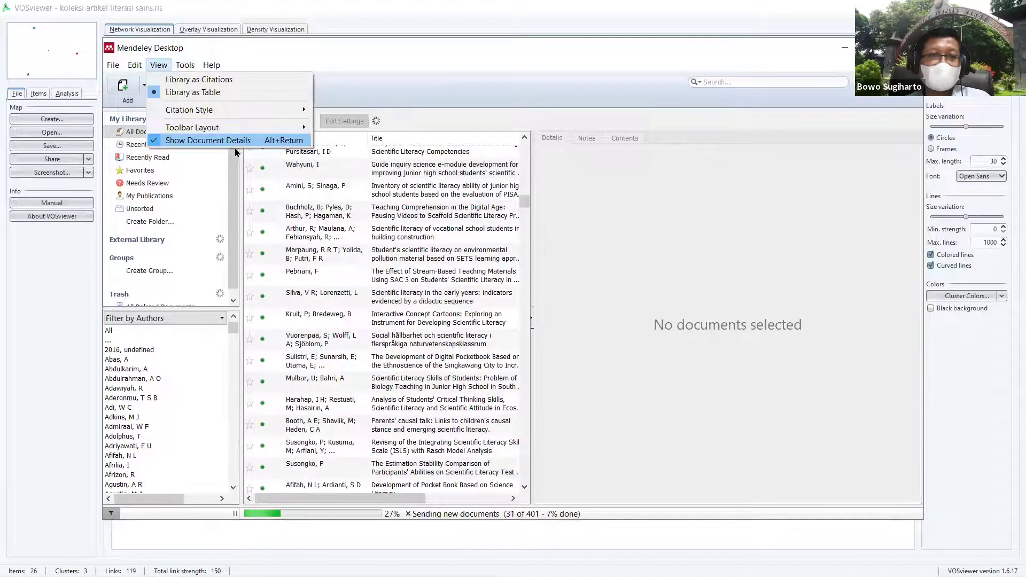
pyautogui.click(235, 141)
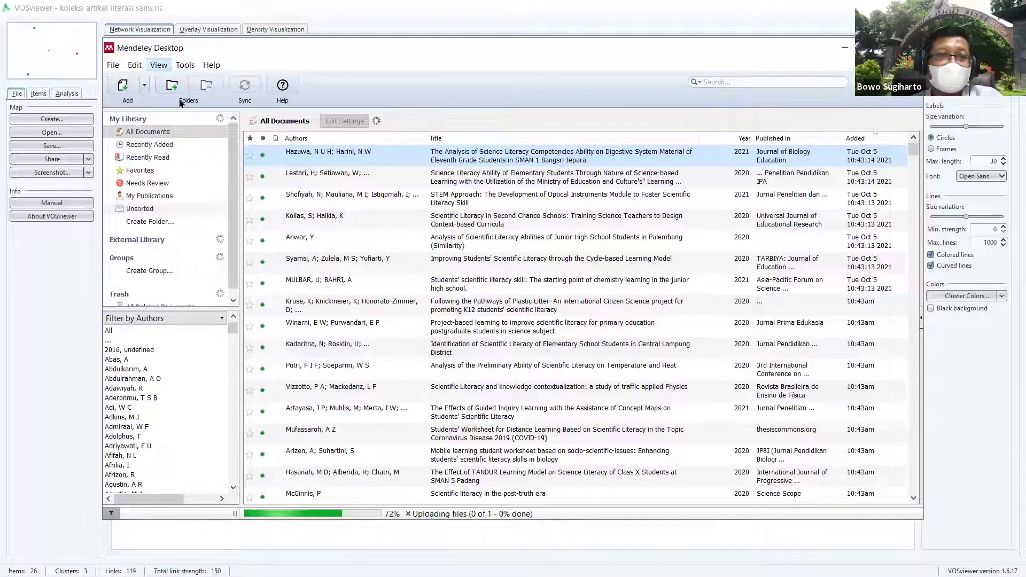
# Step: Turn document details back on, review the top reference's details, then open the File menu
pyautogui.click(158, 66)
pyautogui.click(180, 137)
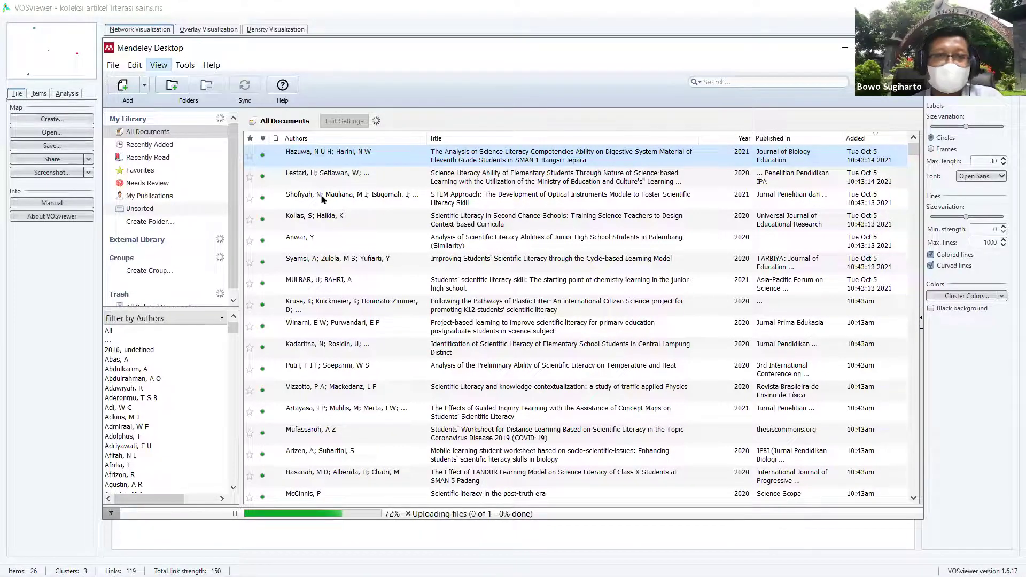
pyautogui.scroll(-6, 689, 406)
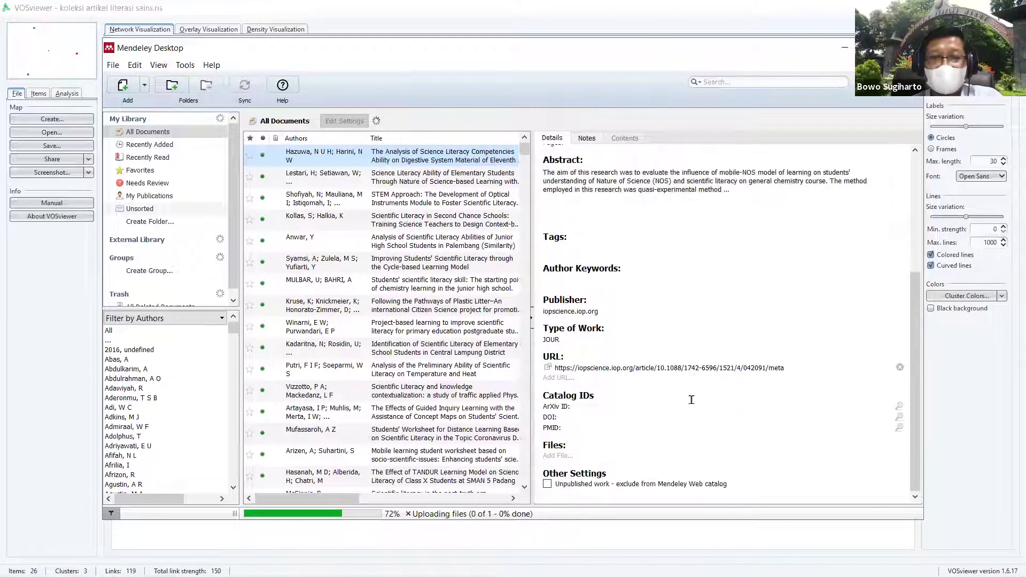
pyautogui.scroll(4, 679, 400)
pyautogui.scroll(3, 657, 374)
pyautogui.scroll(-5, 564, 265)
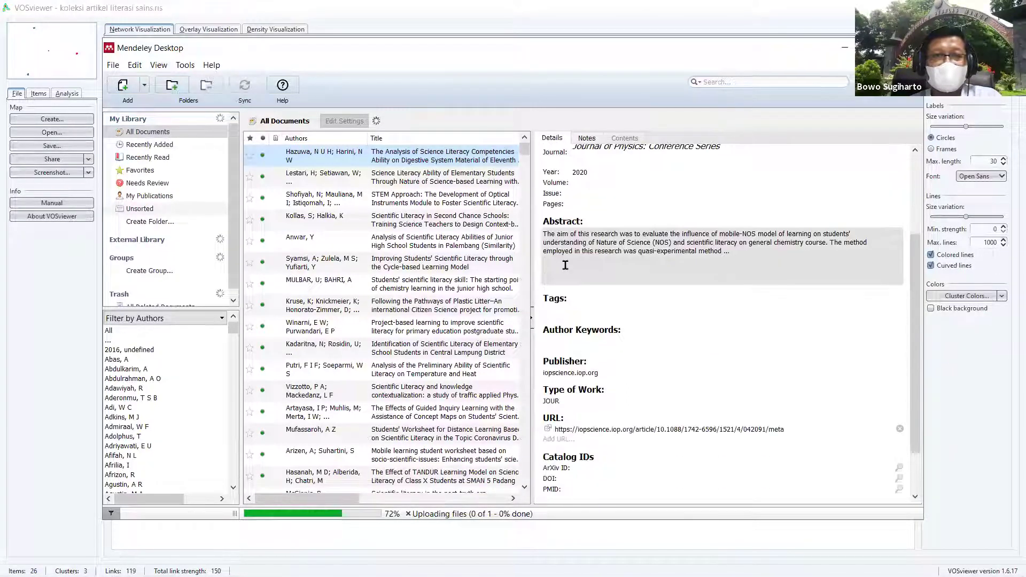
pyautogui.scroll(1, 566, 270)
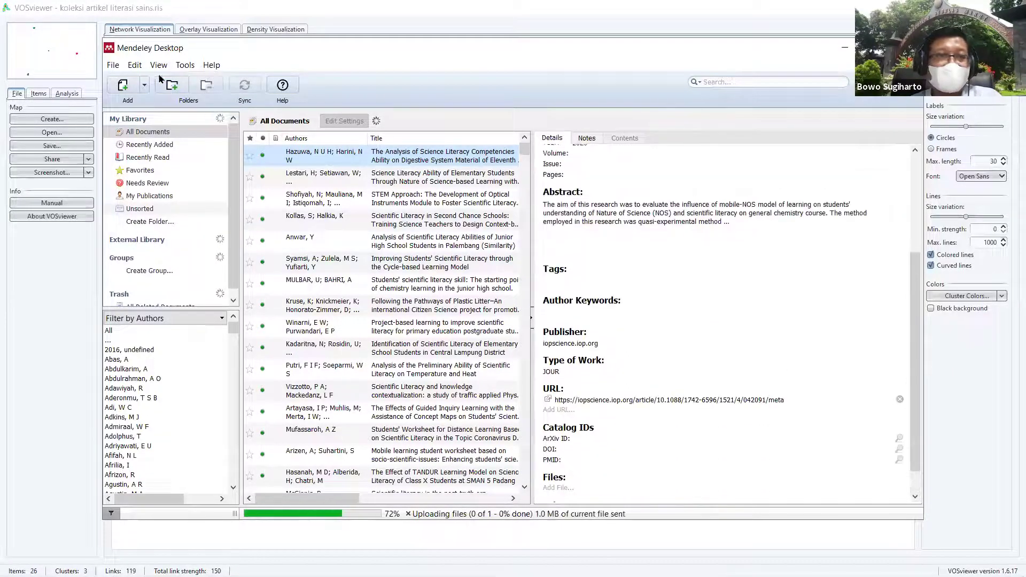
pyautogui.click(114, 65)
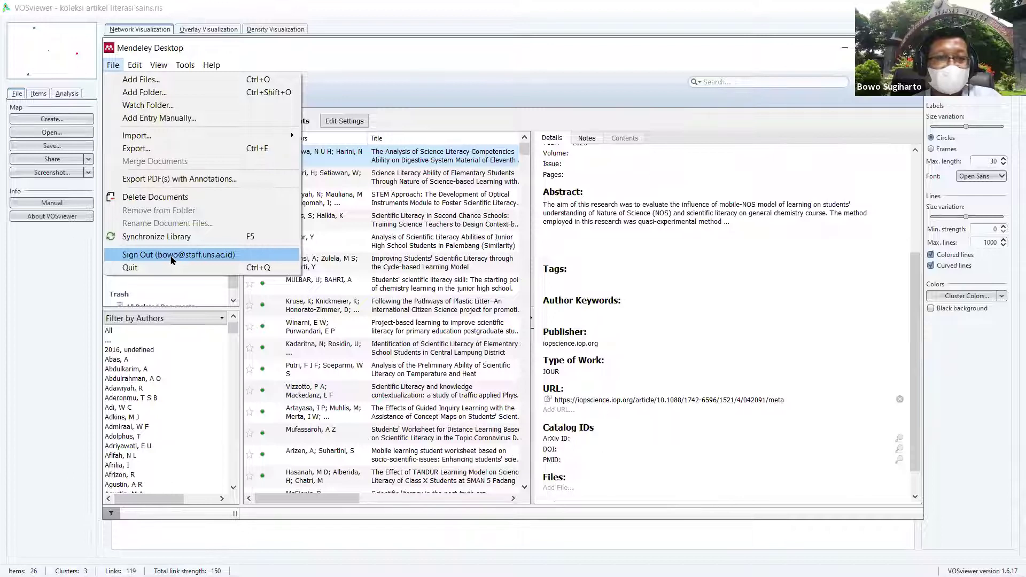
# Step: Sign out, then sign in with the second account's e-mail, retyping the rejected password
pyautogui.click(172, 256)
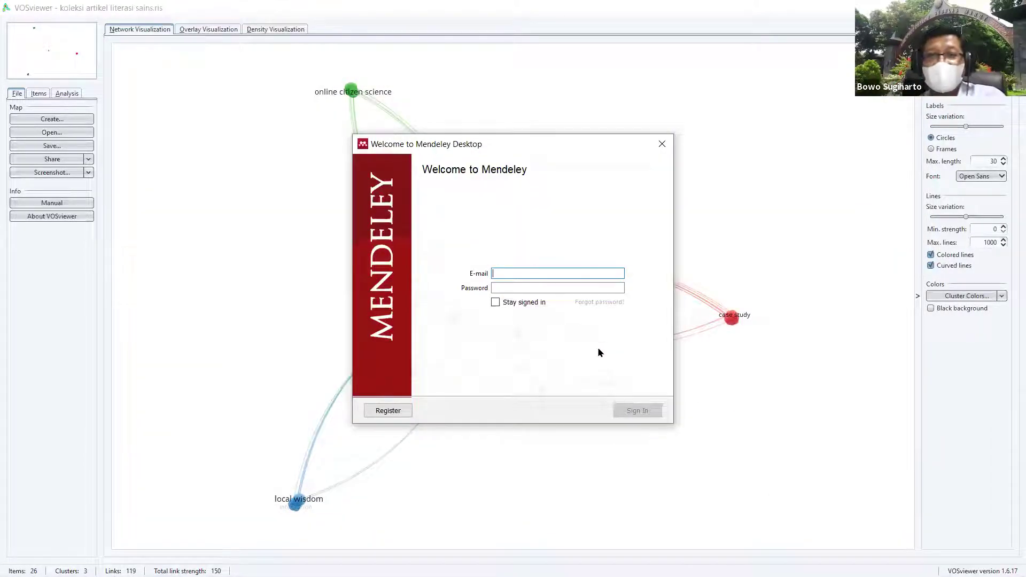
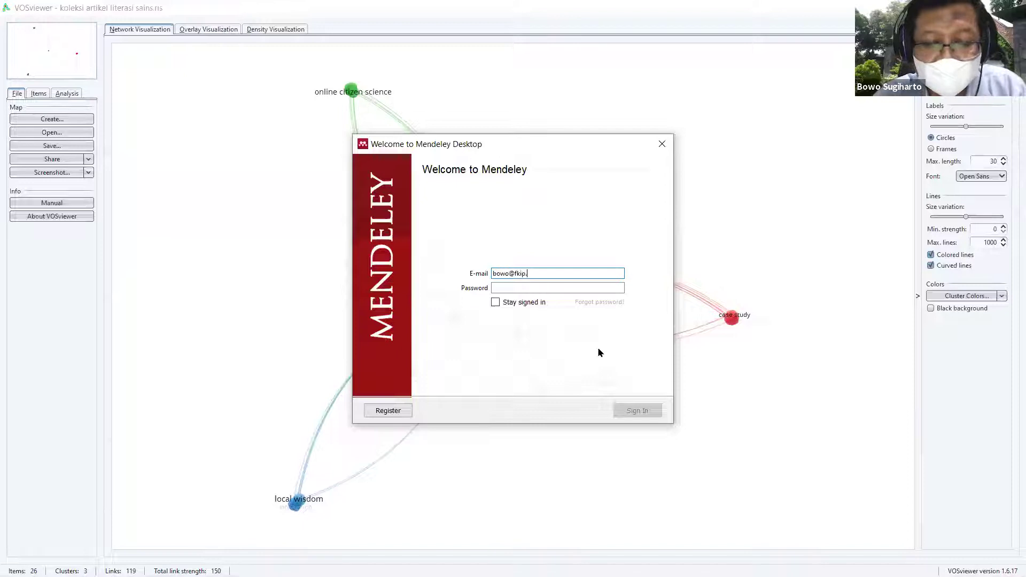
pyautogui.press('Tab')
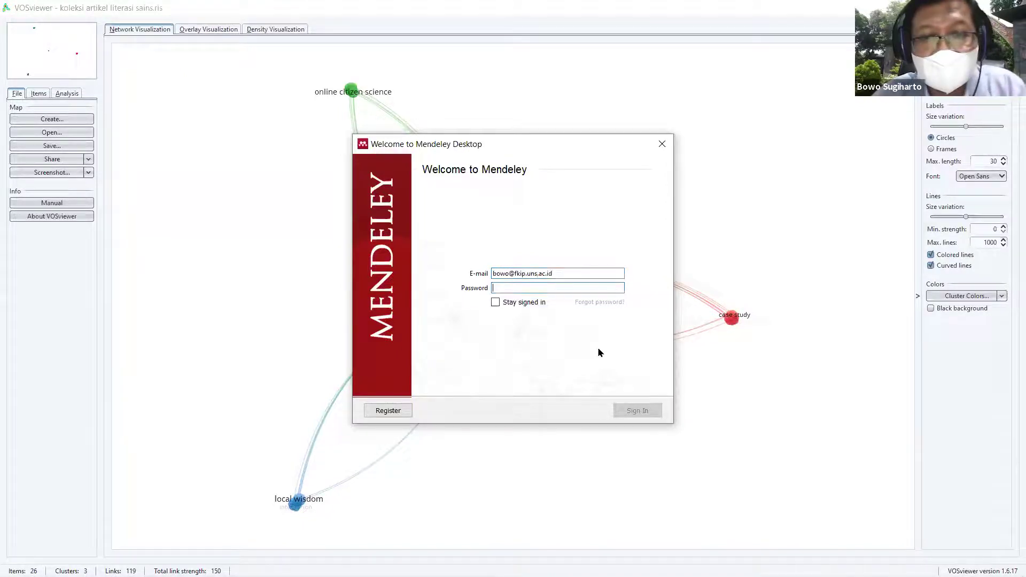
pyautogui.write('•••••')
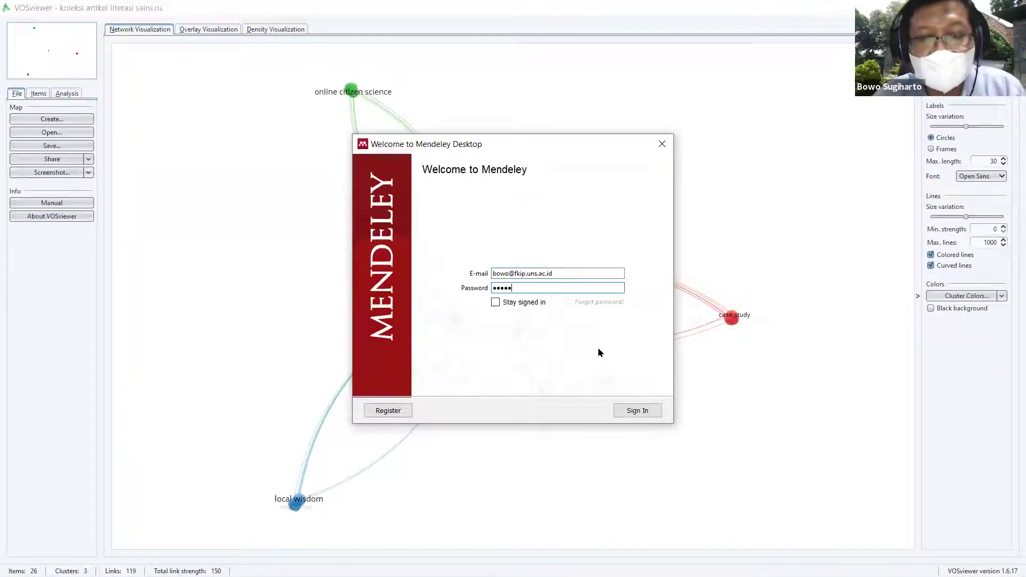
pyautogui.write('•••')
pyautogui.press('Return')
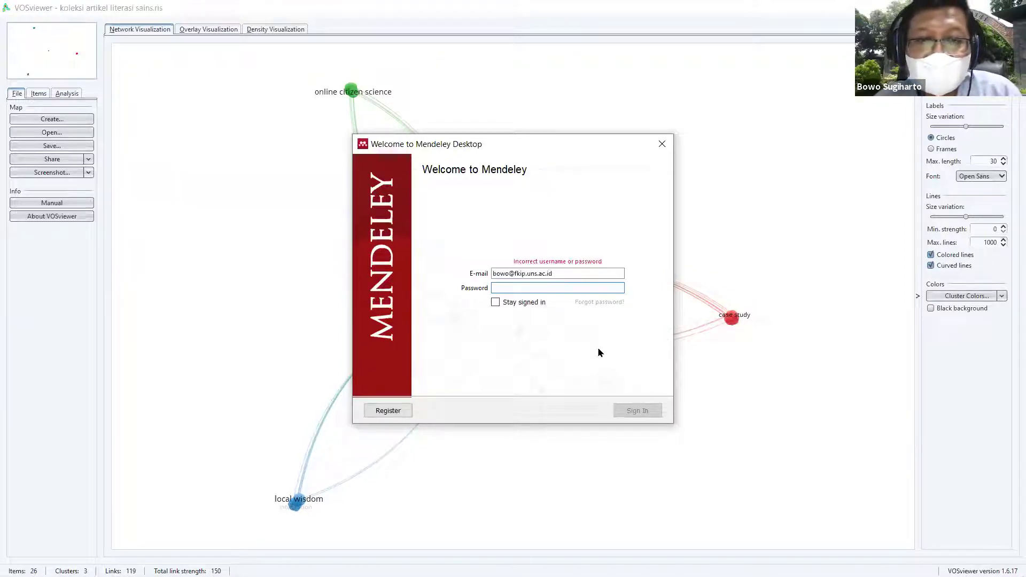
pyautogui.write('•••••')
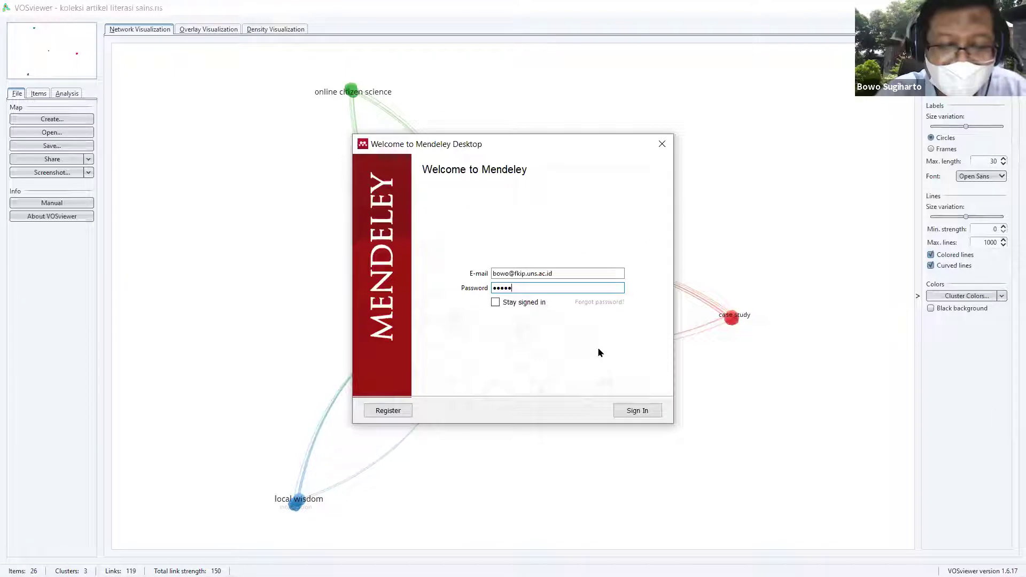
pyautogui.write('•••••••')
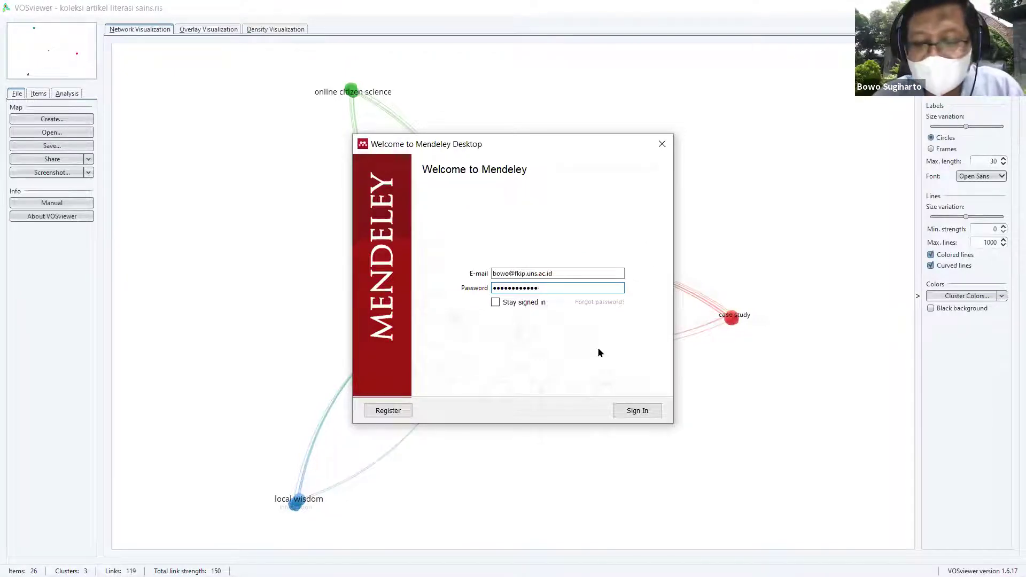
pyautogui.press('Return')
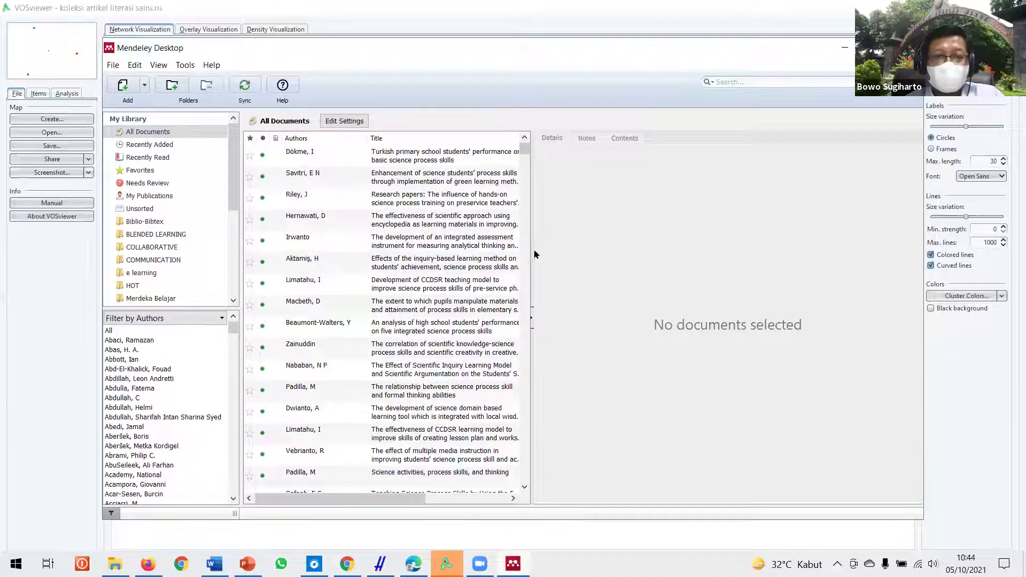
# Step: Widen the table to show Year, Published In and Added, then select the Kampus Mengajar Perintis article
pyautogui.moveTo(530, 249); pyautogui.dragTo(710, 249)
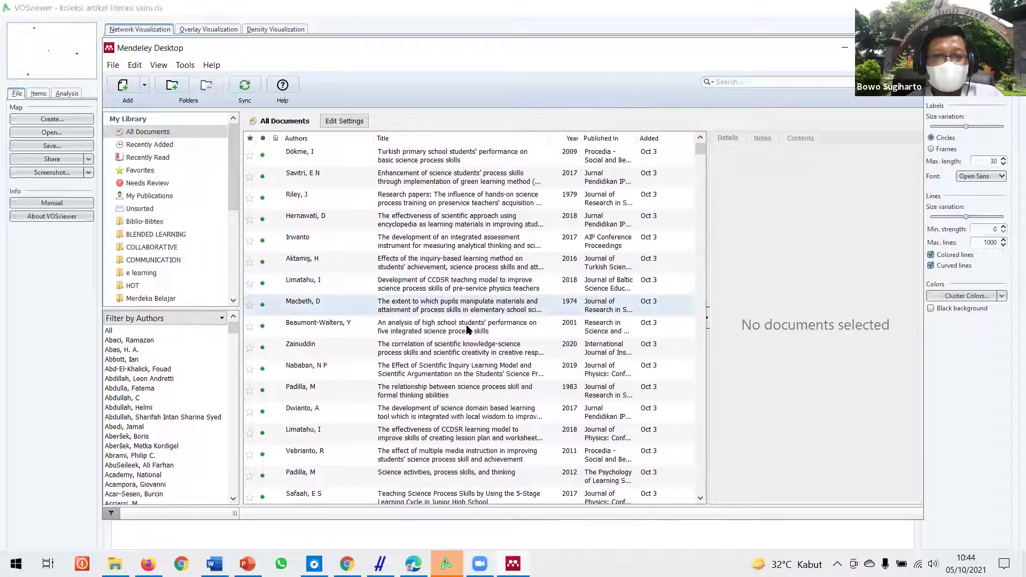
pyautogui.scroll(-6, 466, 329)
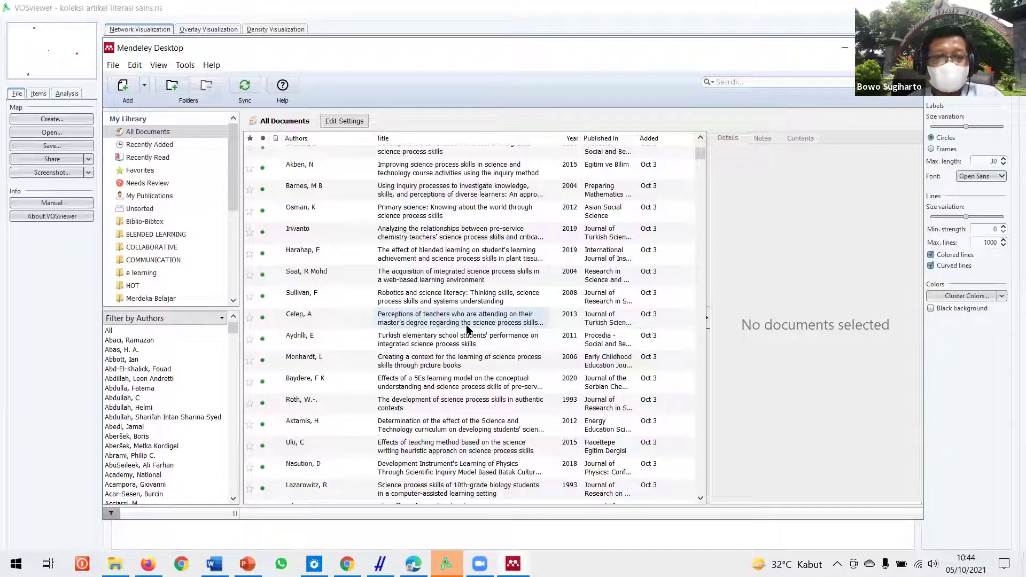
pyautogui.scroll(-5, 471, 328)
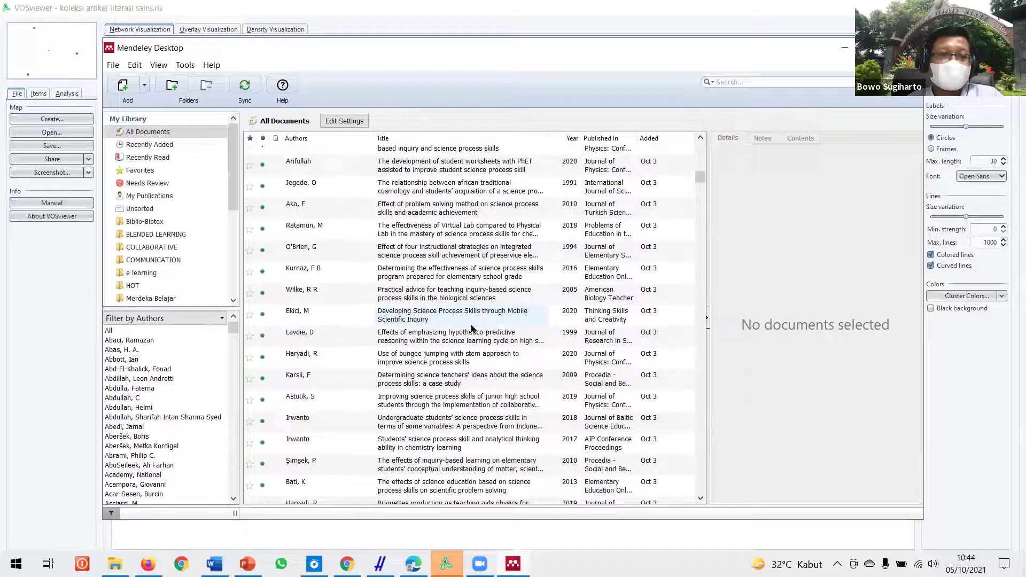
pyautogui.scroll(-8, 472, 328)
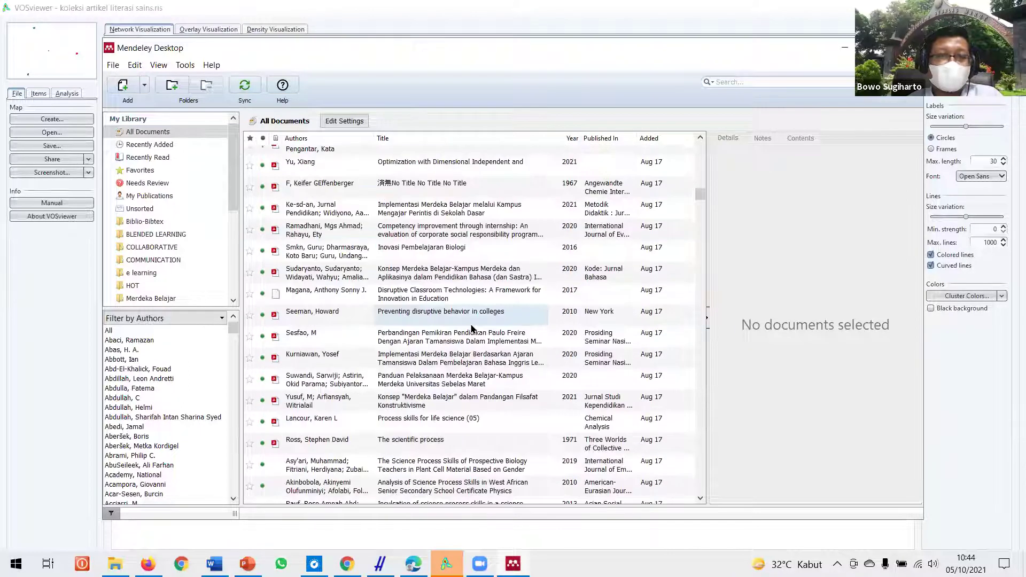
pyautogui.click(434, 213)
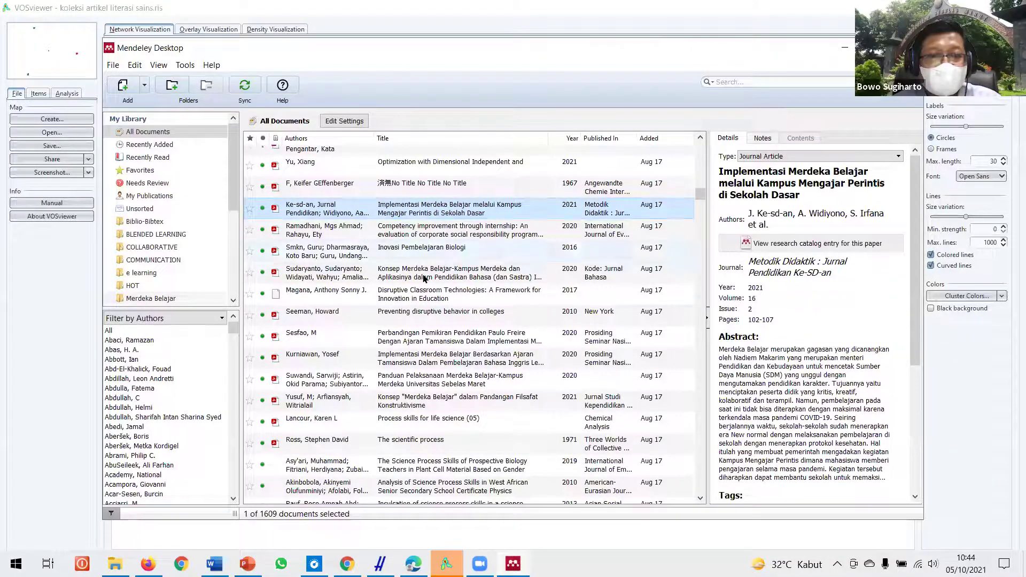
# Step: Export the twelve selected references as the RIS file 'cek pdf' in the POP folder
pyautogui.keyDown('shift'); pyautogui.click(435, 444); pyautogui.keyUp('shift')
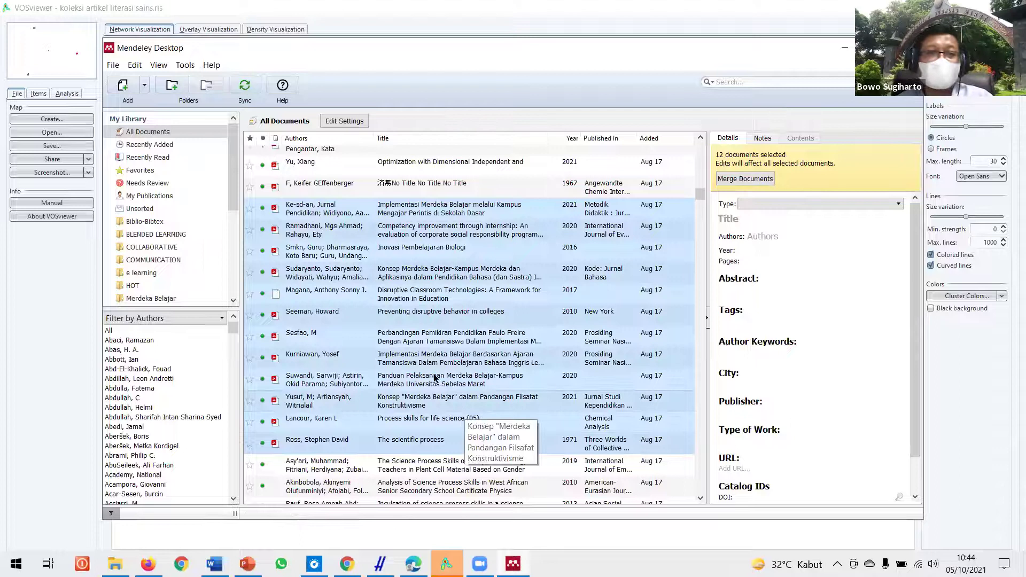
pyautogui.click(108, 68)
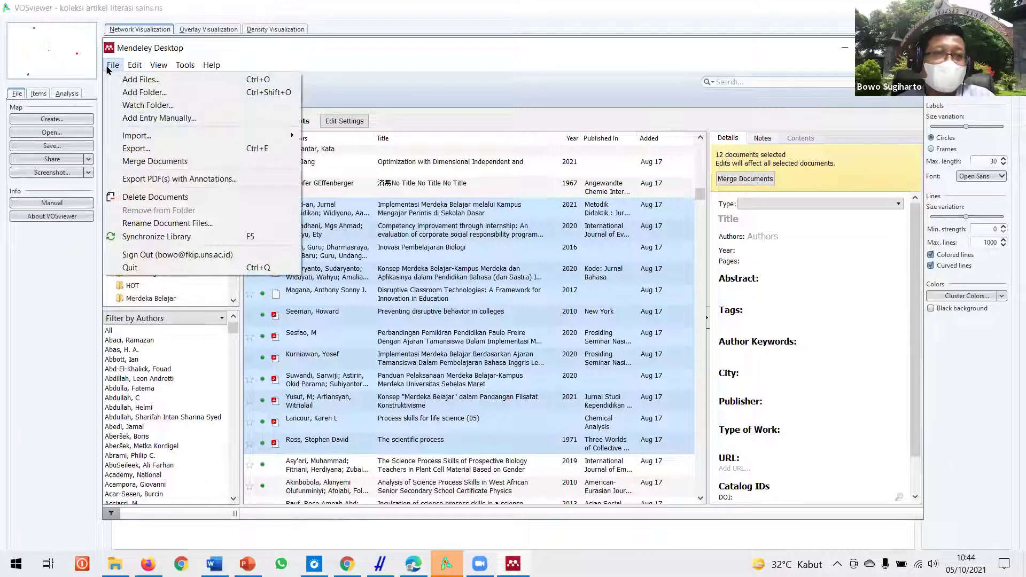
pyautogui.click(142, 150)
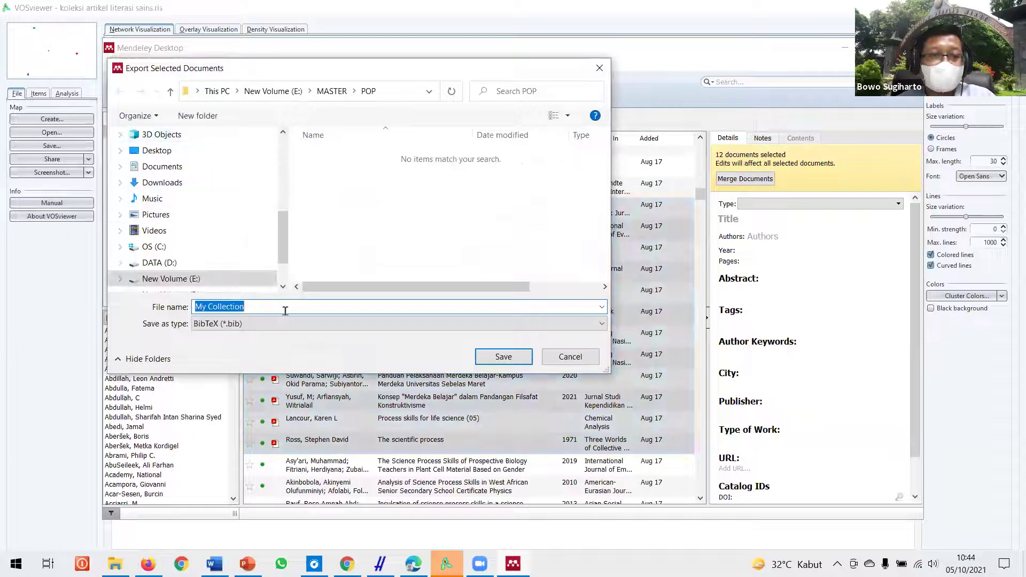
pyautogui.write('cek')
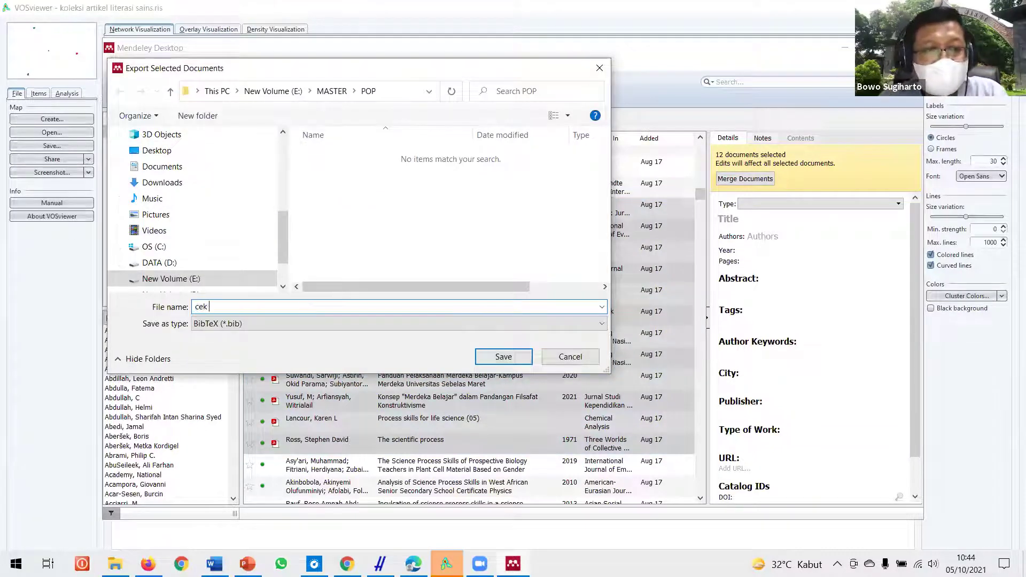
pyautogui.write(' pdf')
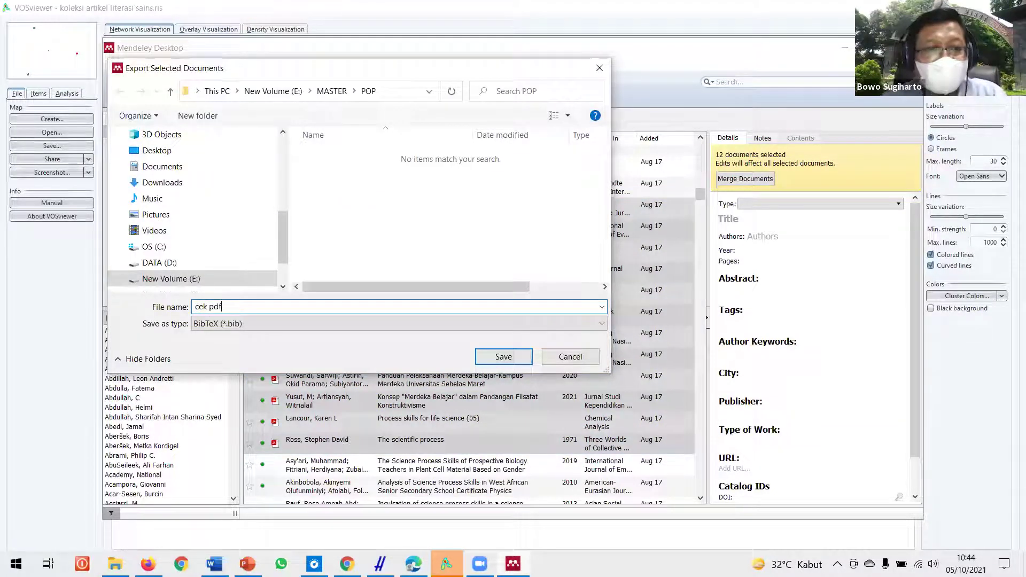
pyautogui.click(495, 324)
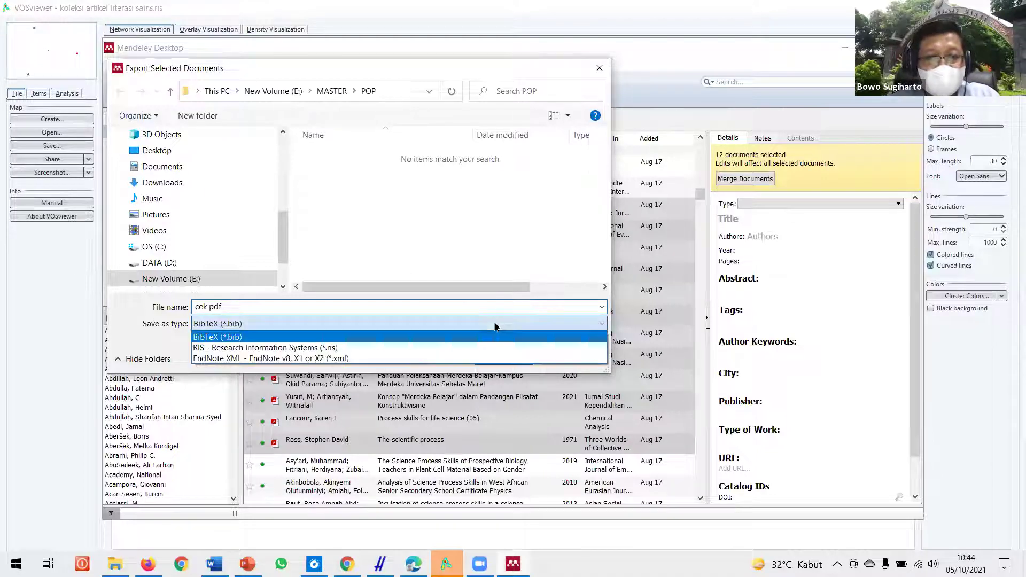
pyautogui.click(319, 348)
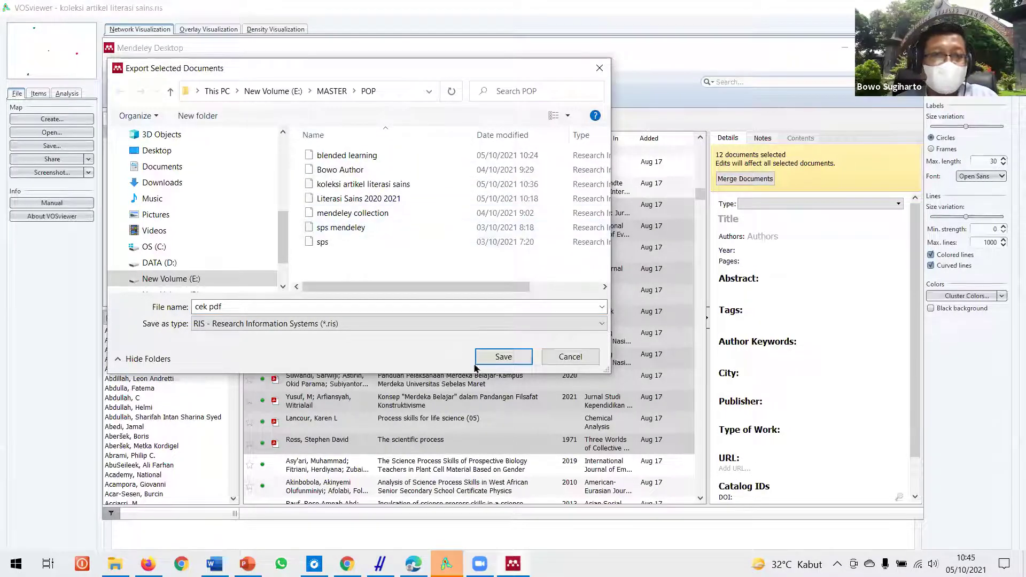
pyautogui.click(502, 358)
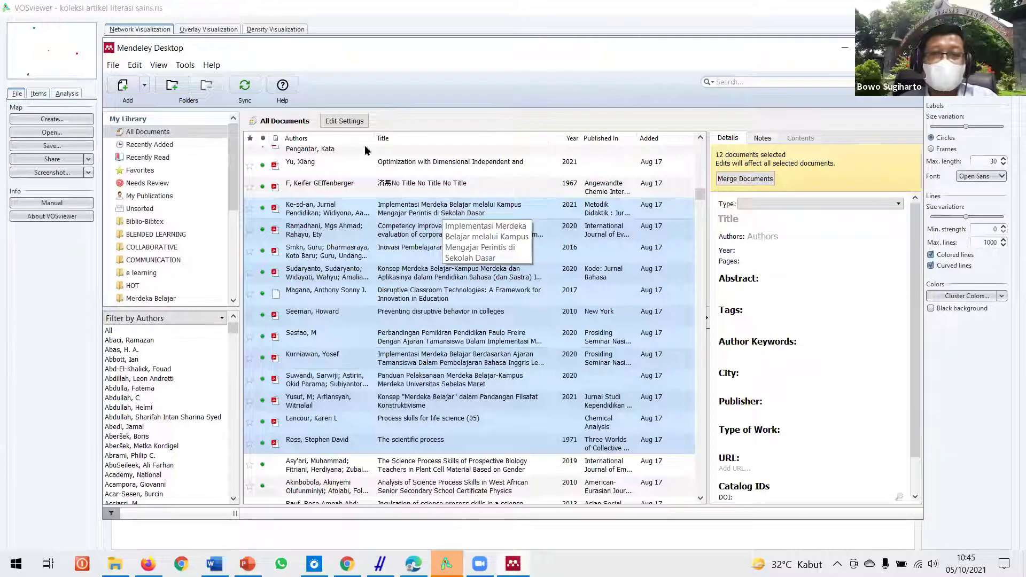
# Step: Sign out and sign back in with the other account's e-mail and password
pyautogui.click(113, 67)
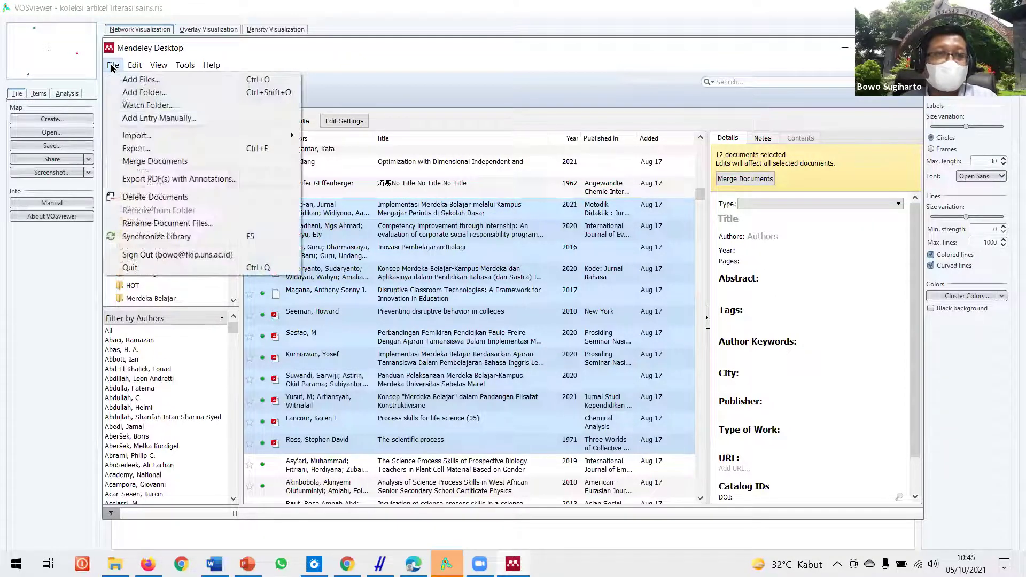
pyautogui.click(160, 255)
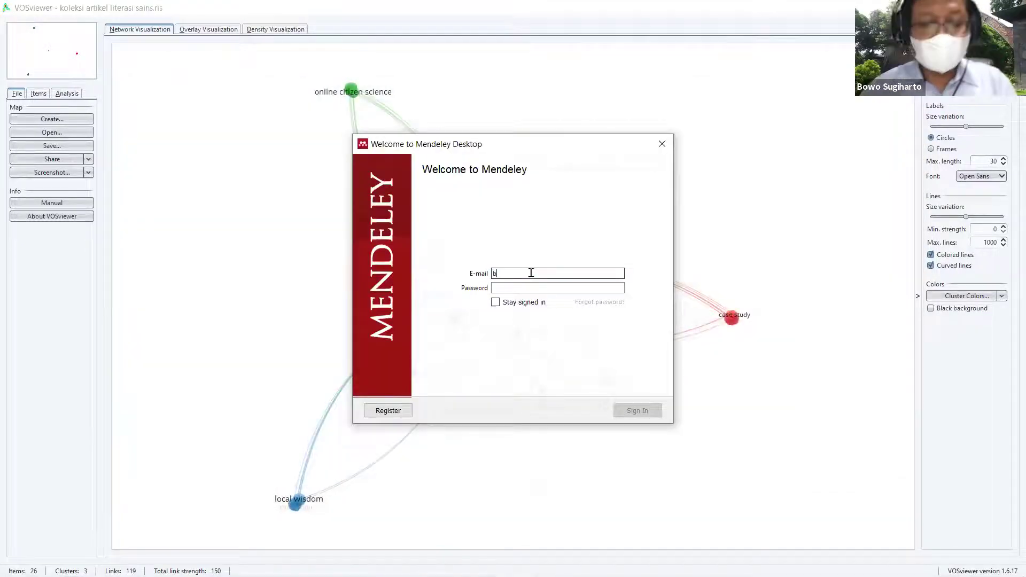
pyautogui.click(531, 274)
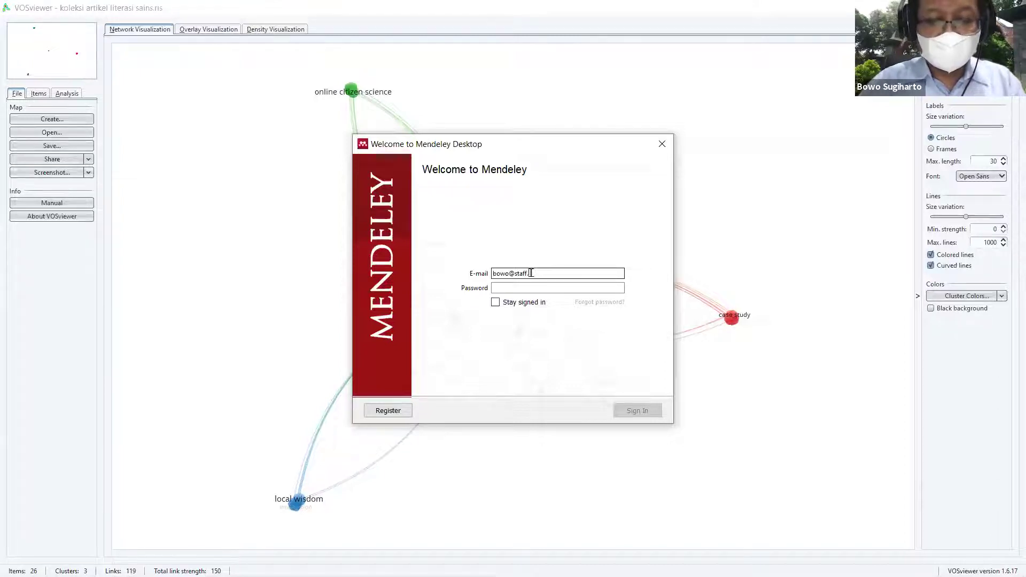
pyautogui.press('Tab')
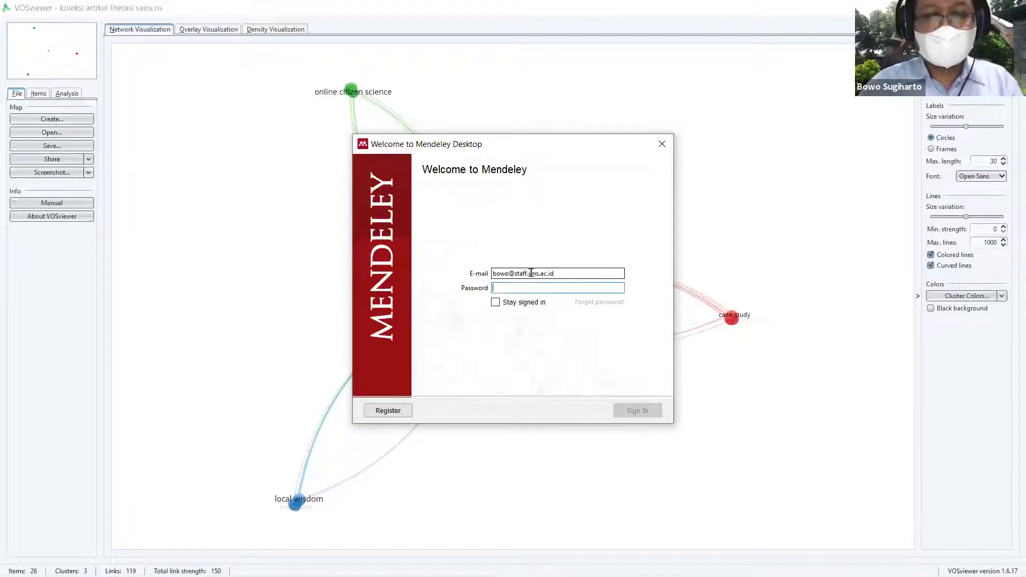
pyautogui.write('••')
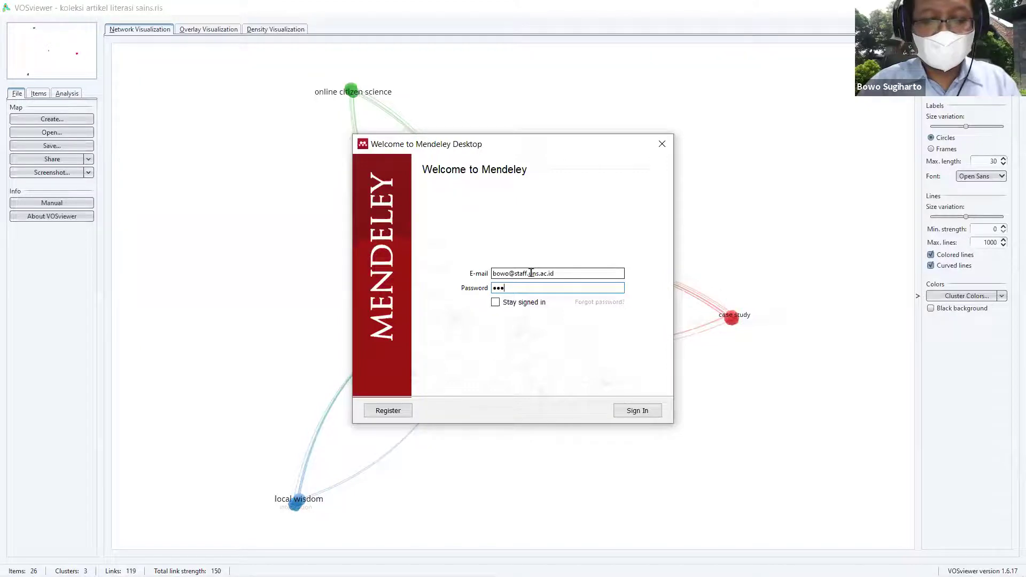
pyautogui.write('•••••••')
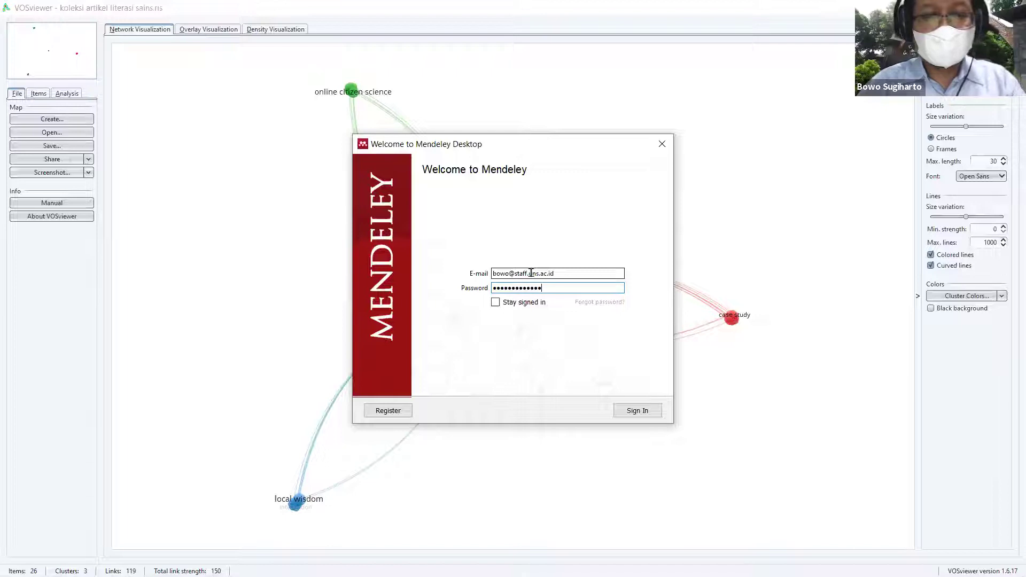
pyautogui.press('Return')
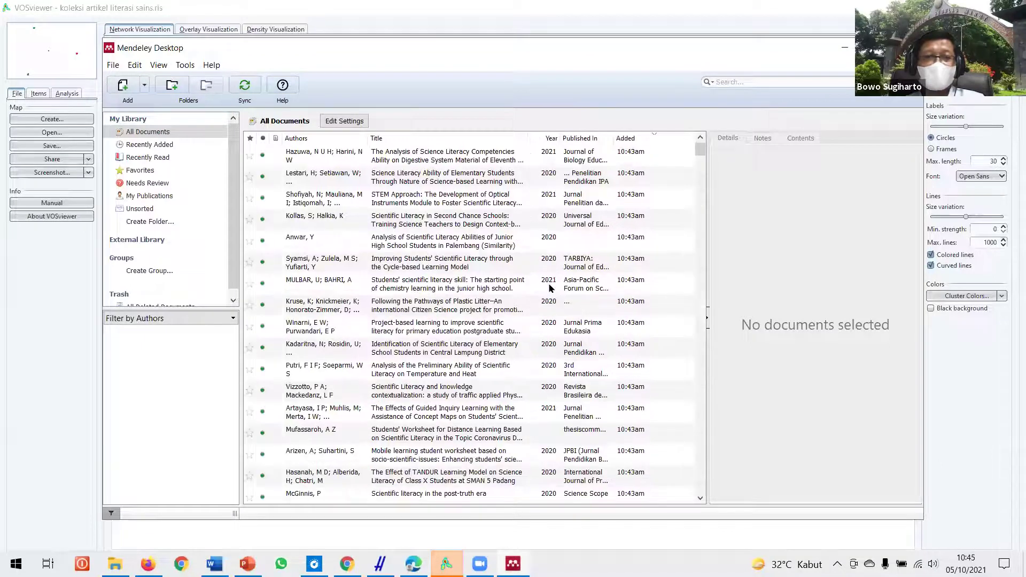
# Step: Import 'cek pdf' via File > Import > RIS - Research Information Systems into the library
pyautogui.scroll(-10, 549, 292)
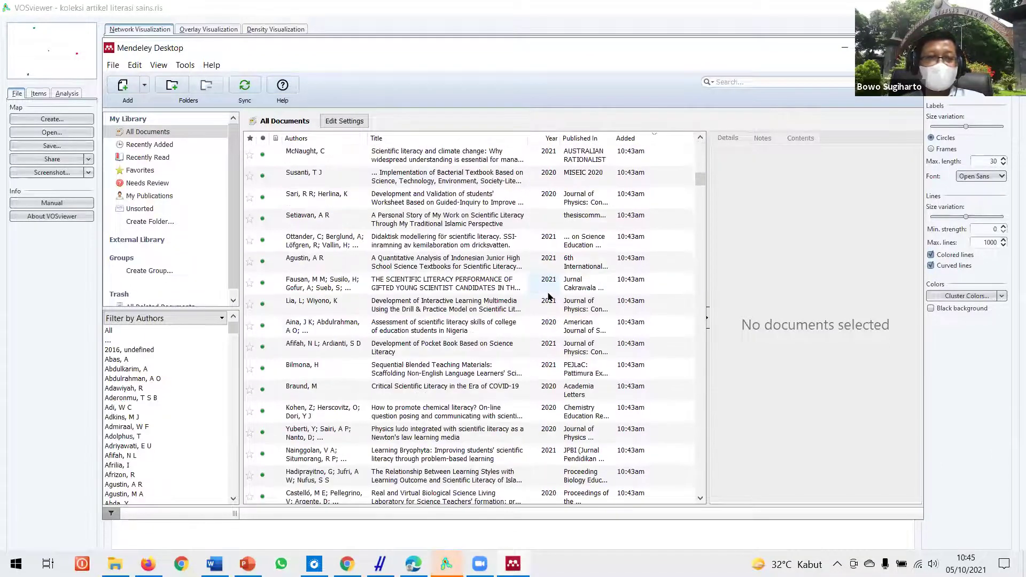
pyautogui.scroll(-6, 549, 292)
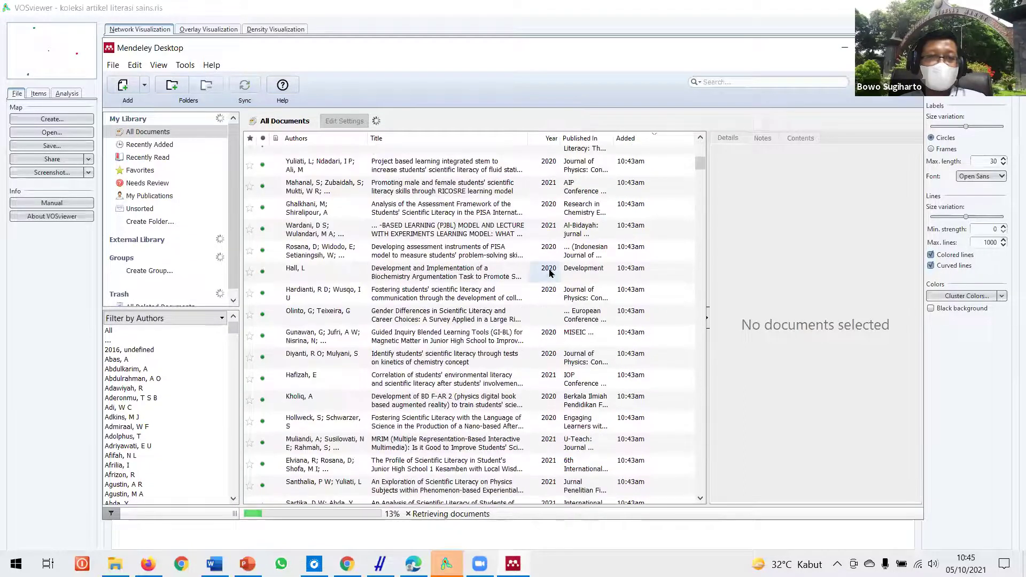
pyautogui.click(112, 65)
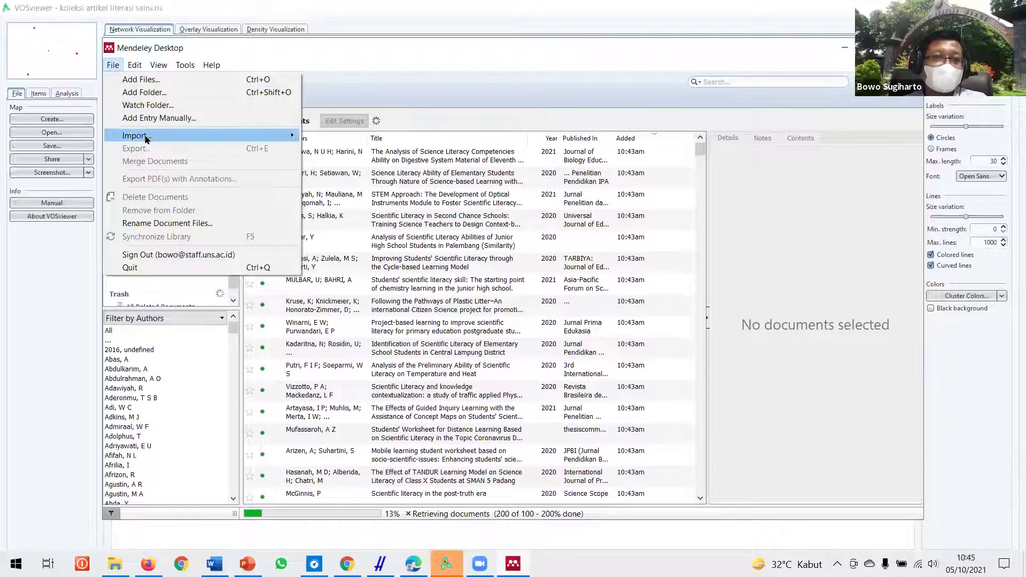
pyautogui.moveTo(283, 141)
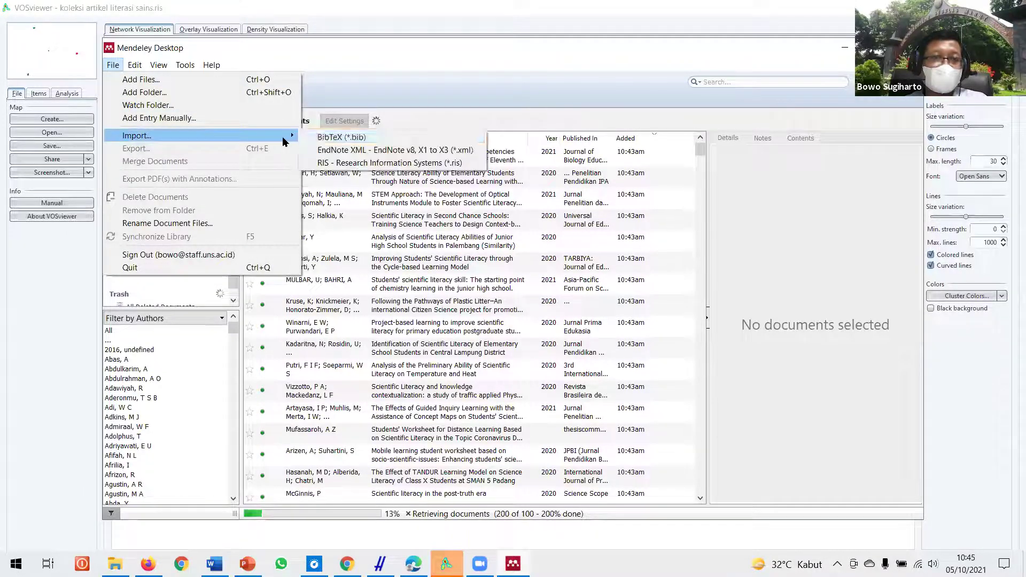
pyautogui.click(361, 163)
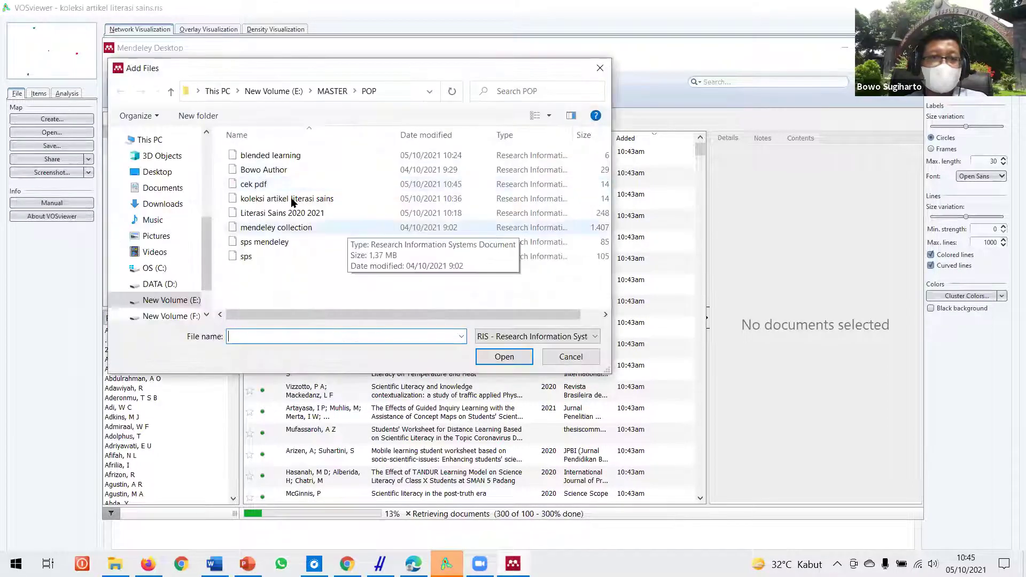
pyautogui.click(284, 186)
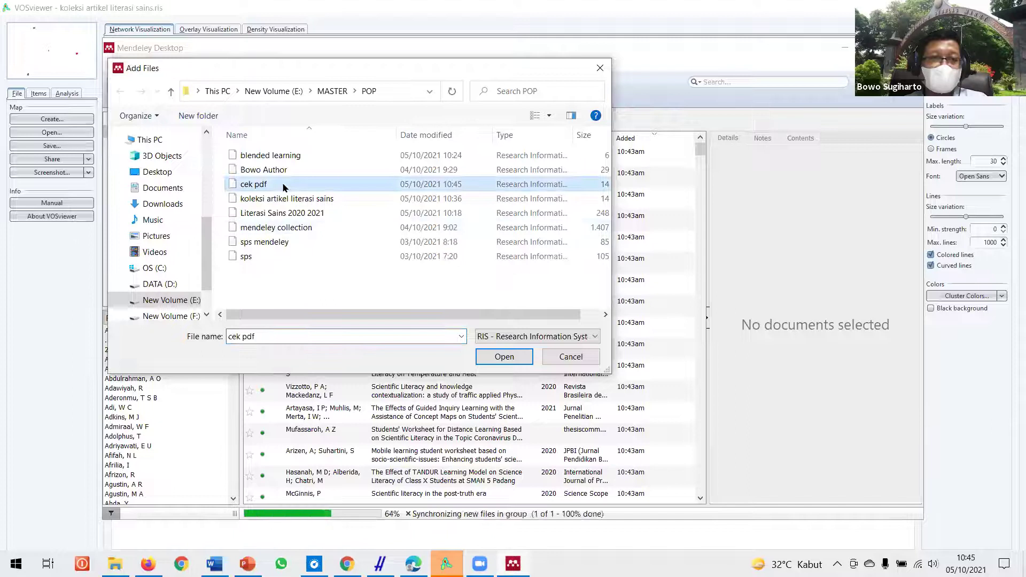
pyautogui.doubleClick(283, 187)
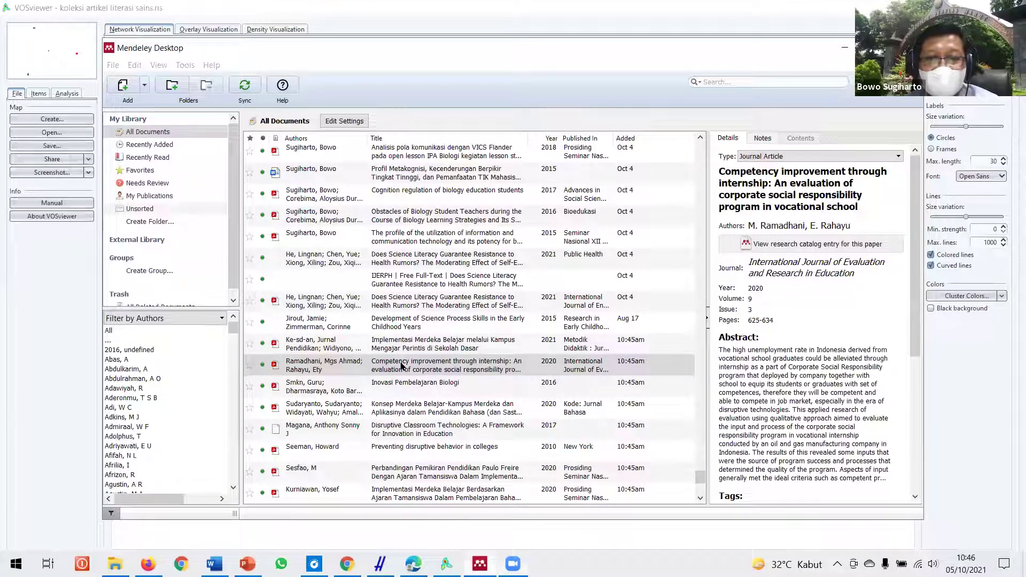
pyautogui.click(402, 366)
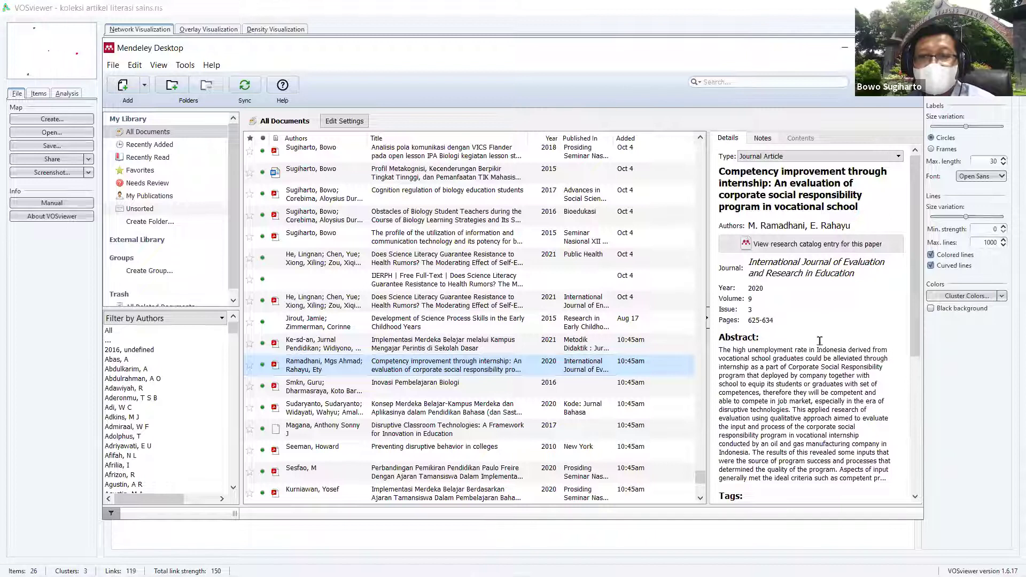
# Step: Open the internship article's attached PDF from its Files list and scroll to page 2
pyautogui.scroll(-5, 820, 341)
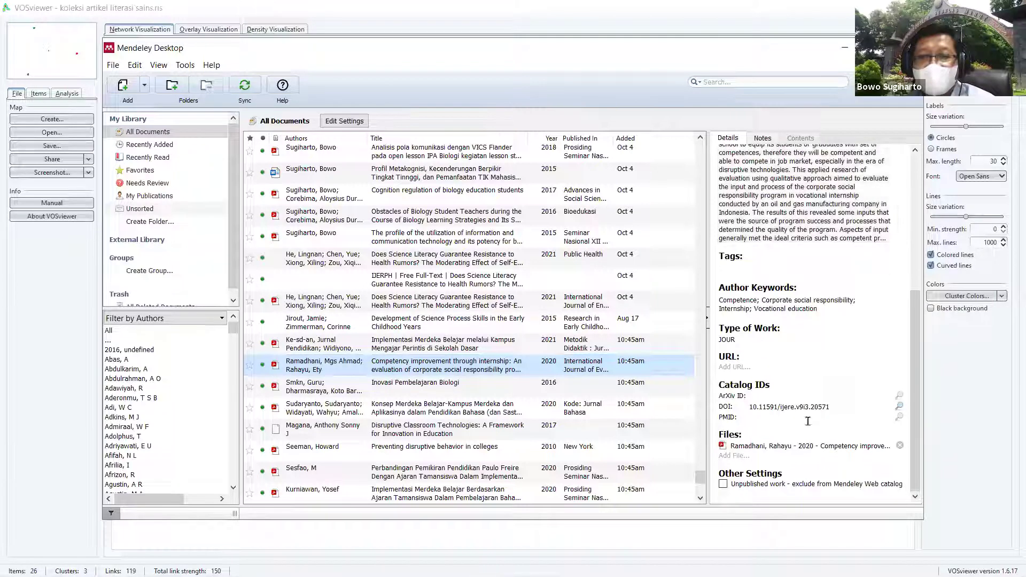
pyautogui.click(797, 448)
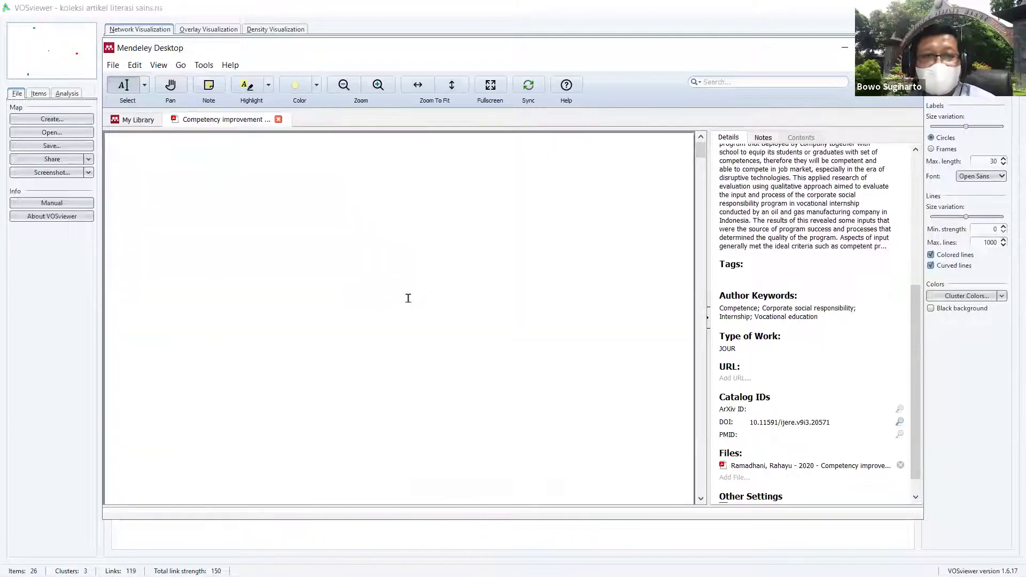
pyautogui.scroll(-2, 390, 289)
pyautogui.scroll(1, 396, 291)
pyautogui.scroll(-10, 396, 292)
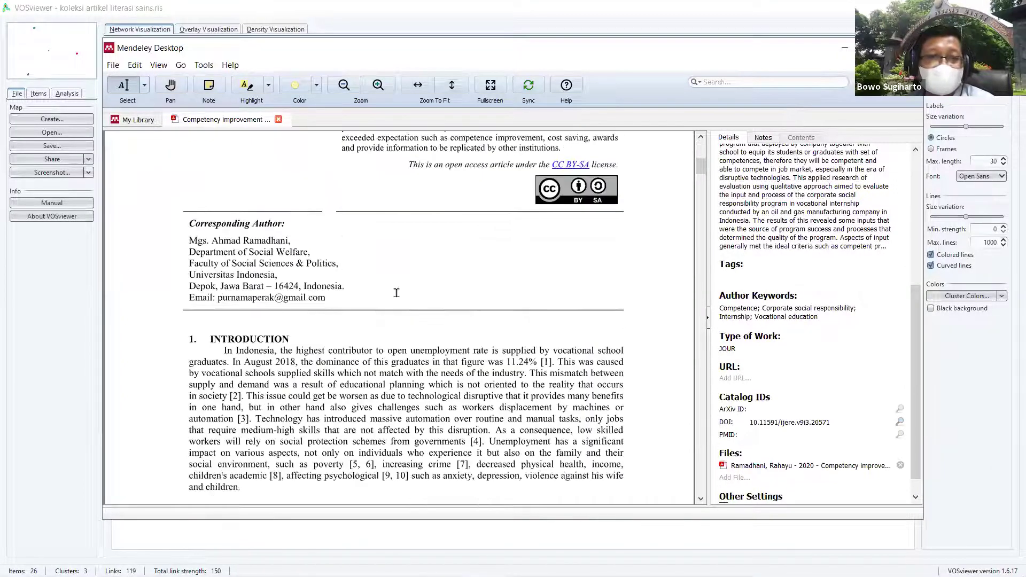
pyautogui.scroll(-5, 449, 242)
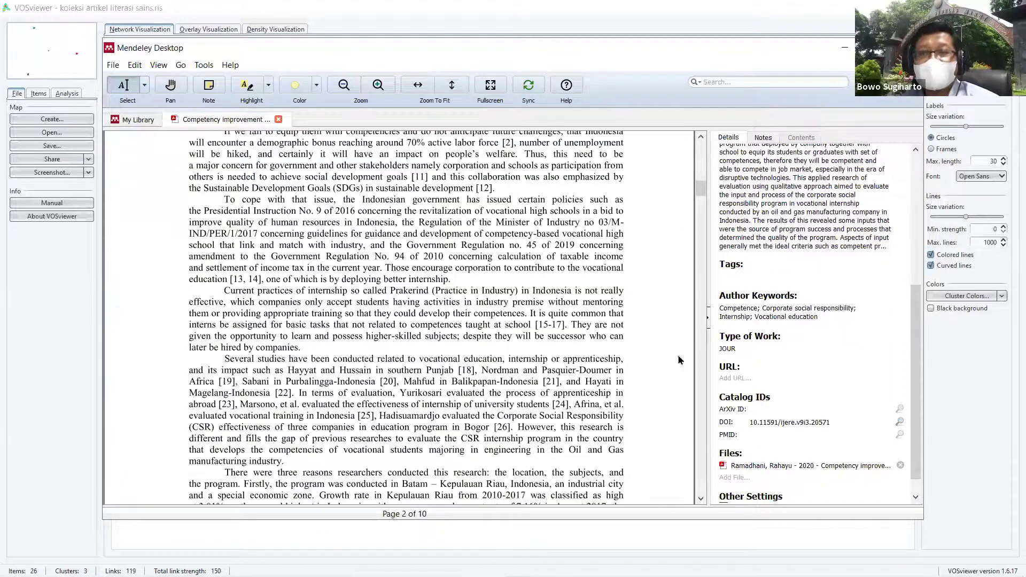